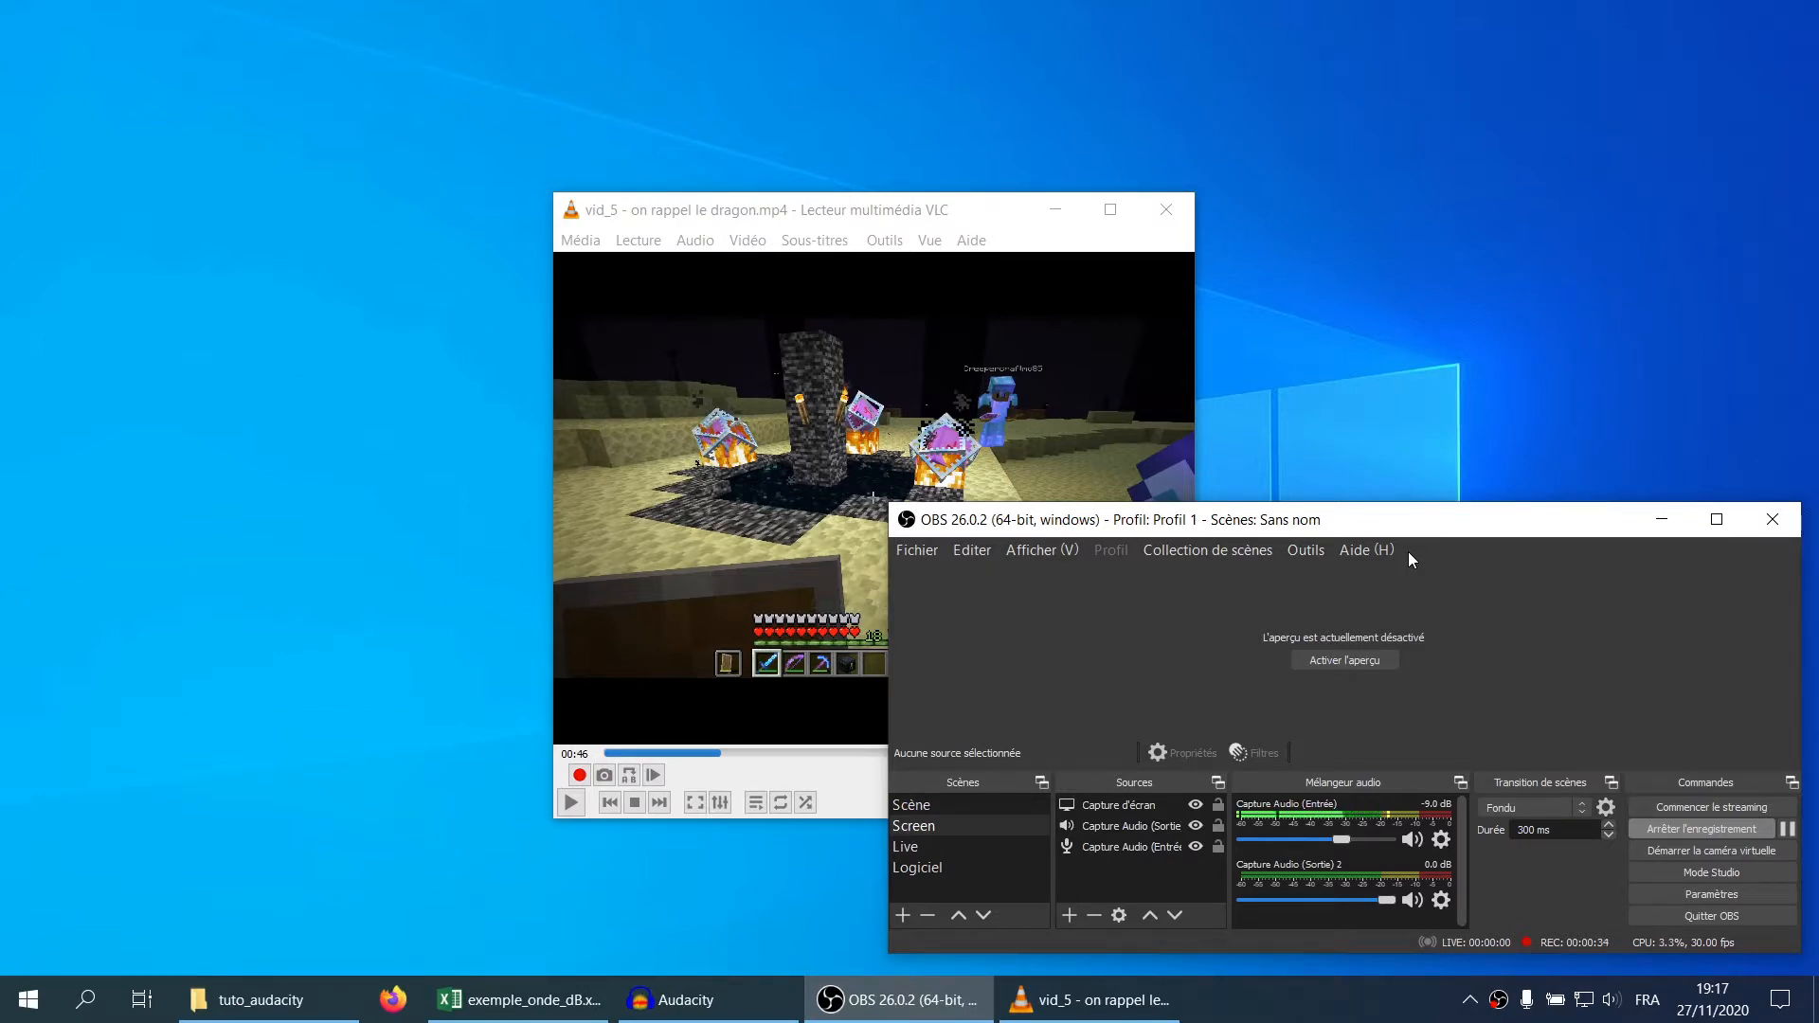
# Bring Audacity to the front and restore its window to a smaller size beside the other open windows
pyautogui.moveTo(1267, 519)
pyautogui.mouseDown()
pyautogui.moveTo(1244, 376)
pyautogui.moveTo(1214, 453)
pyautogui.moveTo(1274, 533)
pyautogui.mouseUp()
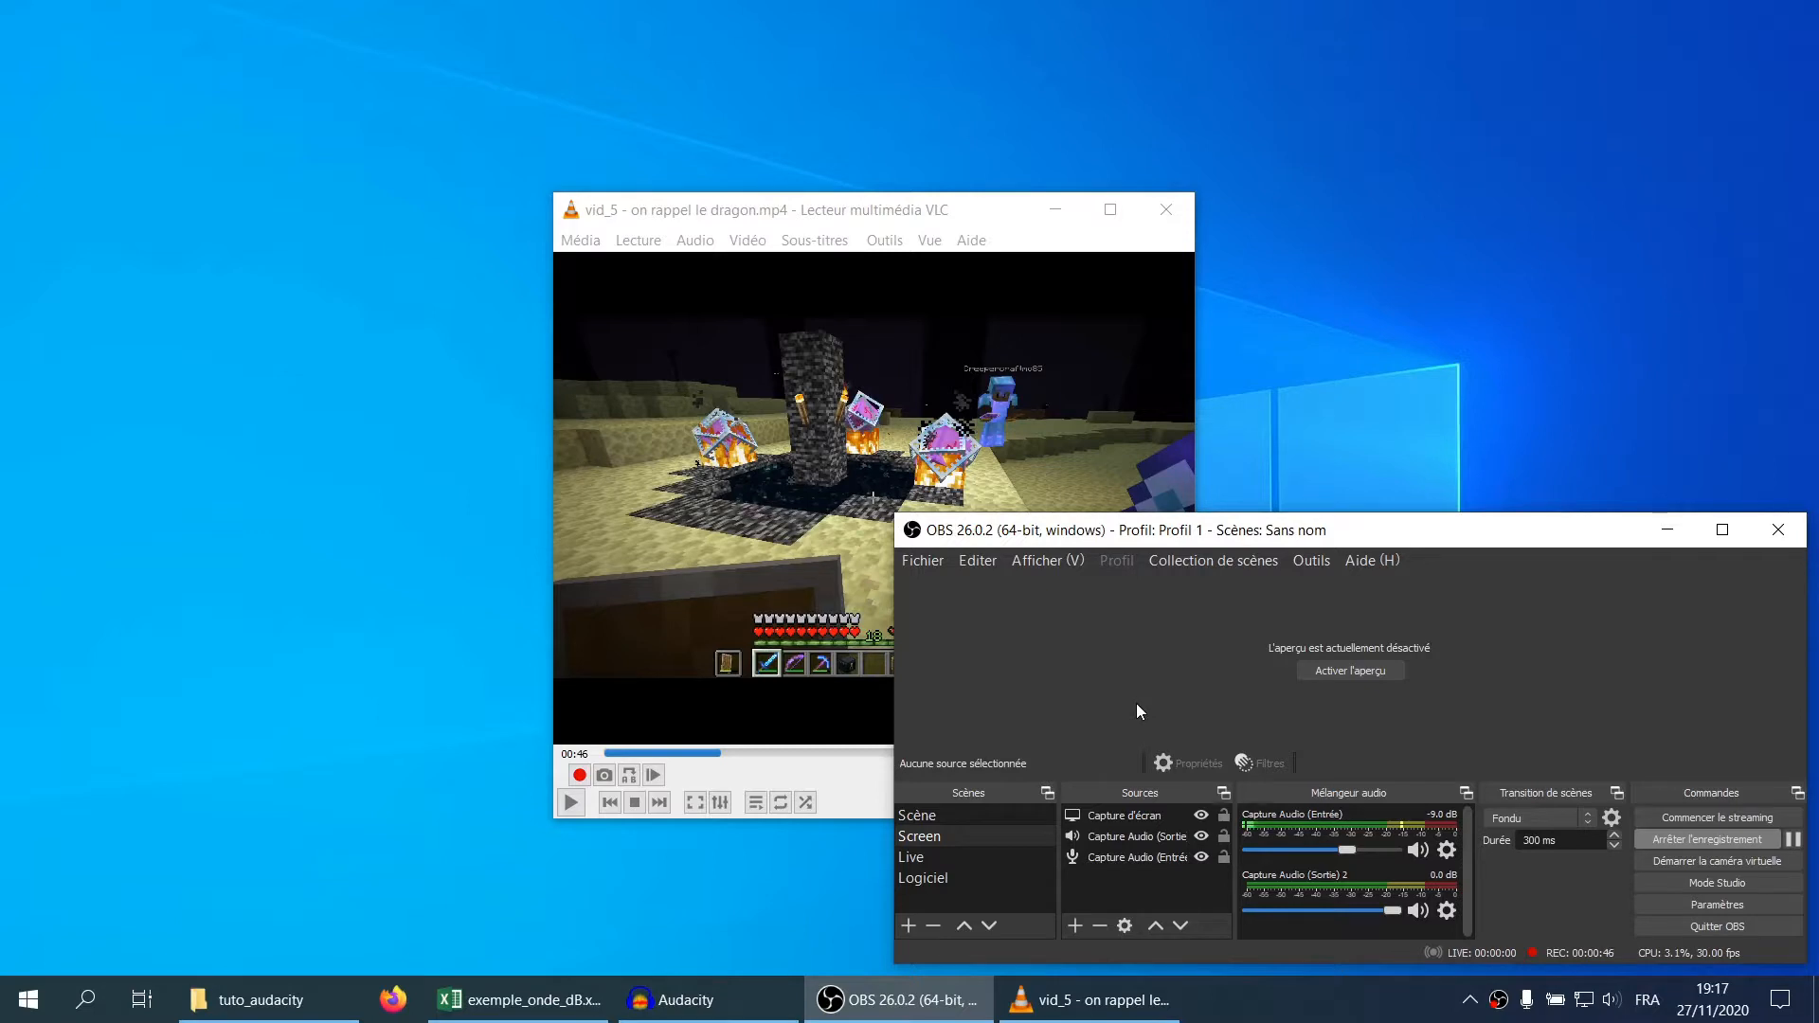
pyautogui.click(842, 222)
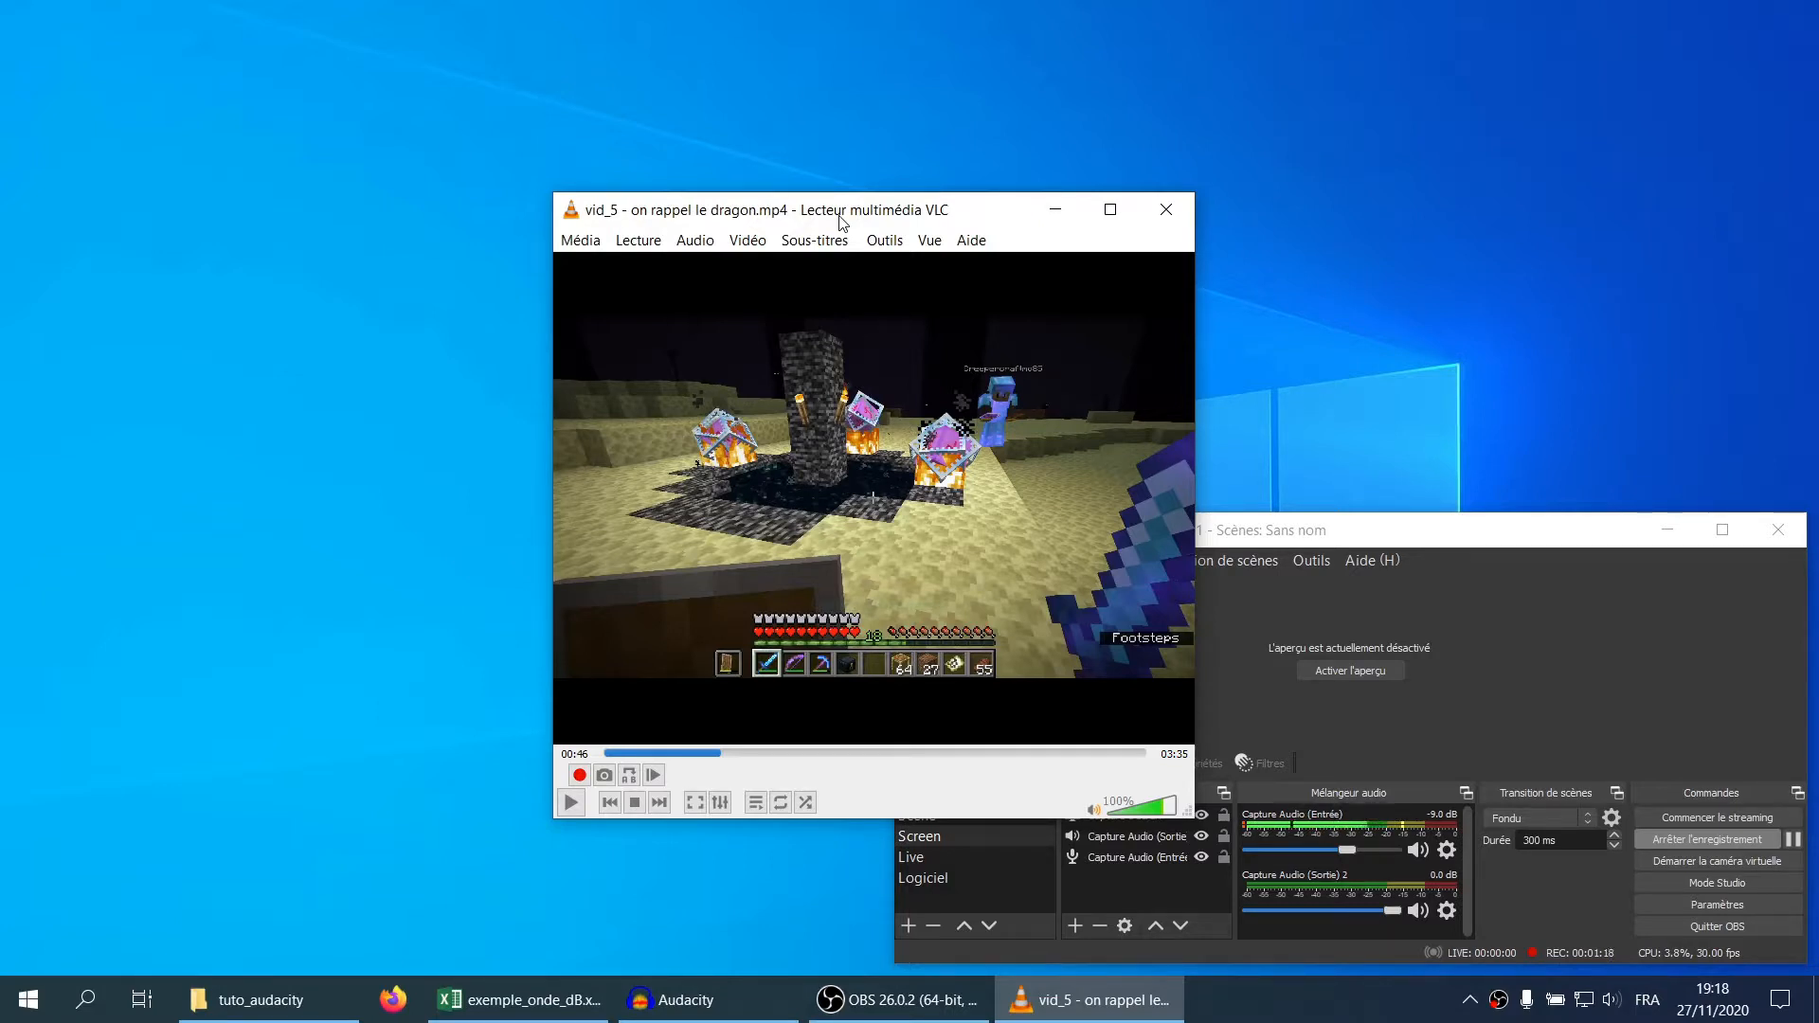
pyautogui.moveTo(713, 1019)
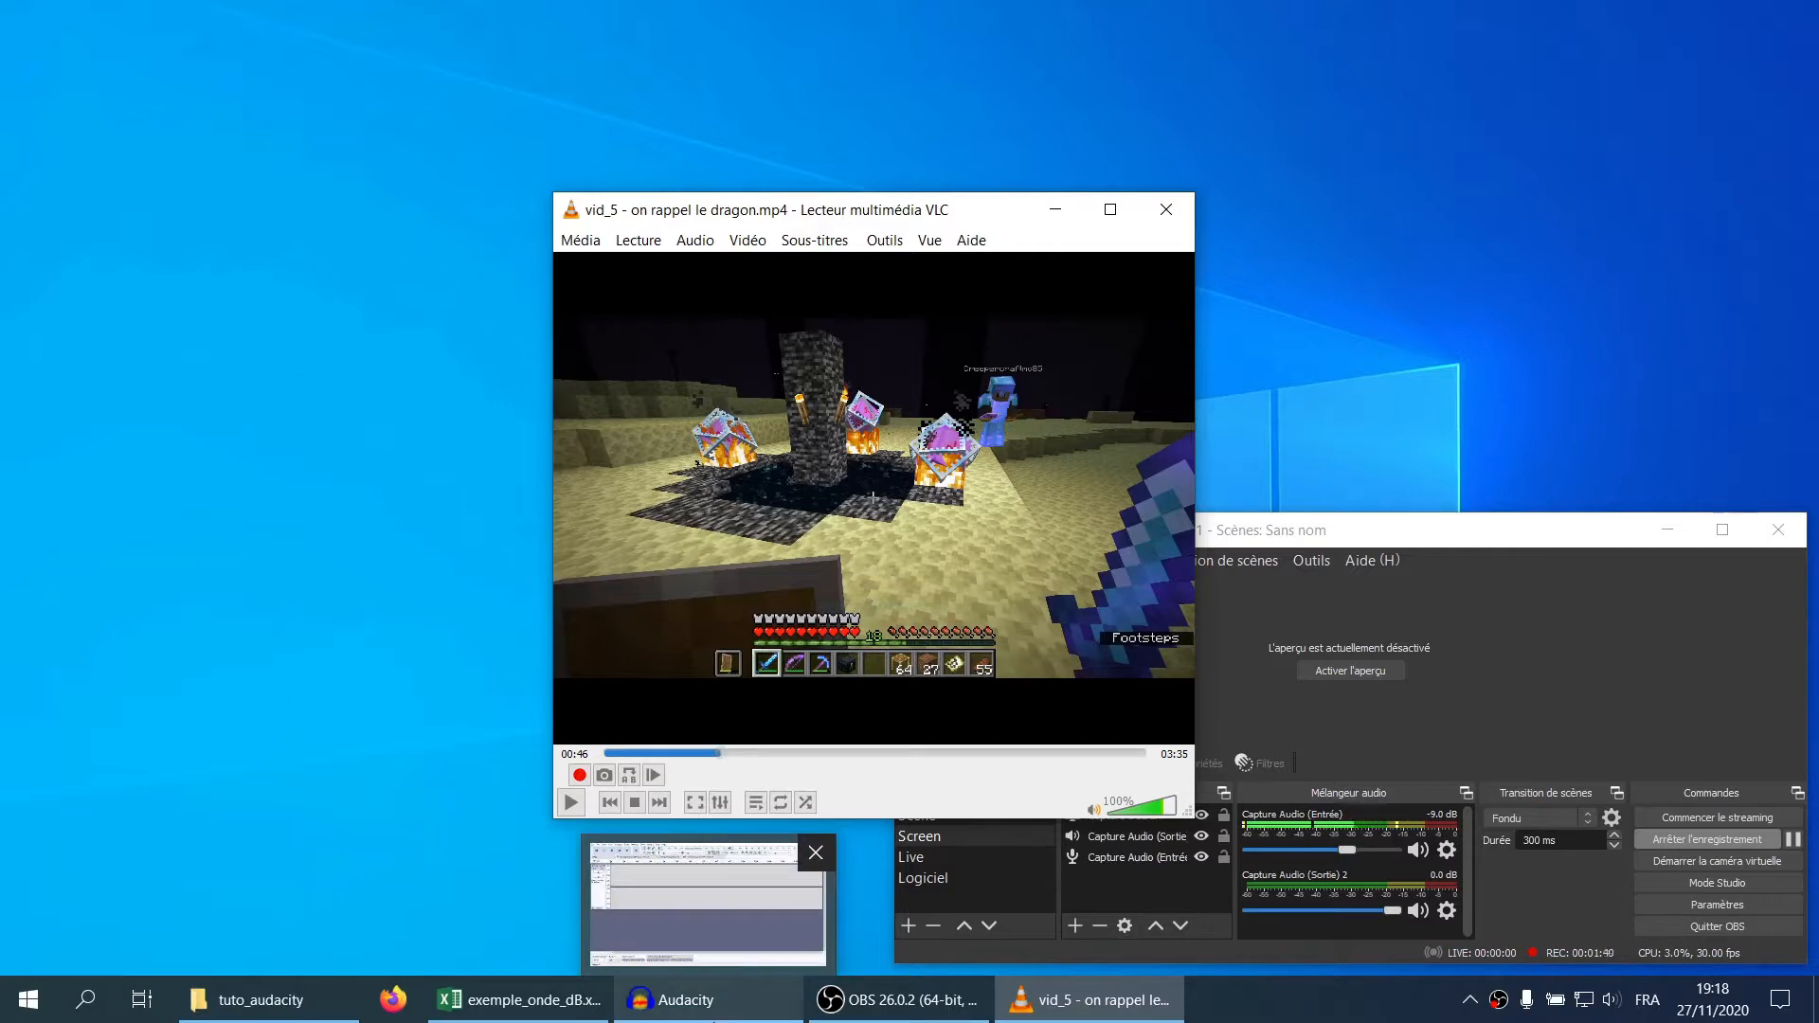
pyautogui.click(717, 1018)
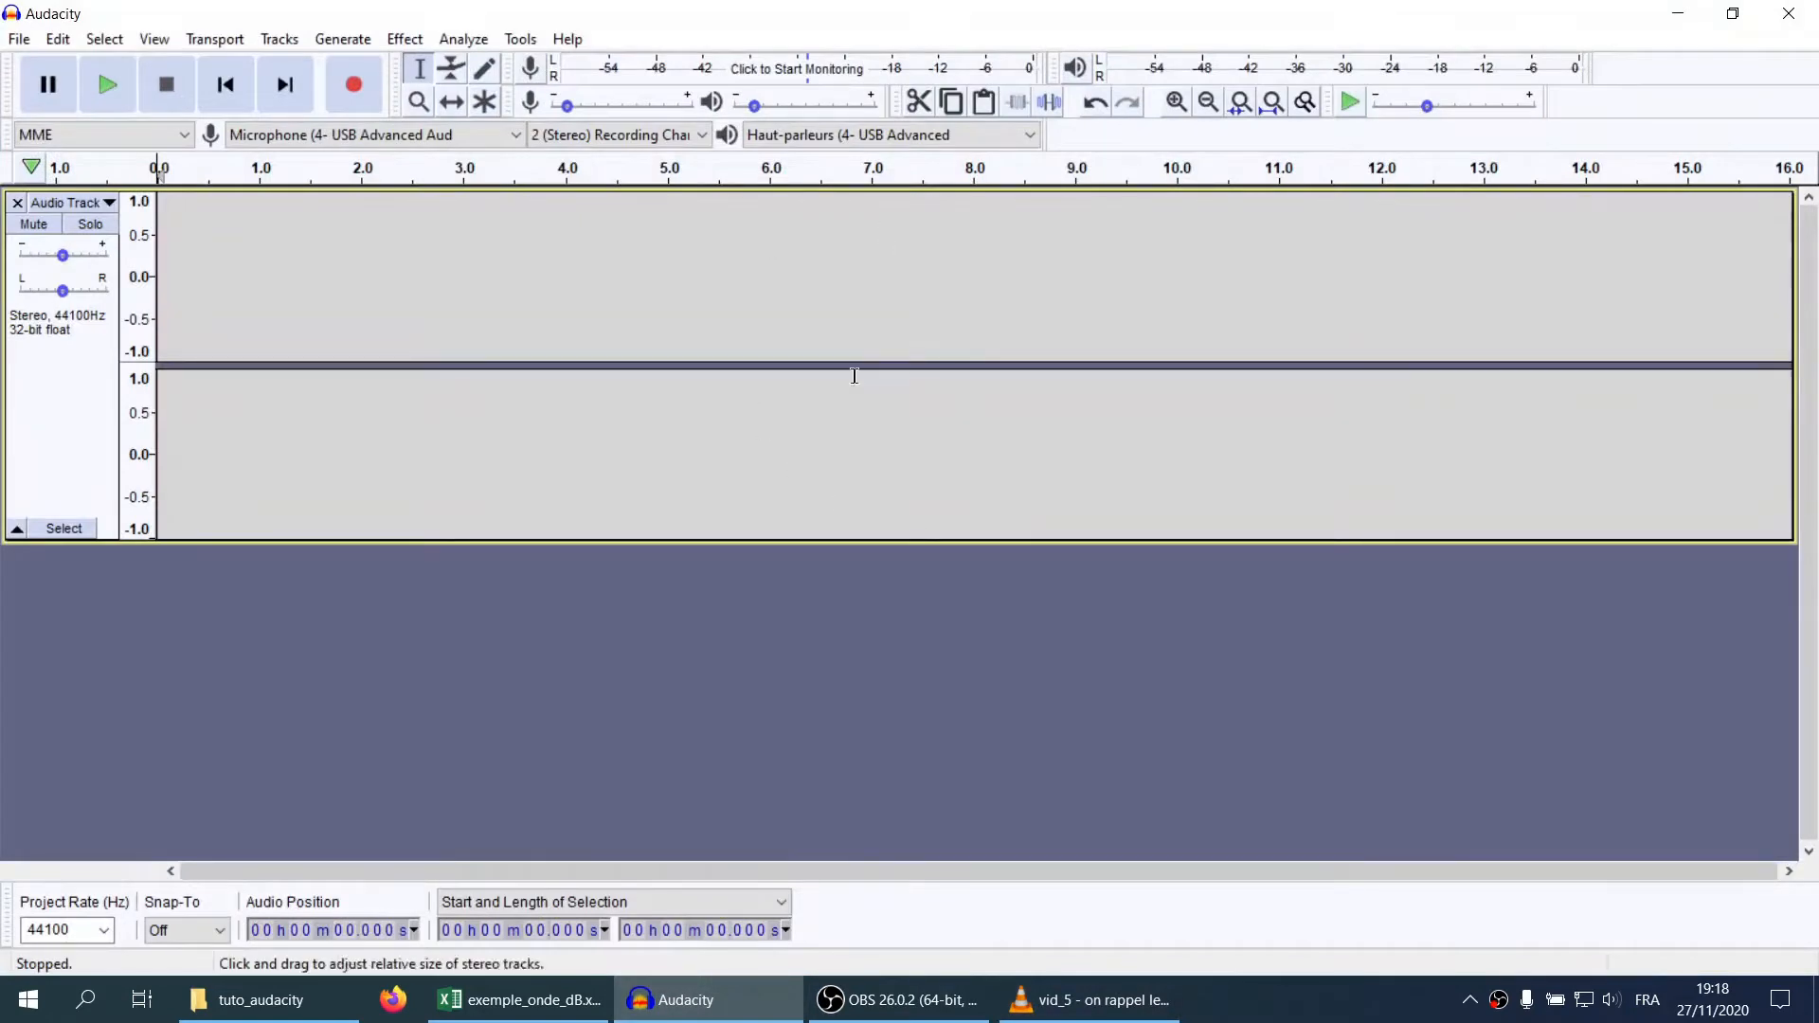
pyautogui.click(1730, 12)
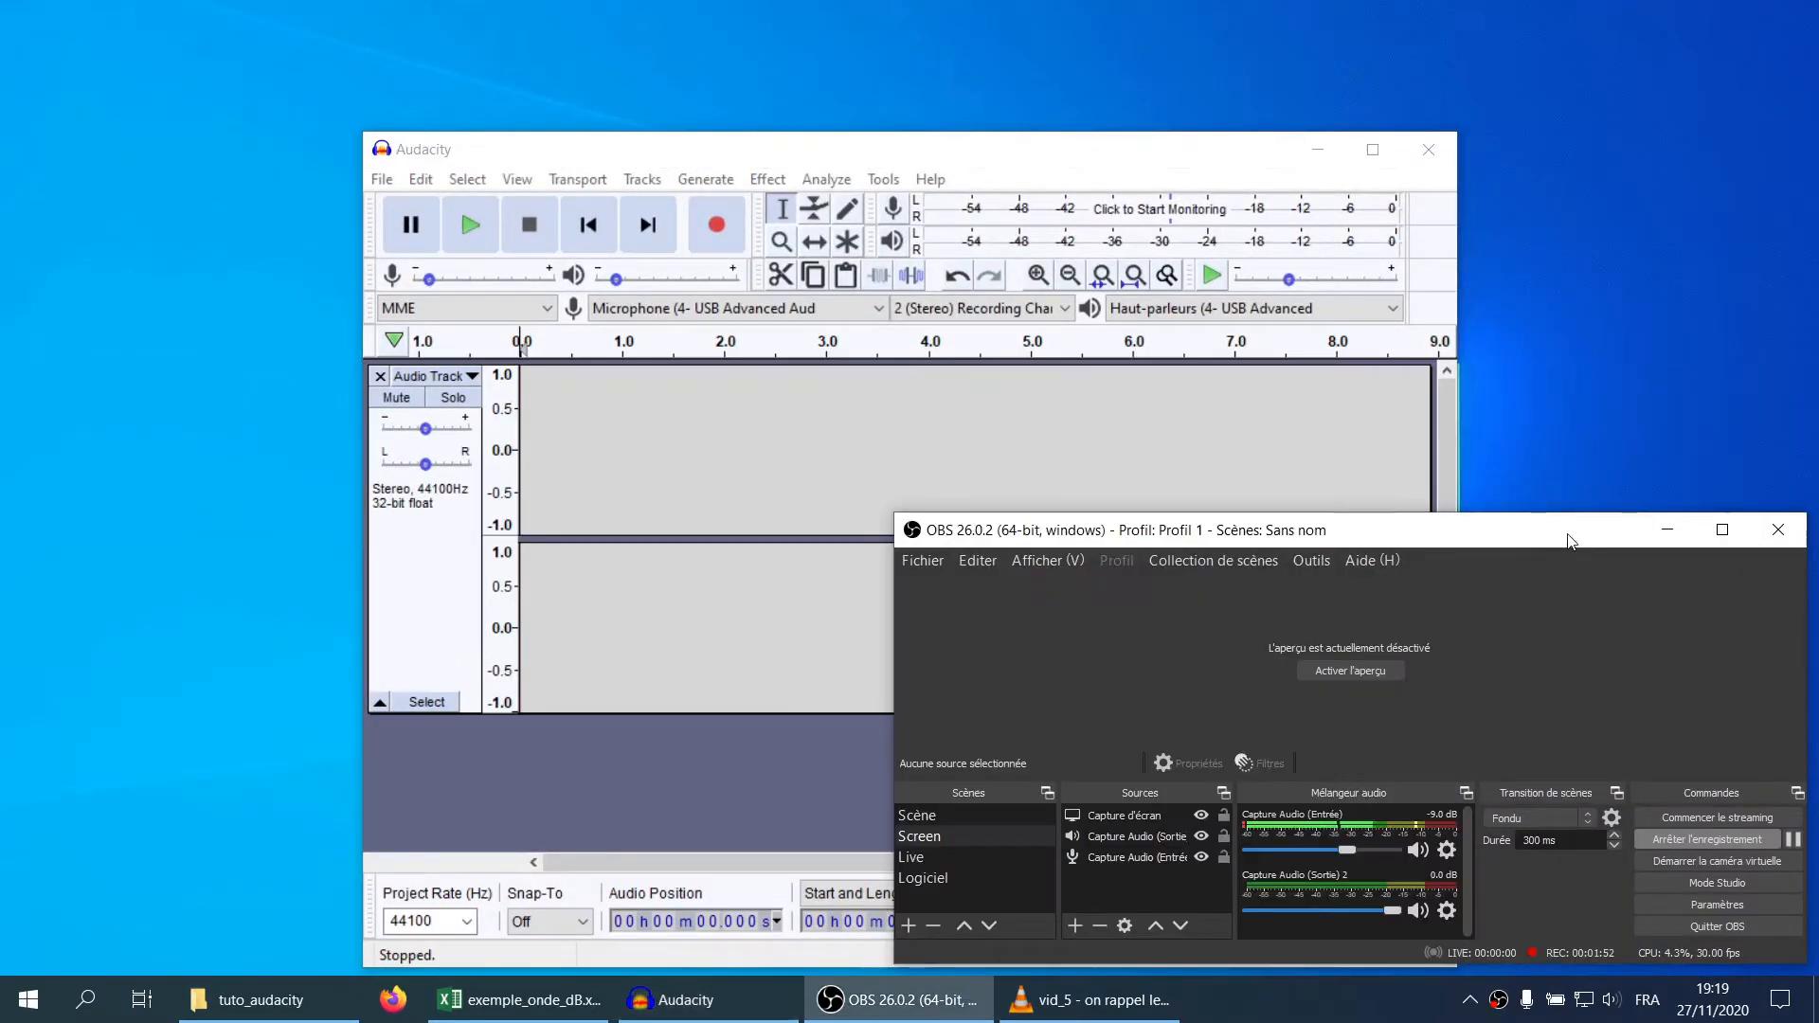
pyautogui.doubleClick(453, 149)
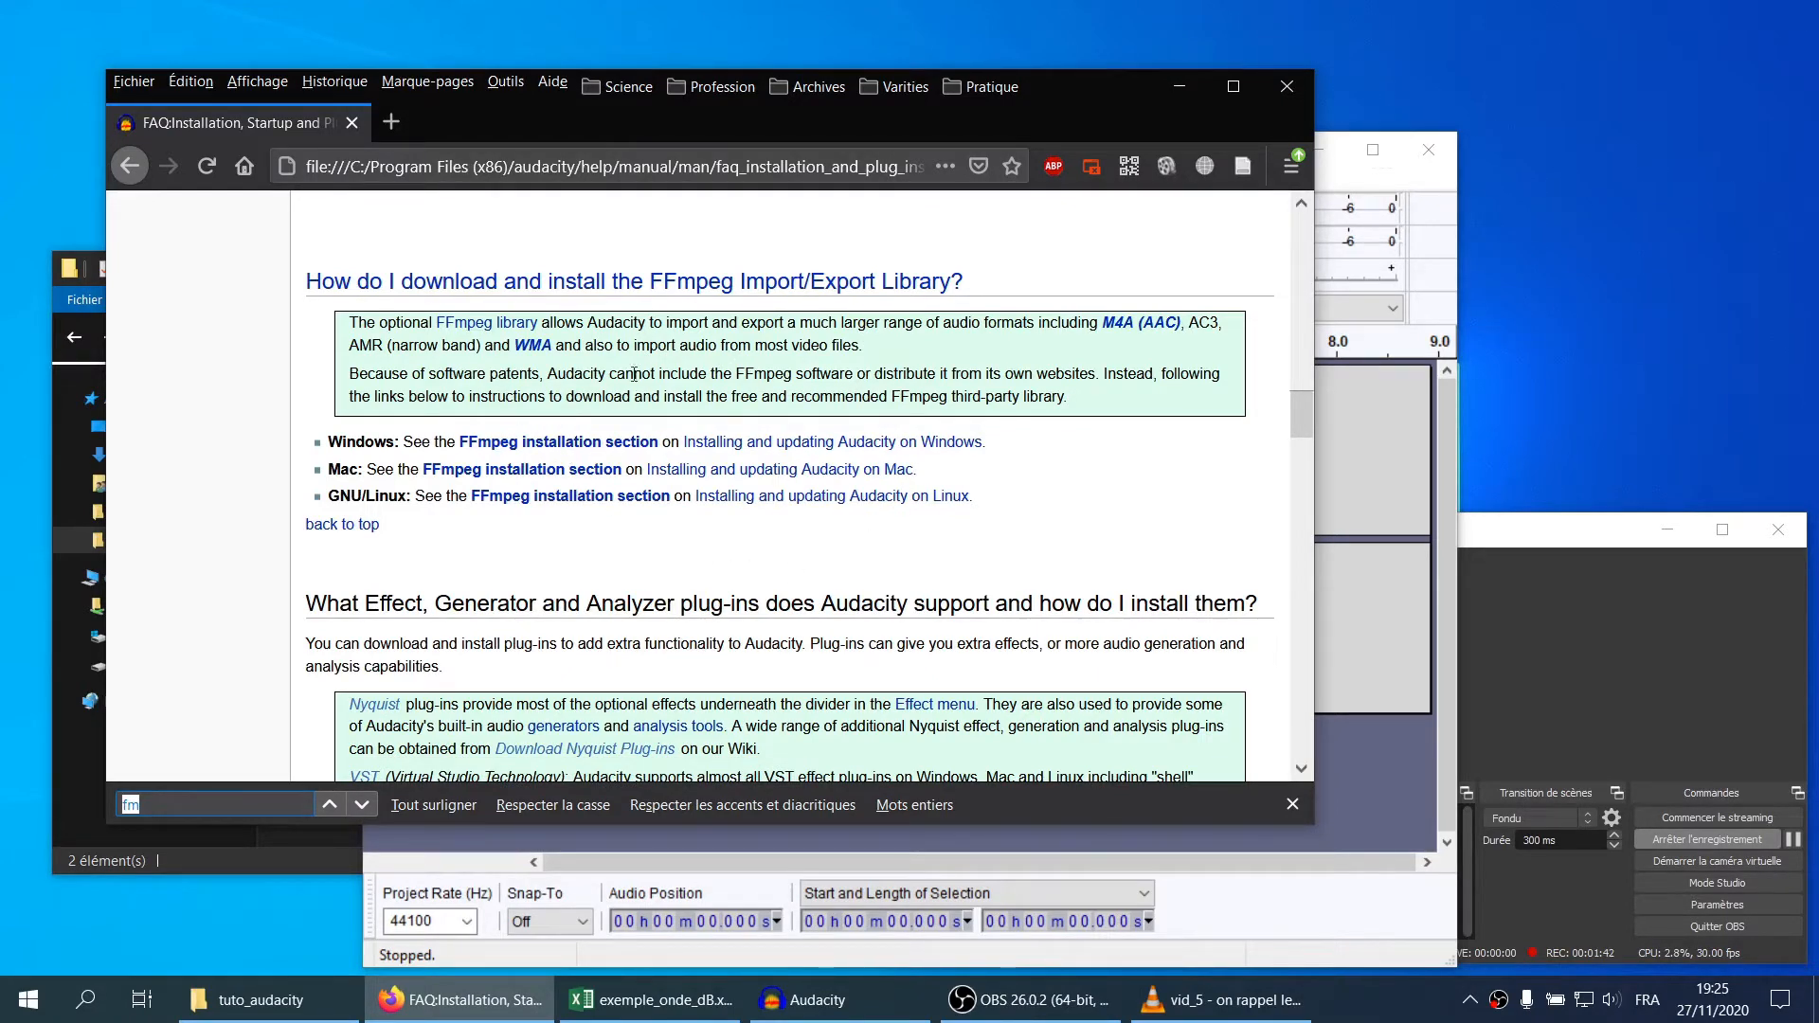
# Import vid_5 - on rappel le dragon.mp4 from the tuto_audacity folder into Audacity, bringing in both aac audio streams
pyautogui.click(1181, 89)
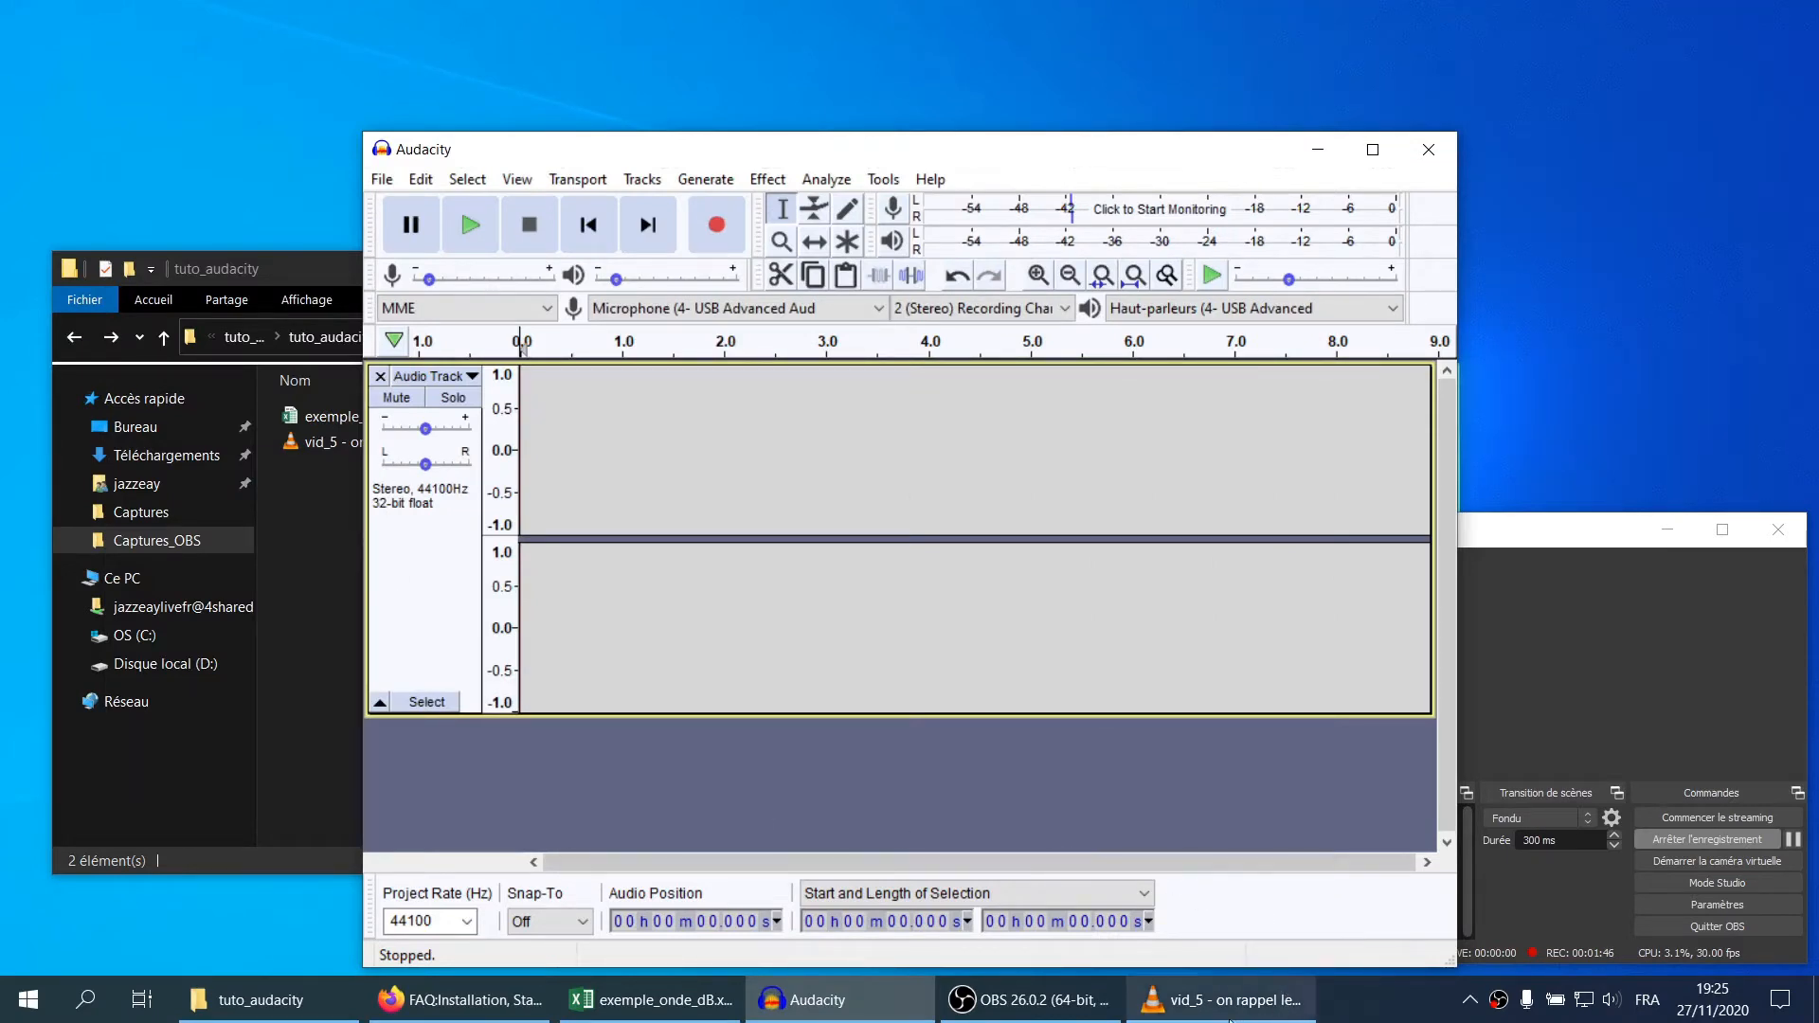
pyautogui.click(305, 611)
pyautogui.click(1502, 537)
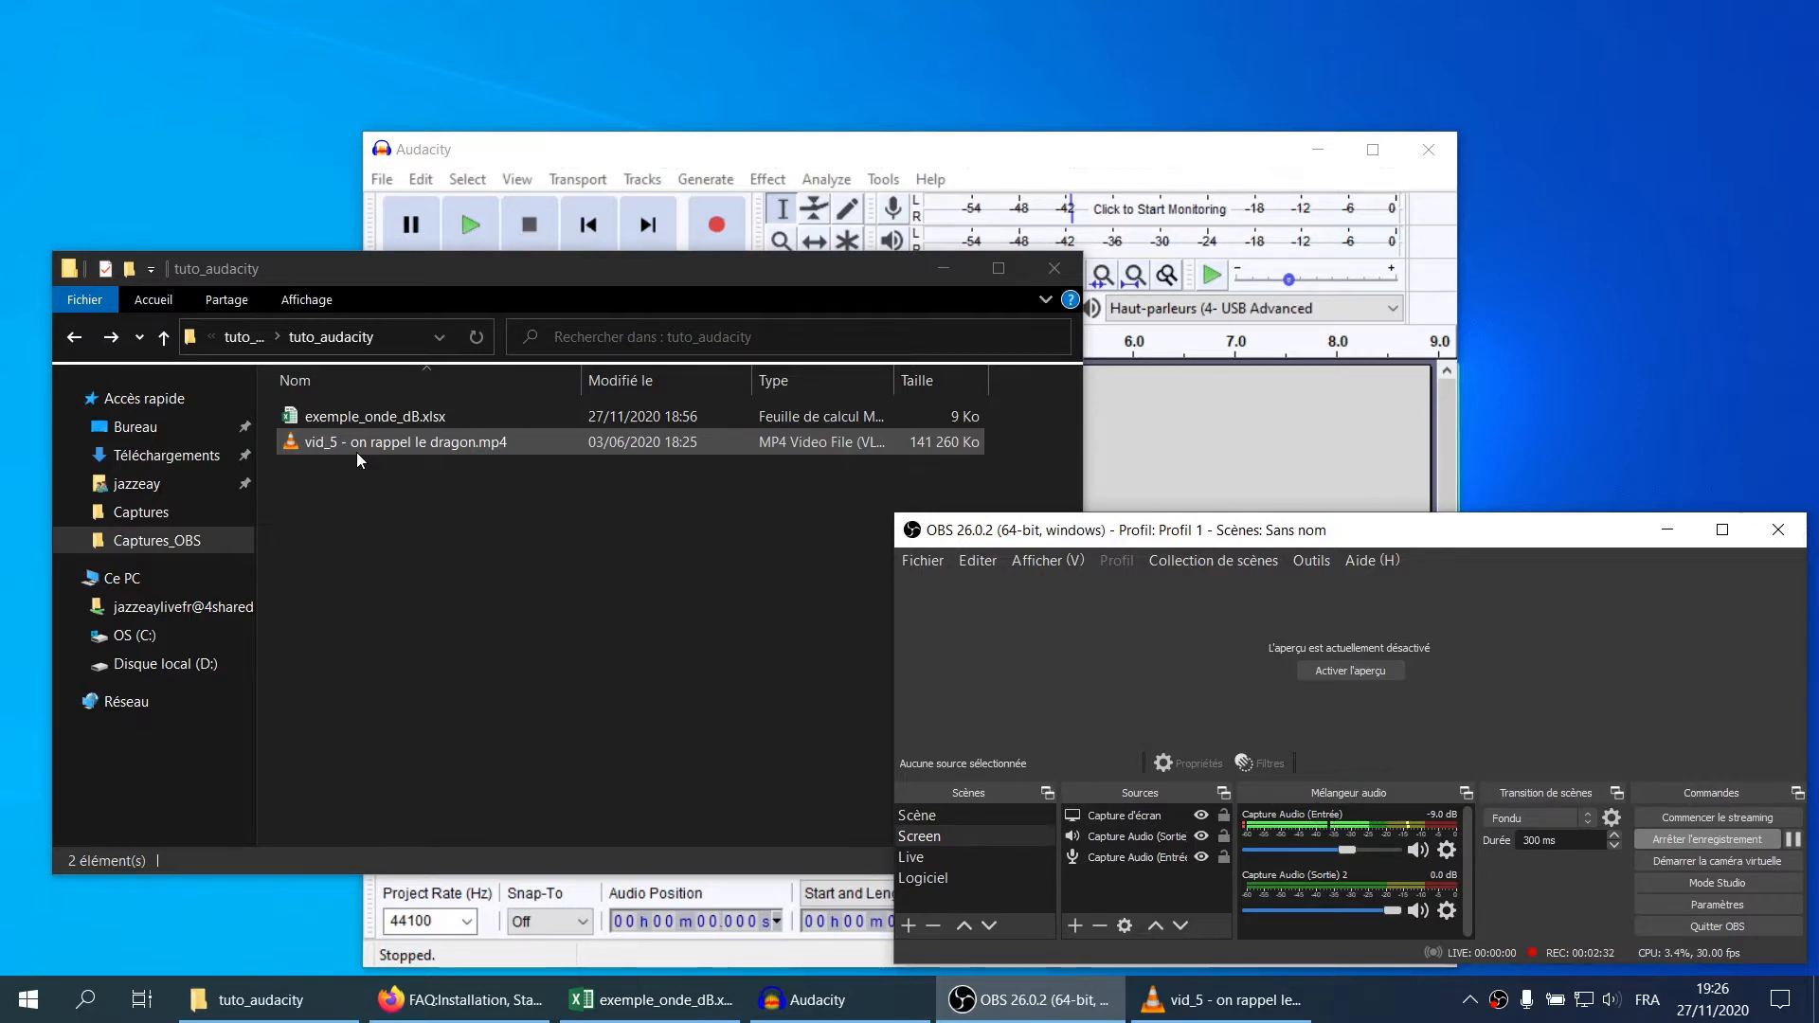
pyautogui.moveTo(356, 452); pyautogui.dragTo(1158, 140)
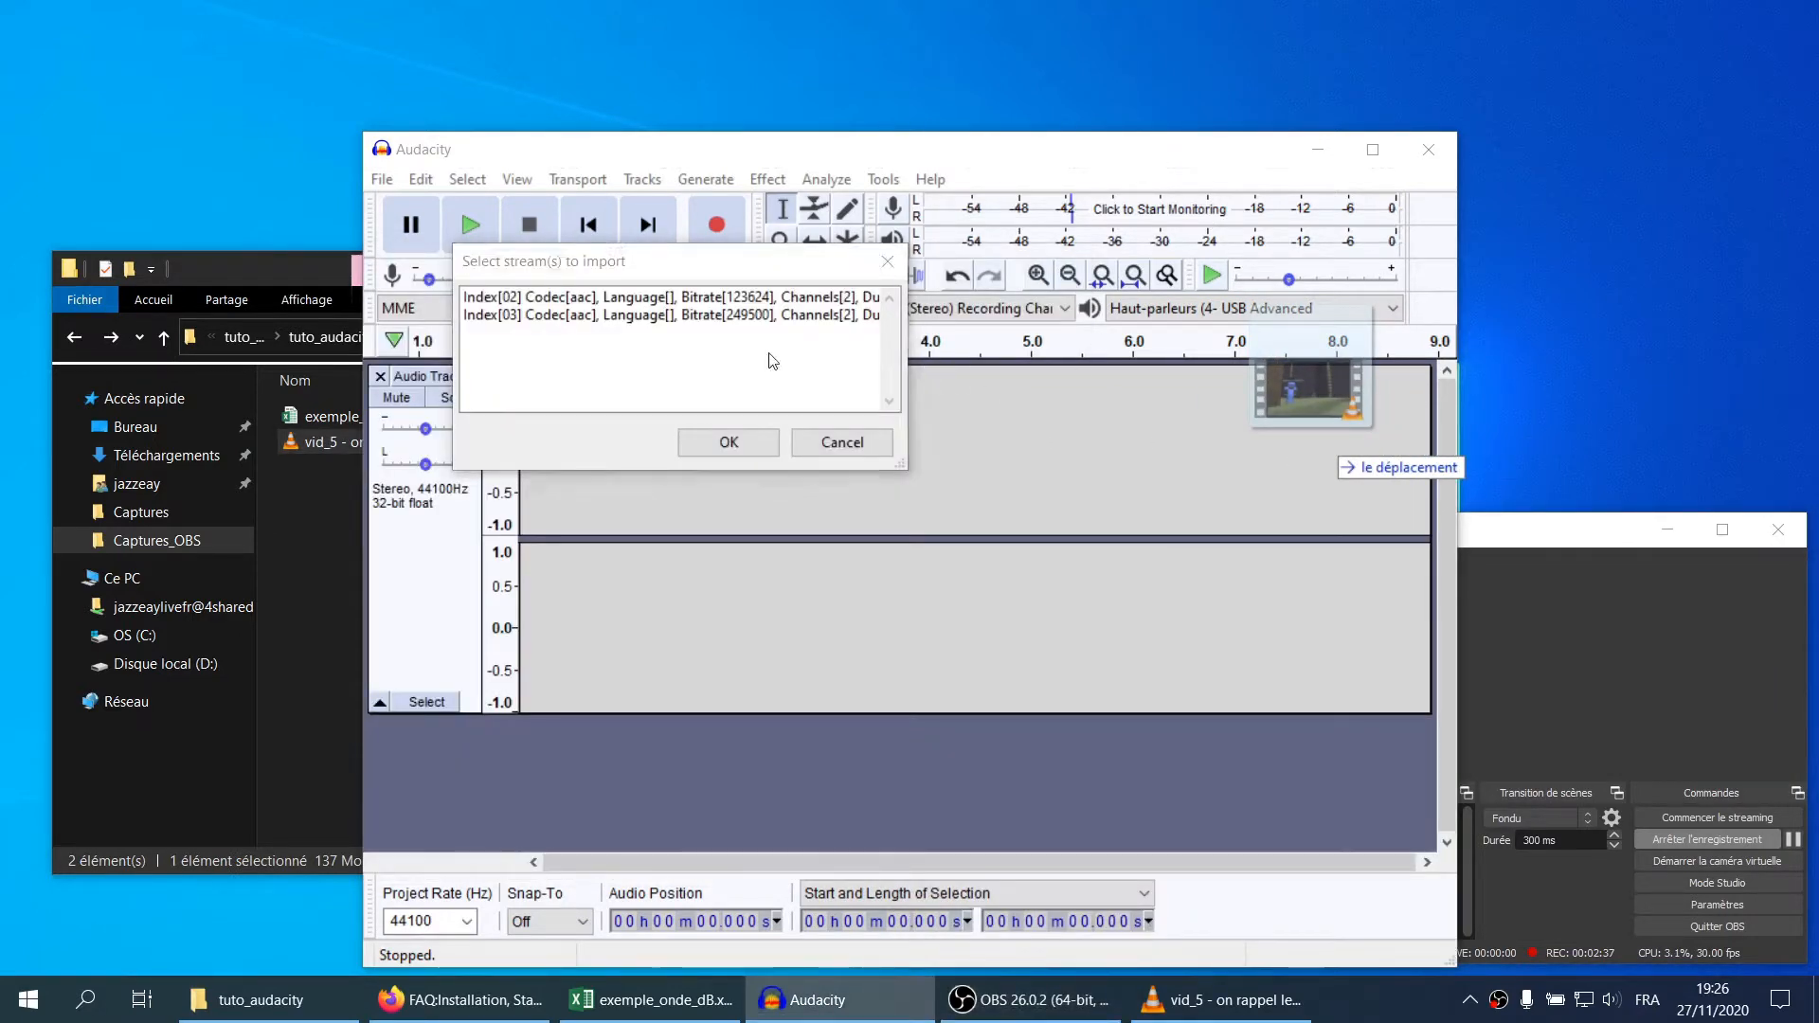
pyautogui.click(524, 298)
pyautogui.press('Return')
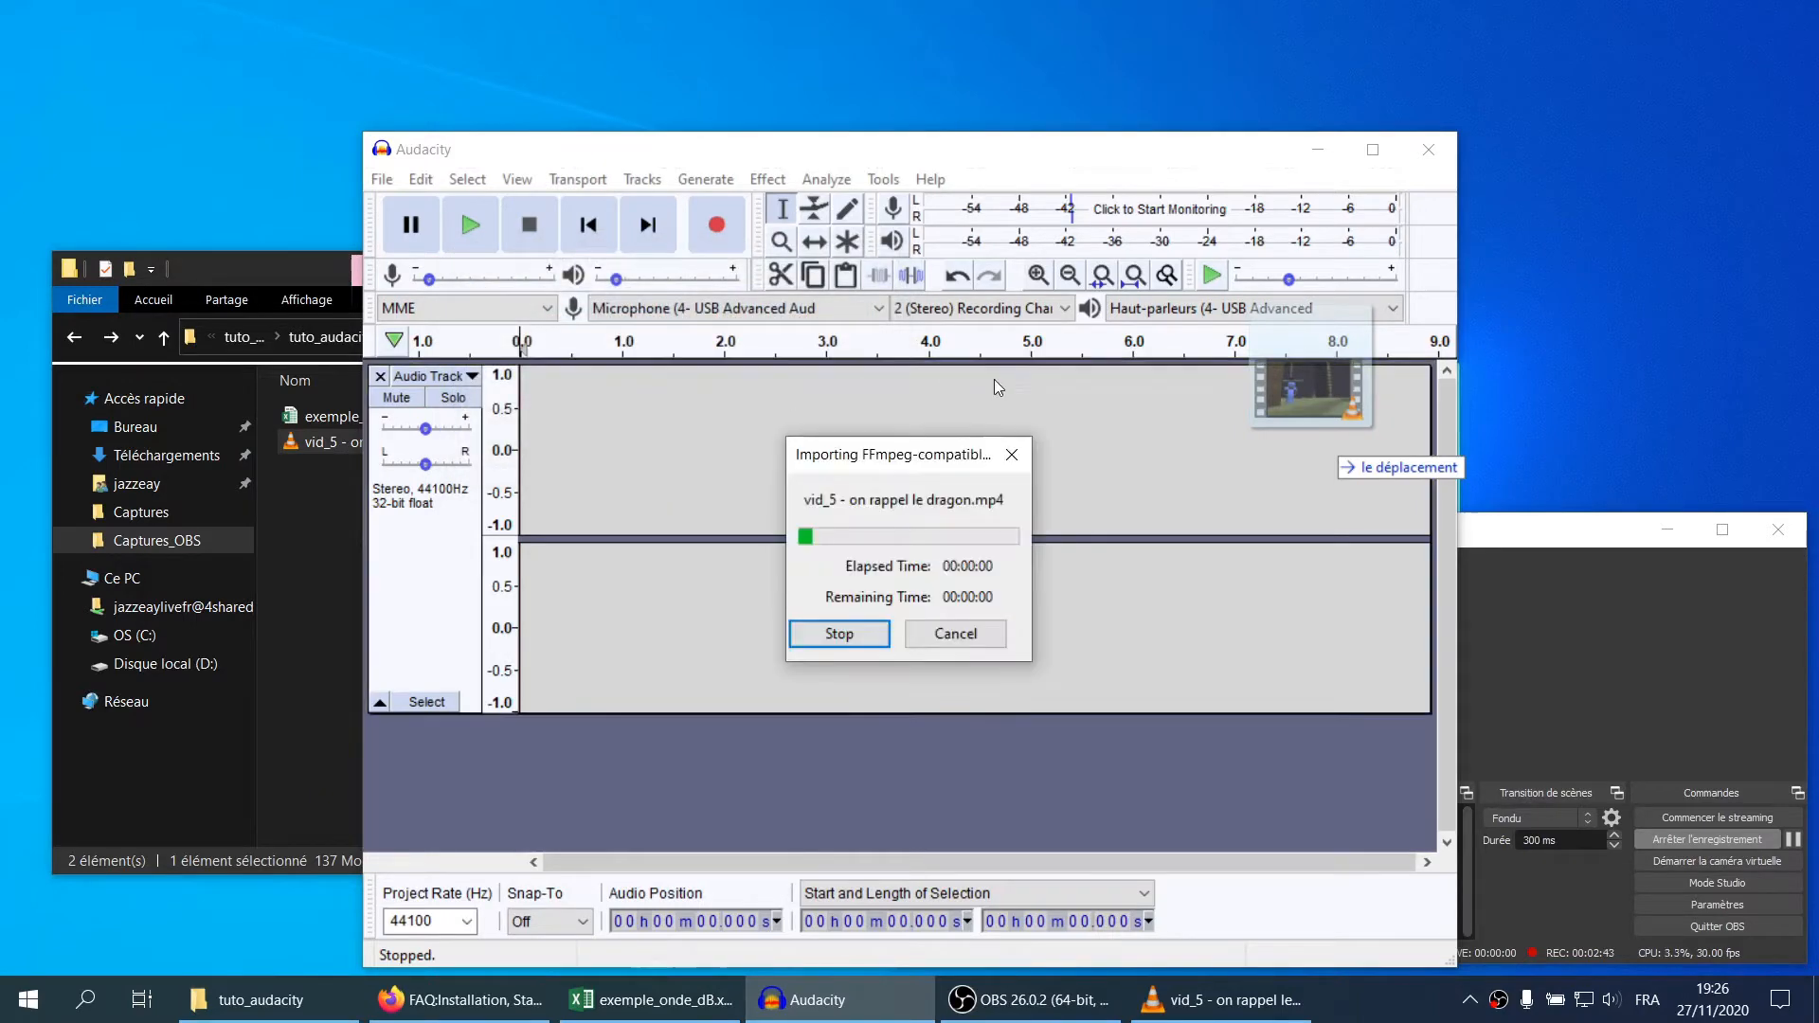
# Maximize Audacity and fit the timeline so the imported stereo tracks can be viewed from their start
pyautogui.click(1372, 161)
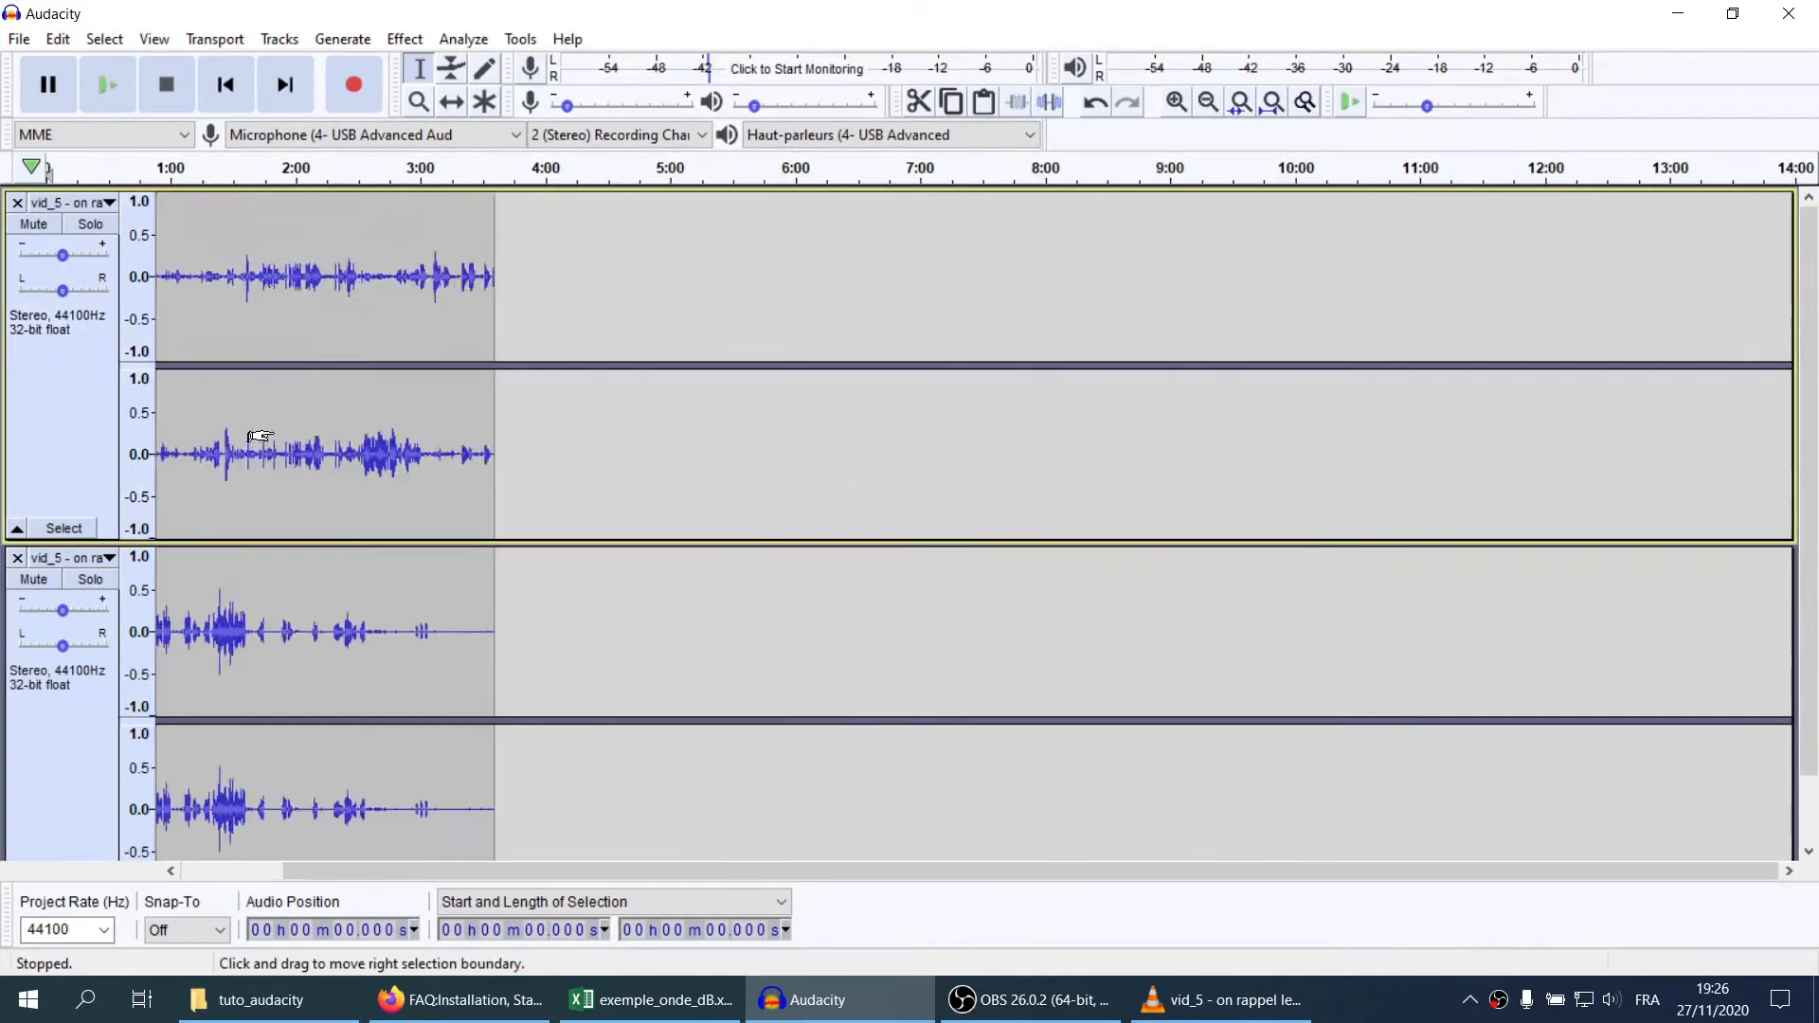
pyautogui.scroll(3, 275, 447)
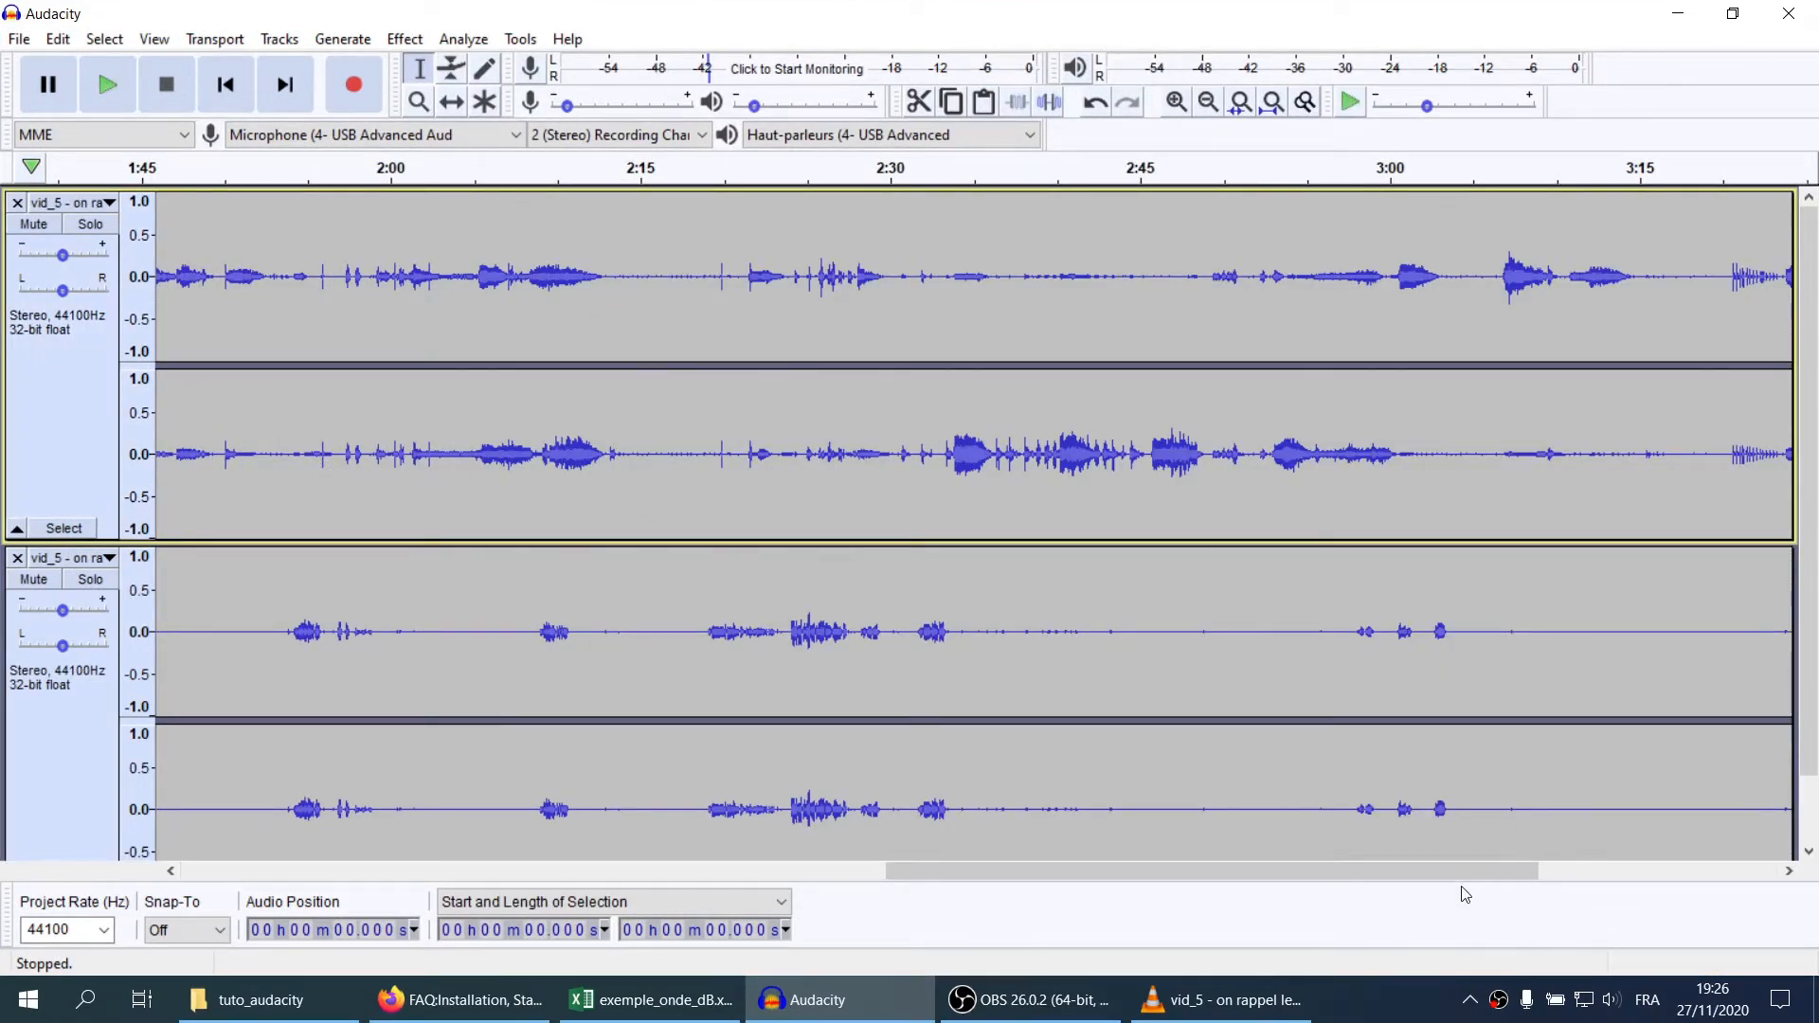
pyautogui.moveTo(1462, 873); pyautogui.dragTo(759, 843)
pyautogui.scroll(-1, 759, 843)
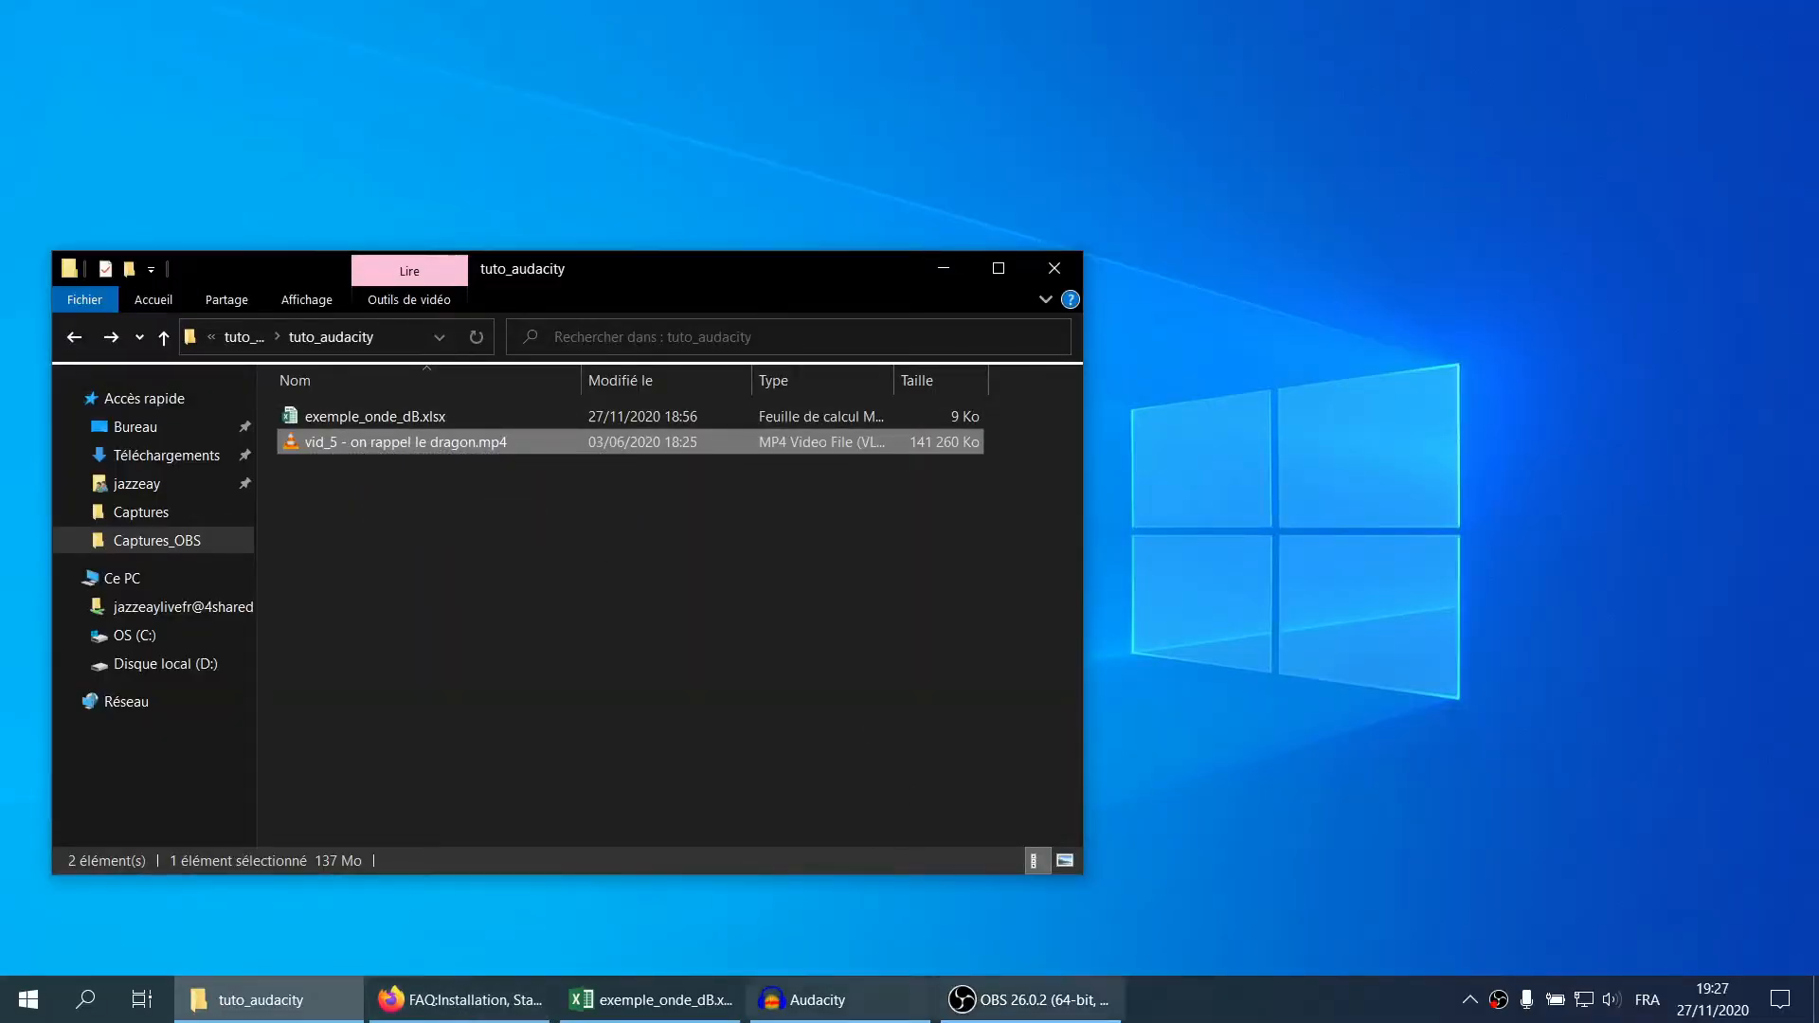
# Play vid_5 - on rappel le dragon.mp4 in VLC, sample its sound at several points, and close the player
pyautogui.doubleClick(320, 441)
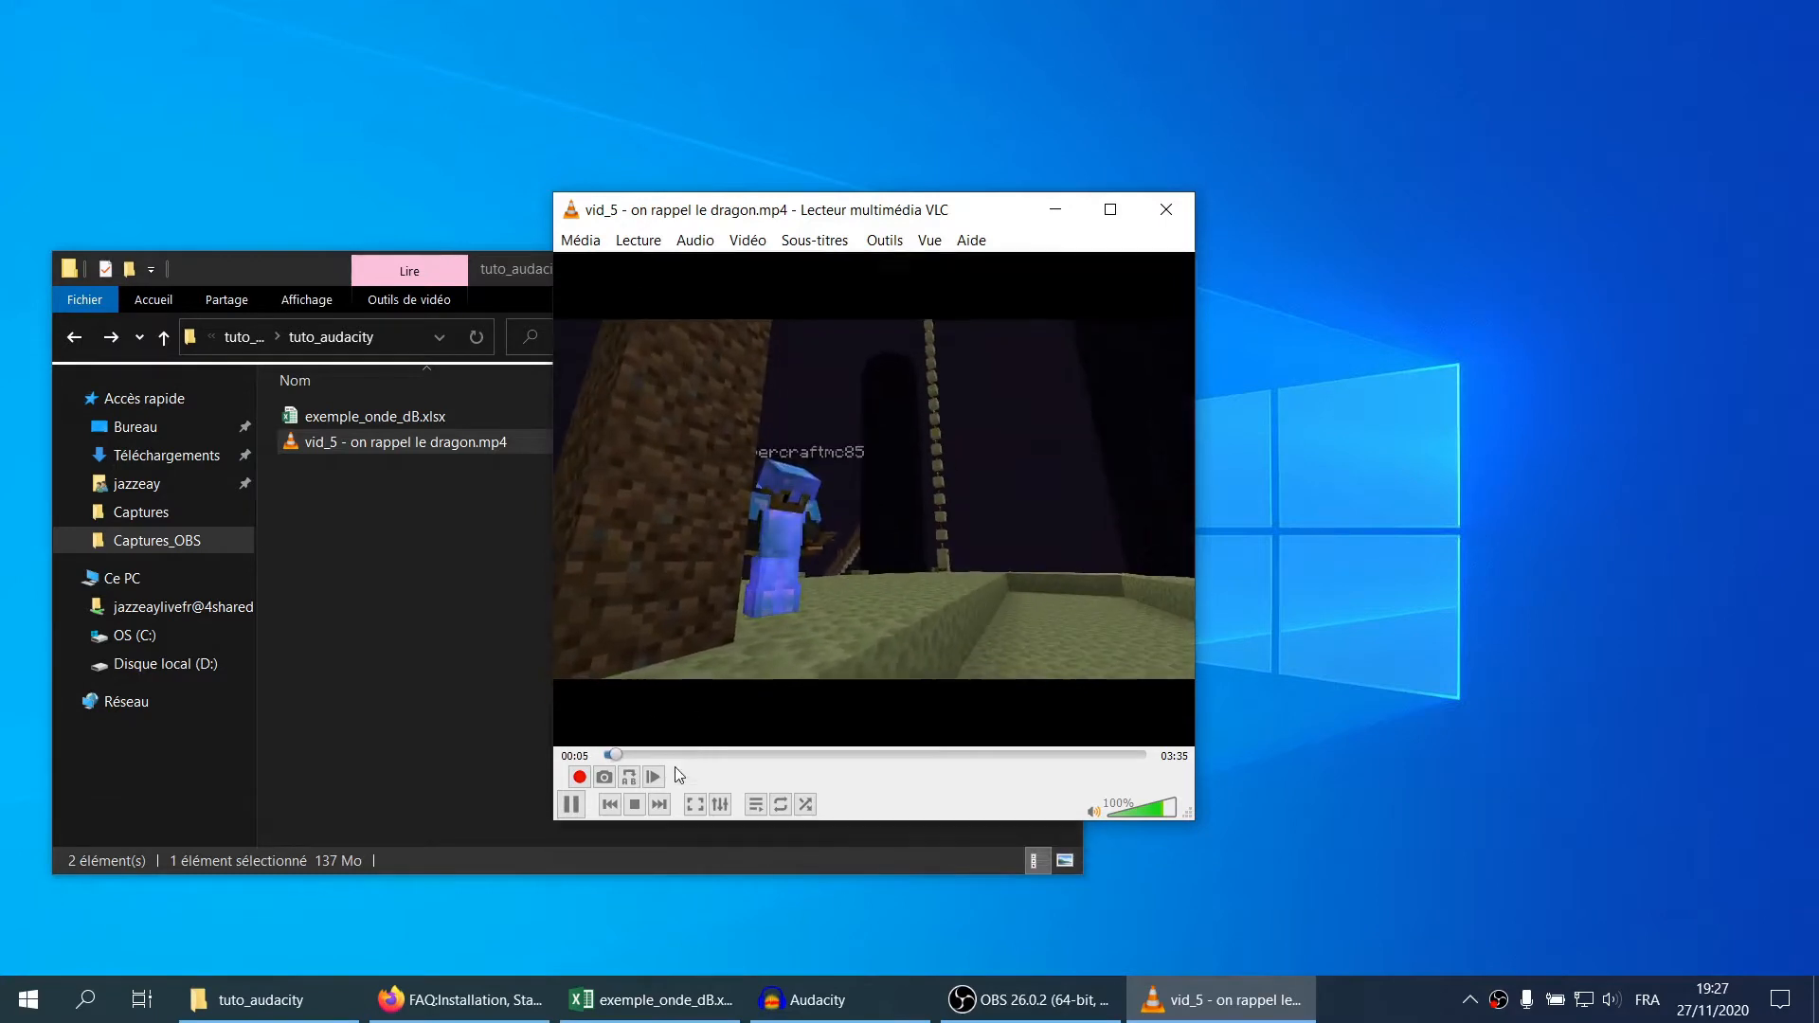
pyautogui.click(752, 757)
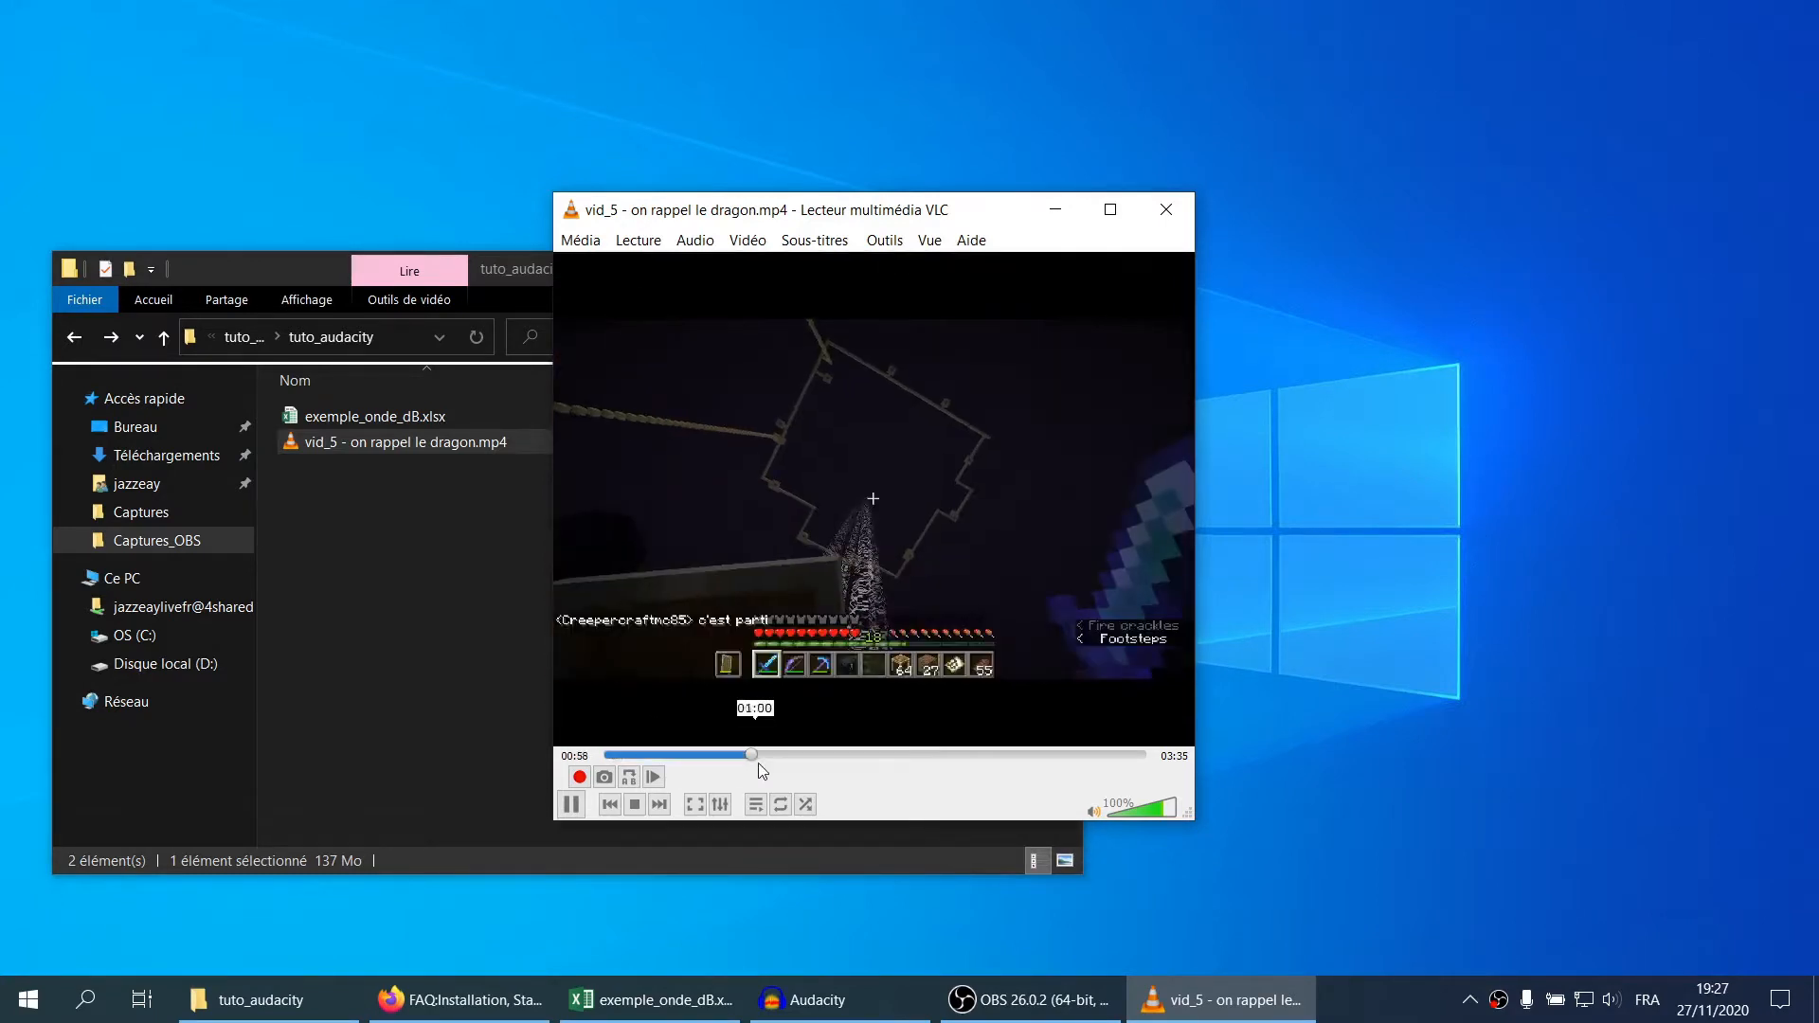
pyautogui.click(873, 754)
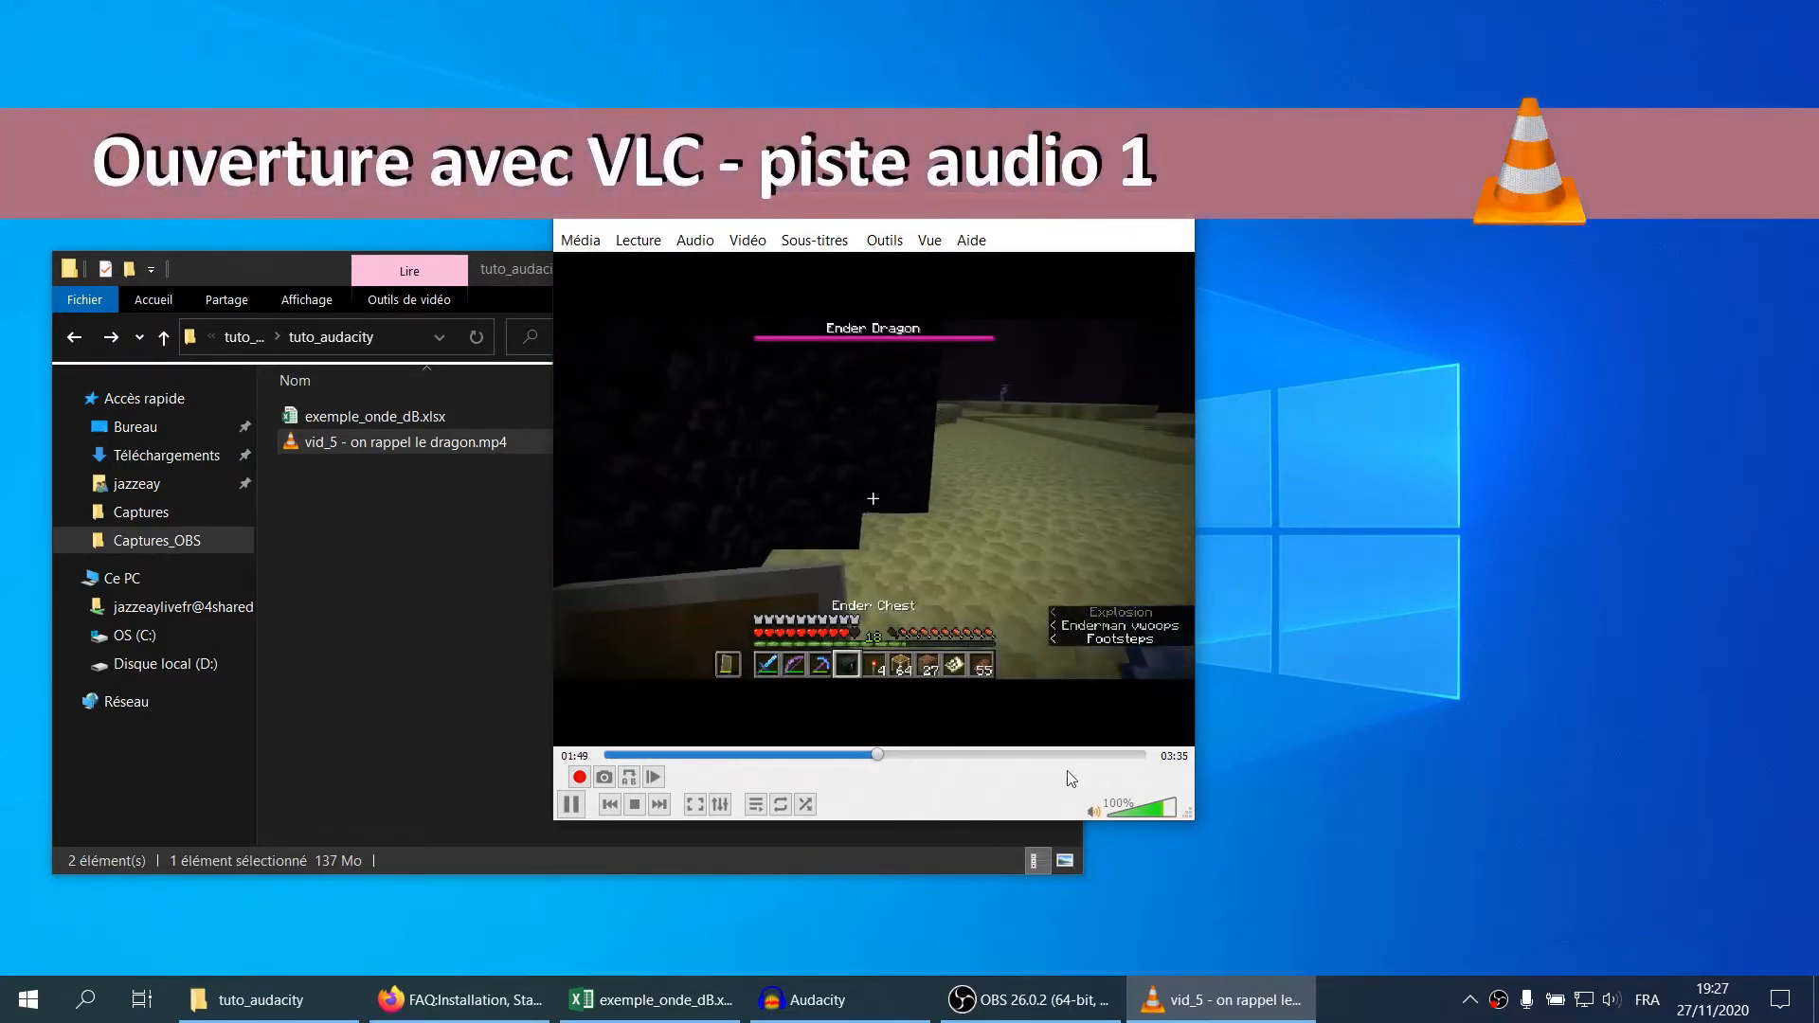
pyautogui.click(929, 756)
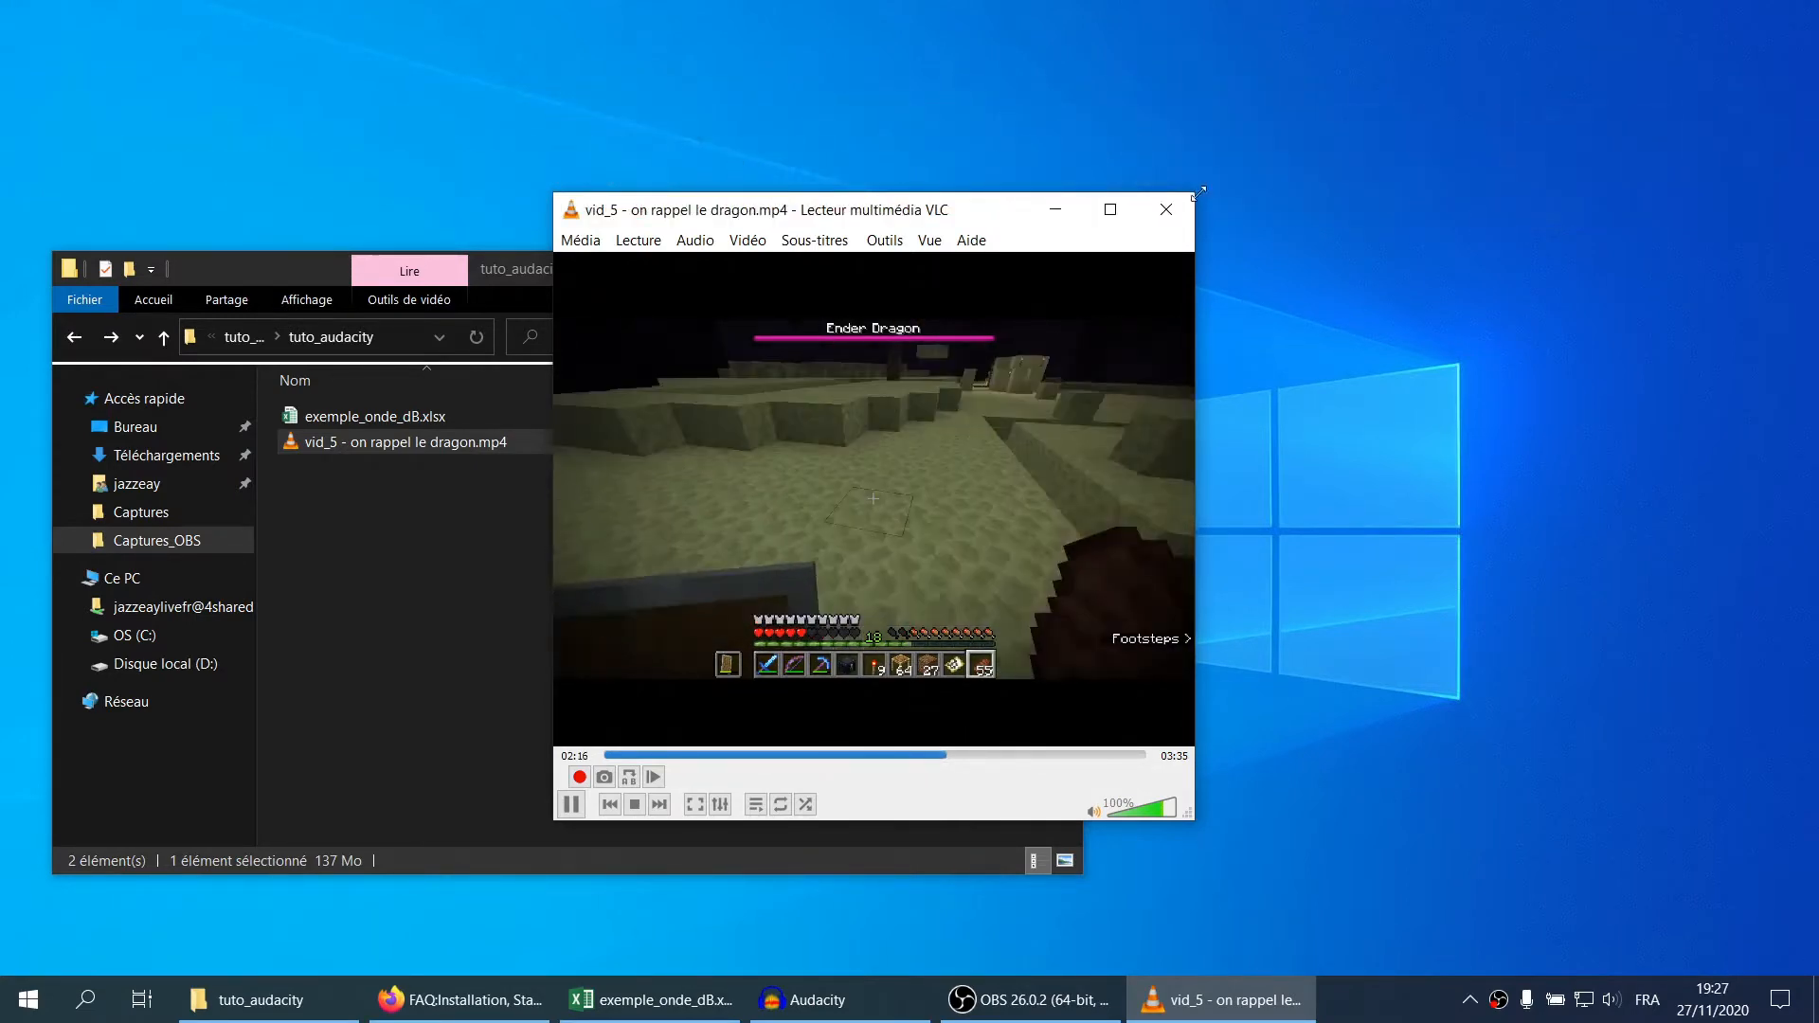
pyautogui.click(1178, 211)
# Open the same dragon video with Lecteur Windows Media to hear its sound there, and close the player
pyautogui.rightClick(407, 448)
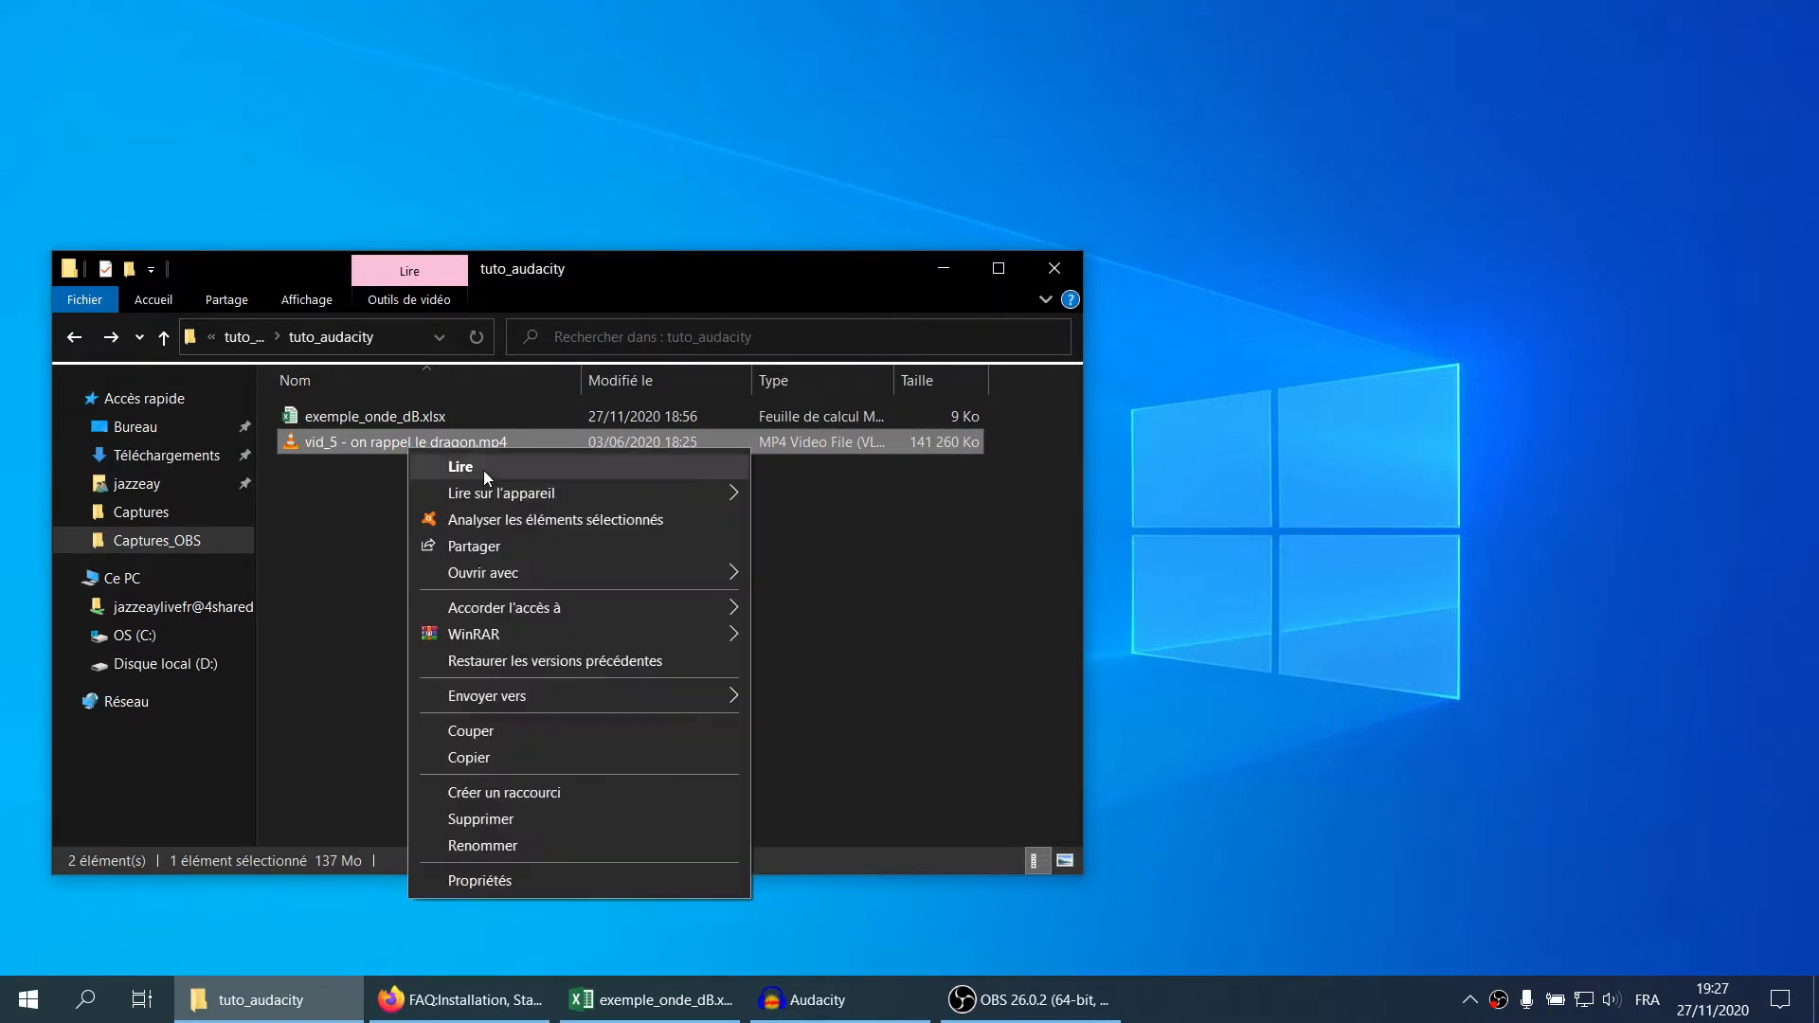
pyautogui.moveTo(559, 572)
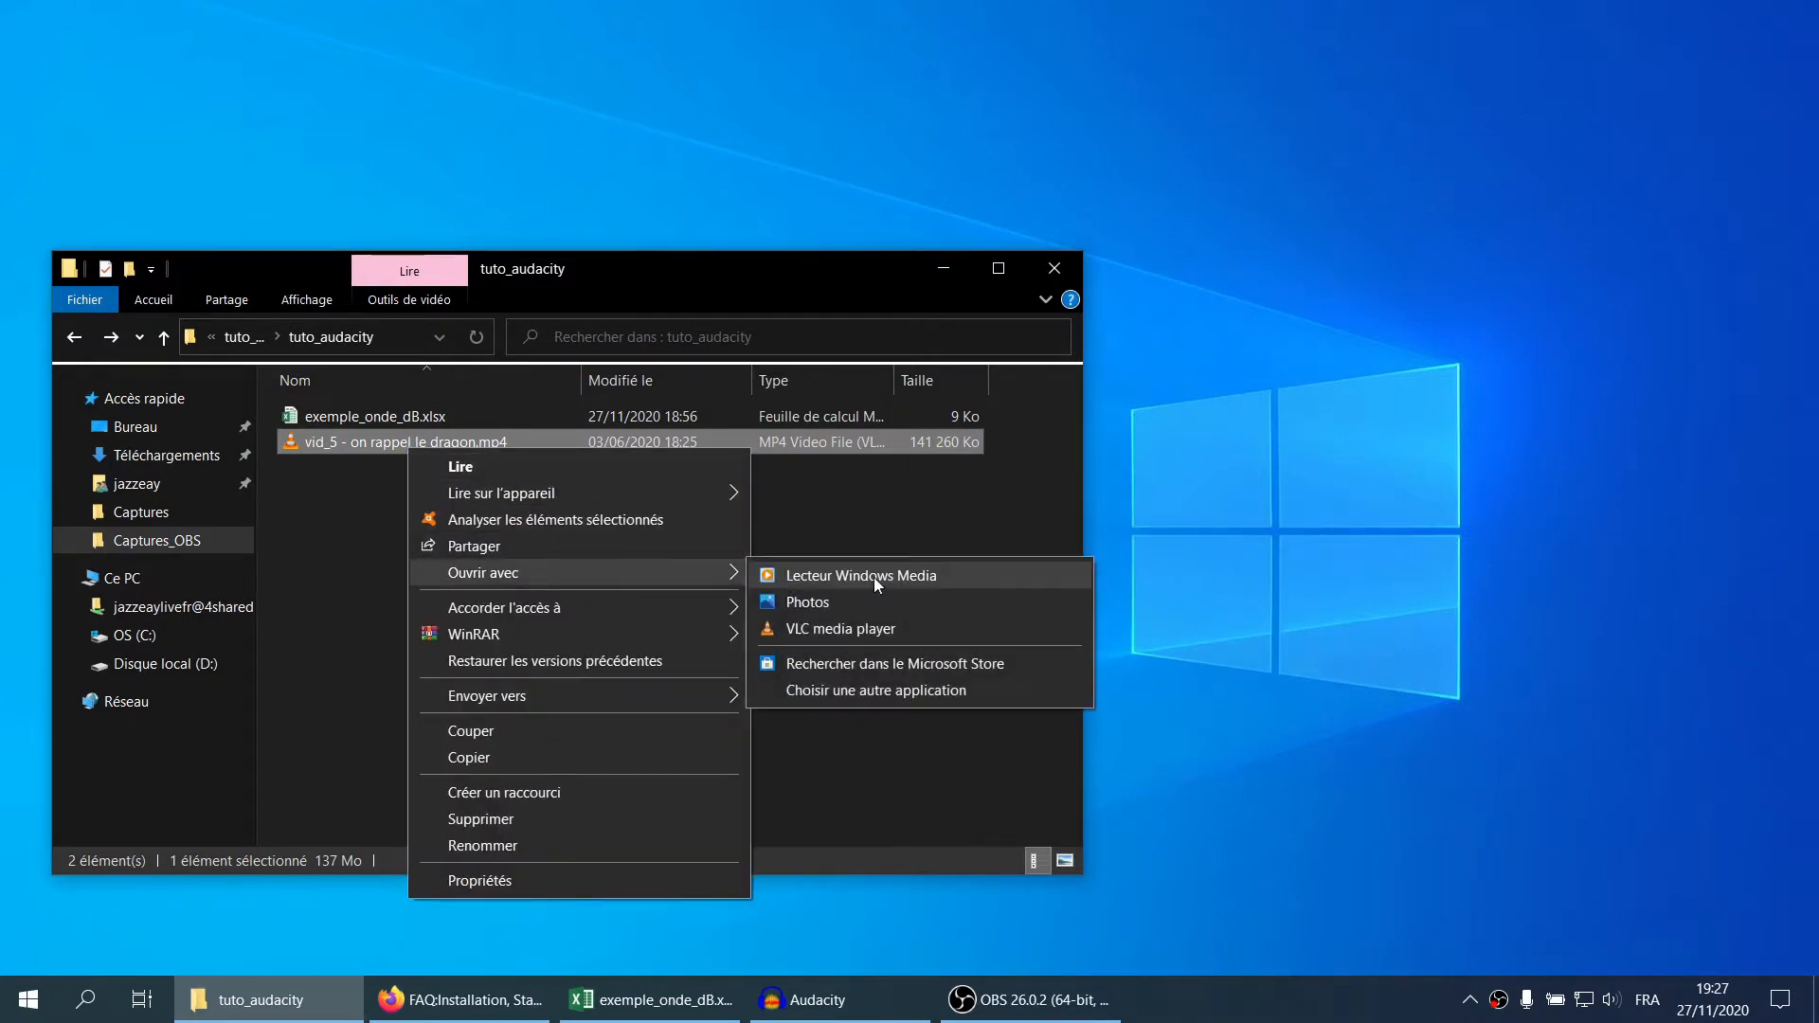
pyautogui.click(874, 577)
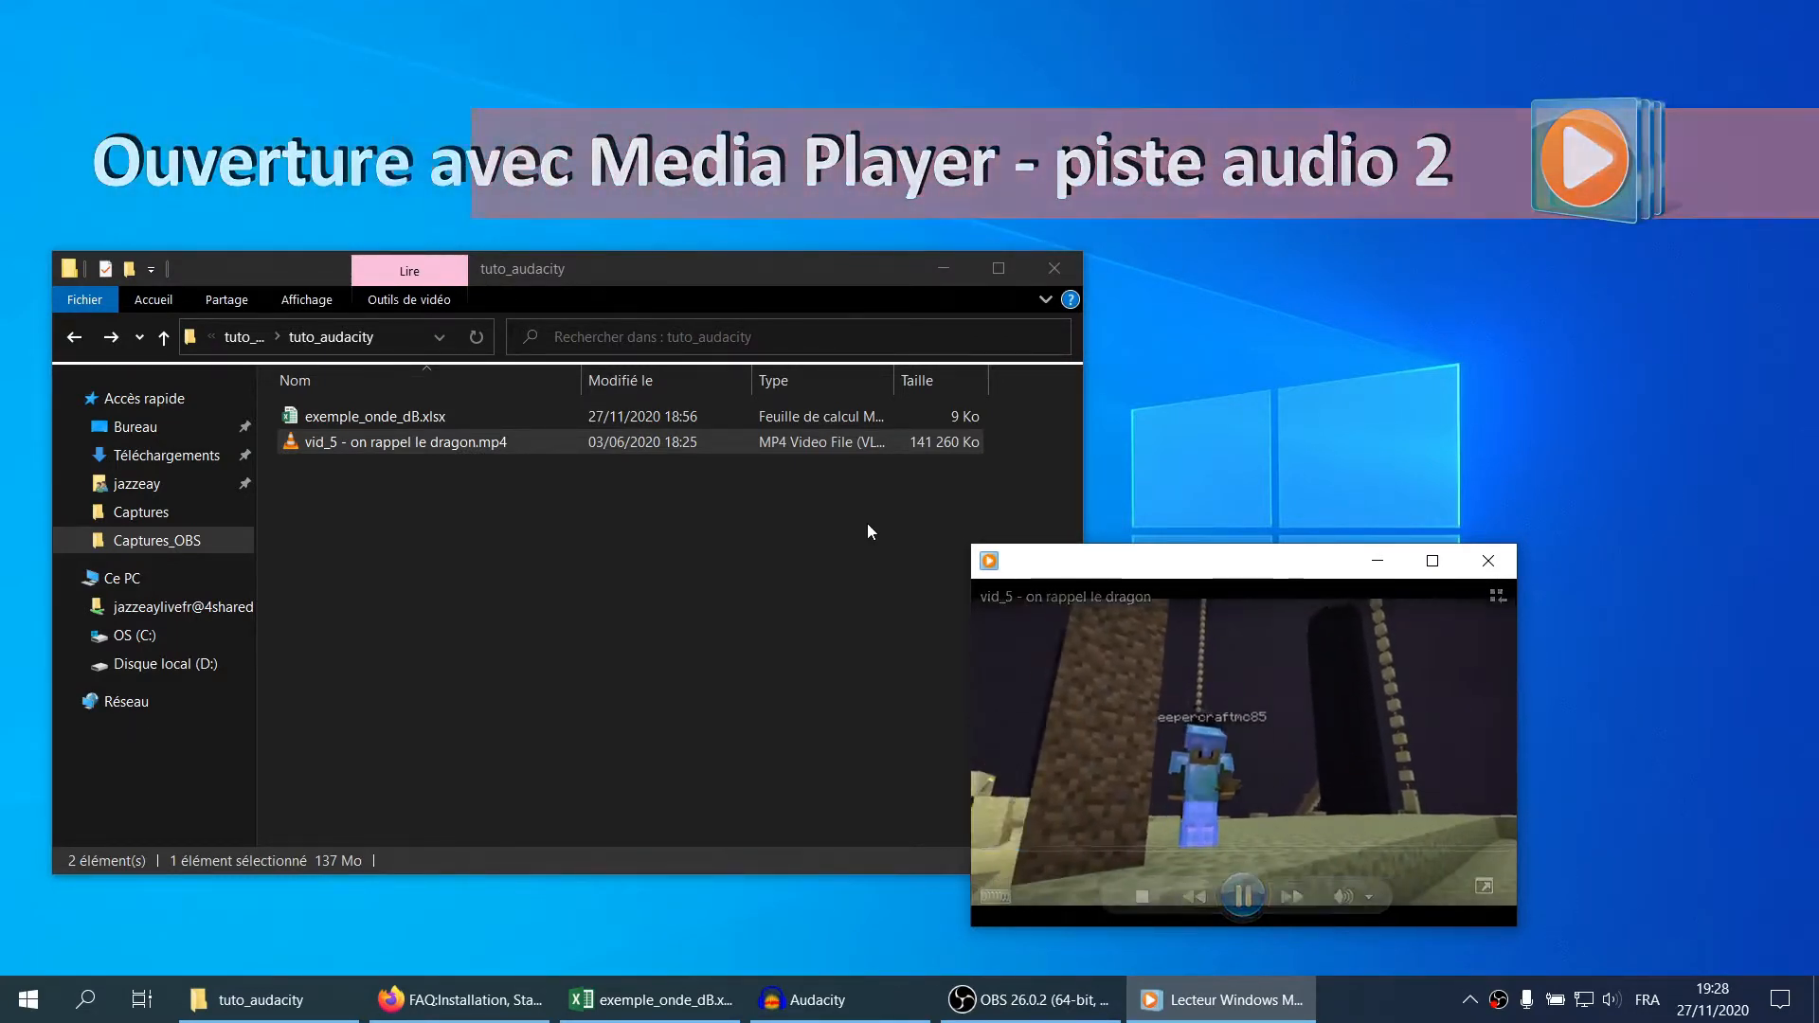
pyautogui.click(1509, 564)
pyautogui.click(412, 593)
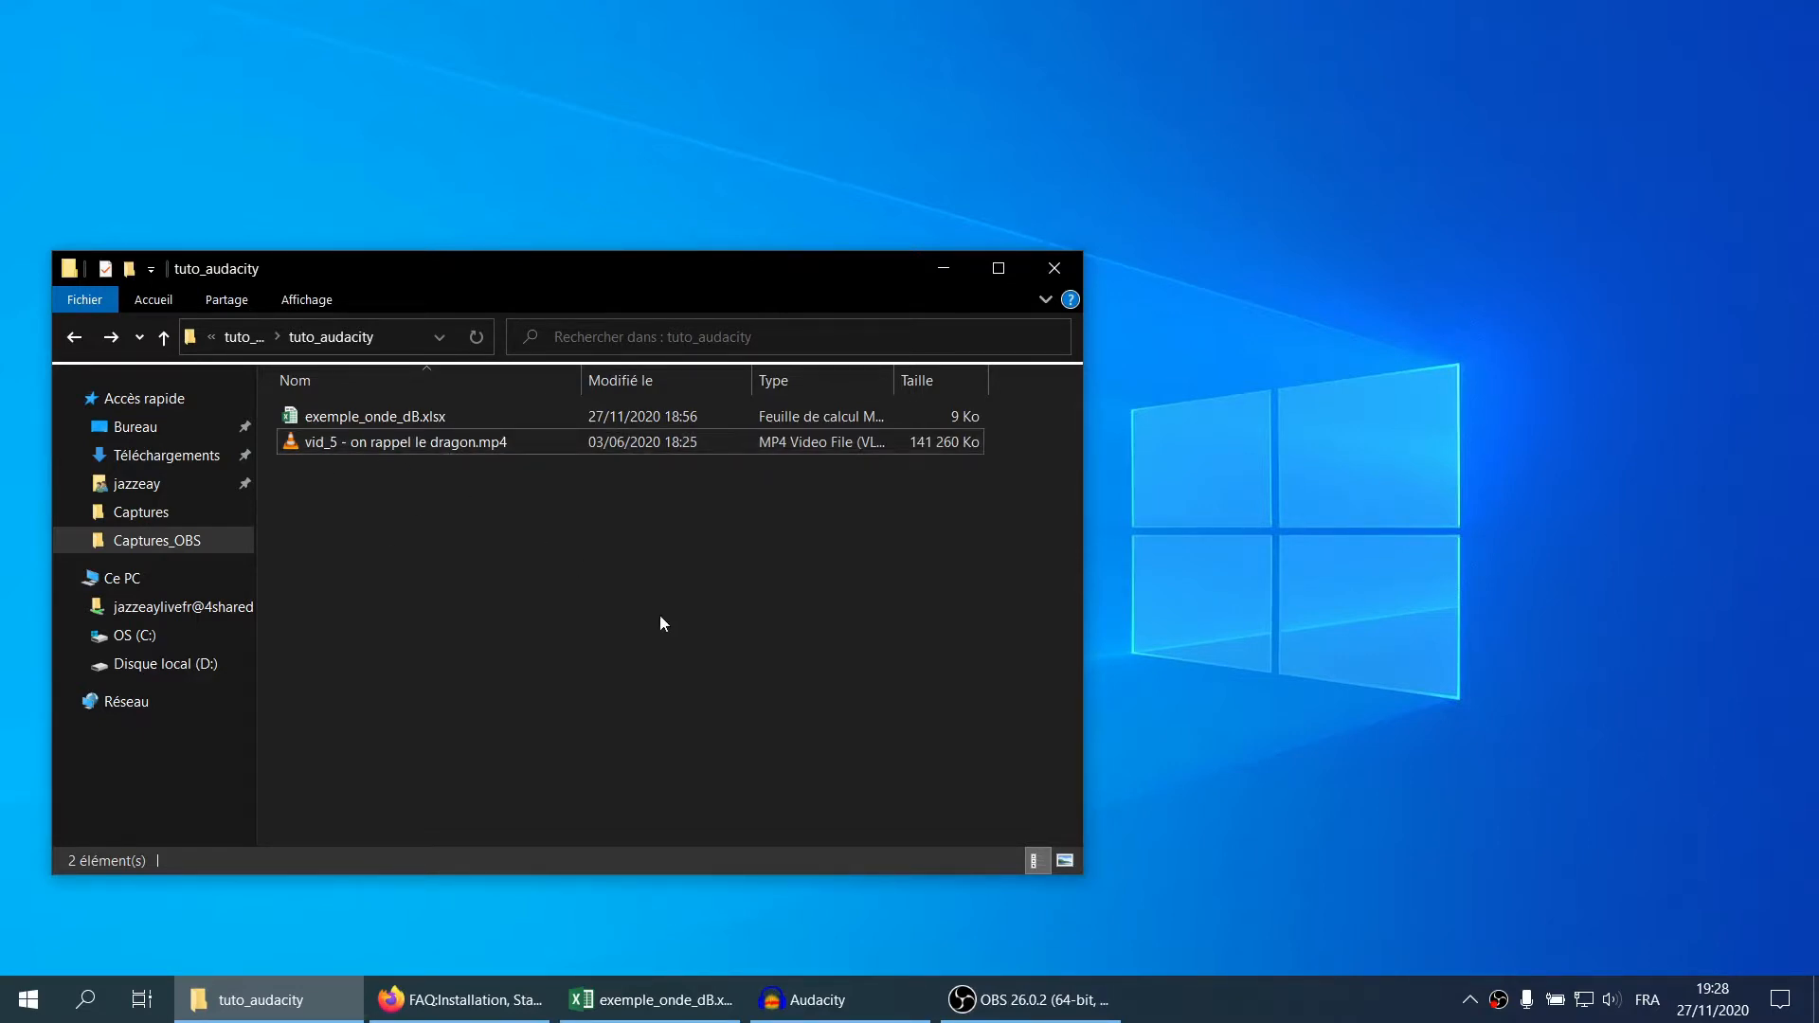
# Return to Audacity, highlight a long passage in each of the two vid_5 tracks, and remove the upper track
pyautogui.click(873, 1000)
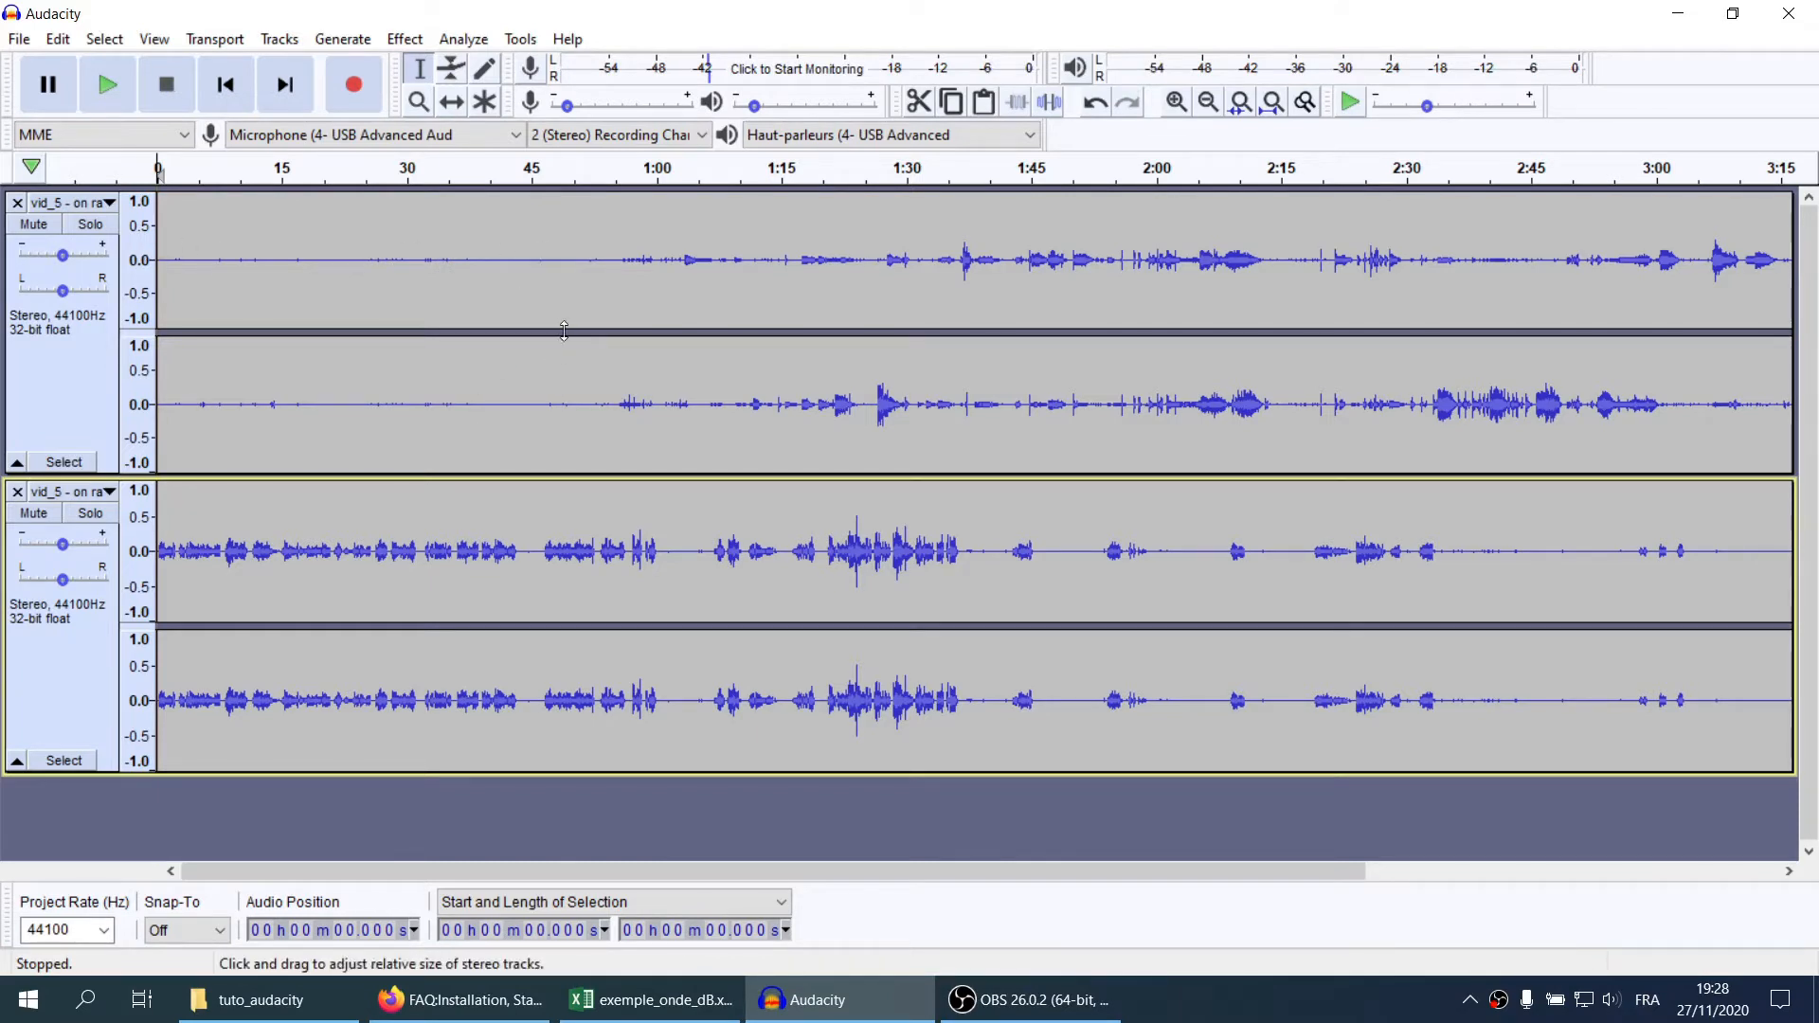
pyautogui.moveTo(426, 544); pyautogui.dragTo(918, 550)
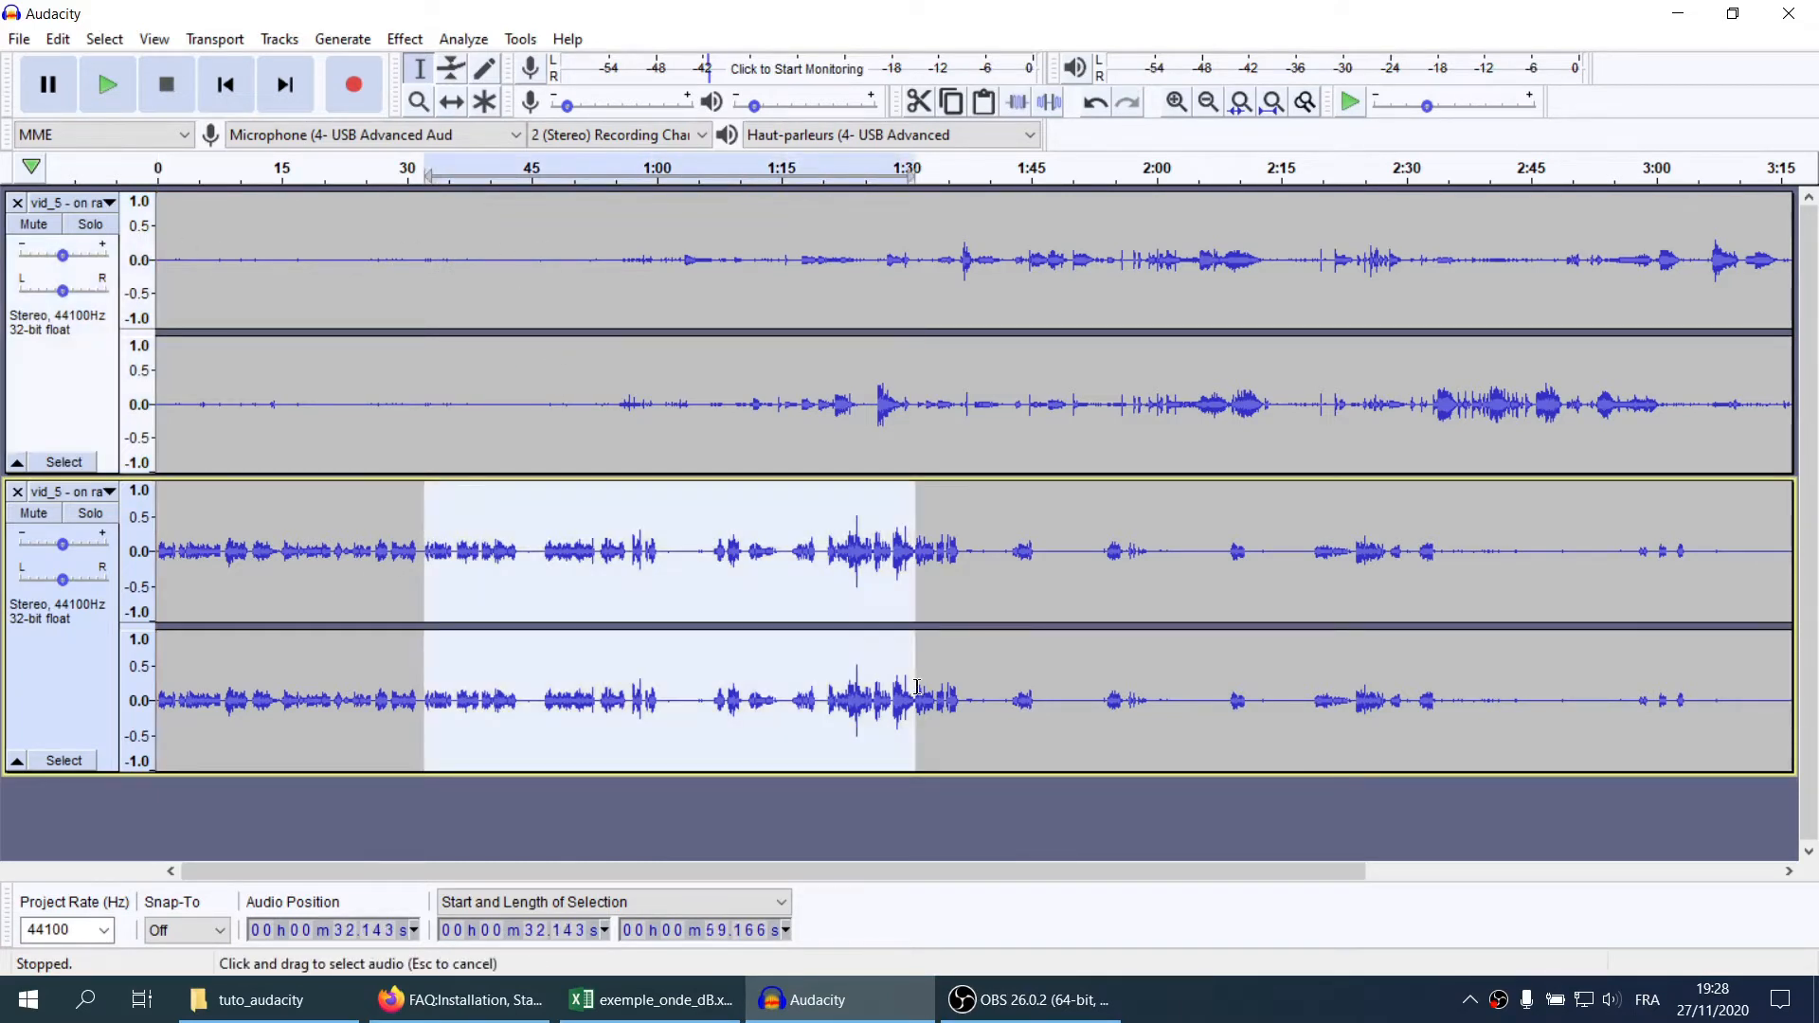
pyautogui.moveTo(654, 262); pyautogui.dragTo(1082, 270)
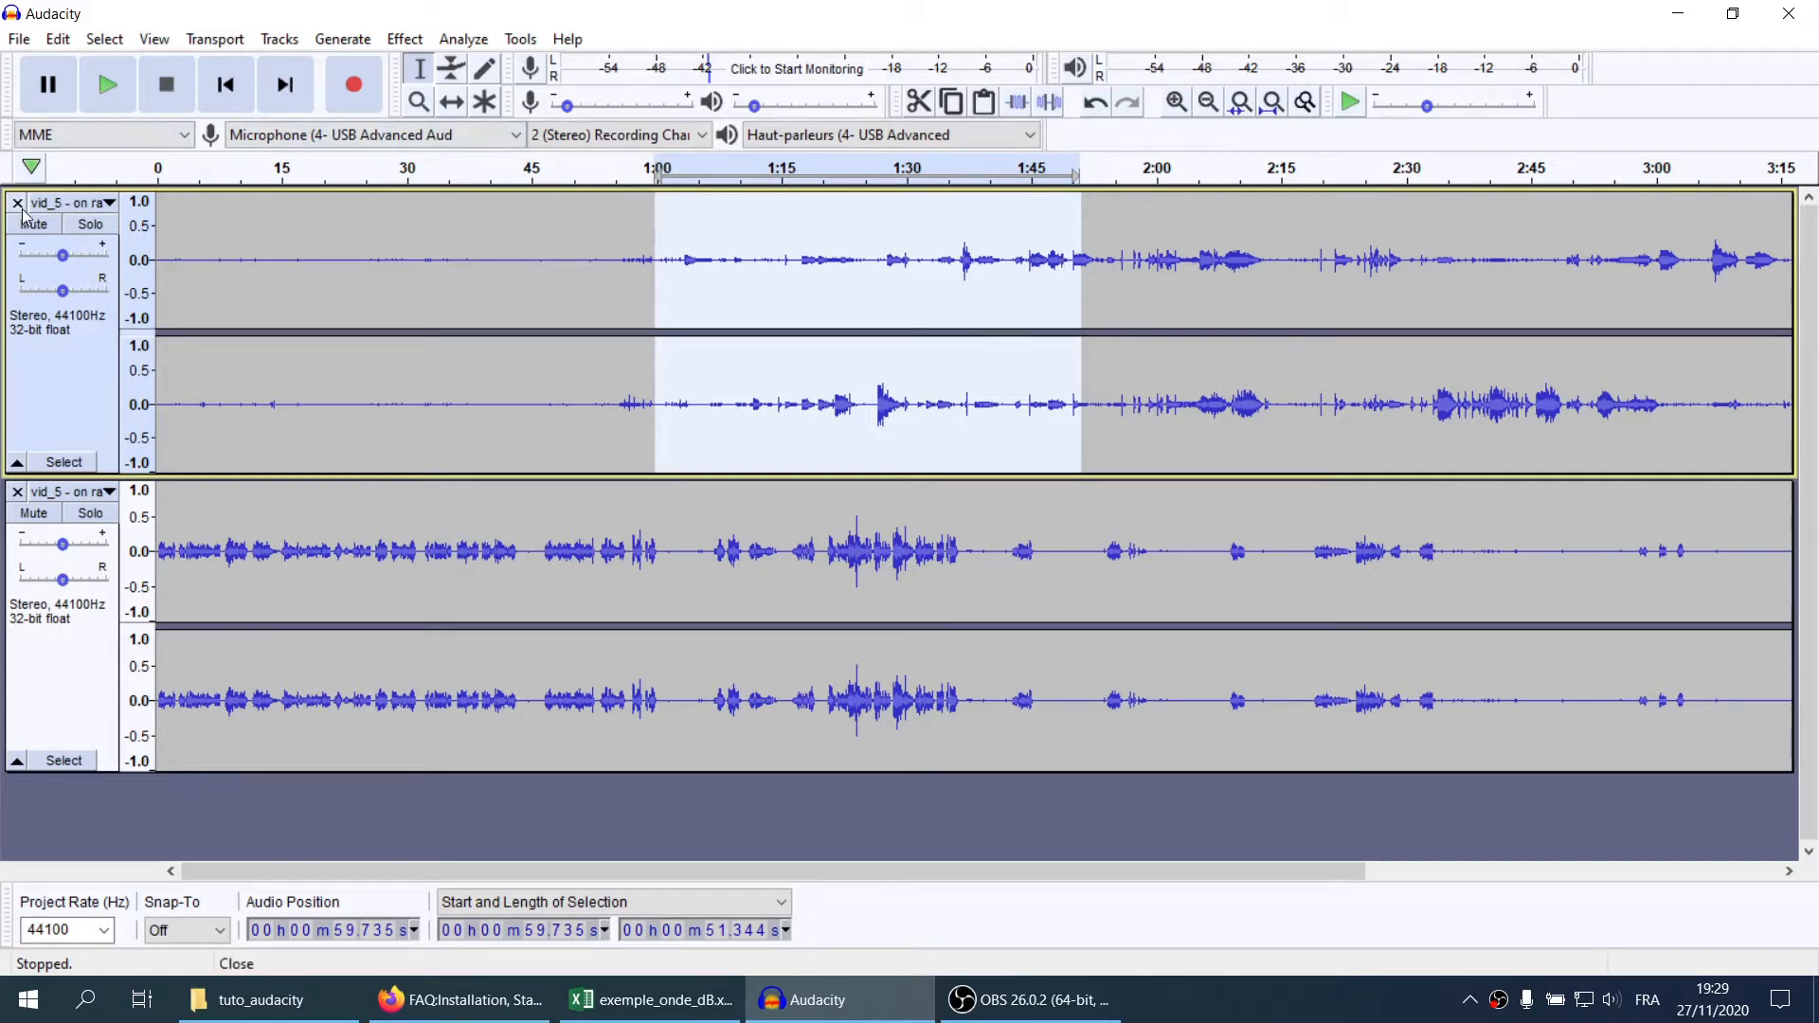
pyautogui.hotkey('ctrl', 'z')
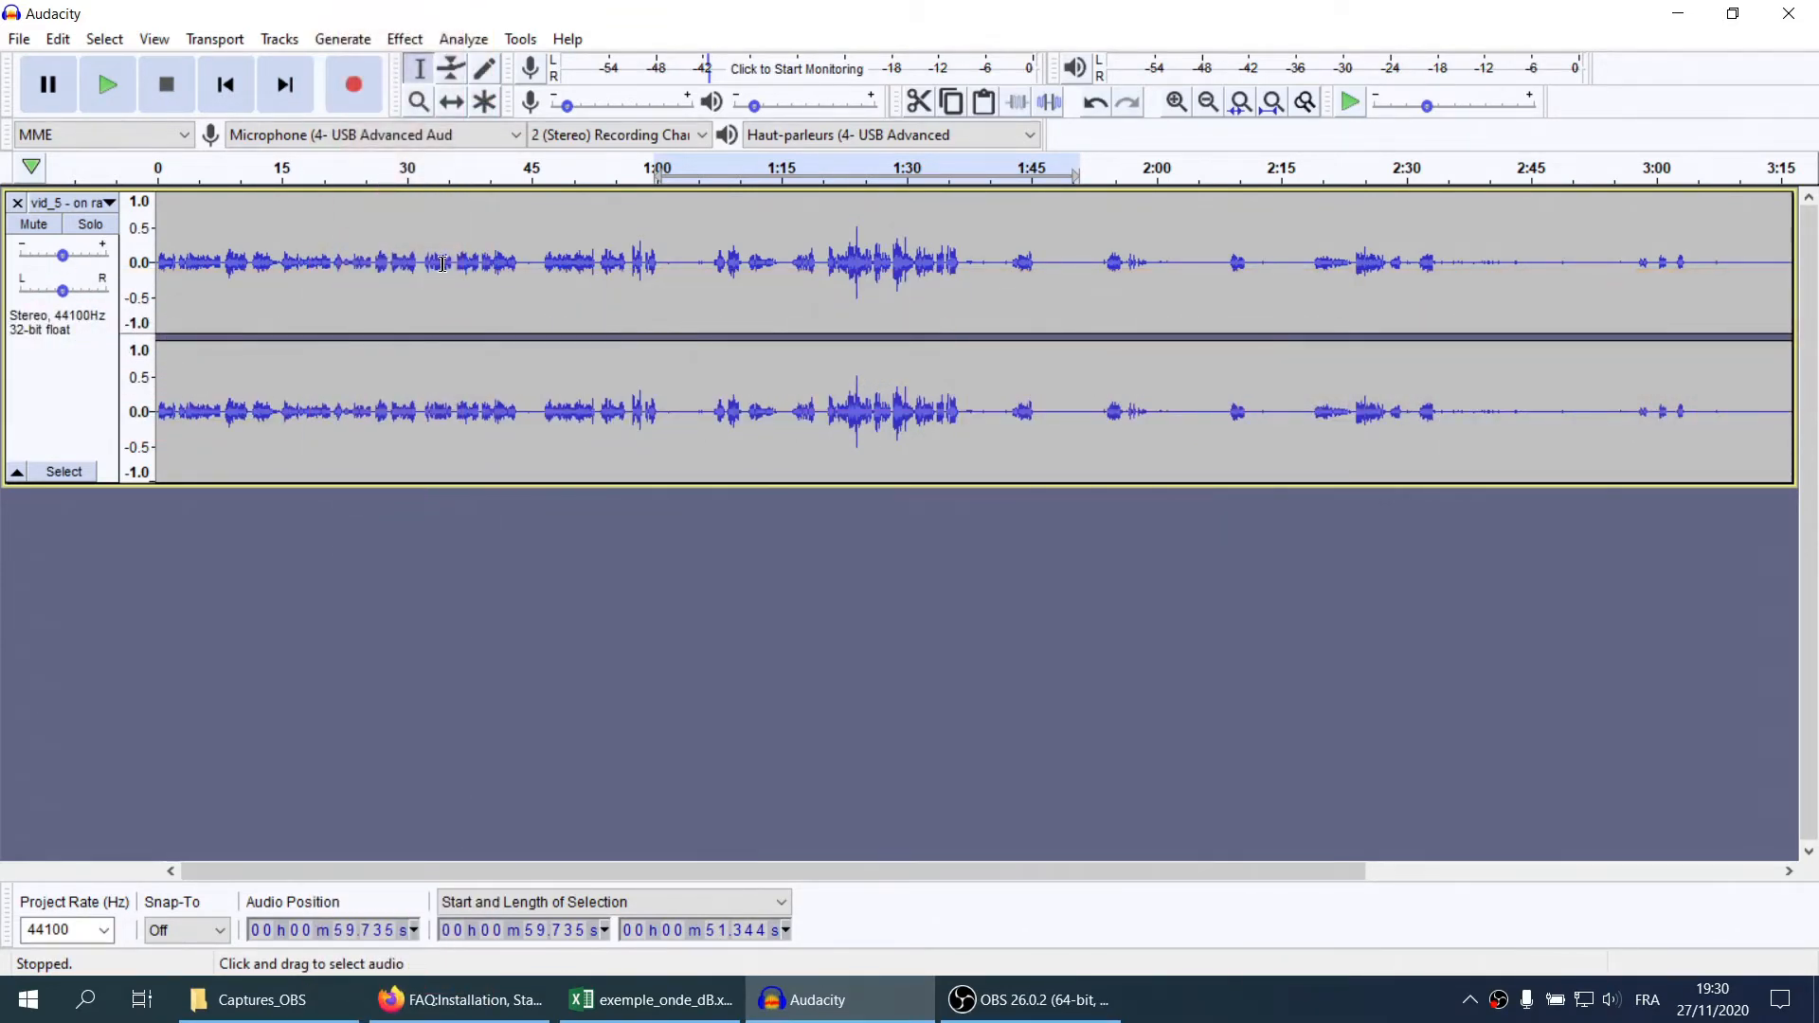
# Examine the remaining track's waveform in close detail around 59.75 s and return to the overview
pyautogui.keyDown('ctrl'); pyautogui.scroll(8, 507, 274); pyautogui.keyUp('ctrl')
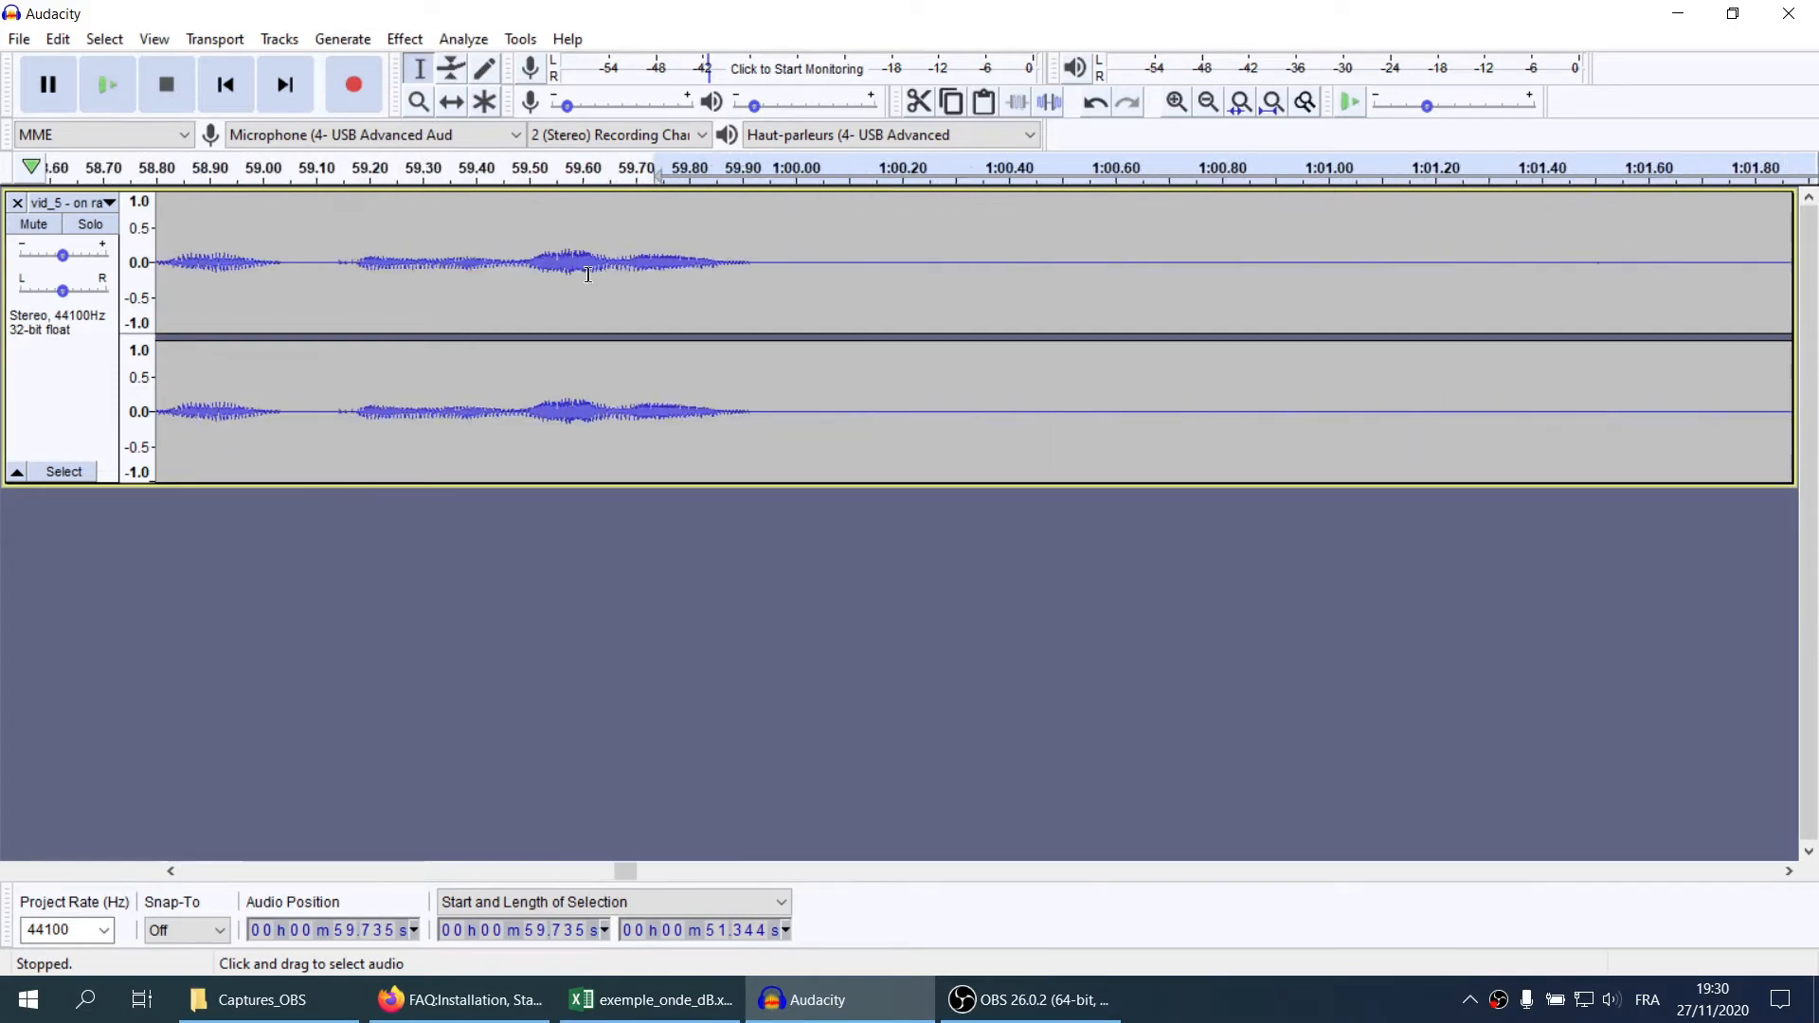
pyautogui.keyDown('ctrl'); pyautogui.scroll(3, 613, 280); pyautogui.keyUp('ctrl')
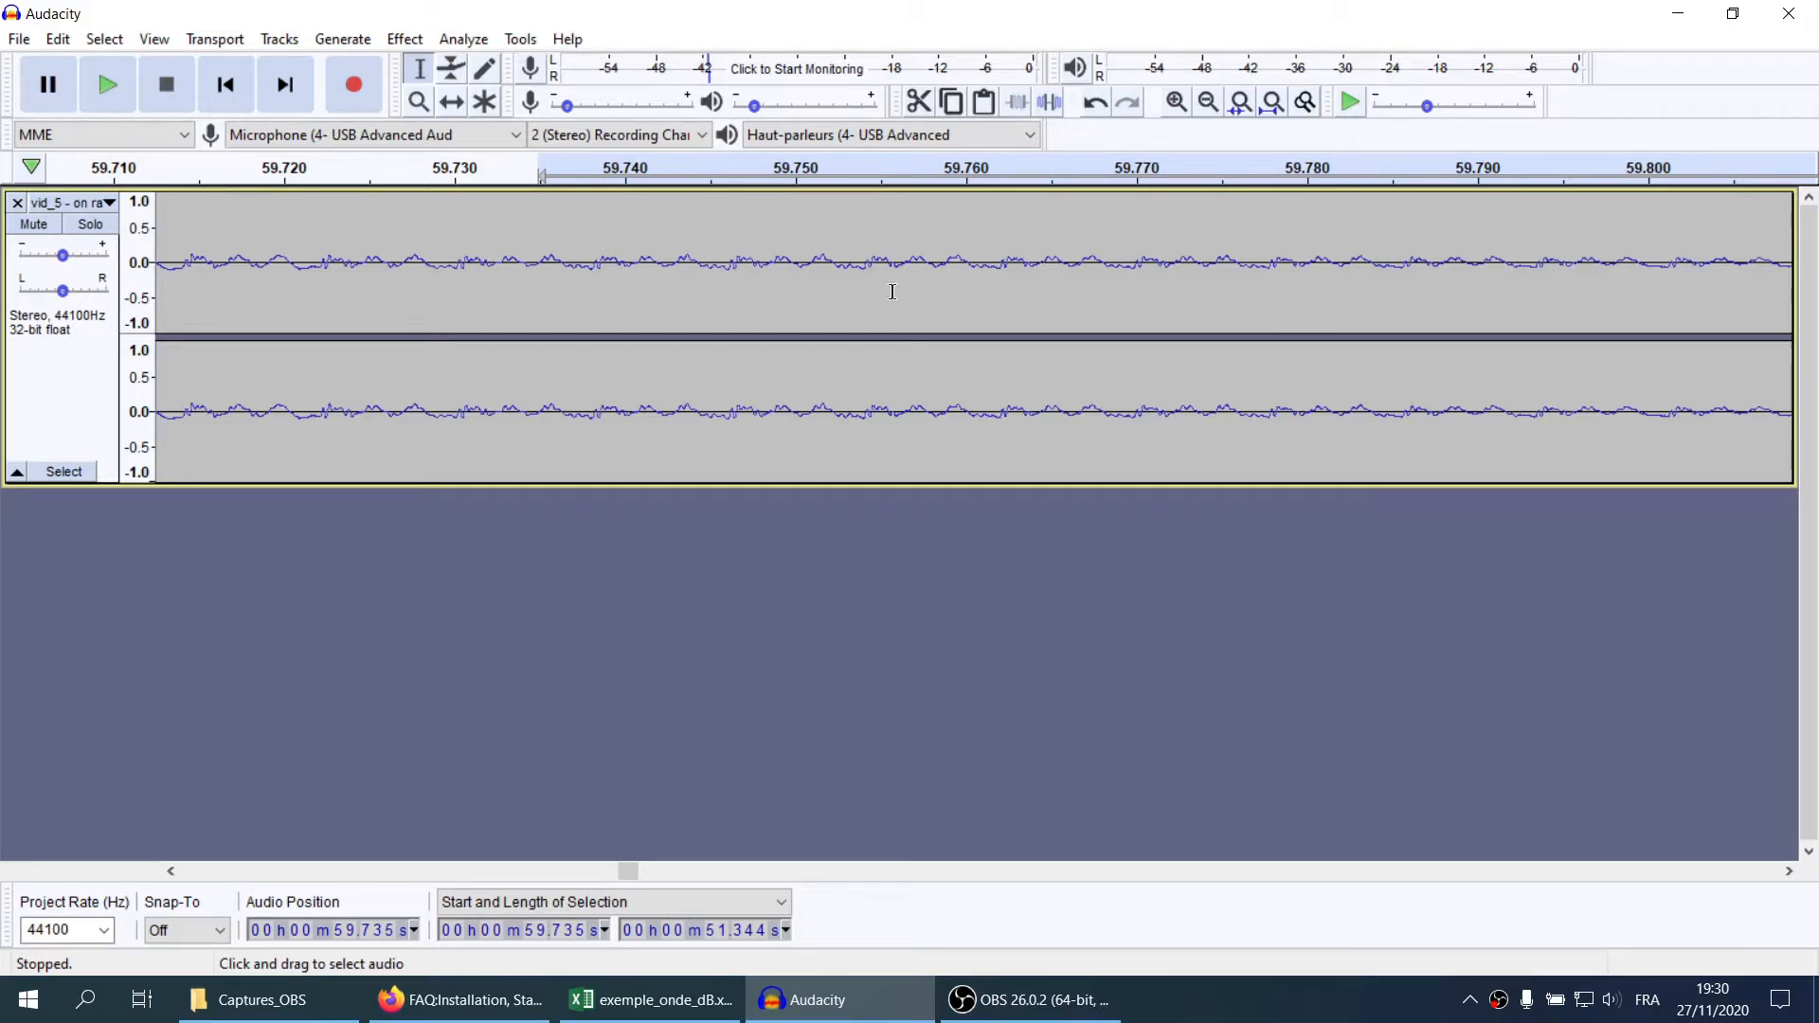
pyautogui.keyDown('ctrl'); pyautogui.scroll(-4, 892, 292); pyautogui.keyUp('ctrl')
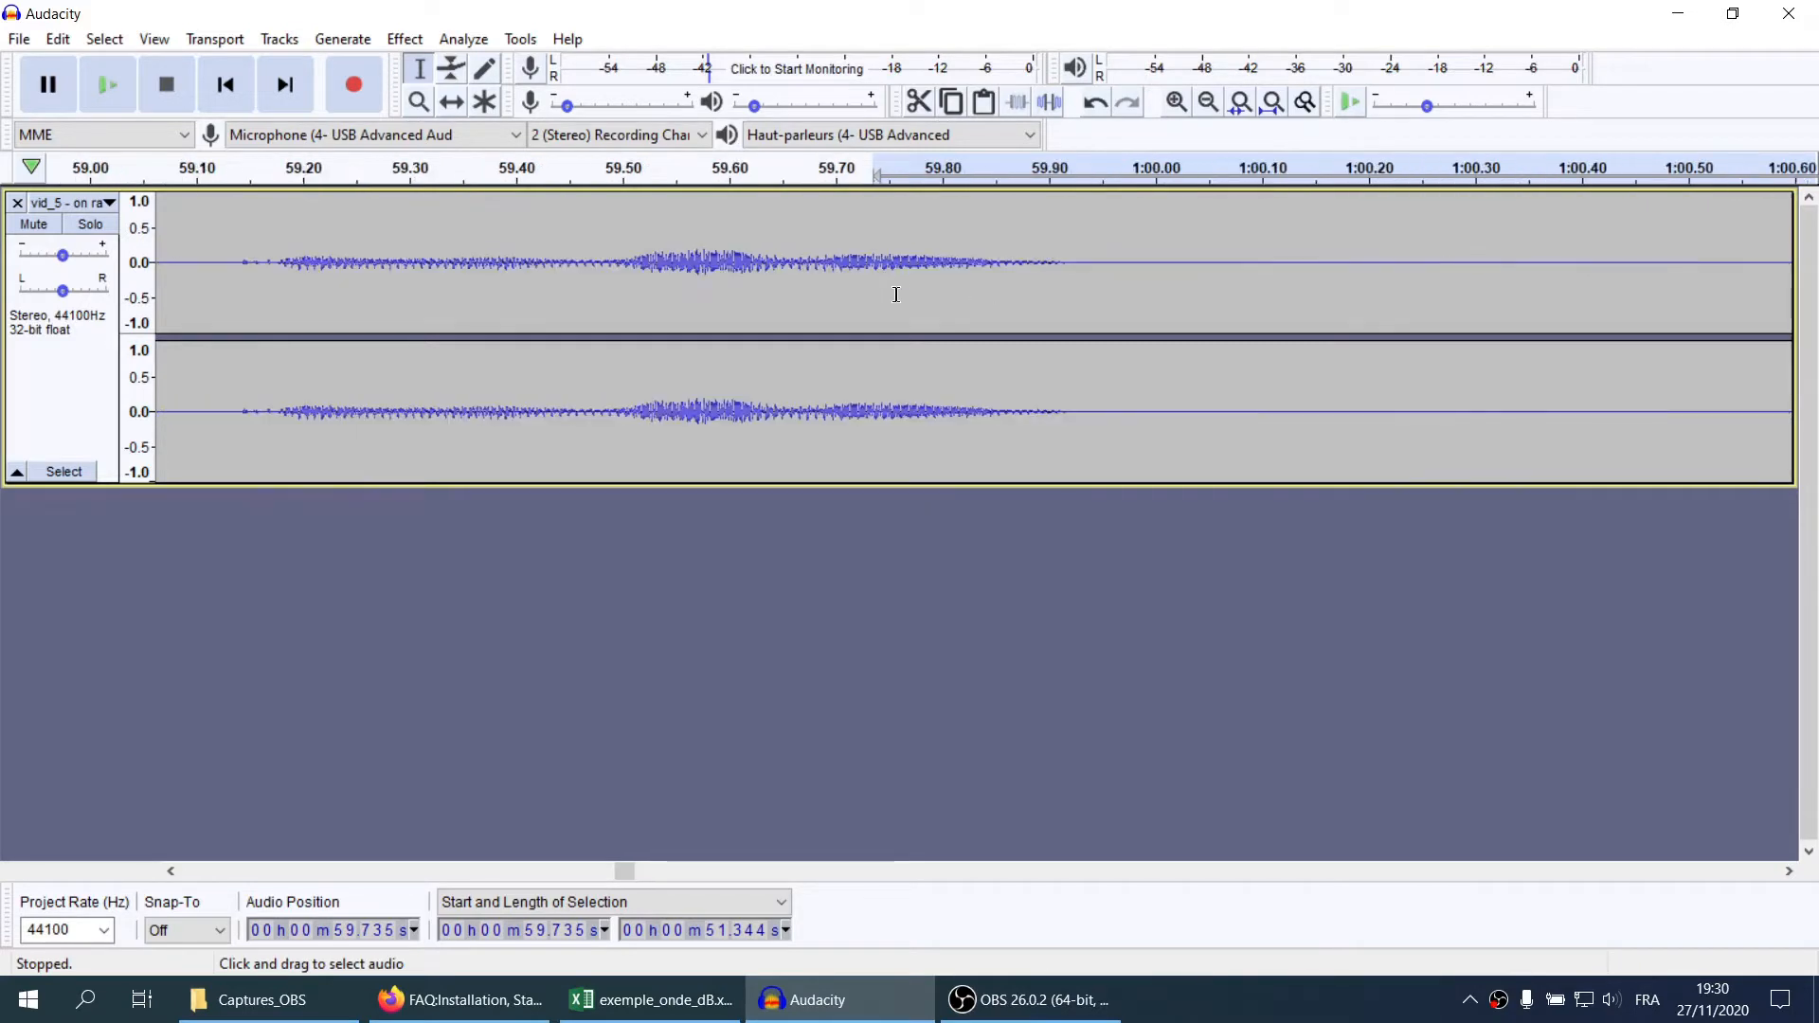
pyautogui.keyDown('ctrl'); pyautogui.scroll(-7, 897, 292); pyautogui.keyUp('ctrl')
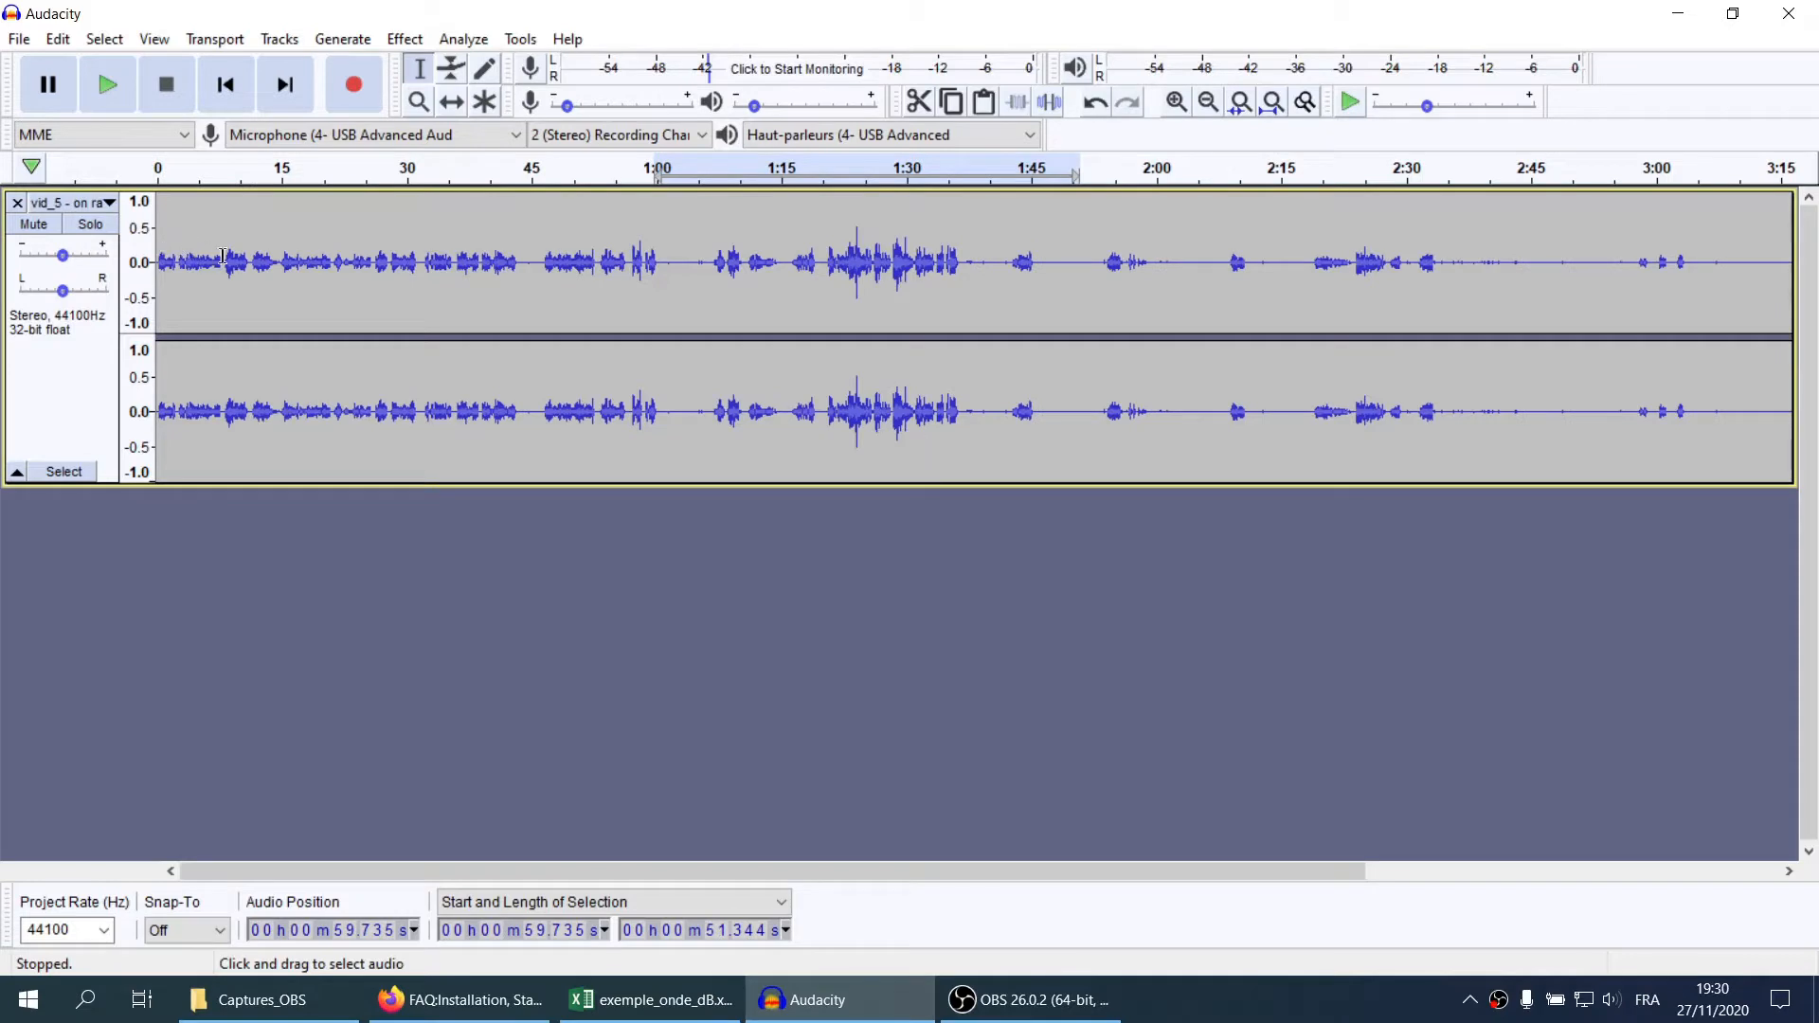
# Compare the track's levels by highlighting roughly its first 44 s and the louder 17 s passage from about 1:20
pyautogui.click(522, 256)
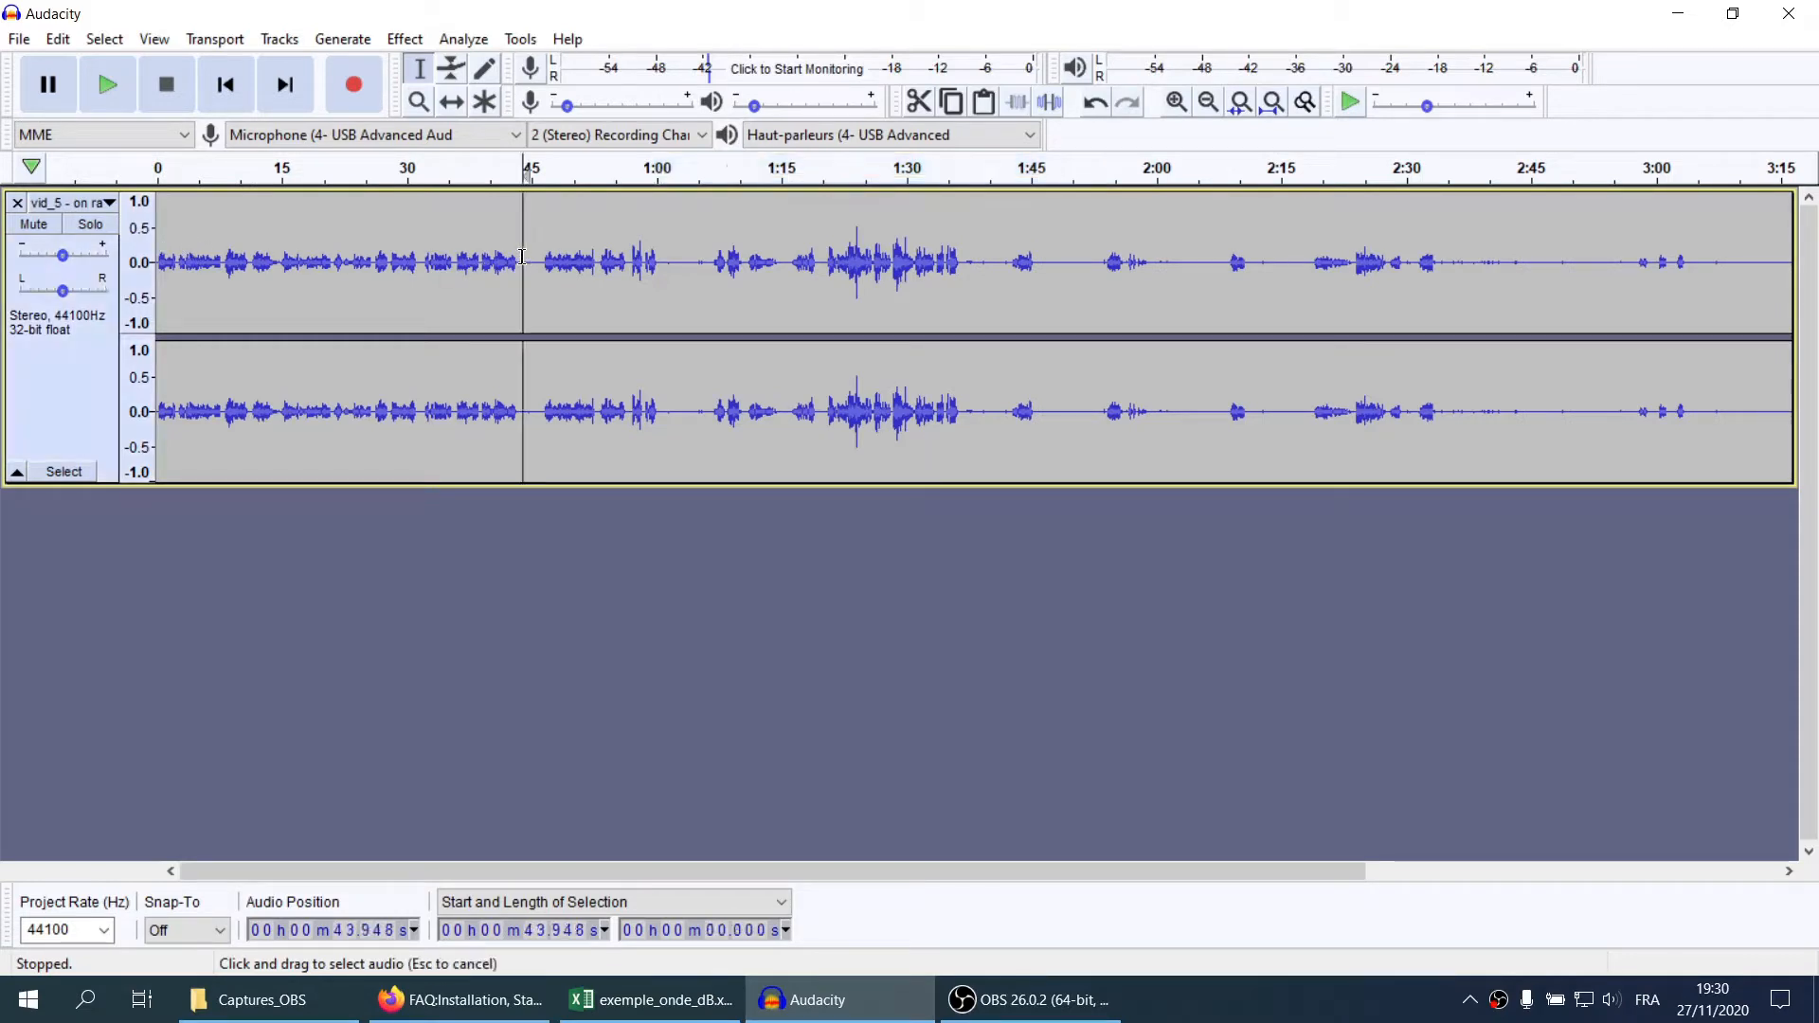
pyautogui.moveTo(522, 255); pyautogui.dragTo(163, 270)
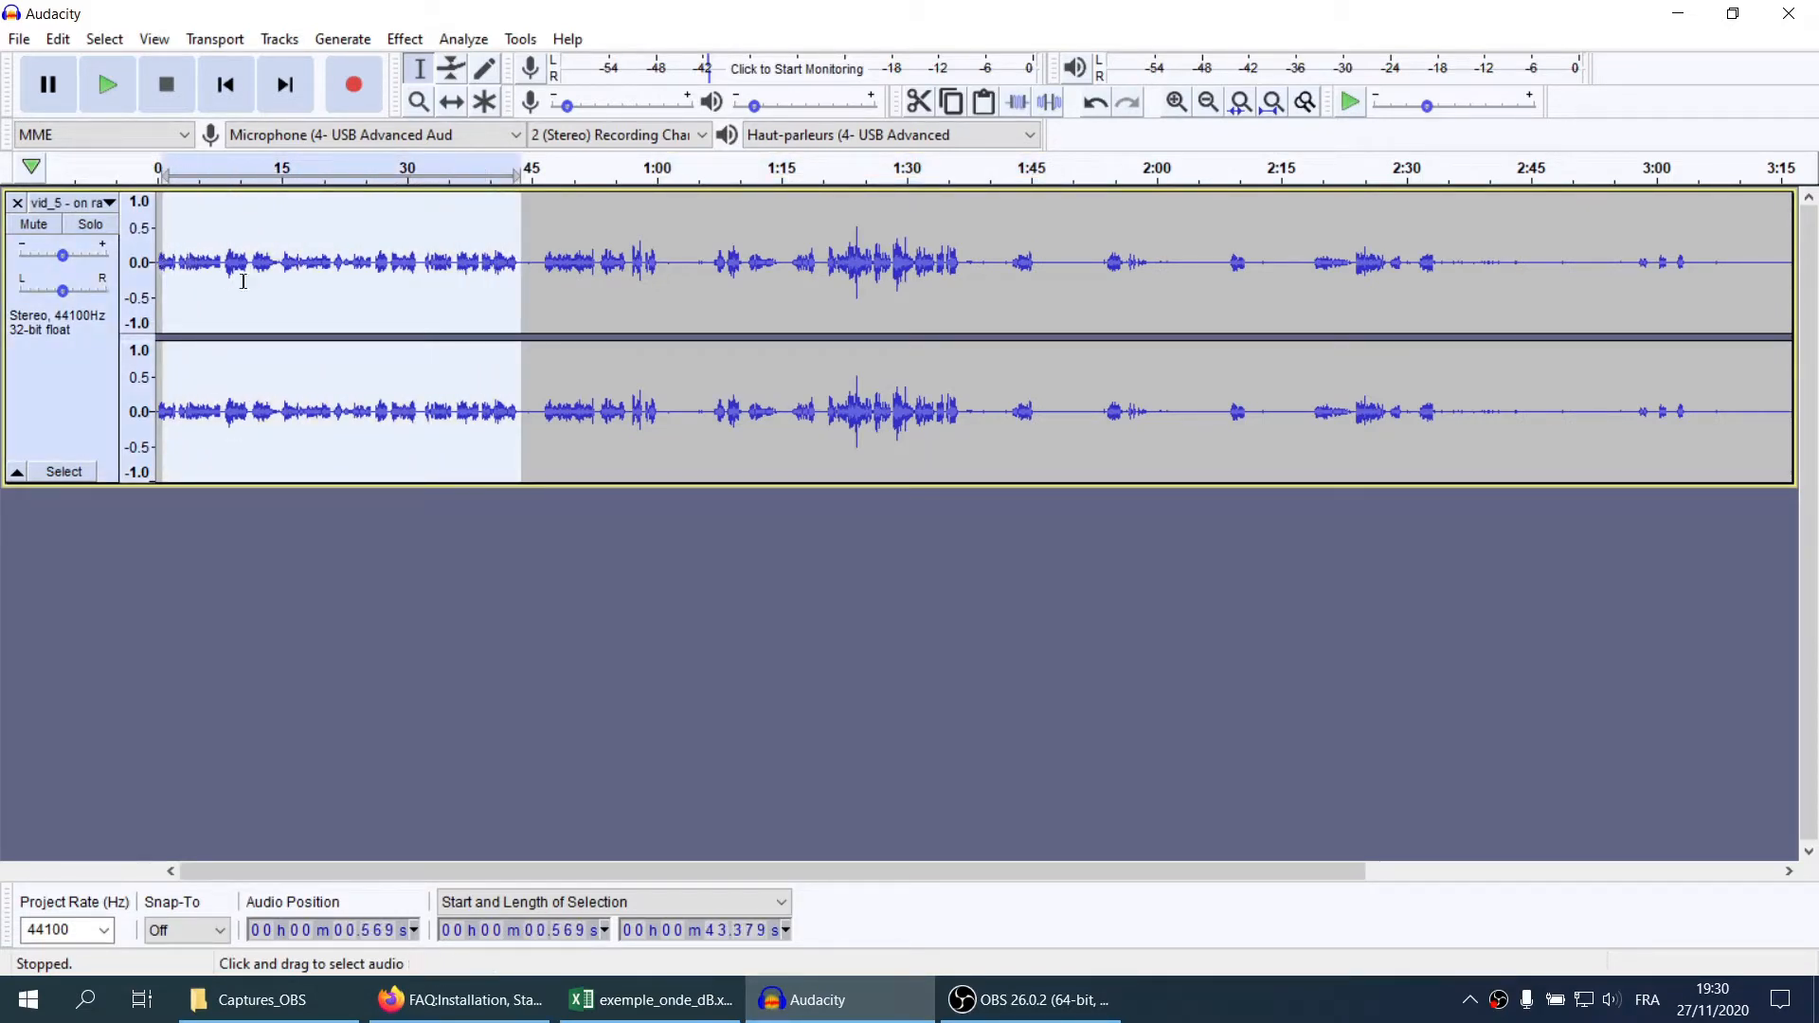
pyautogui.moveTo(823, 248); pyautogui.dragTo(963, 303)
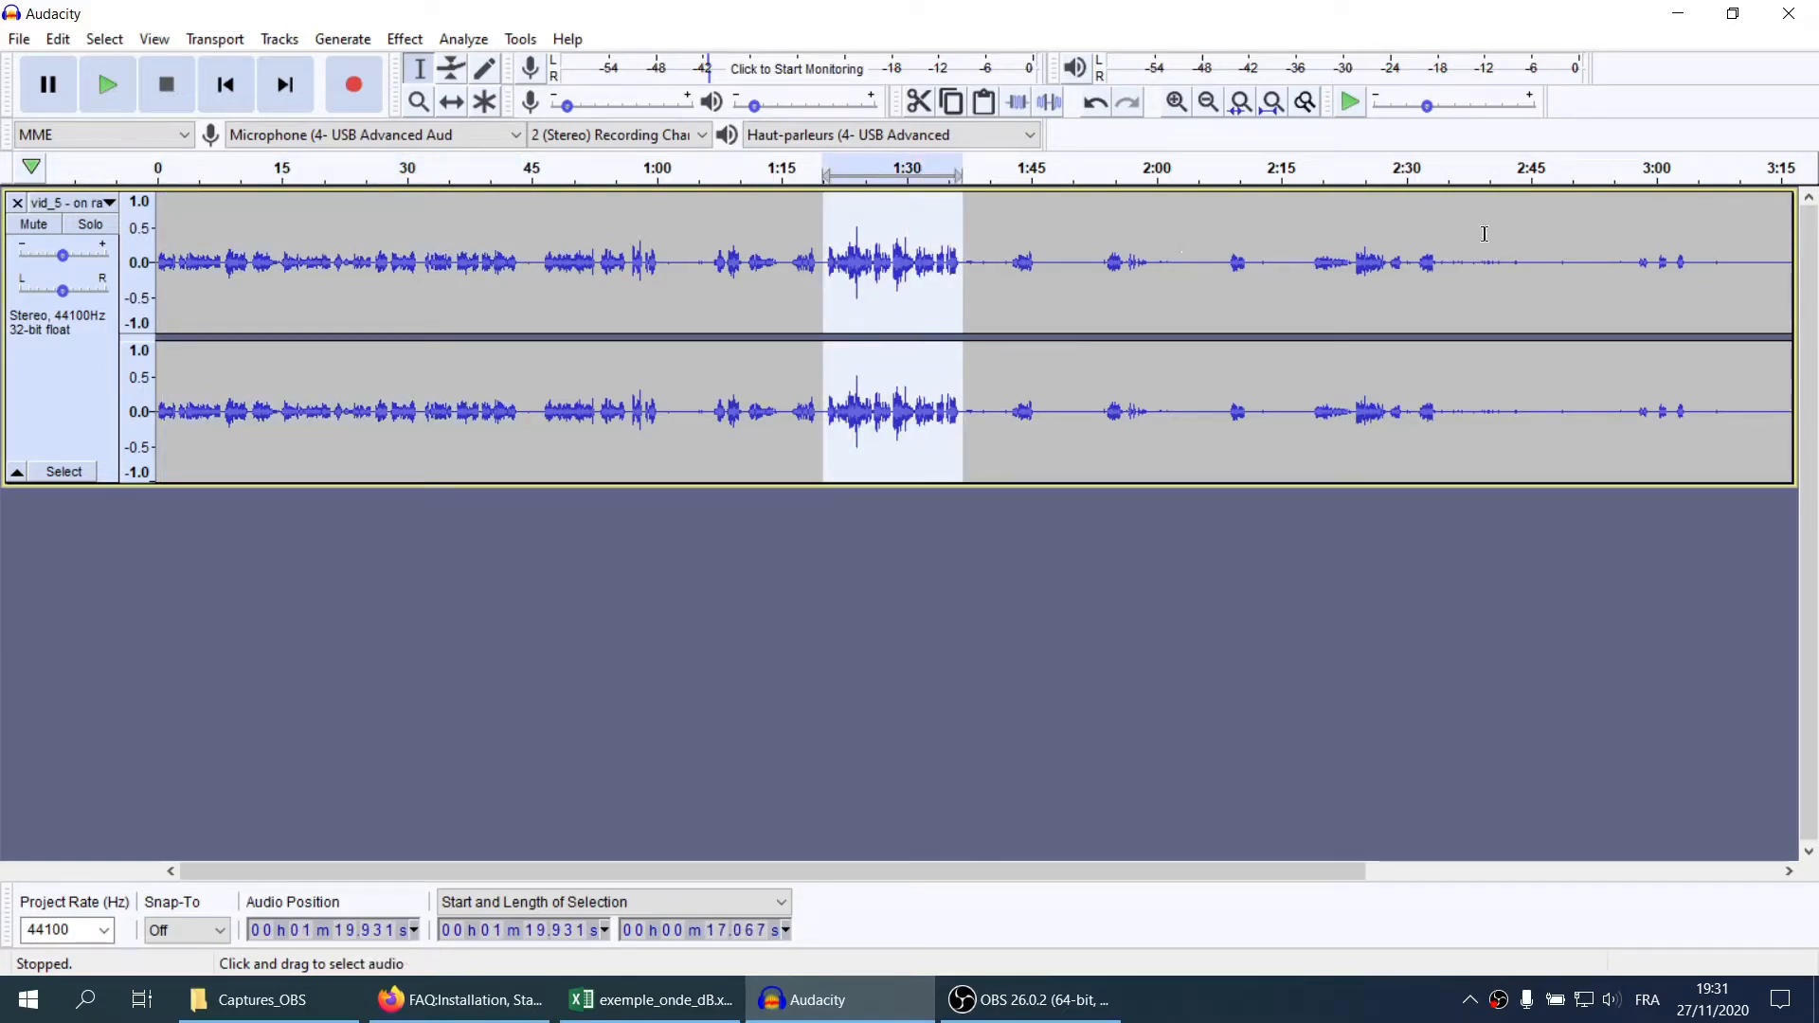
# Highlight quiet passages to examine the background noise: about 18 s from 2:38 and about 6 s from 2:01
pyautogui.moveTo(1477, 236); pyautogui.dragTo(1614, 249)
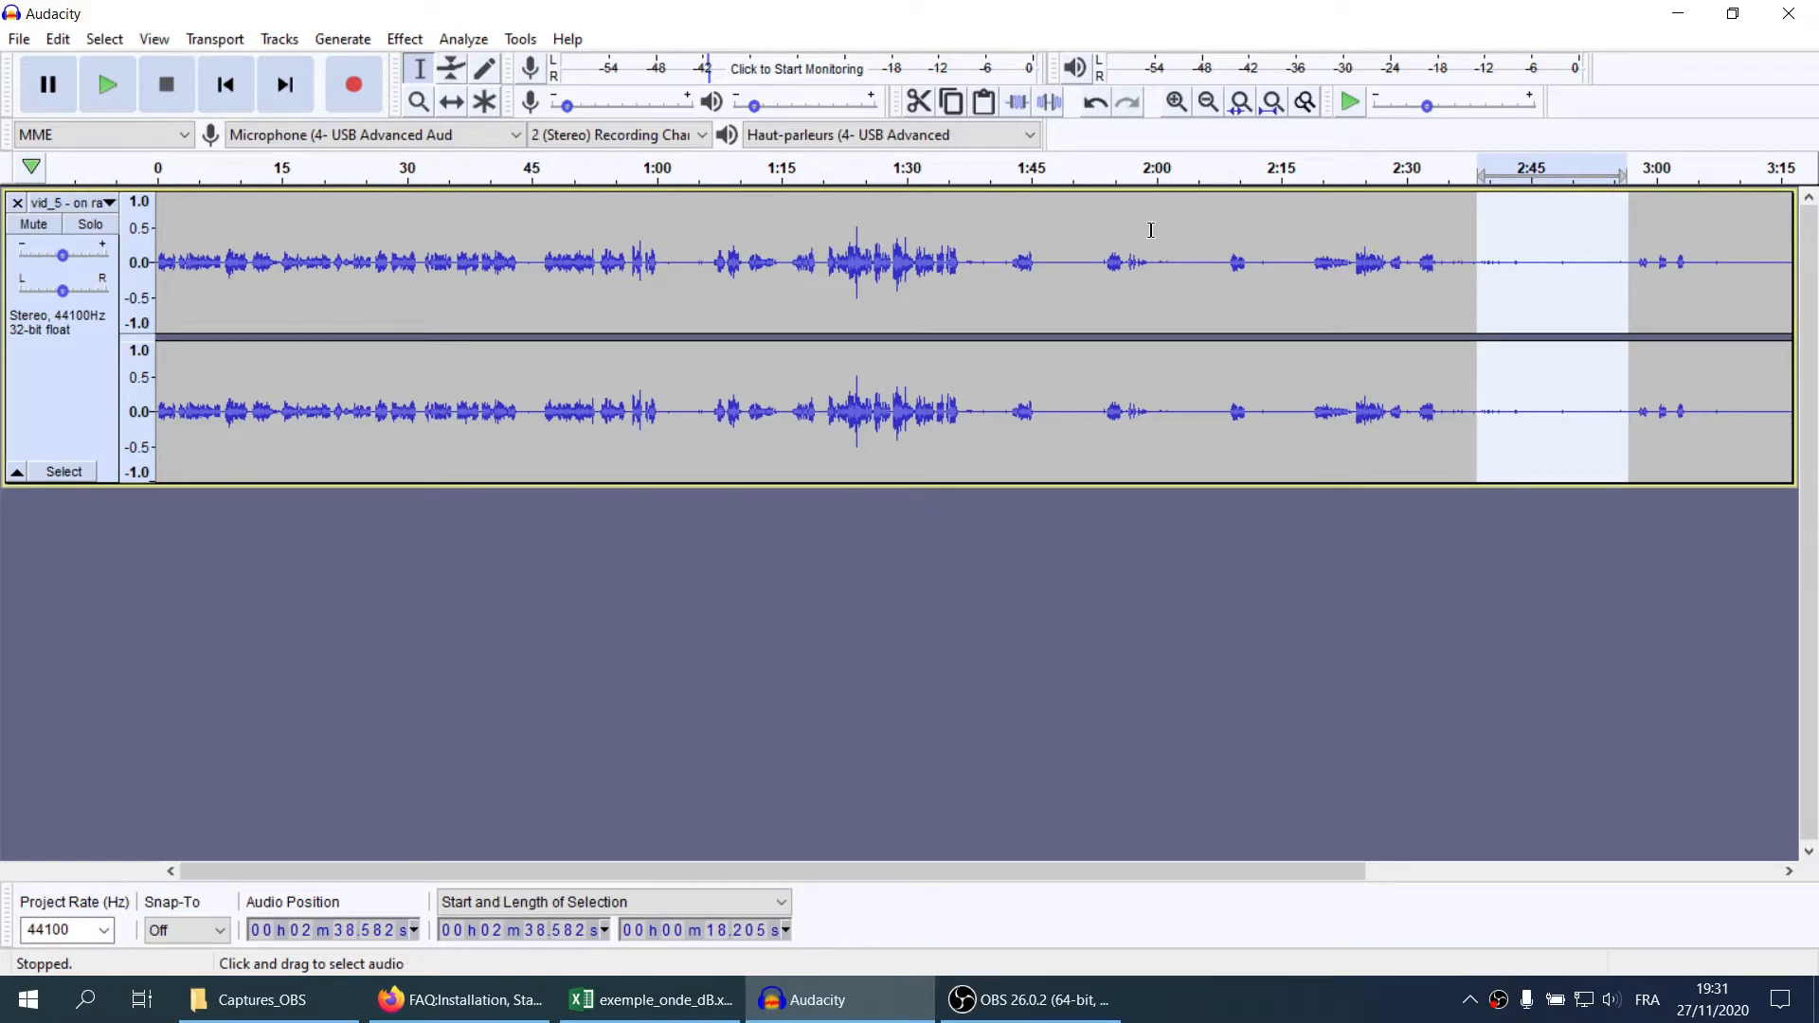
pyautogui.moveTo(1153, 230); pyautogui.dragTo(1197, 227)
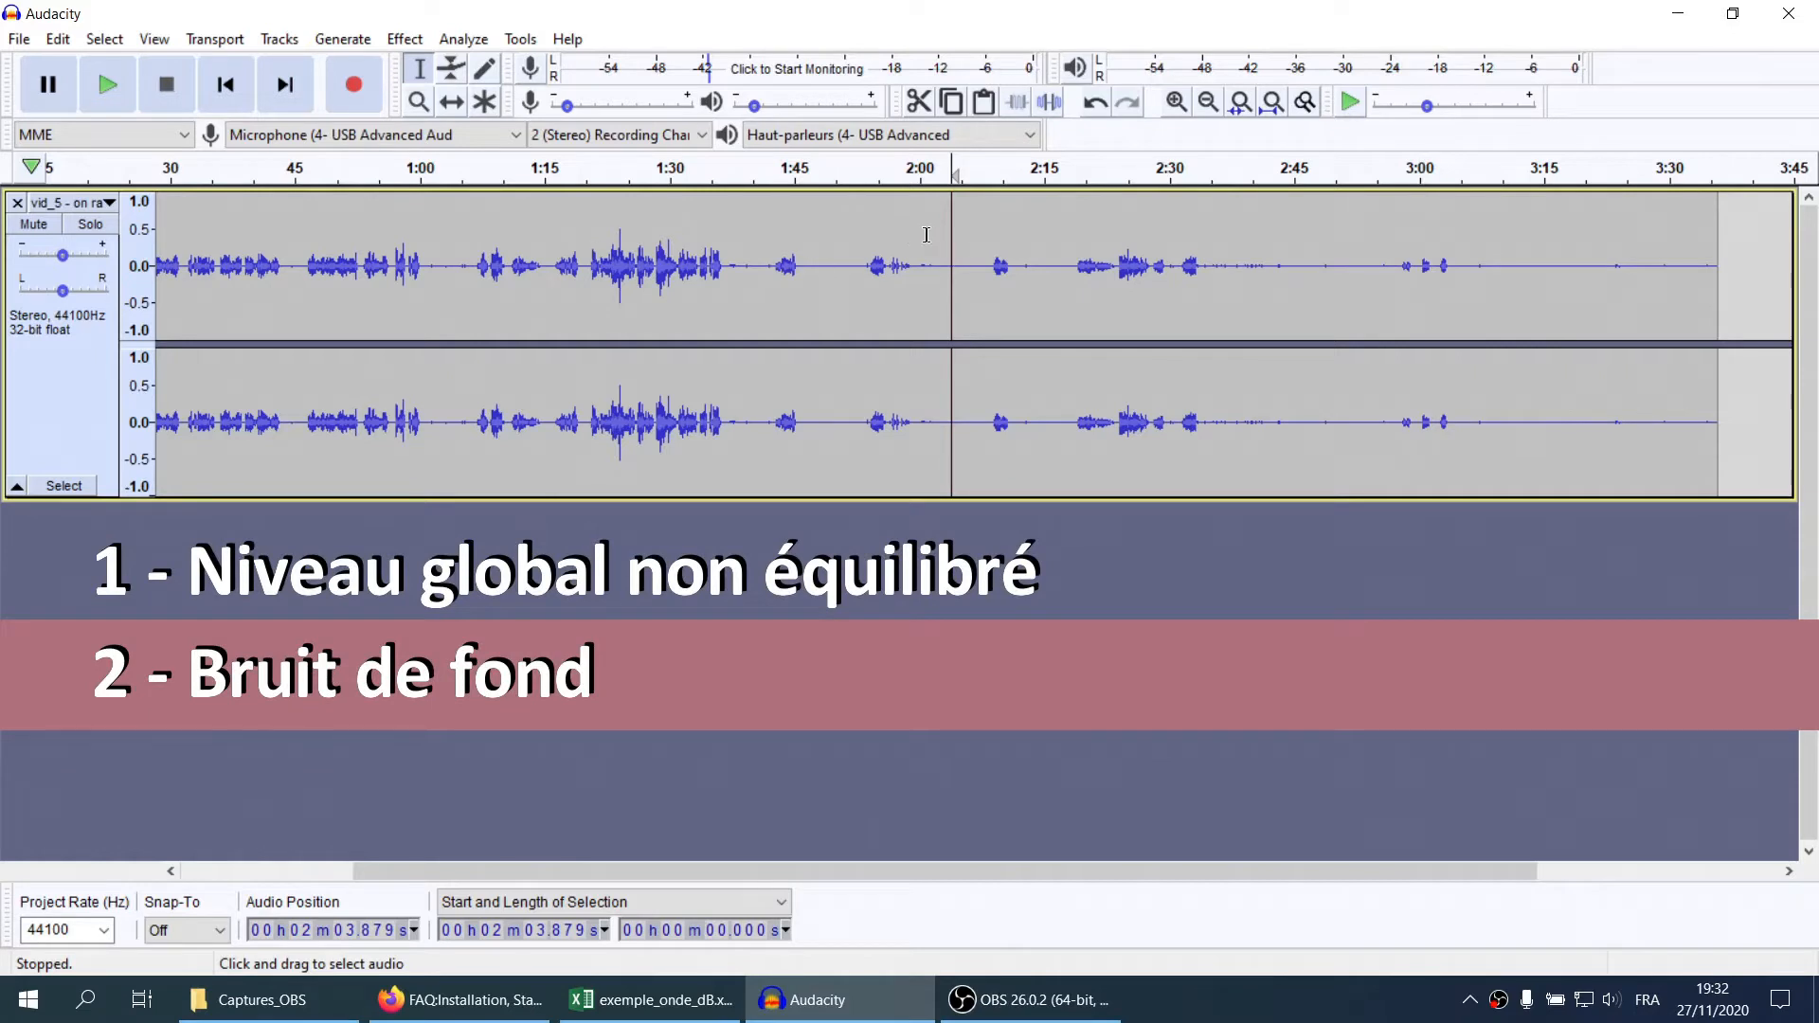
pyautogui.moveTo(933, 231); pyautogui.dragTo(985, 237)
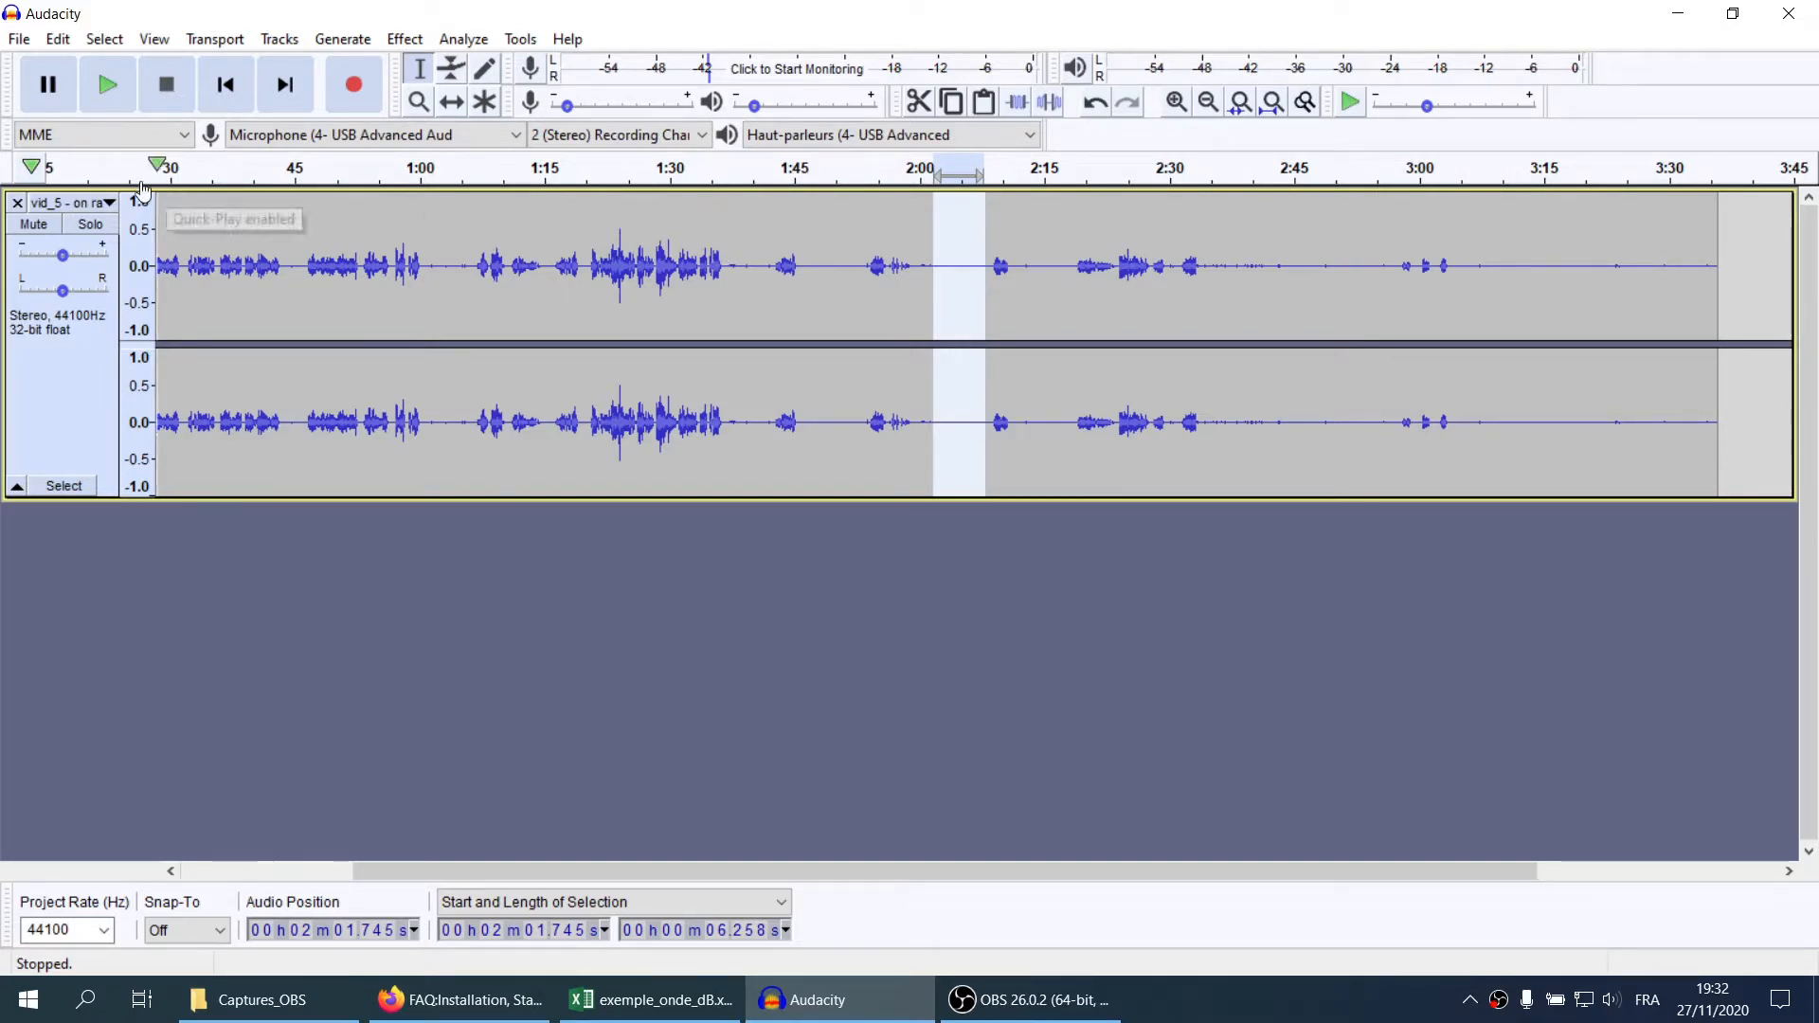
# Examine the quiet passage from 2:01 in the track's Waveform (dB) view, and return to the standard Waveform view
pyautogui.click(104, 203)
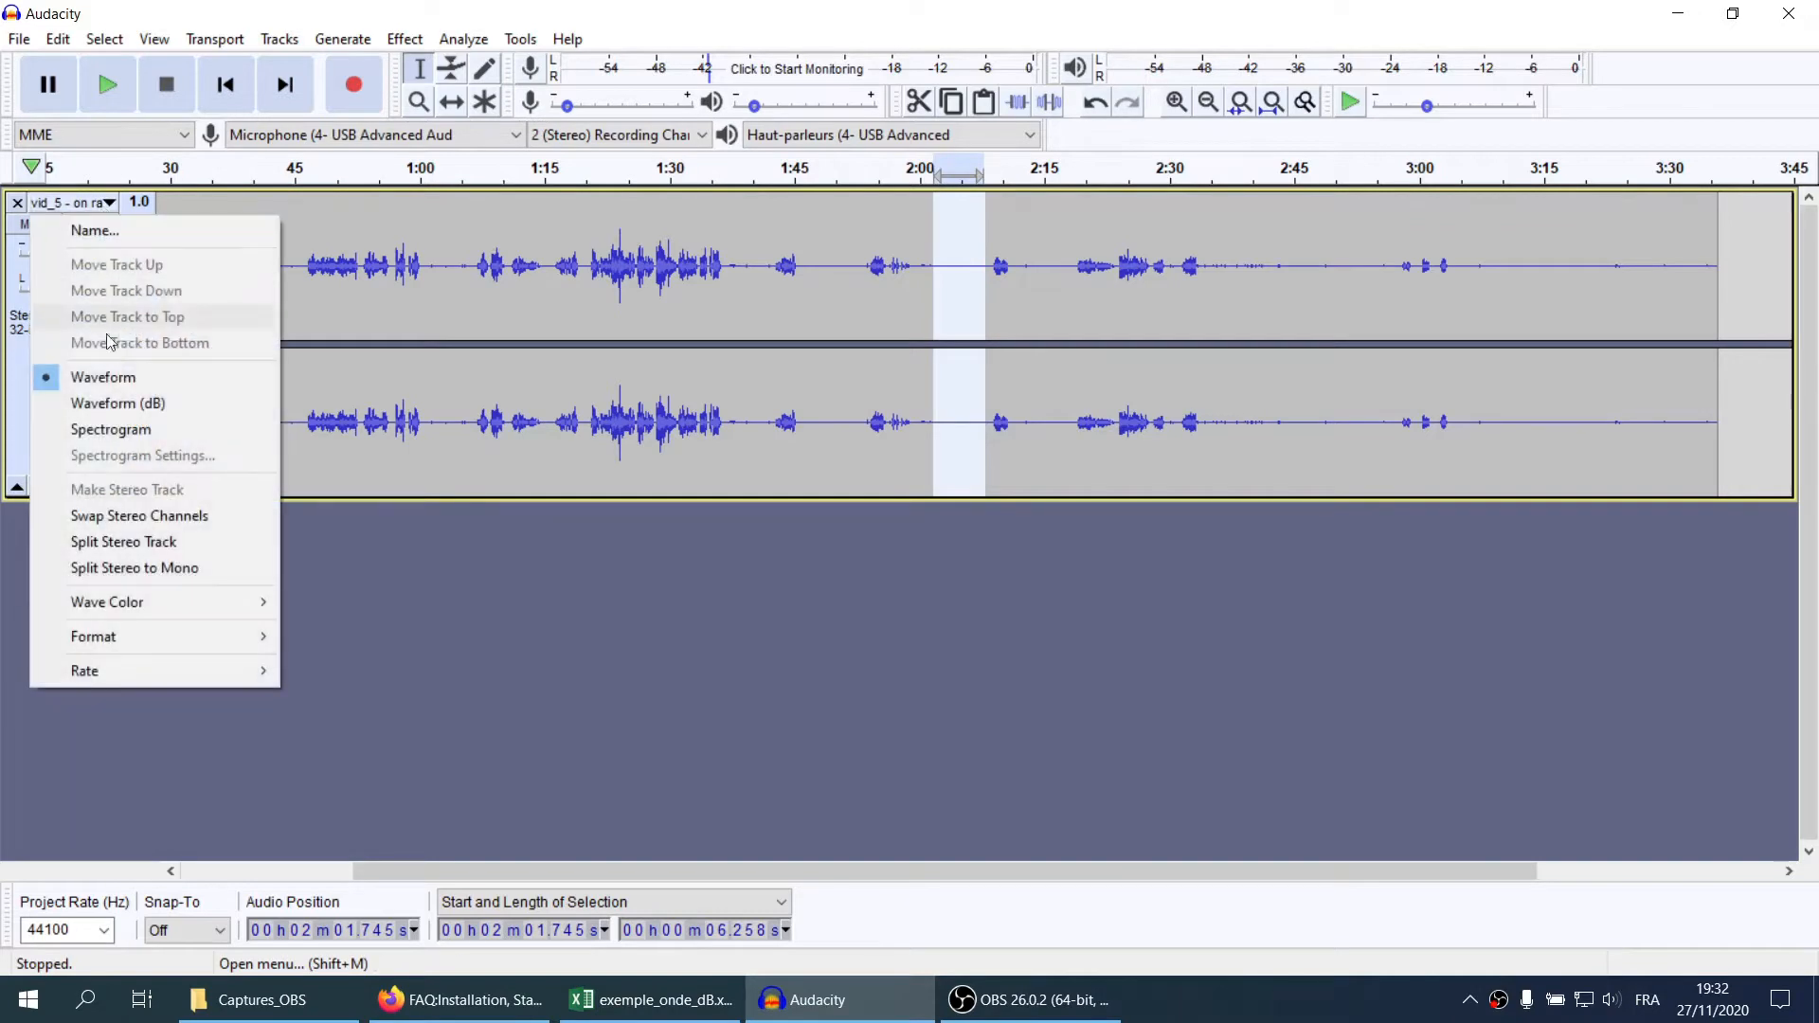
pyautogui.click(100, 401)
pyautogui.hotkey('ctrl', '1')
pyautogui.hotkey('ctrl', '1')
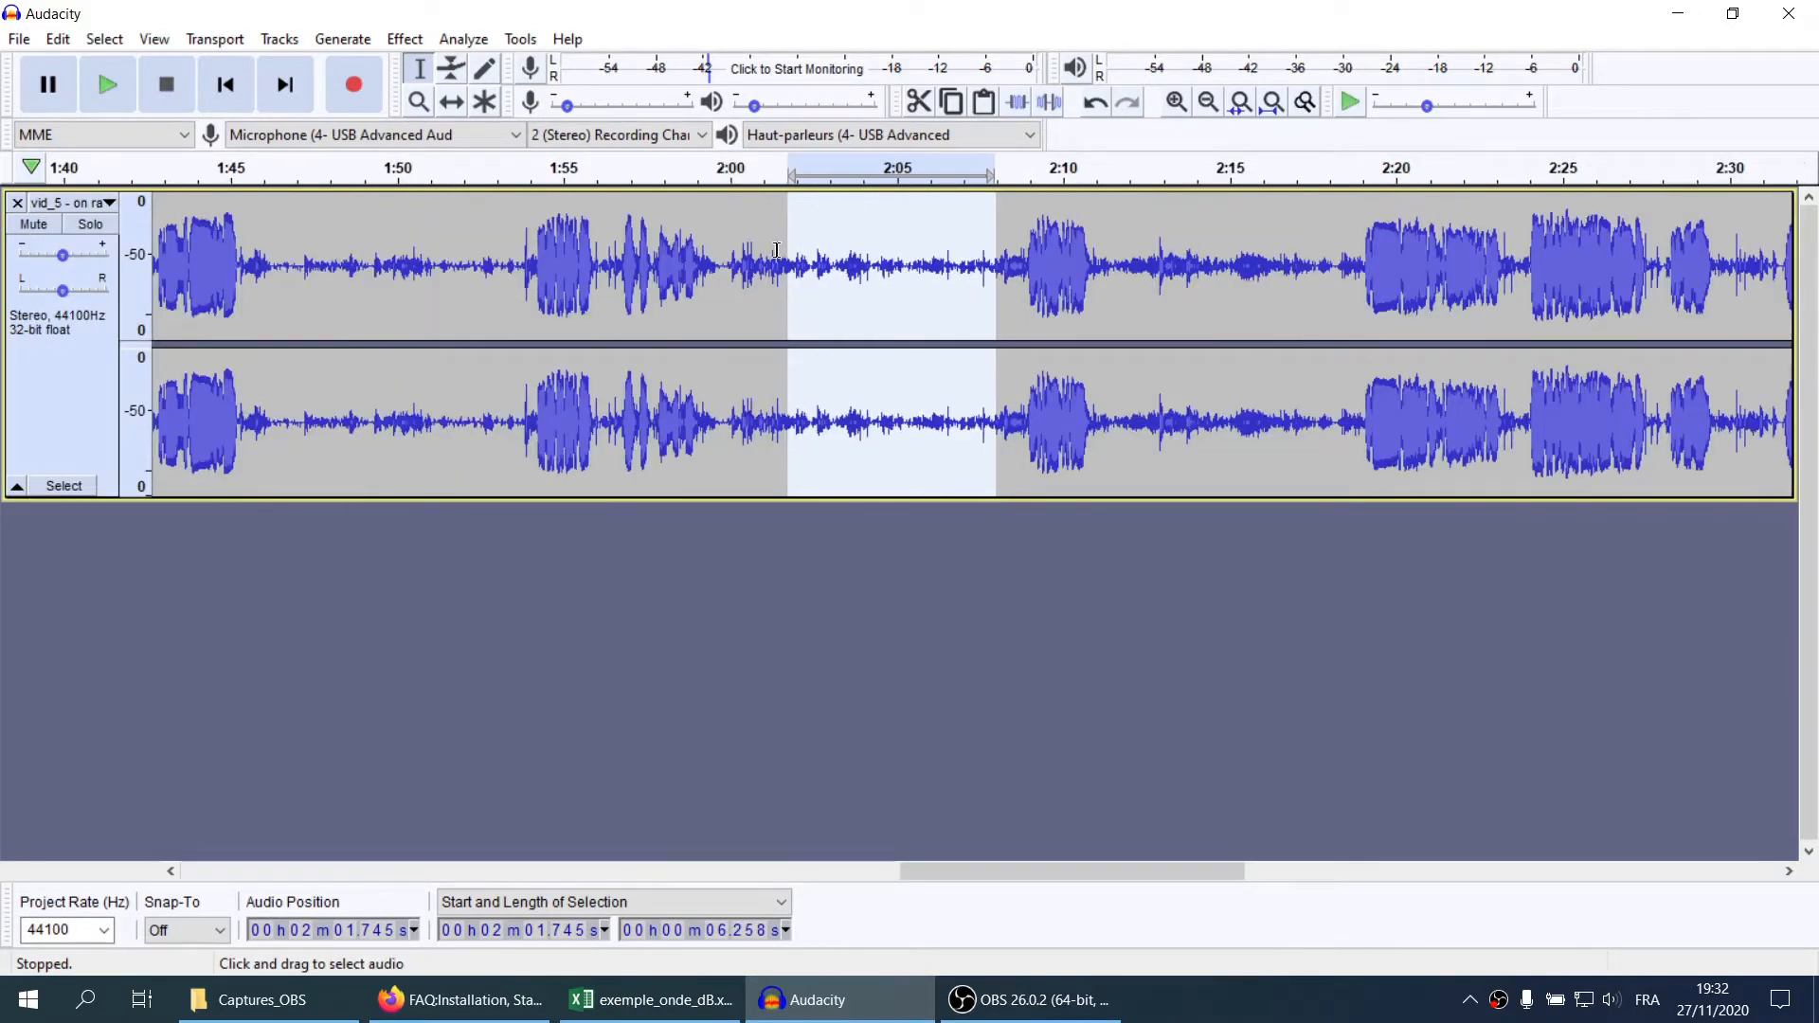
pyautogui.hotkey('shift', 'm')
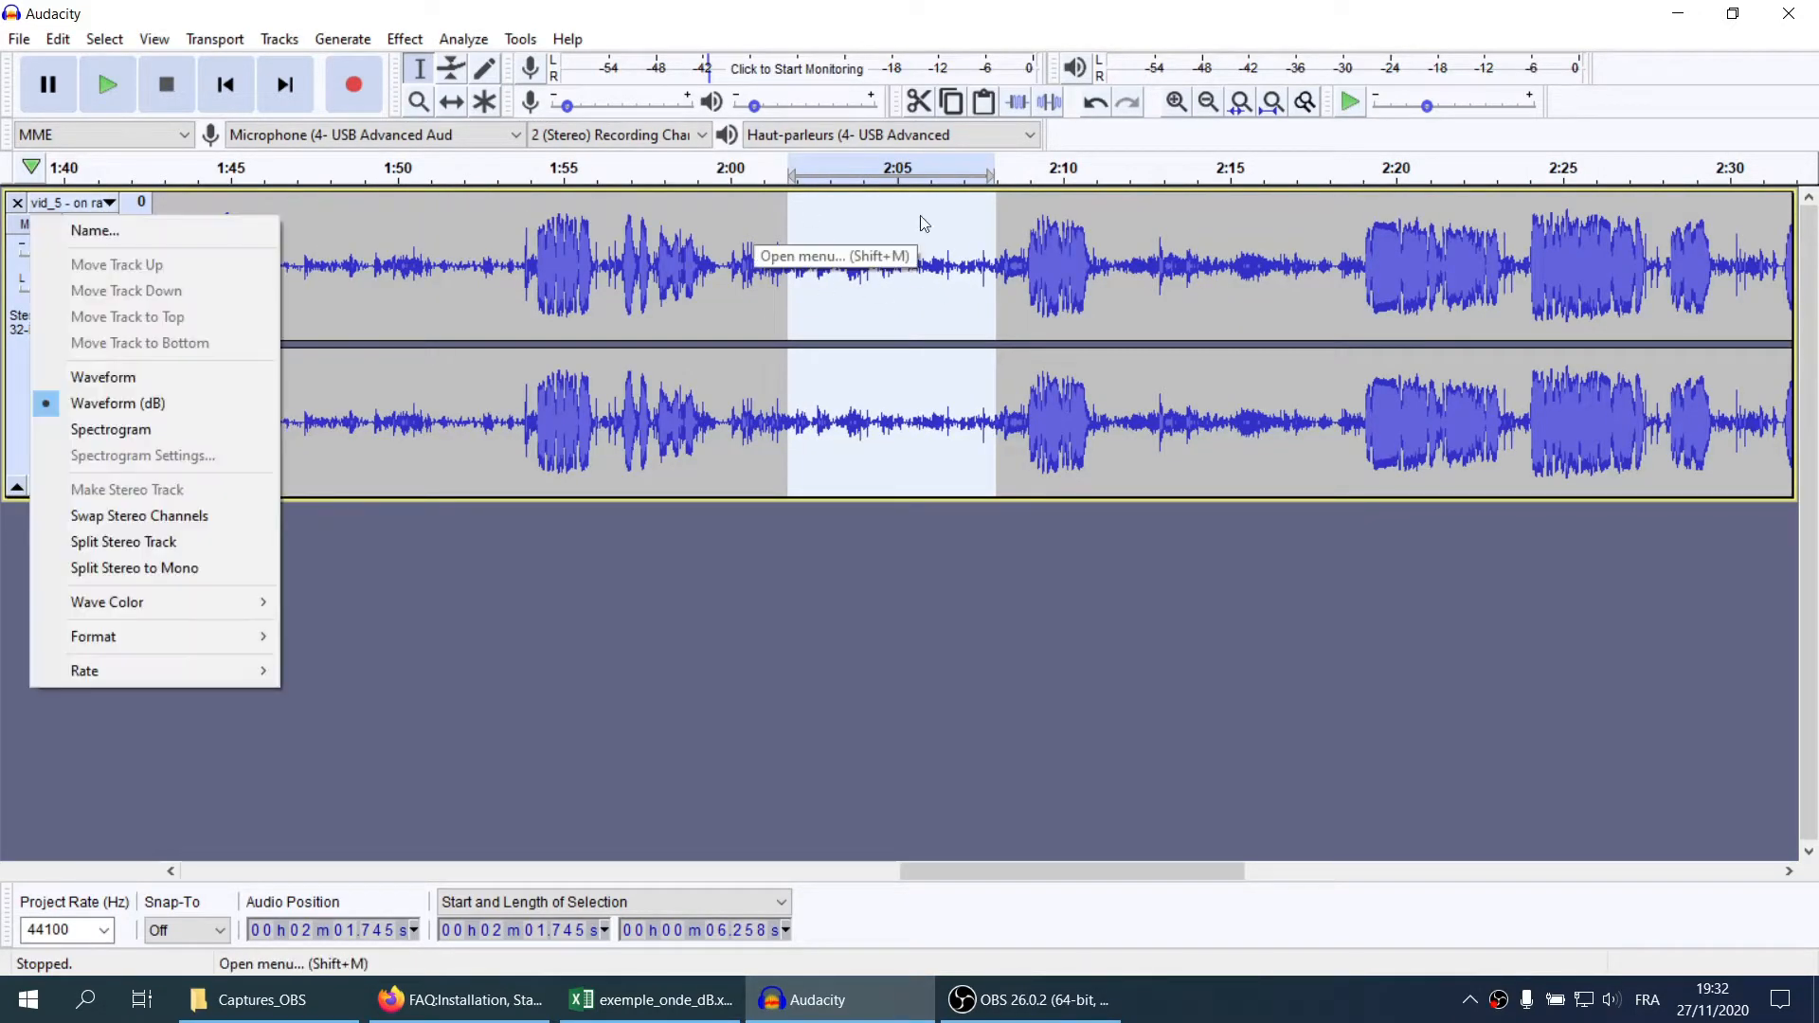
pyautogui.click(99, 375)
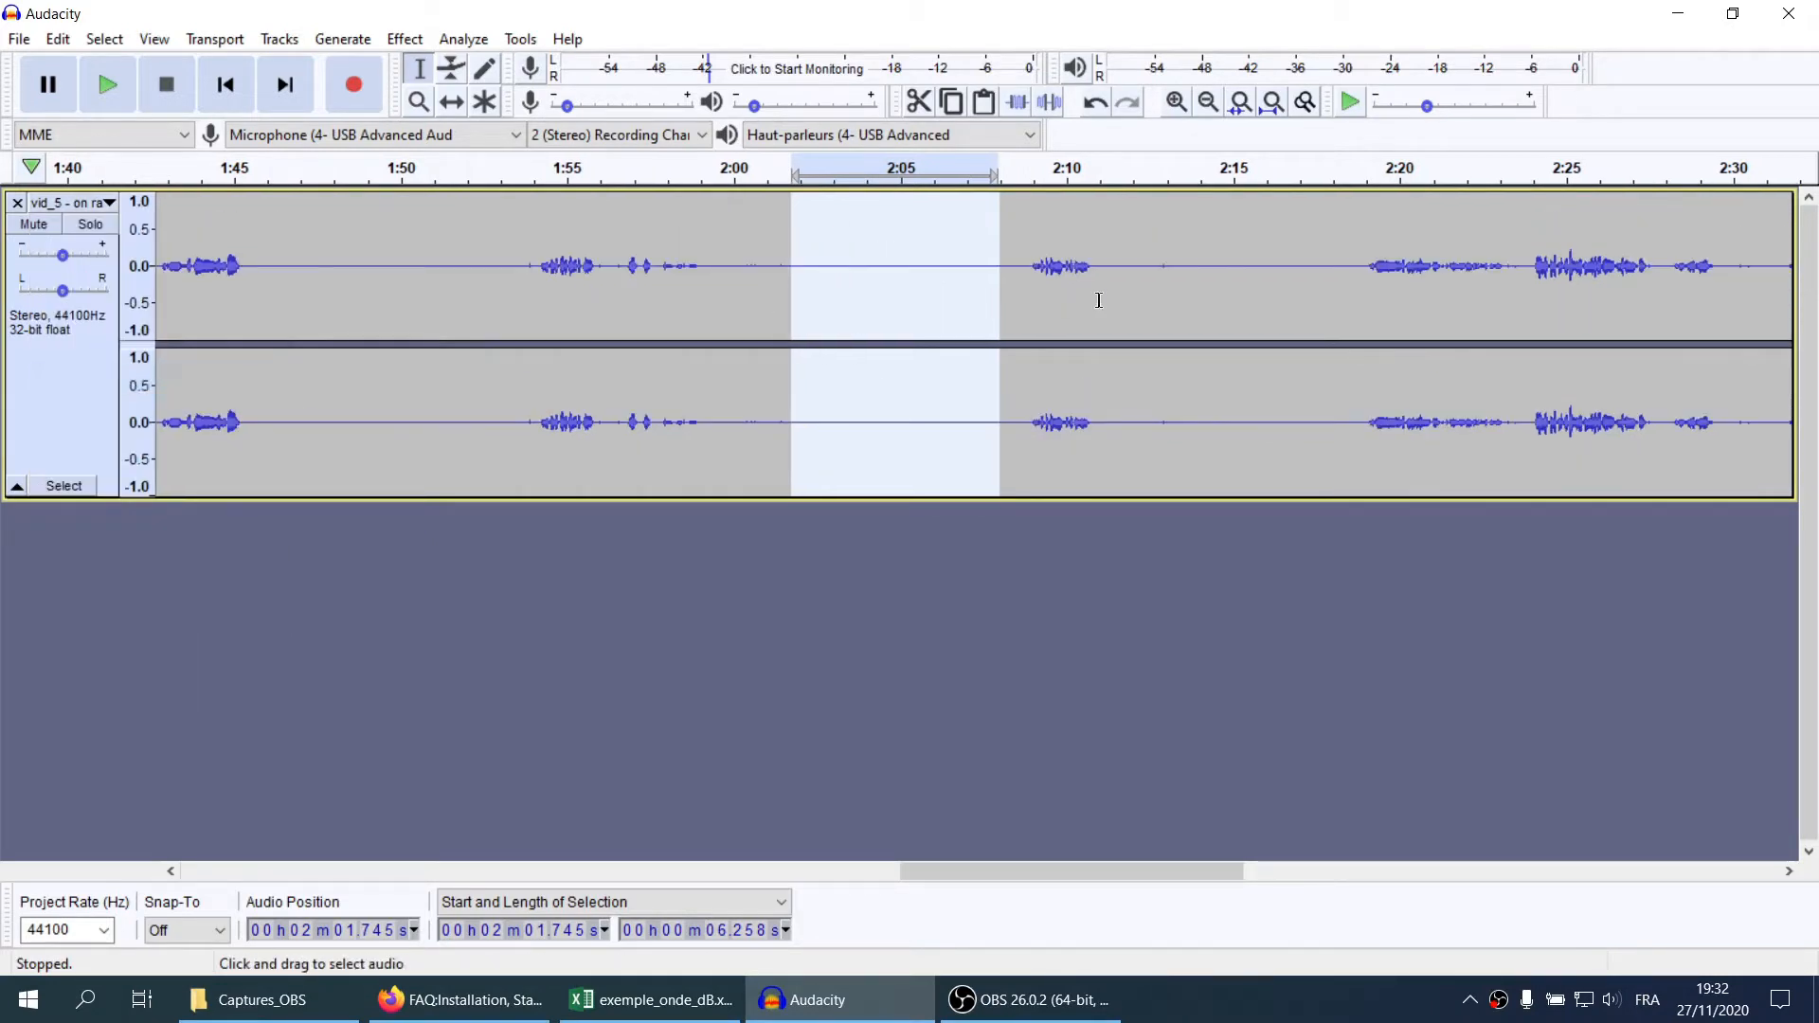
pyautogui.hotkey('ctrl', '3')
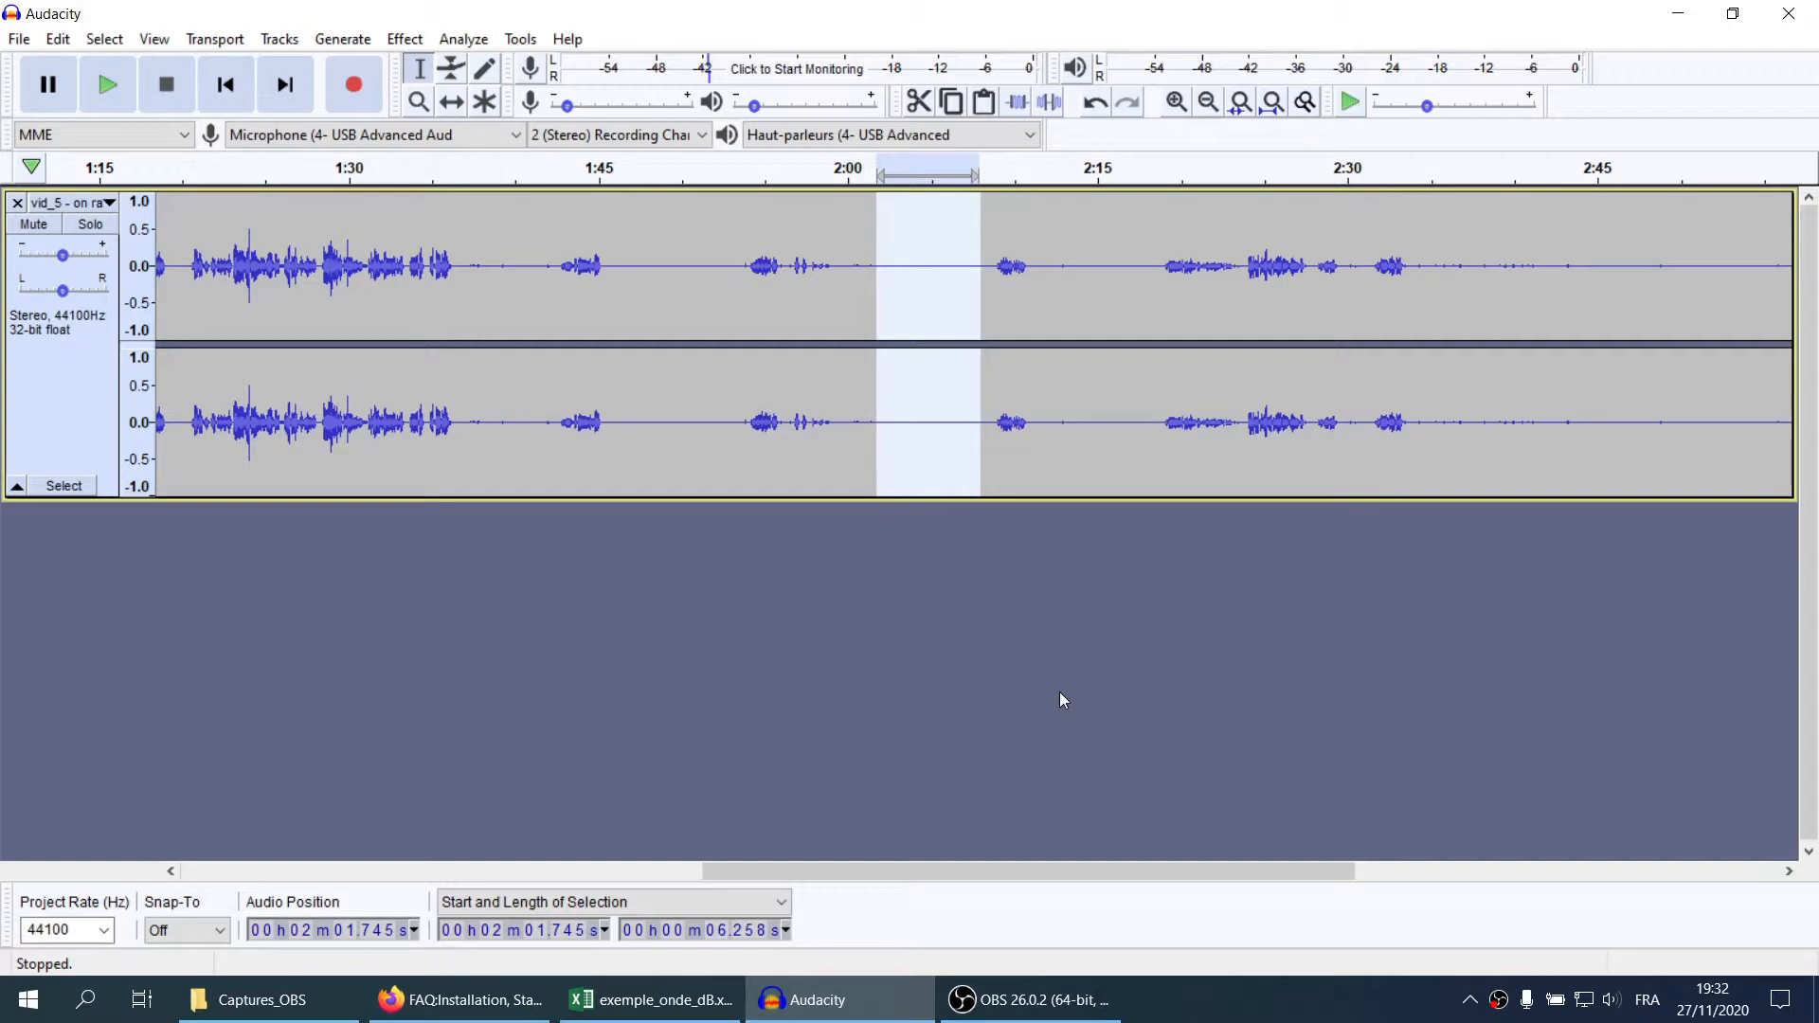
# Examine about 6.5 s of background noise from 1:46 in Waveform (dB) view, and switch the track back to Waveform
pyautogui.press('space')
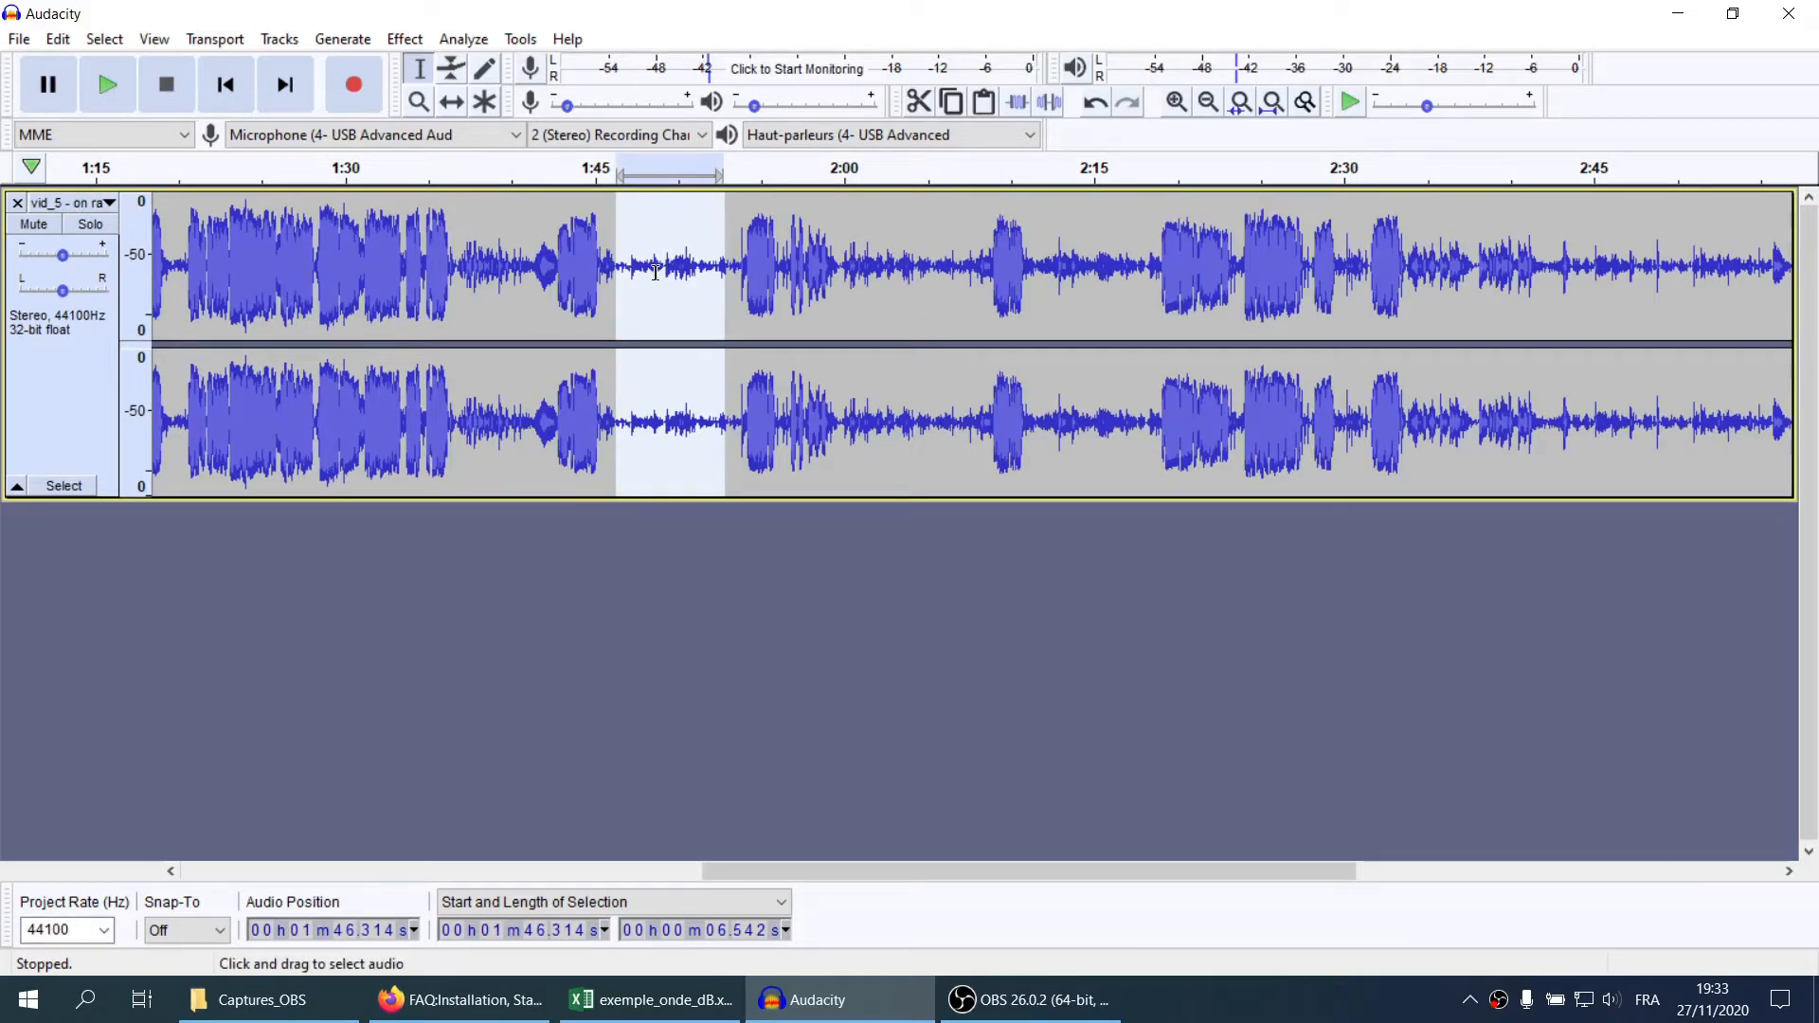
pyautogui.click(67, 203)
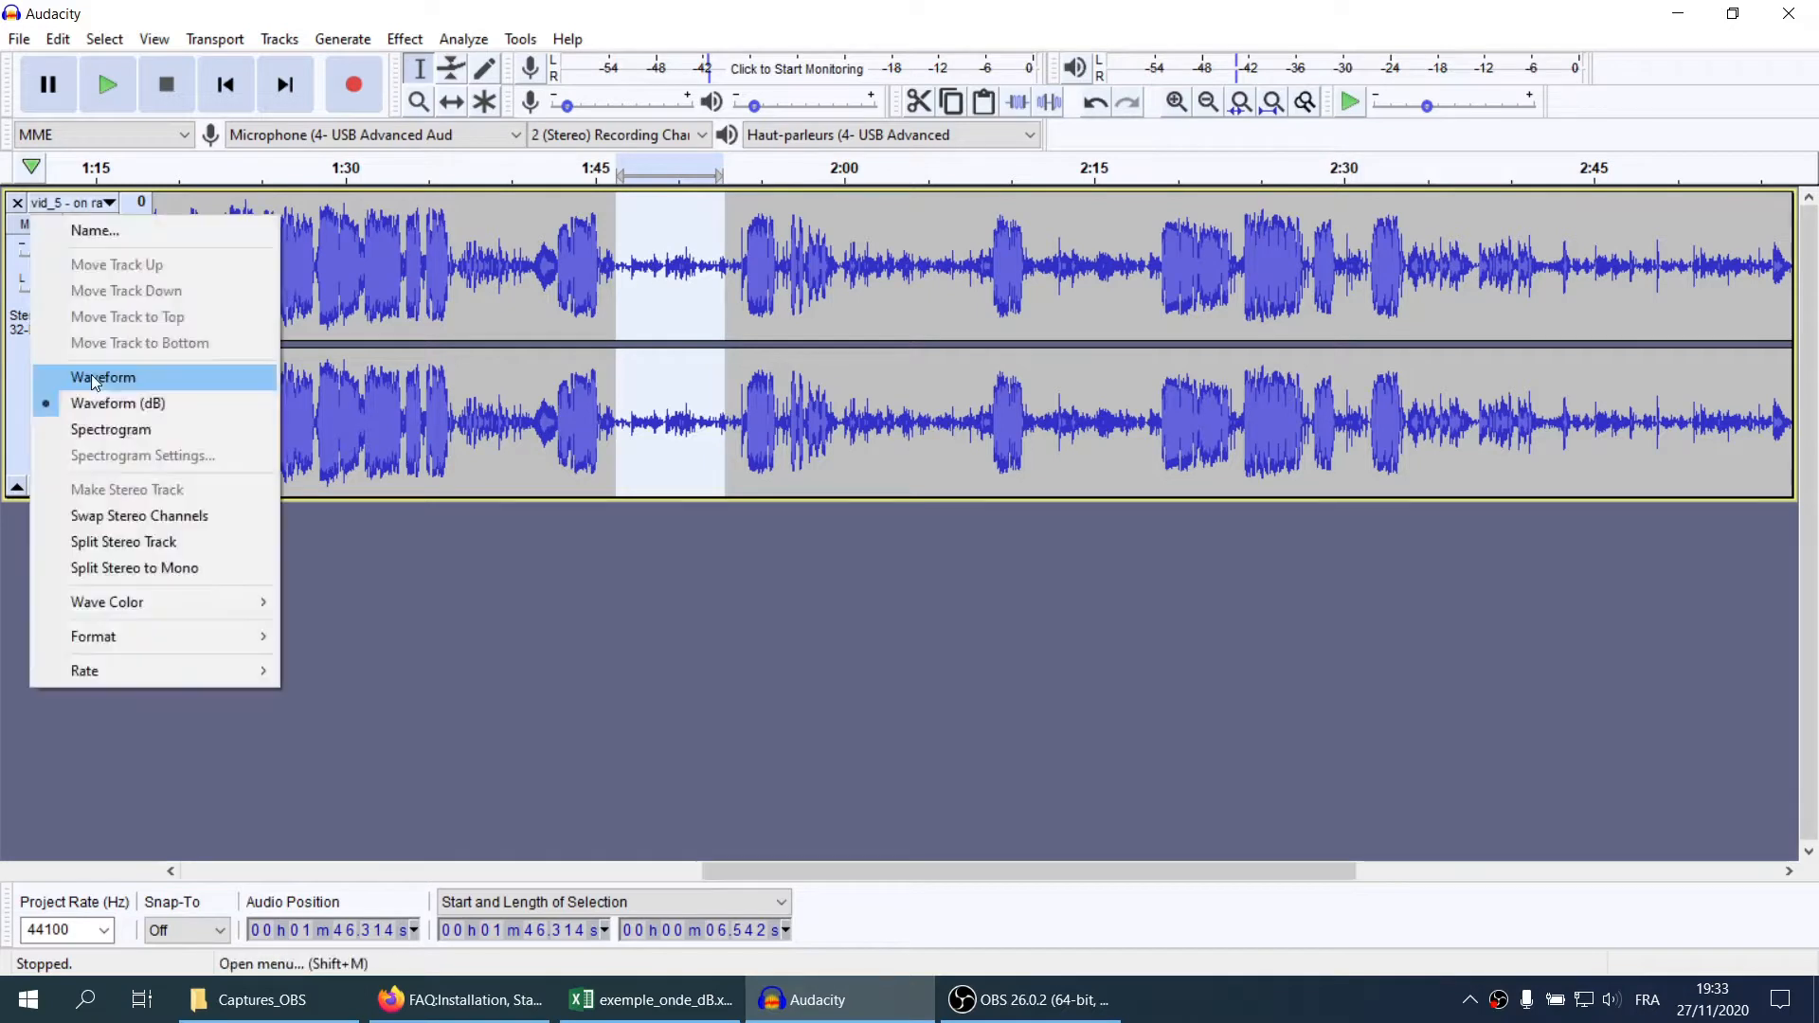
pyautogui.click(95, 373)
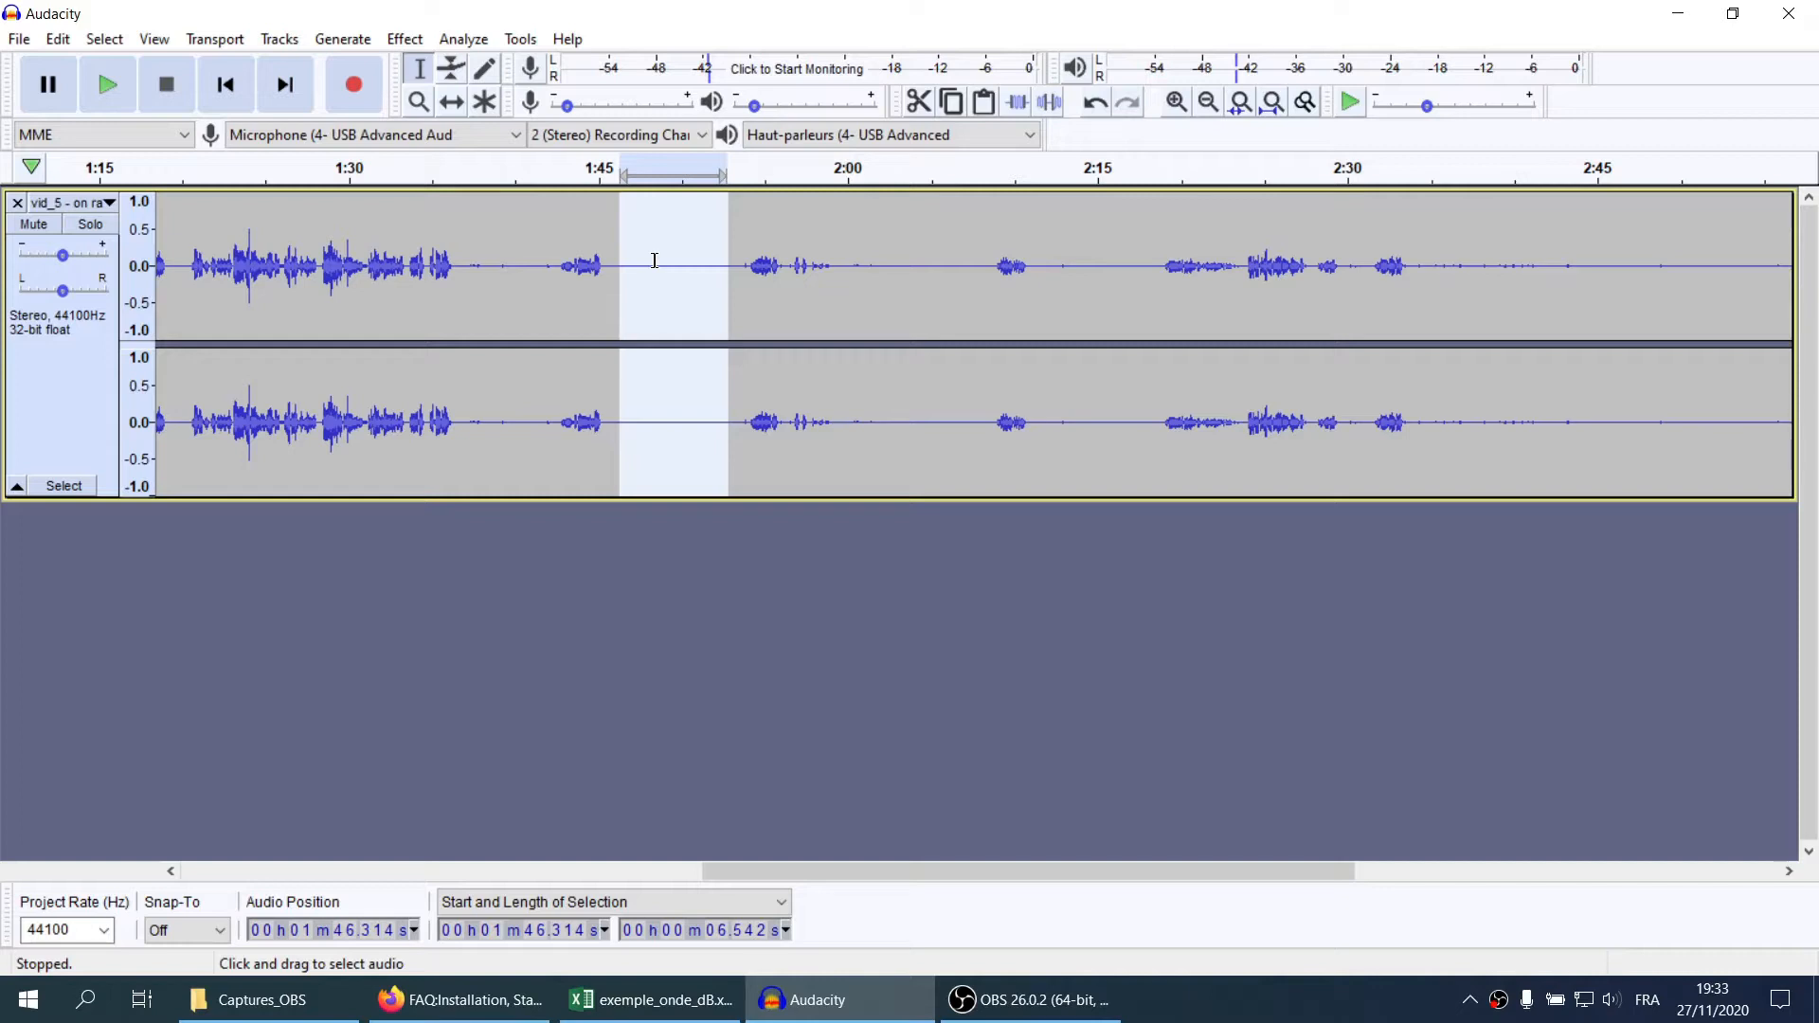
pyautogui.hotkey('ctrl', '3')
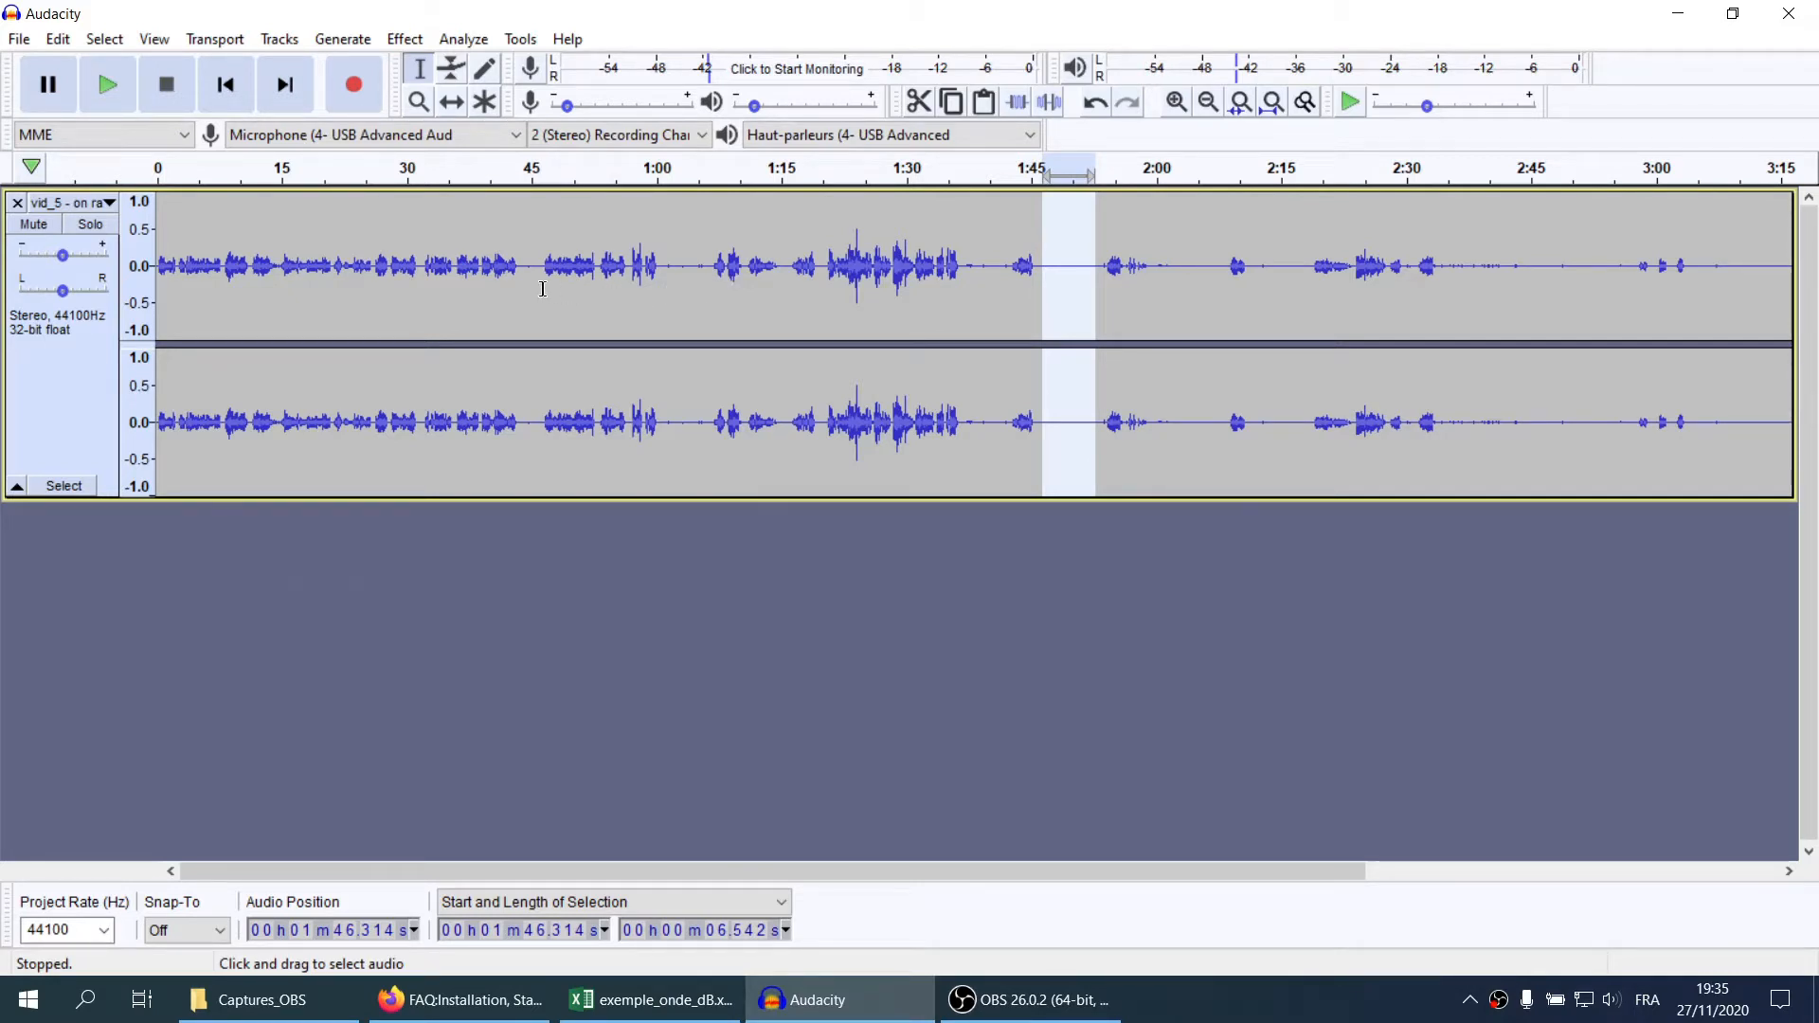
# Place the cursor at about 1:04 and examine the waveform around it more closely
pyautogui.click(693, 284)
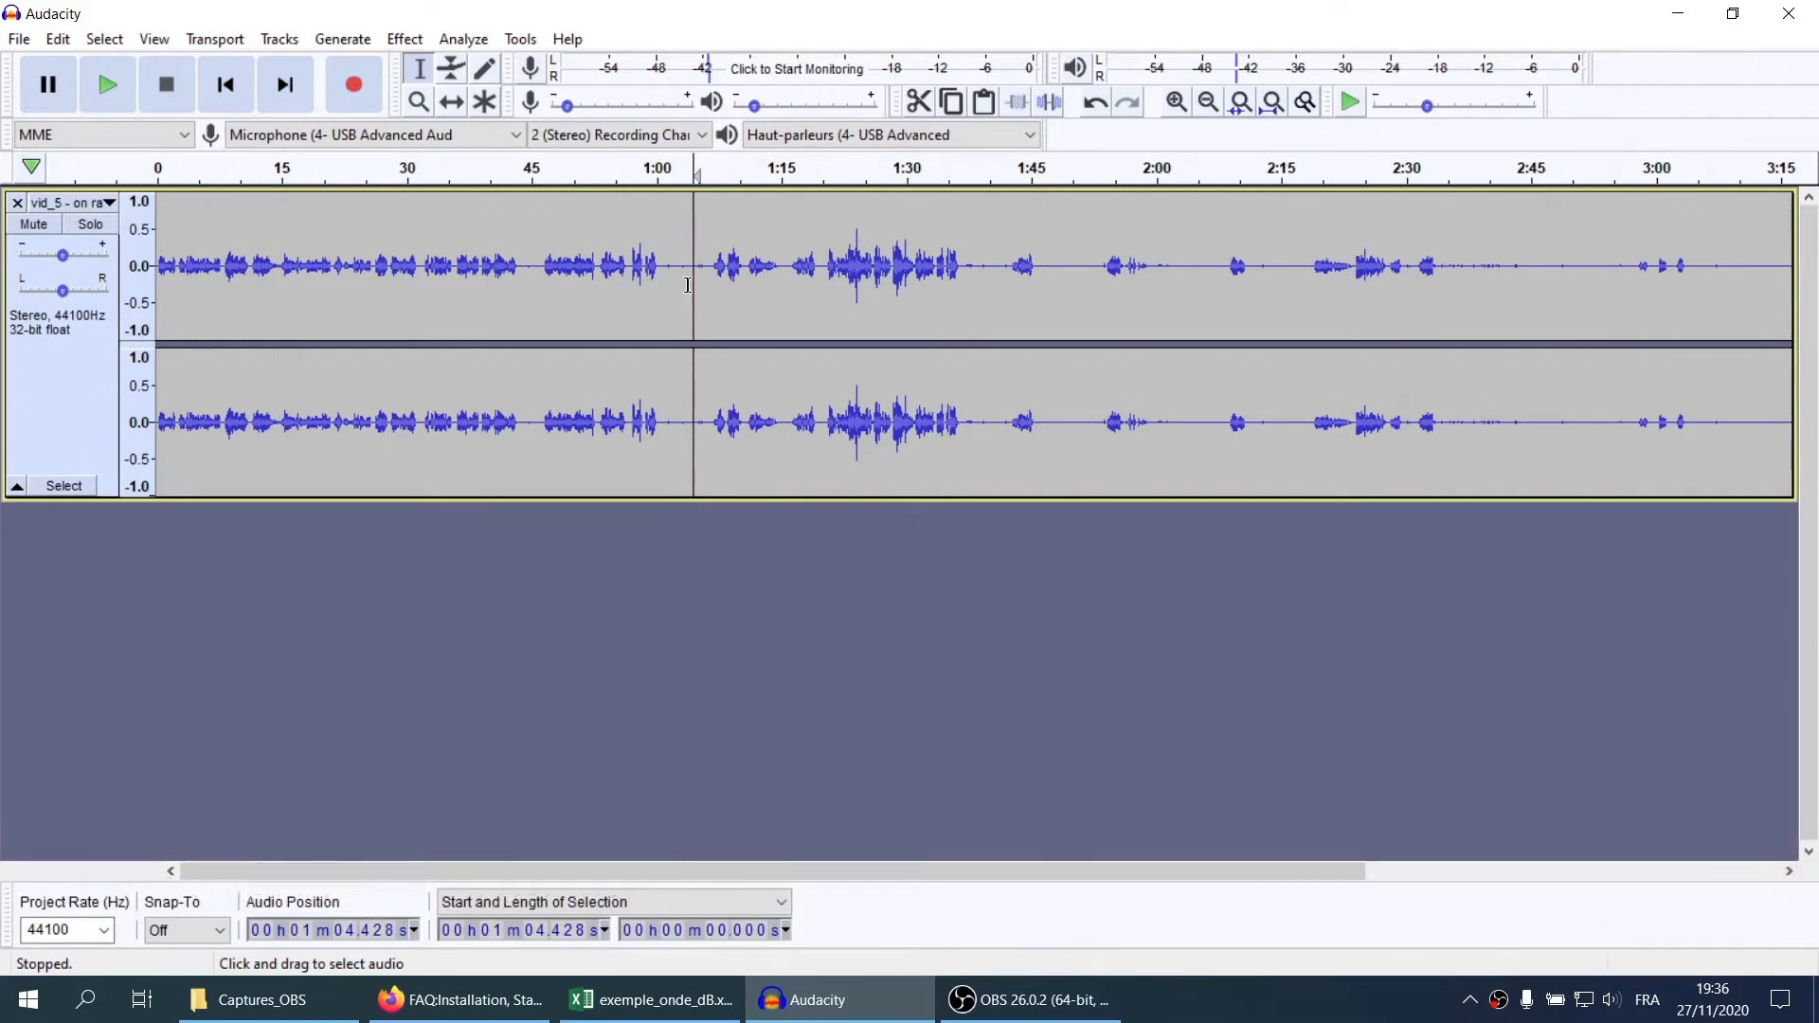
pyautogui.scroll(2, 701, 287)
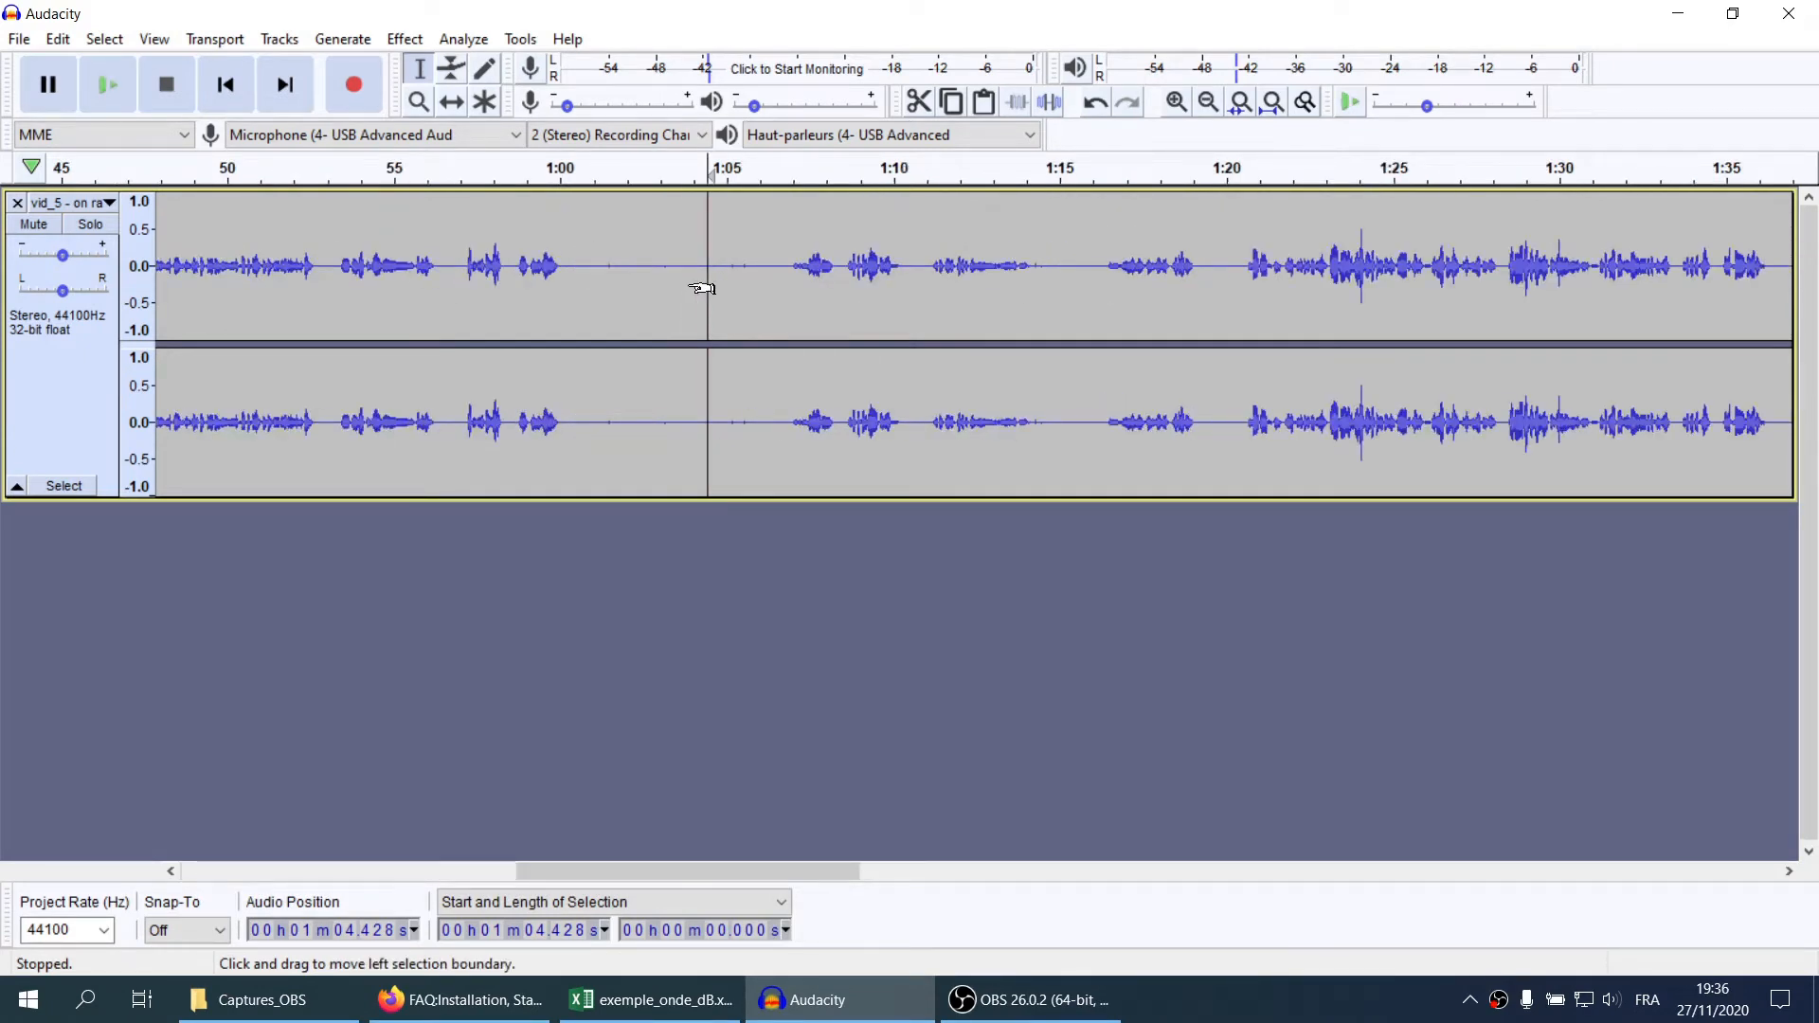
pyautogui.scroll(1, 701, 287)
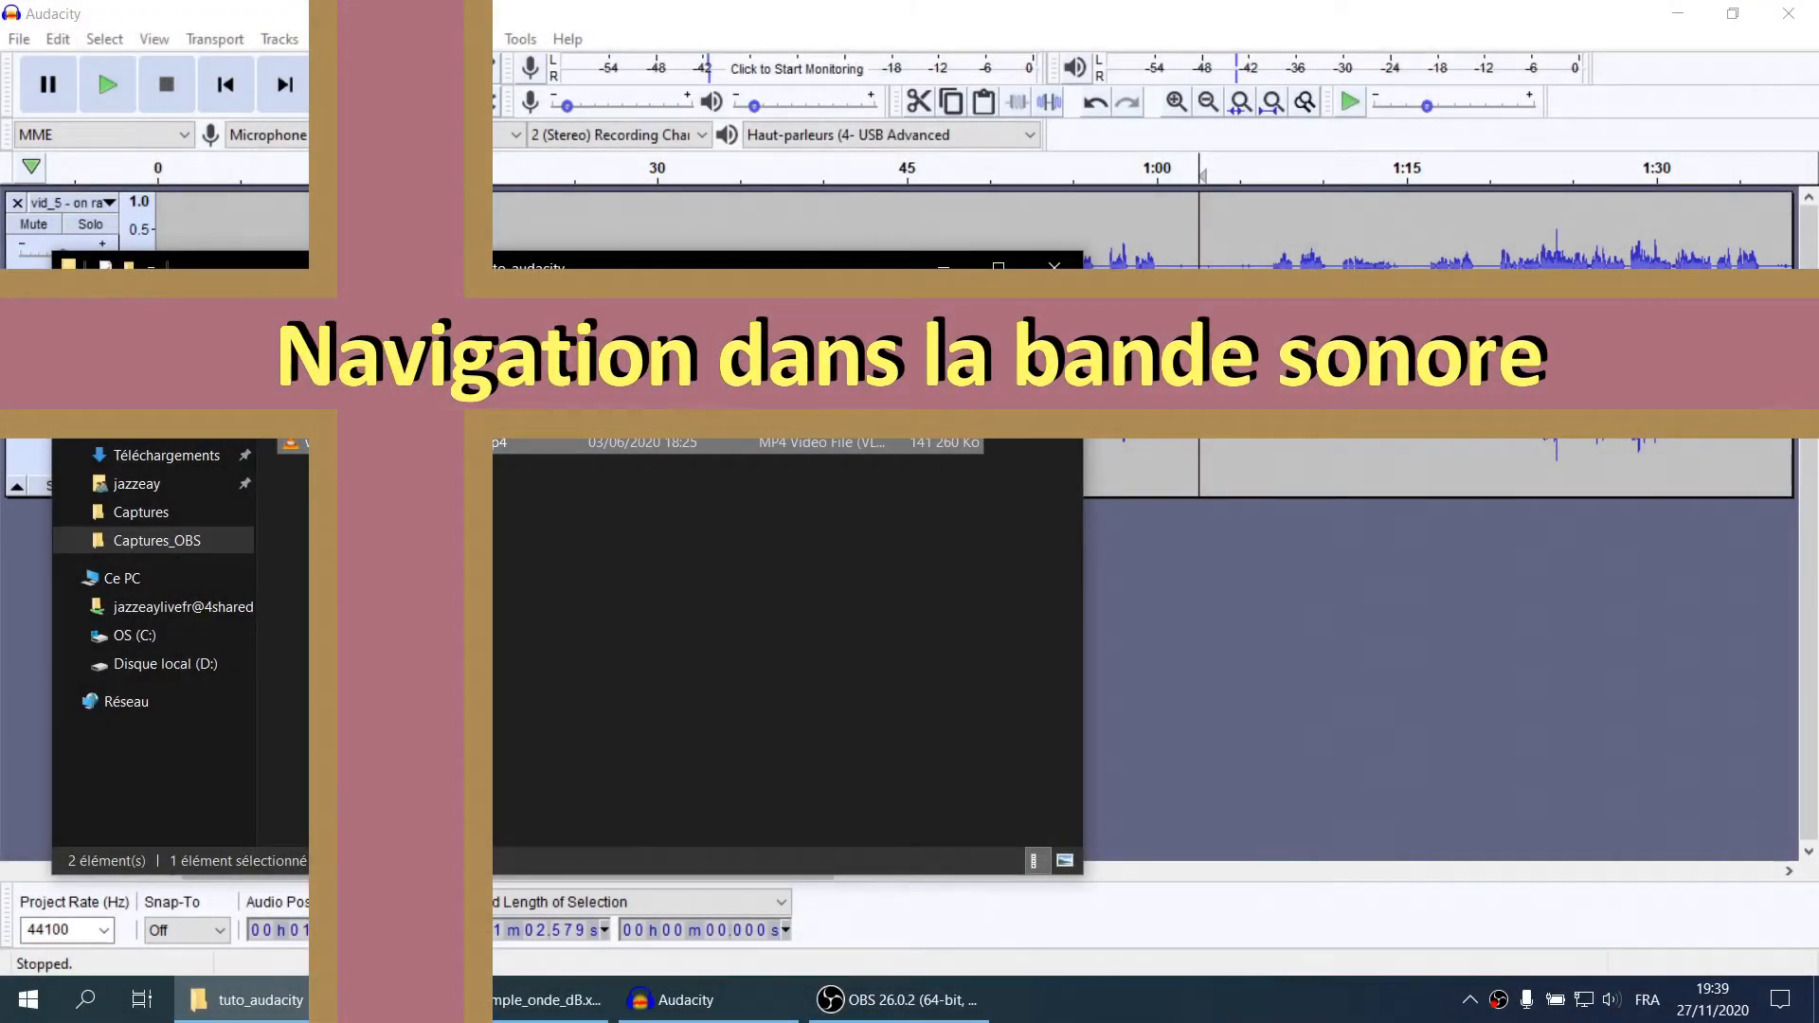
# Play the opening seconds of vid_5 - on rappel le dragon.mp4 in VLC, pause it and close the player
pyautogui.doubleClick(408, 442)
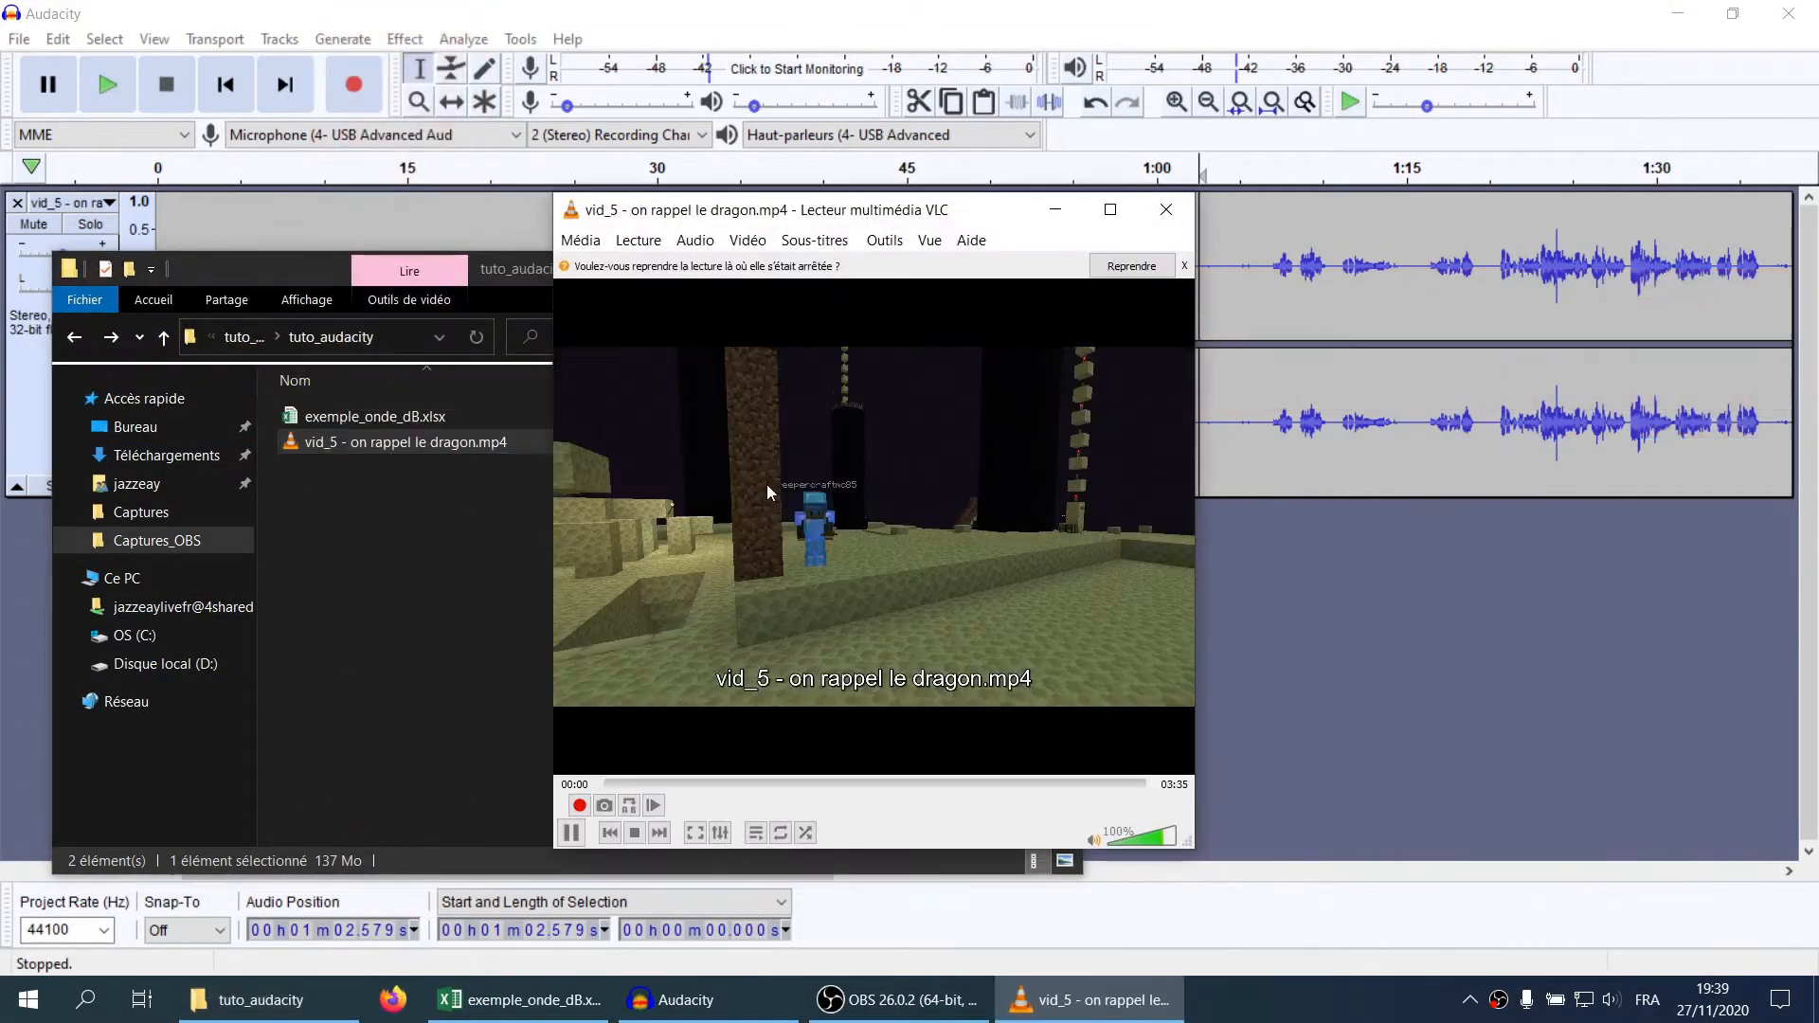
pyautogui.click(571, 833)
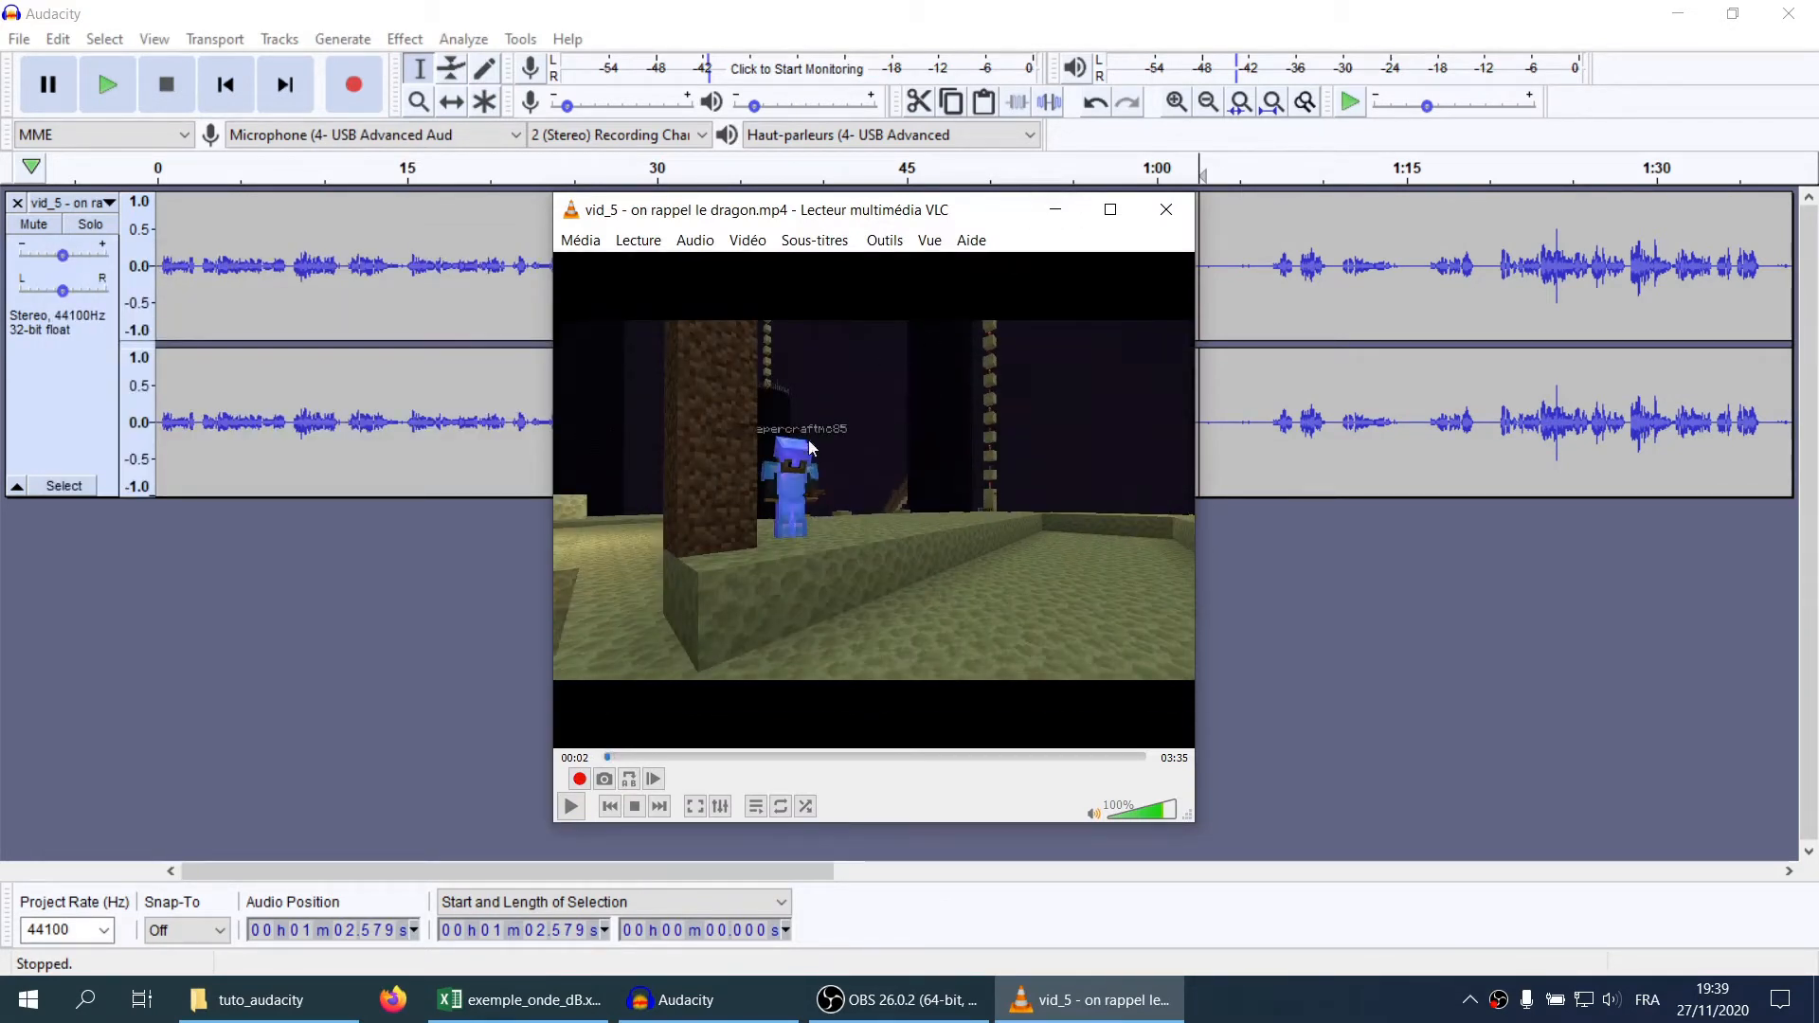
pyautogui.click(1166, 210)
# Place the cursor at about 23 s, examine the track at several scales, and move the cursor to about 1:49
pyautogui.click(542, 270)
pyautogui.hotkey('ctrl', '3')
pyautogui.hotkey('ctrl', '3')
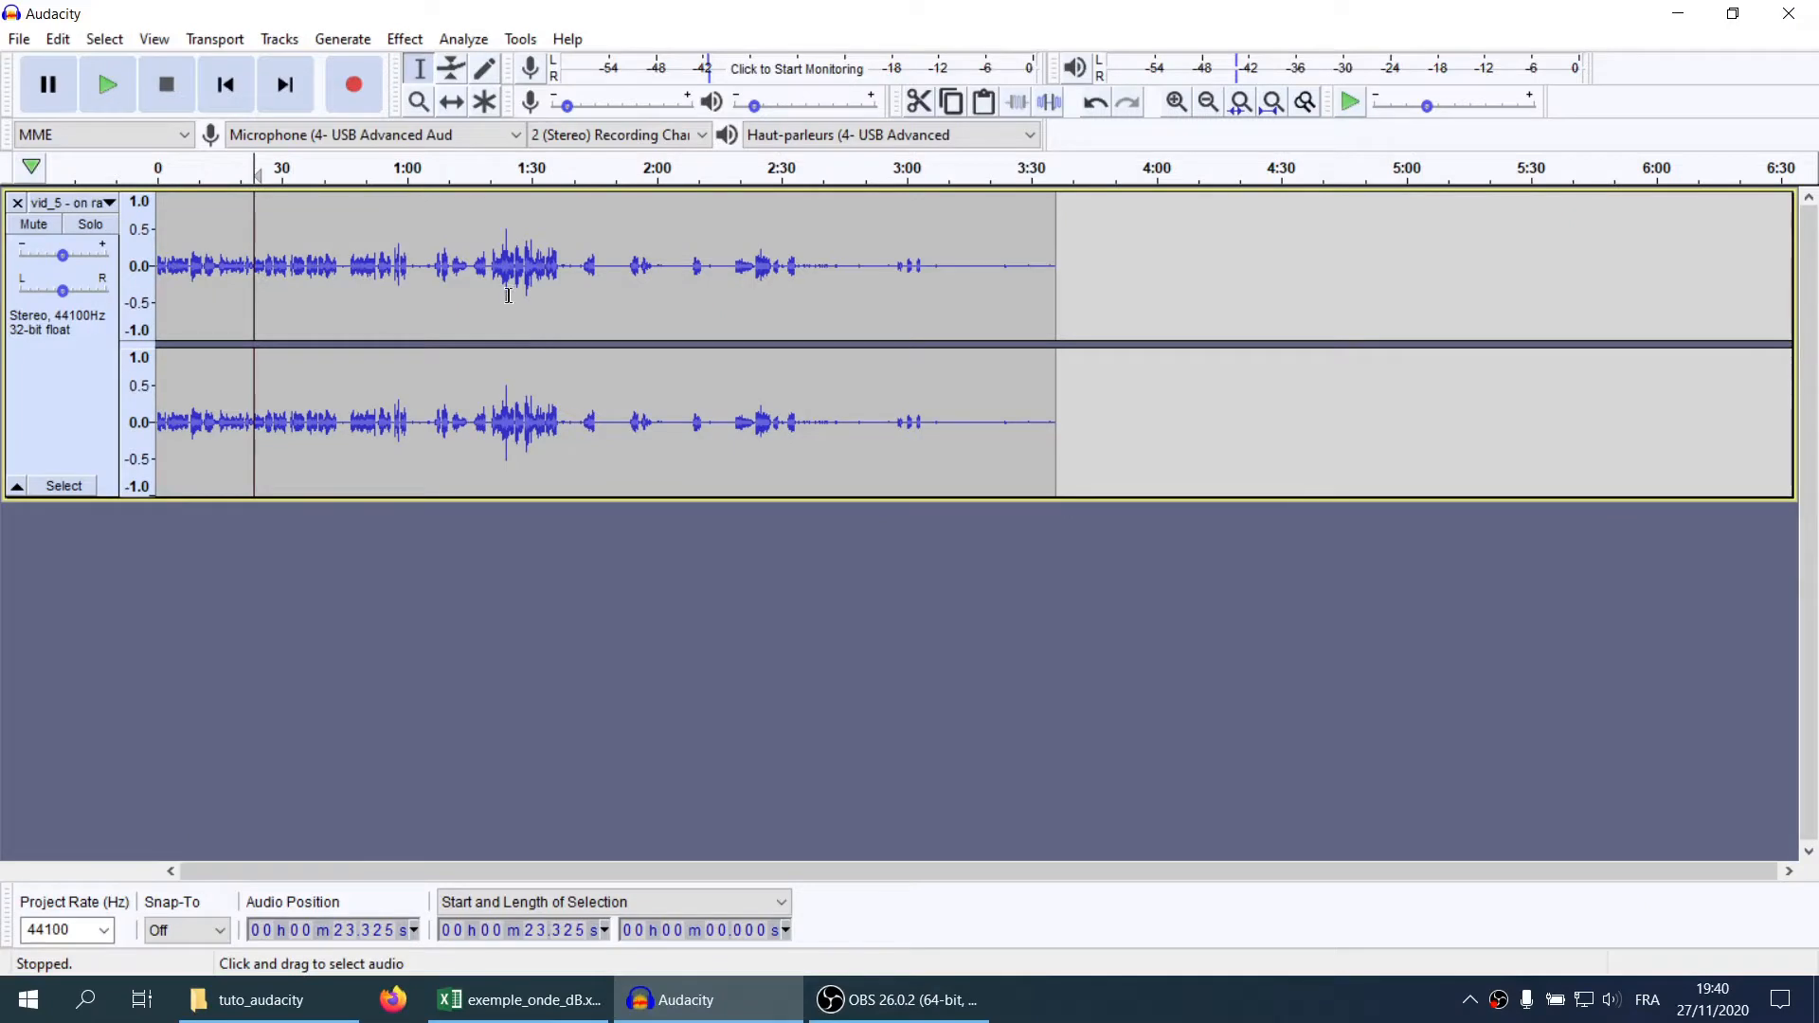
pyautogui.keyDown('ctrl'); pyautogui.scroll(2, 494, 294); pyautogui.keyUp('ctrl')
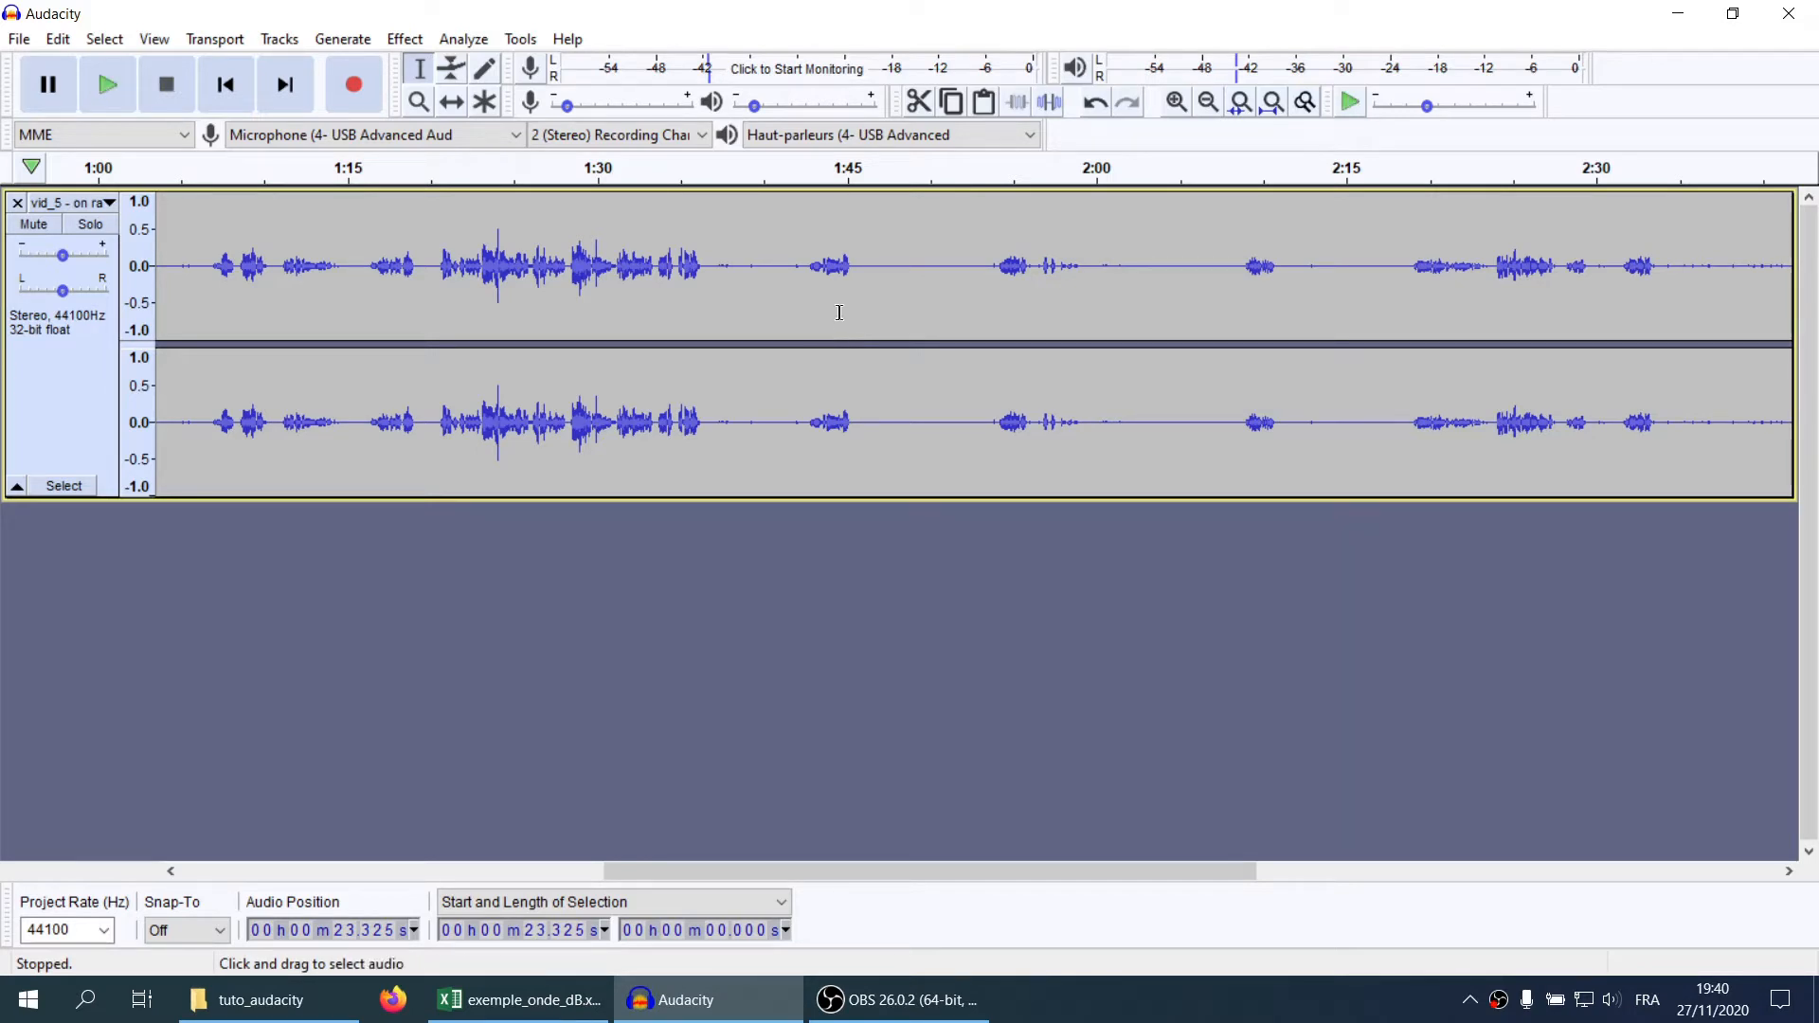
pyautogui.keyDown('ctrl'); pyautogui.scroll(-1, 839, 313); pyautogui.keyUp('ctrl')
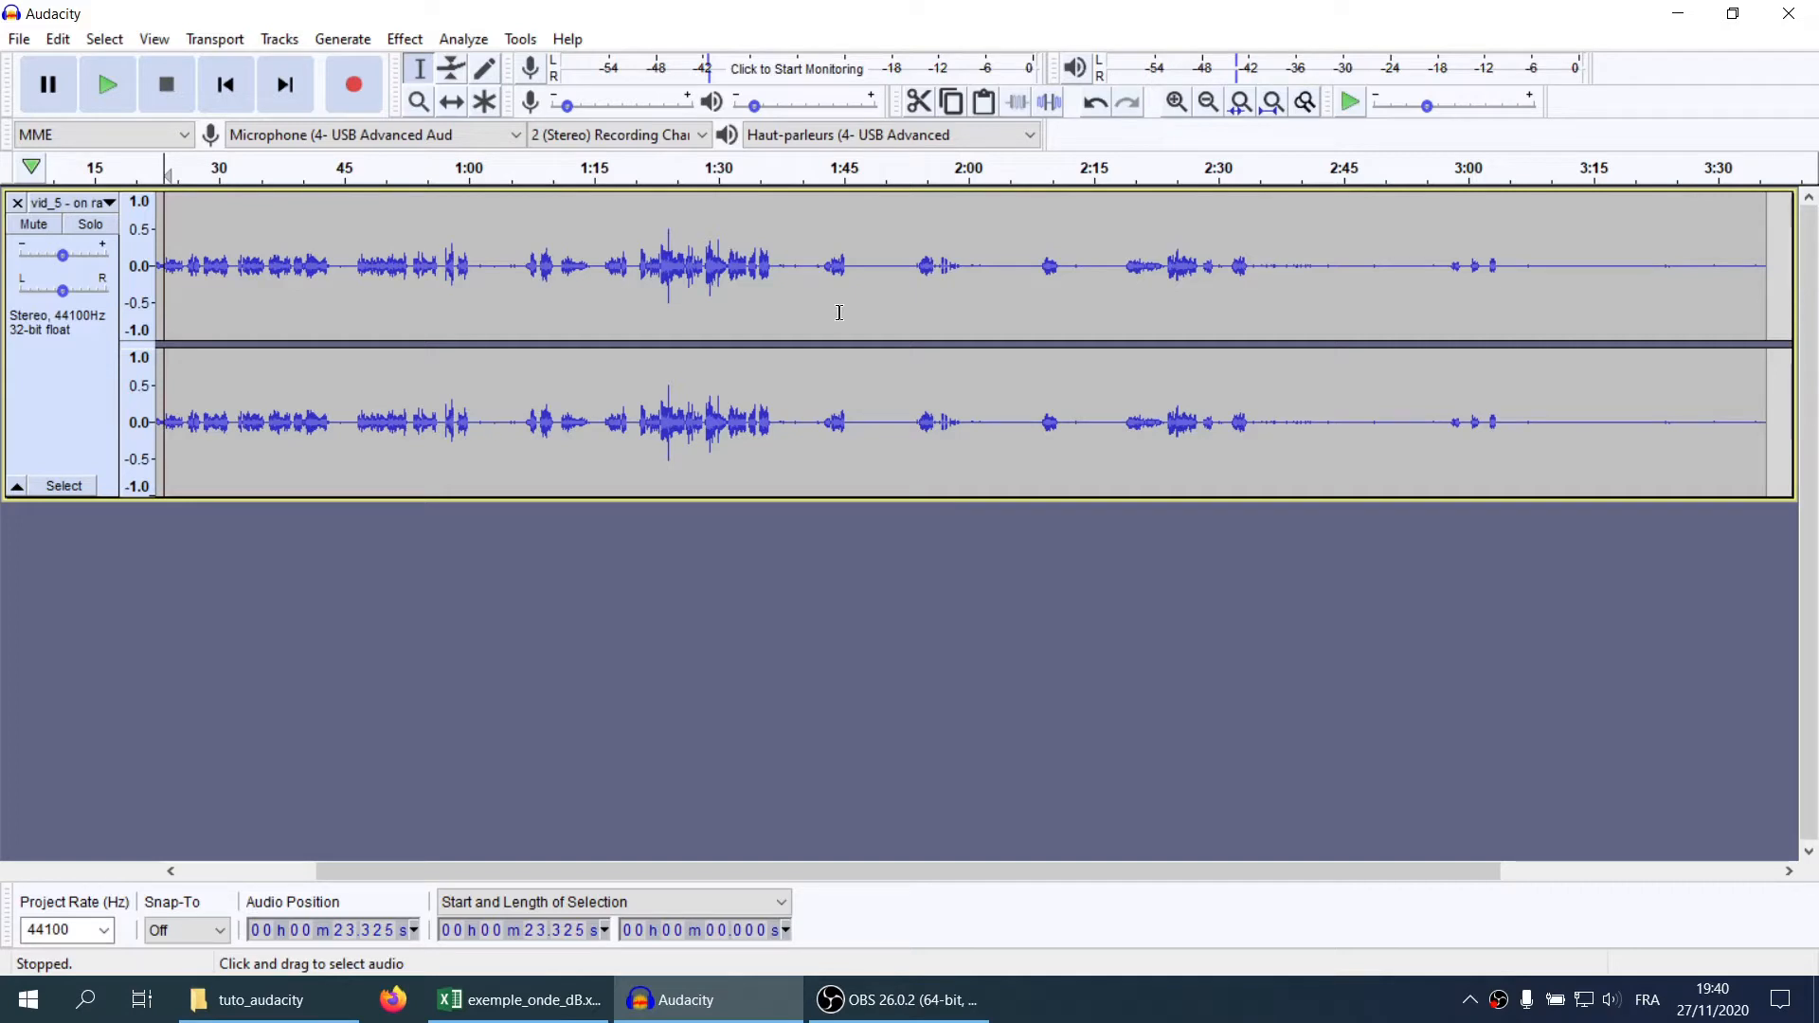
pyautogui.click(878, 313)
pyautogui.hscroll(-3, 853, 313)
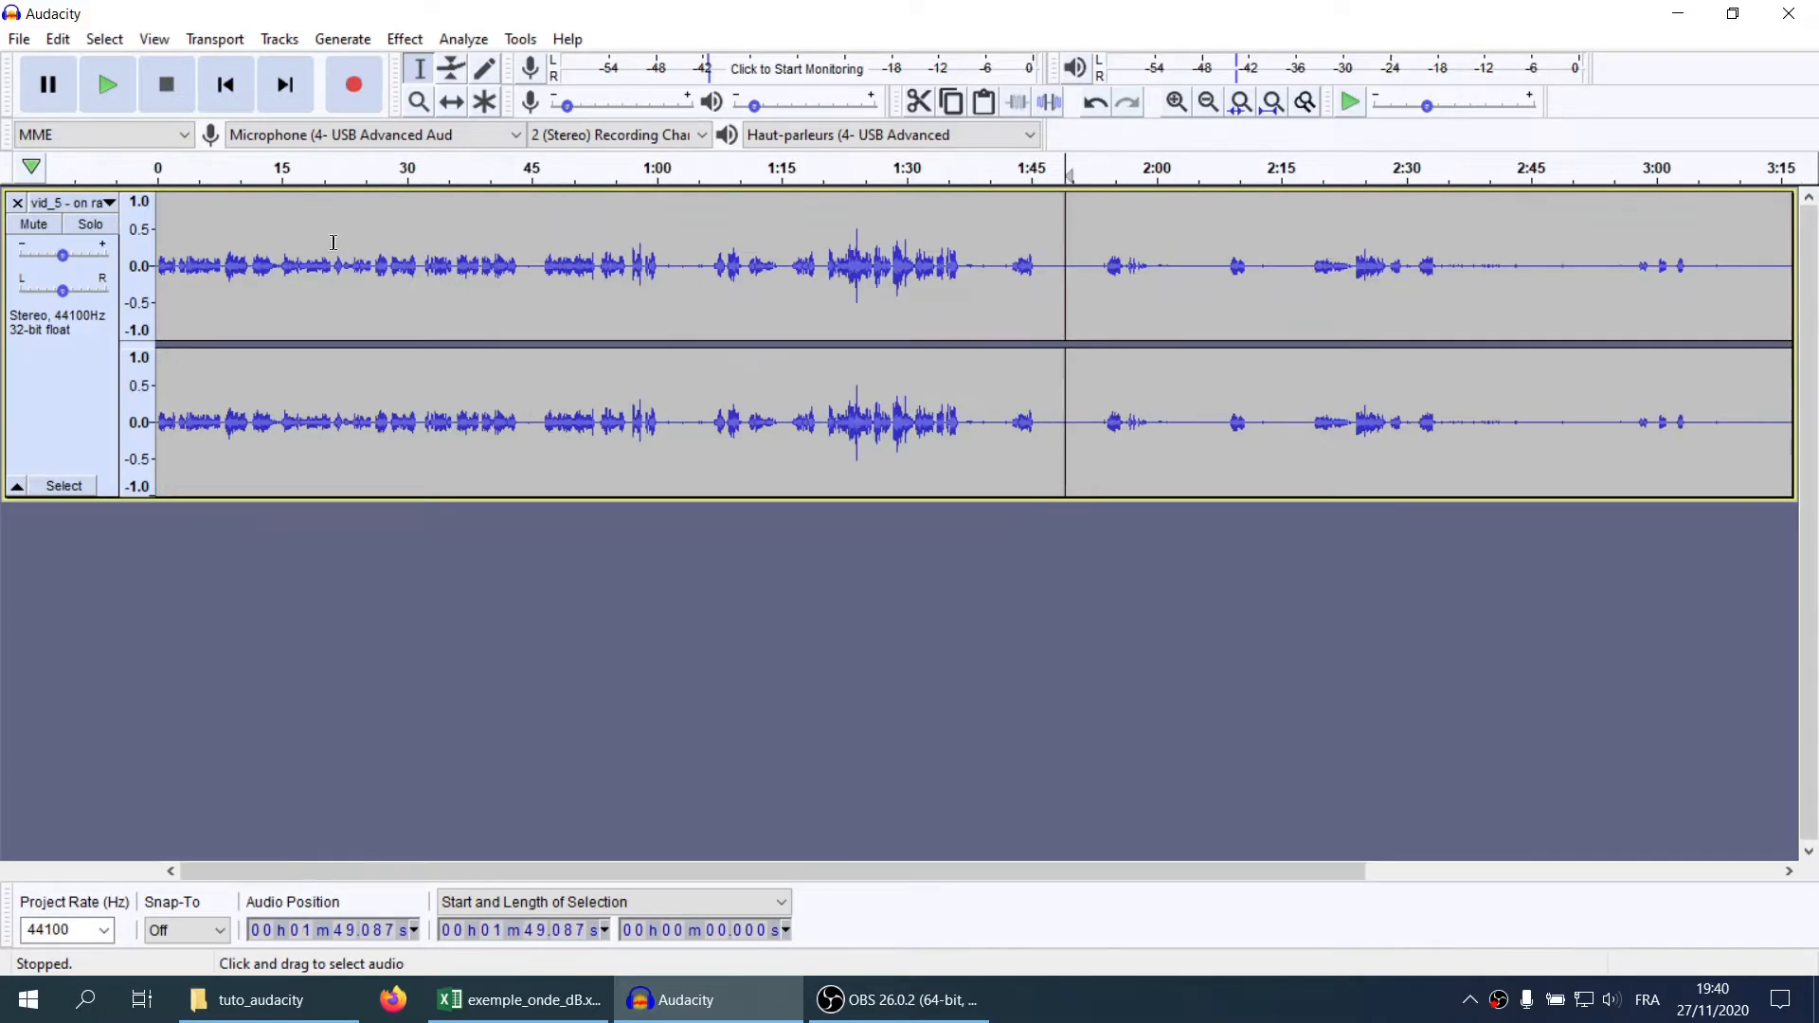
# Highlight about 61 s of the track from 0:14 and examine the end of that passage in close detail
pyautogui.moveTo(271, 232); pyautogui.dragTo(779, 264)
pyautogui.scroll(2, 779, 264)
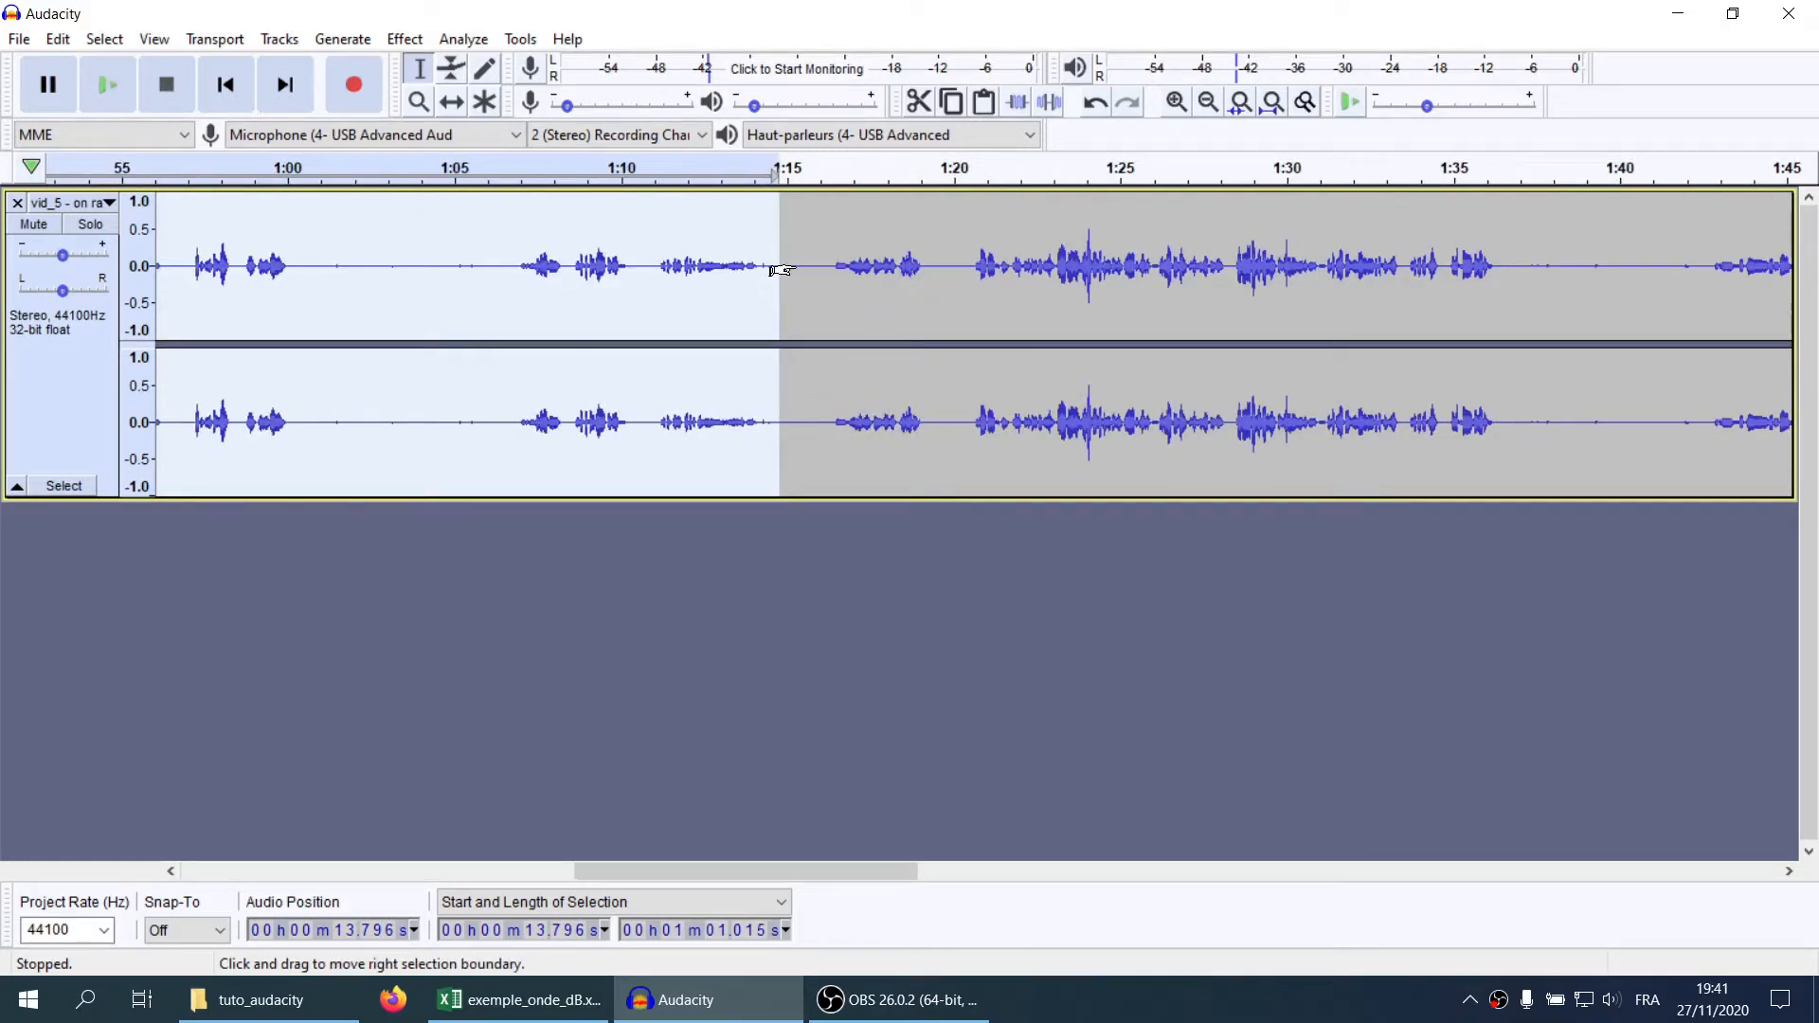
pyautogui.scroll(4, 779, 270)
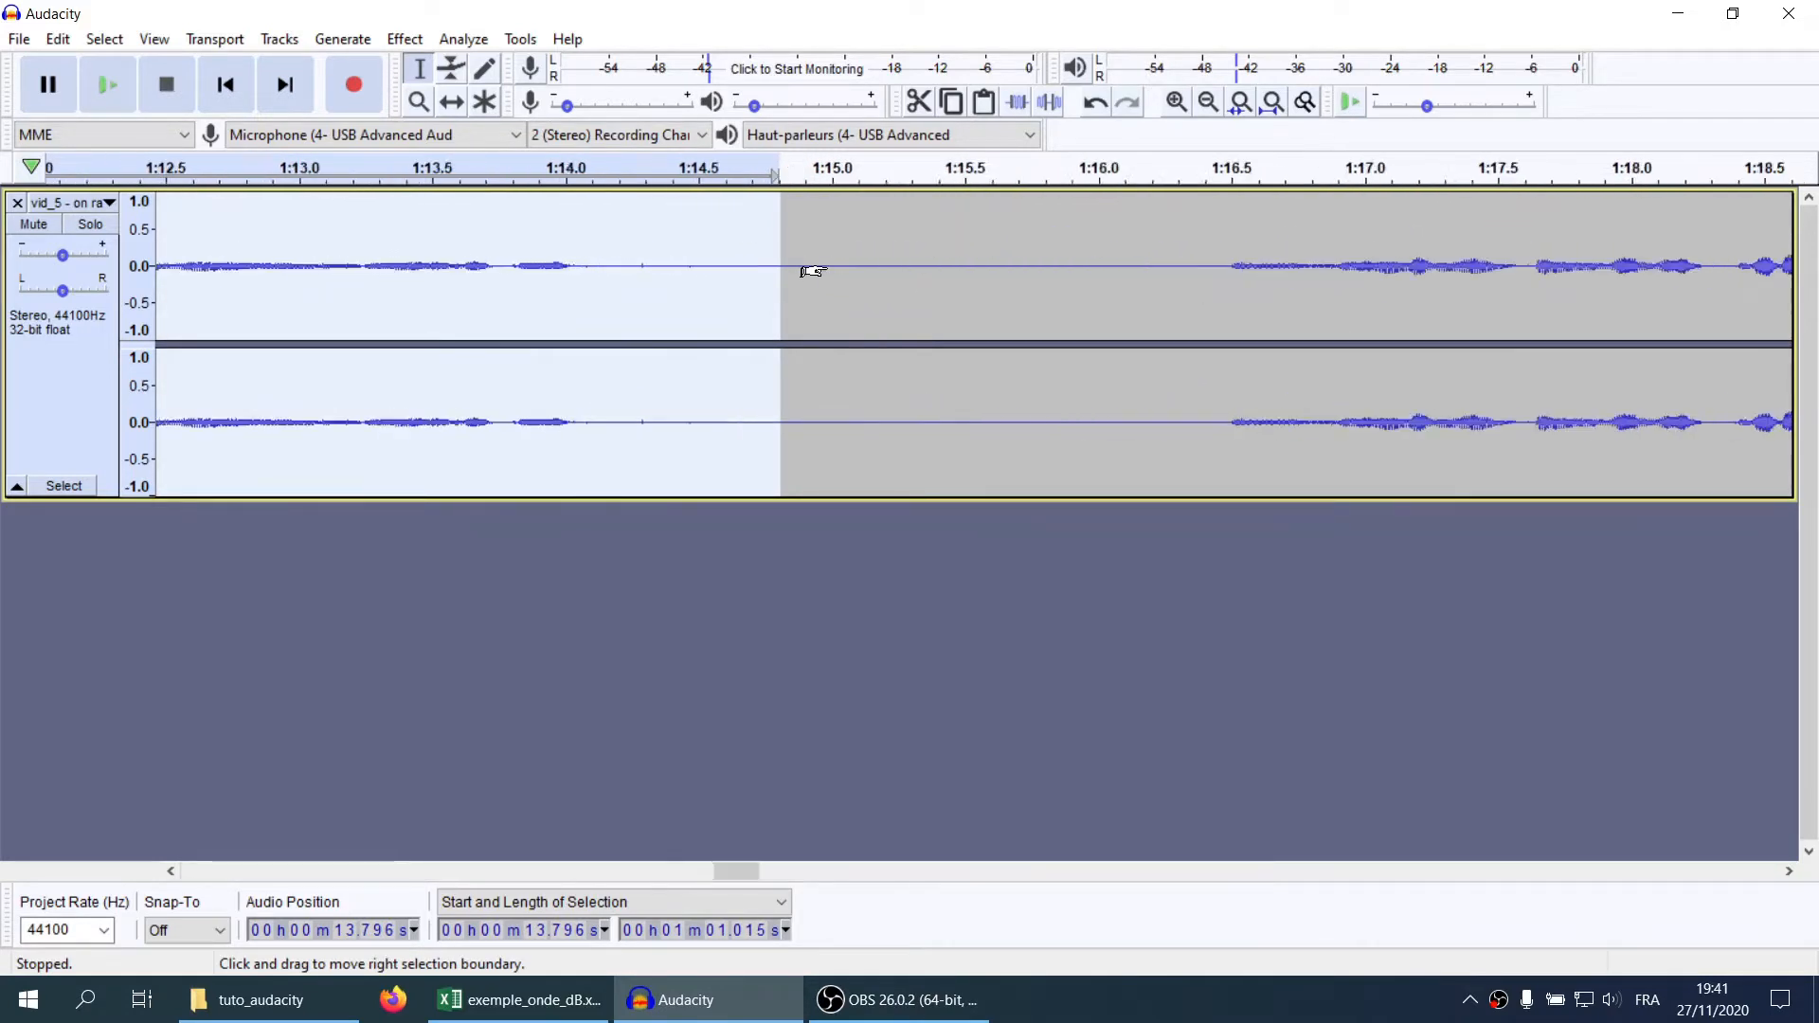
pyautogui.scroll(-2, 813, 270)
# Place the cursor at about 1:13 and compare the waveform around it with the wider passage
pyautogui.click(596, 255)
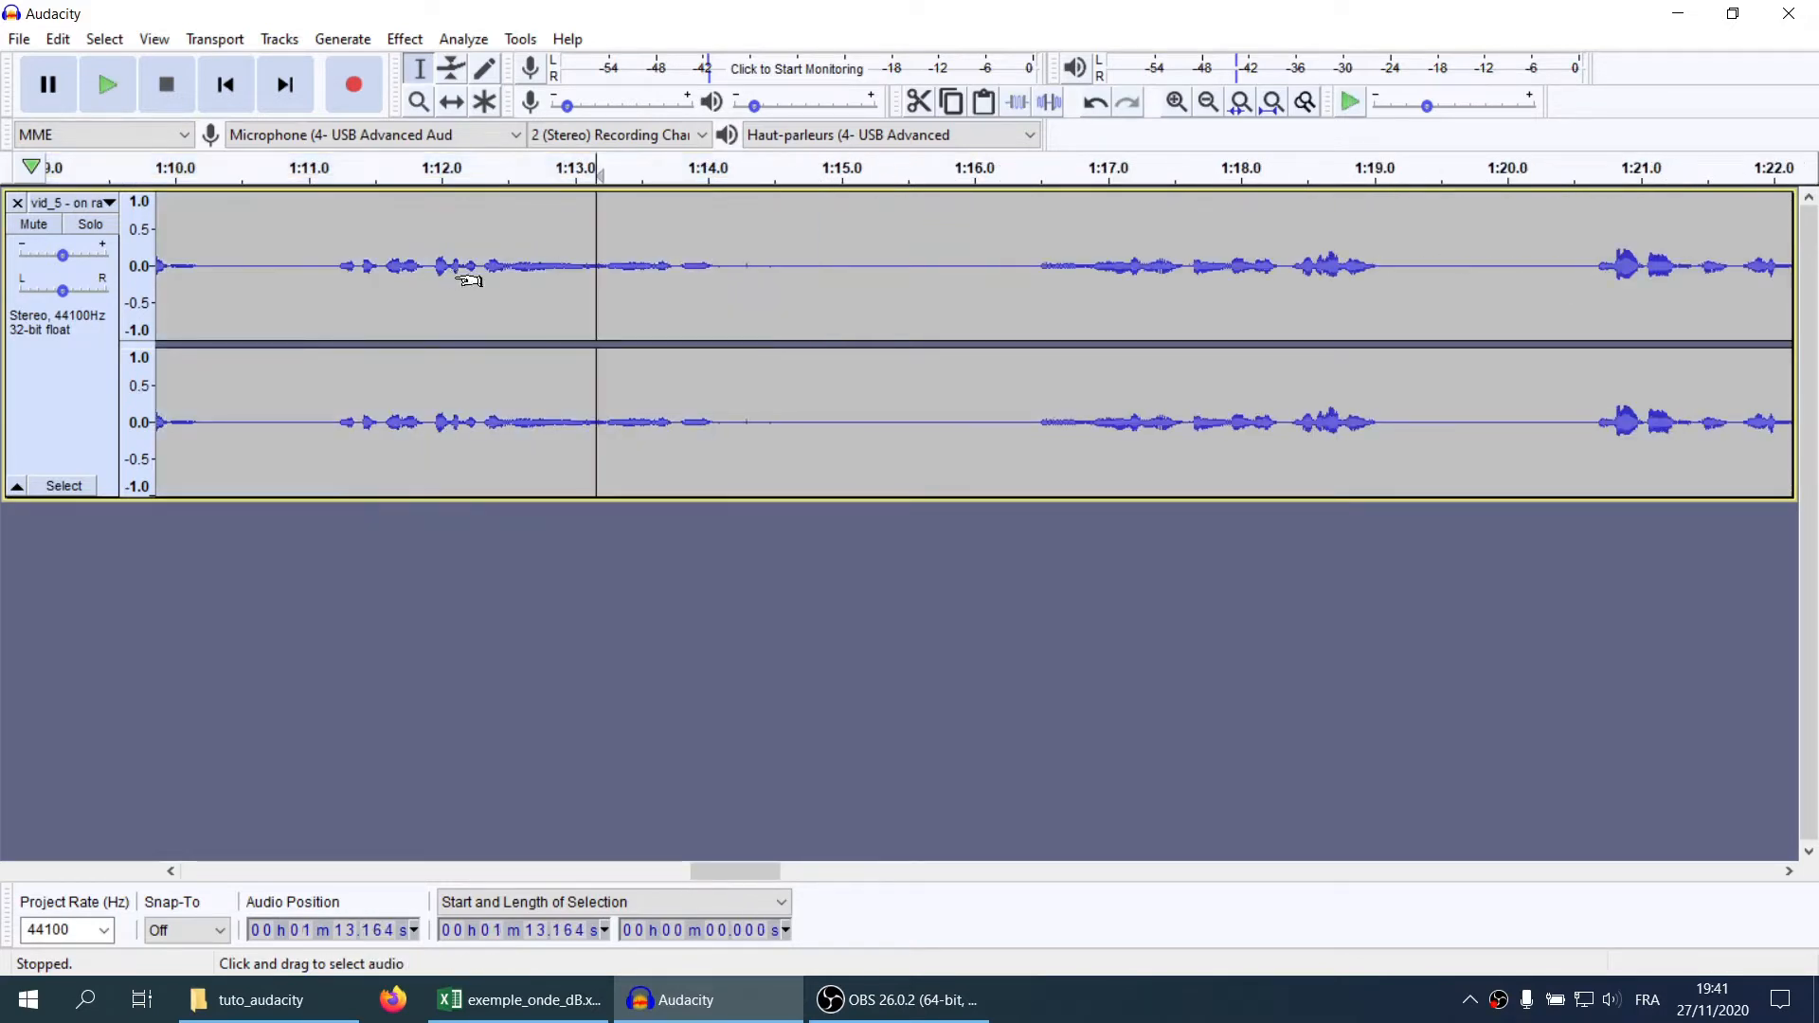
pyautogui.scroll(-1, 611, 199)
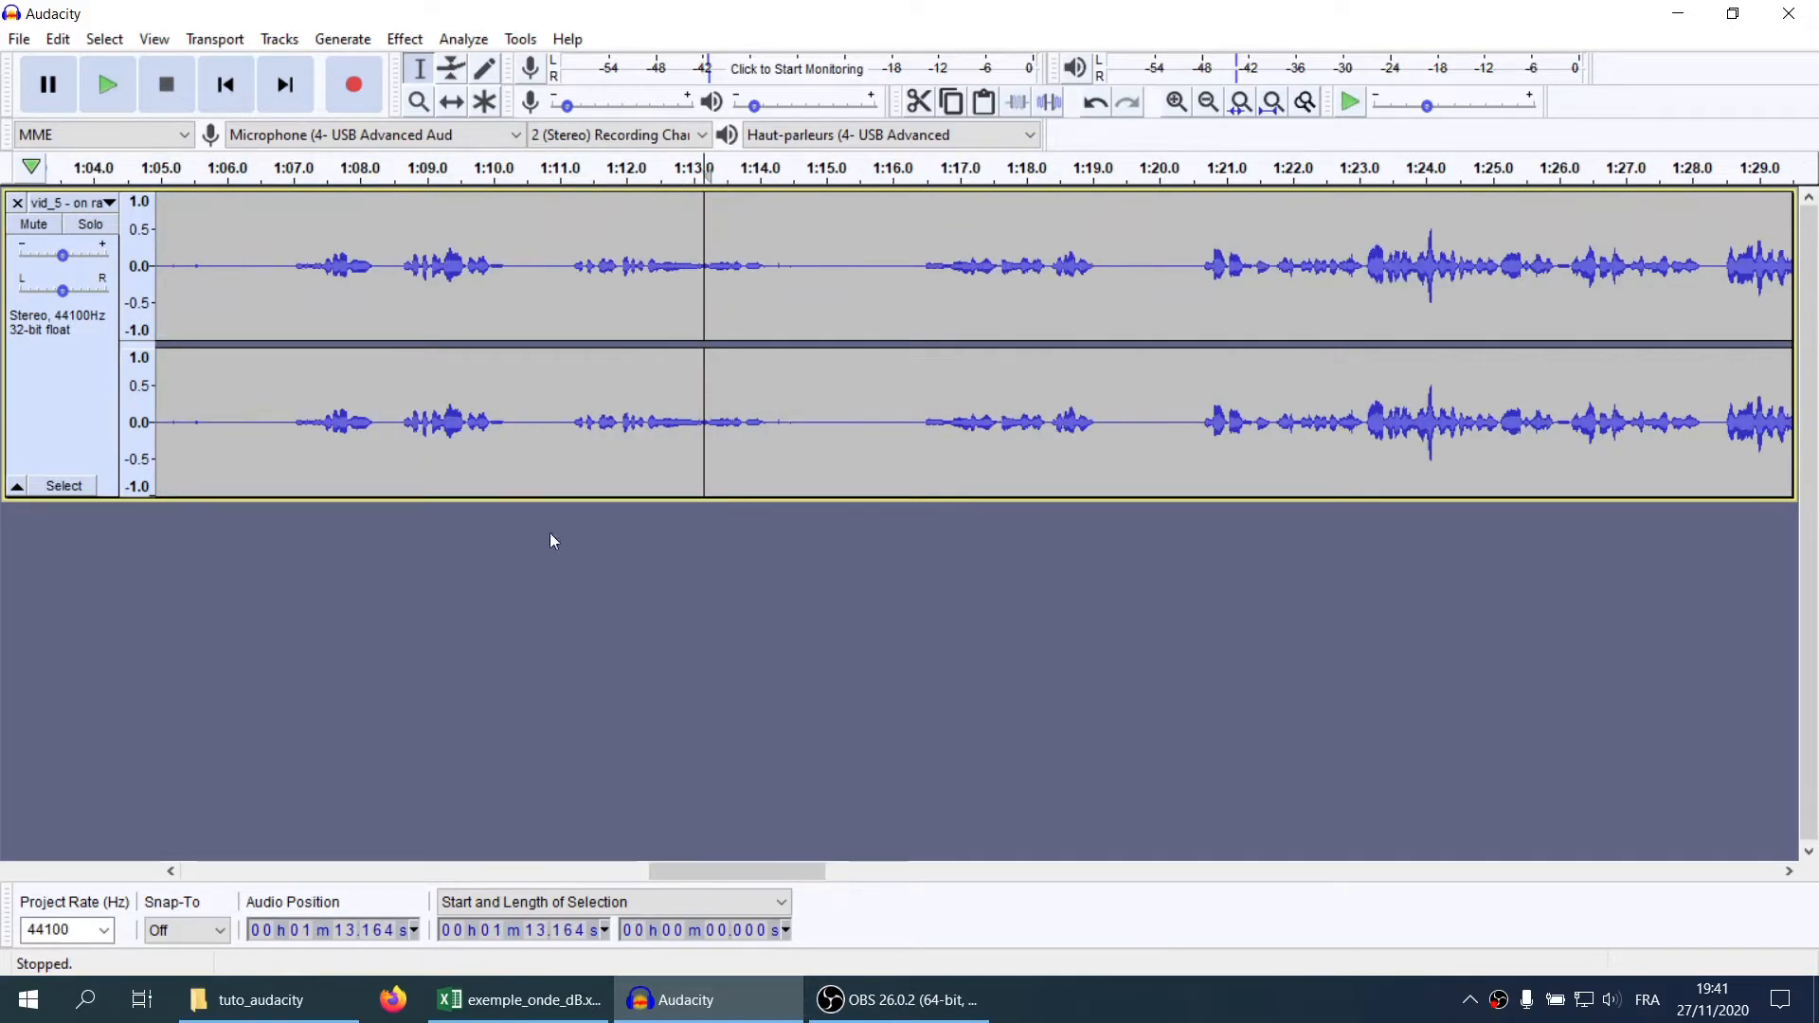
pyautogui.scroll(-2, 999, 313)
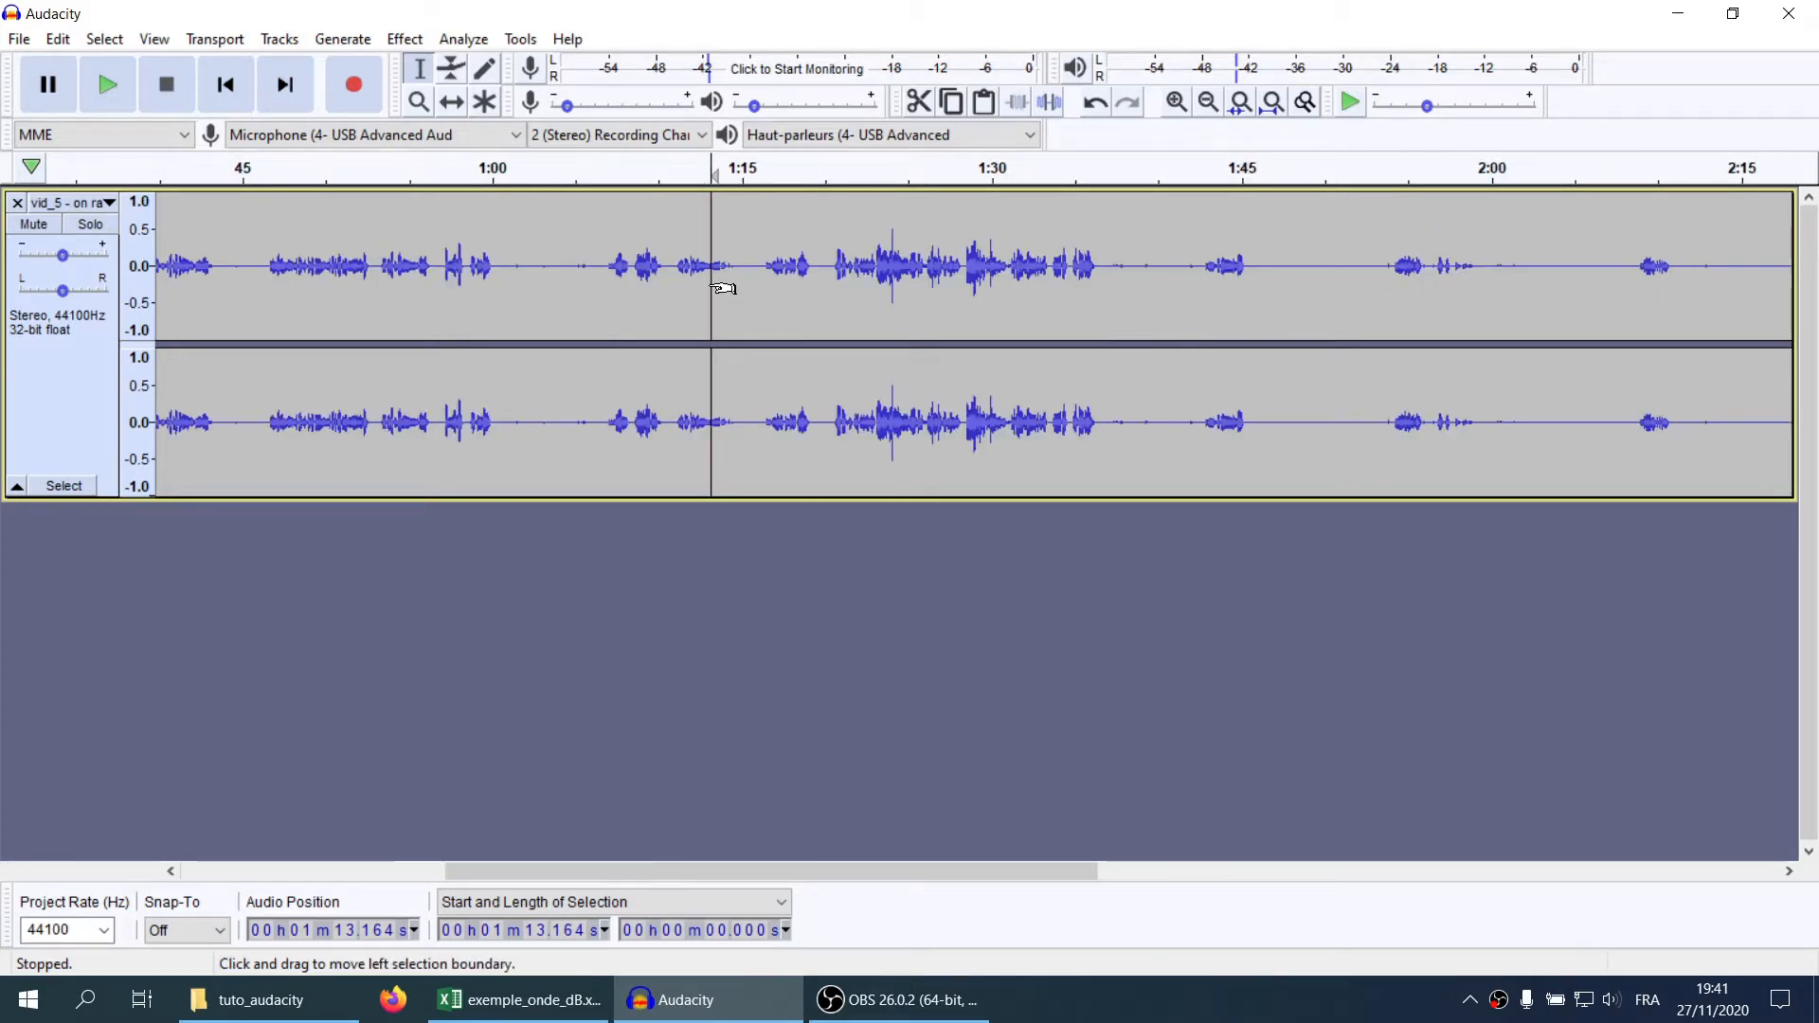
# Look through the track back and forth along the timeline, return to its start and place the cursor at about 36 s
pyautogui.hscroll(-1, 722, 288)
pyautogui.hscroll(9, 722, 288)
pyautogui.hscroll(-13, 722, 288)
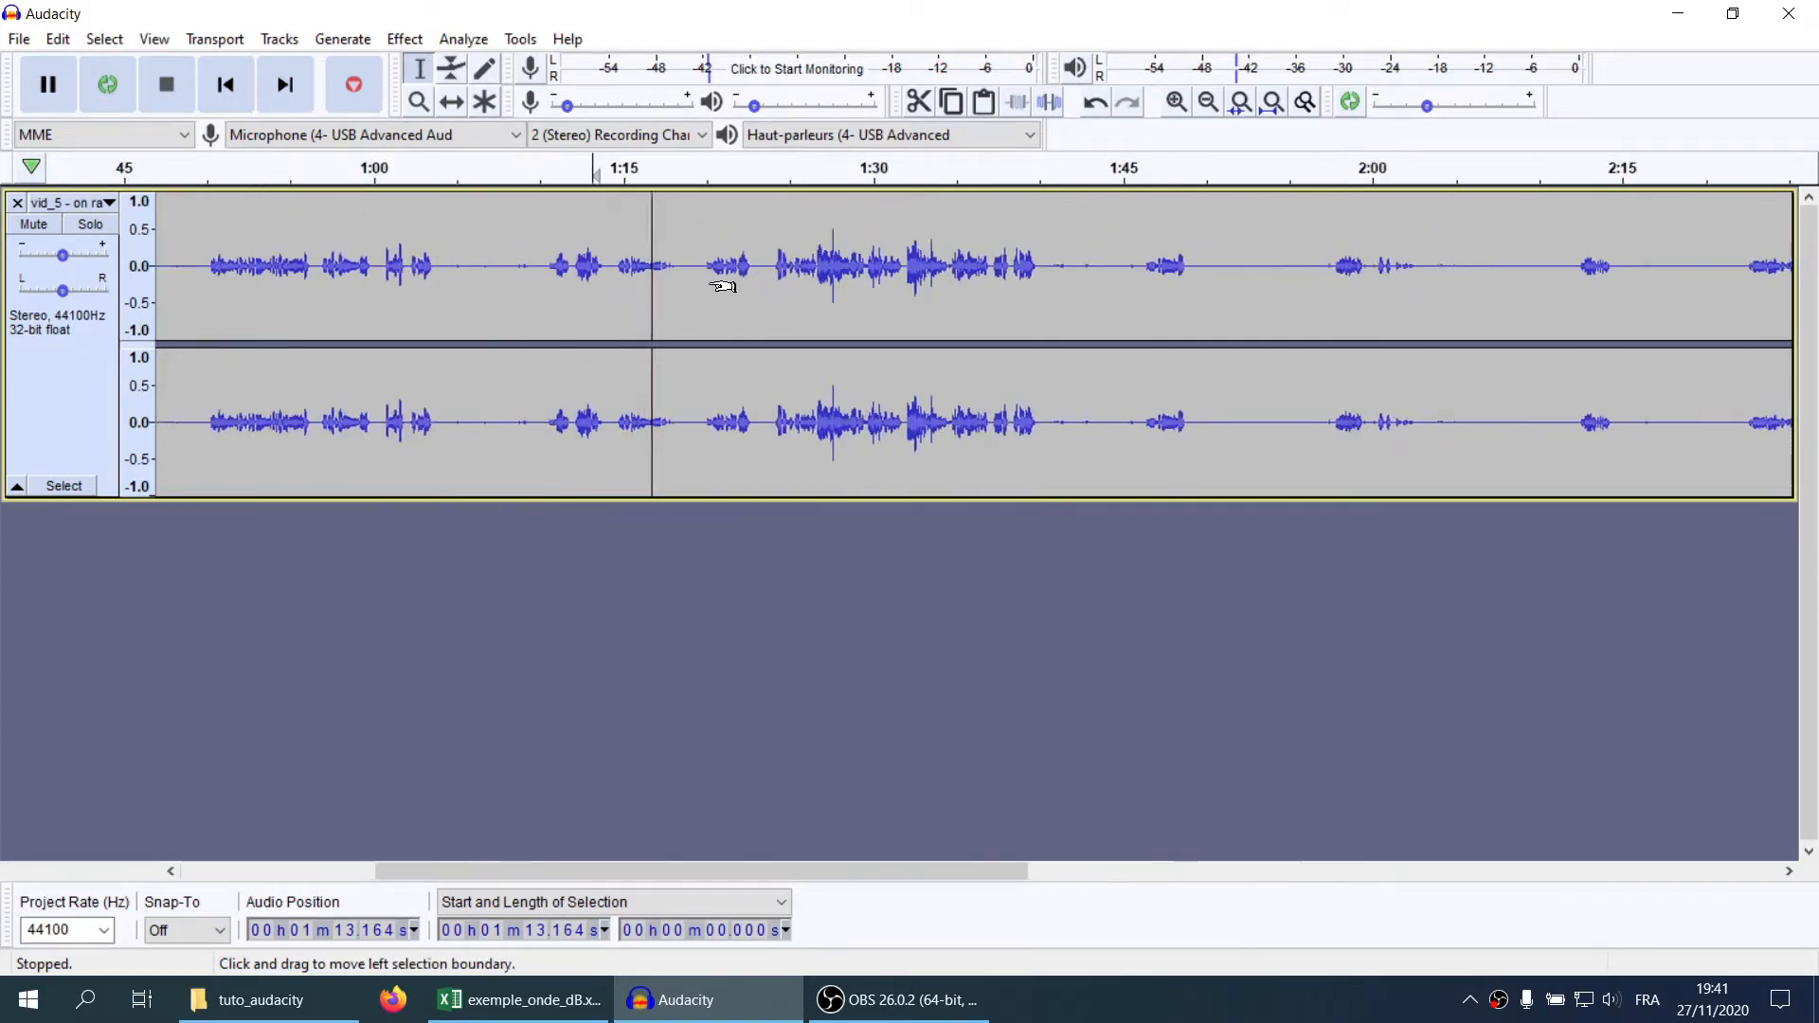
pyautogui.hscroll(1, 828, 728)
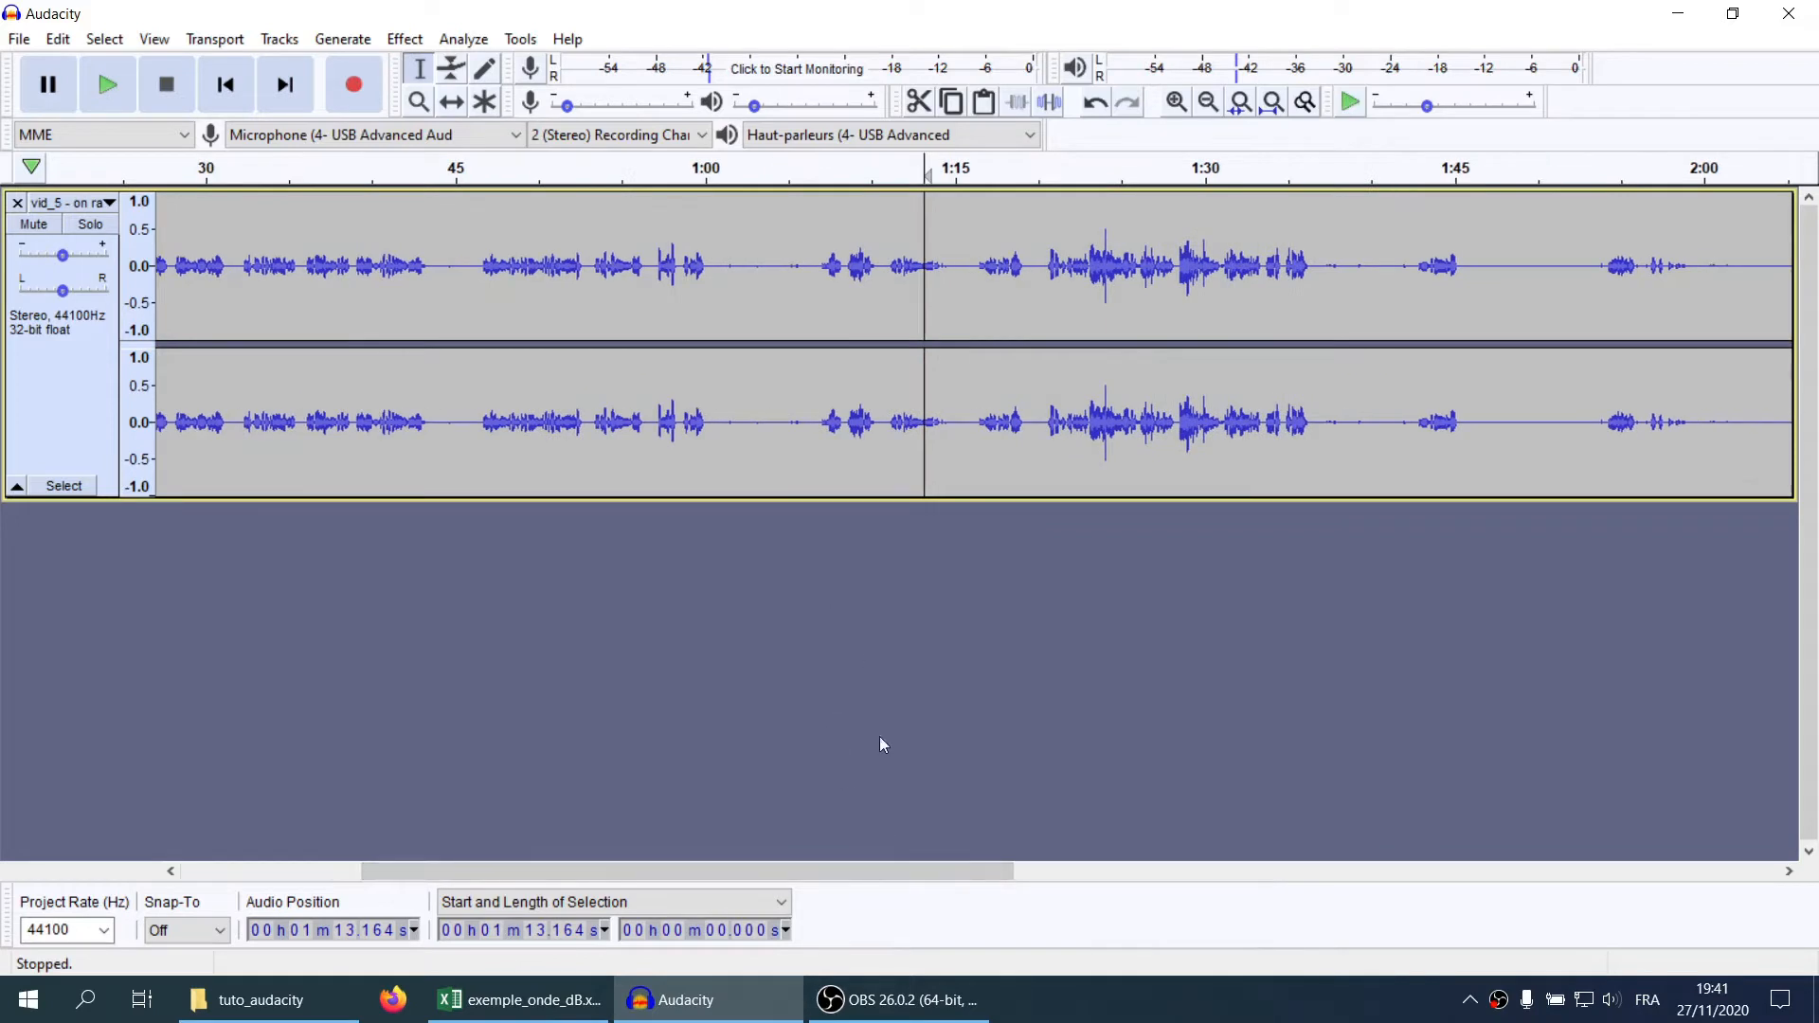
pyautogui.moveTo(881, 878); pyautogui.dragTo(835, 864)
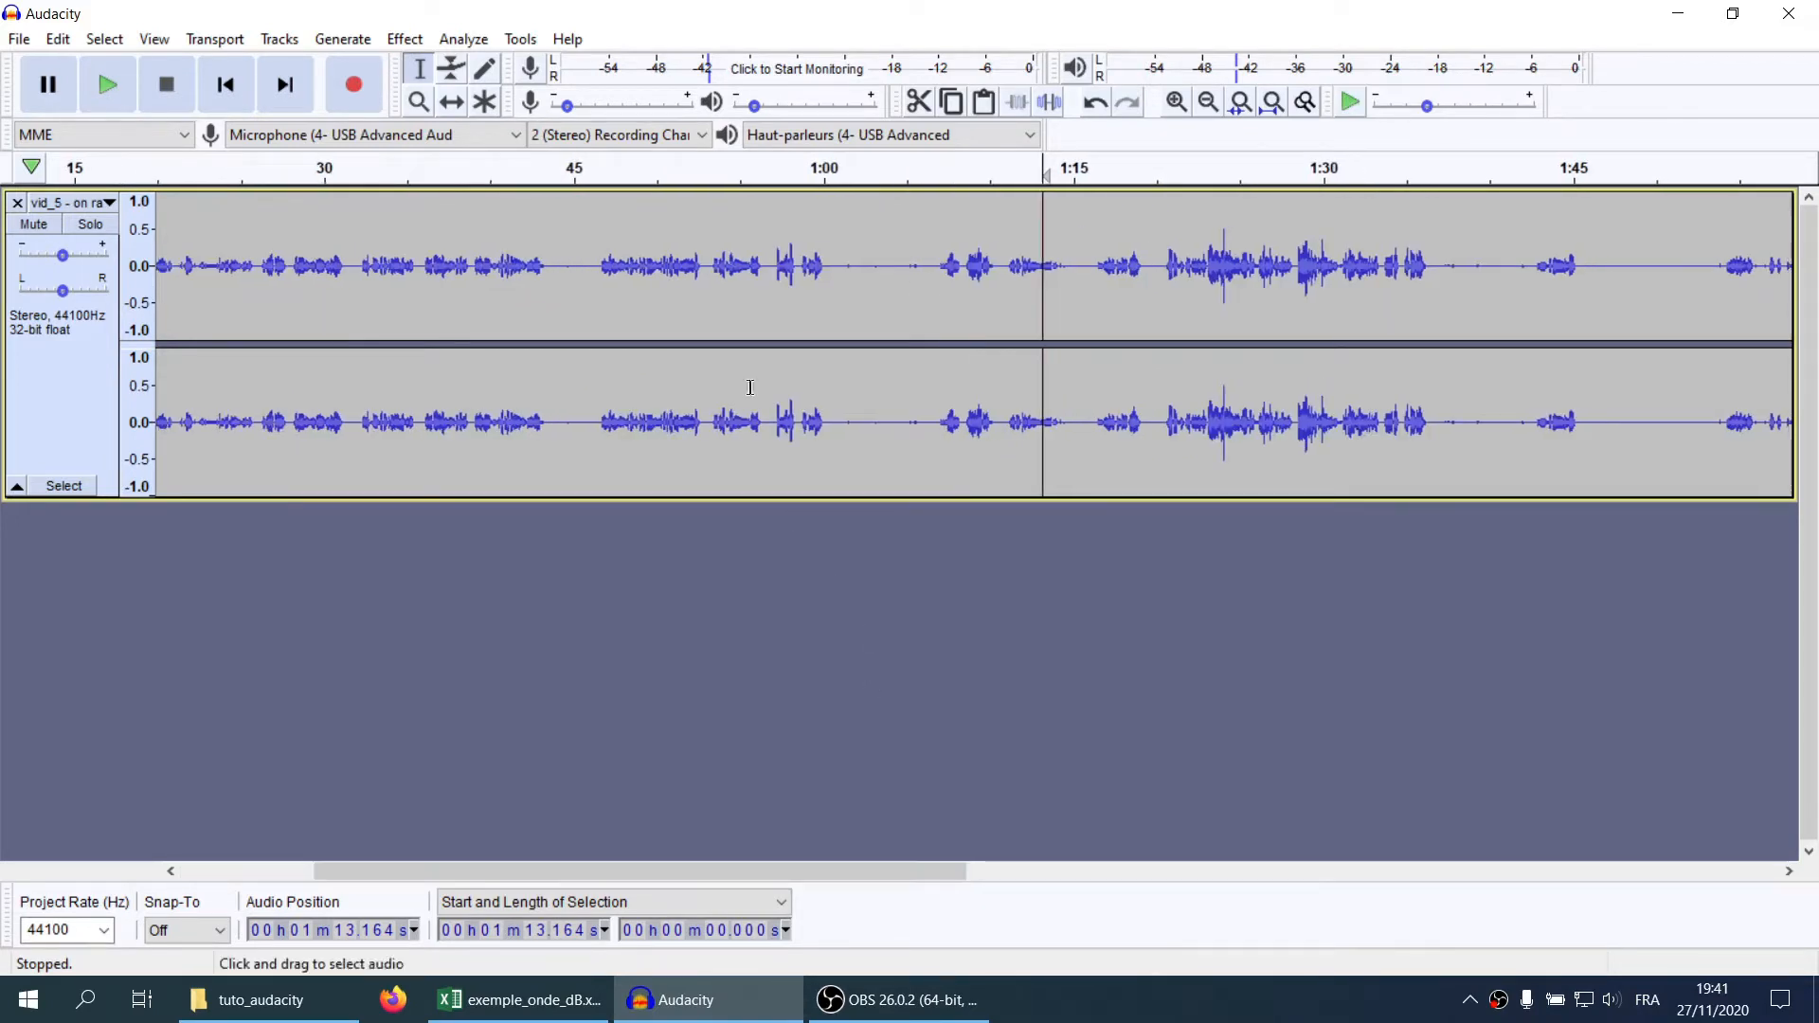
pyautogui.scroll(-1, 743, 322)
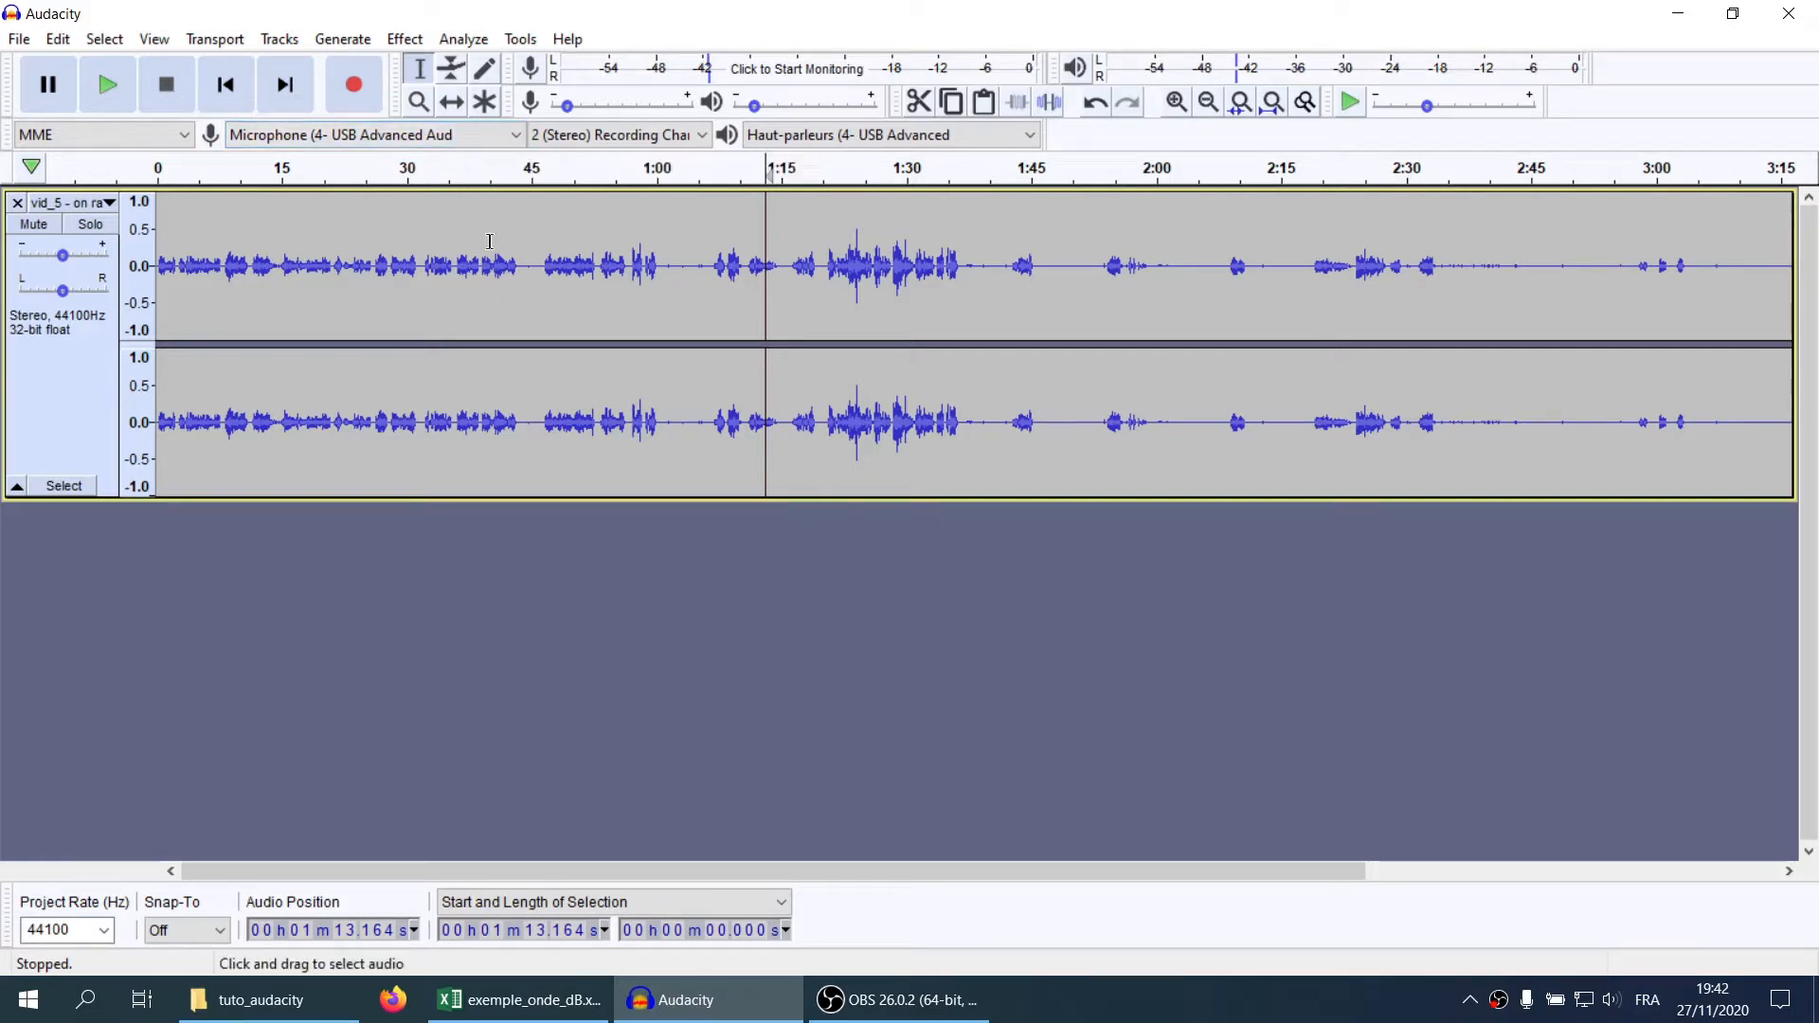
pyautogui.click(457, 282)
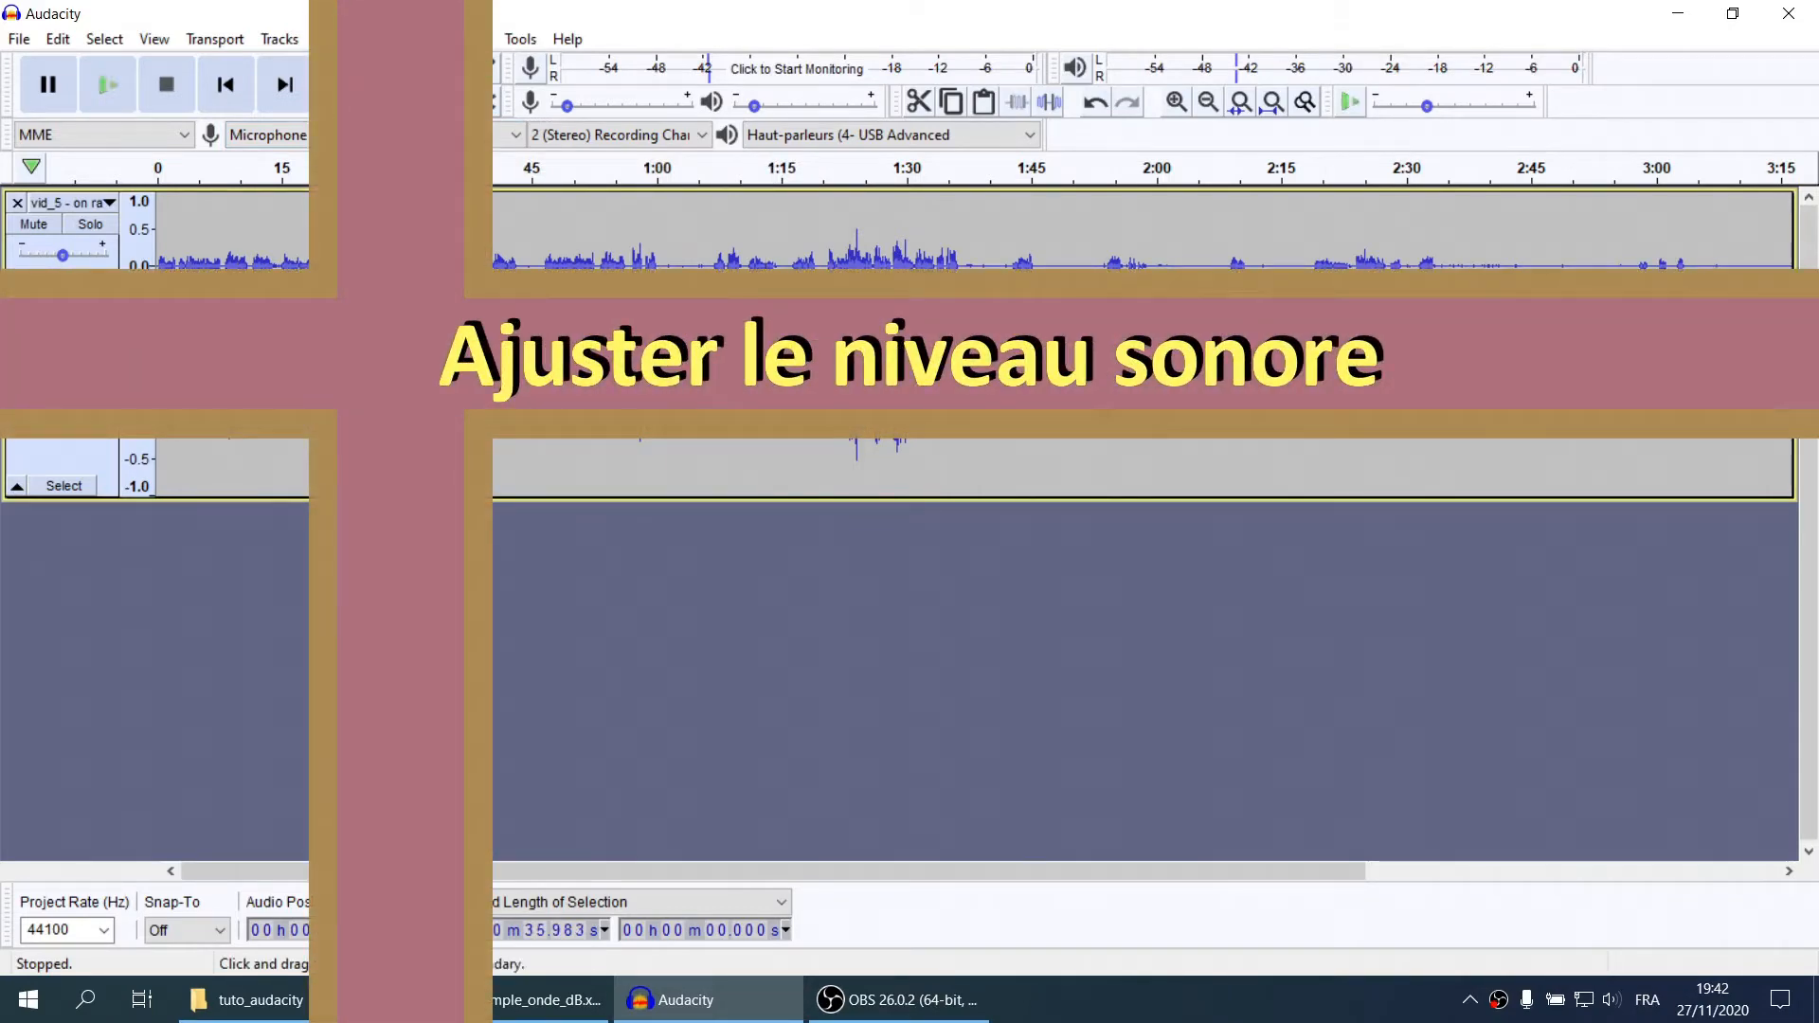
# Normalize the entire track to a peak amplitude of -1.0 dB, with DC offset removal enabled
pyautogui.hotkey('ctrl', 'a')
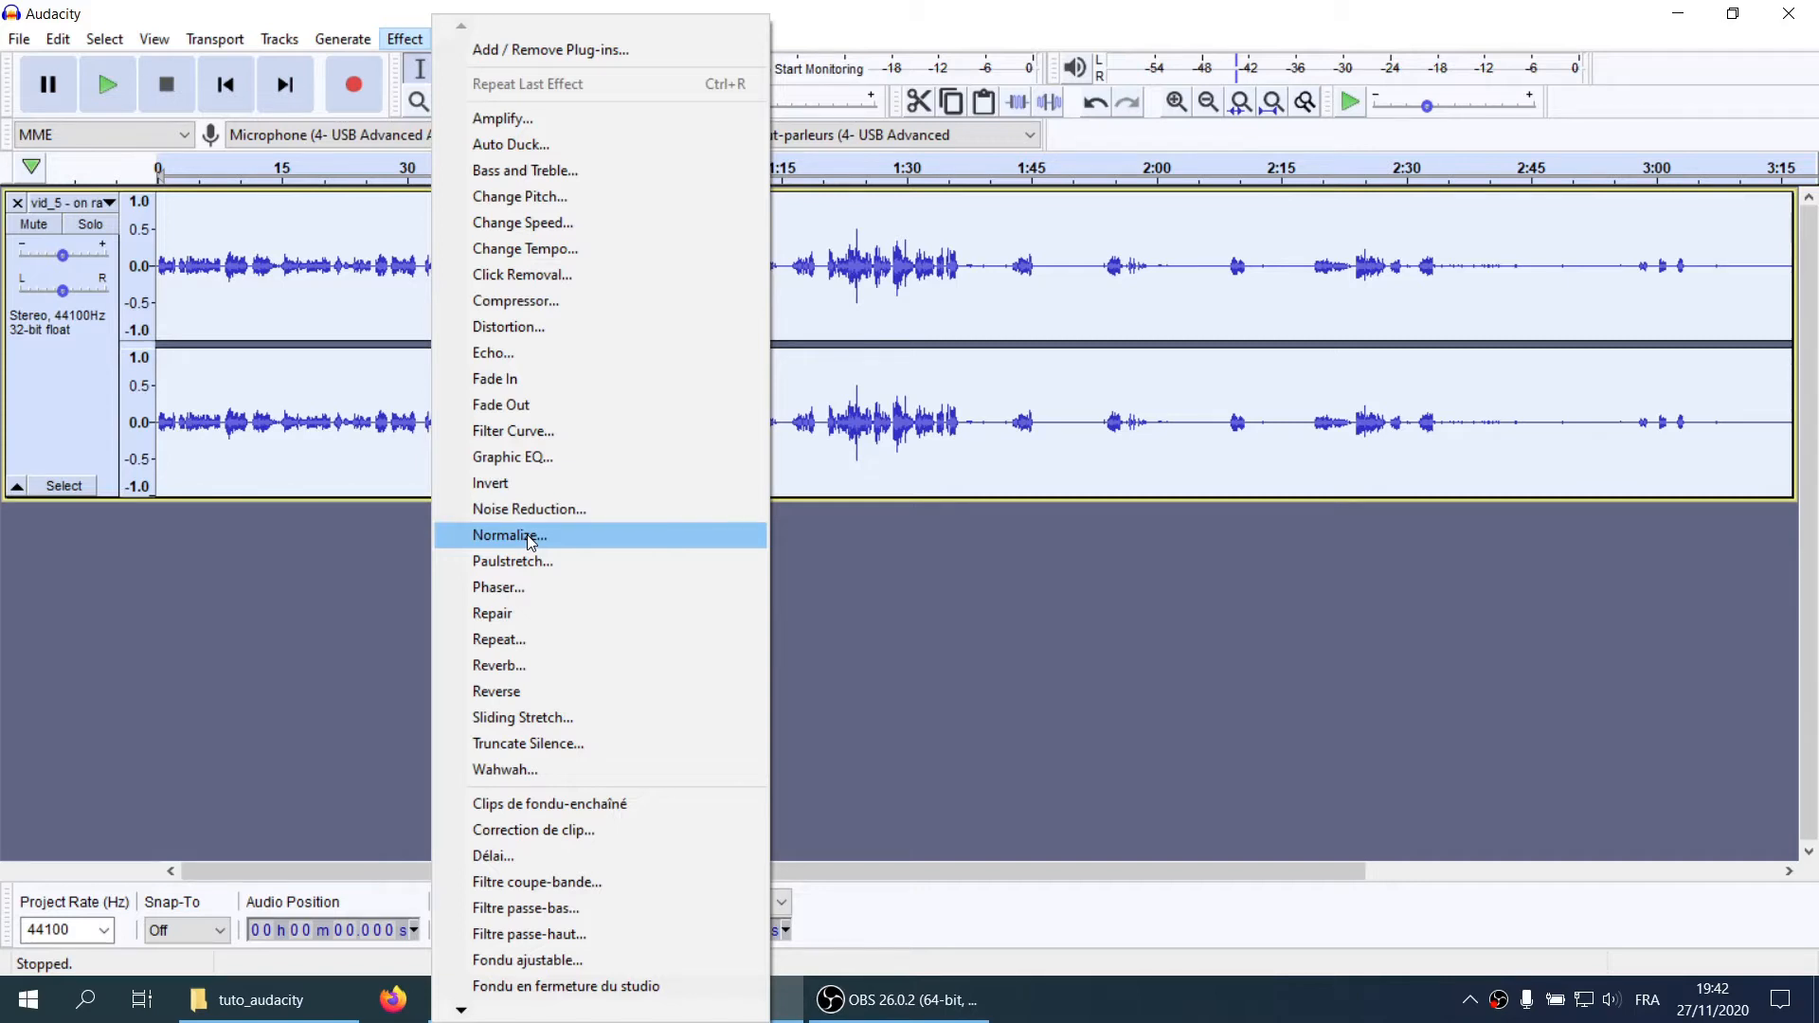
pyautogui.click(530, 540)
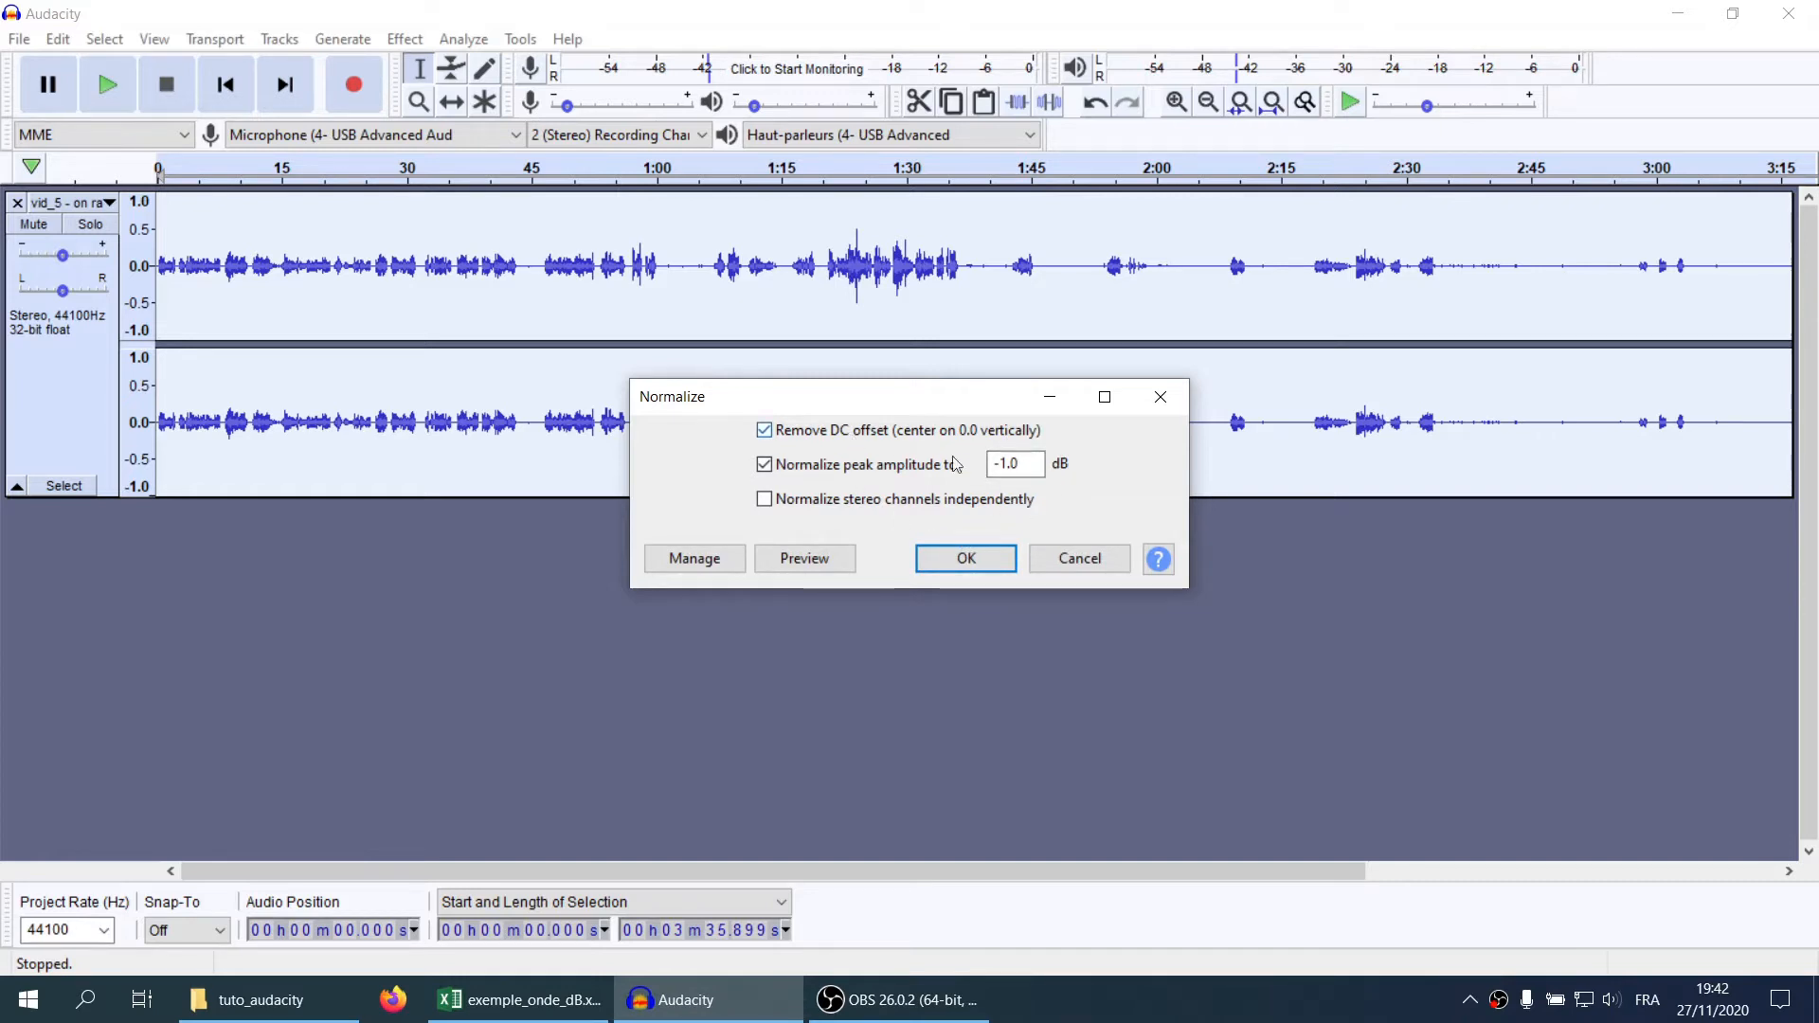
pyautogui.click(943, 559)
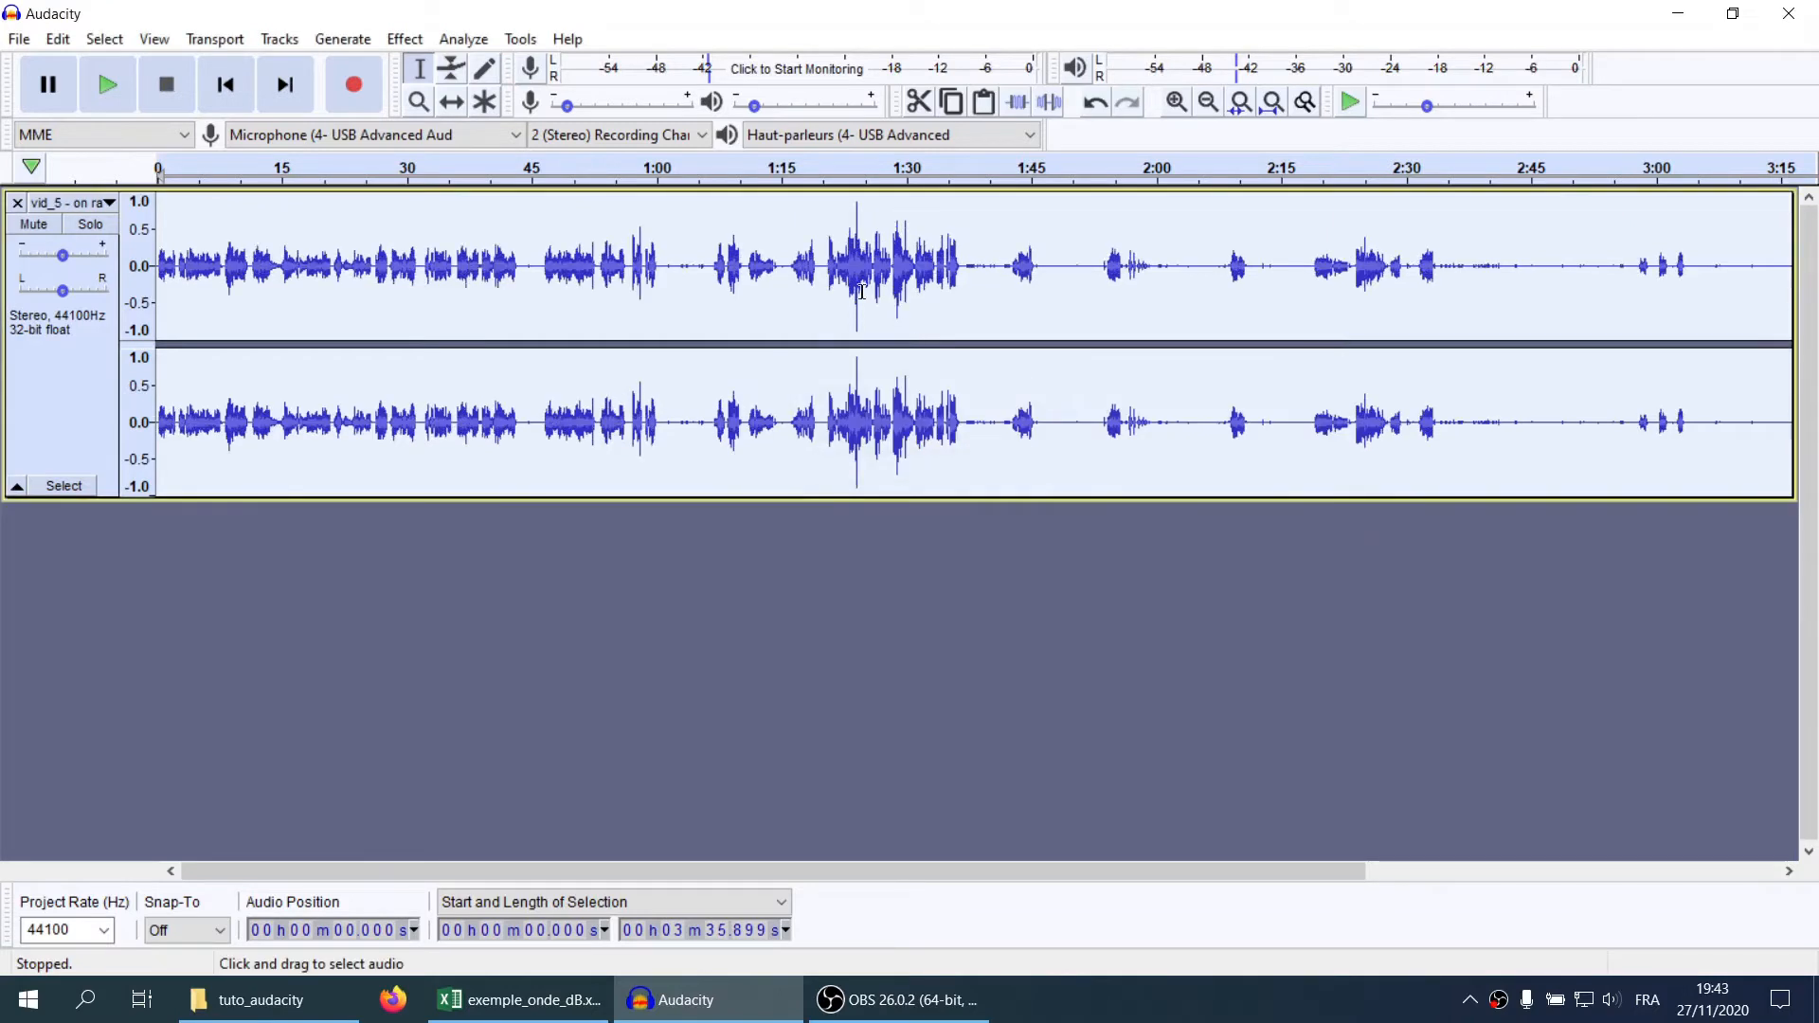
# Highlight the track's loudest peak to examine it: about 3 s from 1:22, narrowed to about 1.4 s from 1:23
pyautogui.click(433, 265)
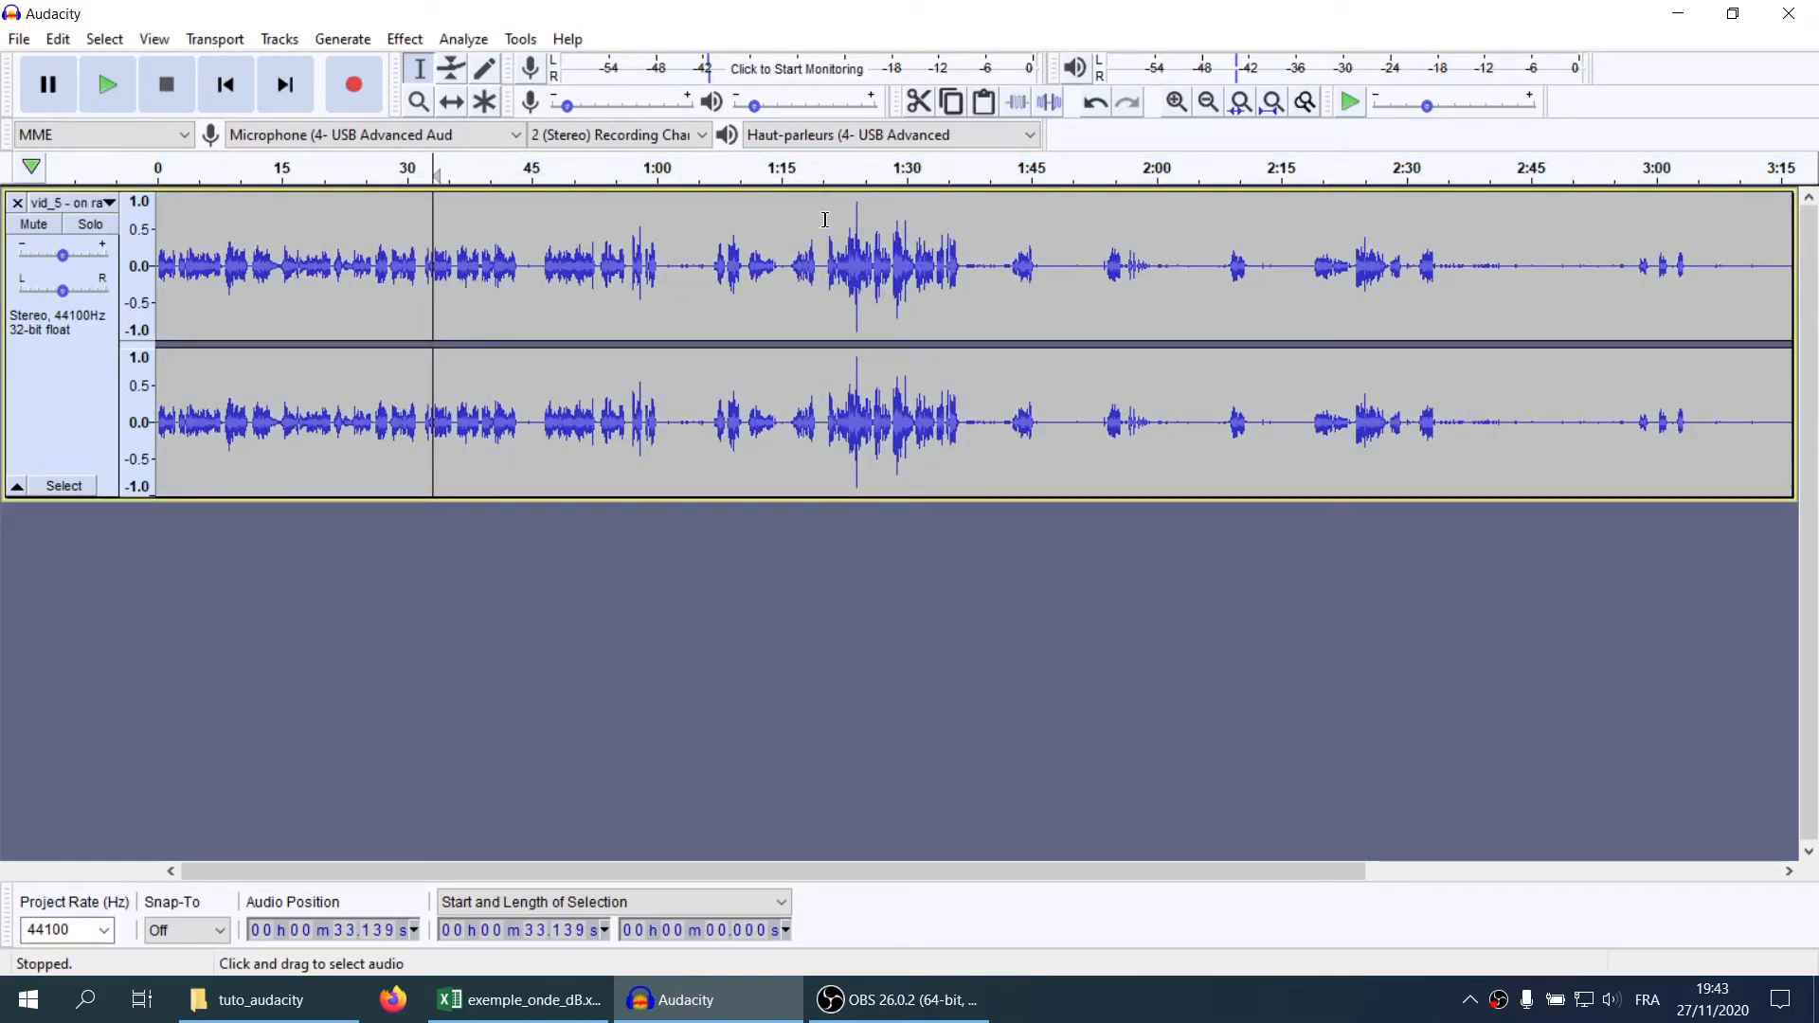
pyautogui.moveTo(843, 210); pyautogui.dragTo(867, 221)
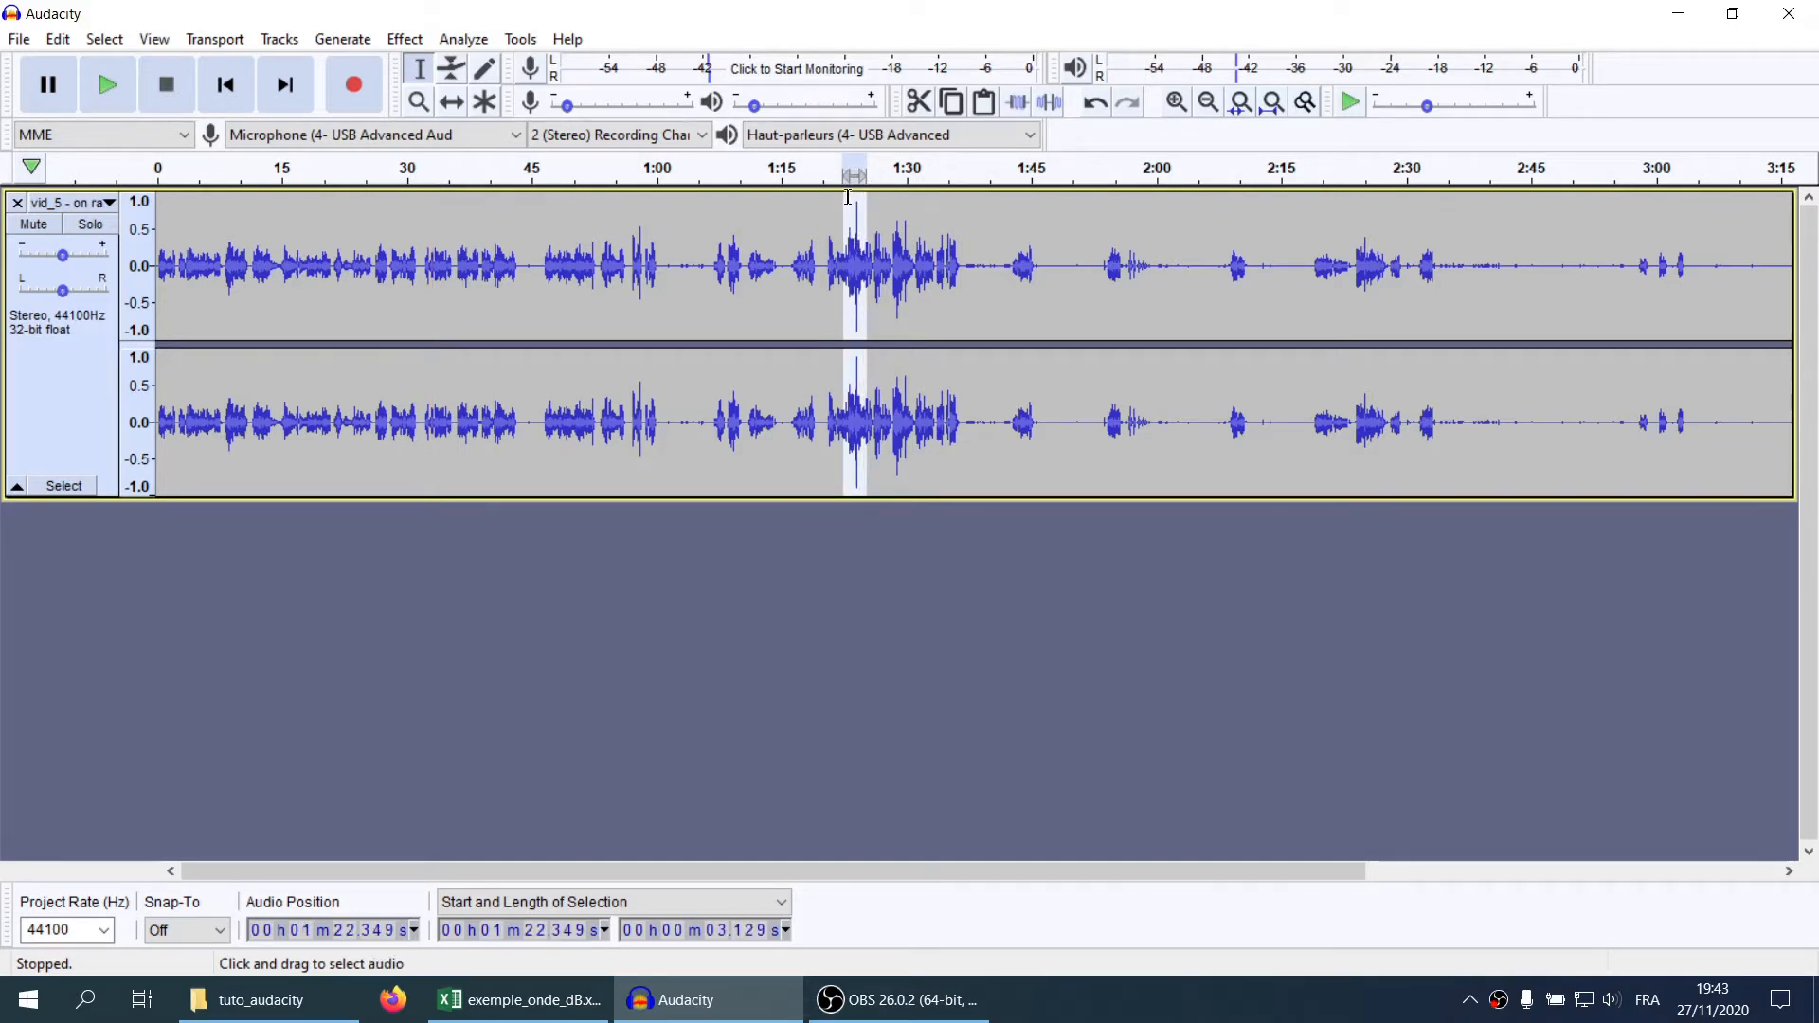
pyautogui.click(840, 237)
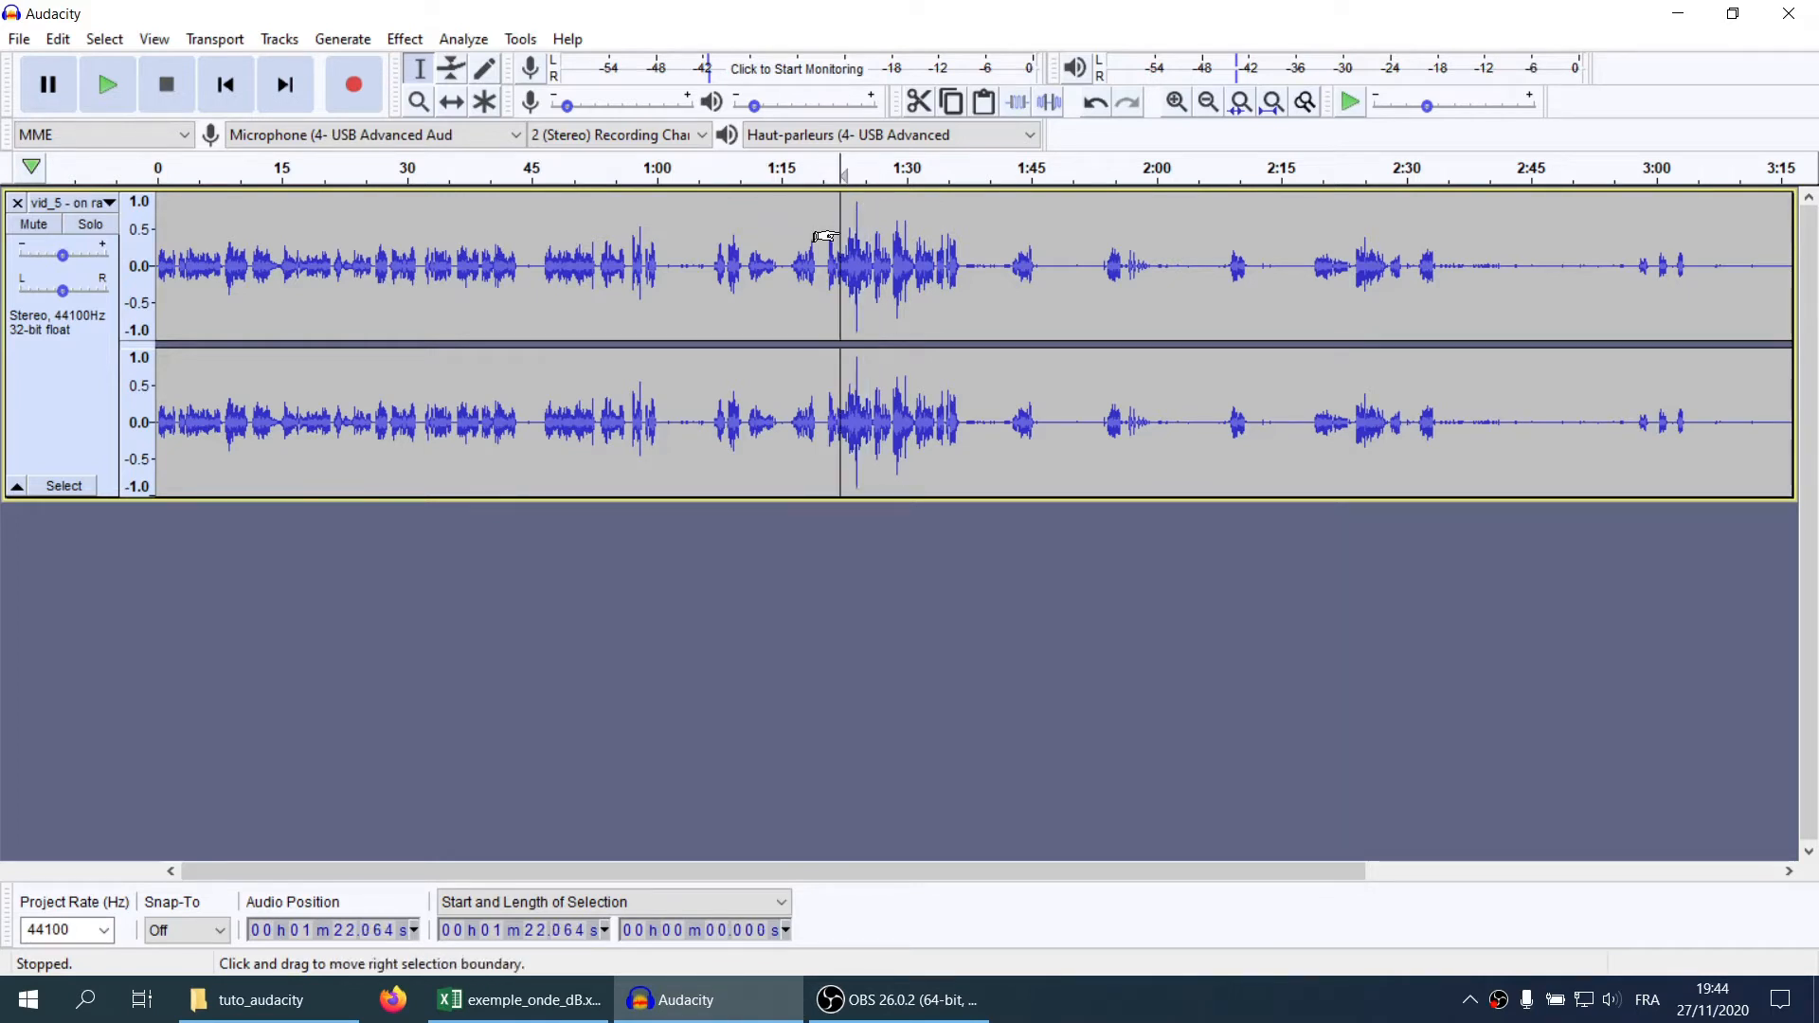
pyautogui.moveTo(852, 226); pyautogui.dragTo(860, 220)
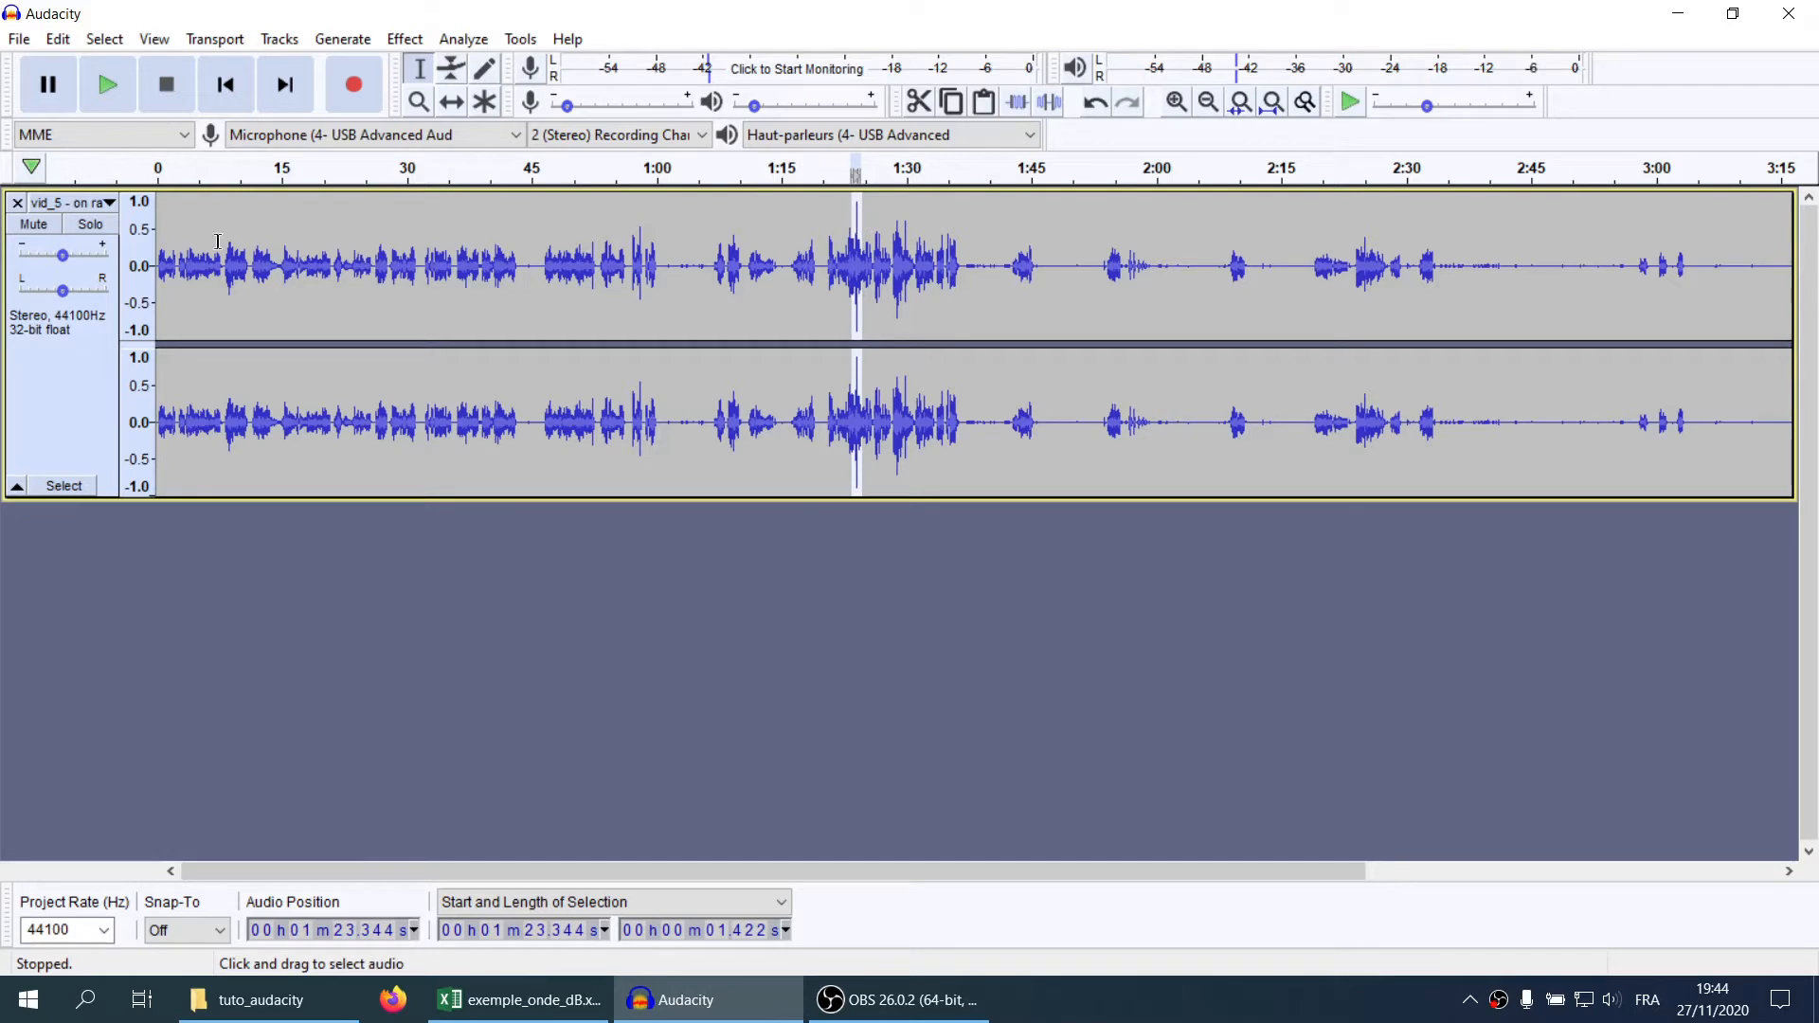
# Highlight about 40 s of audio from 0:01 and about 18 s from 1:20 to compare the quiet and loud passages
pyautogui.moveTo(503, 241); pyautogui.dragTo(167, 244)
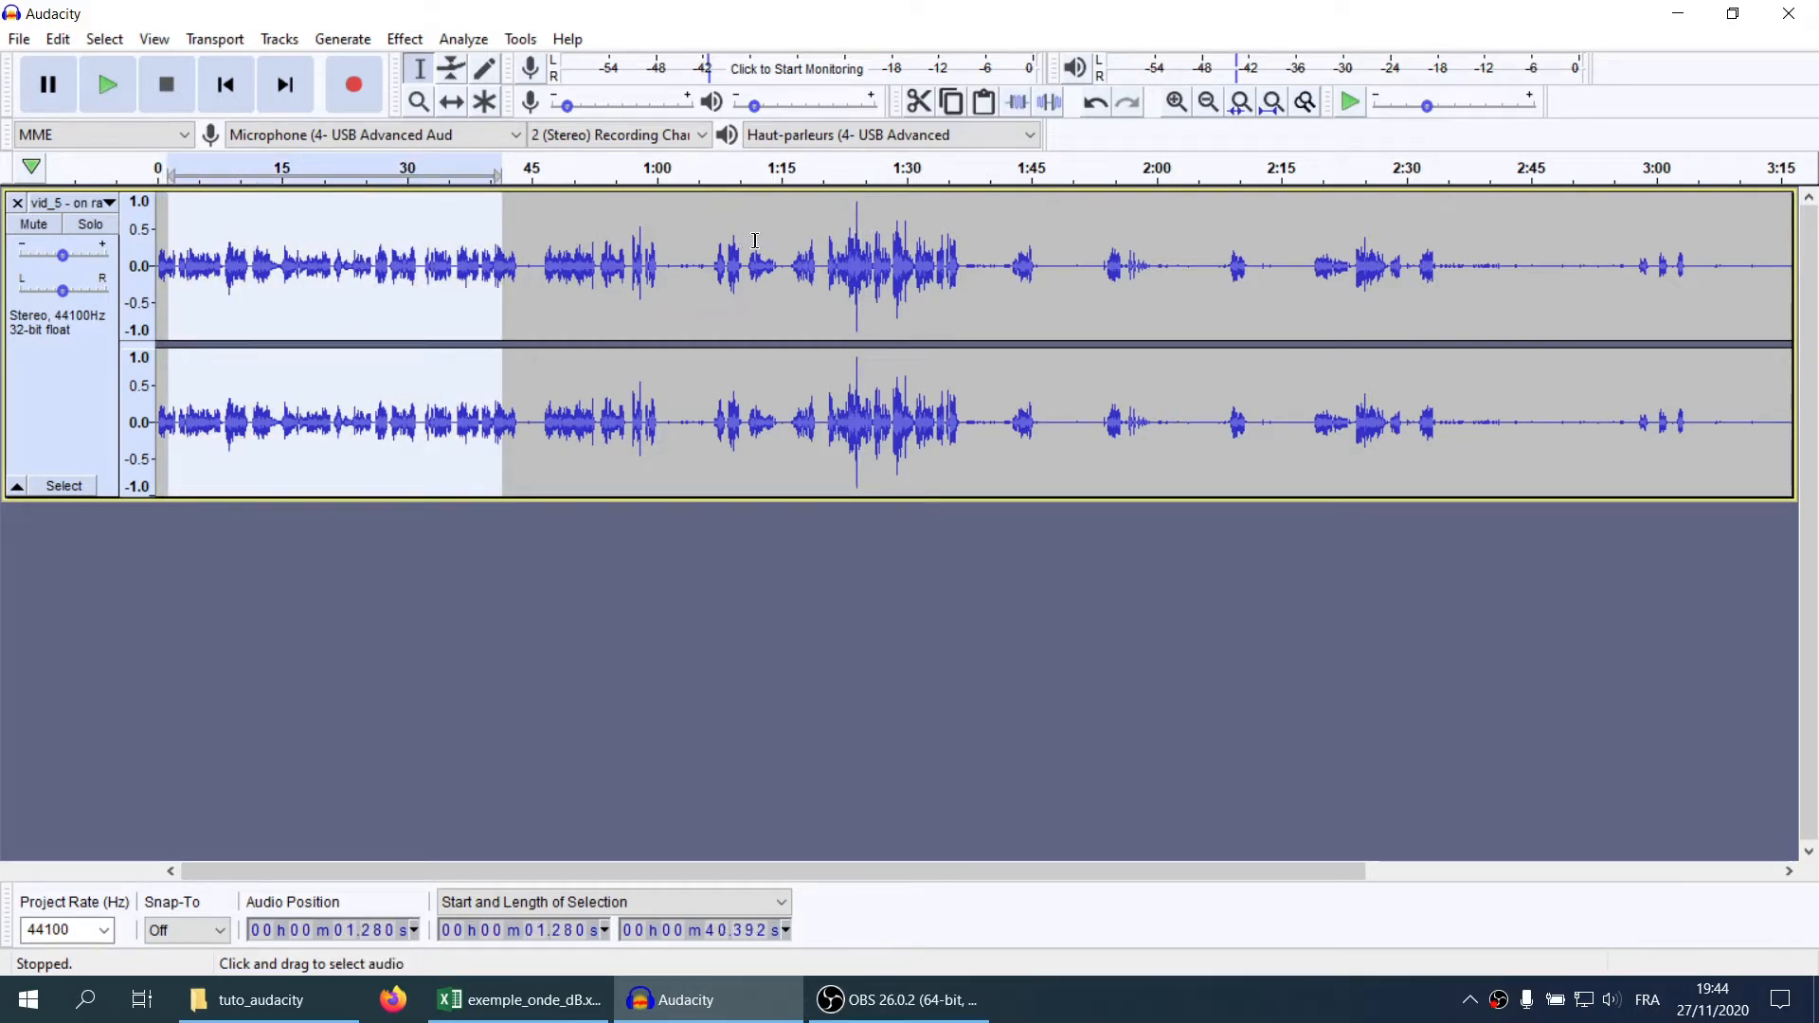
pyautogui.click(697, 275)
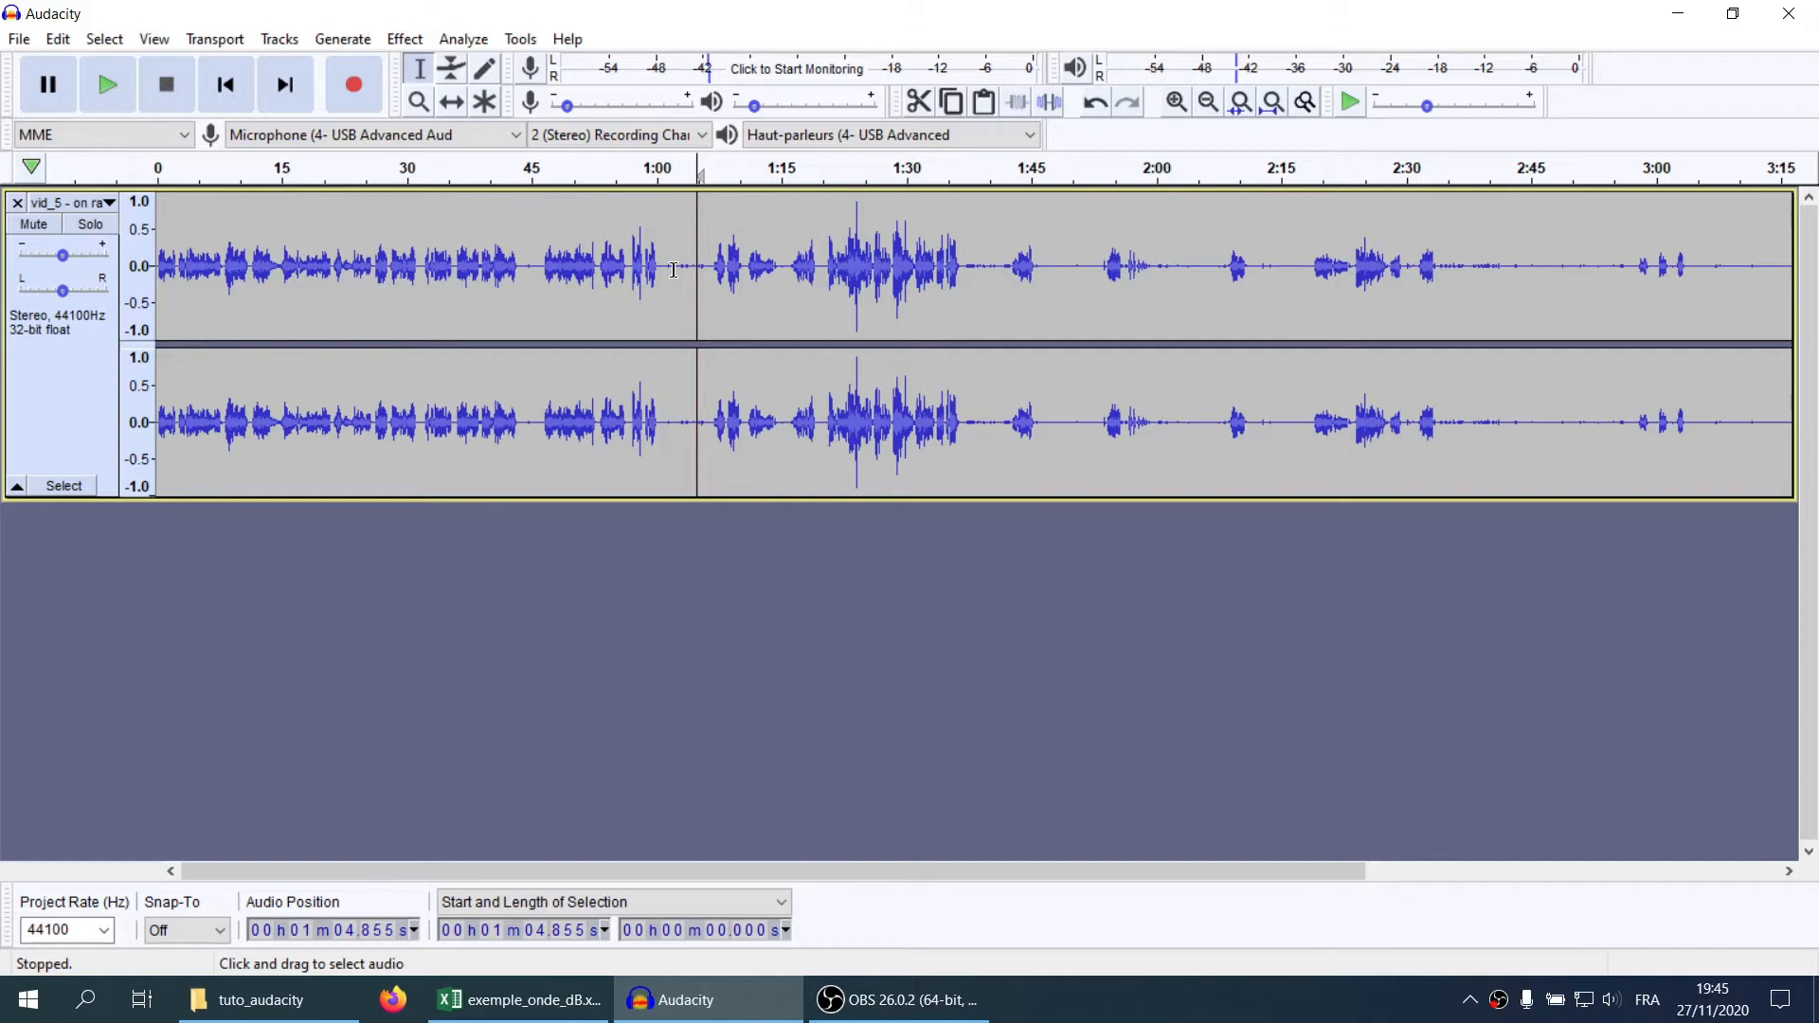
pyautogui.click(822, 232)
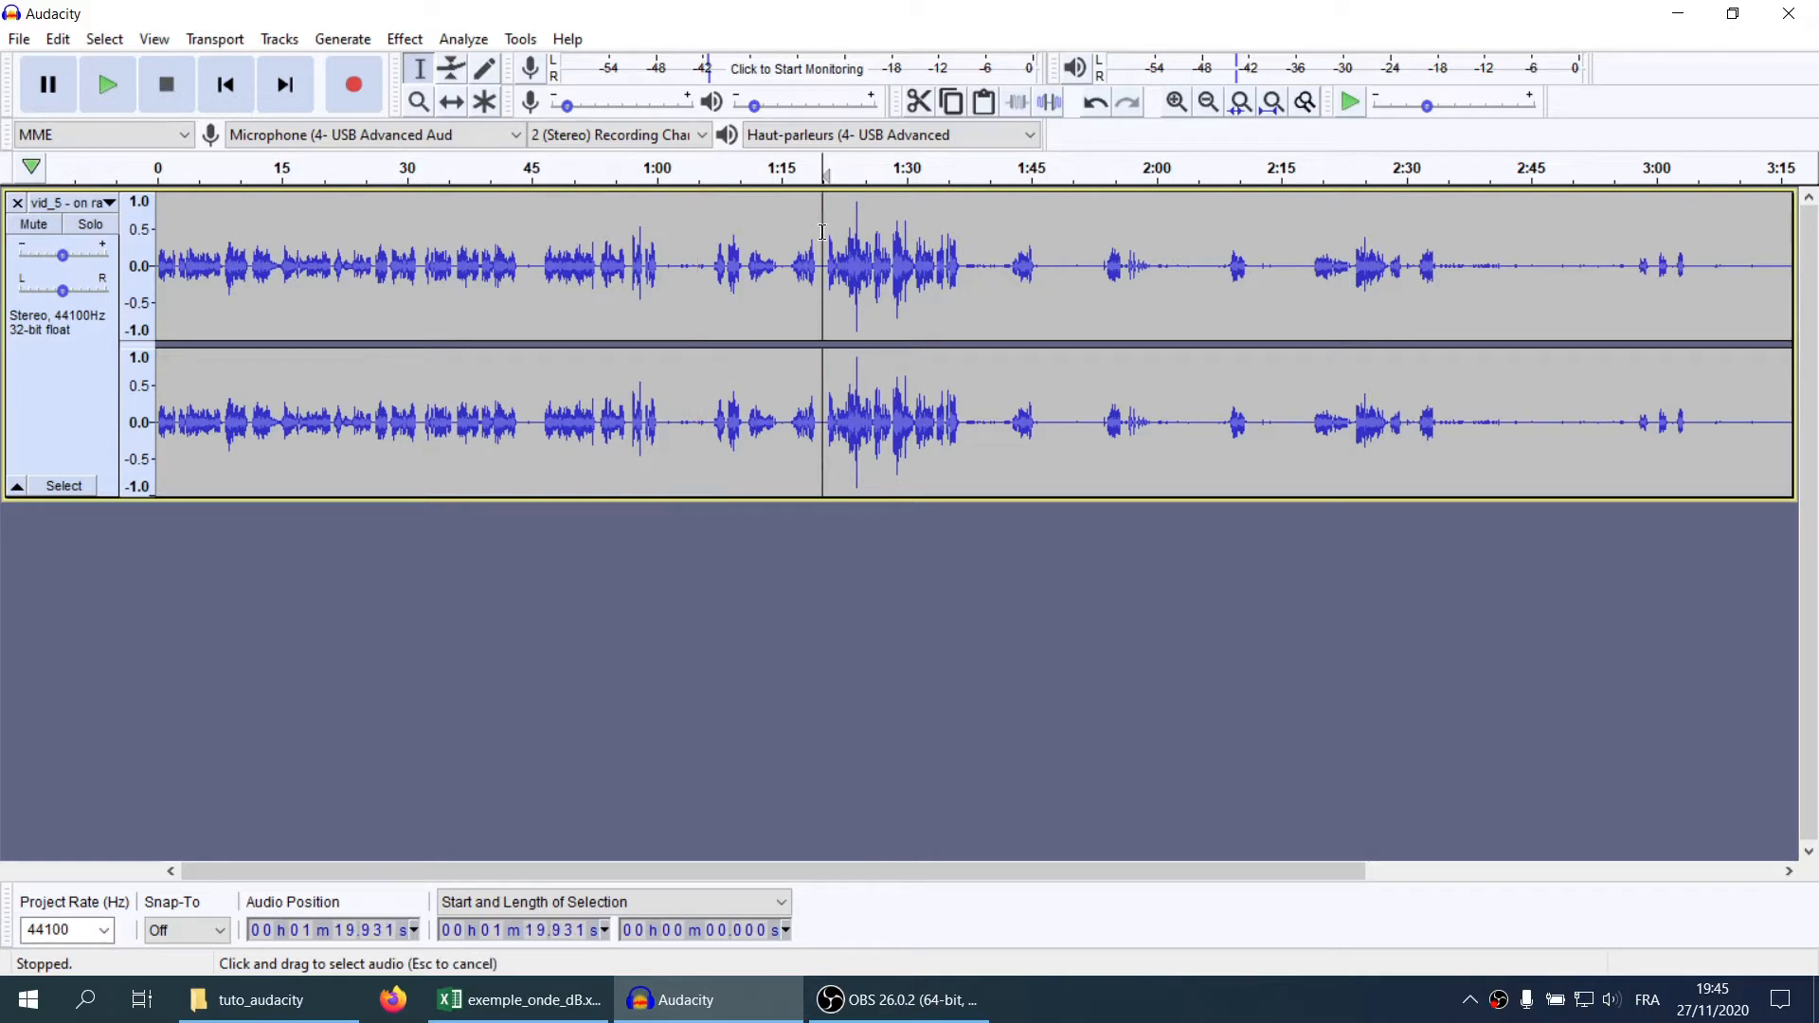
pyautogui.moveTo(823, 232); pyautogui.dragTo(971, 492)
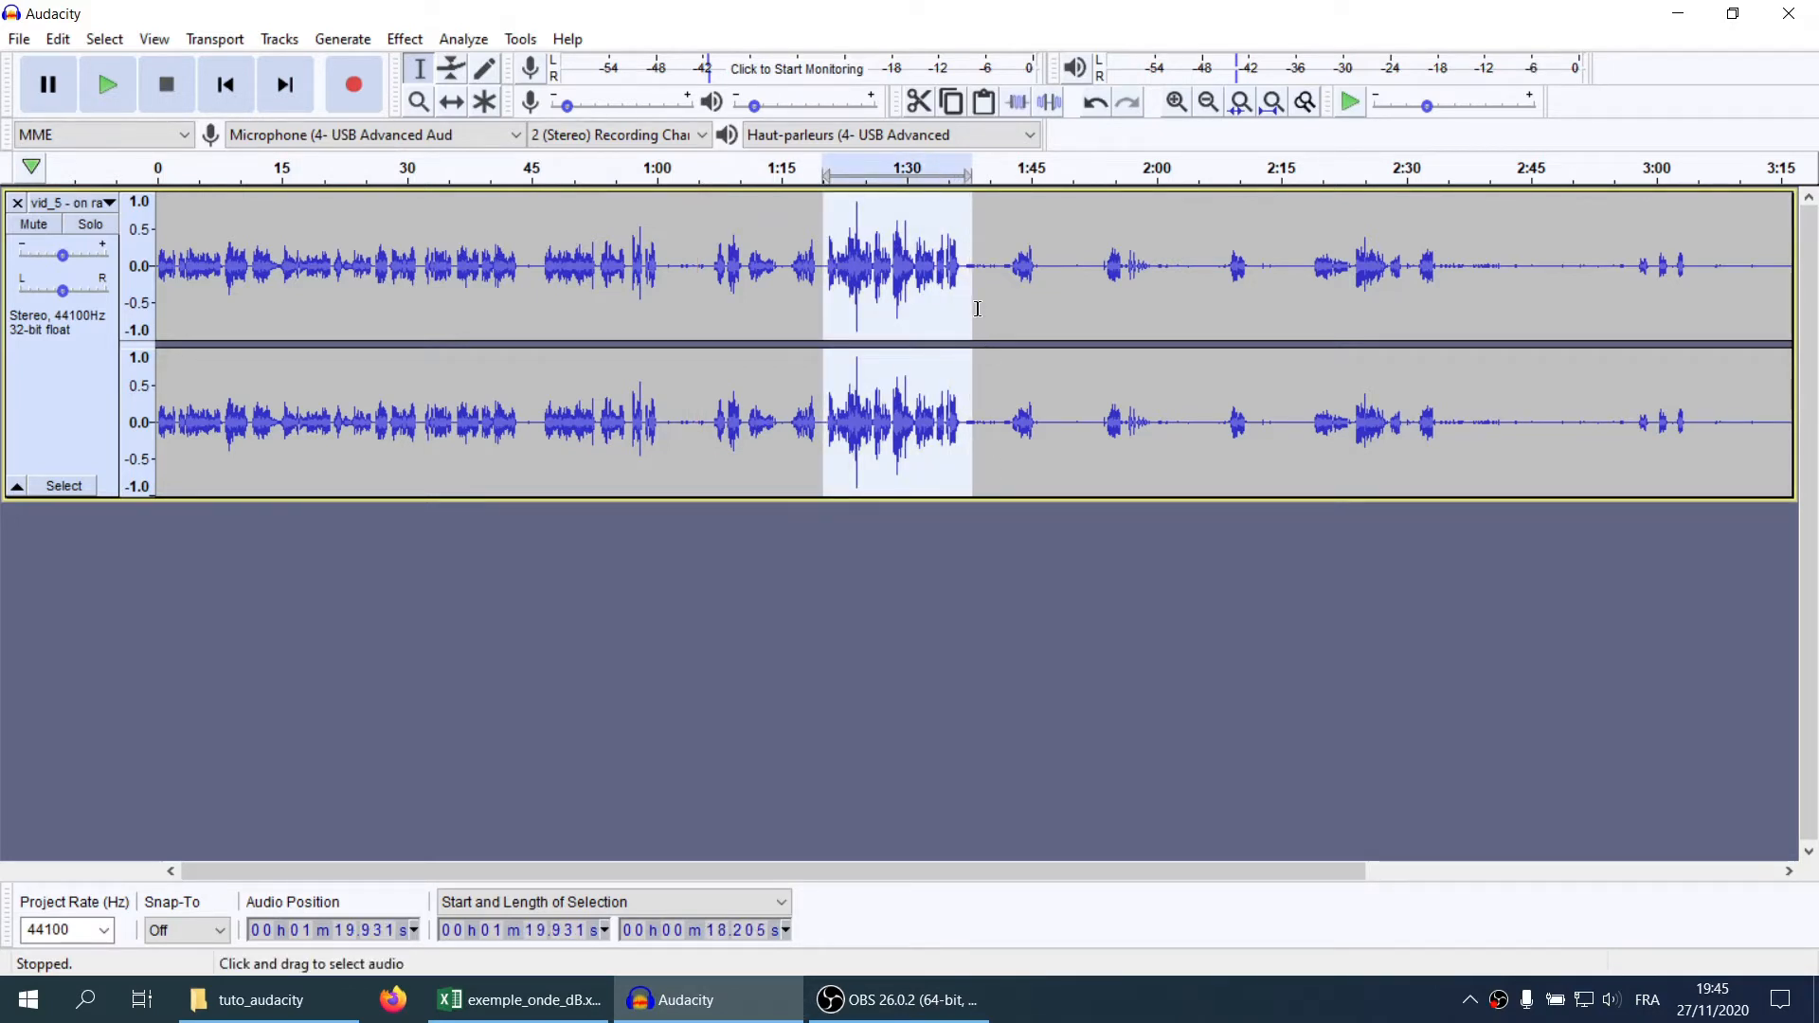
# Compress the entire track with threshold -15 dB, noise floor -40 dB, ratio 2:1, attack 0.20 s, release 1.0 s and no make-up gain
pyautogui.moveTo(681, 210); pyautogui.dragTo(168, 251)
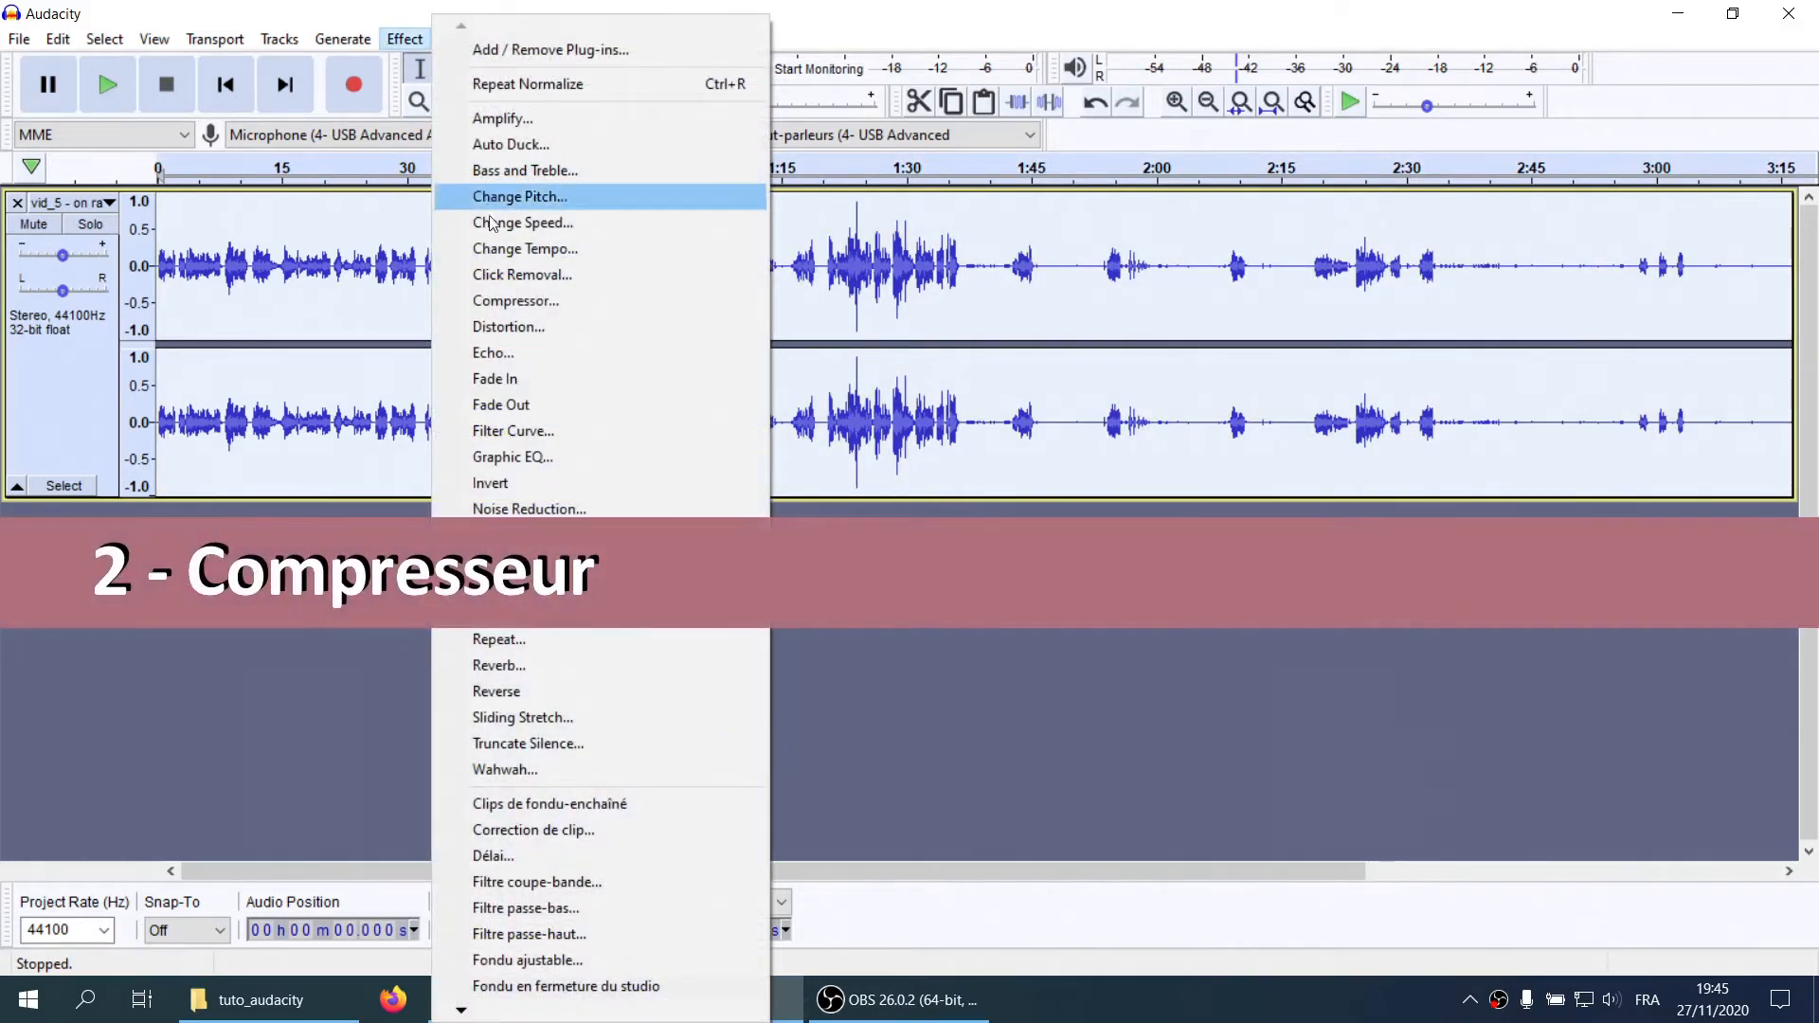
pyautogui.click(505, 304)
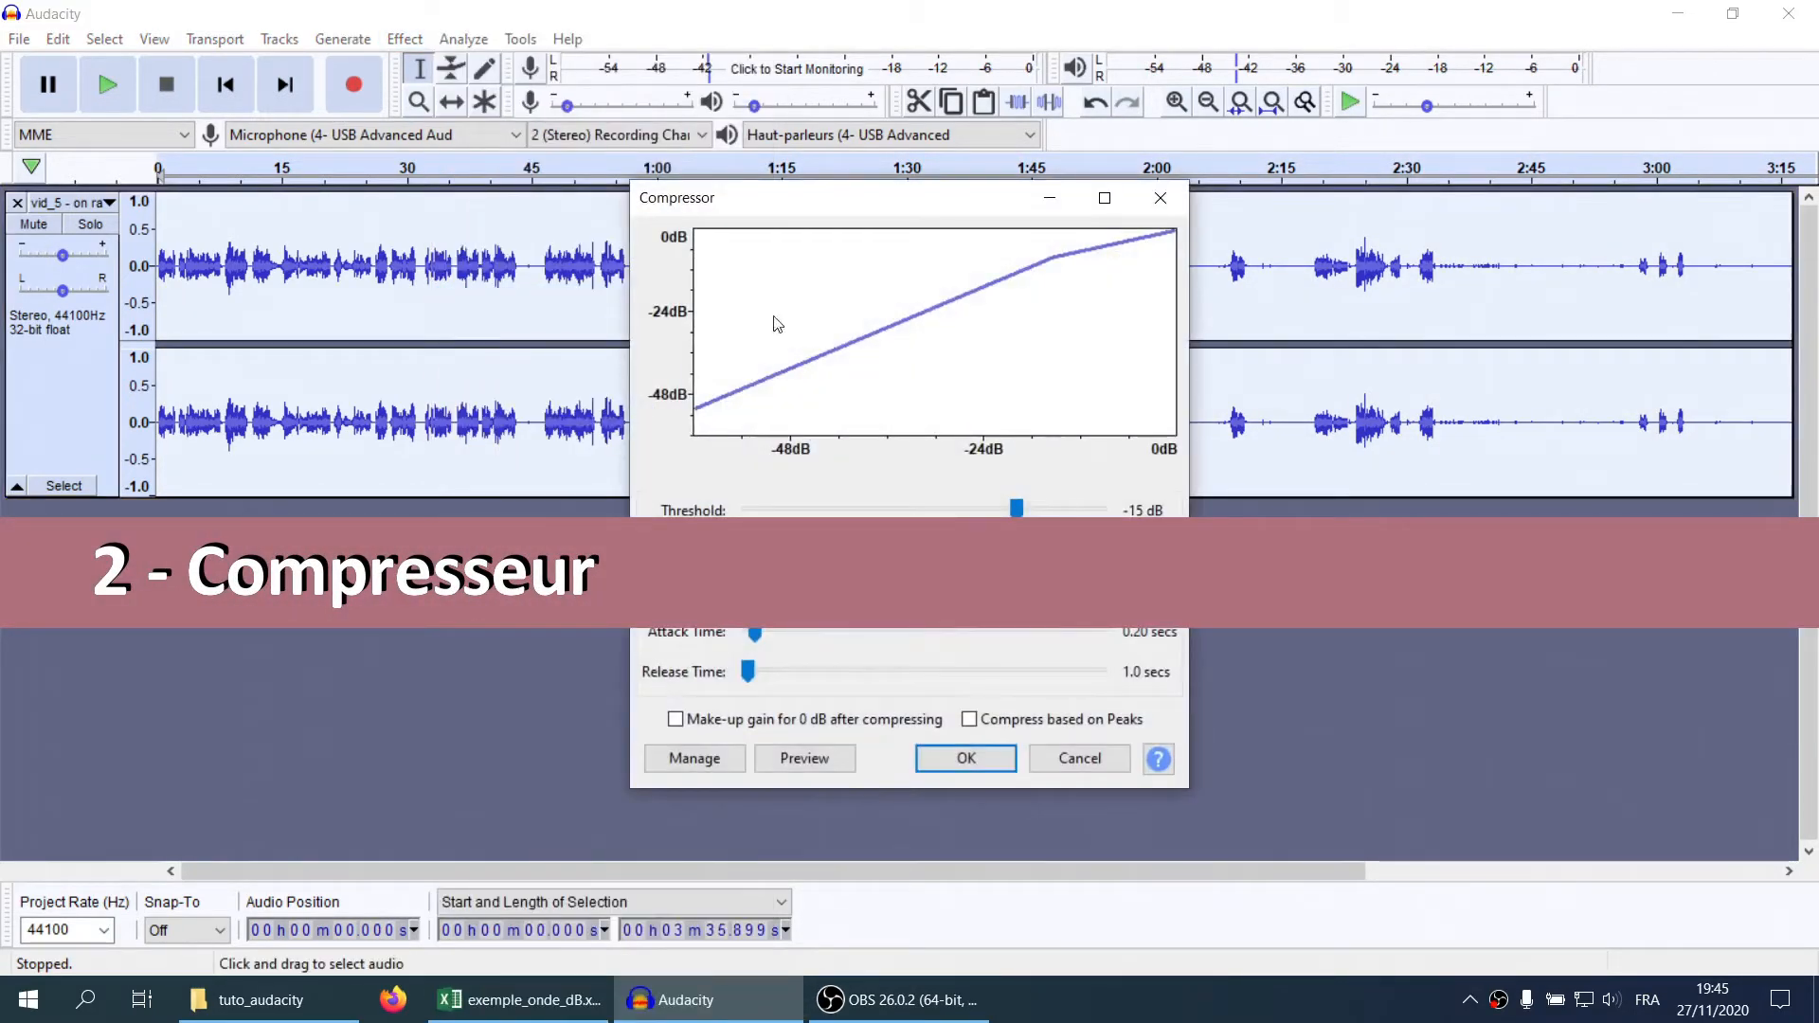
pyautogui.moveTo(899, 212); pyautogui.dragTo(1315, 219)
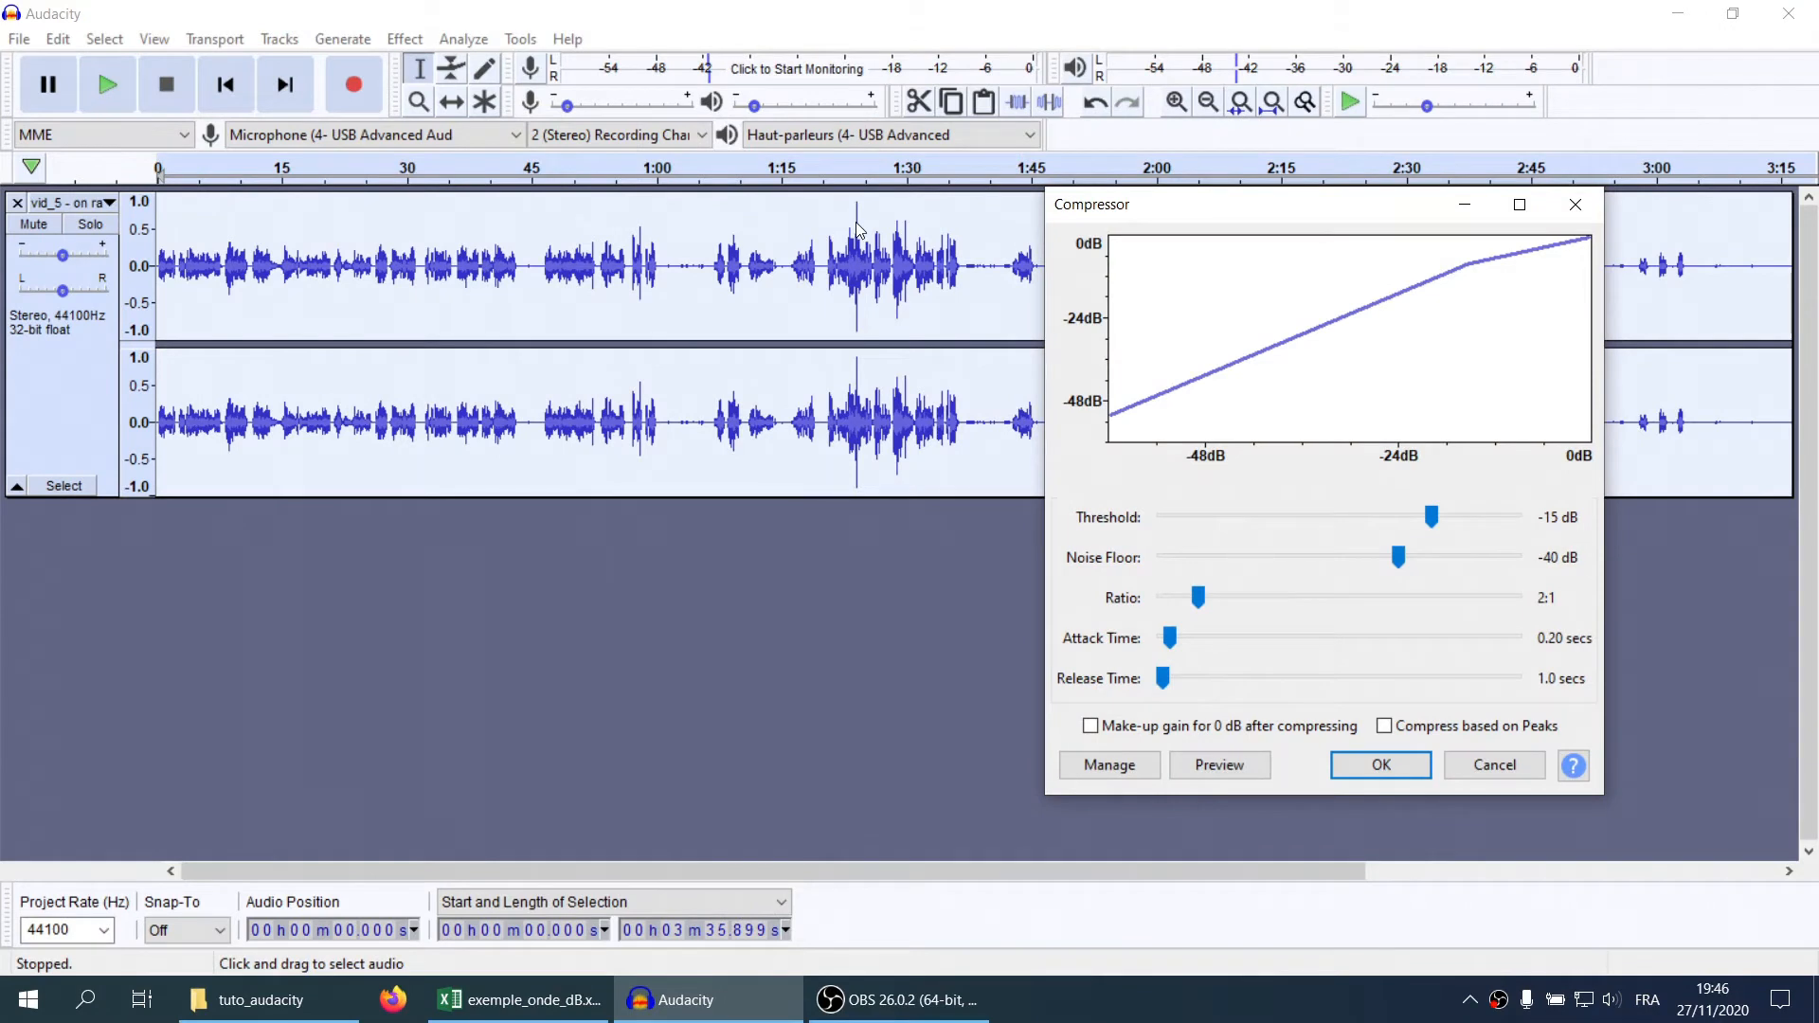
pyautogui.click(1349, 769)
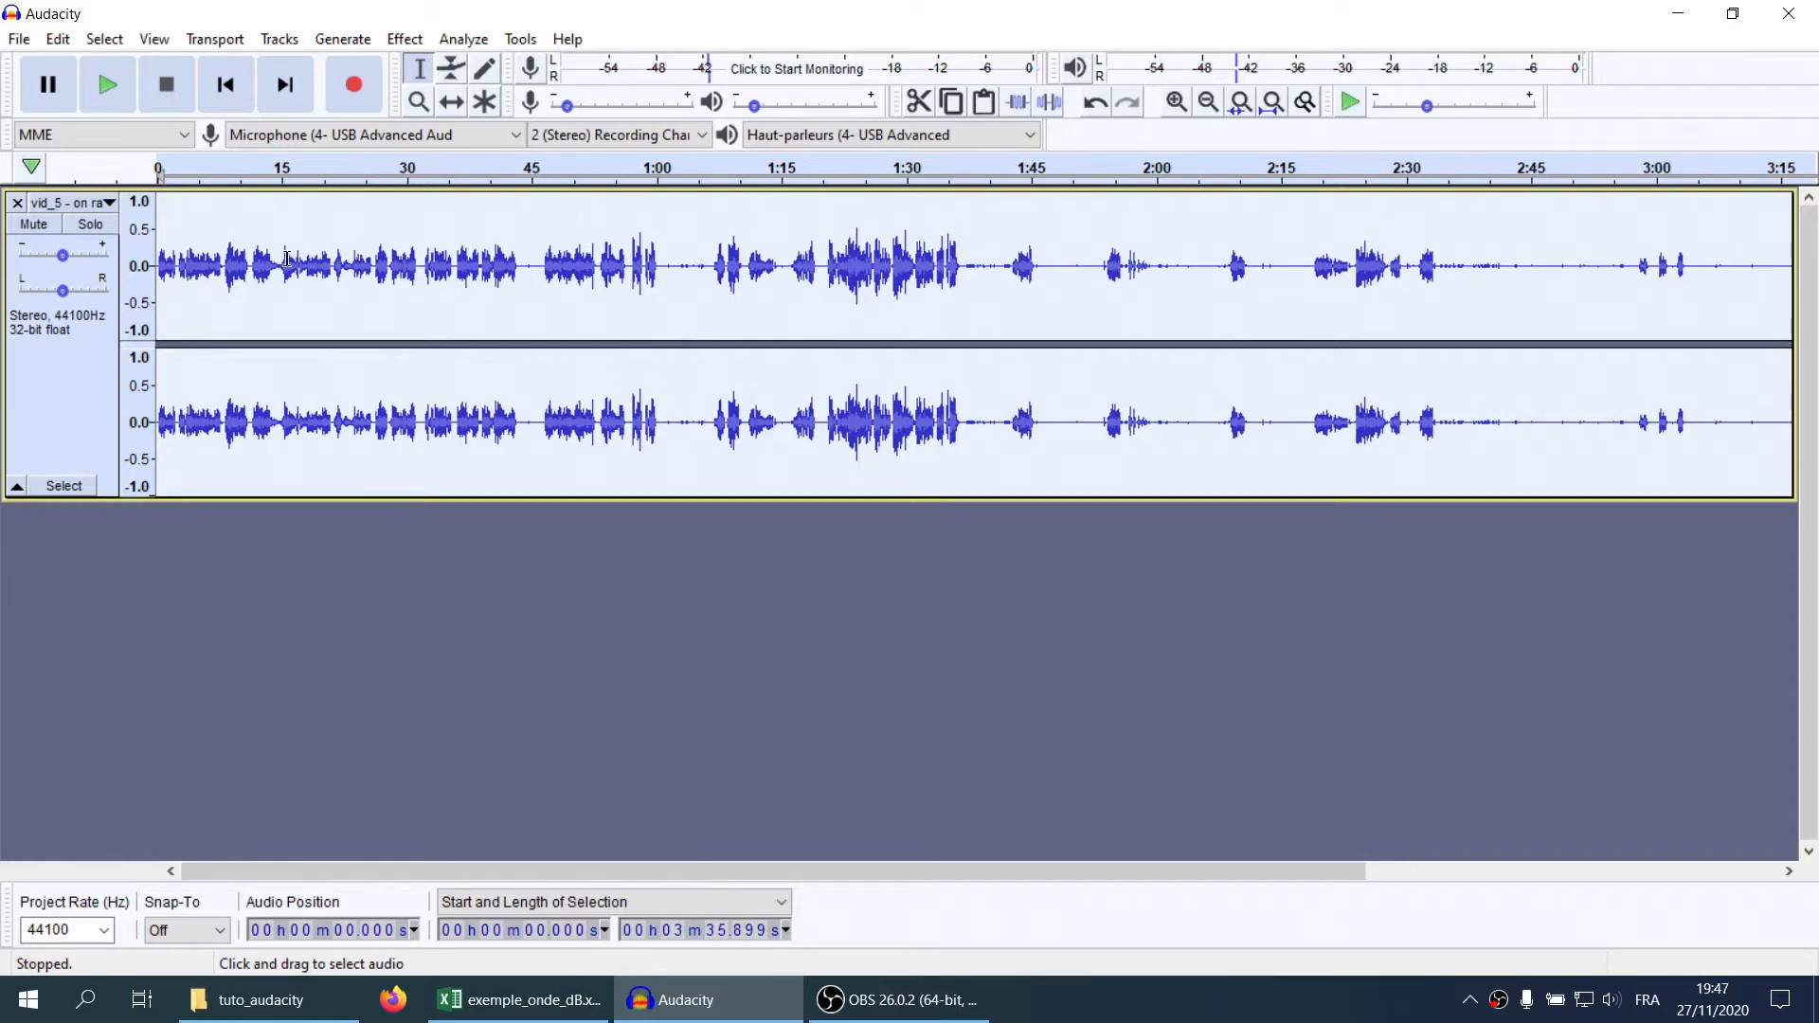
# Normalize the entire compressed track to a peak amplitude of -1.0 dB, with DC offset removal enabled
pyautogui.click(1221, 269)
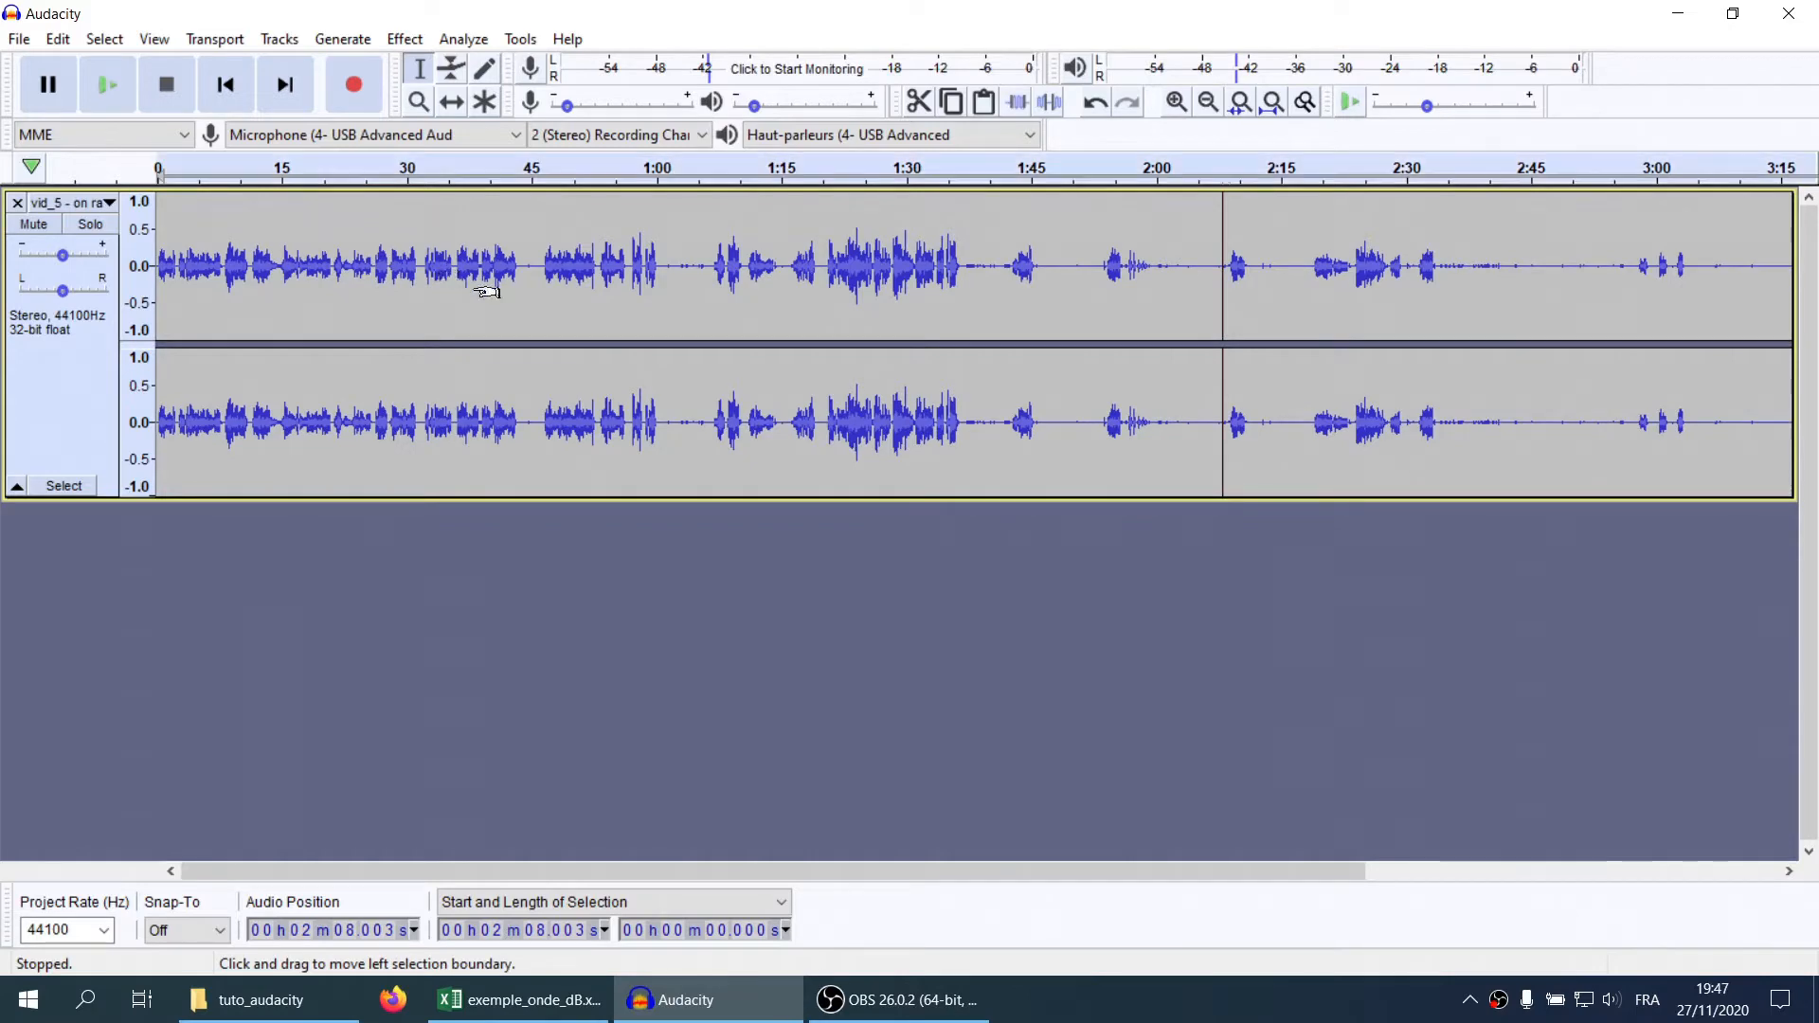
pyautogui.hotkey('ctrl', 'a')
pyautogui.click(426, 41)
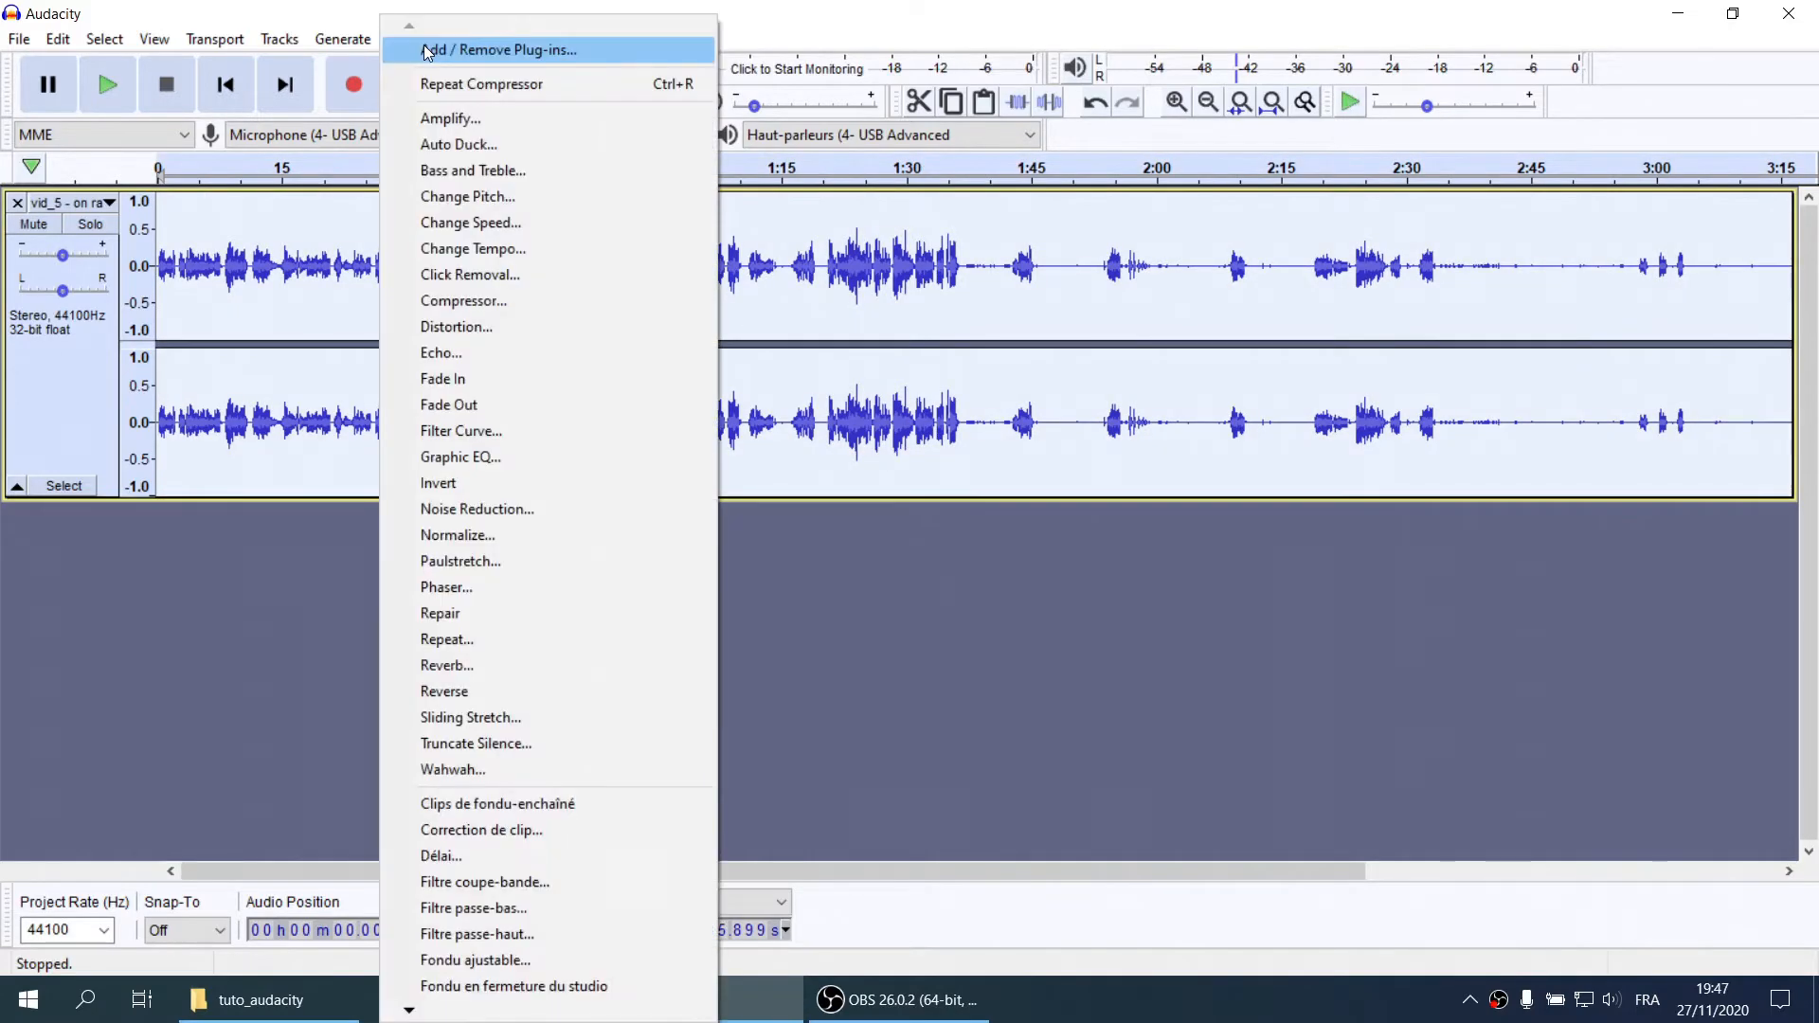
pyautogui.click(556, 536)
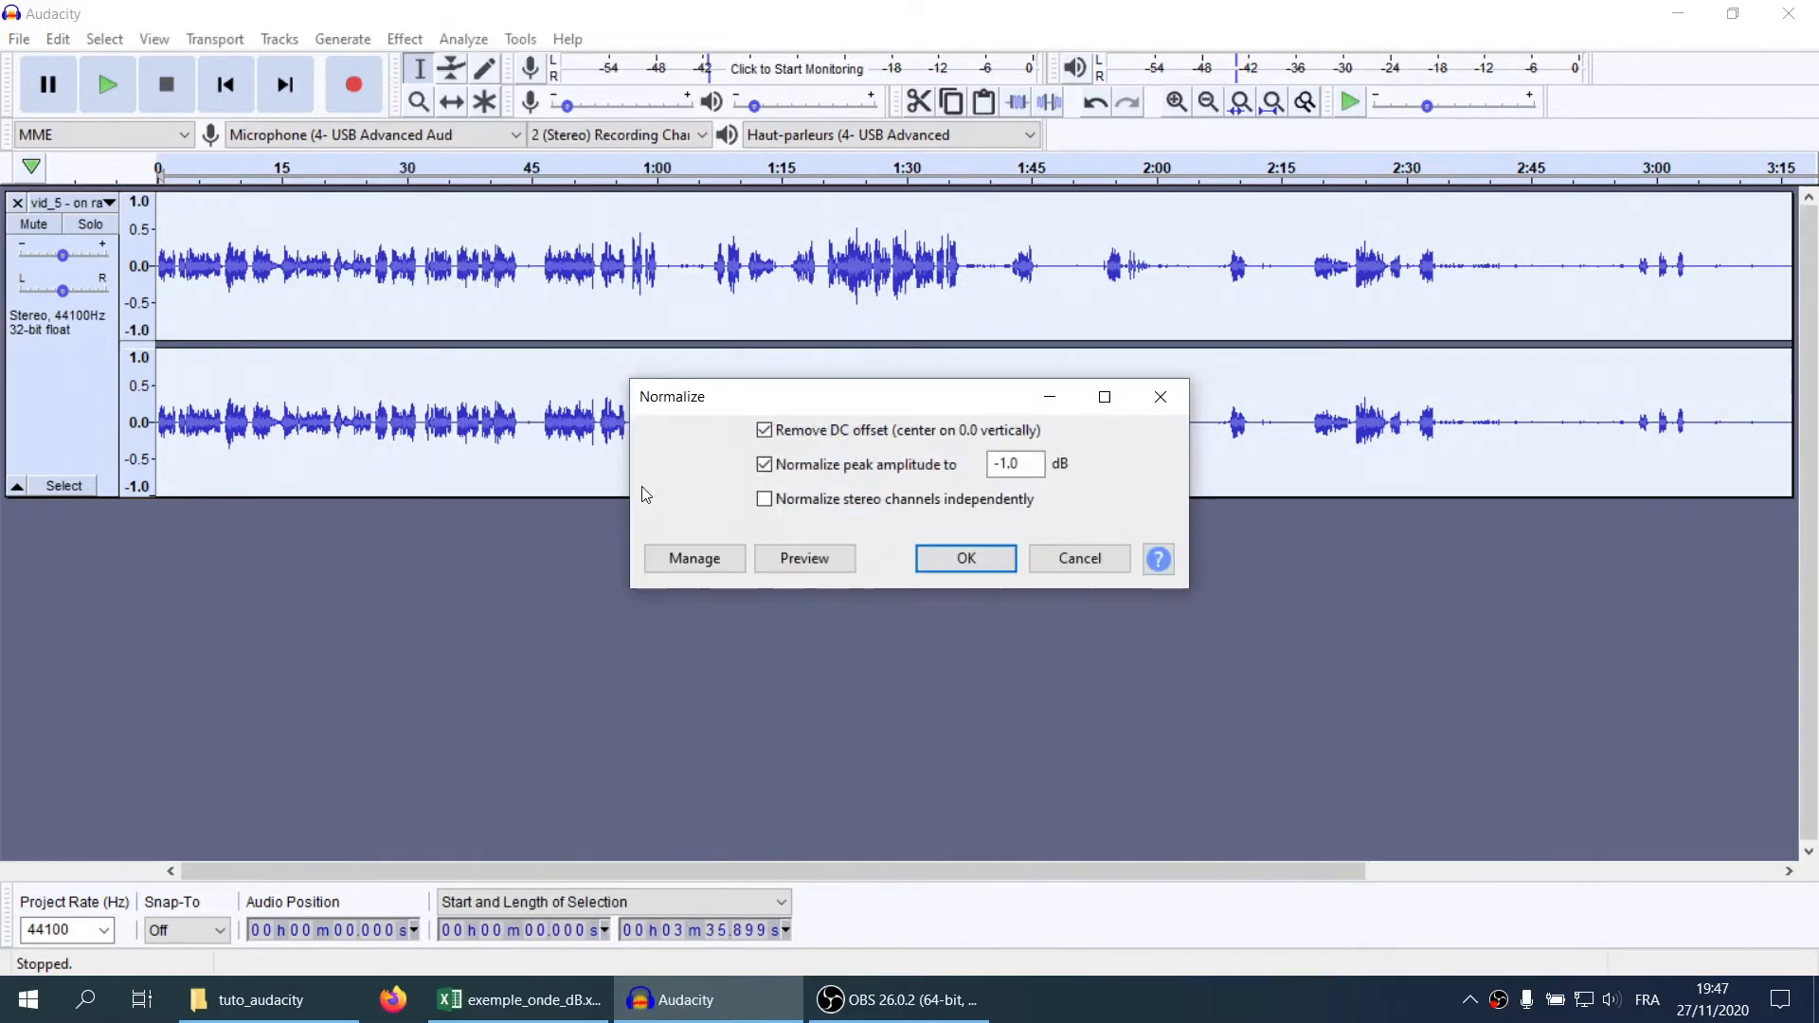
pyautogui.click(934, 557)
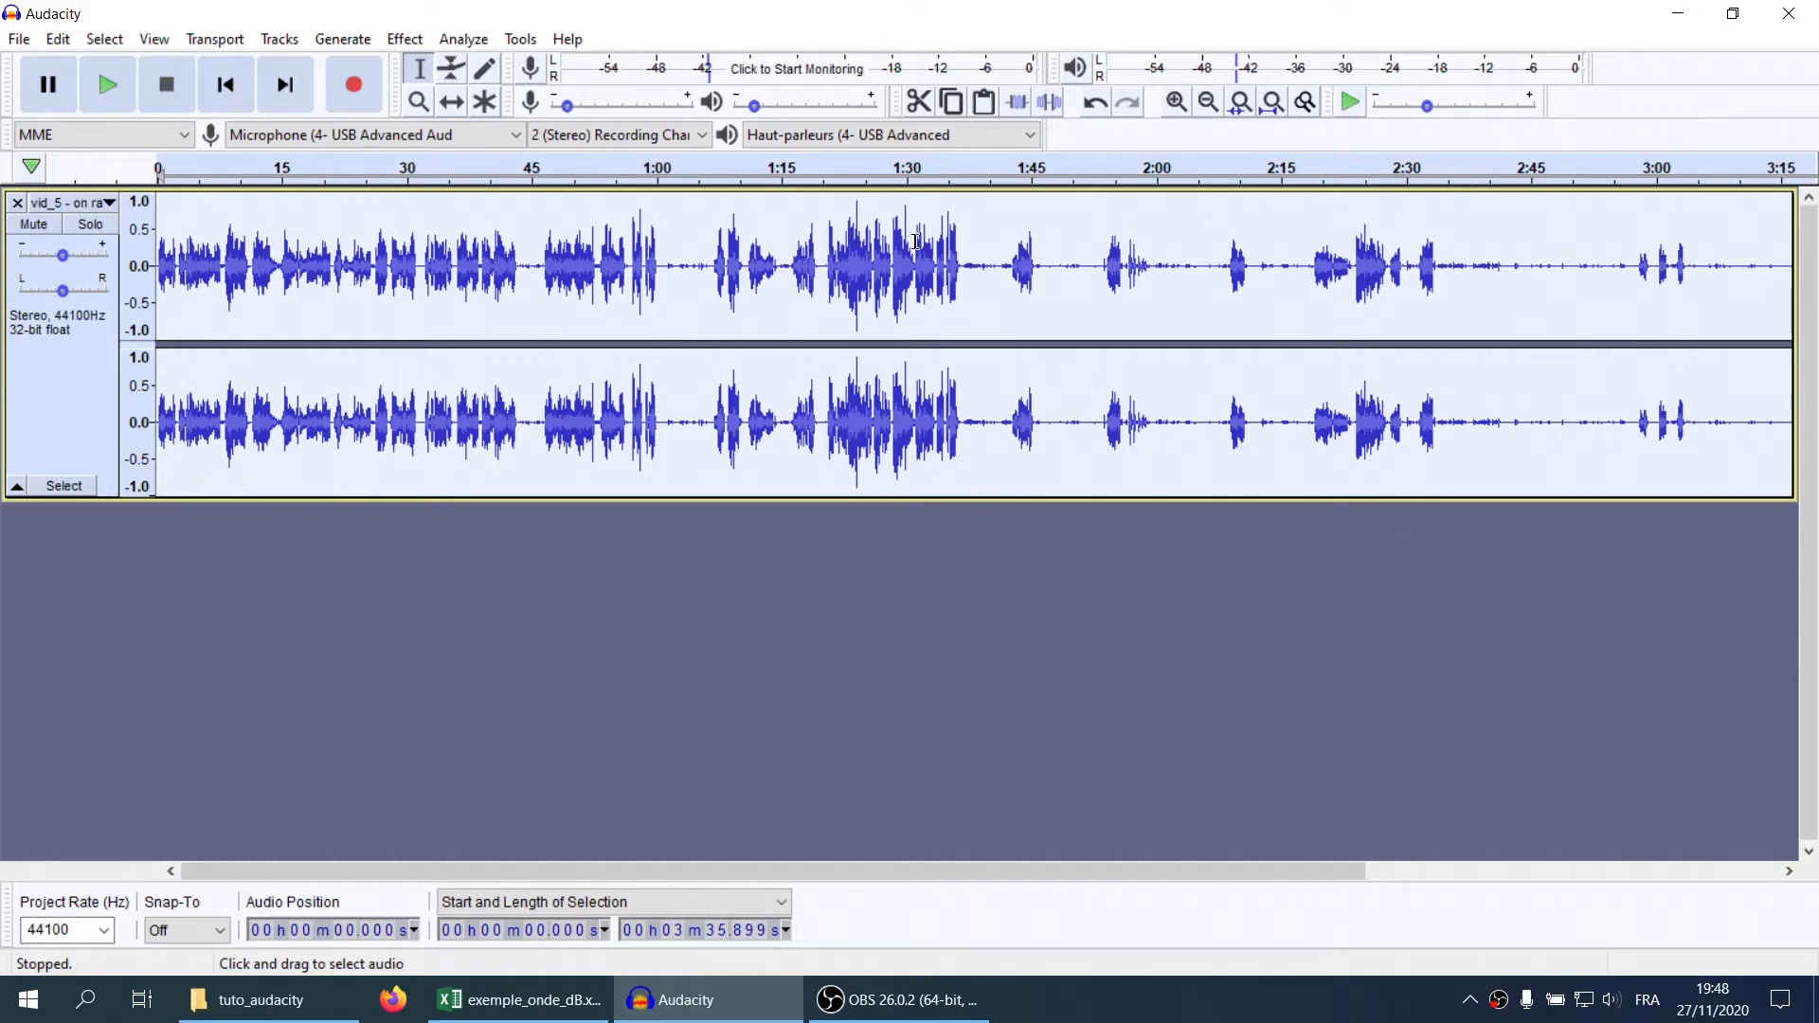
# Examine the loud passage around 1:25 up close, then return to the start of the track and its overview
pyautogui.click(405, 39)
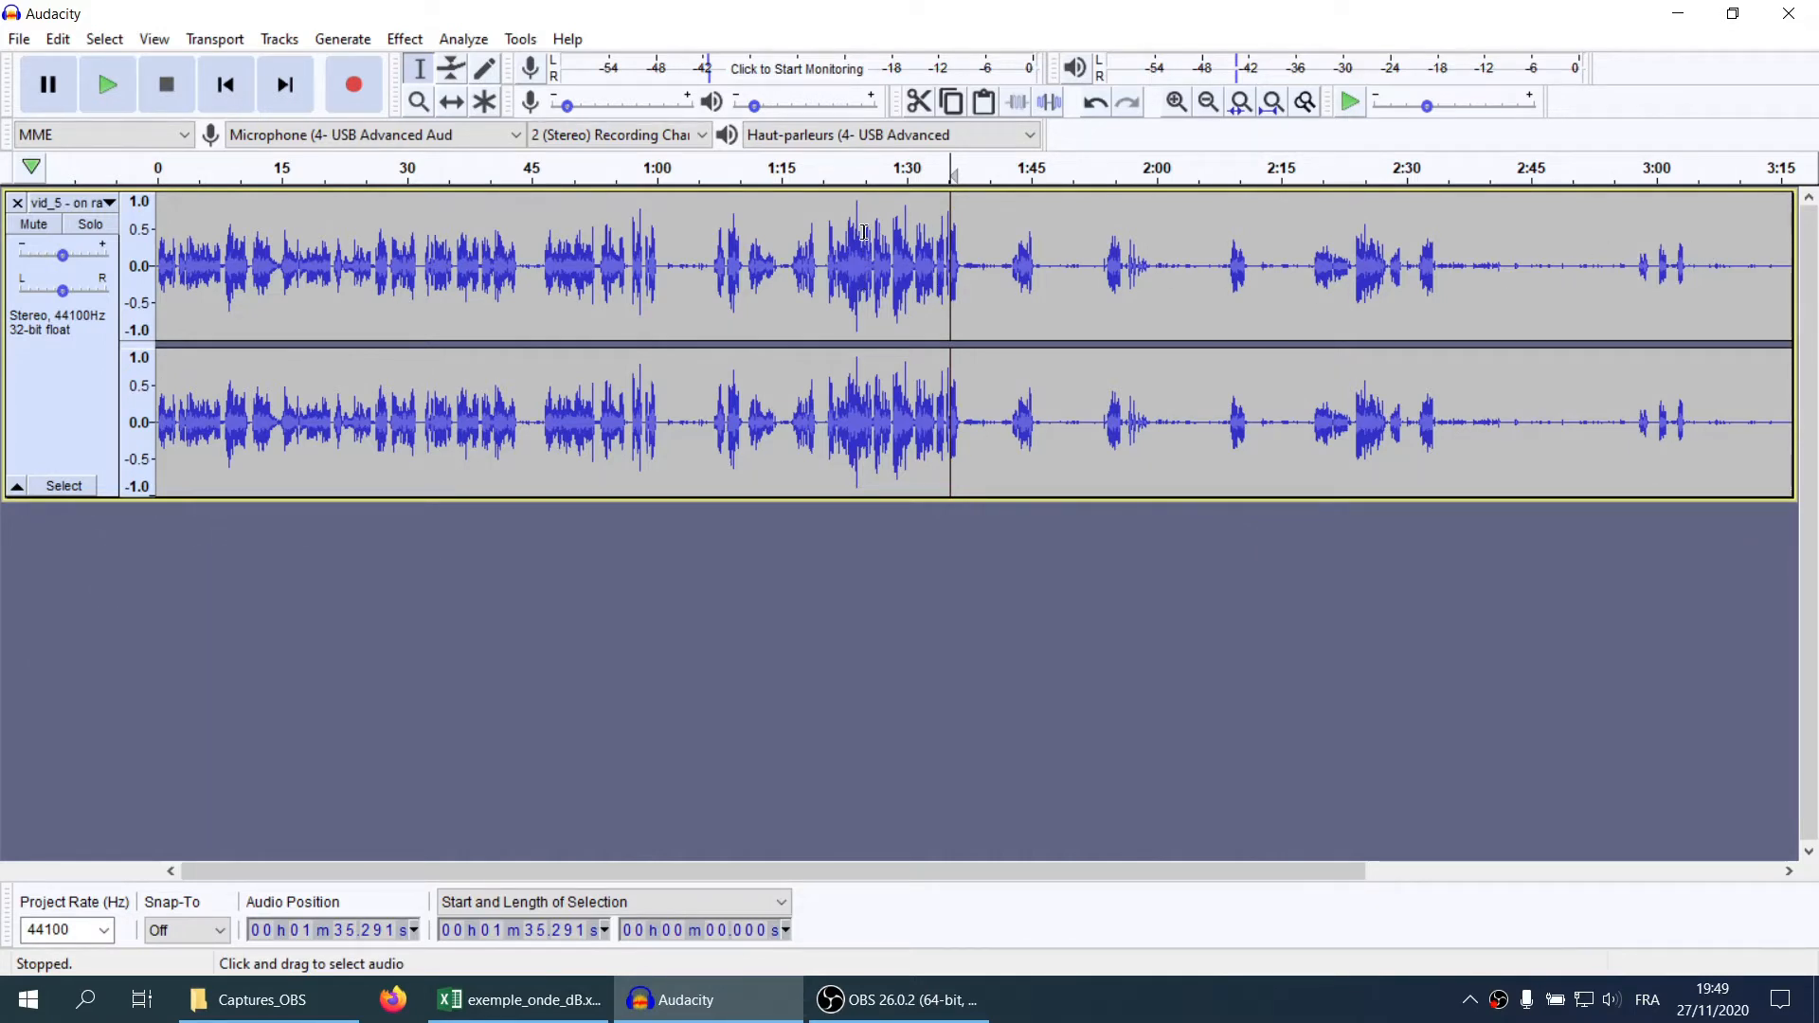
pyautogui.keyDown('ctrl'); pyautogui.scroll(3, 864, 245); pyautogui.keyUp('ctrl')
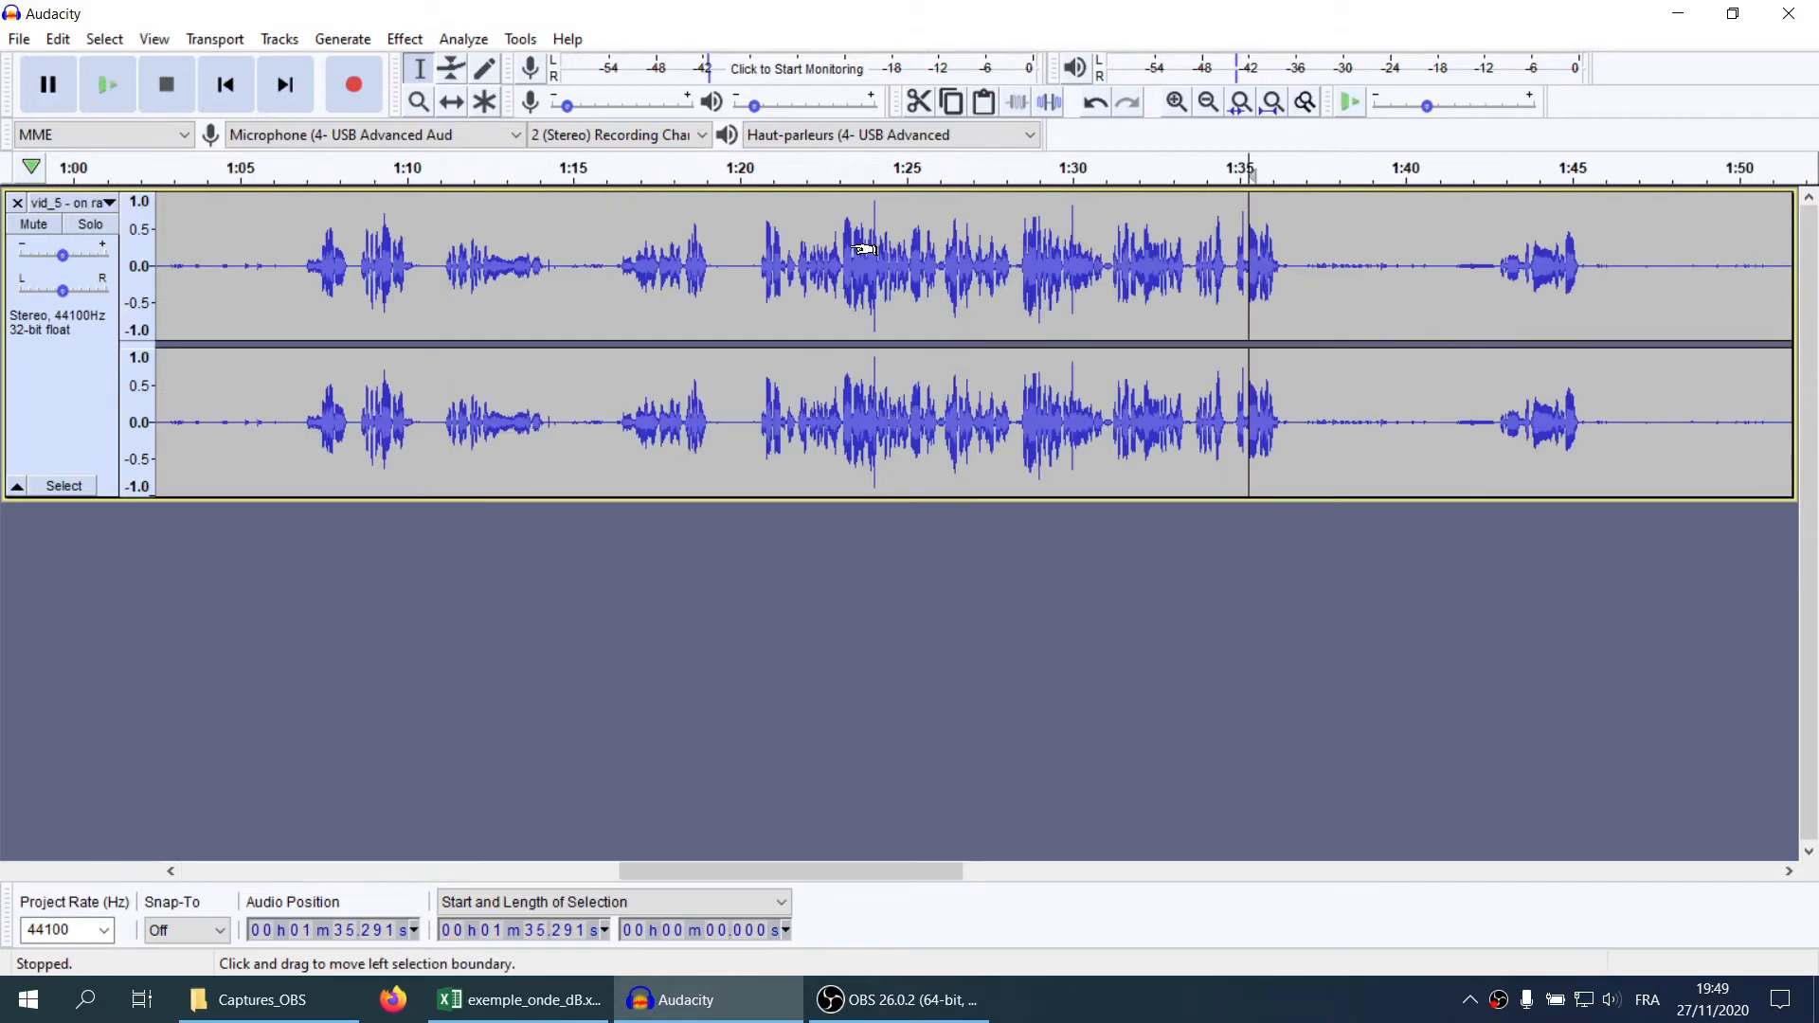
pyautogui.press('Home')
pyautogui.keyDown('ctrl'); pyautogui.scroll(-3, 834, 332); pyautogui.keyUp('ctrl')
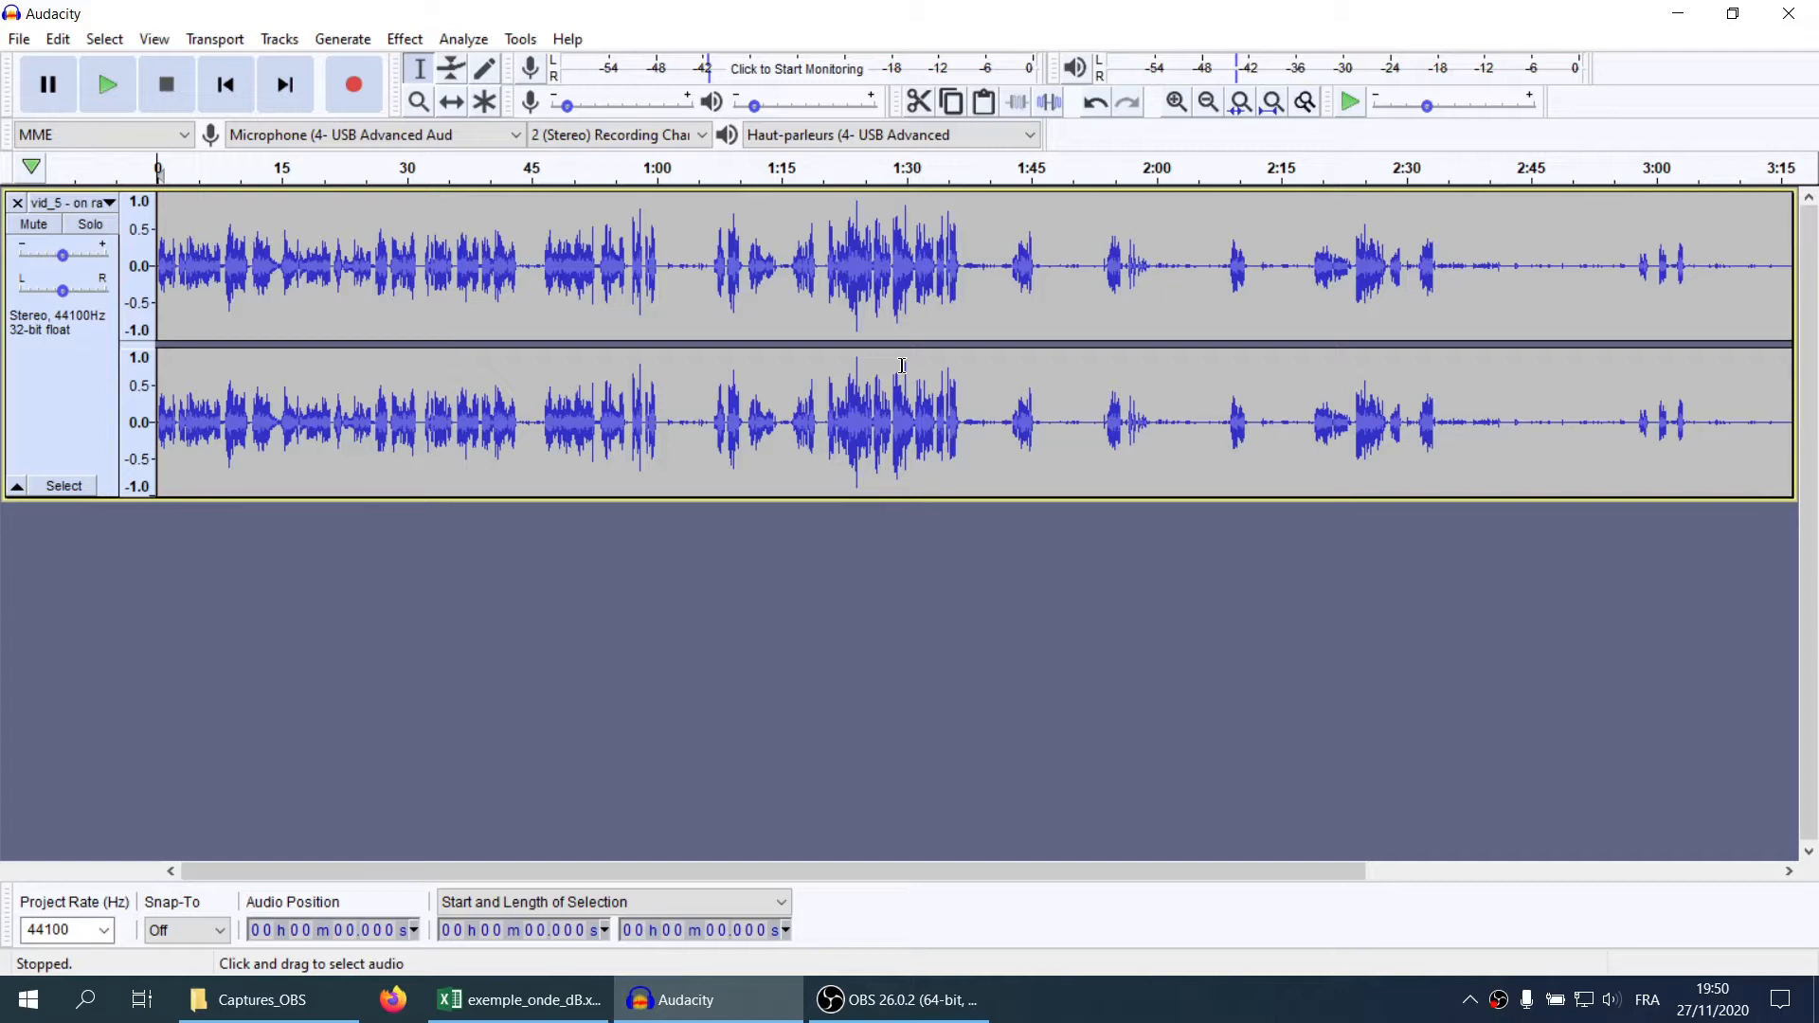
pyautogui.click(461, 39)
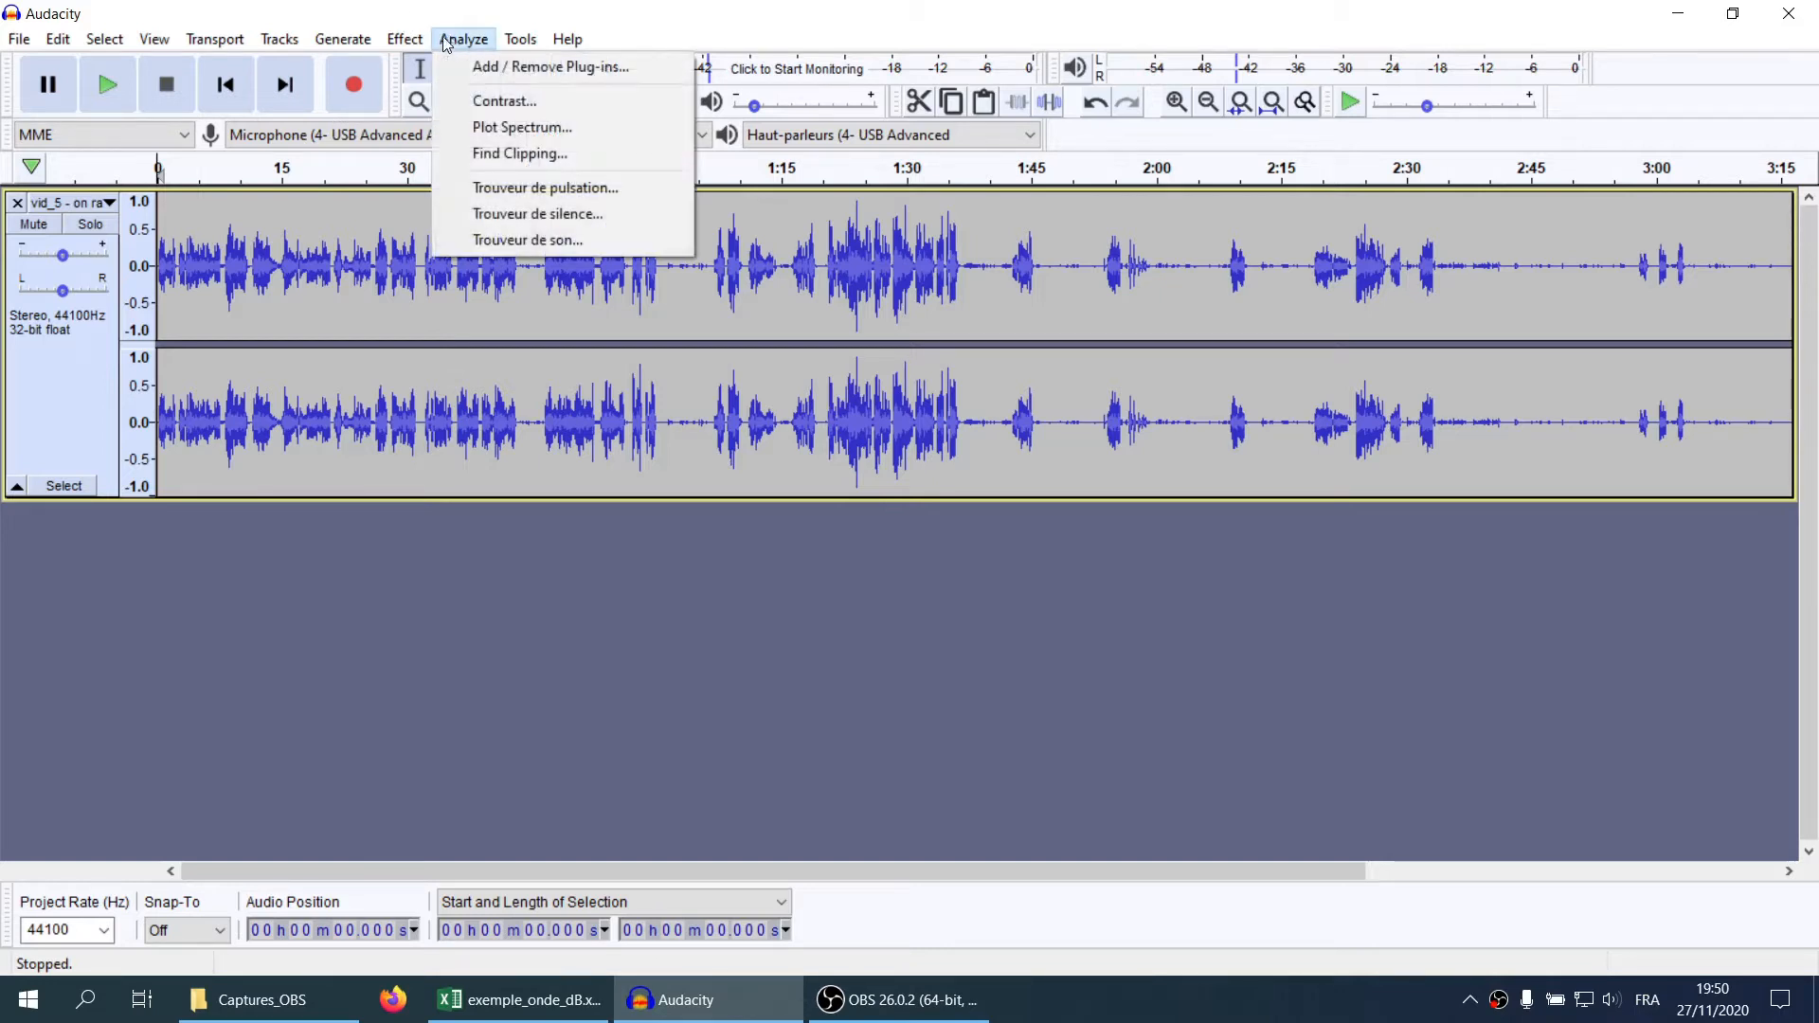
pyautogui.moveTo(405, 39)
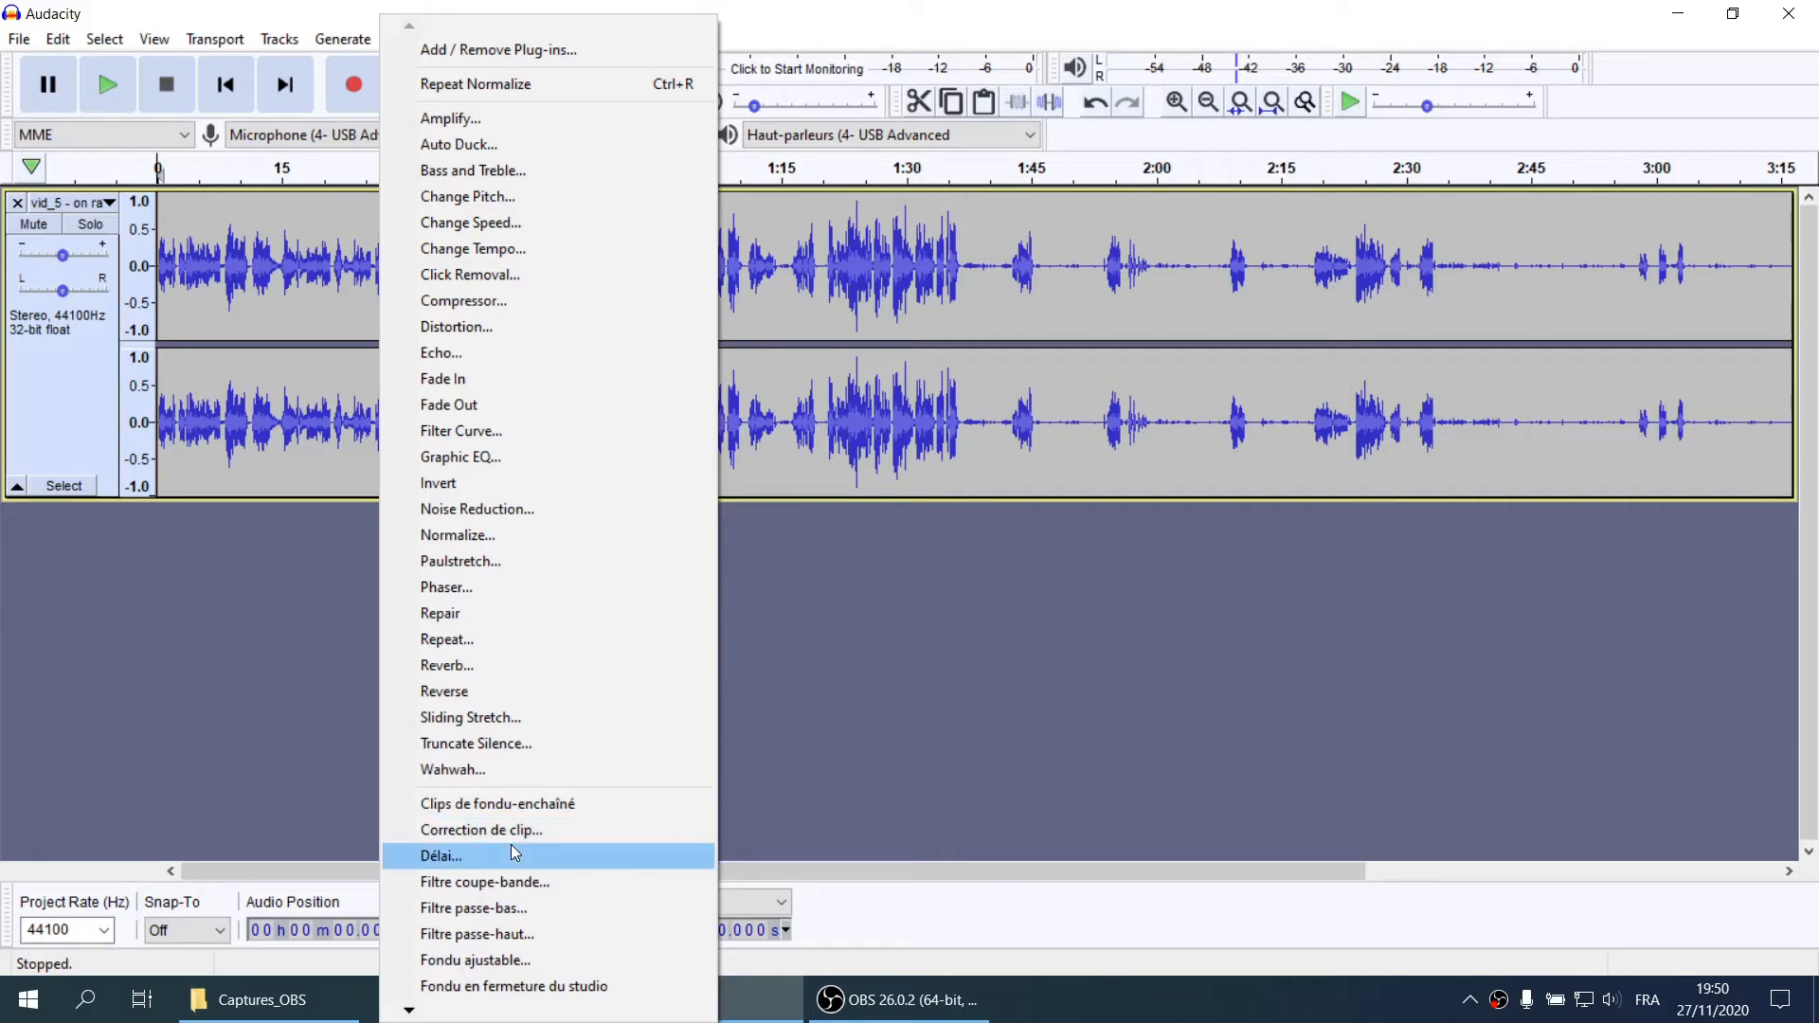
pyautogui.scroll(-4, 510, 844)
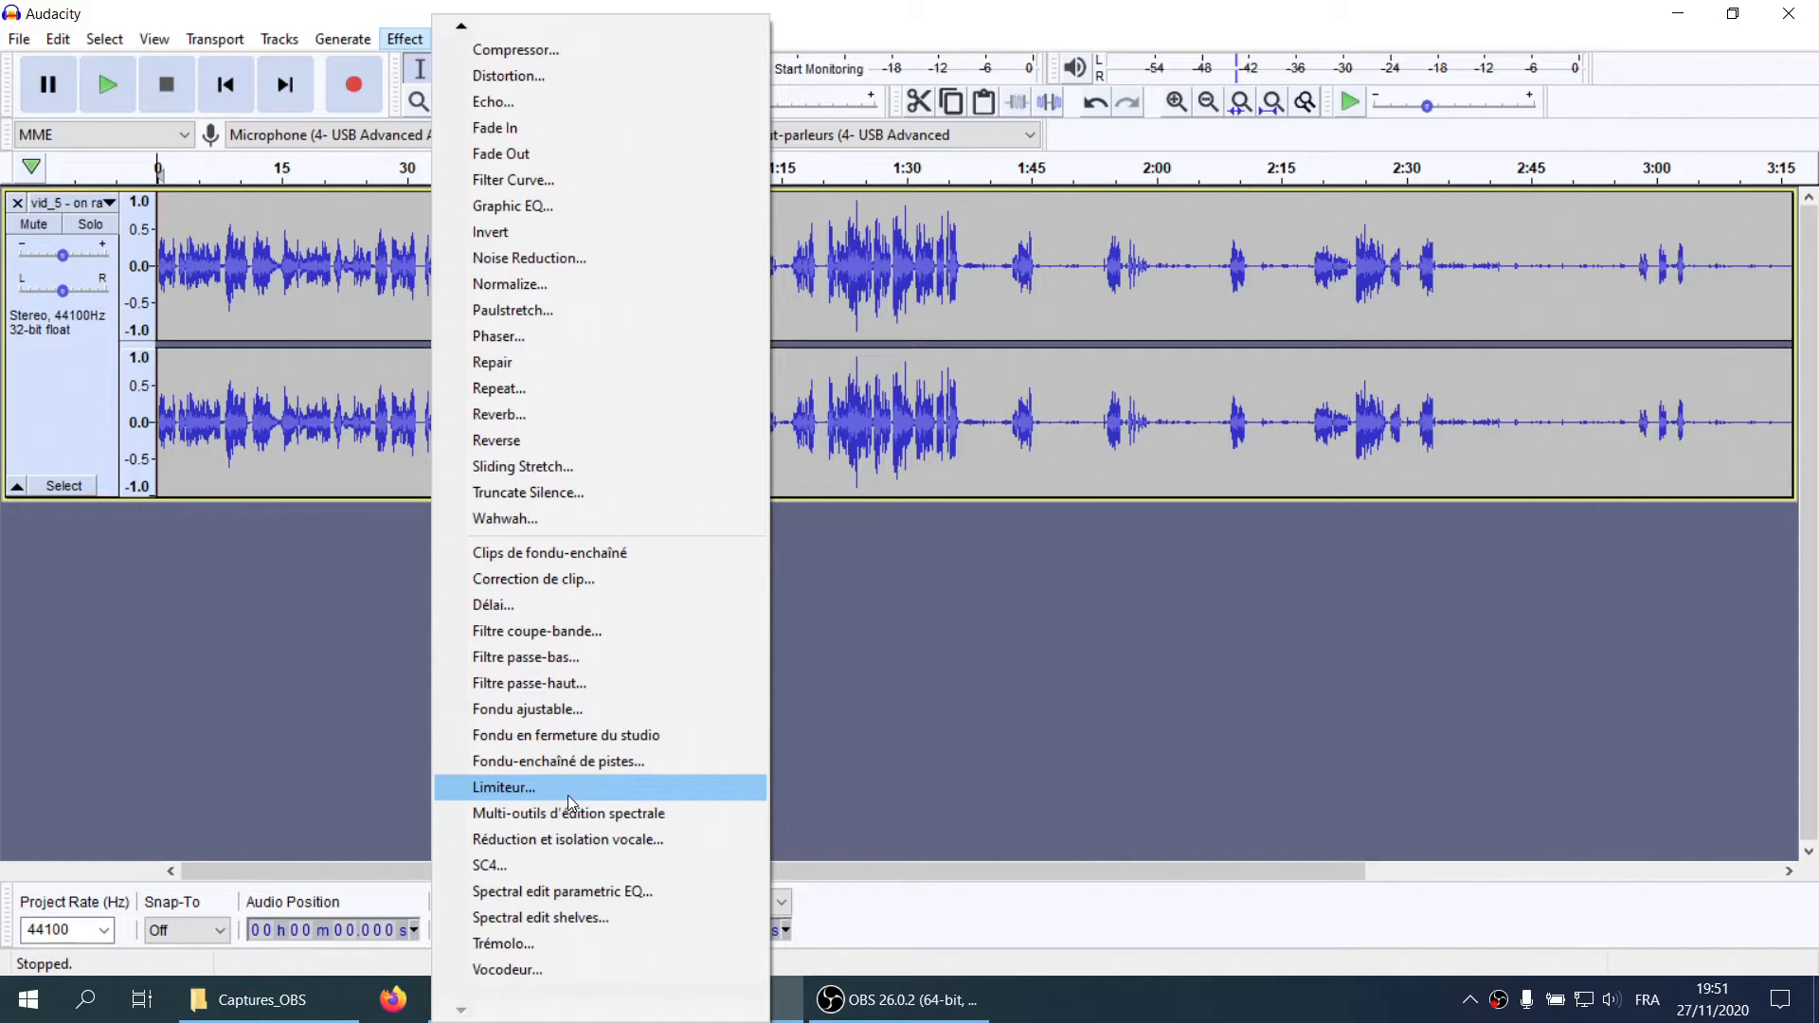
pyautogui.click(566, 794)
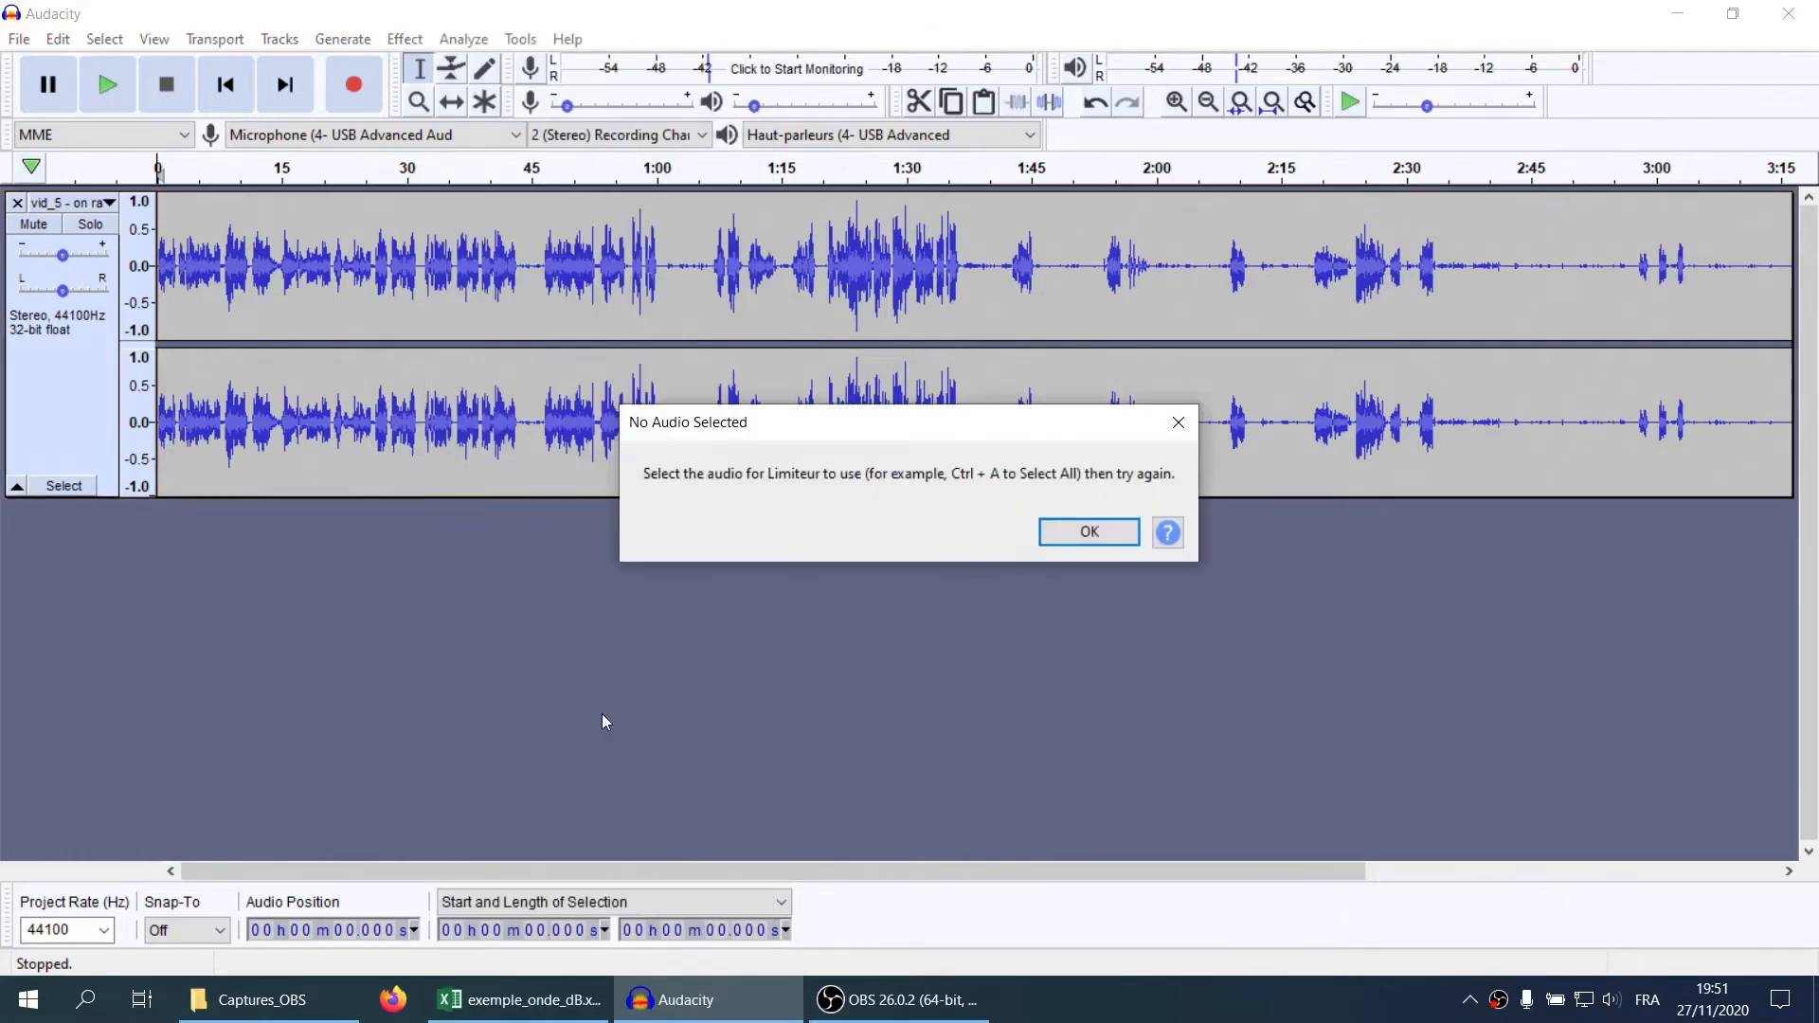
pyautogui.press('Return')
# Apply a Hard Limit limiter to the entire track at -3.00 dB, with 0.00 dB input gains, 10 ms hold and no make-up gain
pyautogui.hotkey('ctrl', 'a')
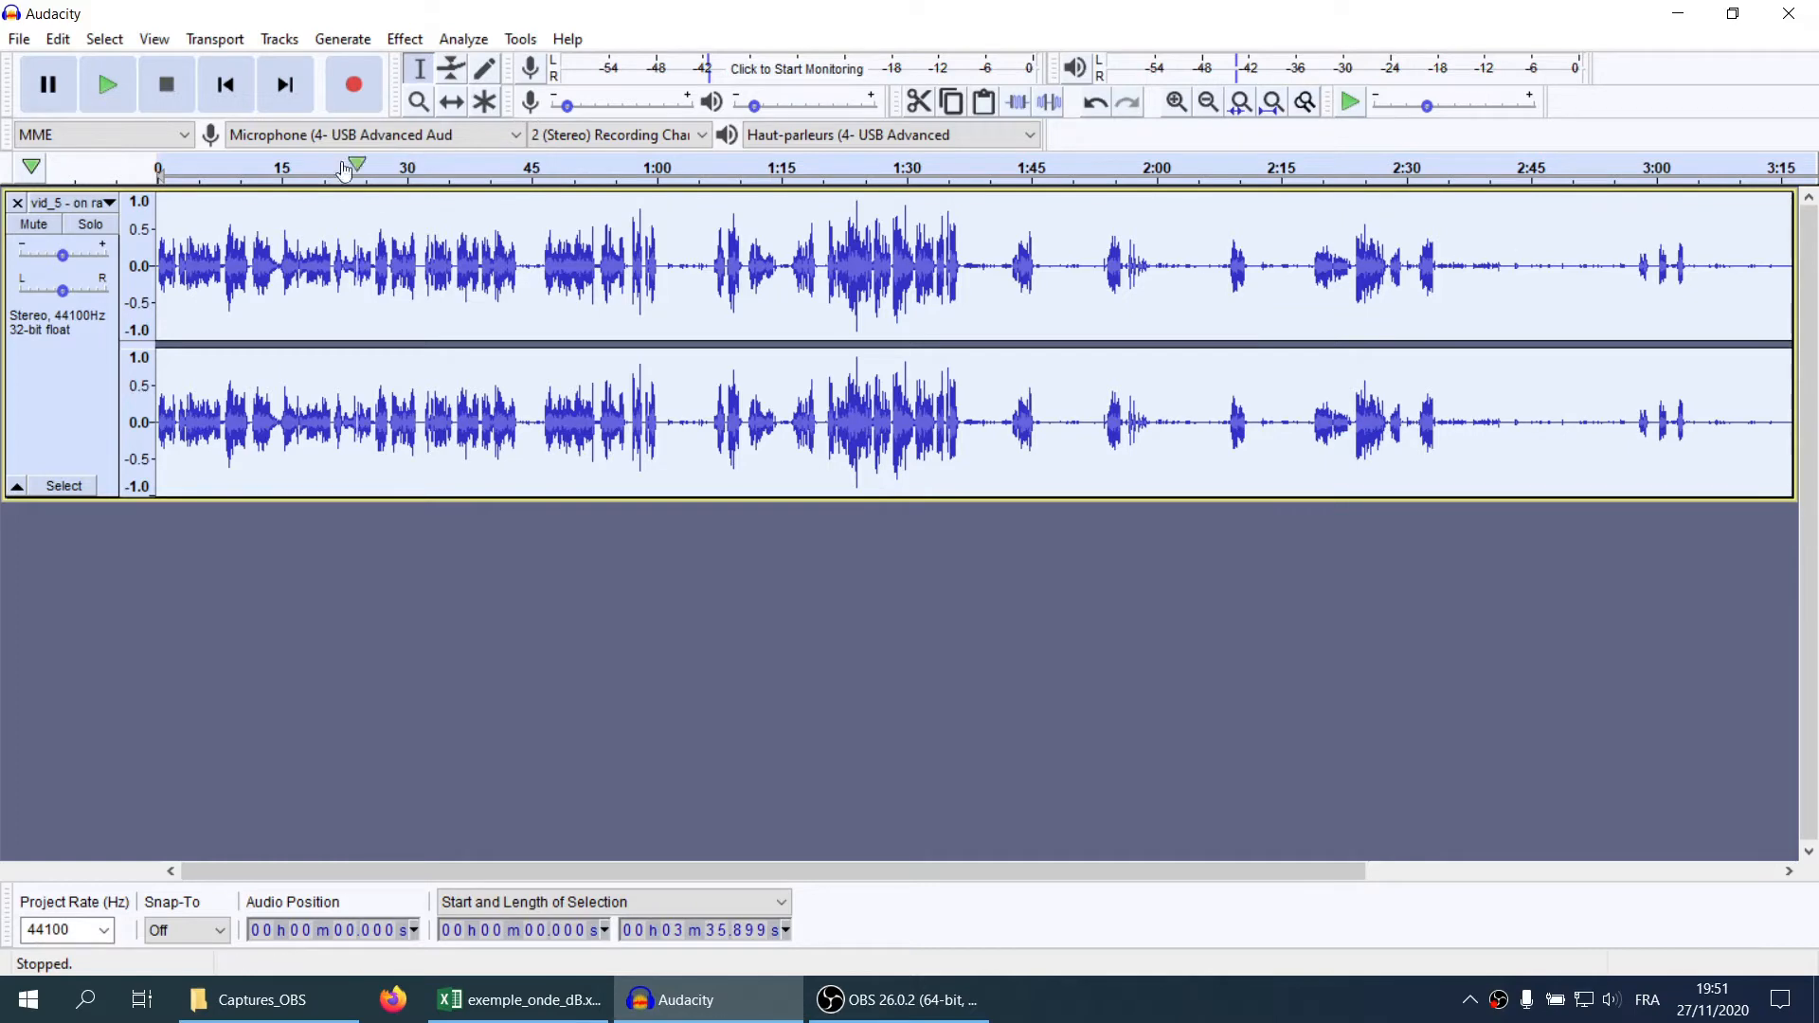
pyautogui.click(404, 39)
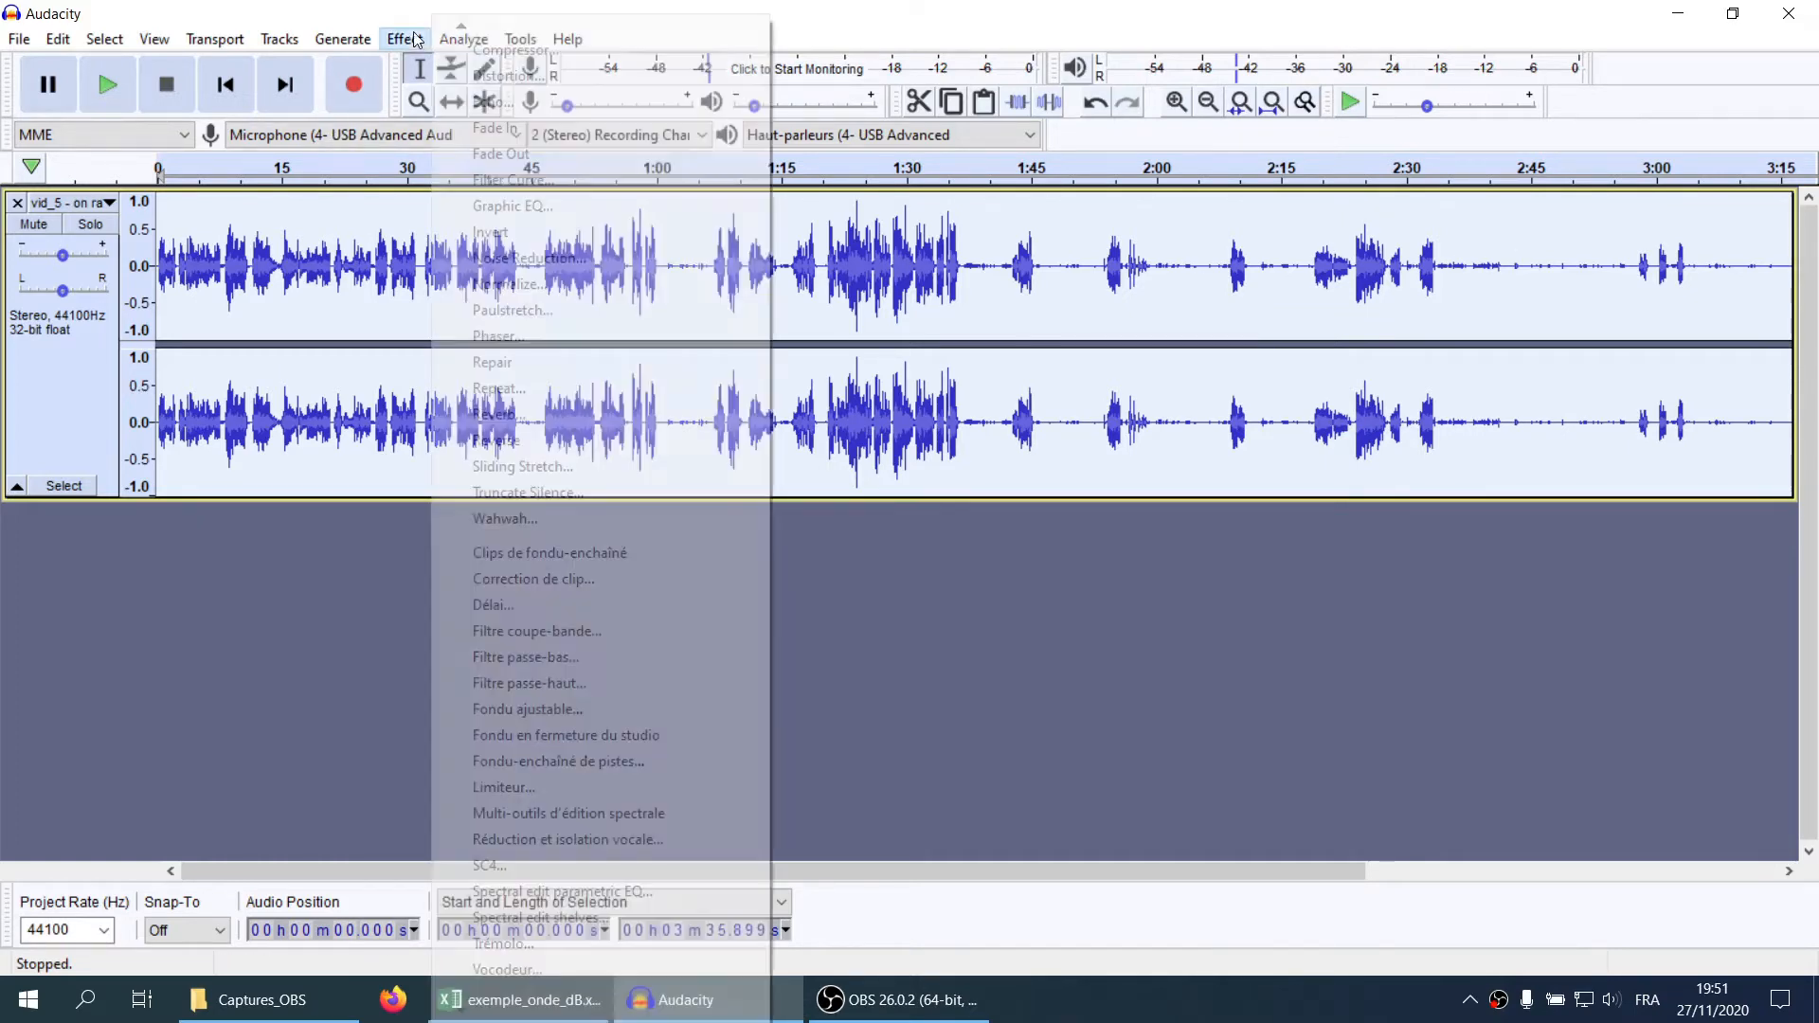
pyautogui.click(550, 789)
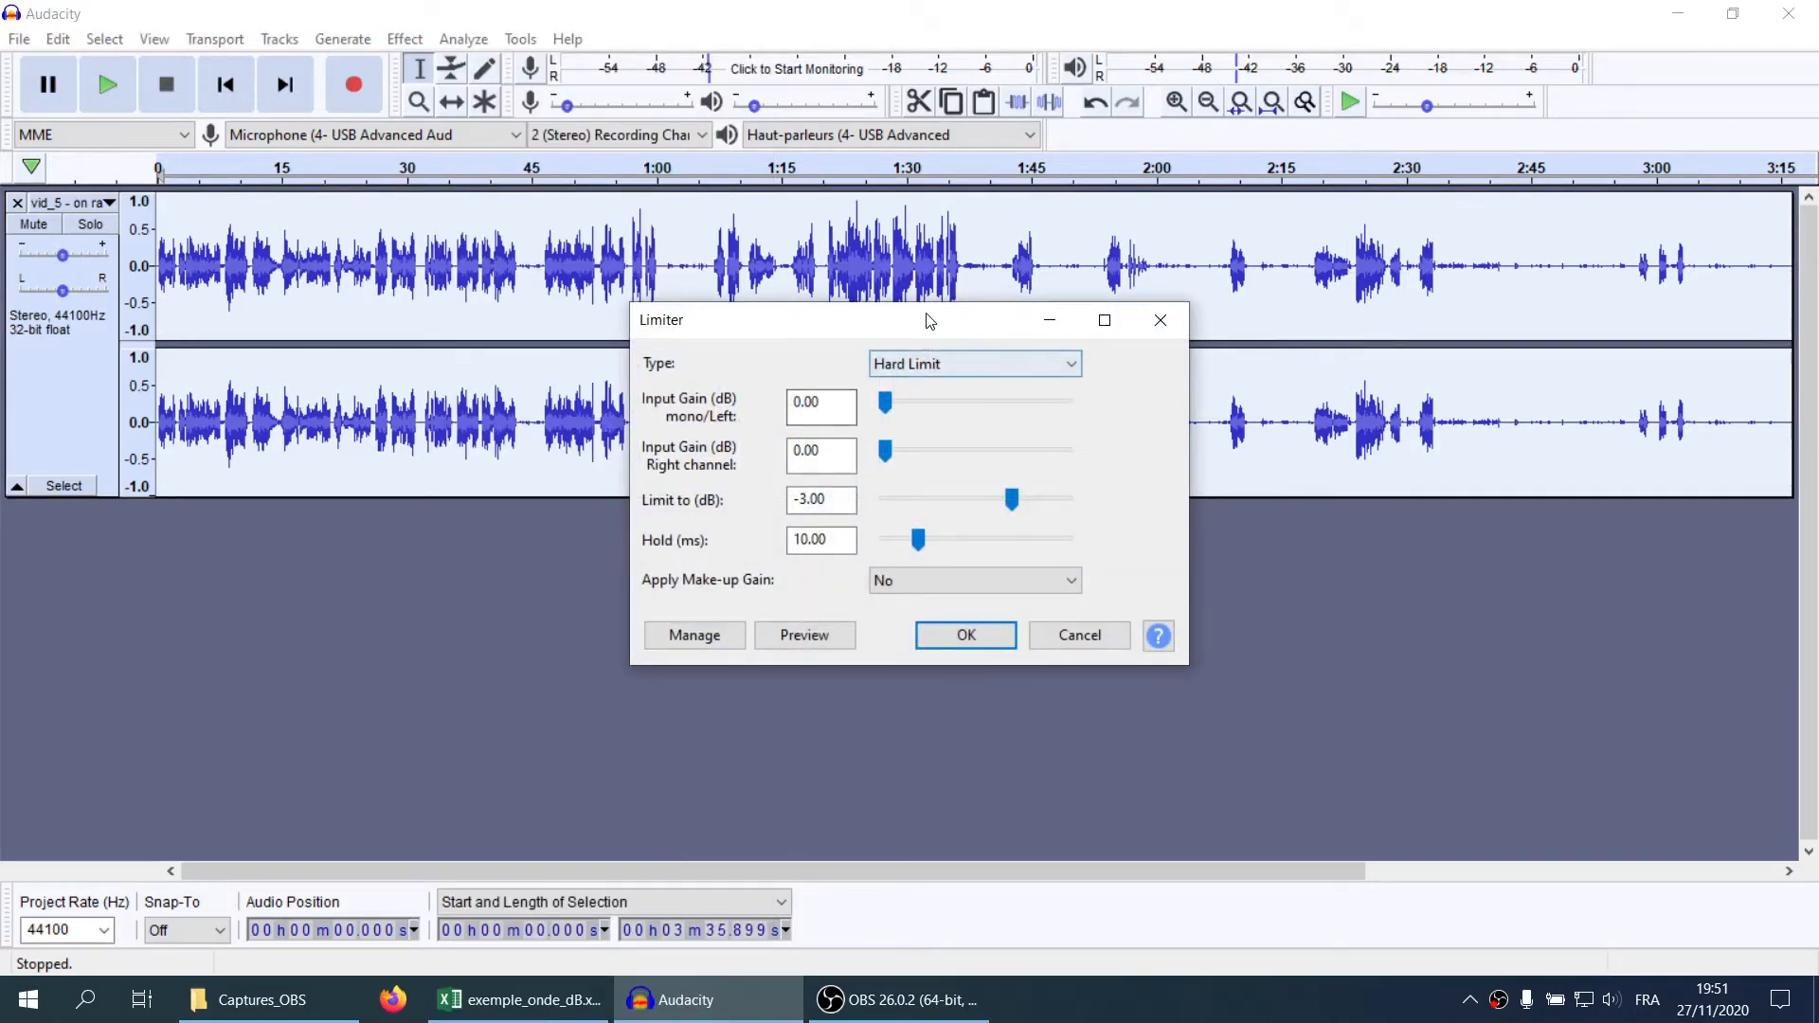
pyautogui.moveTo(924, 319); pyautogui.dragTo(401, 537)
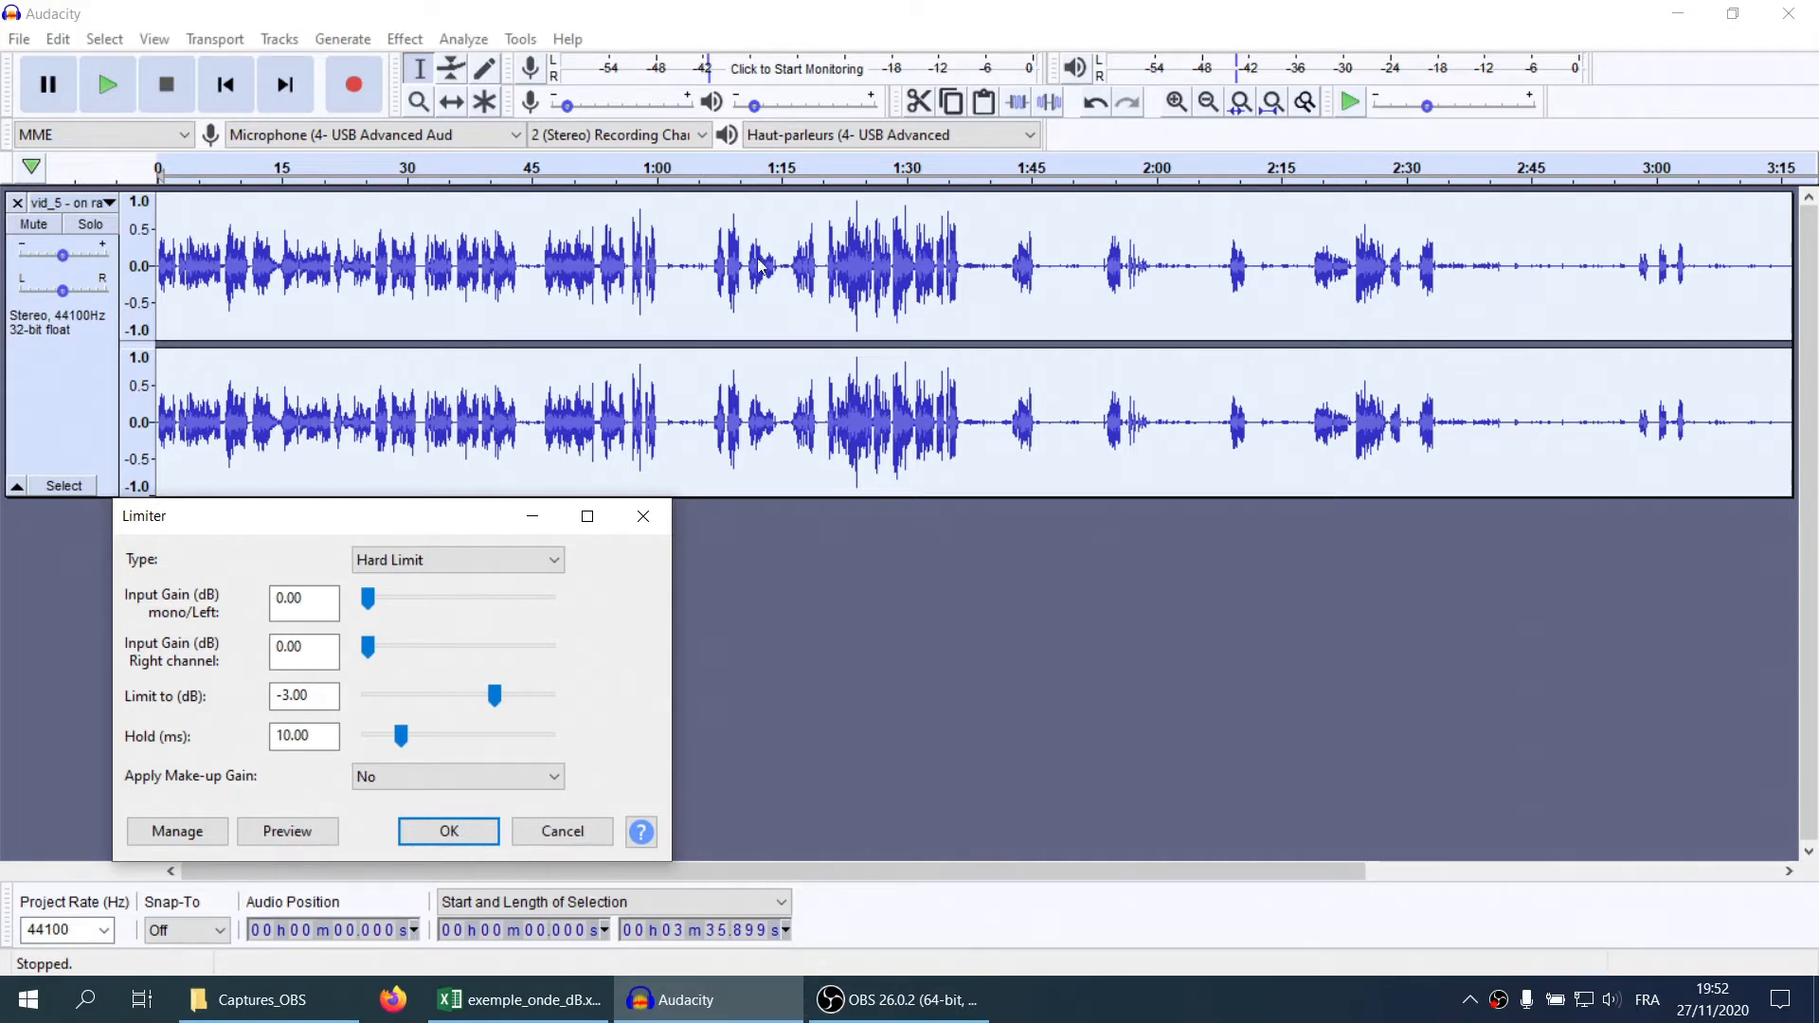
pyautogui.click(462, 833)
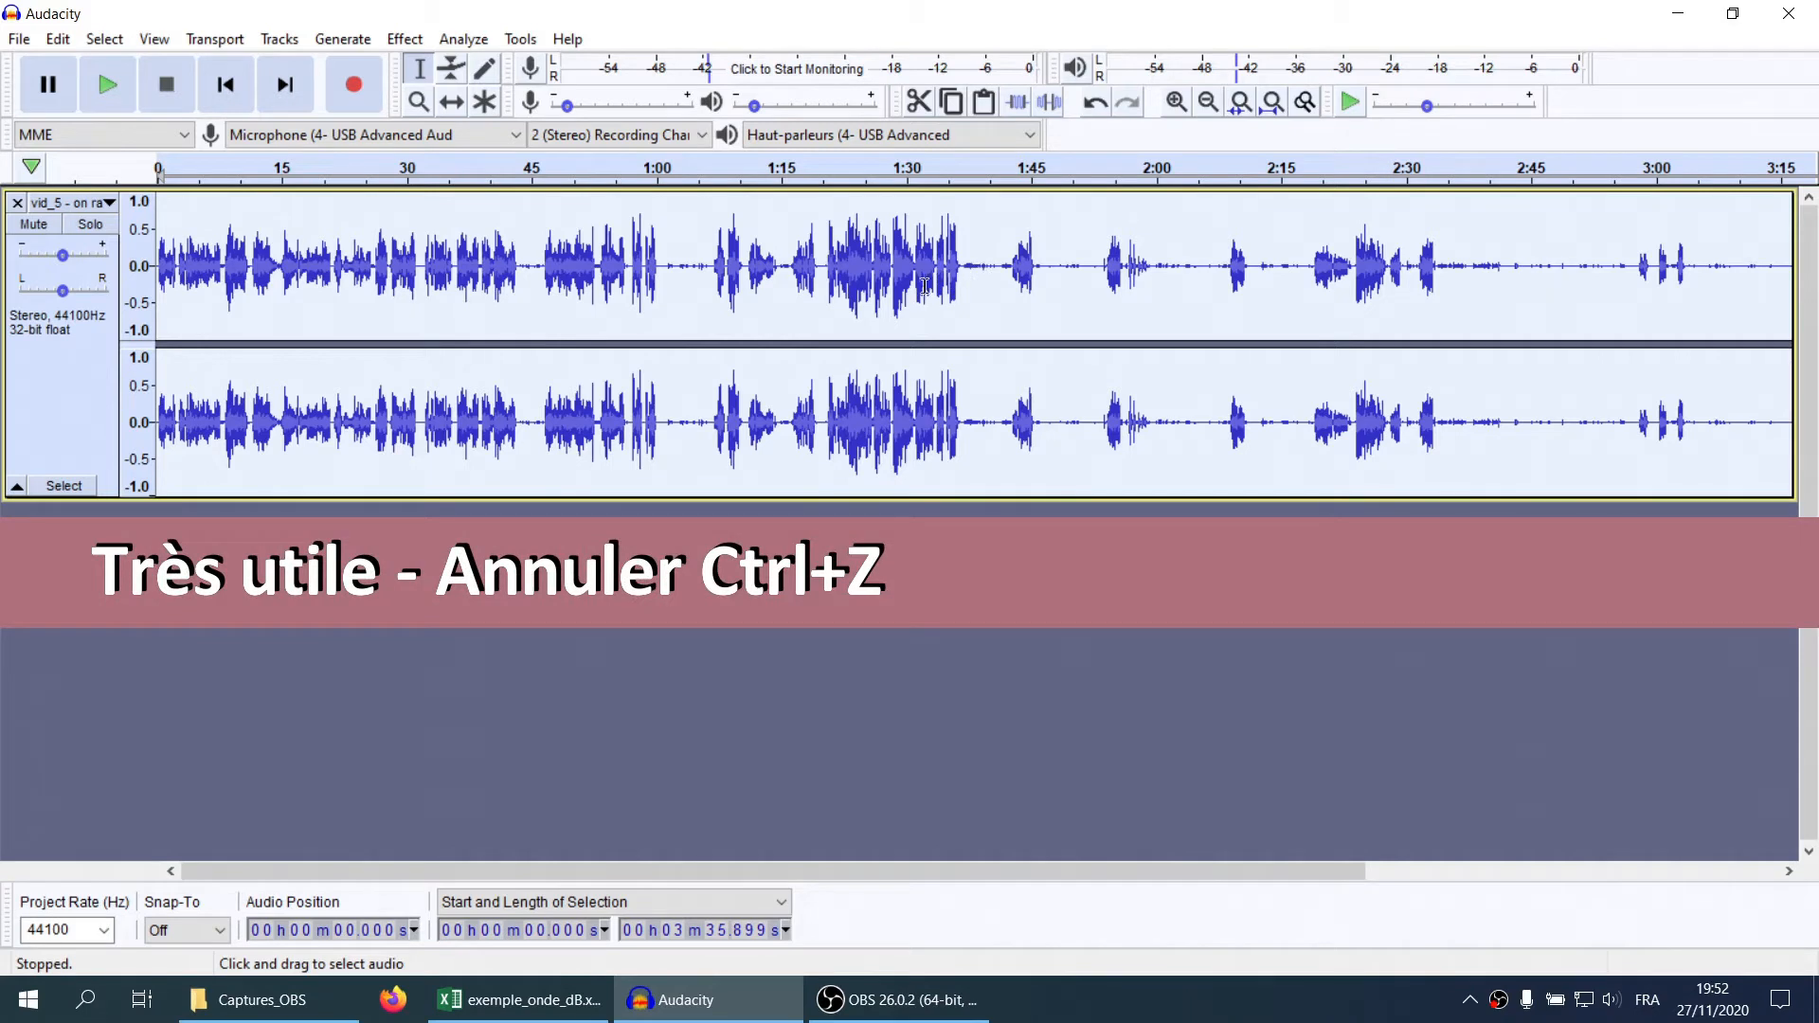
# Undo and redo the limiter to compare the waveform with and without it, ending with the limiter applied
pyautogui.hotkey('ctrl', 'z')
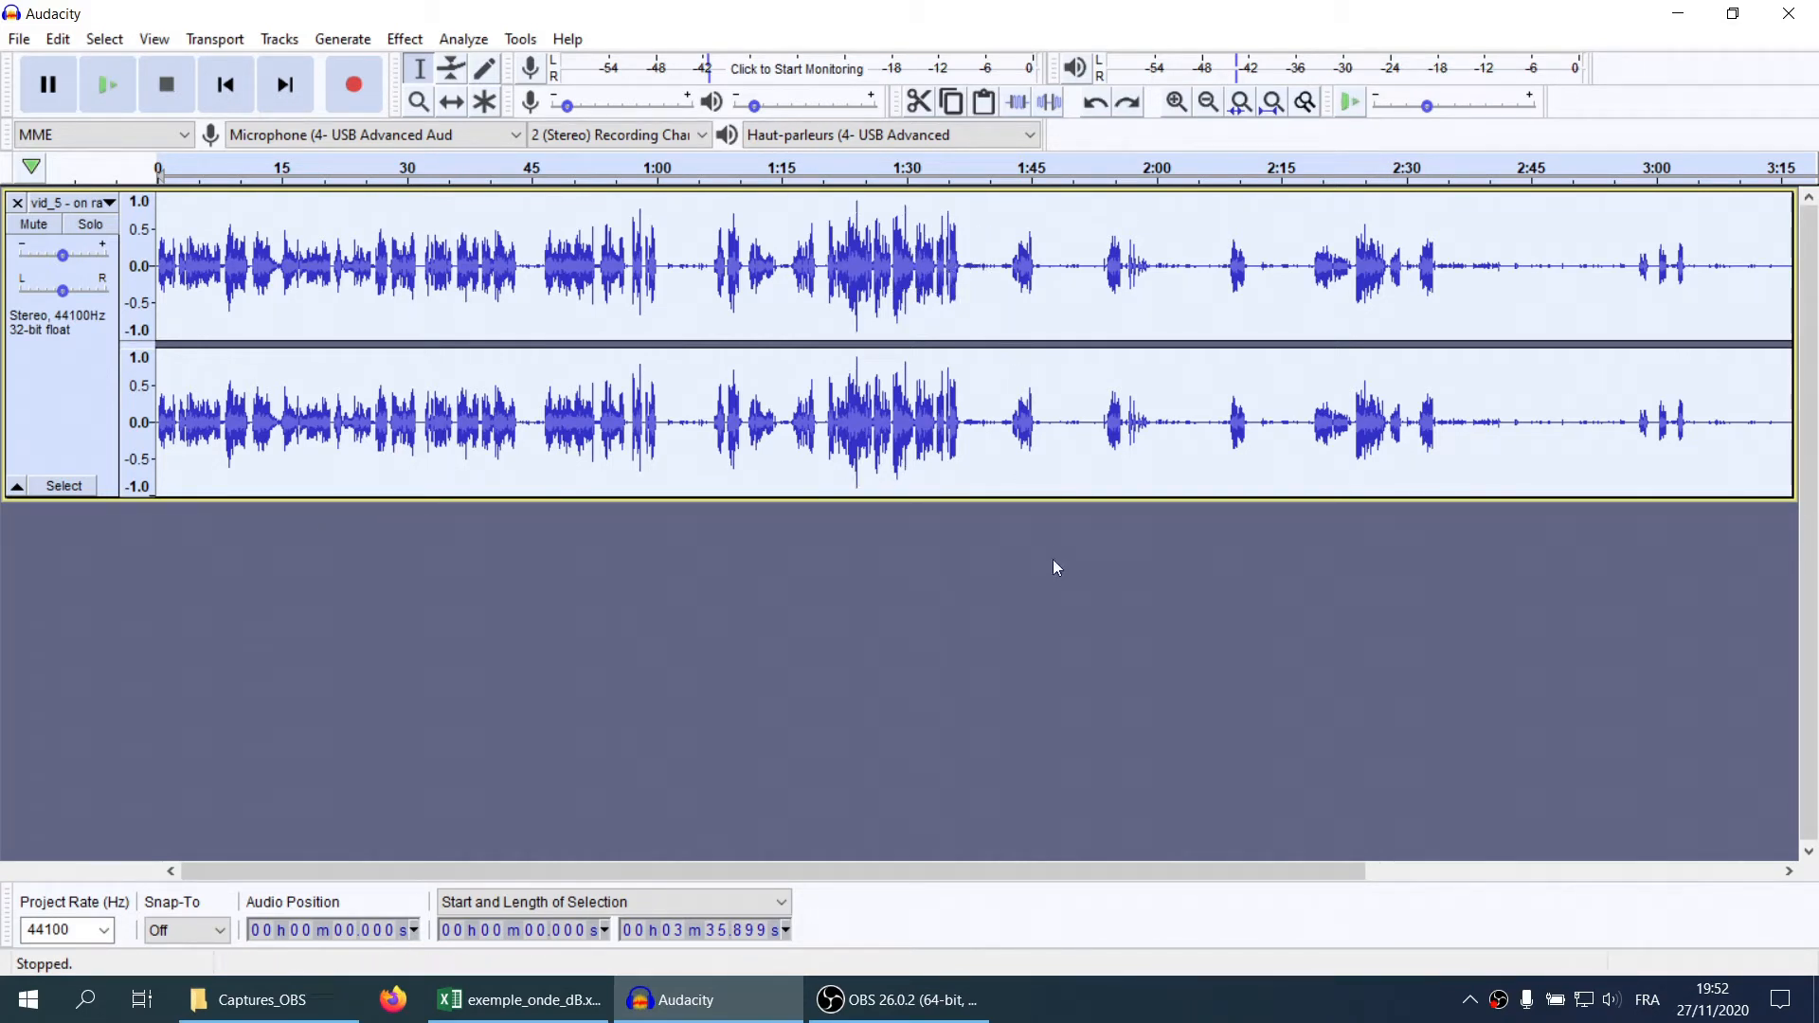
pyautogui.hotkey('ctrl', 'y')
pyautogui.hotkey('ctrl', 'z')
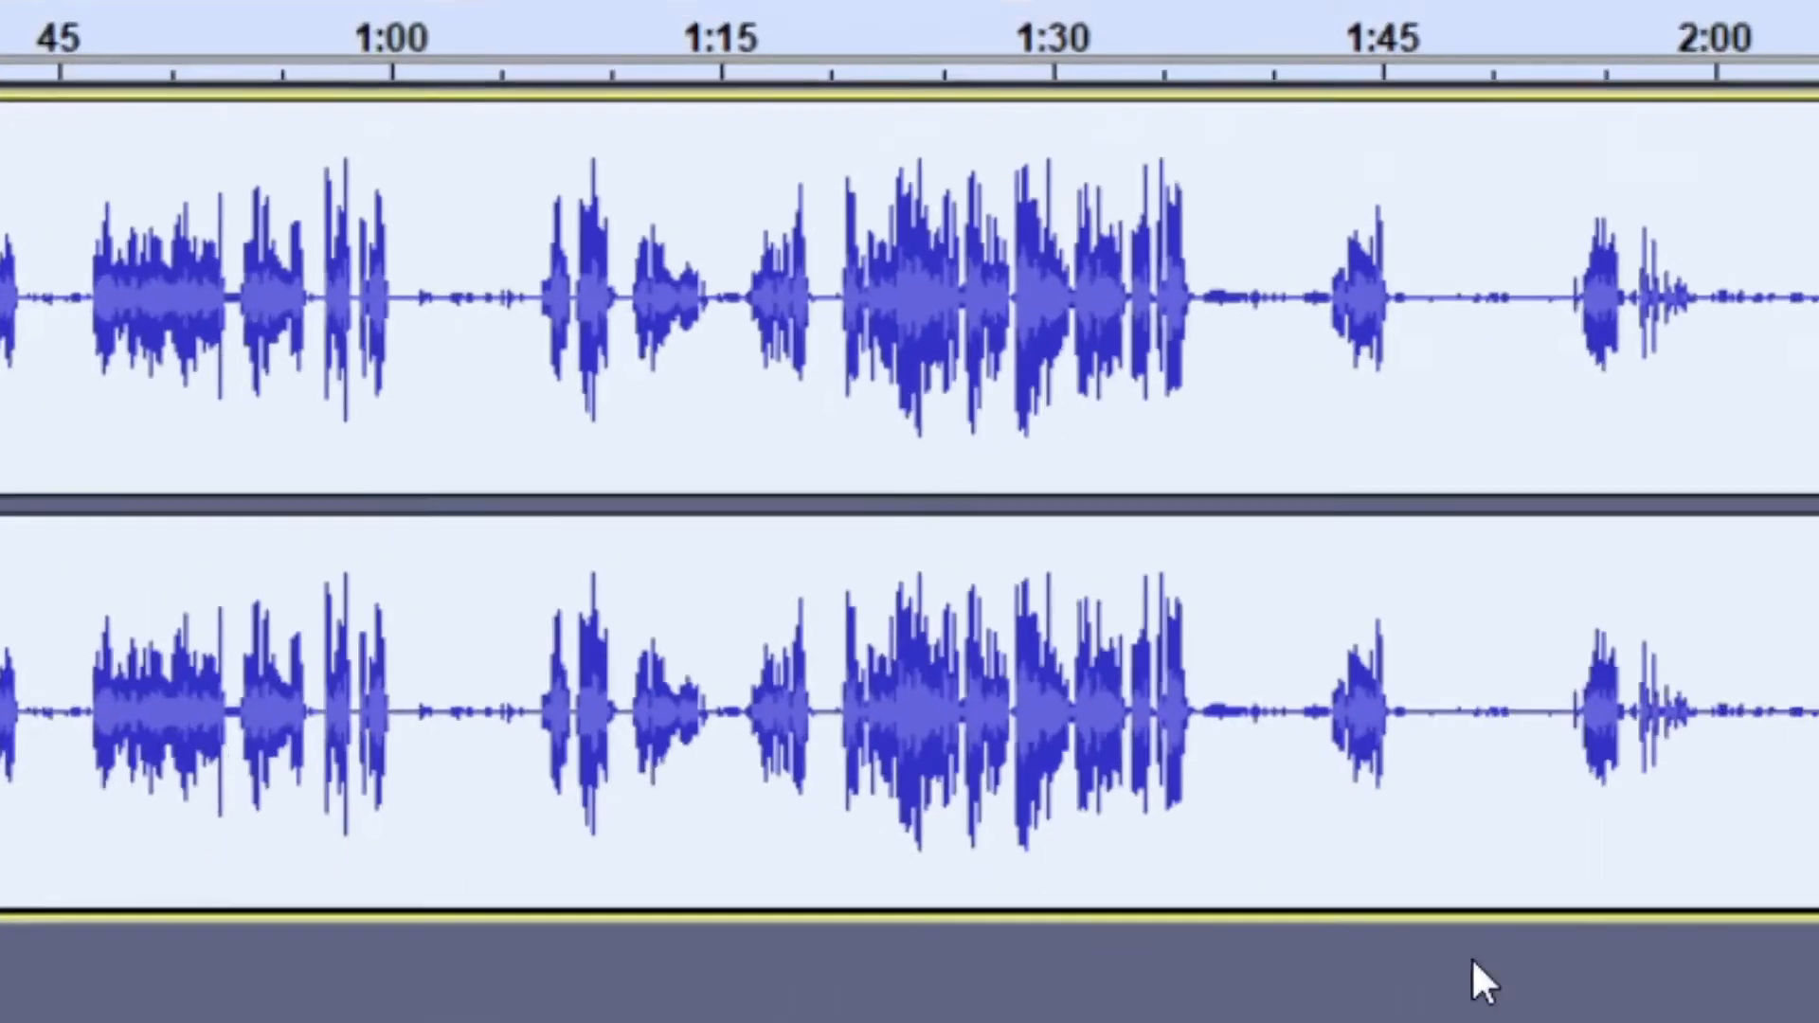
pyautogui.hotkey('ctrl', 'z')
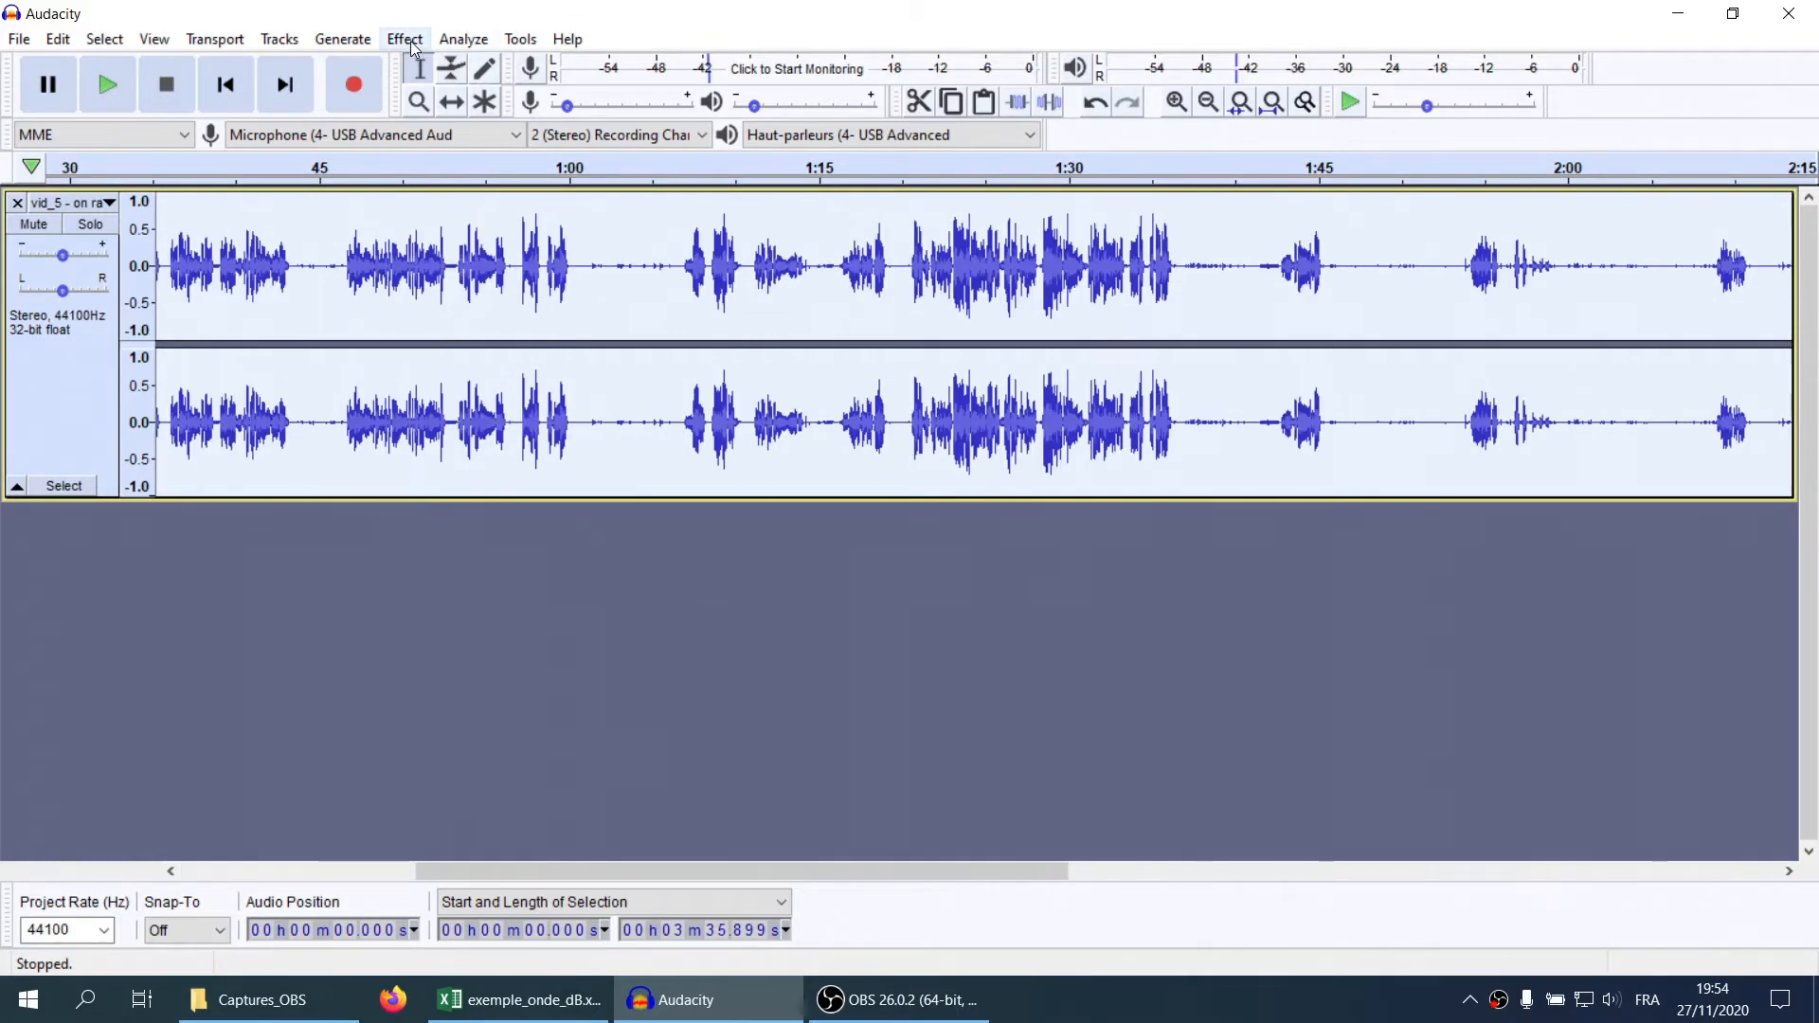
# Normalize the entire limited track to a -1.0 dB peak amplitude, with DC offset removal enabled
pyautogui.click(412, 45)
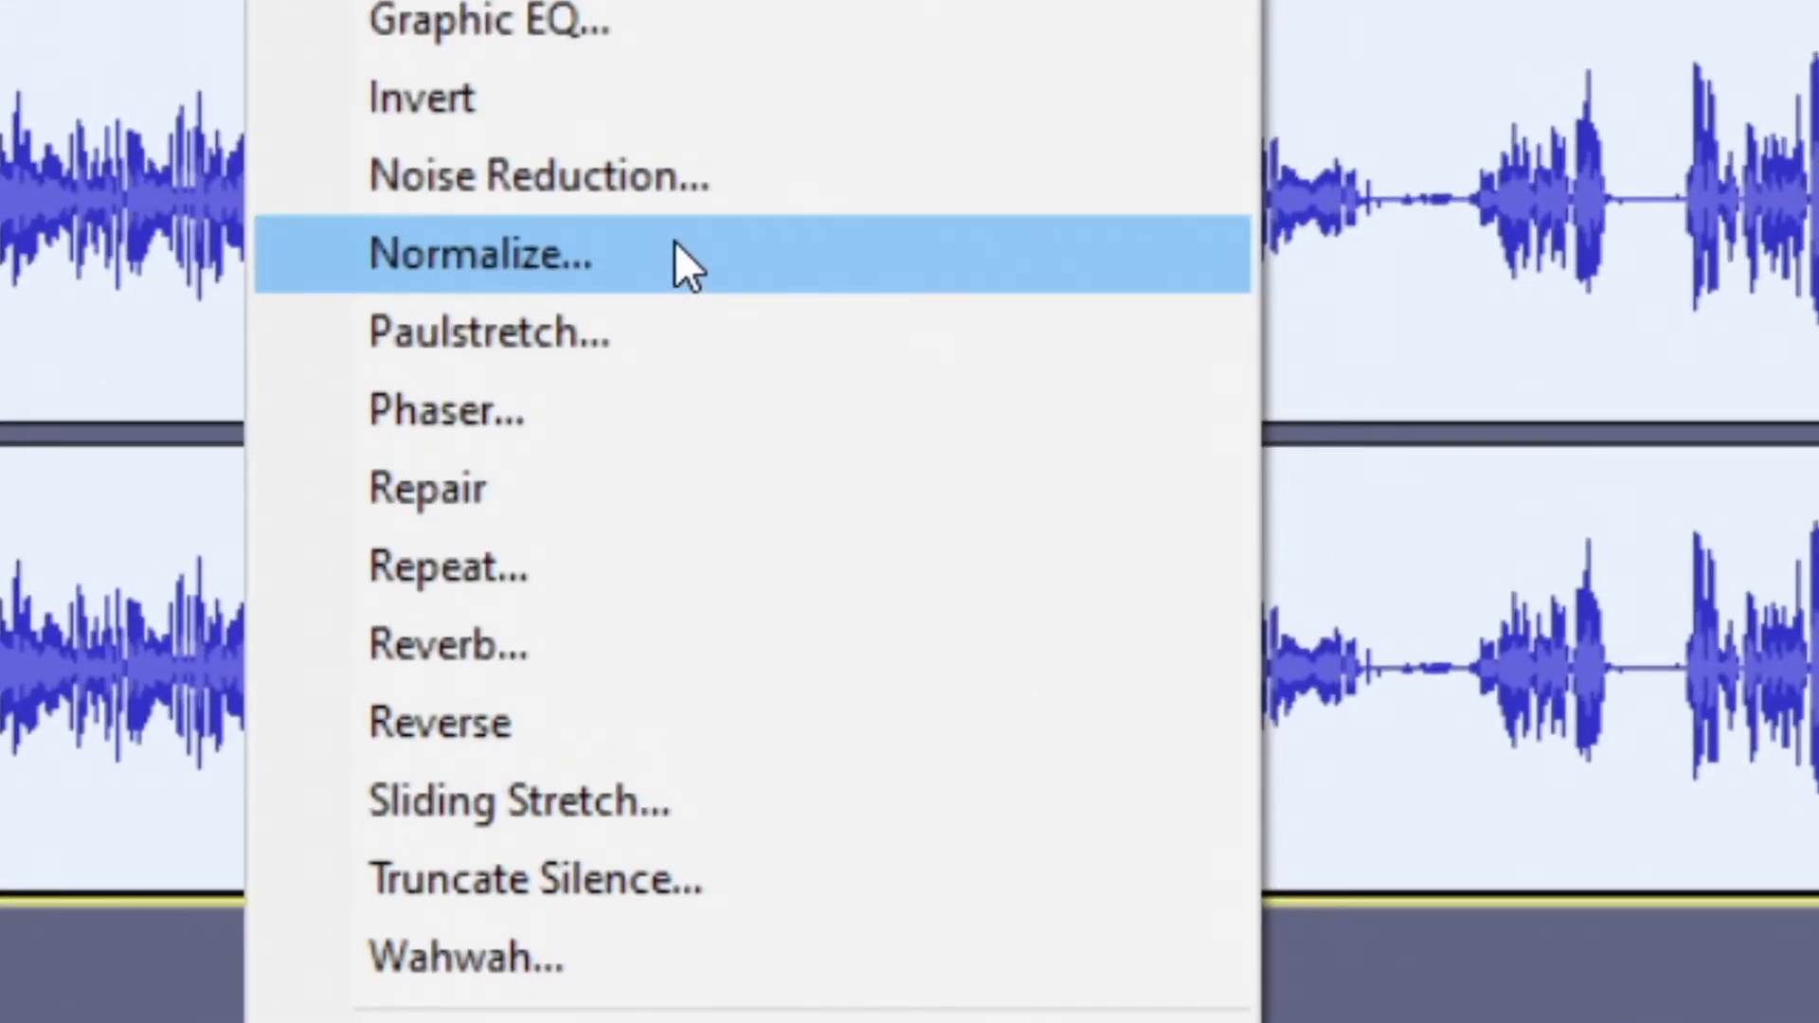
pyautogui.click(676, 244)
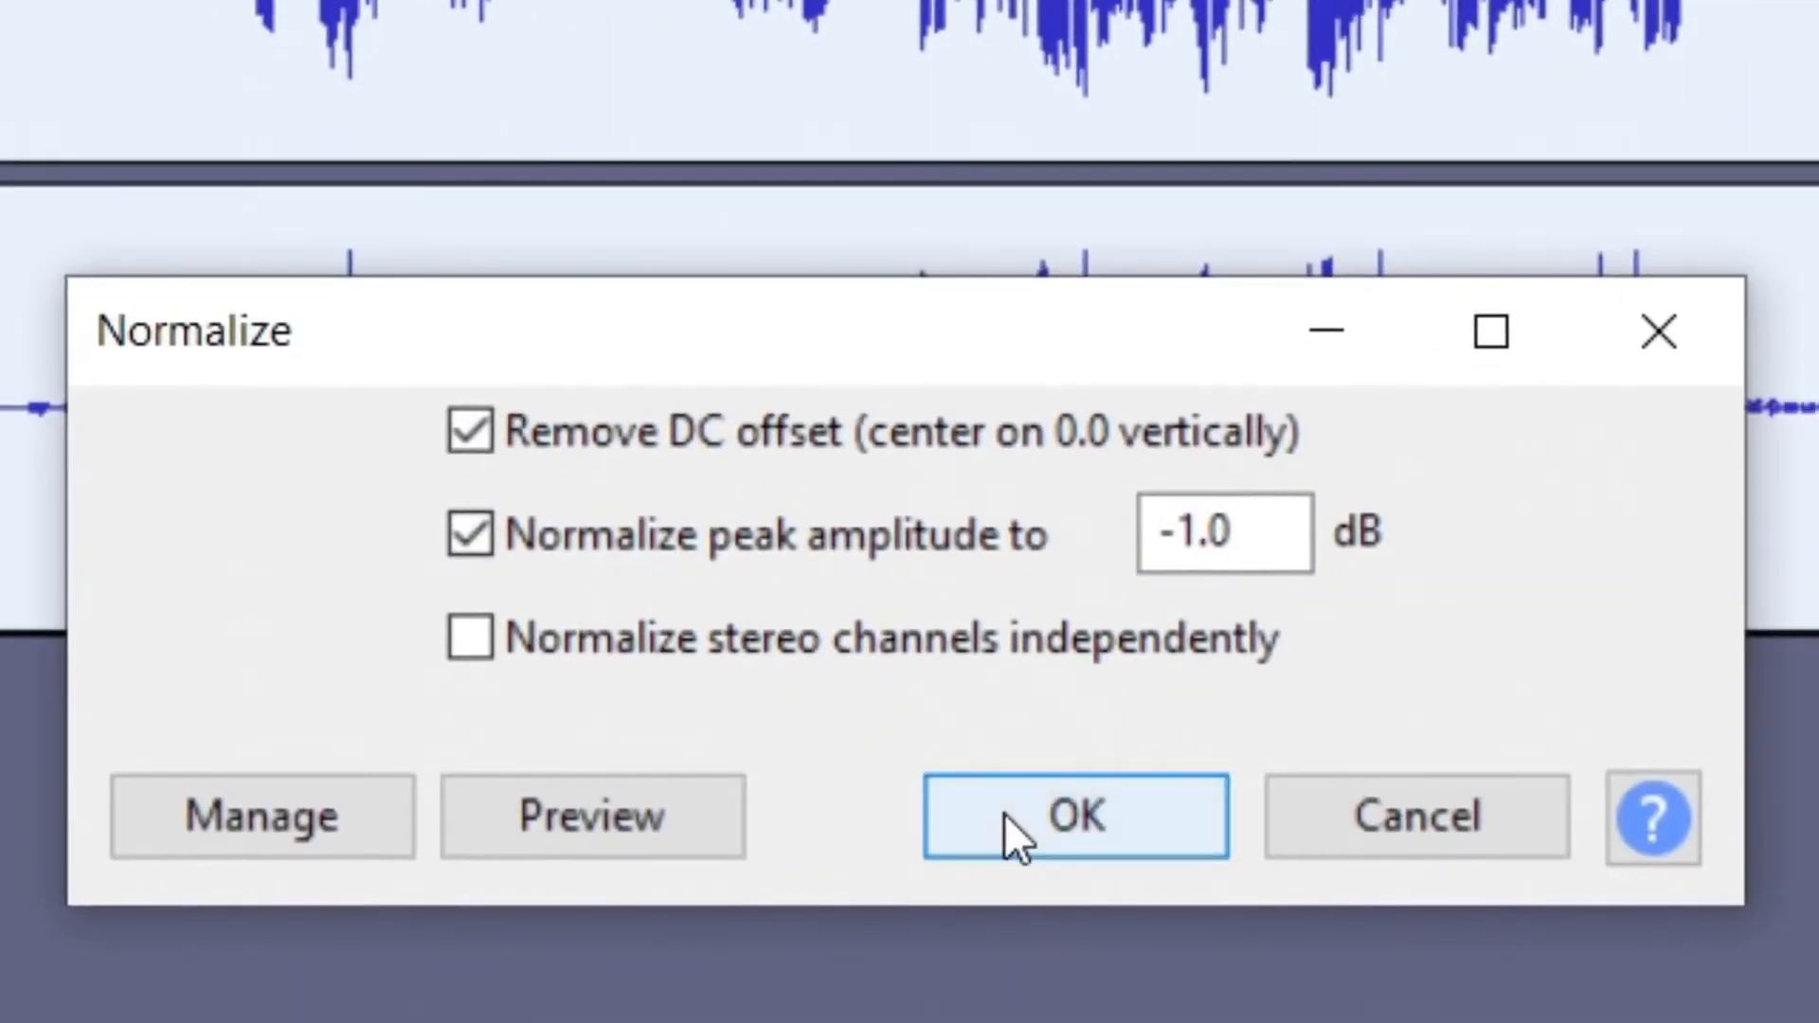
pyautogui.click(1005, 813)
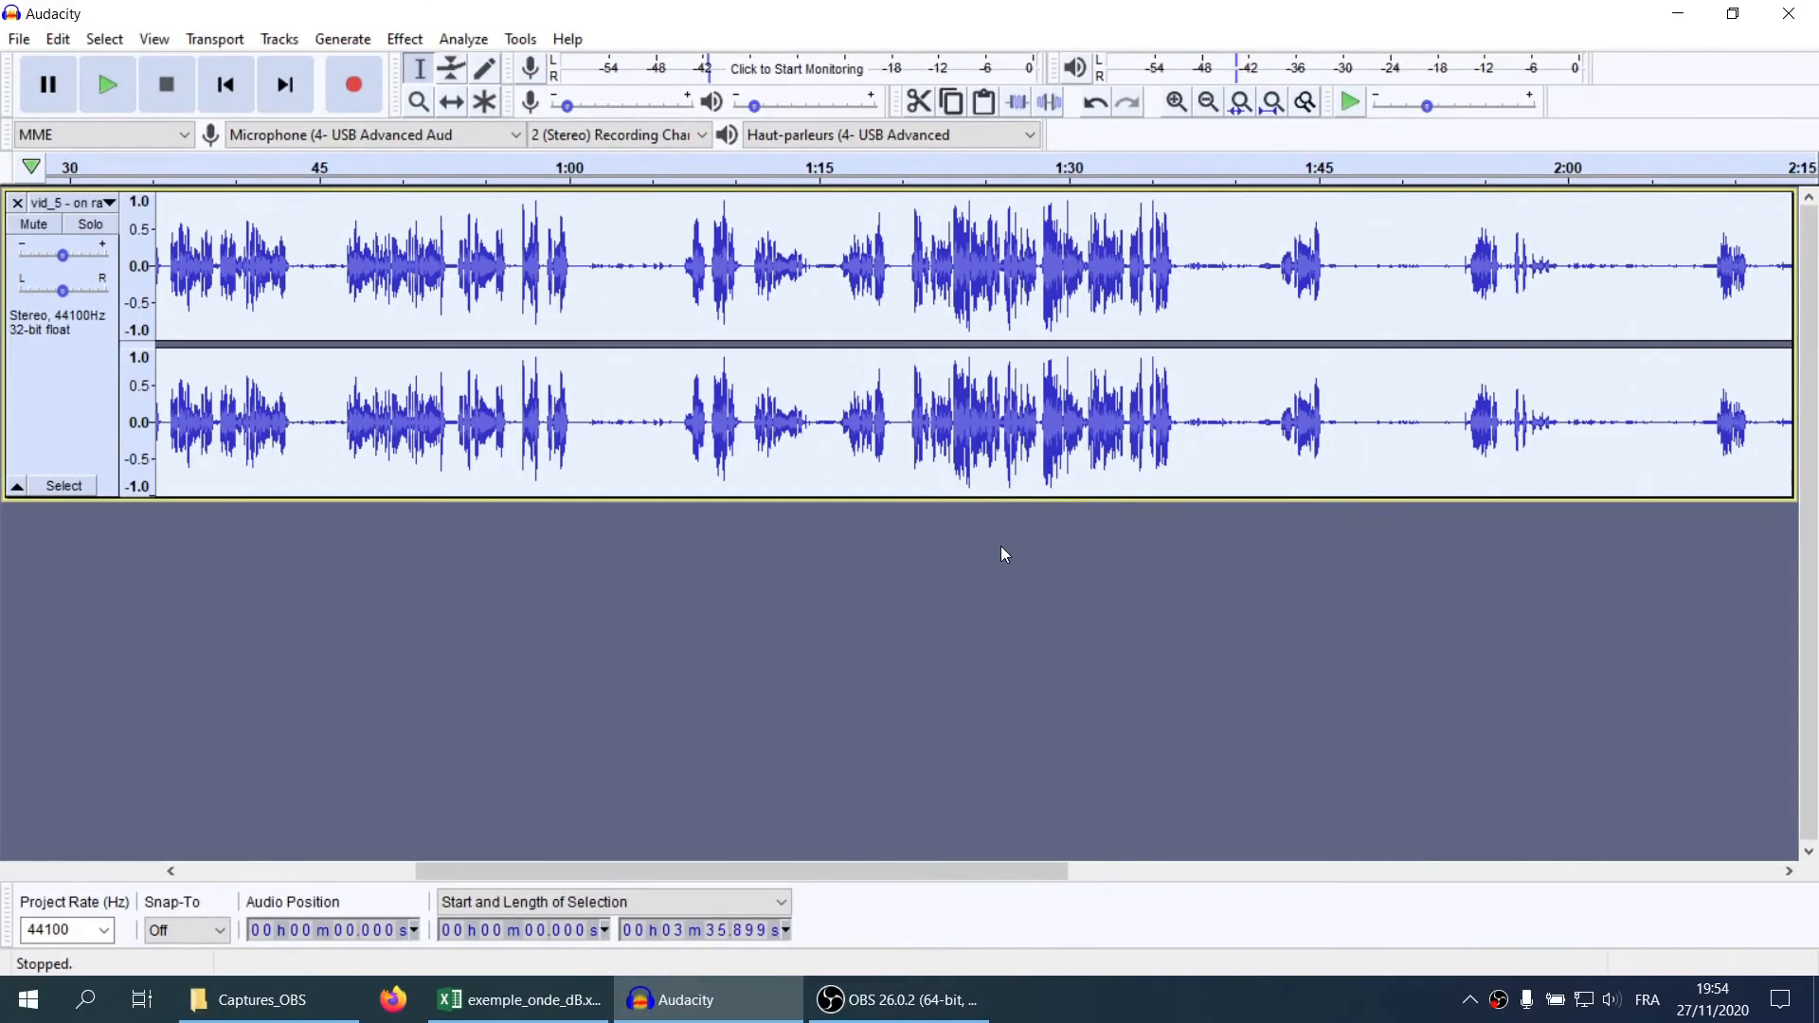
# Compare the passage before 1:00 with the loud one after 1:20, highlighting about 19 s from 1:22 and reselecting from slightly earlier
pyautogui.click(573, 262)
pyautogui.moveTo(599, 277); pyautogui.dragTo(366, 275)
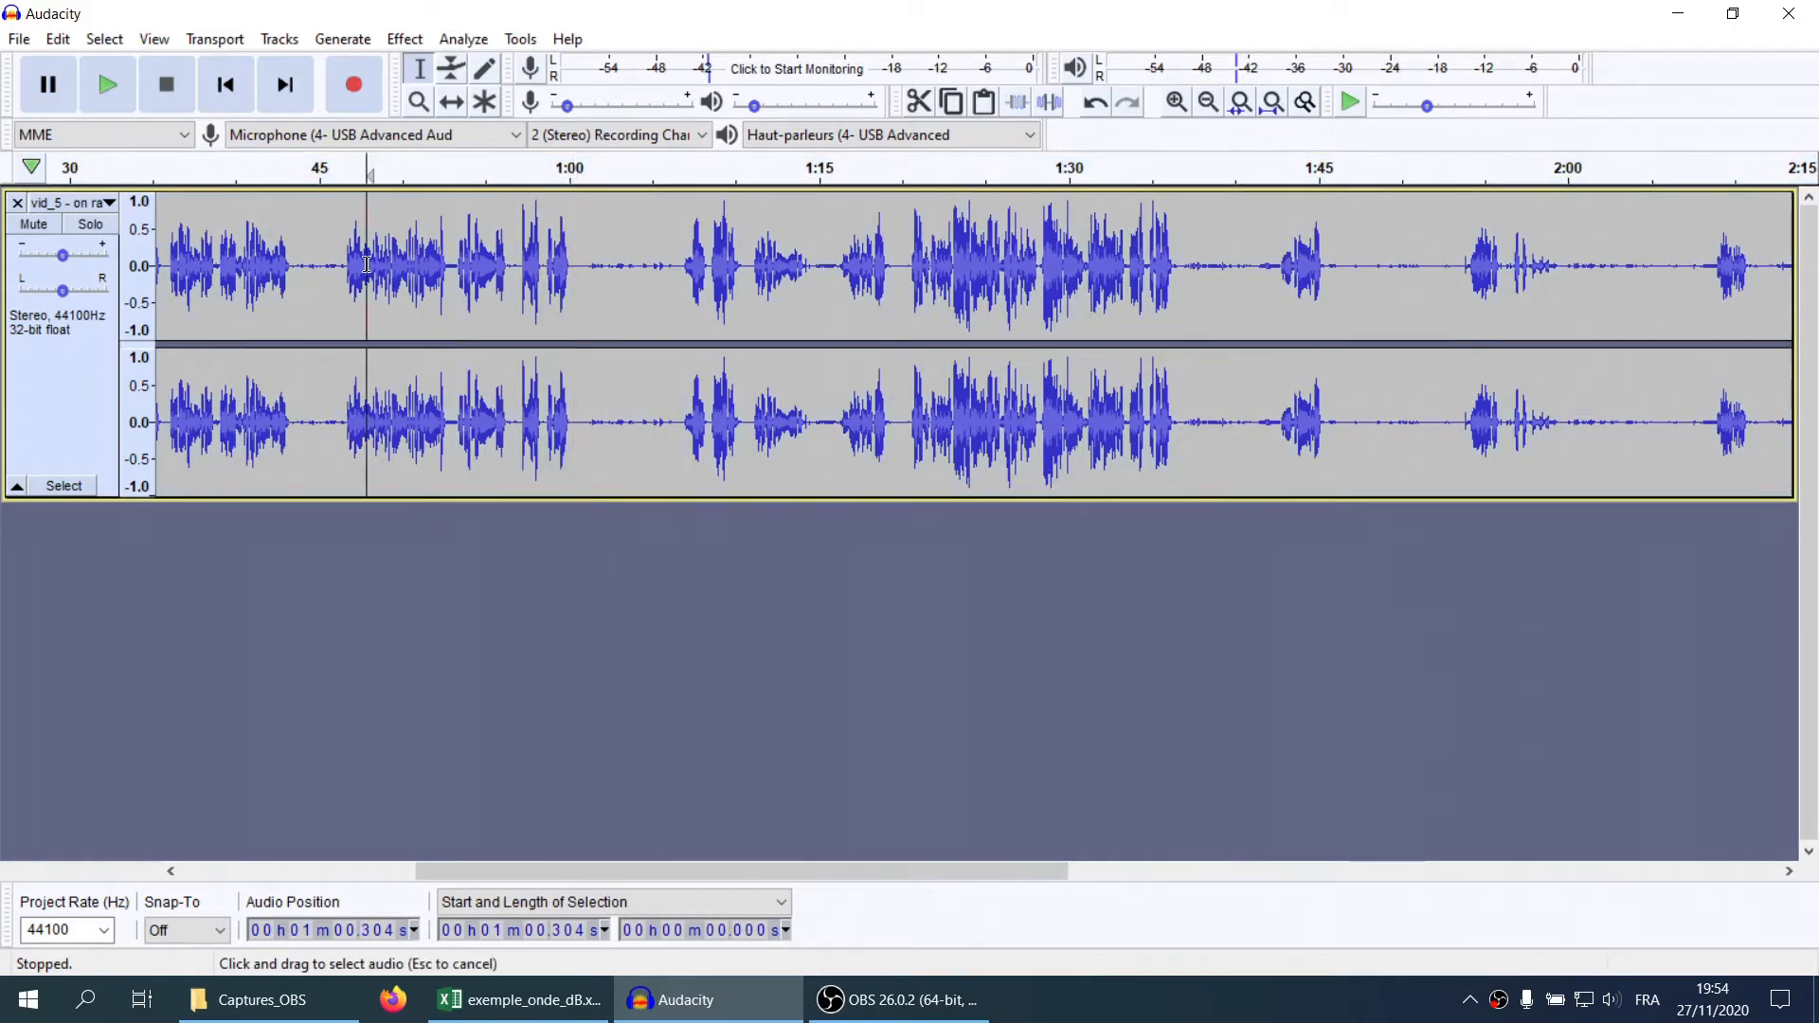
pyautogui.moveTo(938, 268); pyautogui.dragTo(1257, 254)
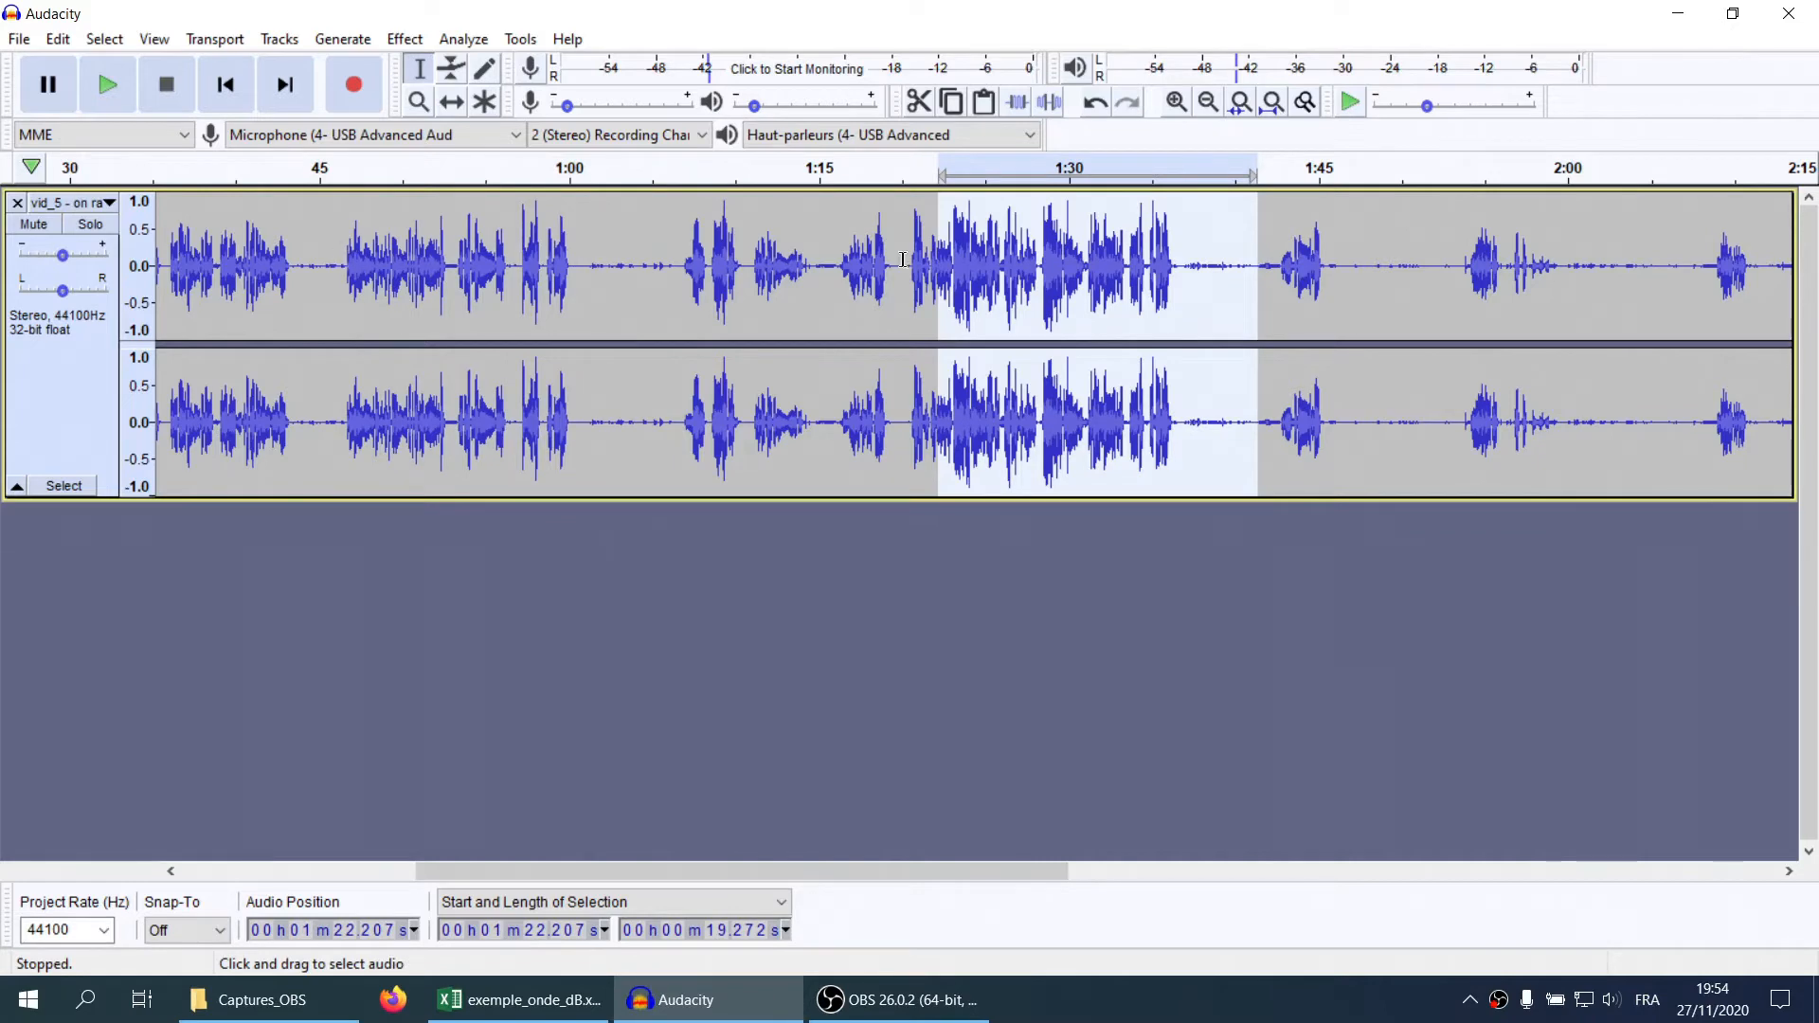
pyautogui.moveTo(905, 249); pyautogui.dragTo(1190, 256)
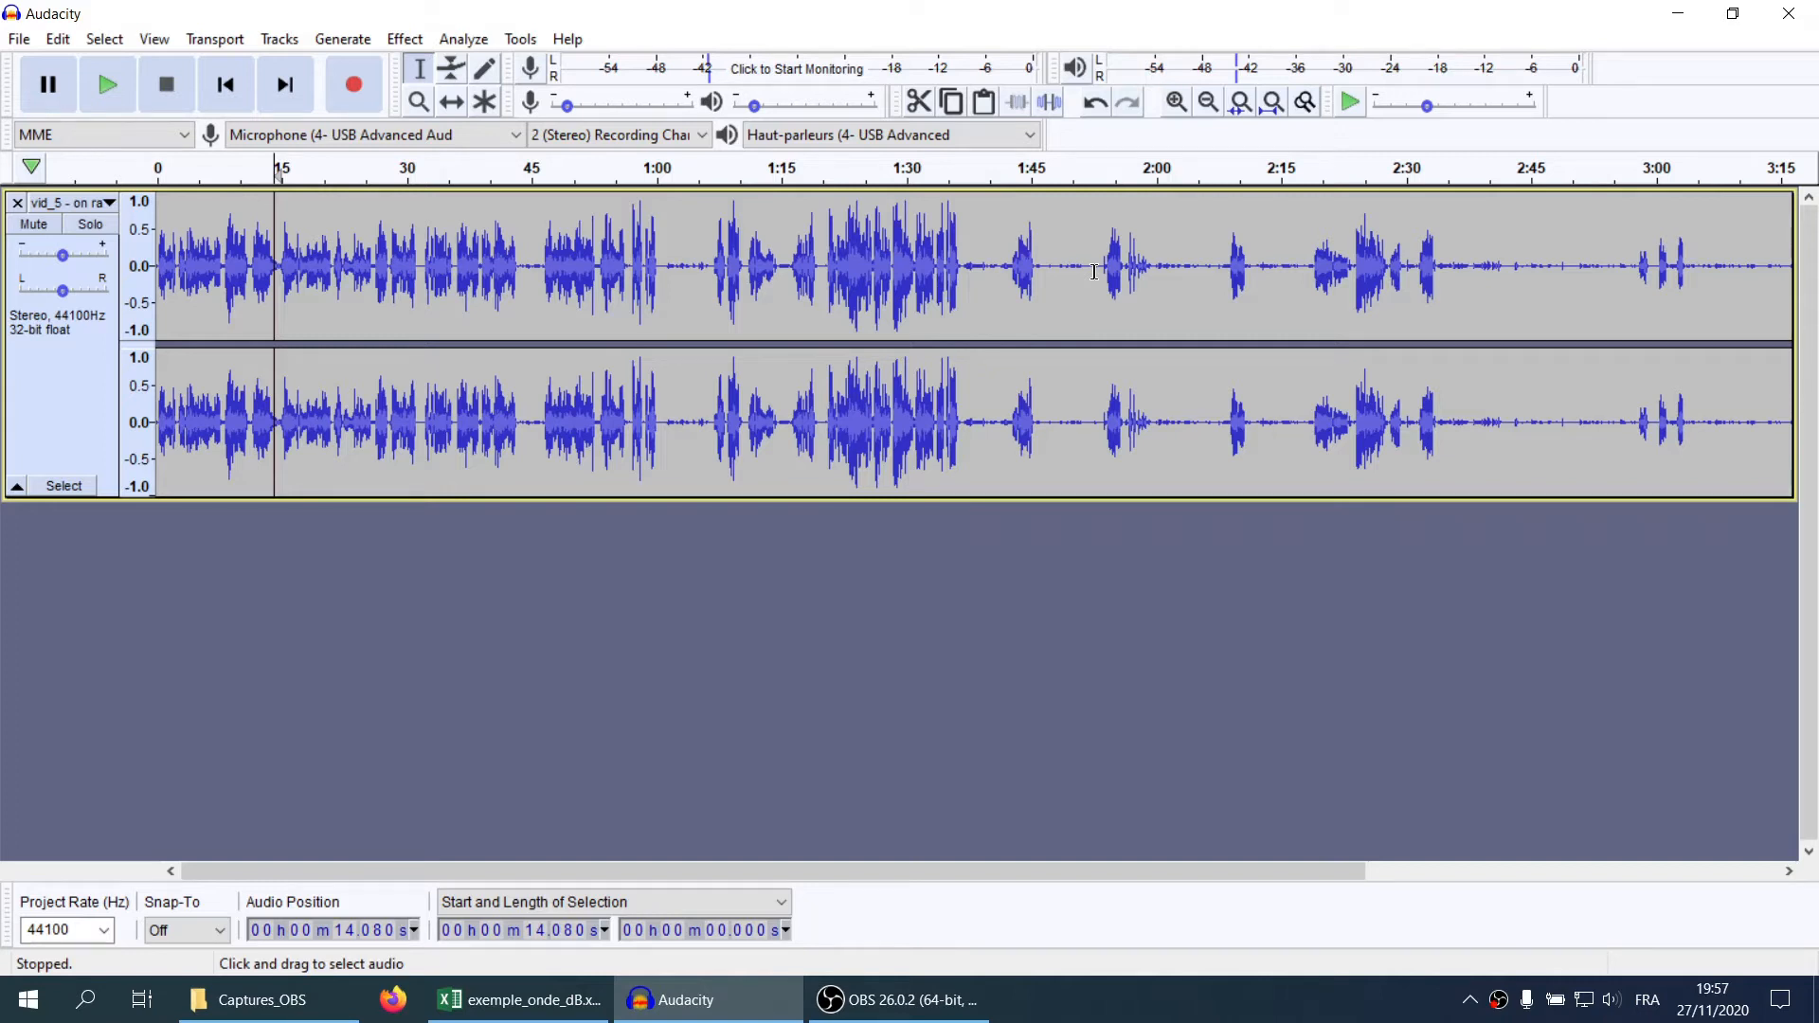
# Select the silent gap of about 1.5 s starting at 1:19, between the two spoken passages
pyautogui.scroll(4, 806, 270)
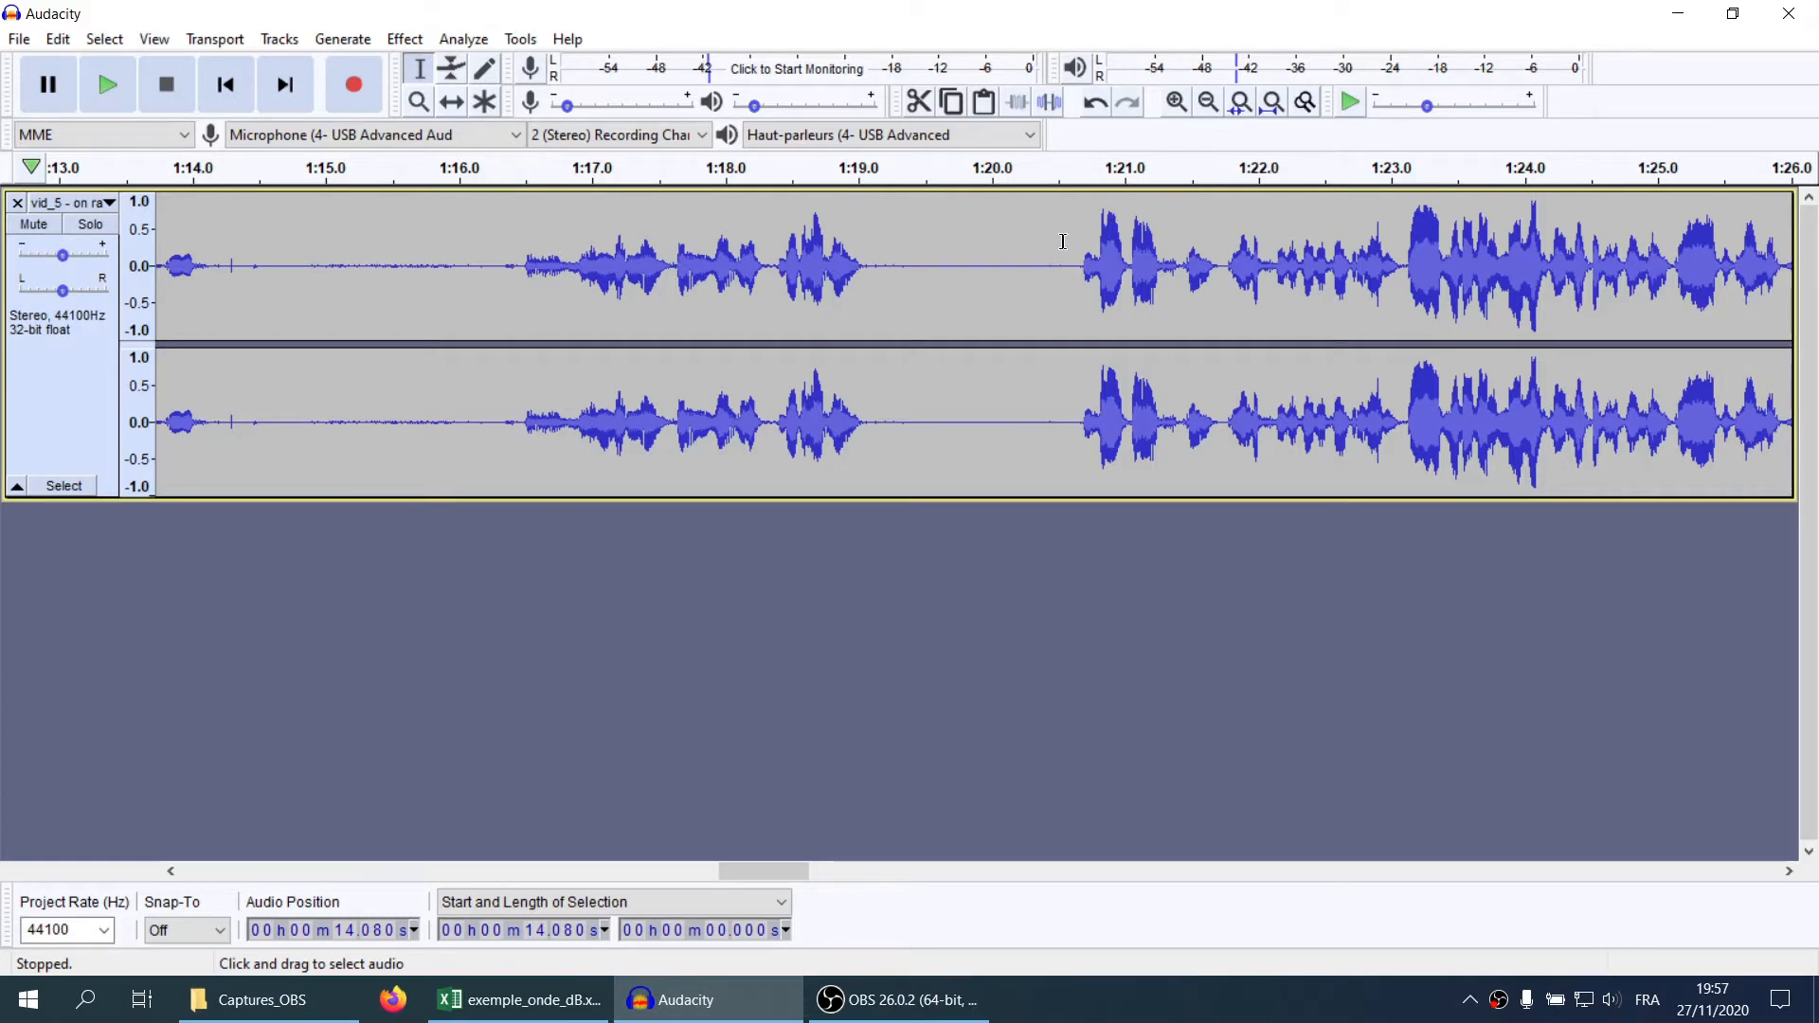
pyautogui.moveTo(1067, 240); pyautogui.dragTo(871, 237)
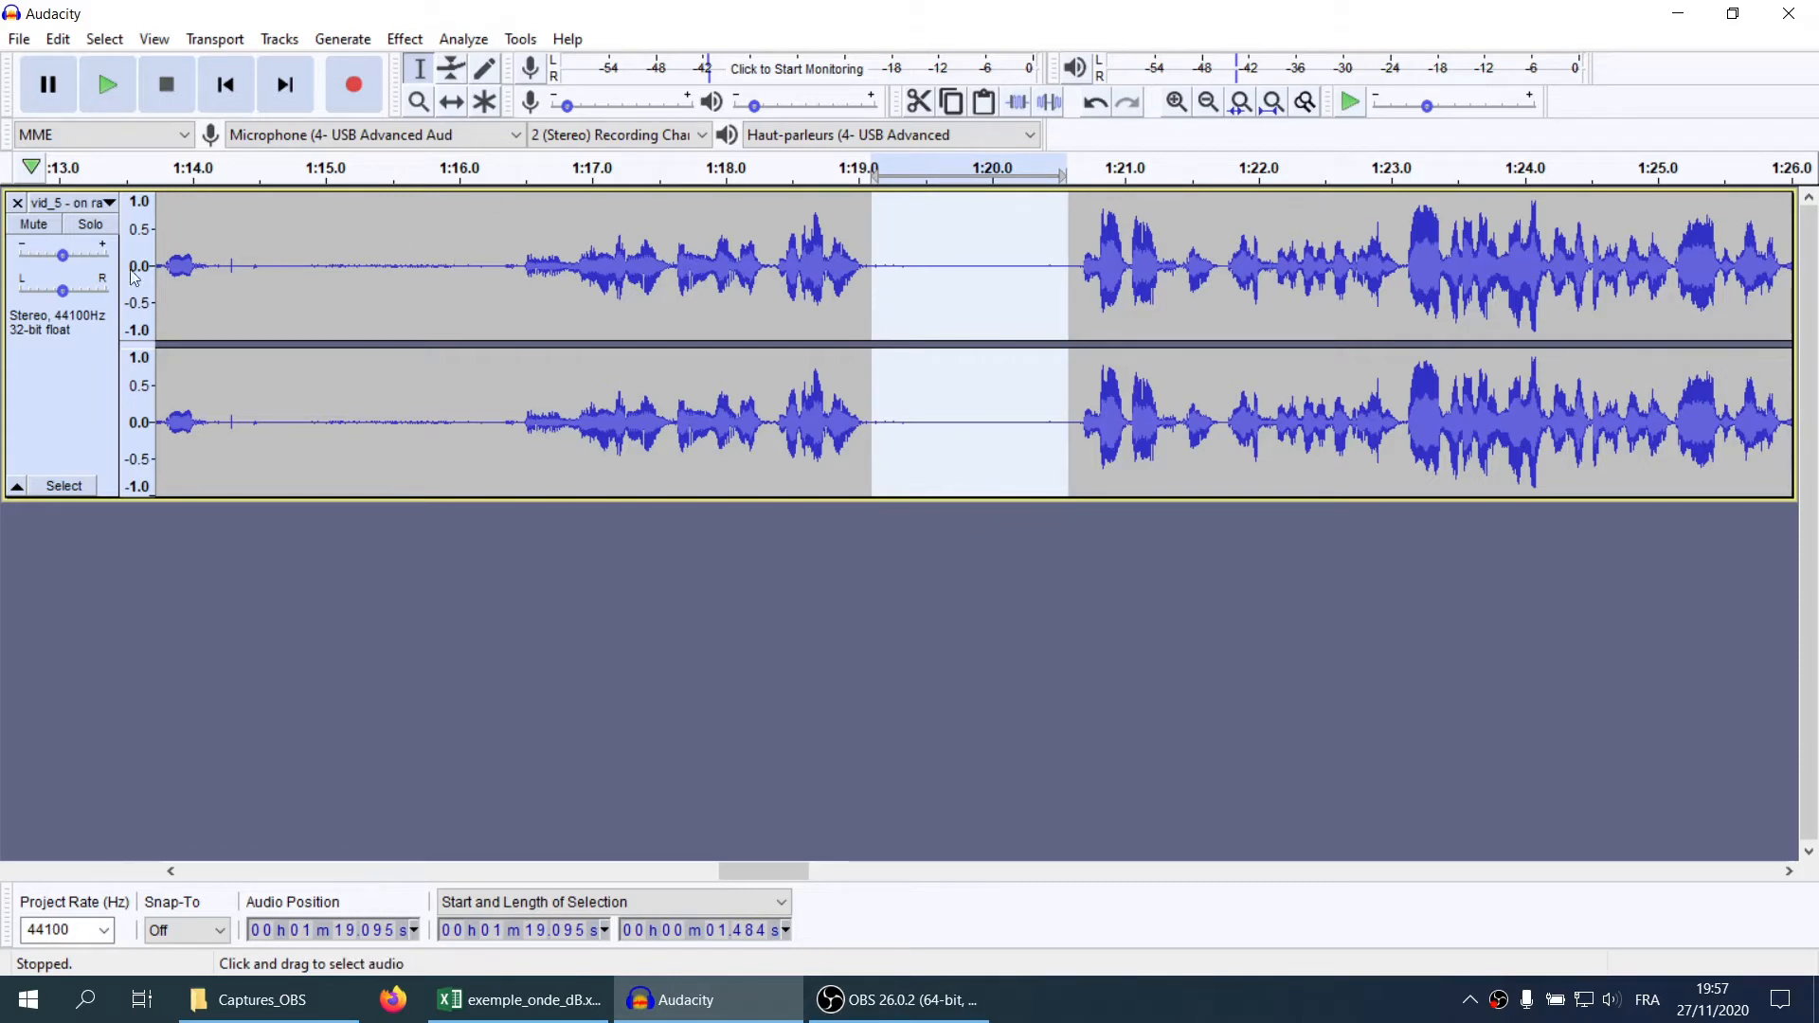
# Highlight about 3.7 s from 1:16.5, covering the spoken passage and most of the following gap, and clear the selection
pyautogui.click(976, 248)
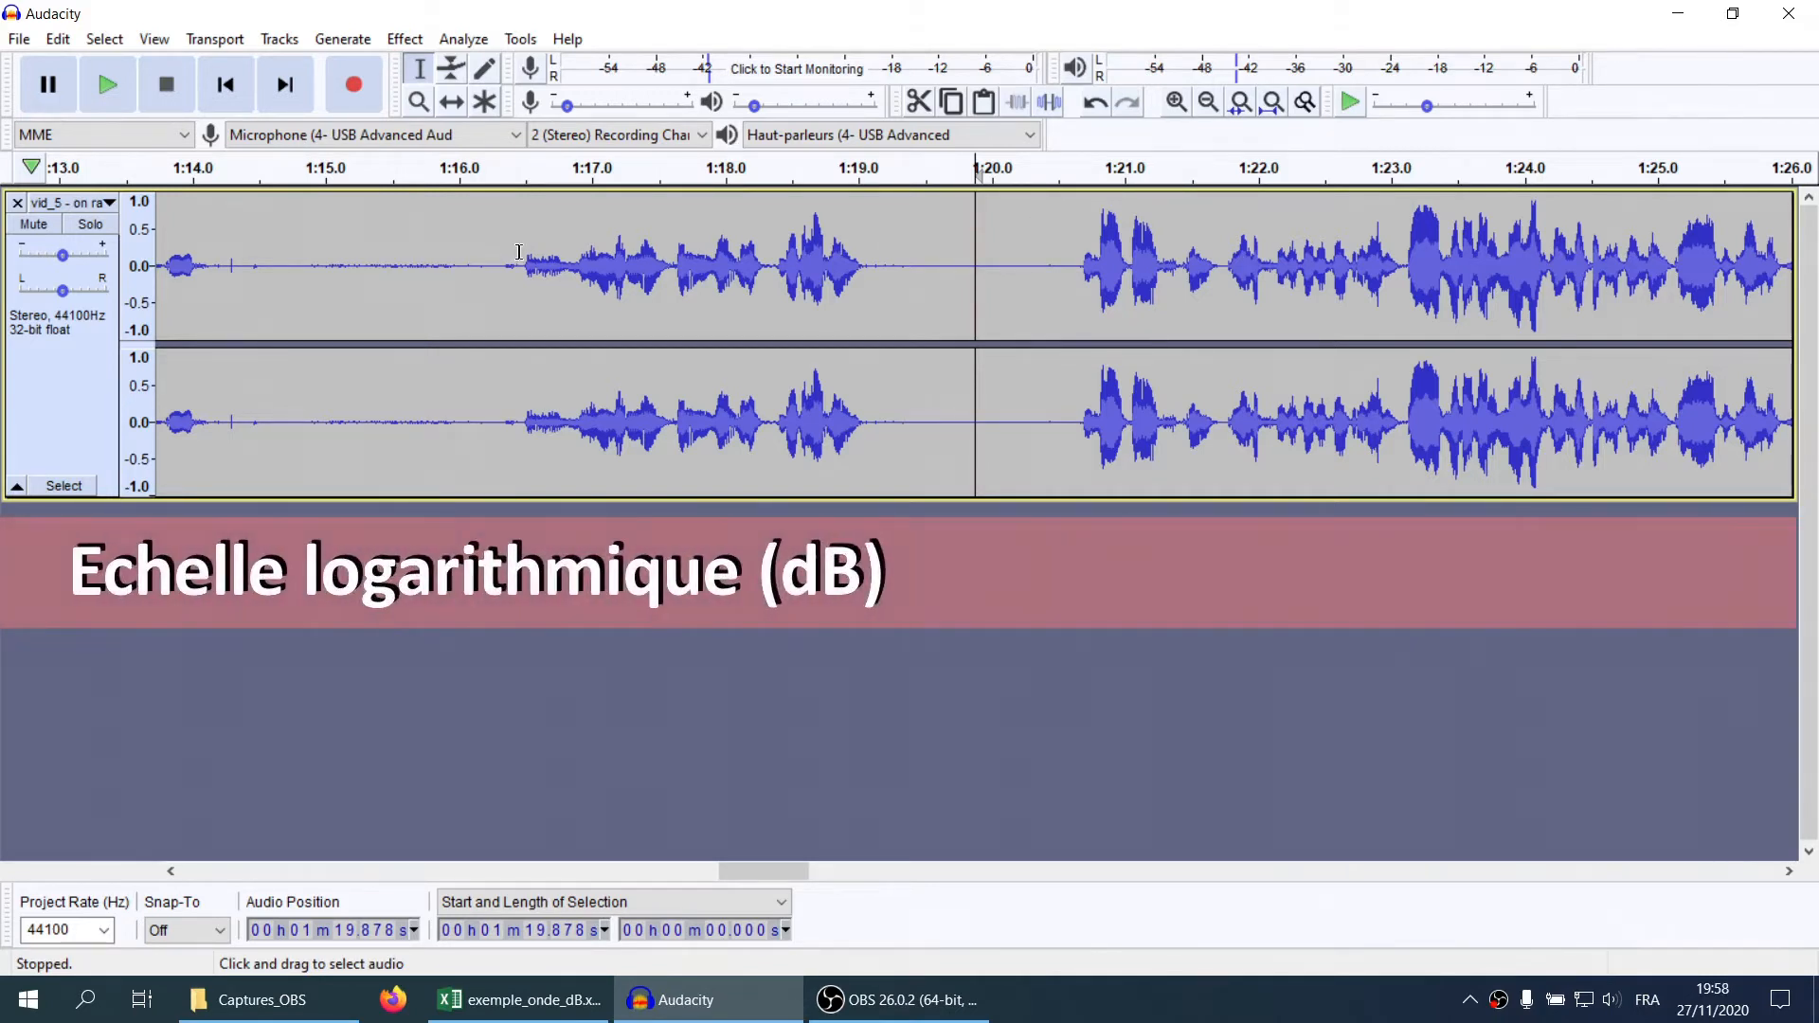
pyautogui.moveTo(520, 252); pyautogui.dragTo(1009, 275)
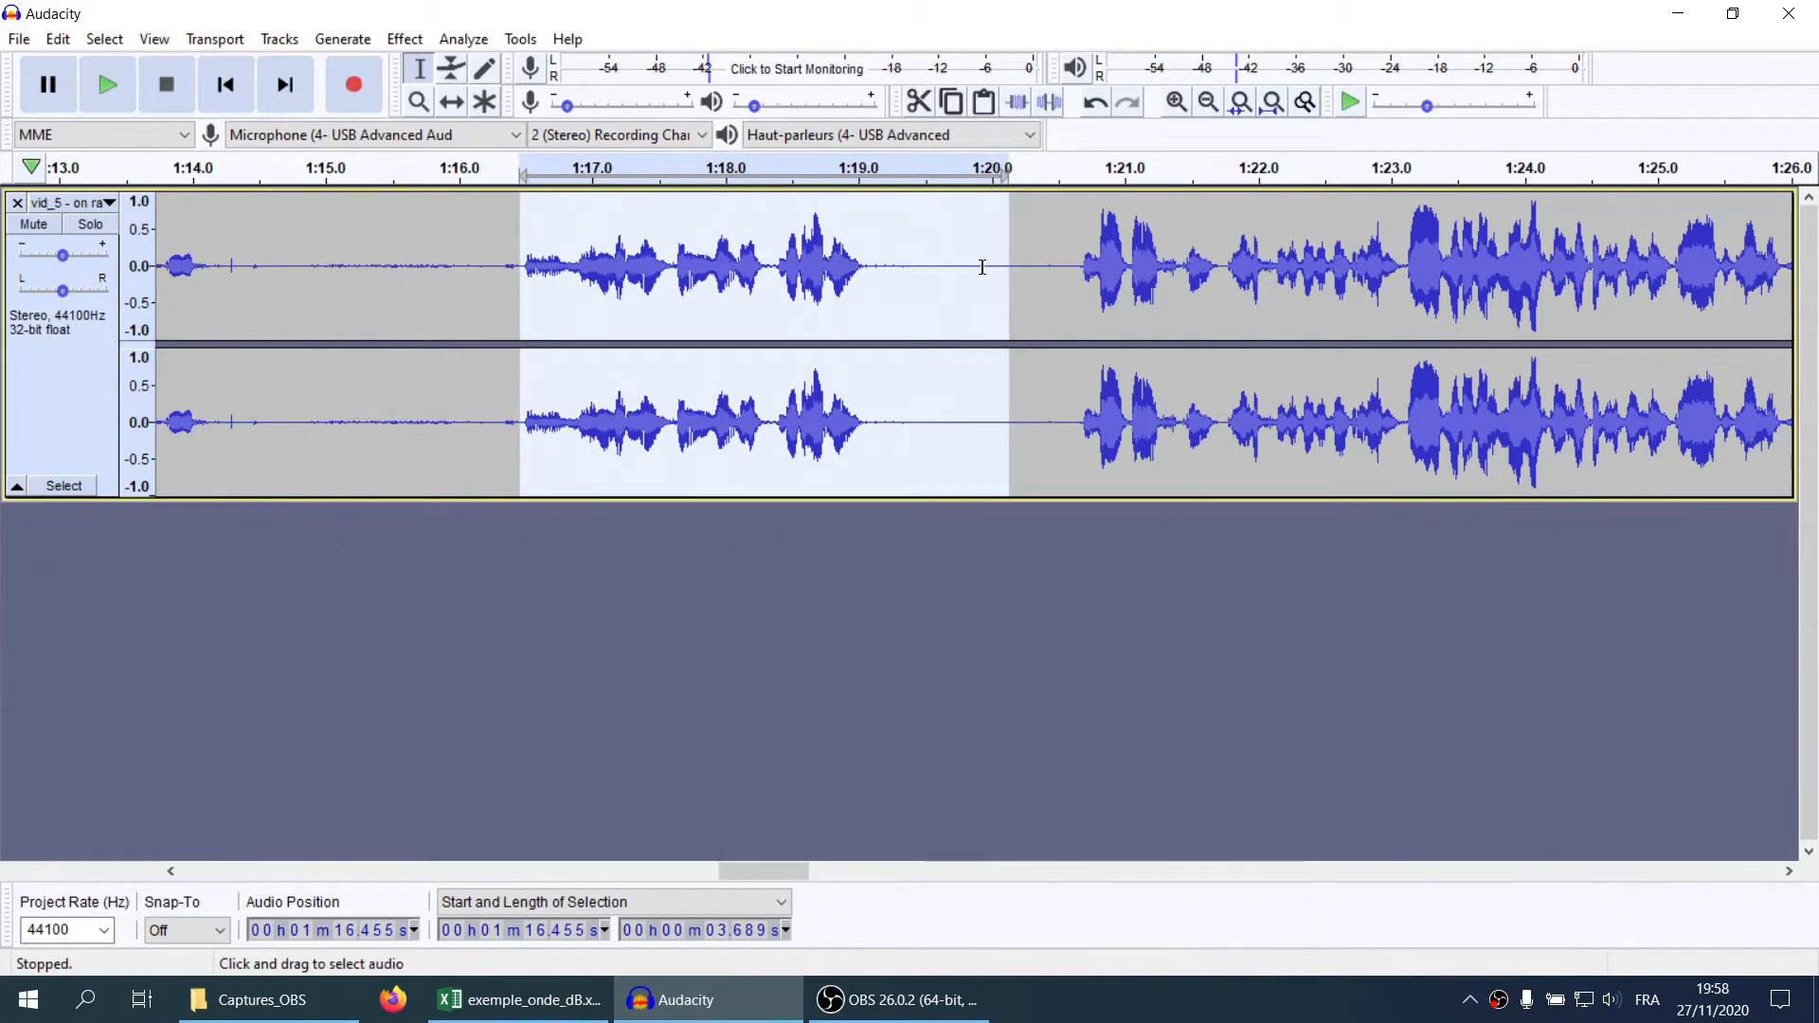
pyautogui.click(966, 266)
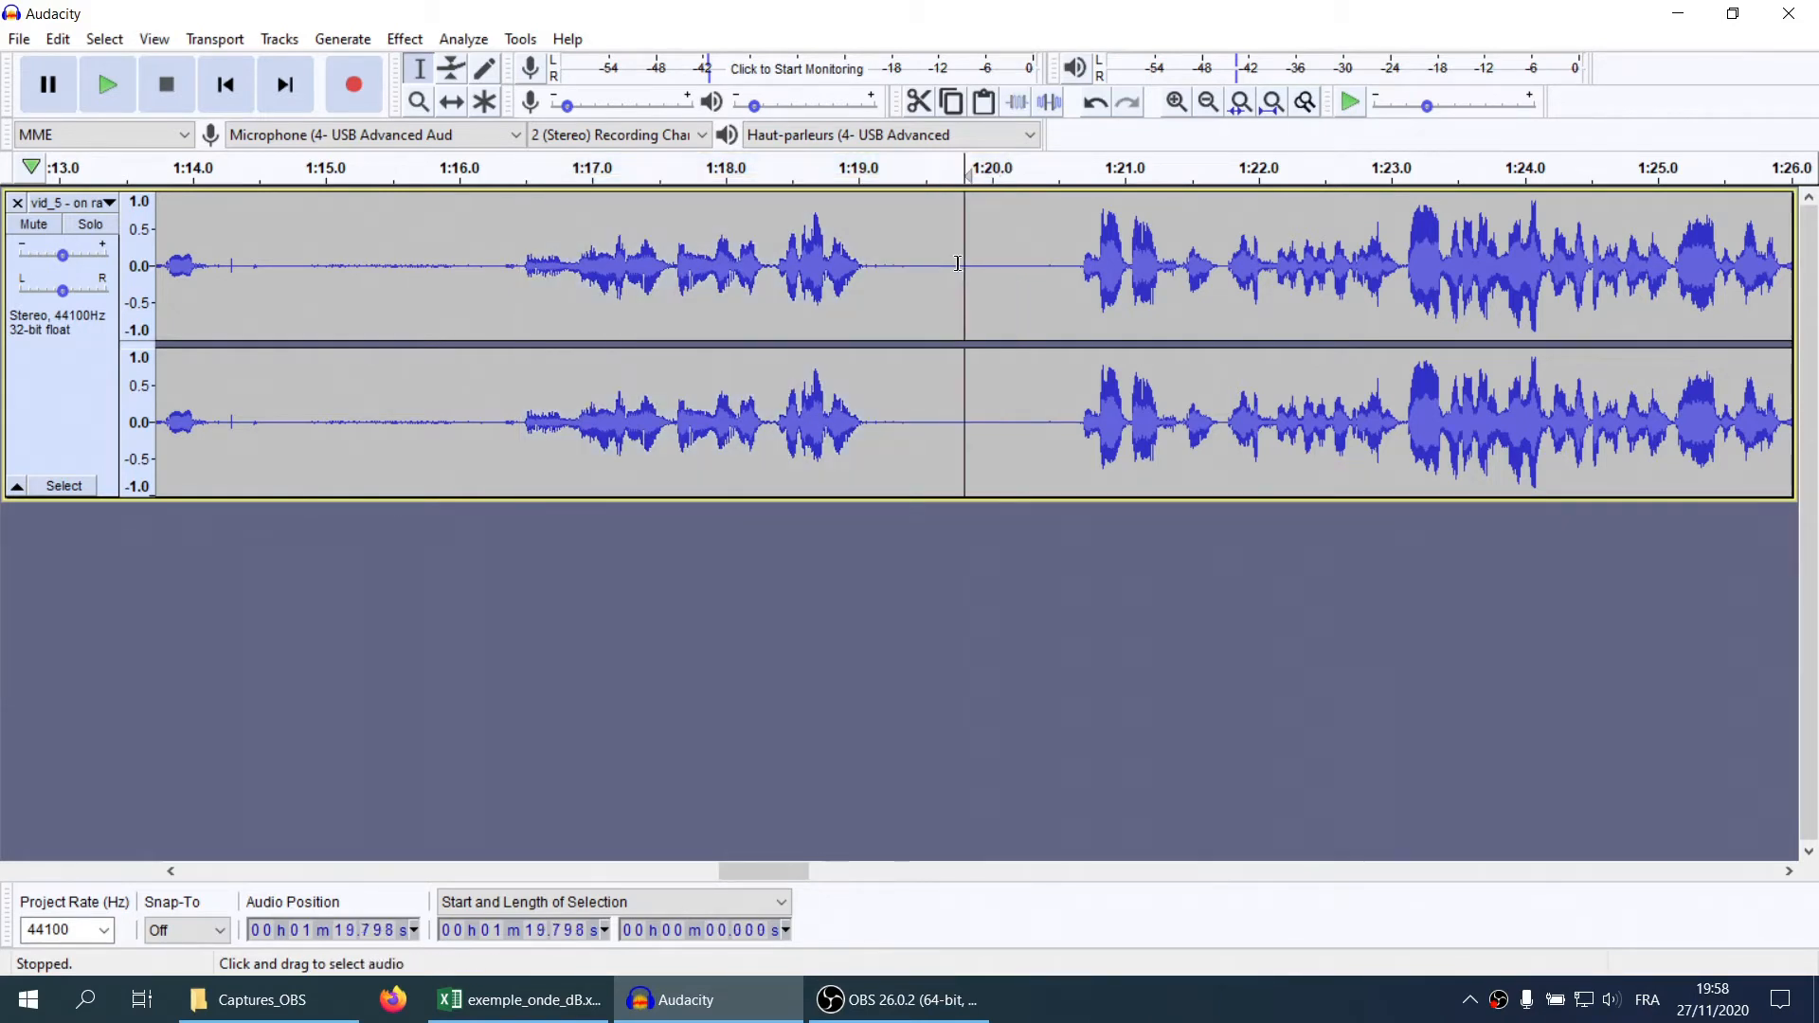
# Display the track as Waveform (dB) and select about 1.4 s of background noise from 1:14.8
pyautogui.click(76, 203)
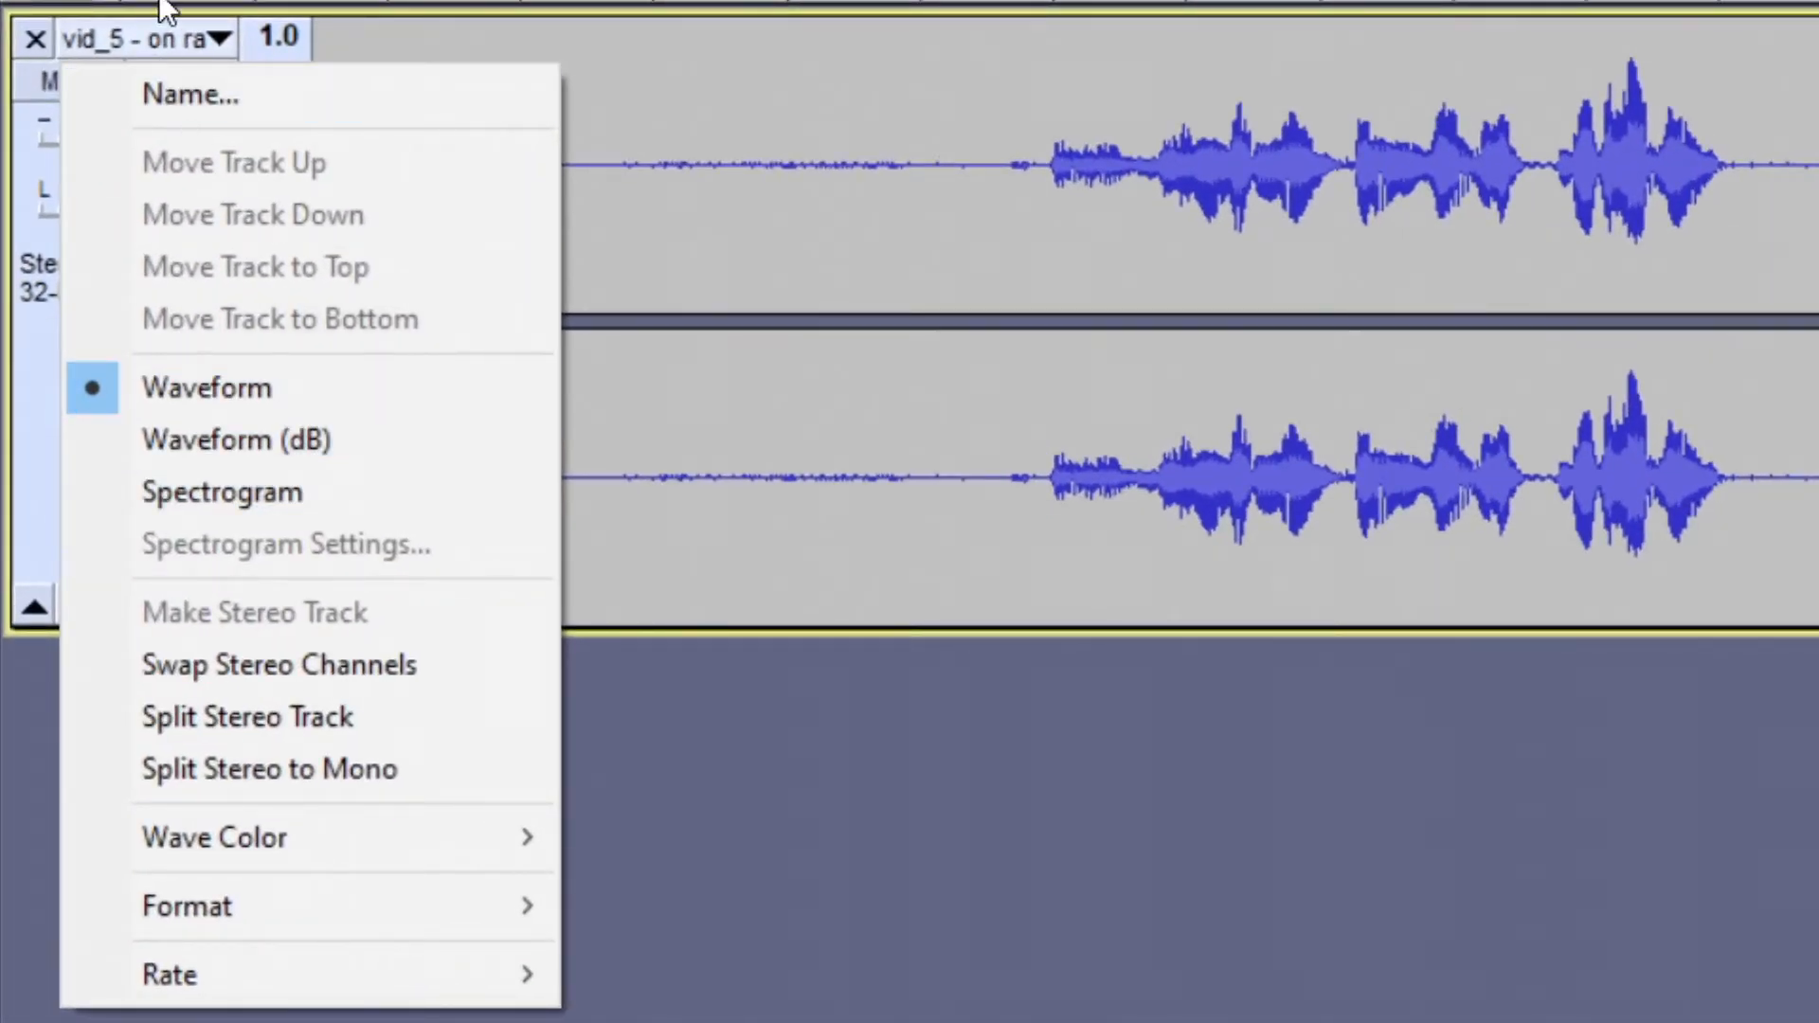
pyautogui.click(214, 445)
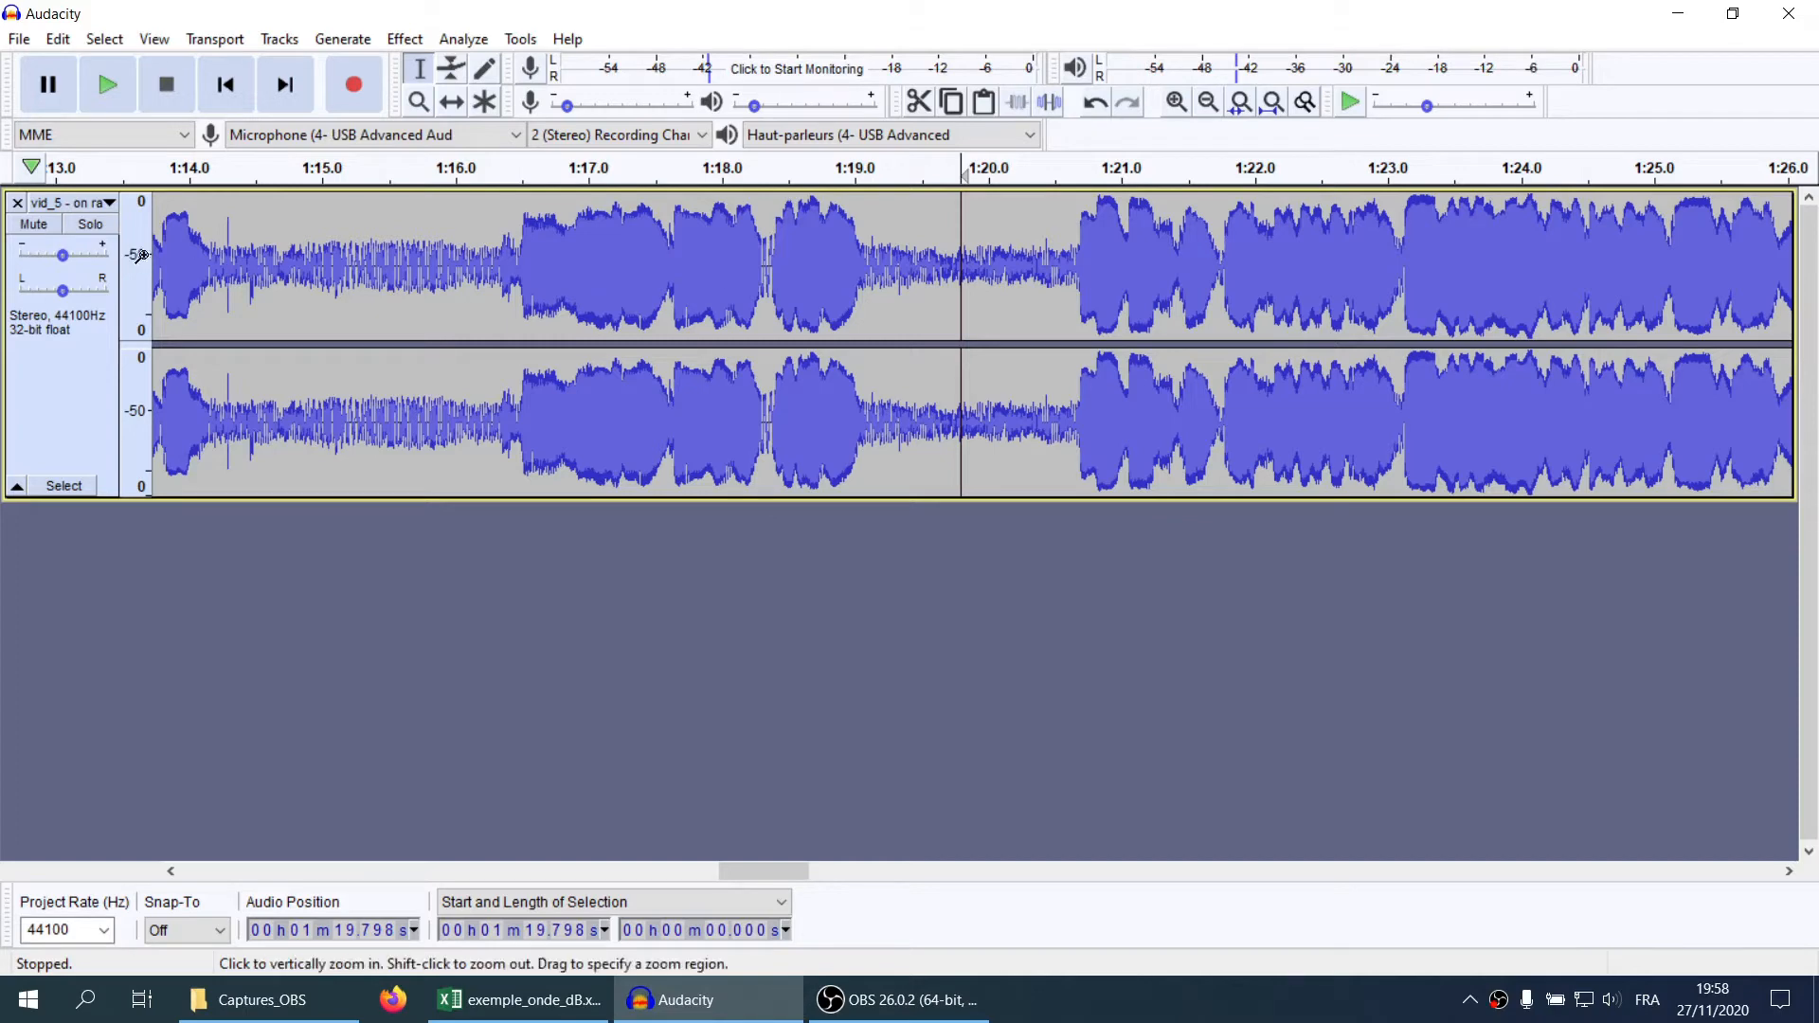
pyautogui.moveTo(293, 248); pyautogui.dragTo(478, 251)
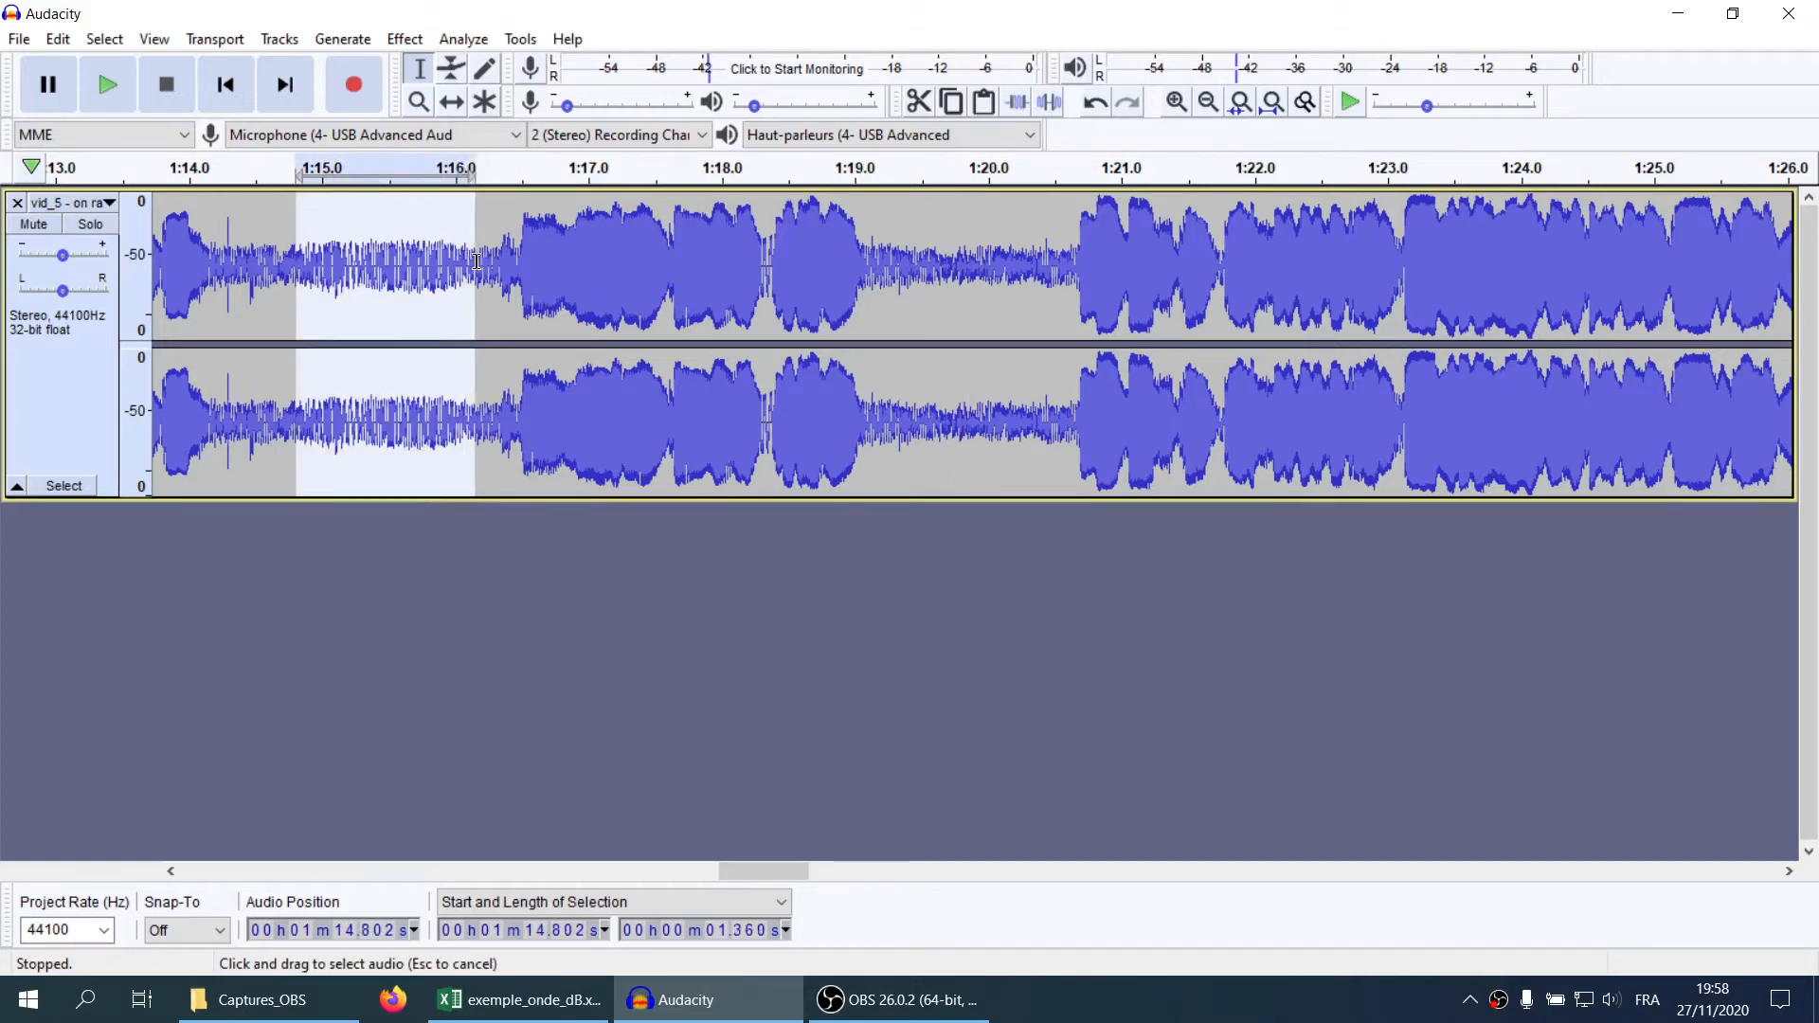
pyautogui.hscroll(-5, 478, 251)
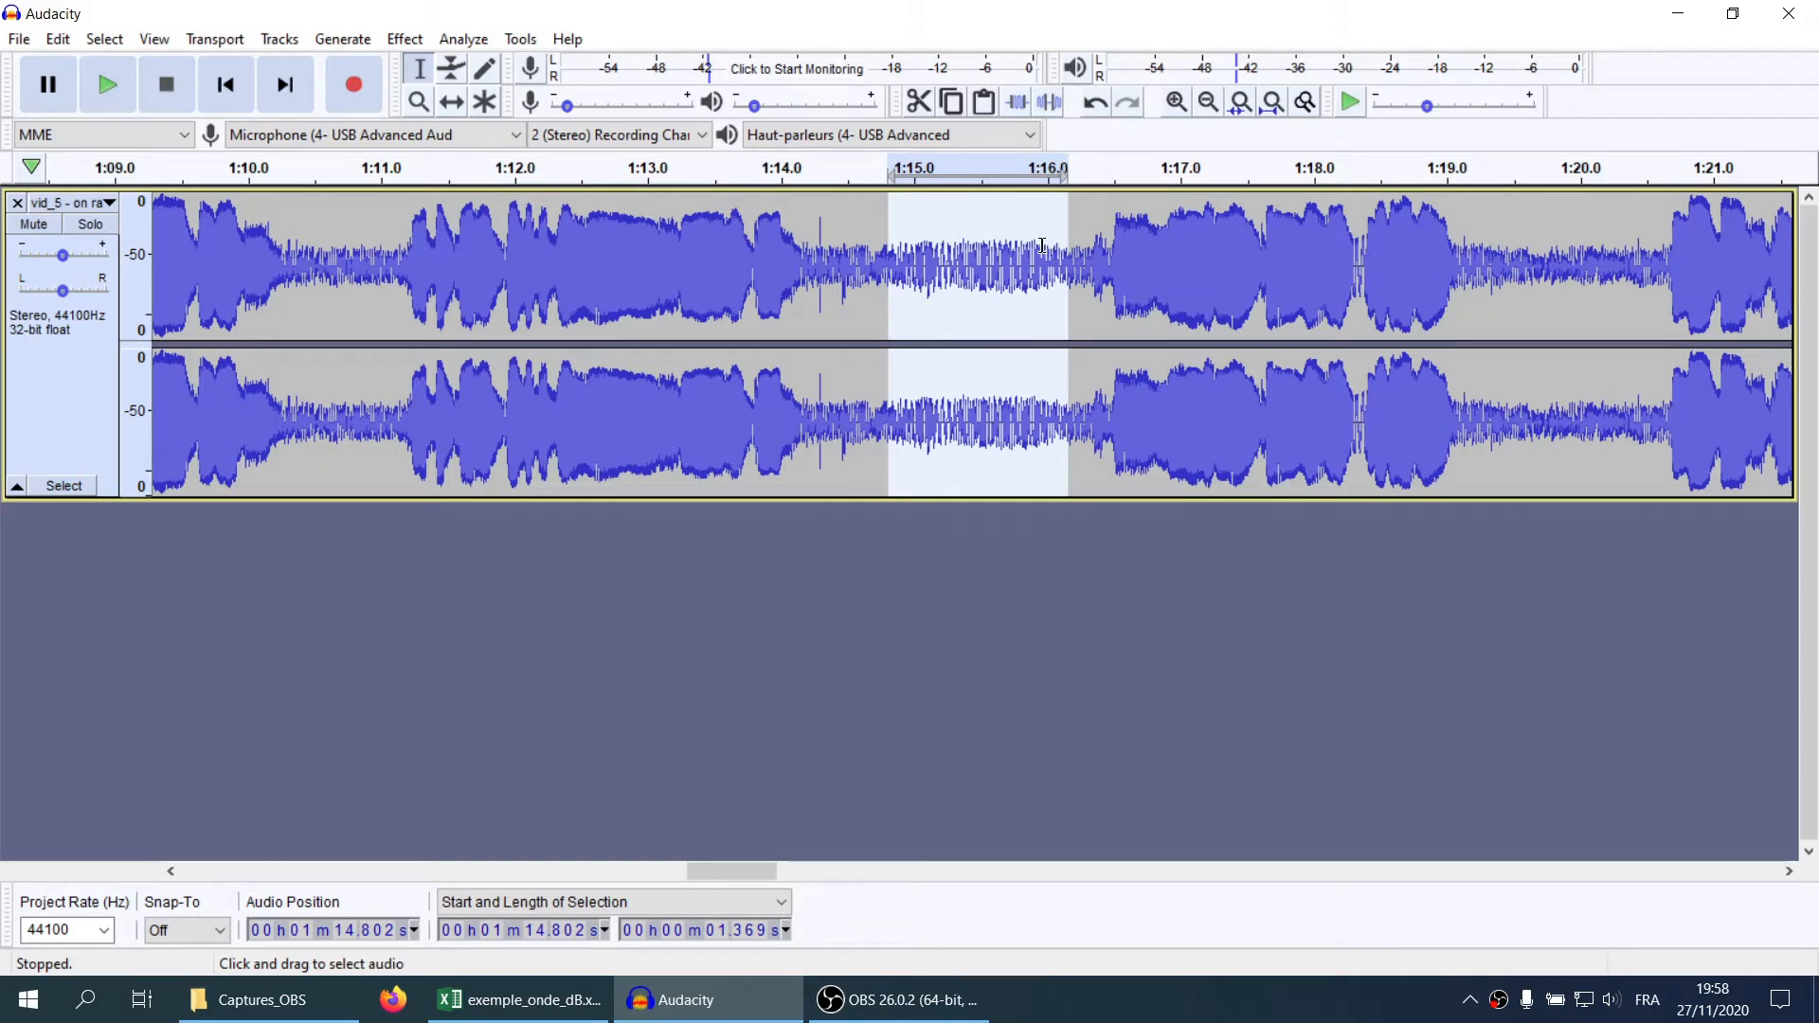
# Return the track to the linear Waveform view and select about 0.9 s of the silent gap from 1:19.5
pyautogui.click(66, 203)
pyautogui.click(95, 373)
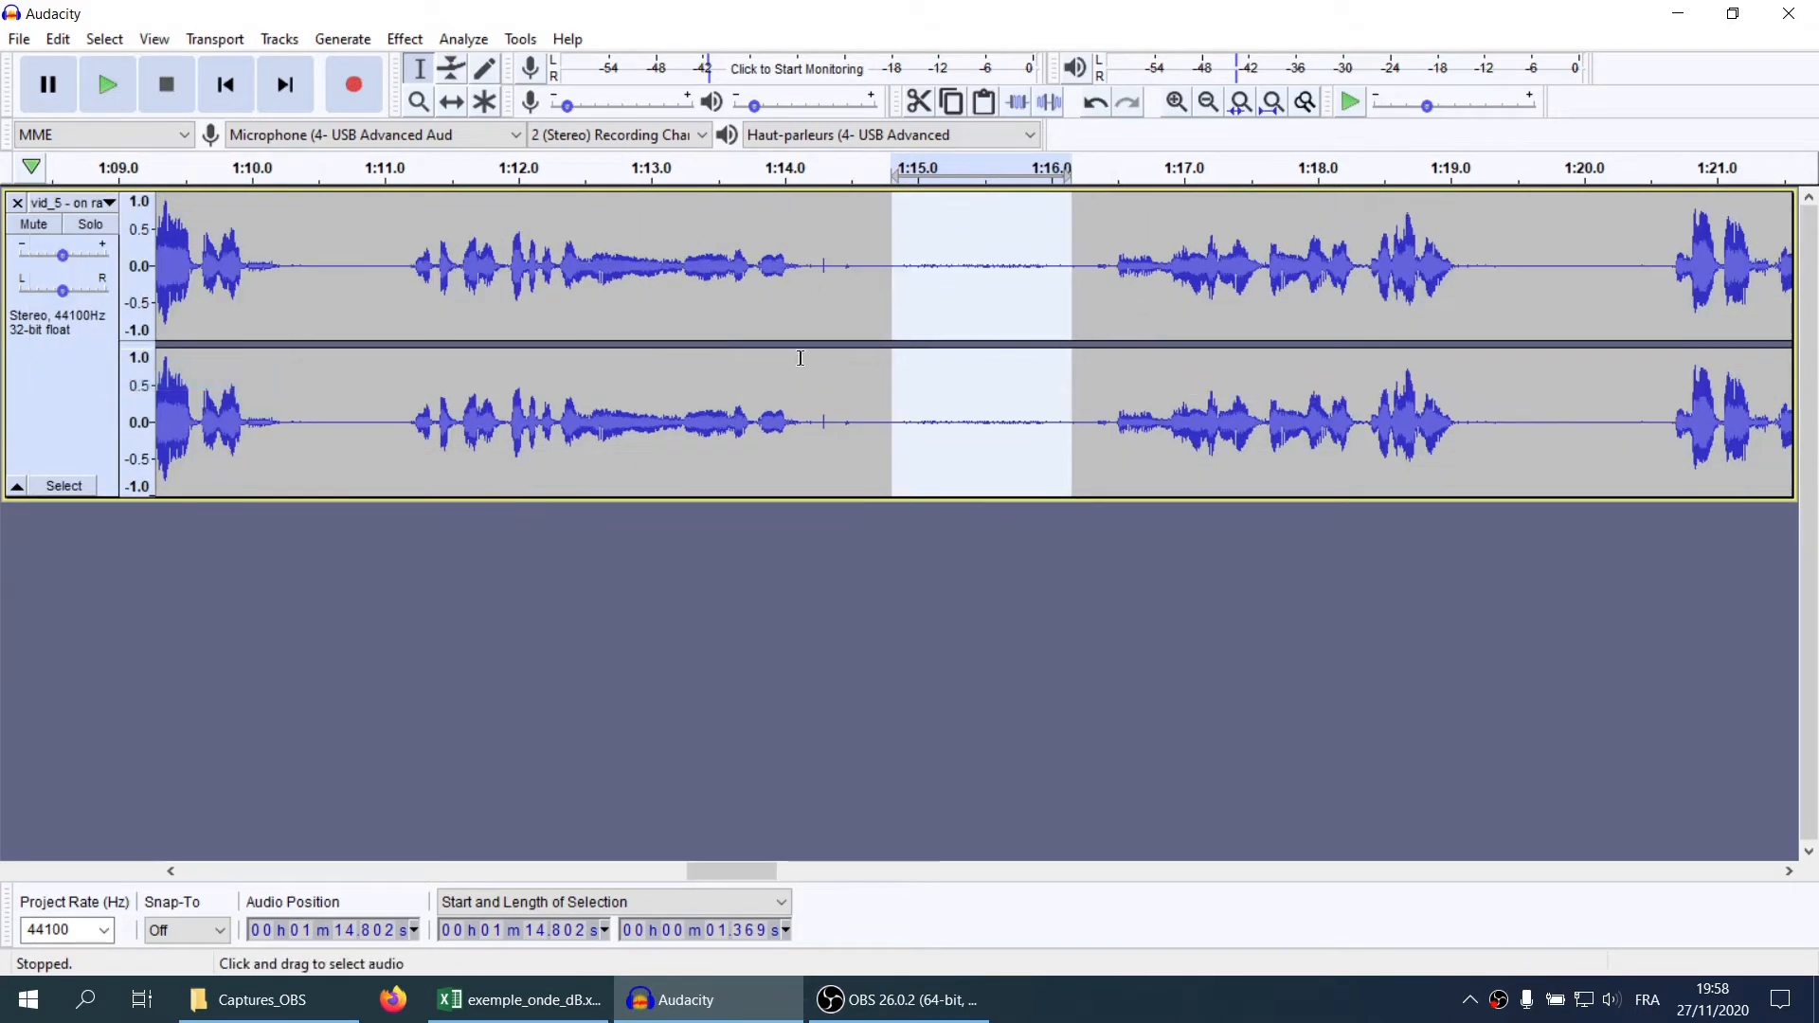
pyautogui.keyDown('ctrl'); pyautogui.scroll(-1, 693, 362); pyautogui.keyUp('ctrl')
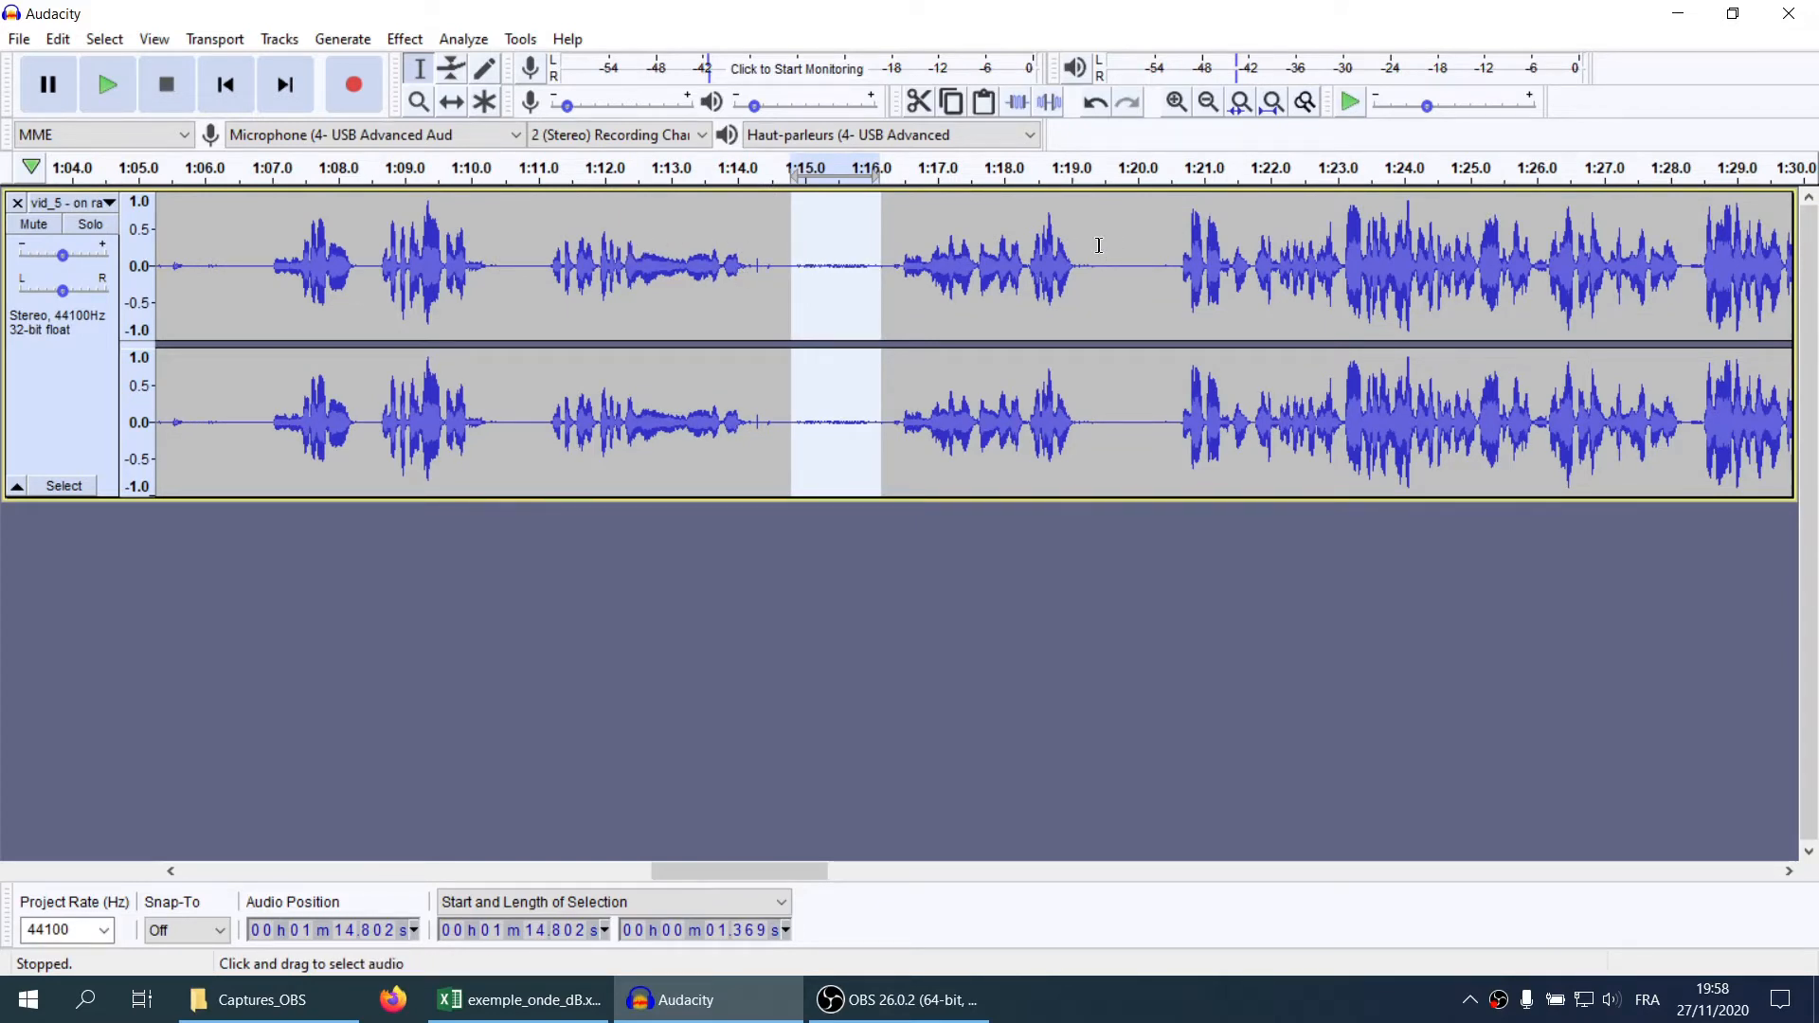
pyautogui.moveTo(1103, 248); pyautogui.dragTo(1165, 261)
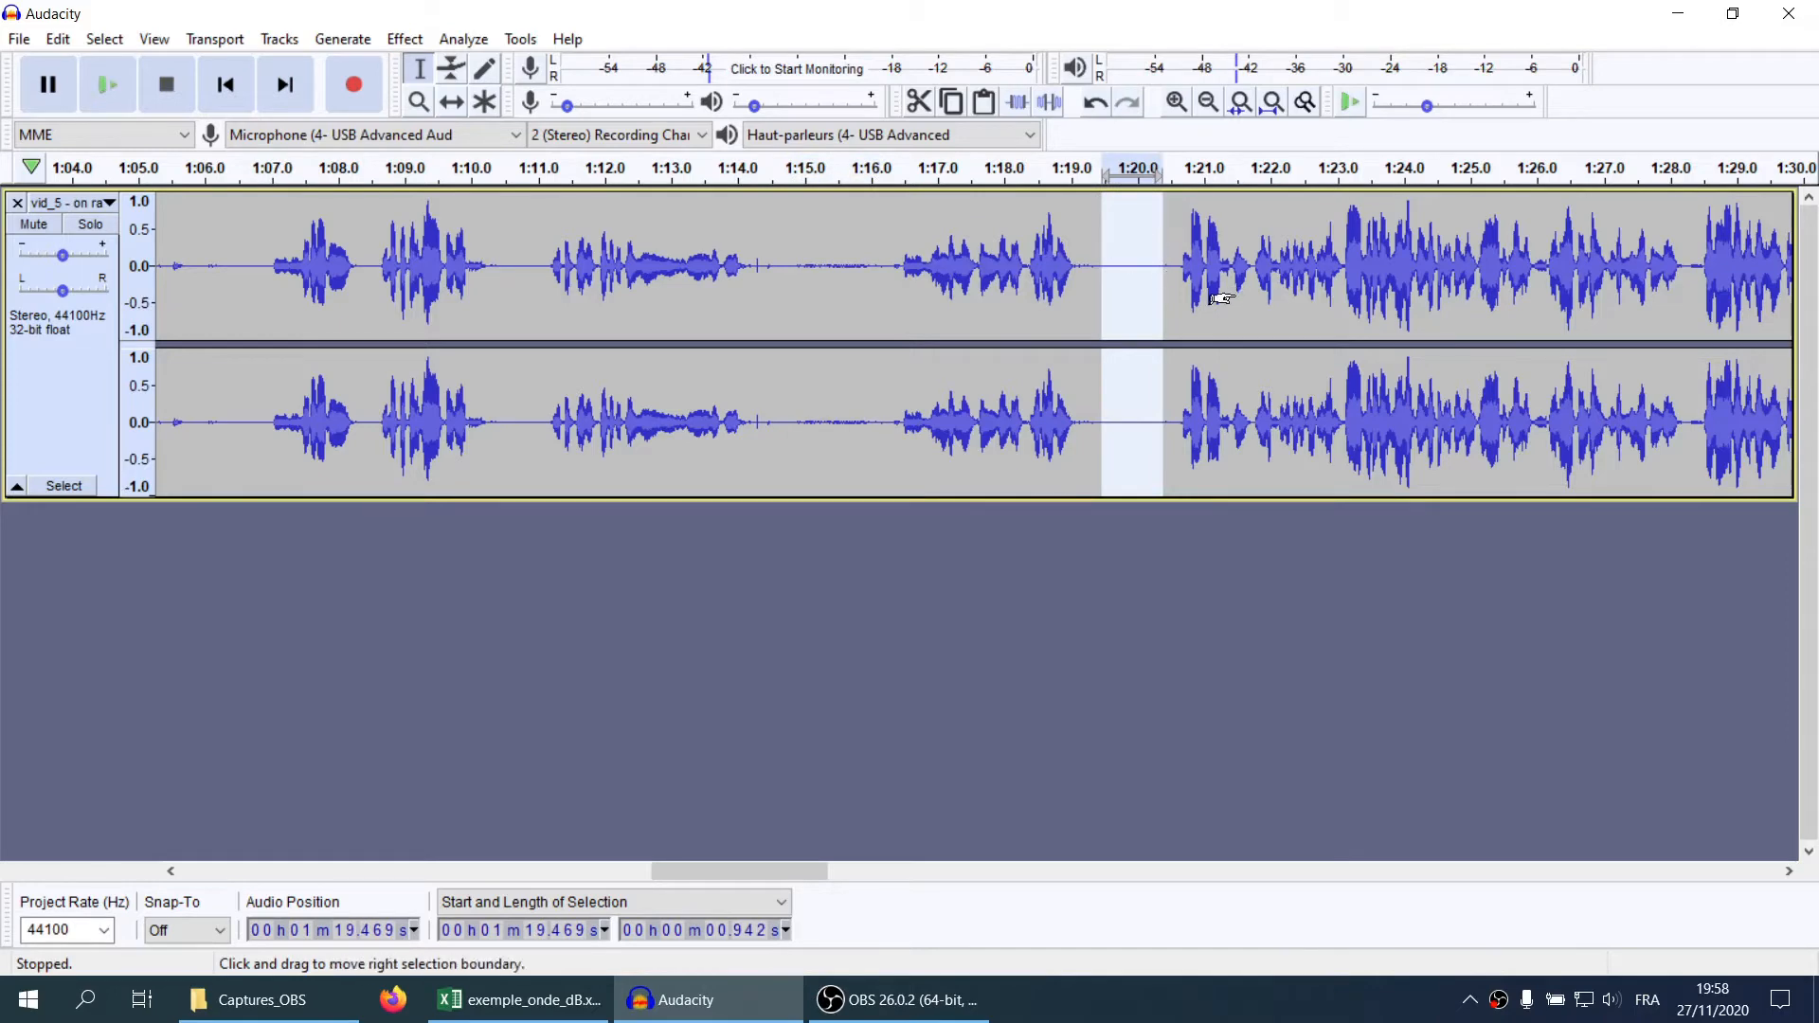
pyautogui.hotkey('ctrl', '1')
pyautogui.hotkey('ctrl', '1')
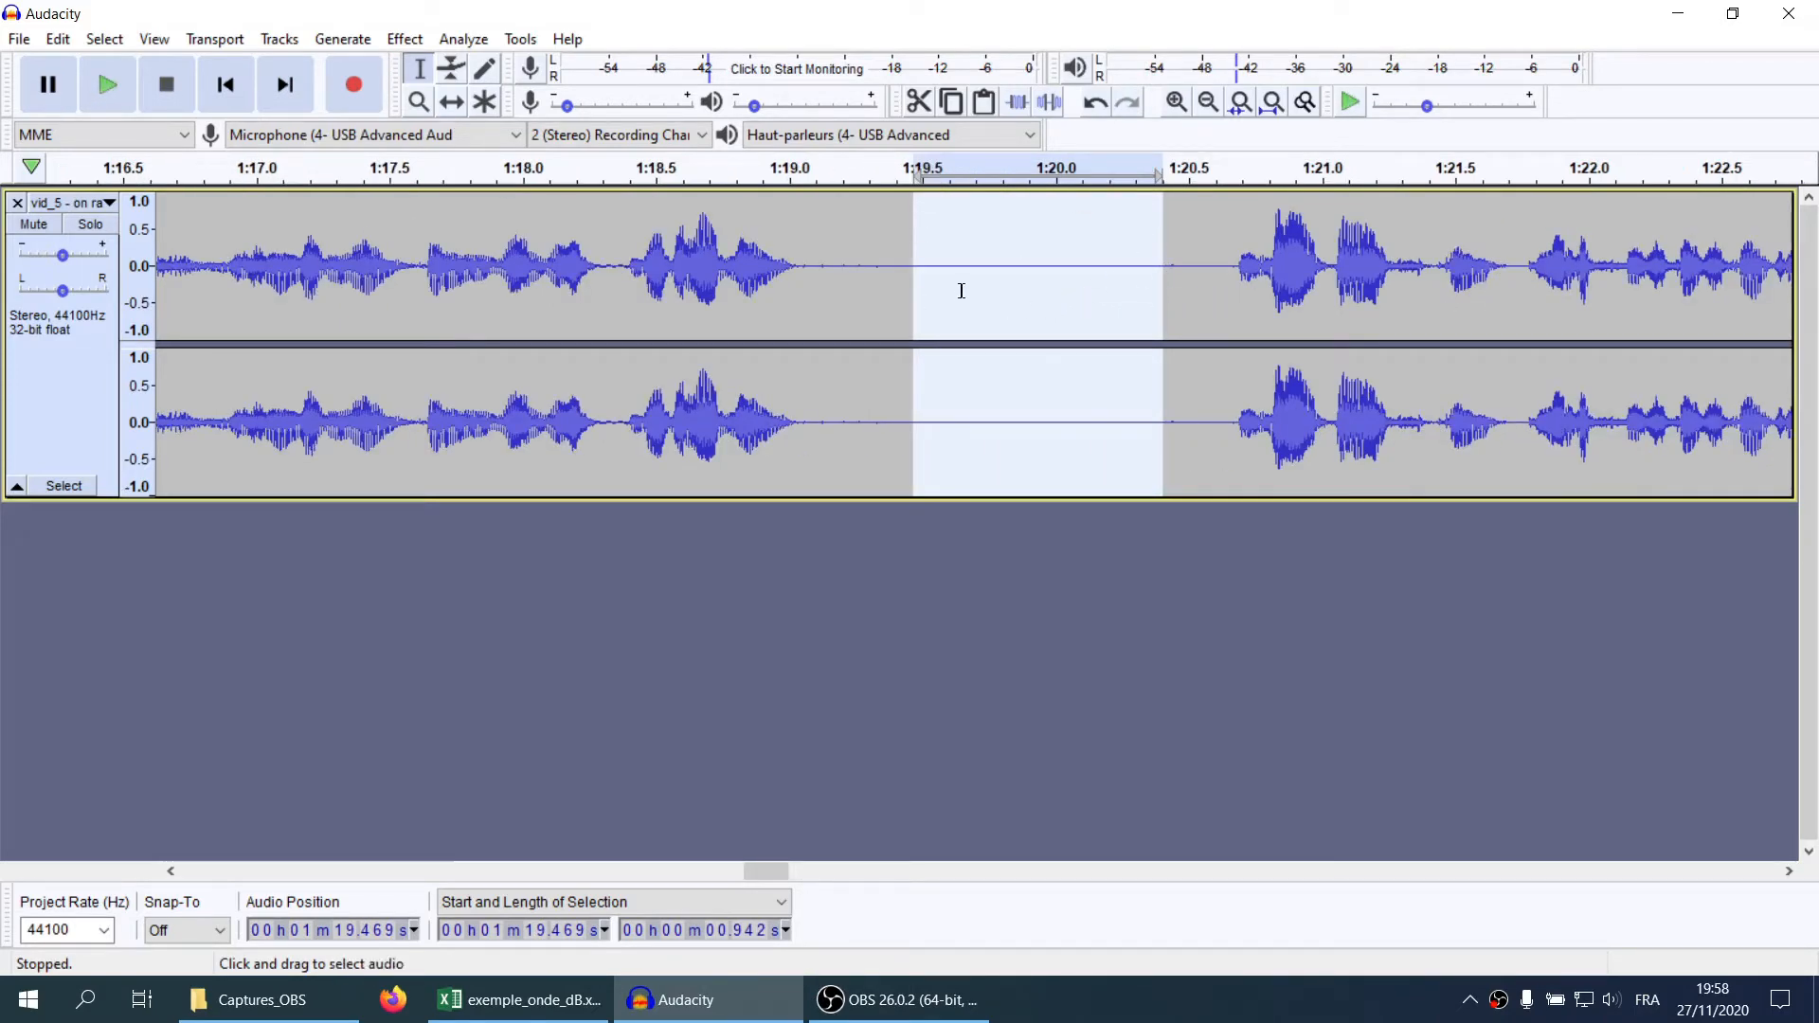
# Display the track as Waveform (dB) again and examine the noise in the selected gap at several zoom levels
pyautogui.click(66, 203)
pyautogui.click(103, 402)
pyautogui.hotkey('ctrl', '3')
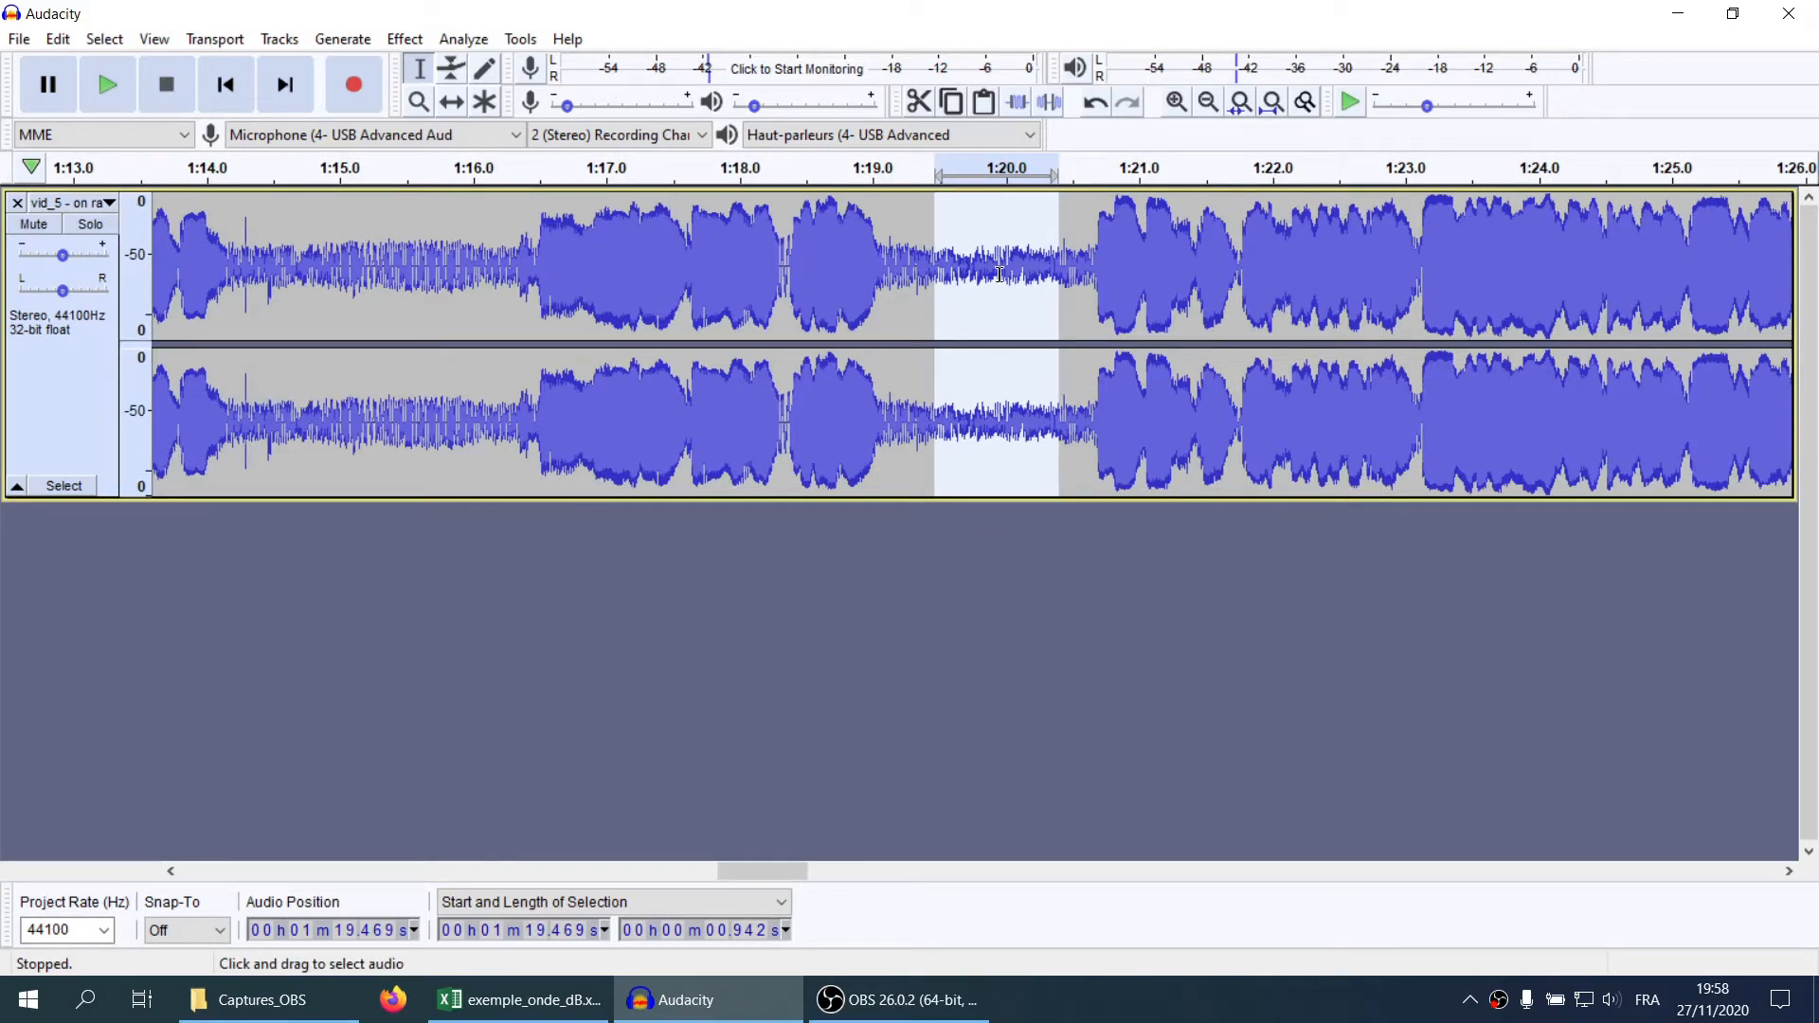
pyautogui.hotkey('ctrl', '1')
pyautogui.hotkey('ctrl', '1')
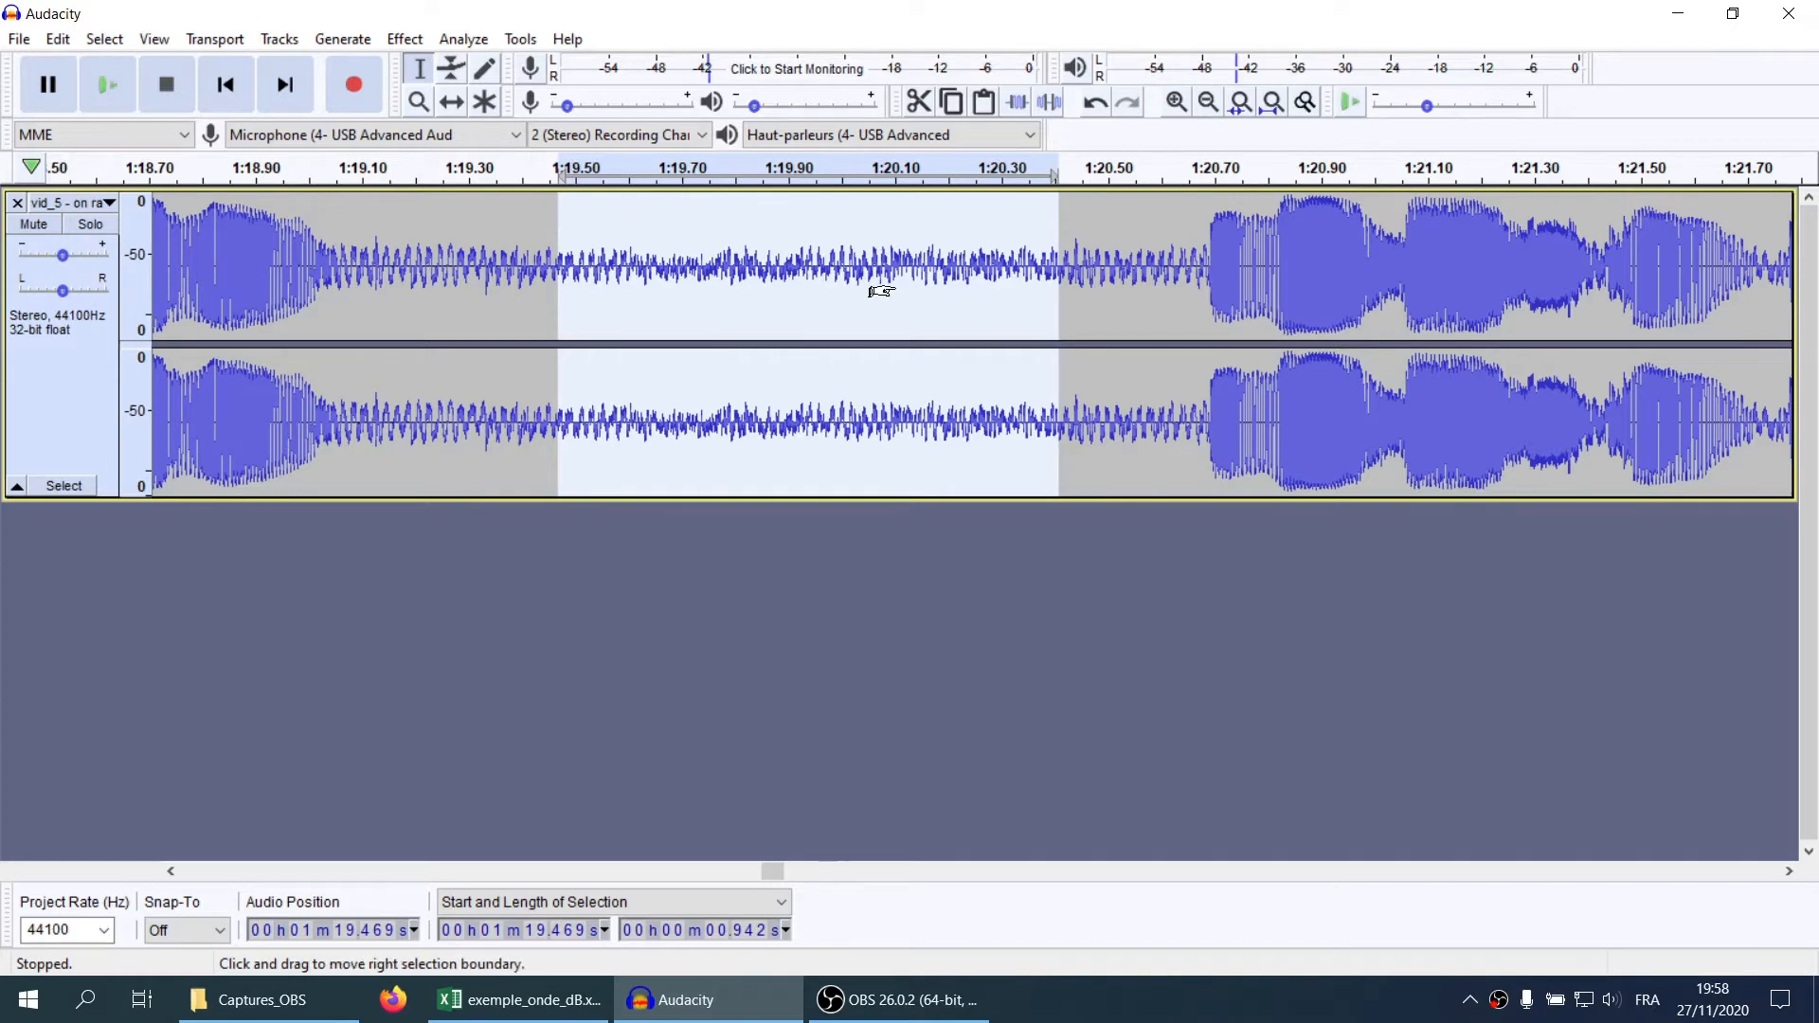
pyautogui.scroll(-2, 885, 285)
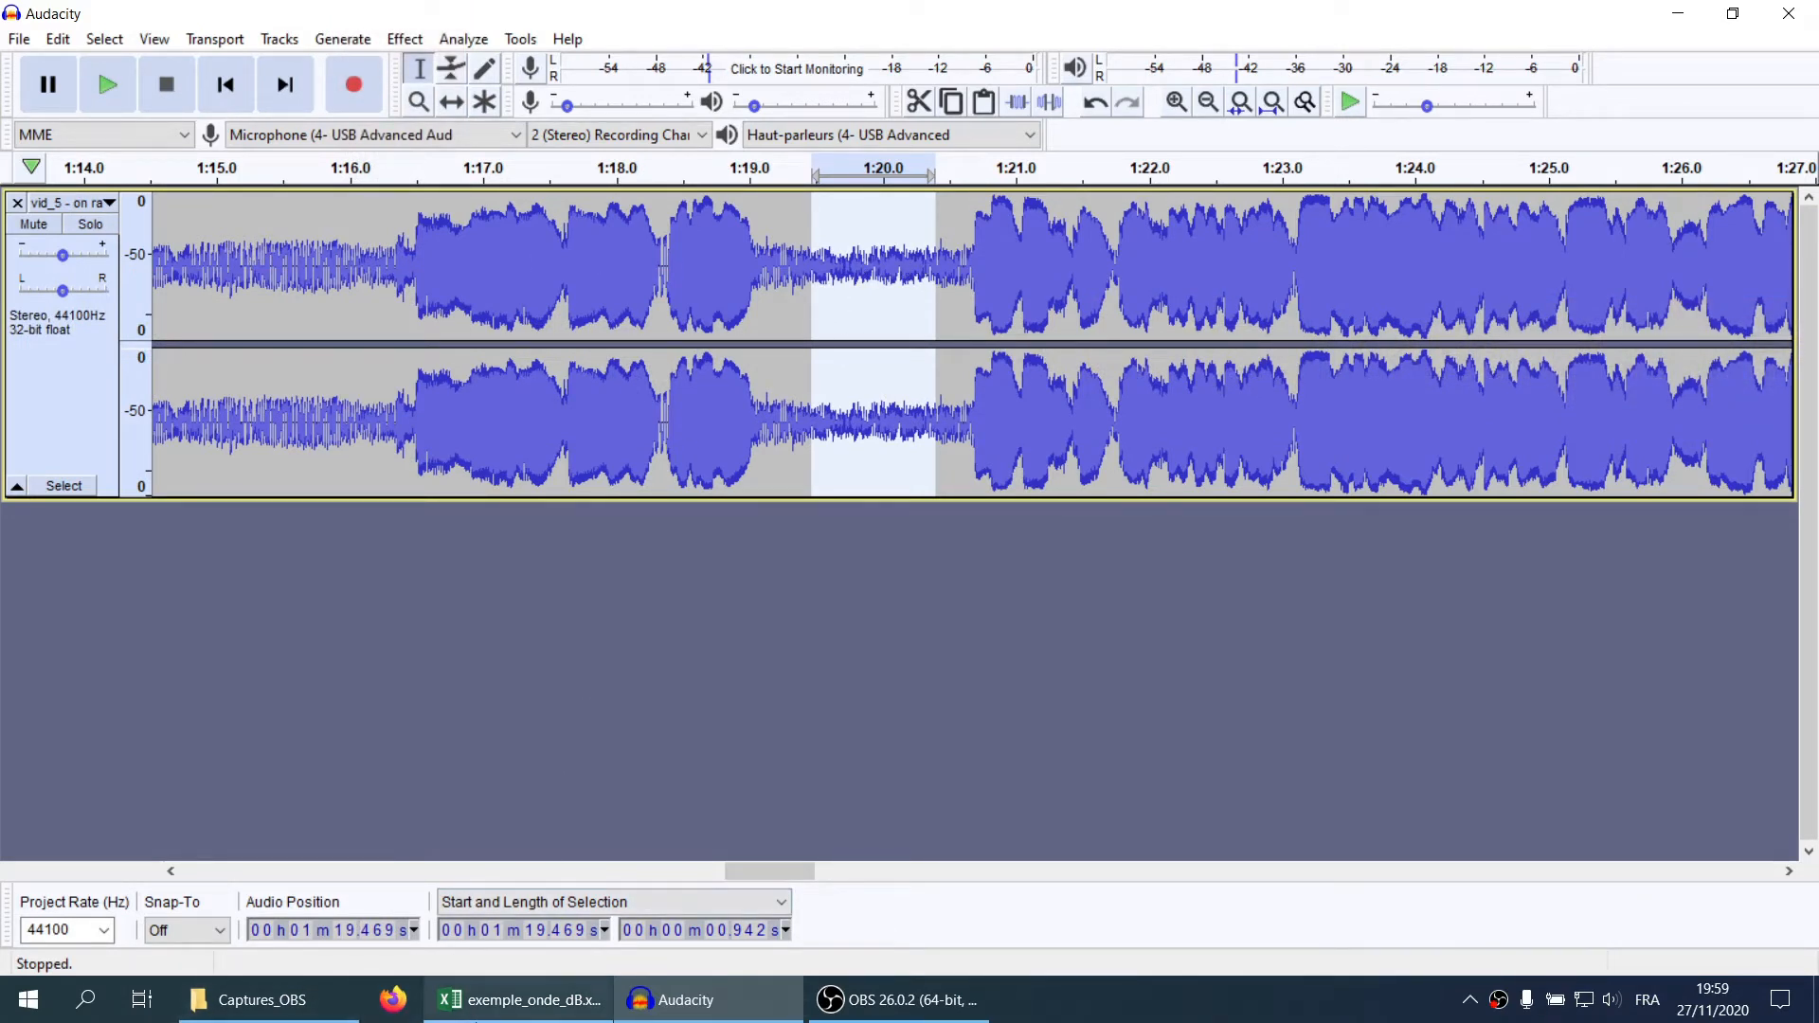
# Switch to the exemple_onde_dB.xlsx workbook in Excel and point out the Onde (dB) chart and the Bas and Moyen values in the Onde column
pyautogui.click(476, 1020)
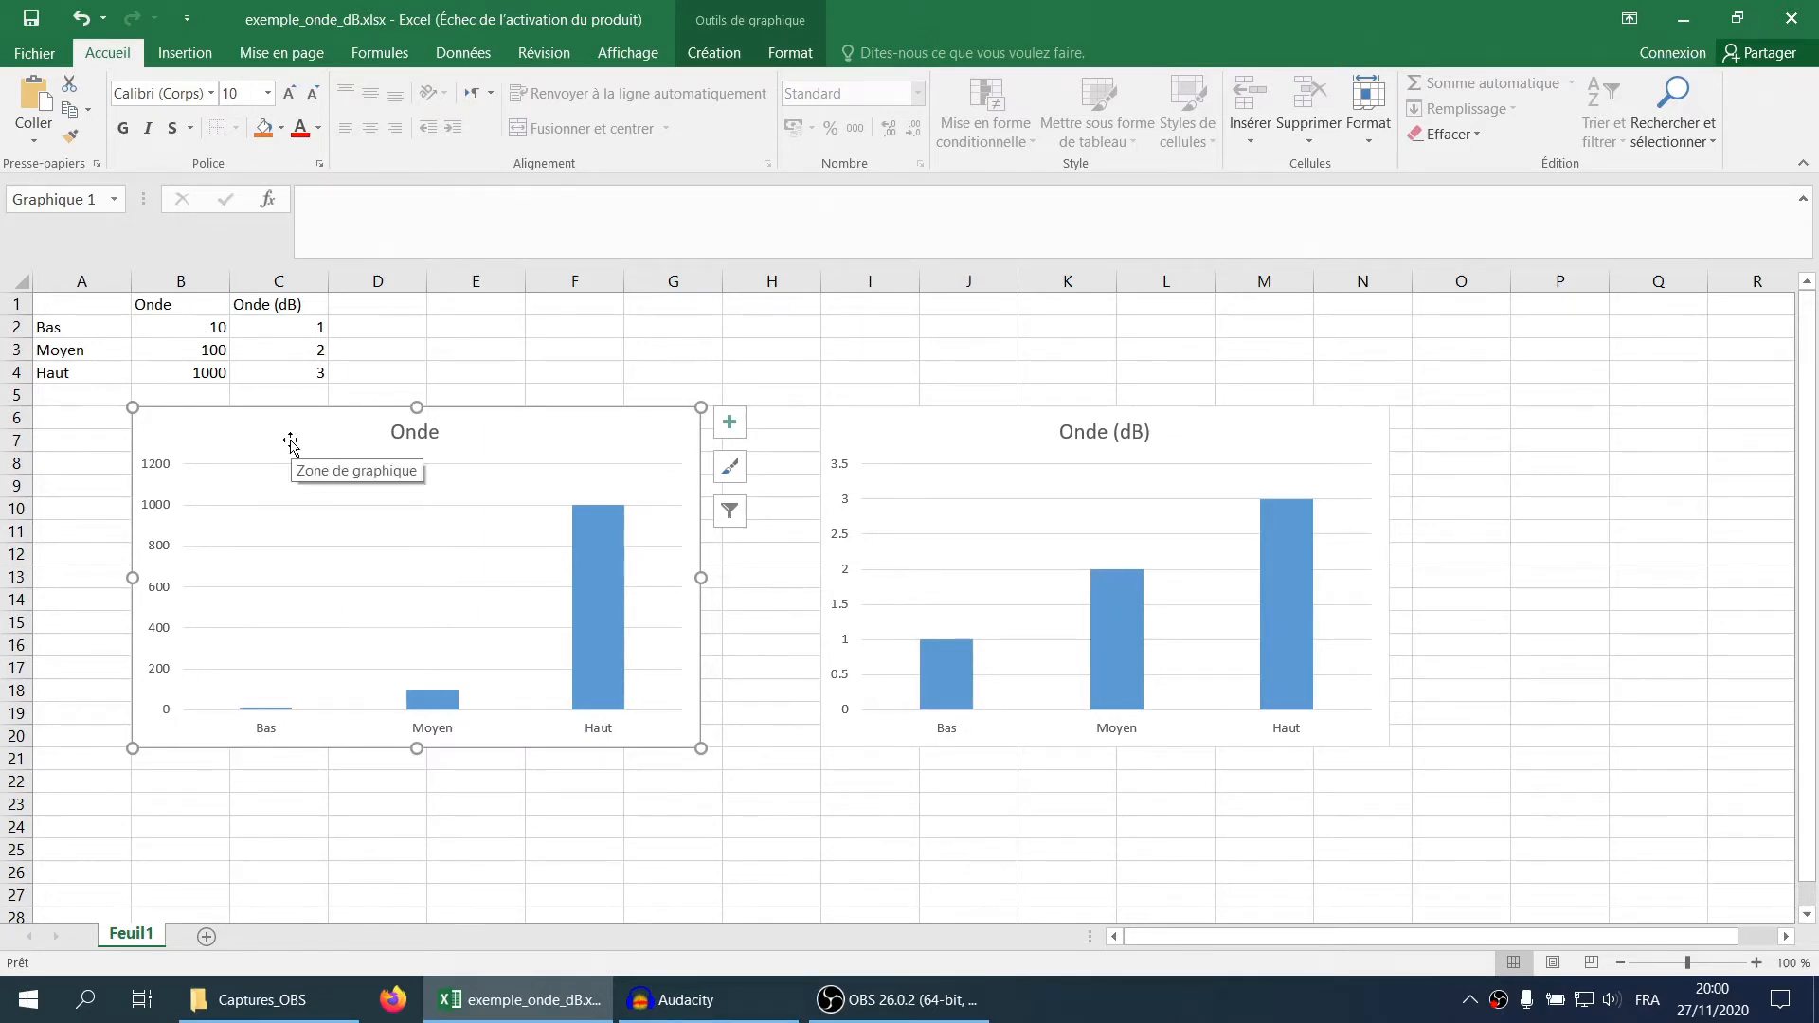
pyautogui.click(906, 445)
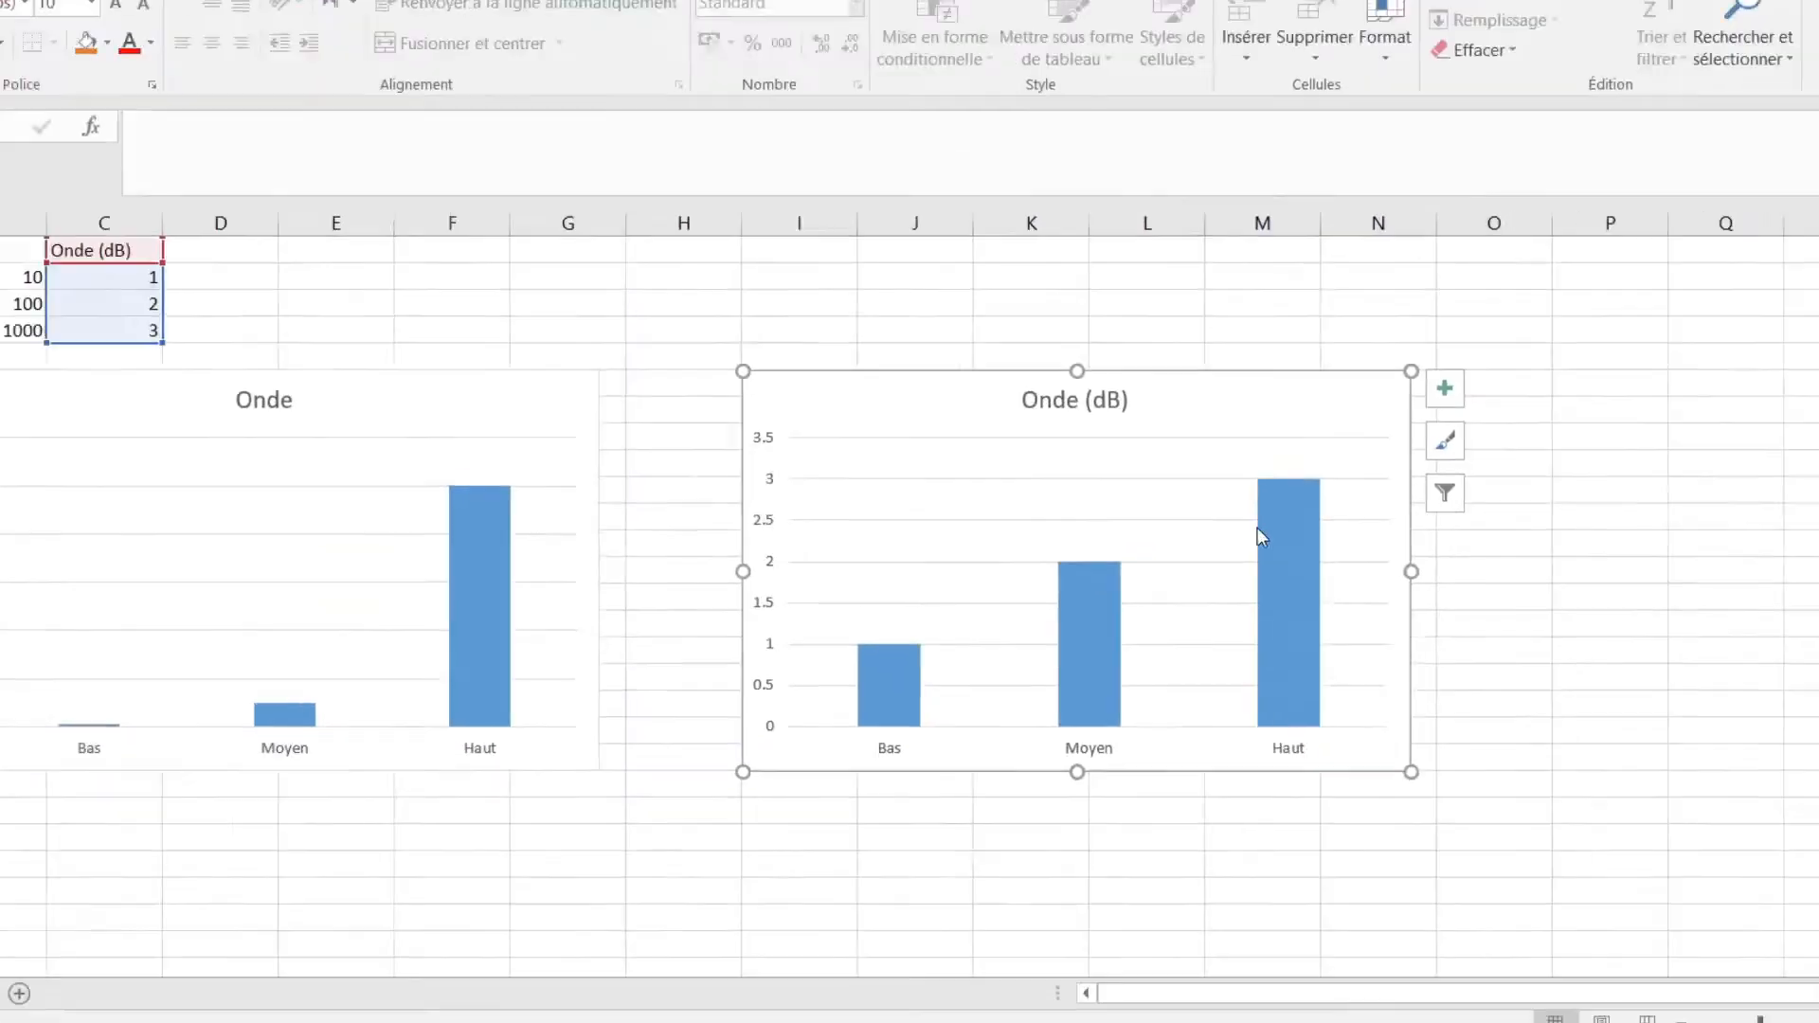
pyautogui.click(19, 276)
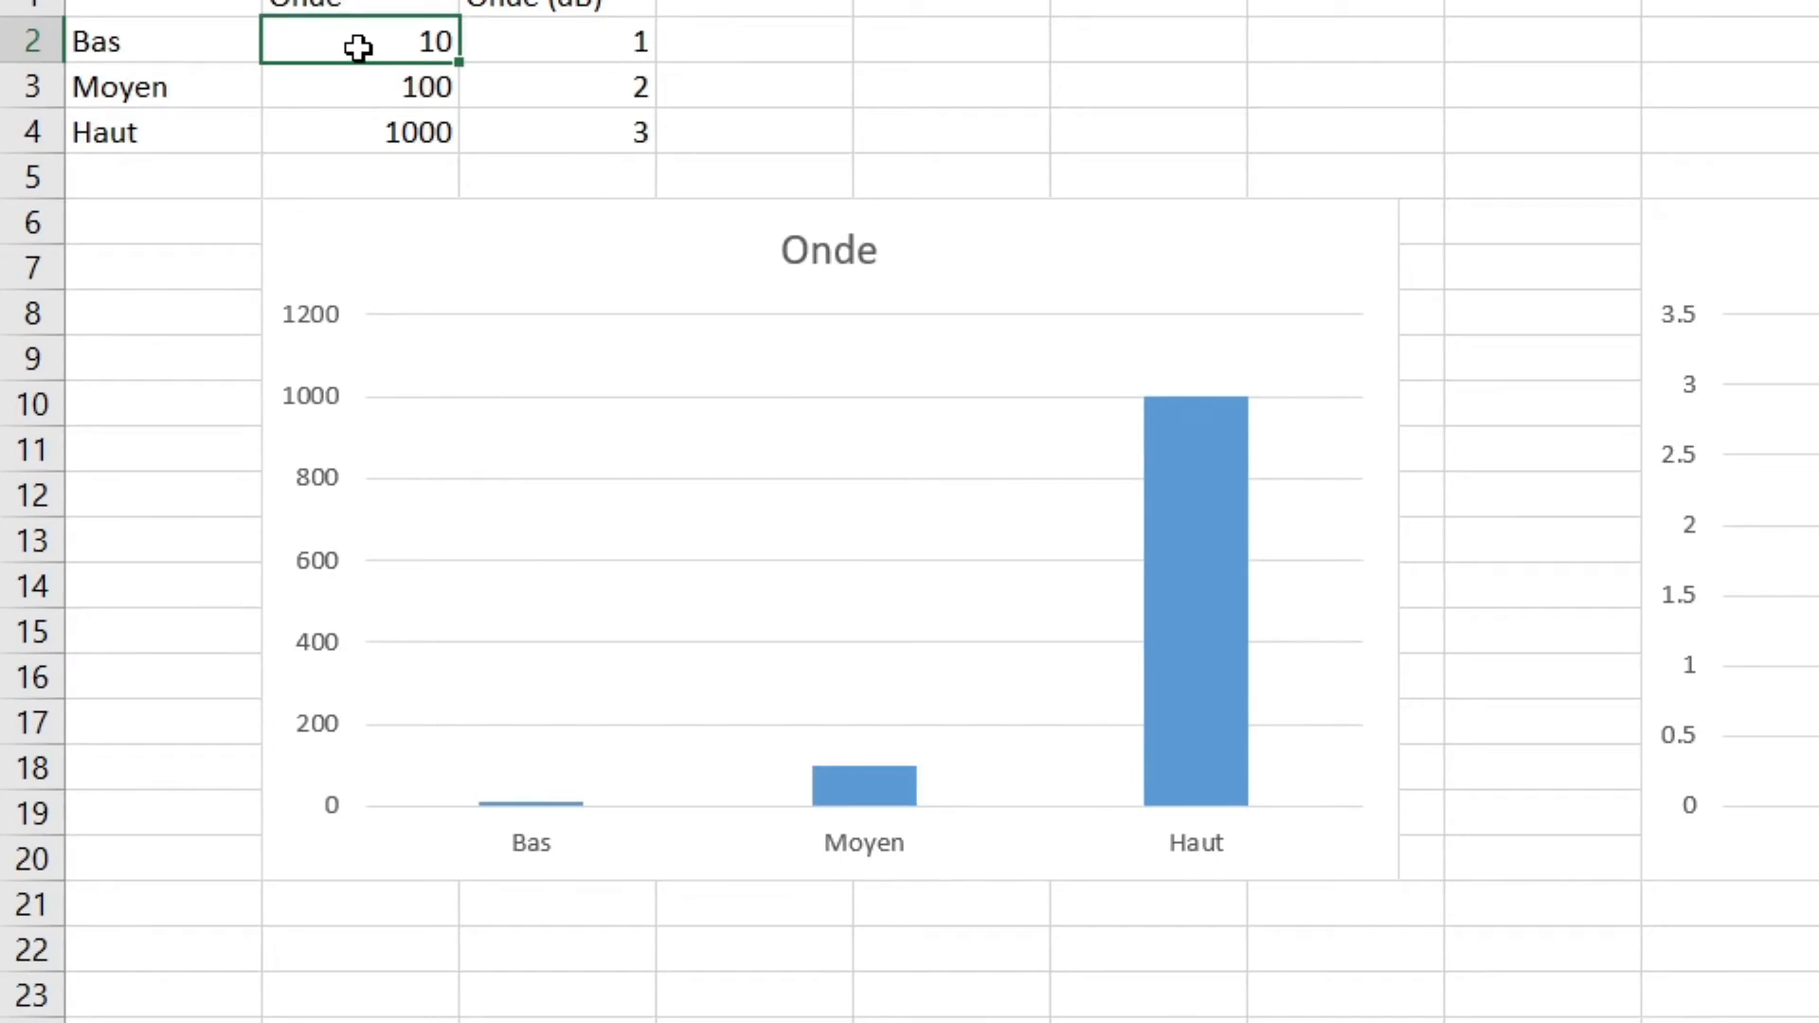
pyautogui.click(328, 93)
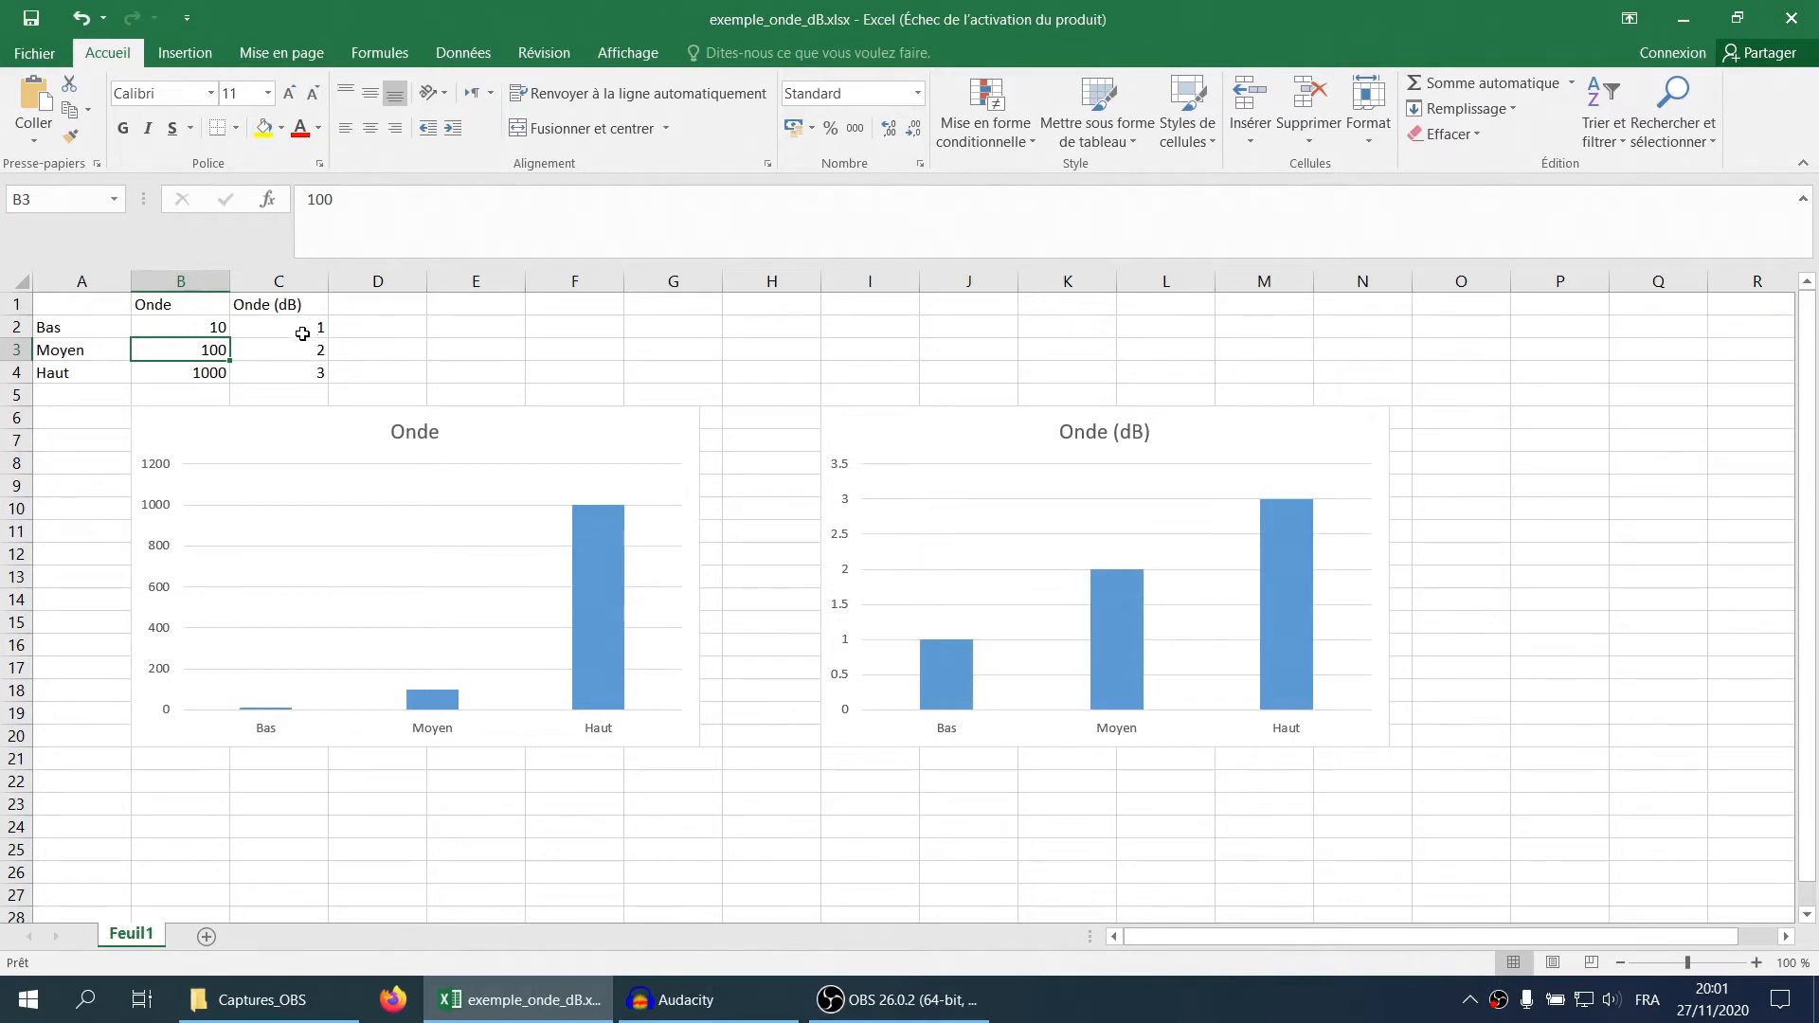
pyautogui.click(159, 326)
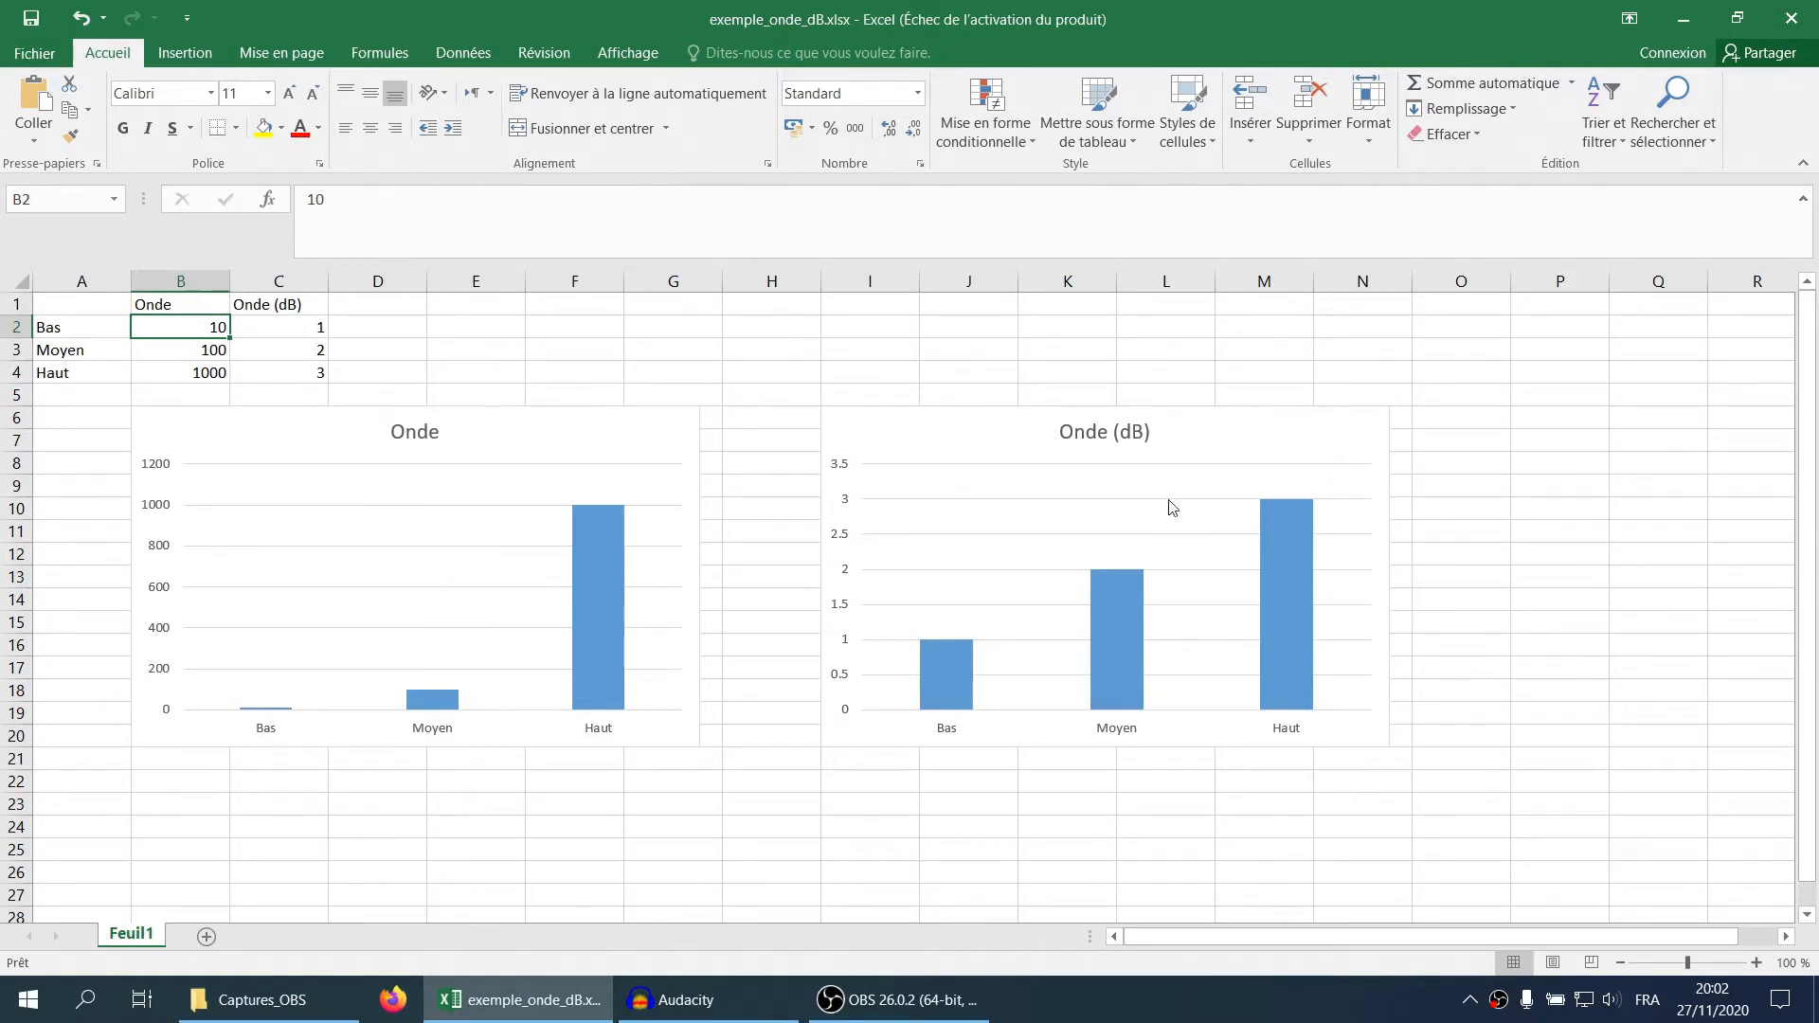
# Select the bar series of the Onde (dB) and Onde charts alternately to compare their scales, and return to Audacity
pyautogui.click(932, 685)
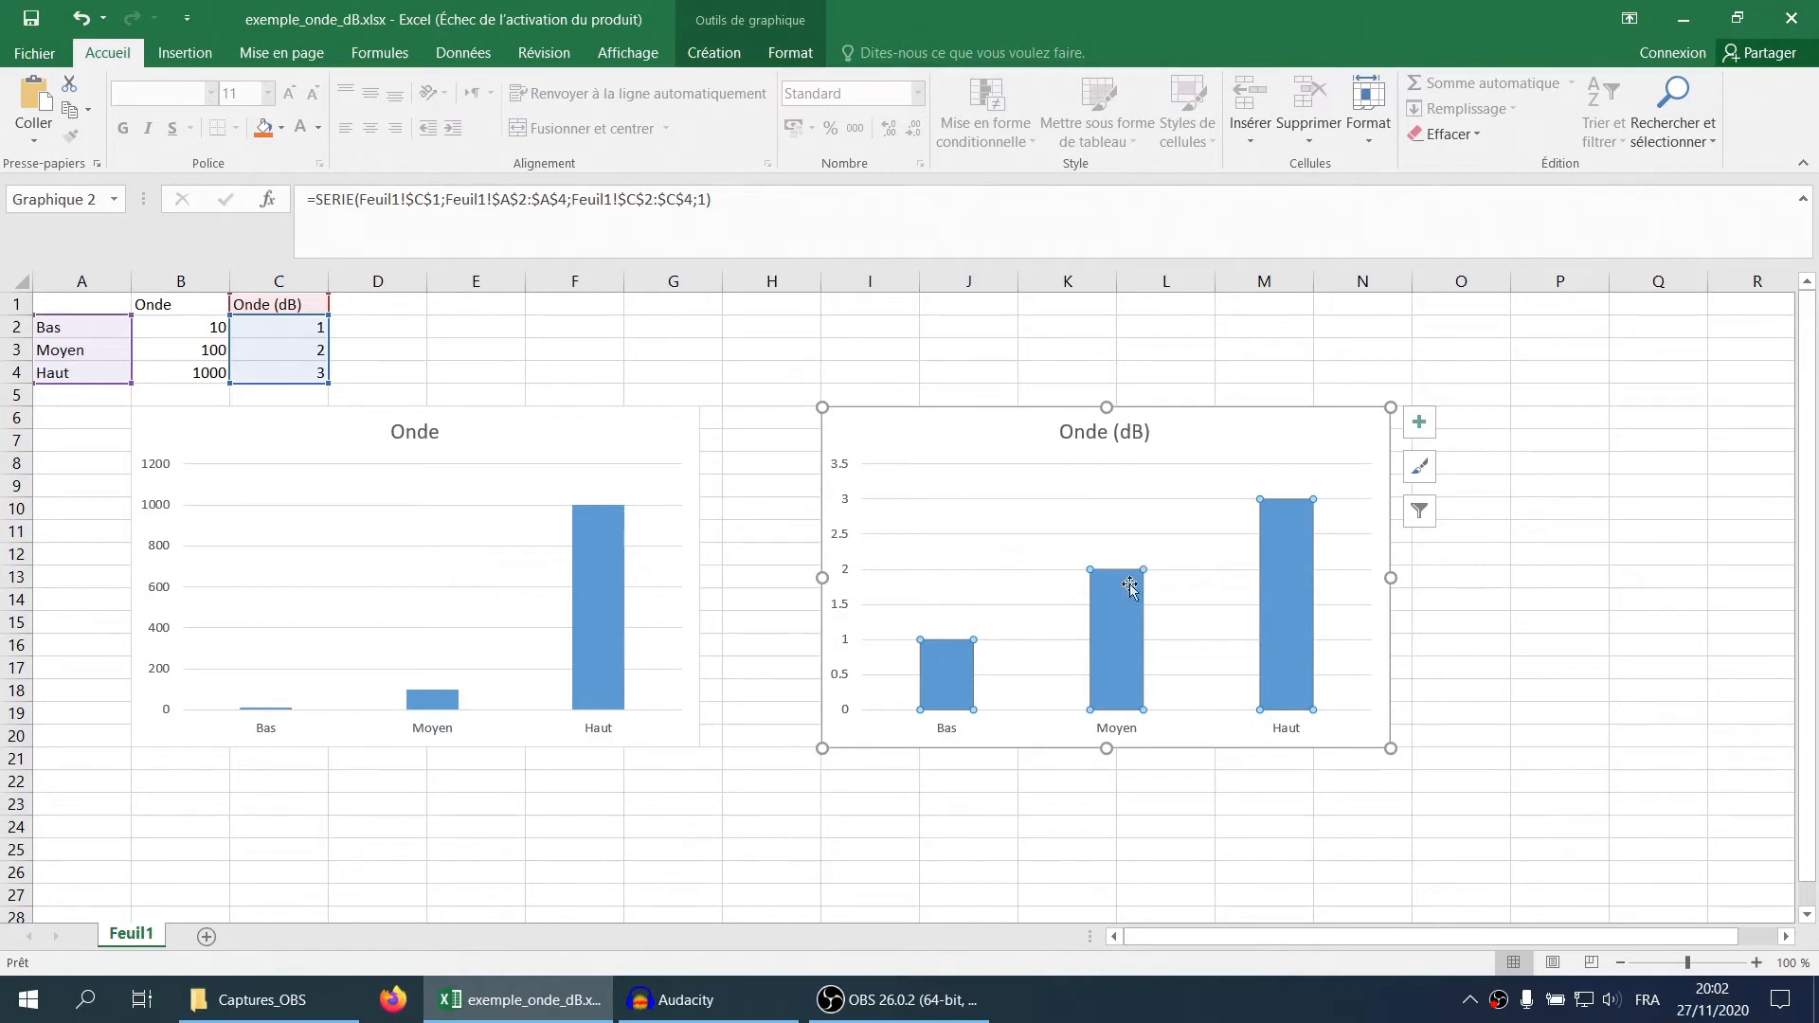
pyautogui.click(596, 606)
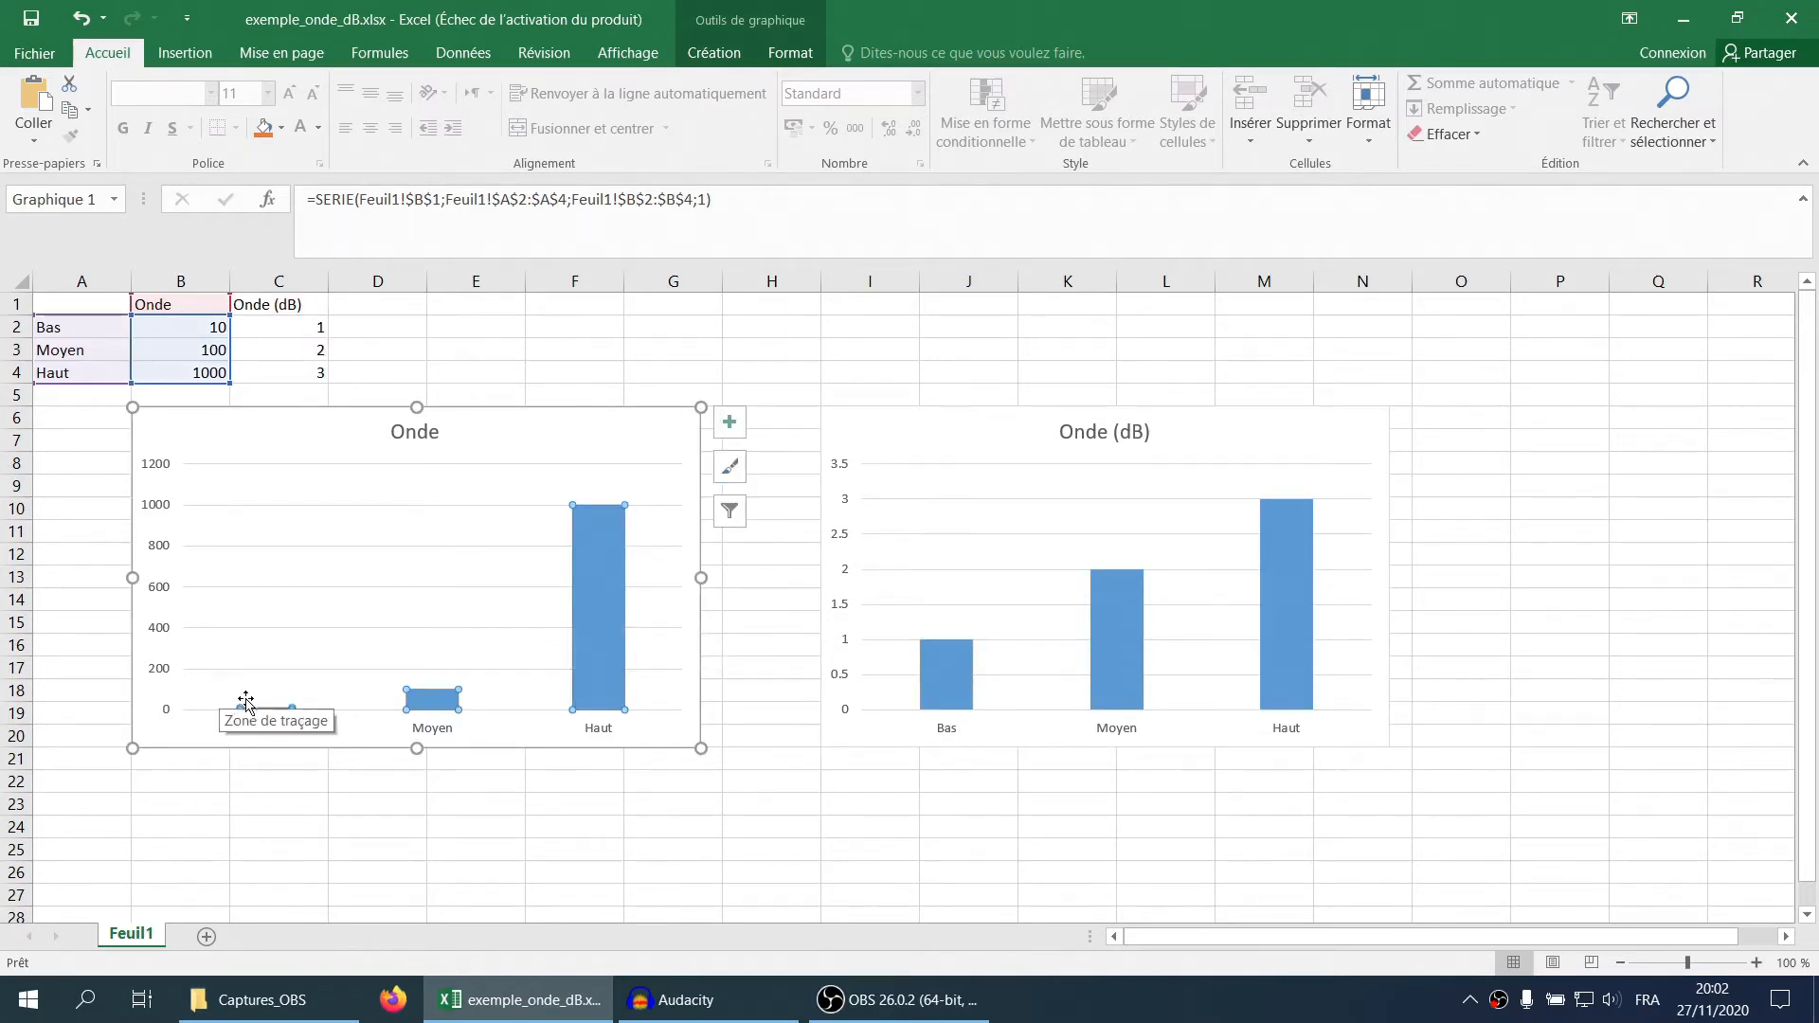
pyautogui.click(1108, 650)
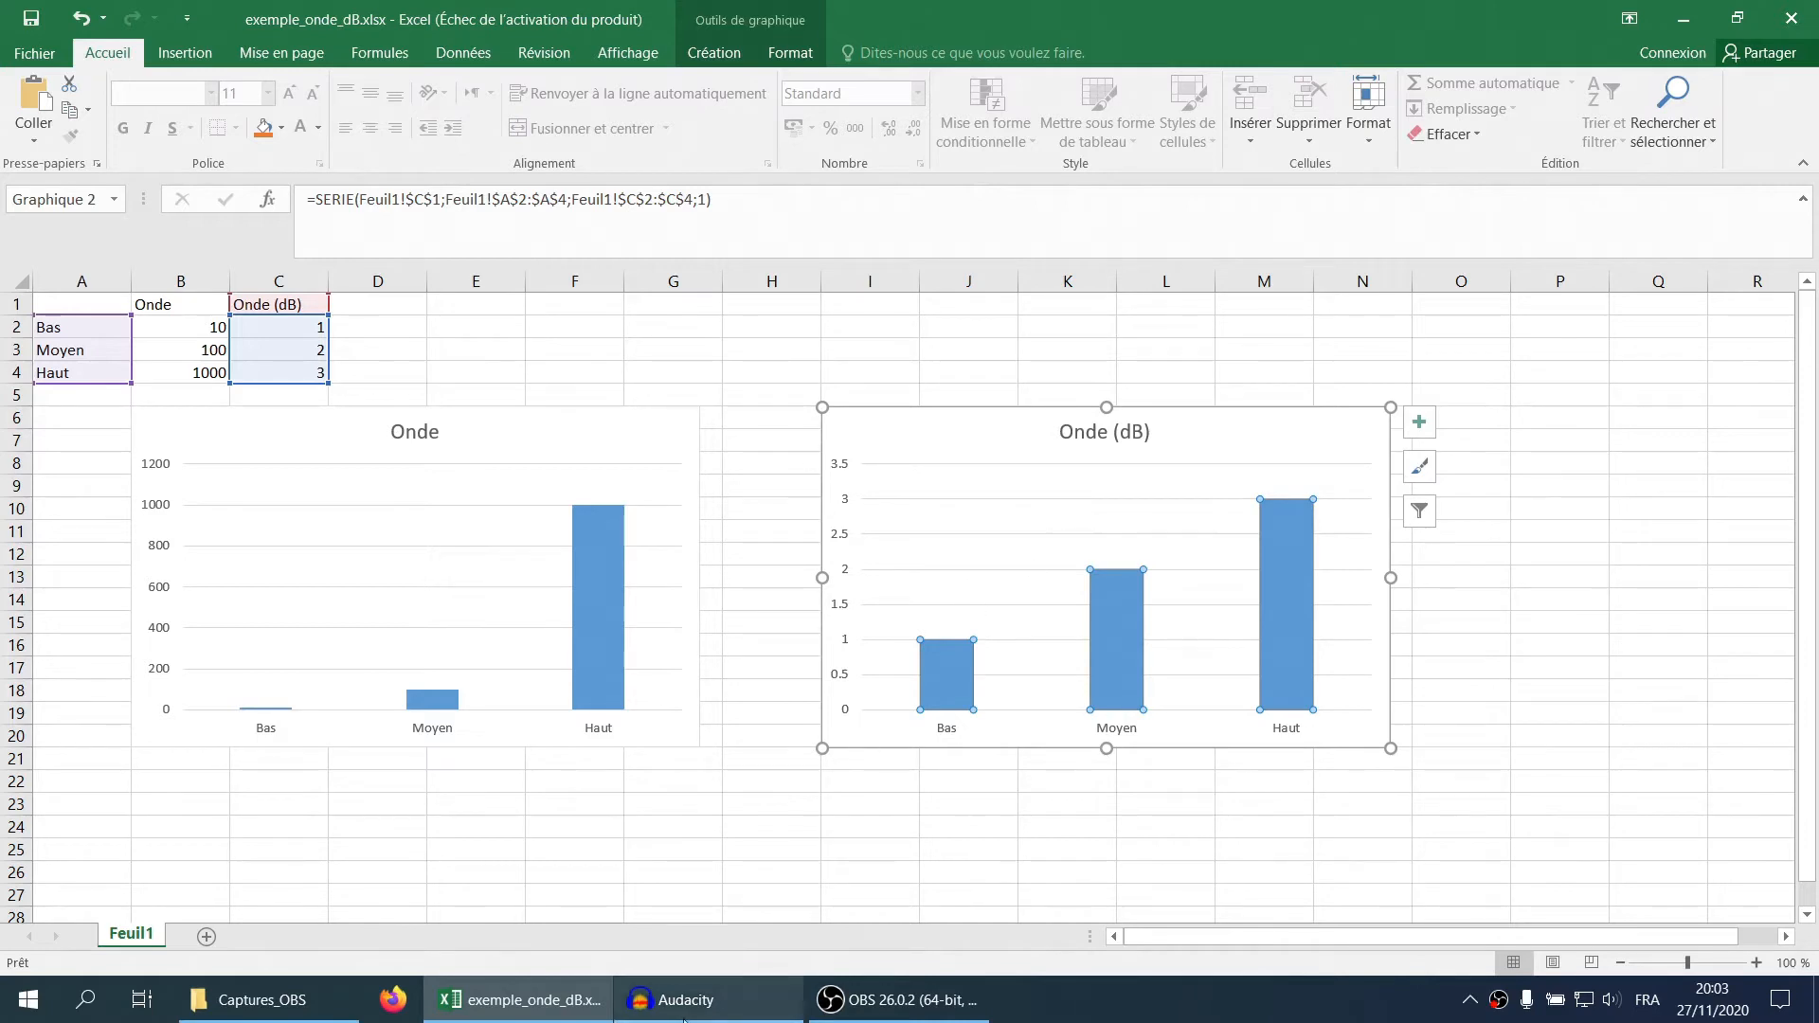
pyautogui.click(690, 1008)
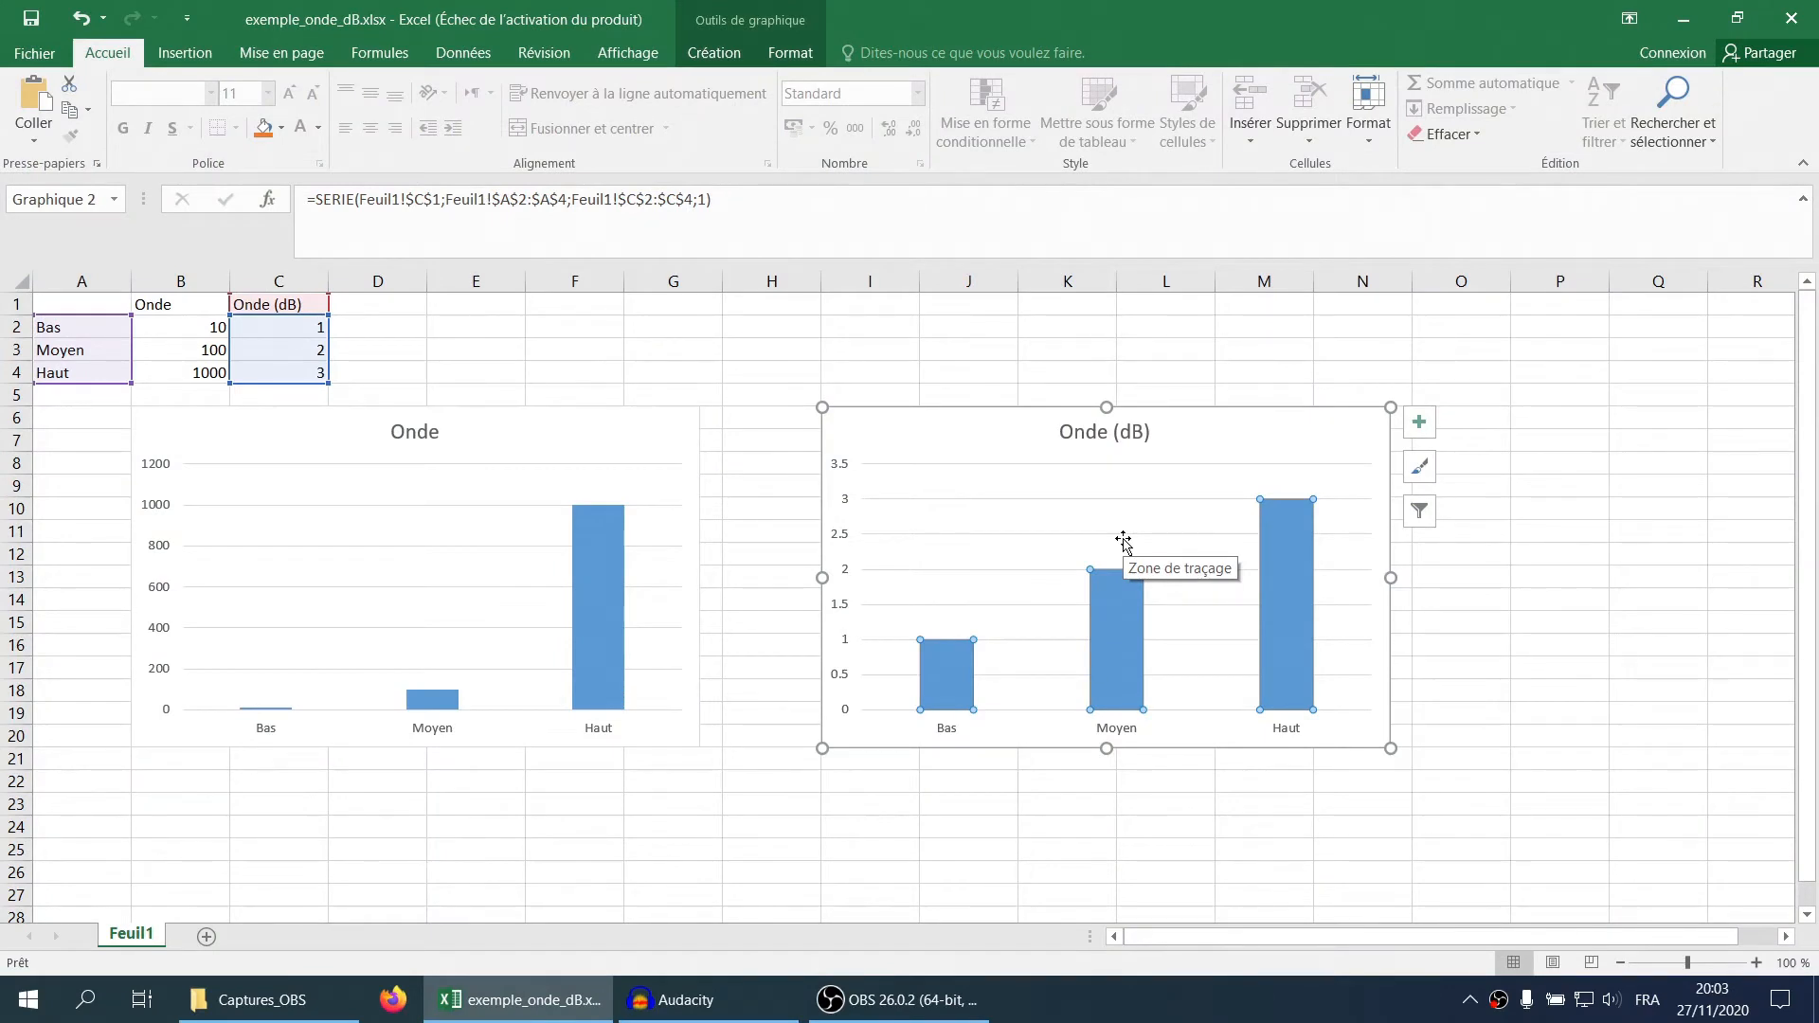
pyautogui.click(426, 701)
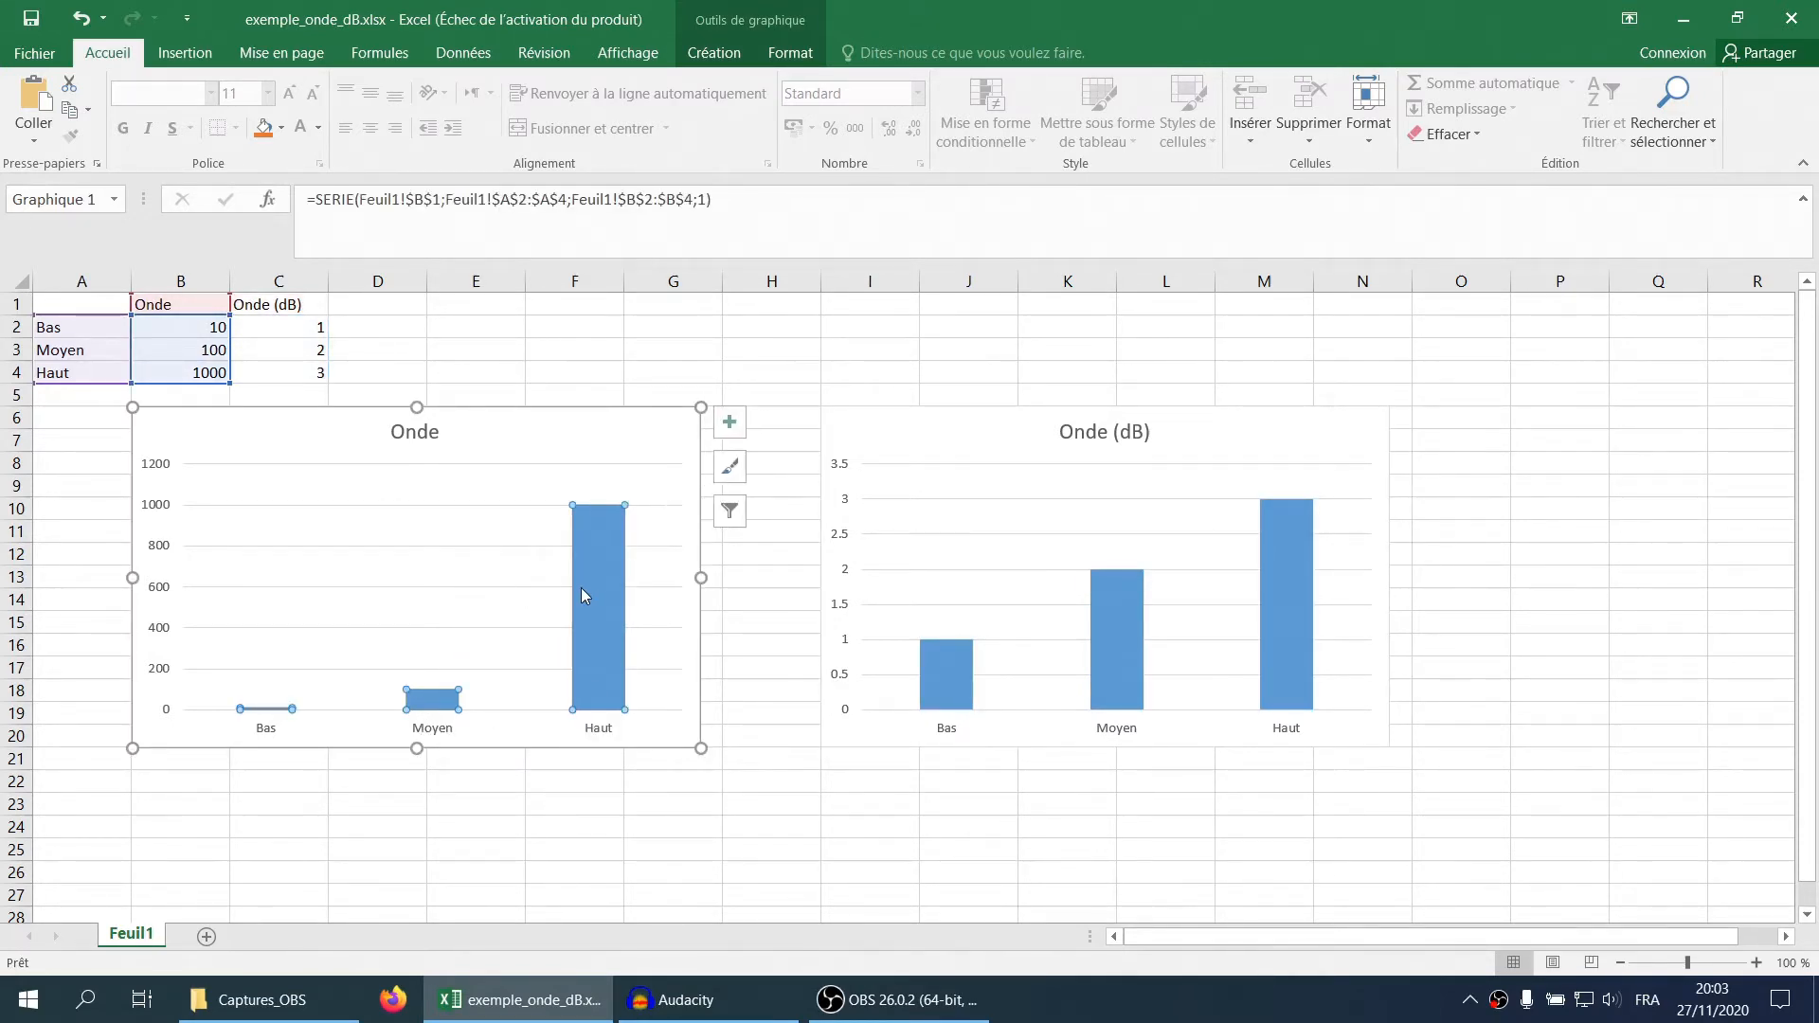
pyautogui.moveTo(582, 589)
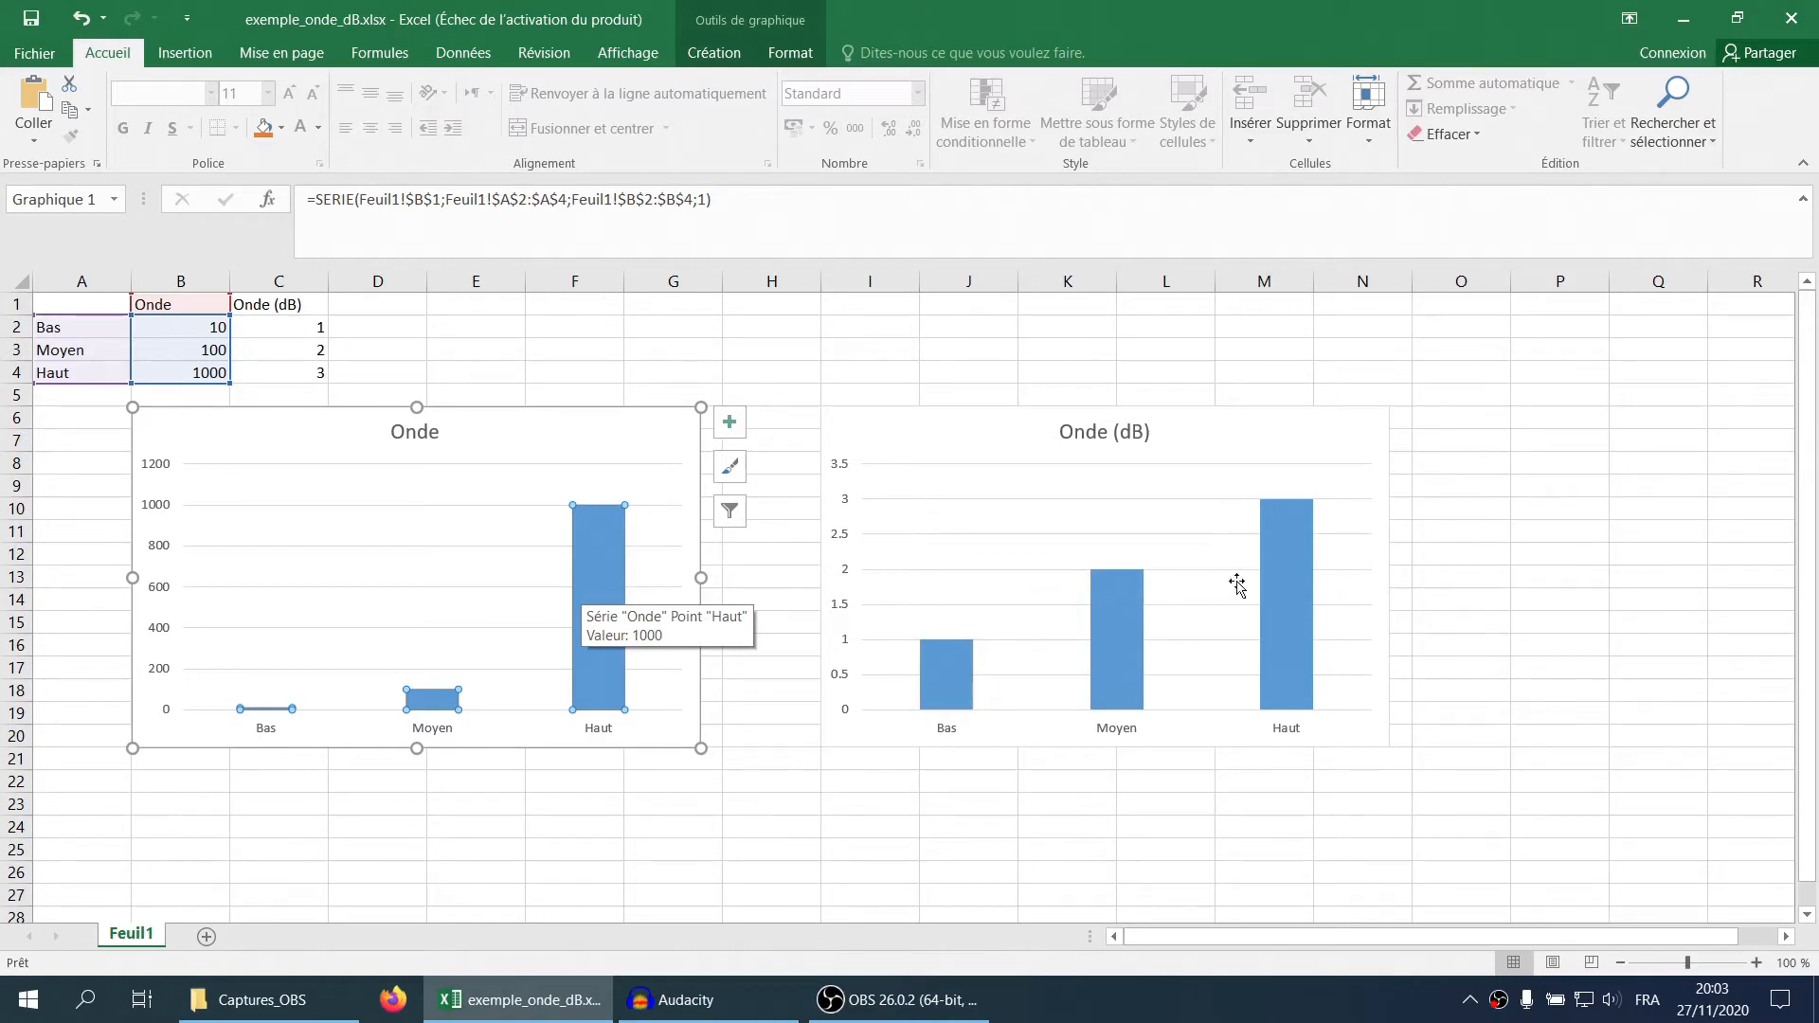
pyautogui.click(1107, 633)
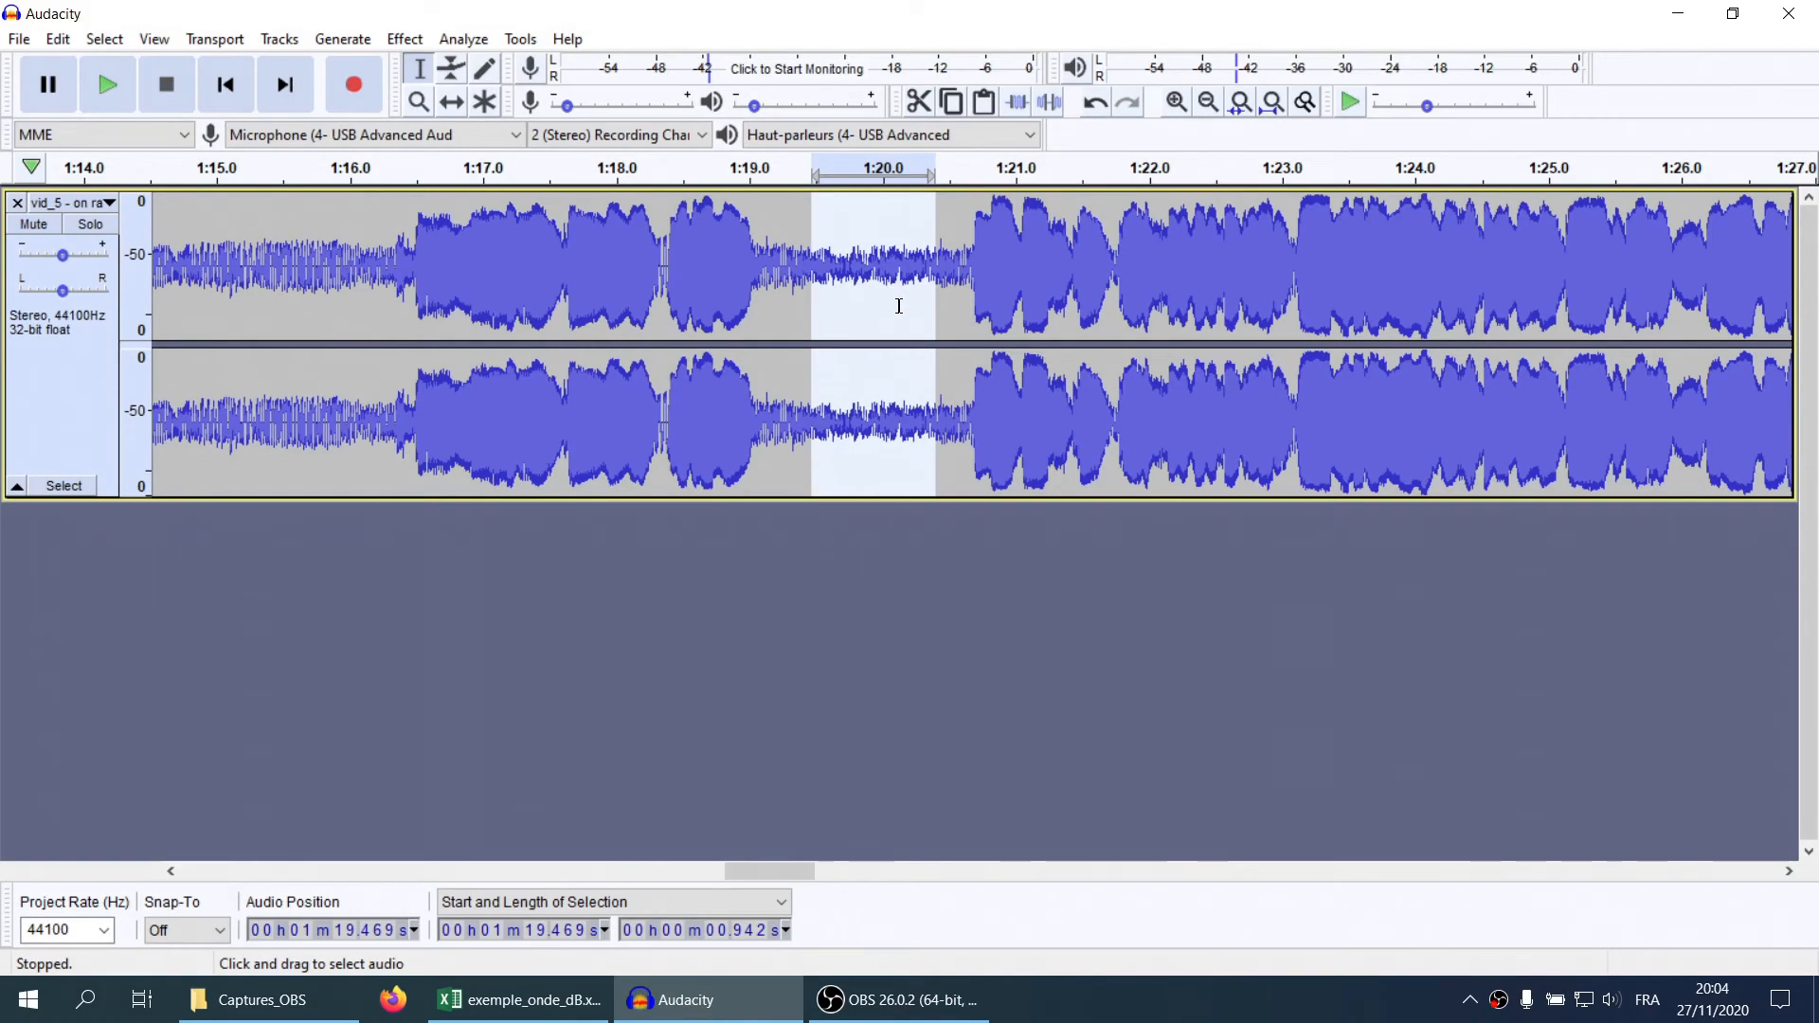
# Select about 4.8 s of background noise from 1:01.2, before the spoken passage at 1:07, and play it
pyautogui.scroll(-1, 900, 306)
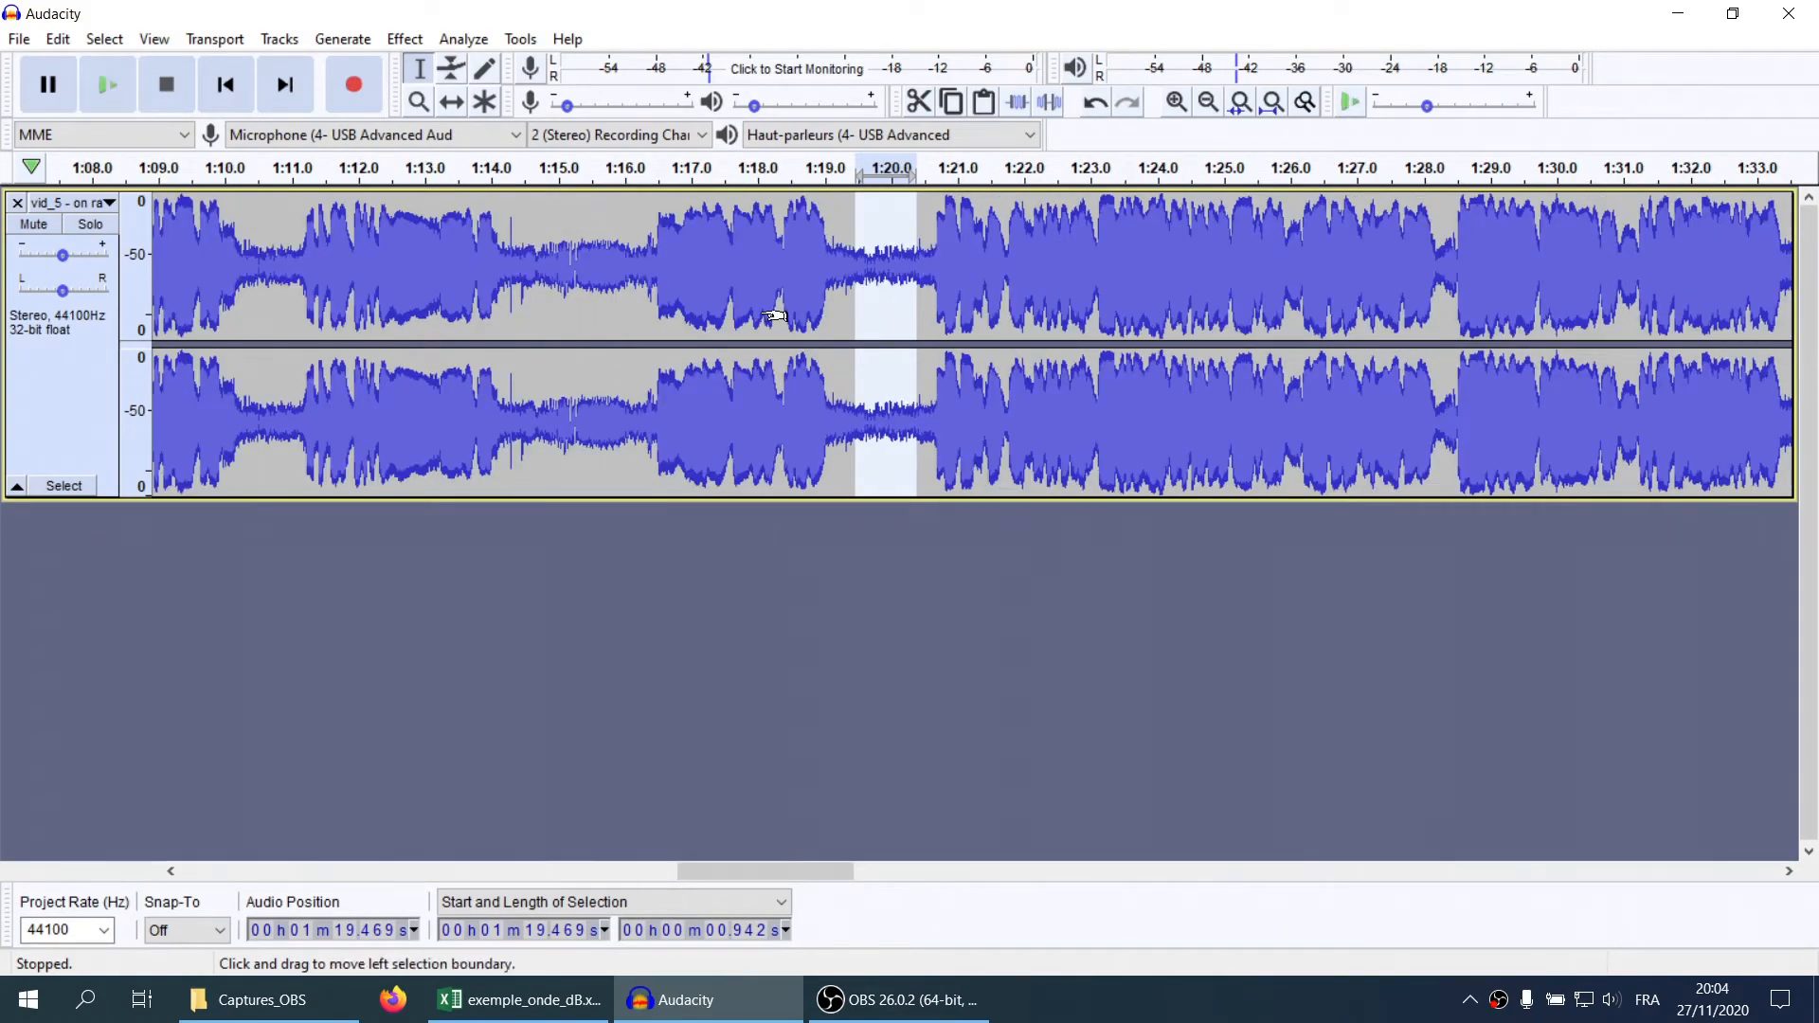
pyautogui.scroll(-1, 775, 315)
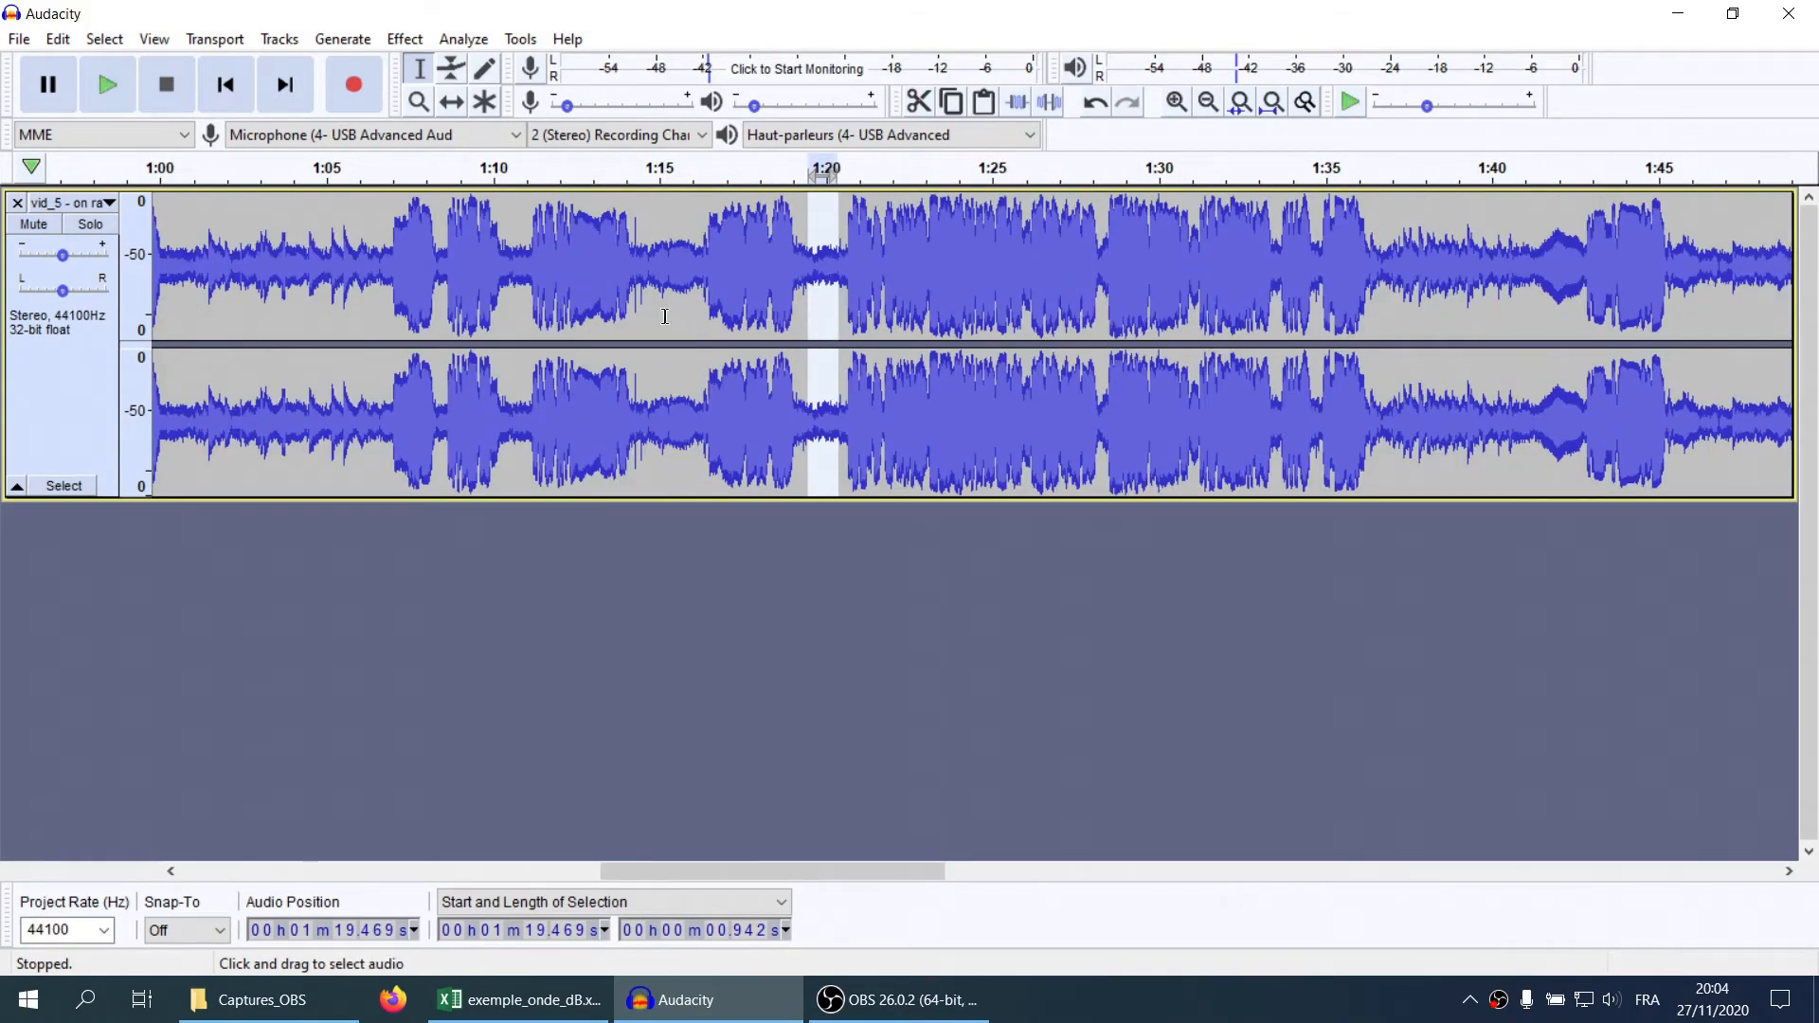
pyautogui.hscroll(-2, 532, 303)
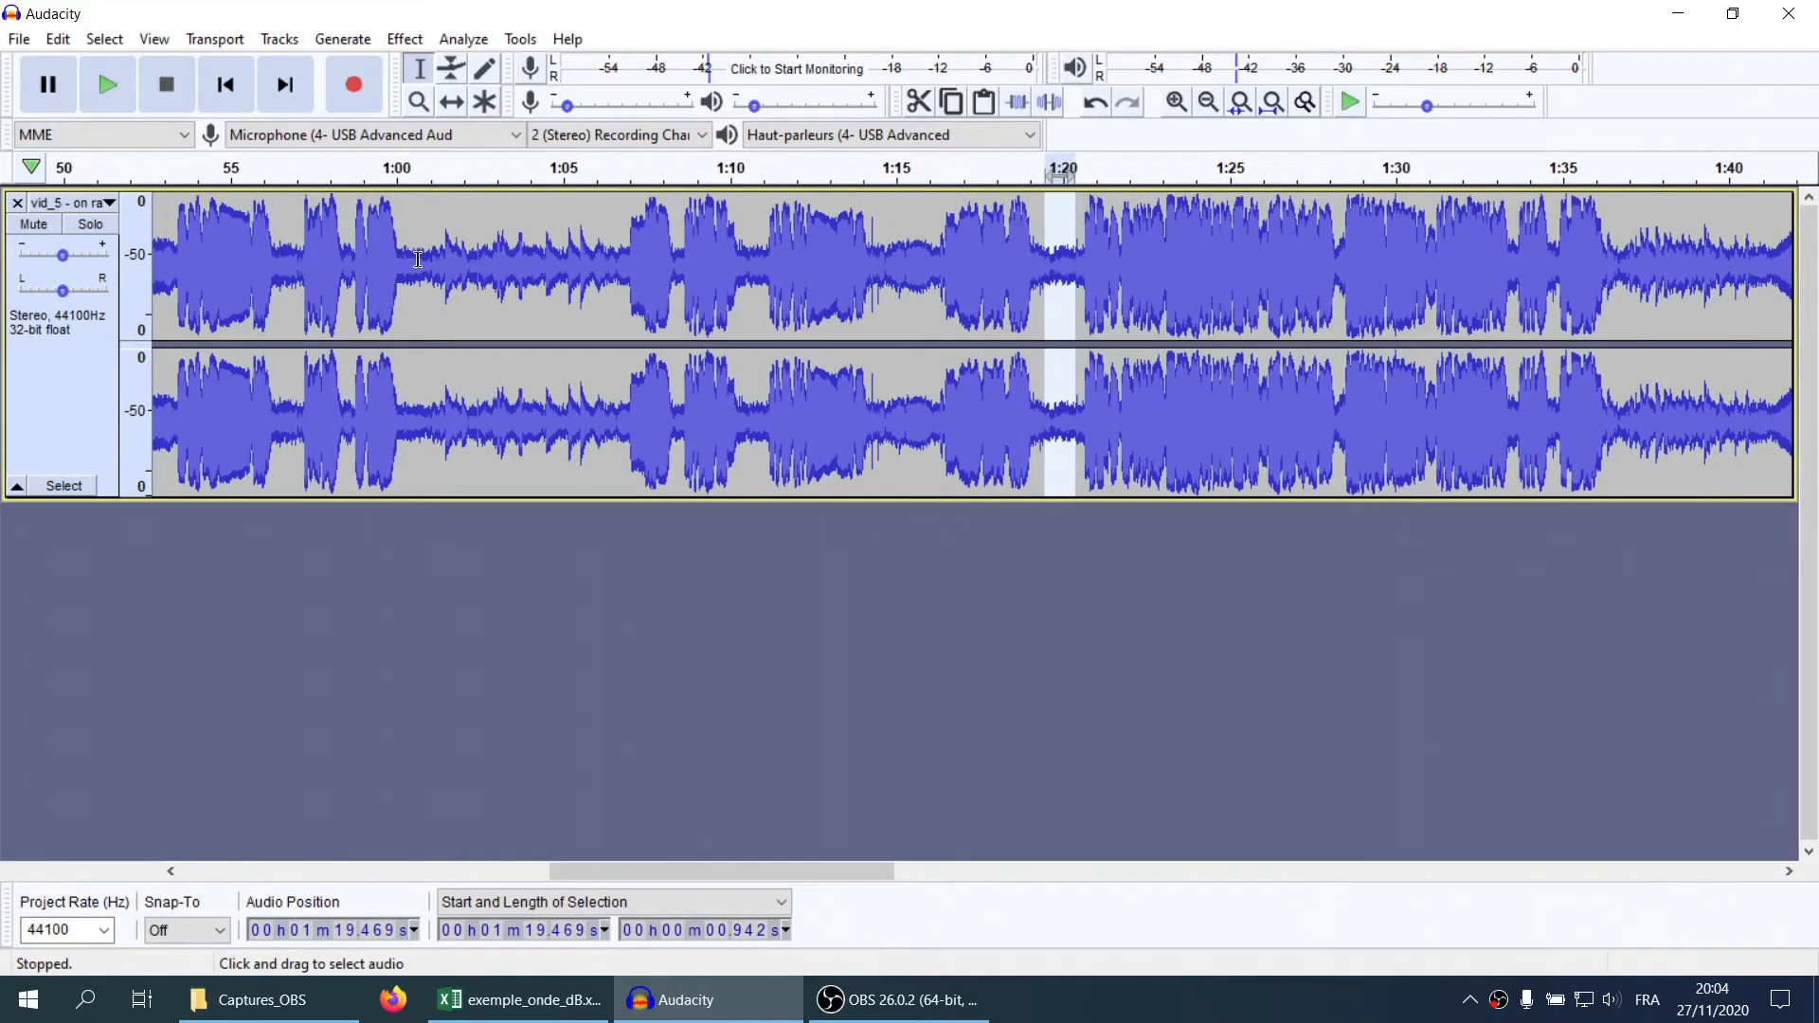
pyautogui.moveTo(427, 260); pyautogui.dragTo(598, 260)
pyautogui.scroll(3, 477, 260)
pyautogui.scroll(-1, 478, 260)
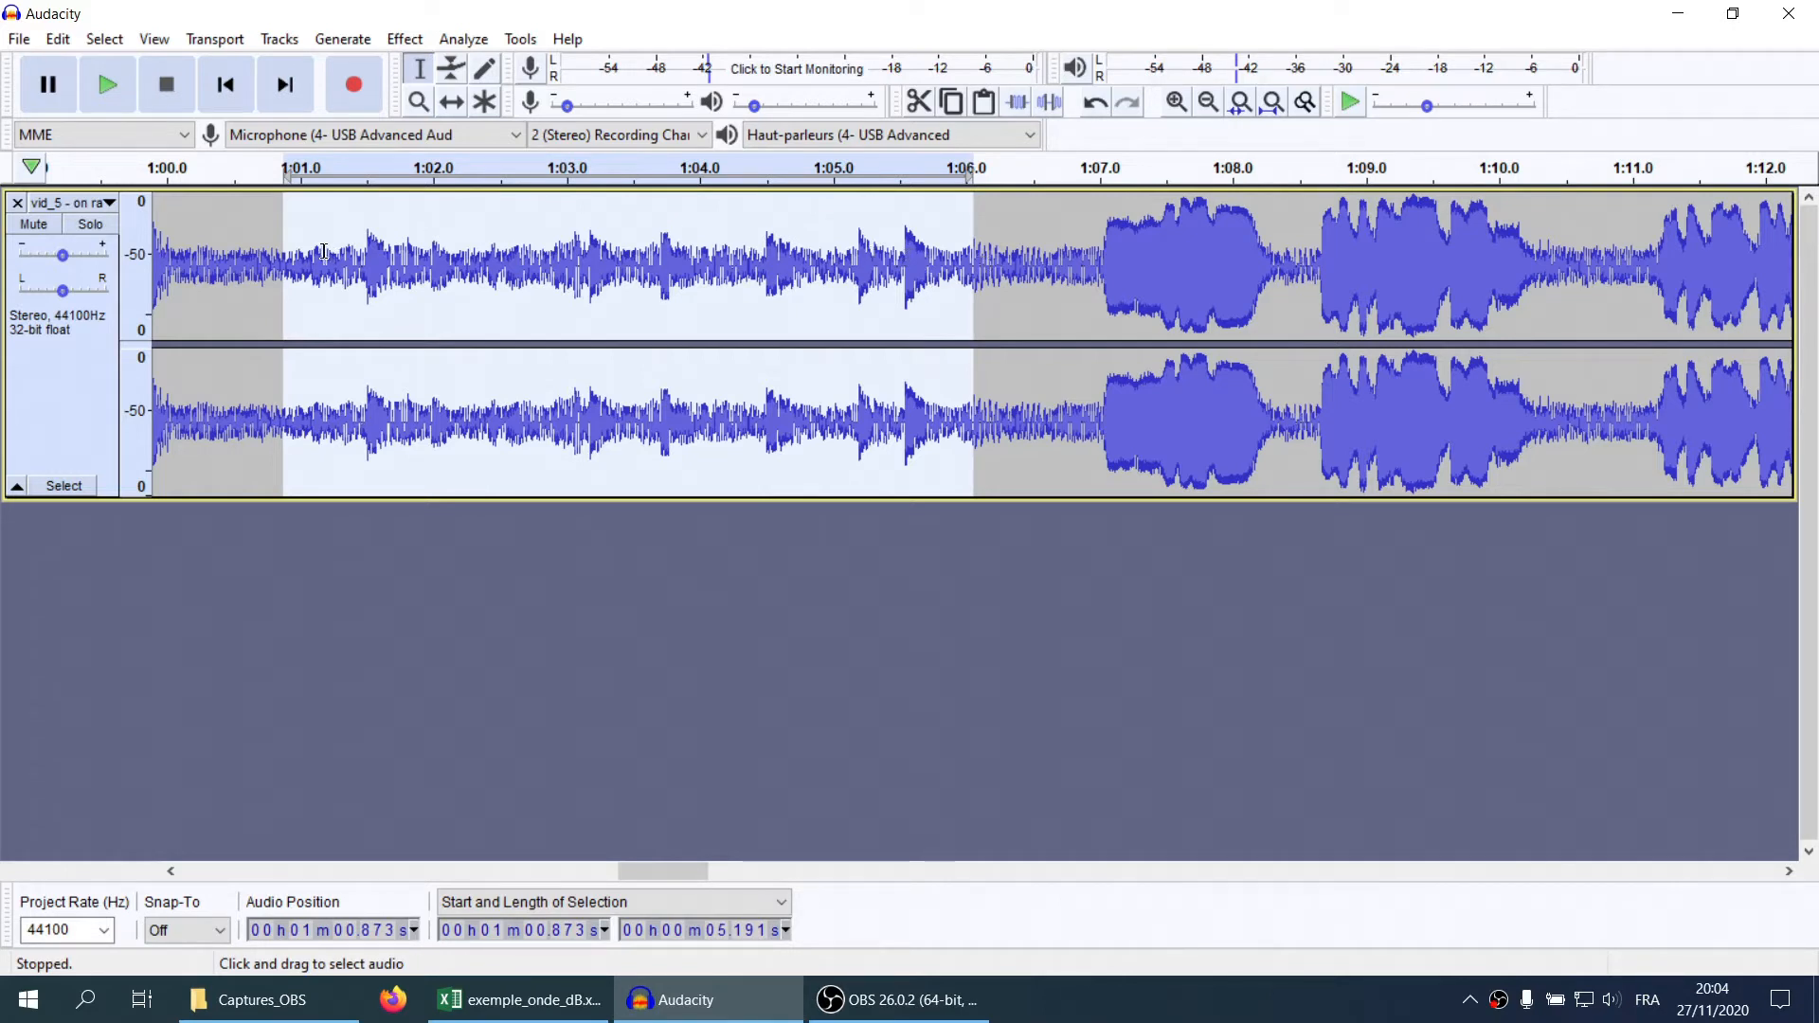
pyautogui.moveTo(324, 251); pyautogui.dragTo(963, 264)
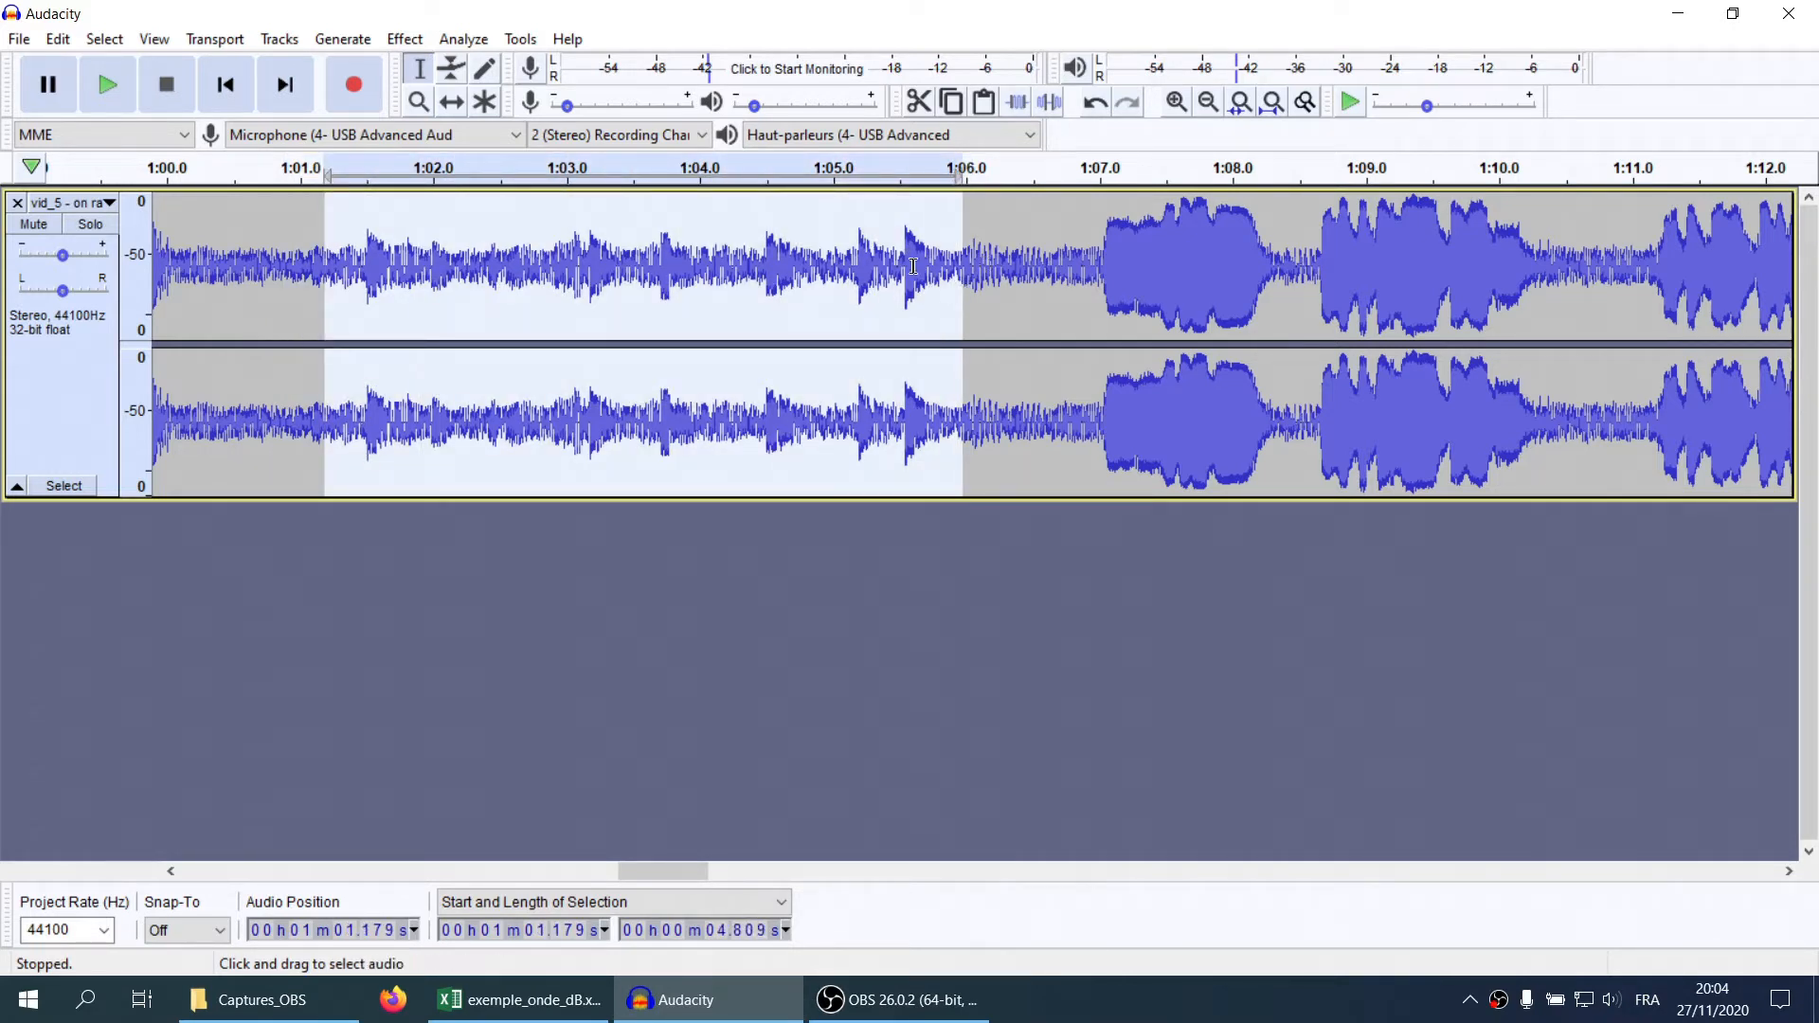
pyautogui.press('space')
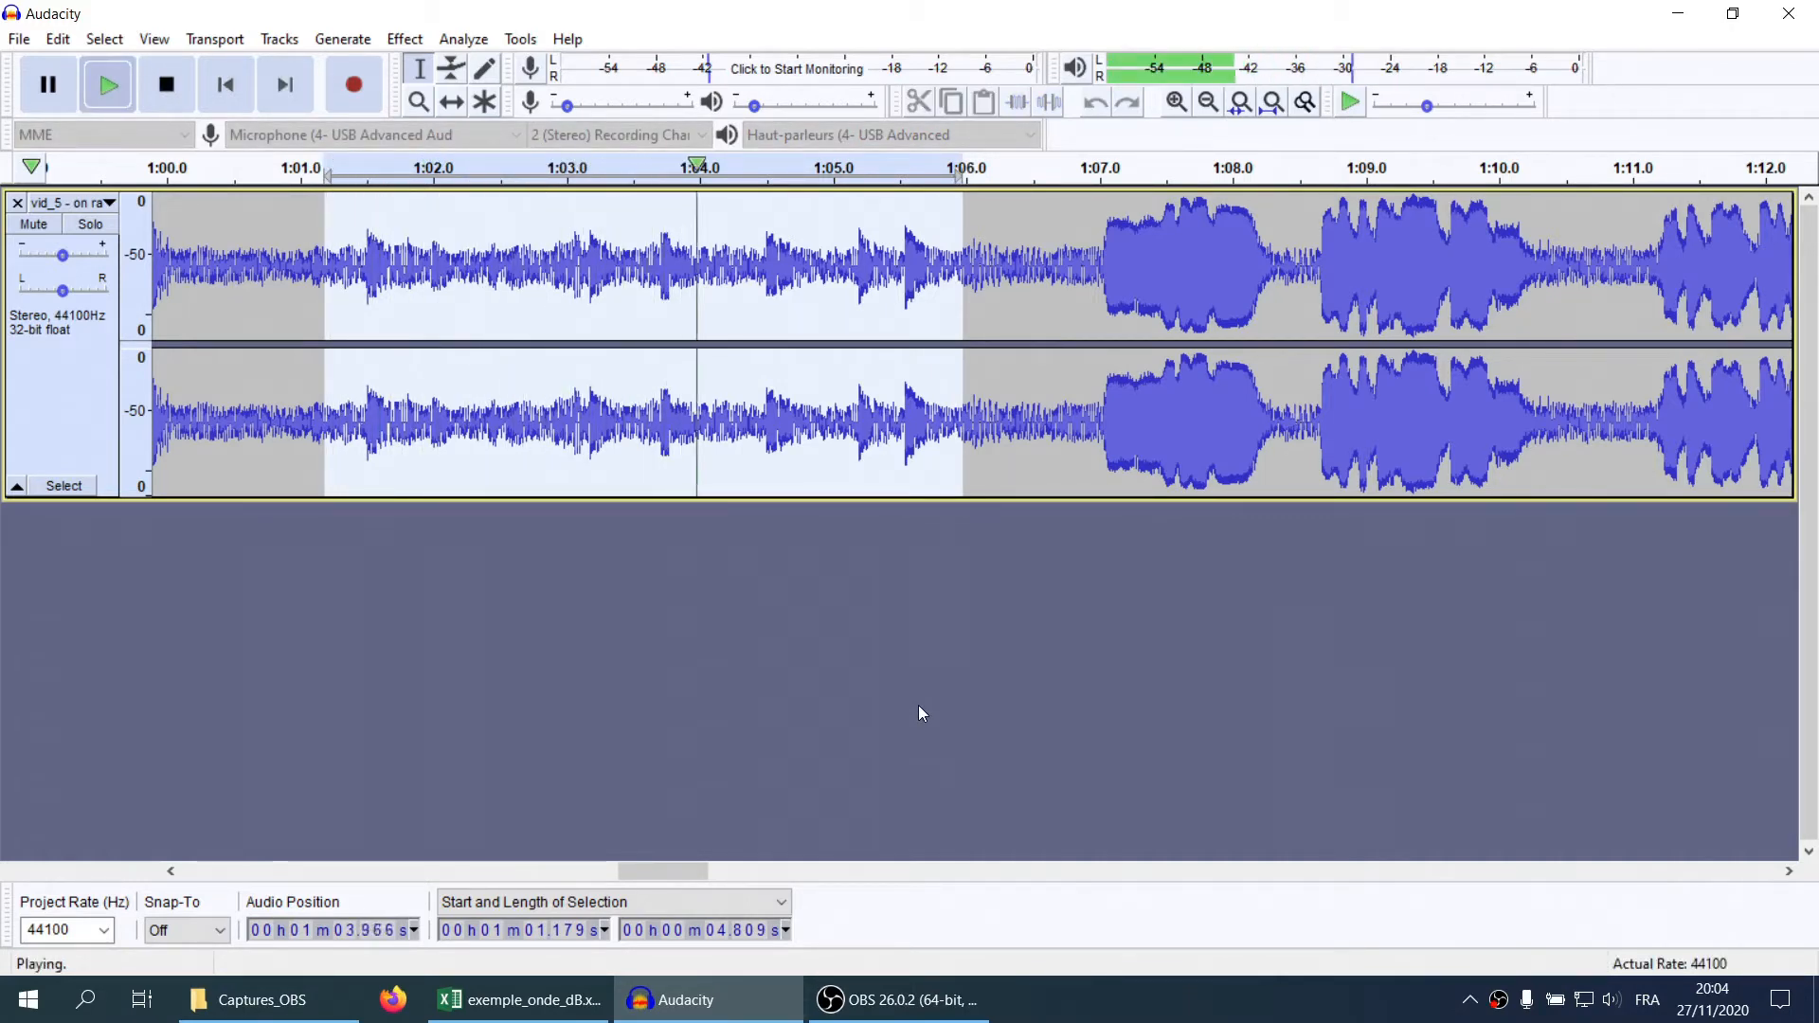
# Stop the playback, place the cursor at about 1:03.2, and examine the quiet gaps between spoken passages from 0:35 onward
pyautogui.hotkey('ctrl', '3')
pyautogui.hotkey('ctrl', '3')
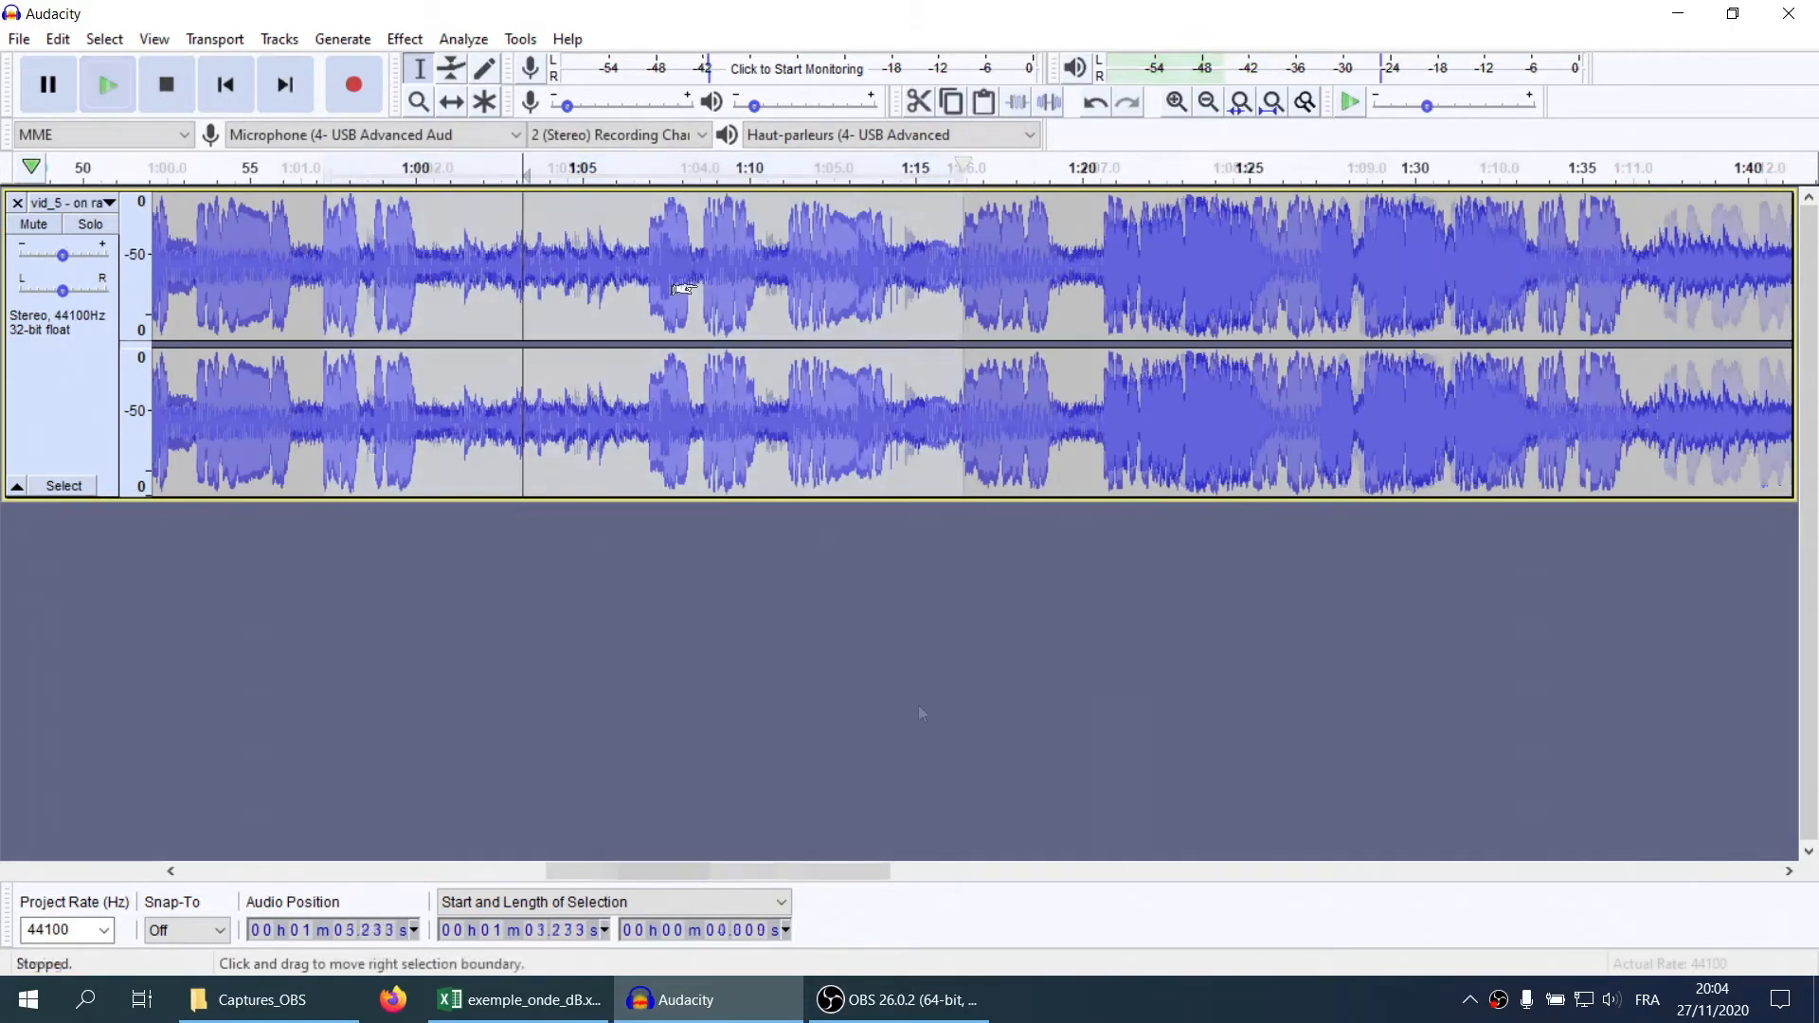
pyautogui.click(523, 278)
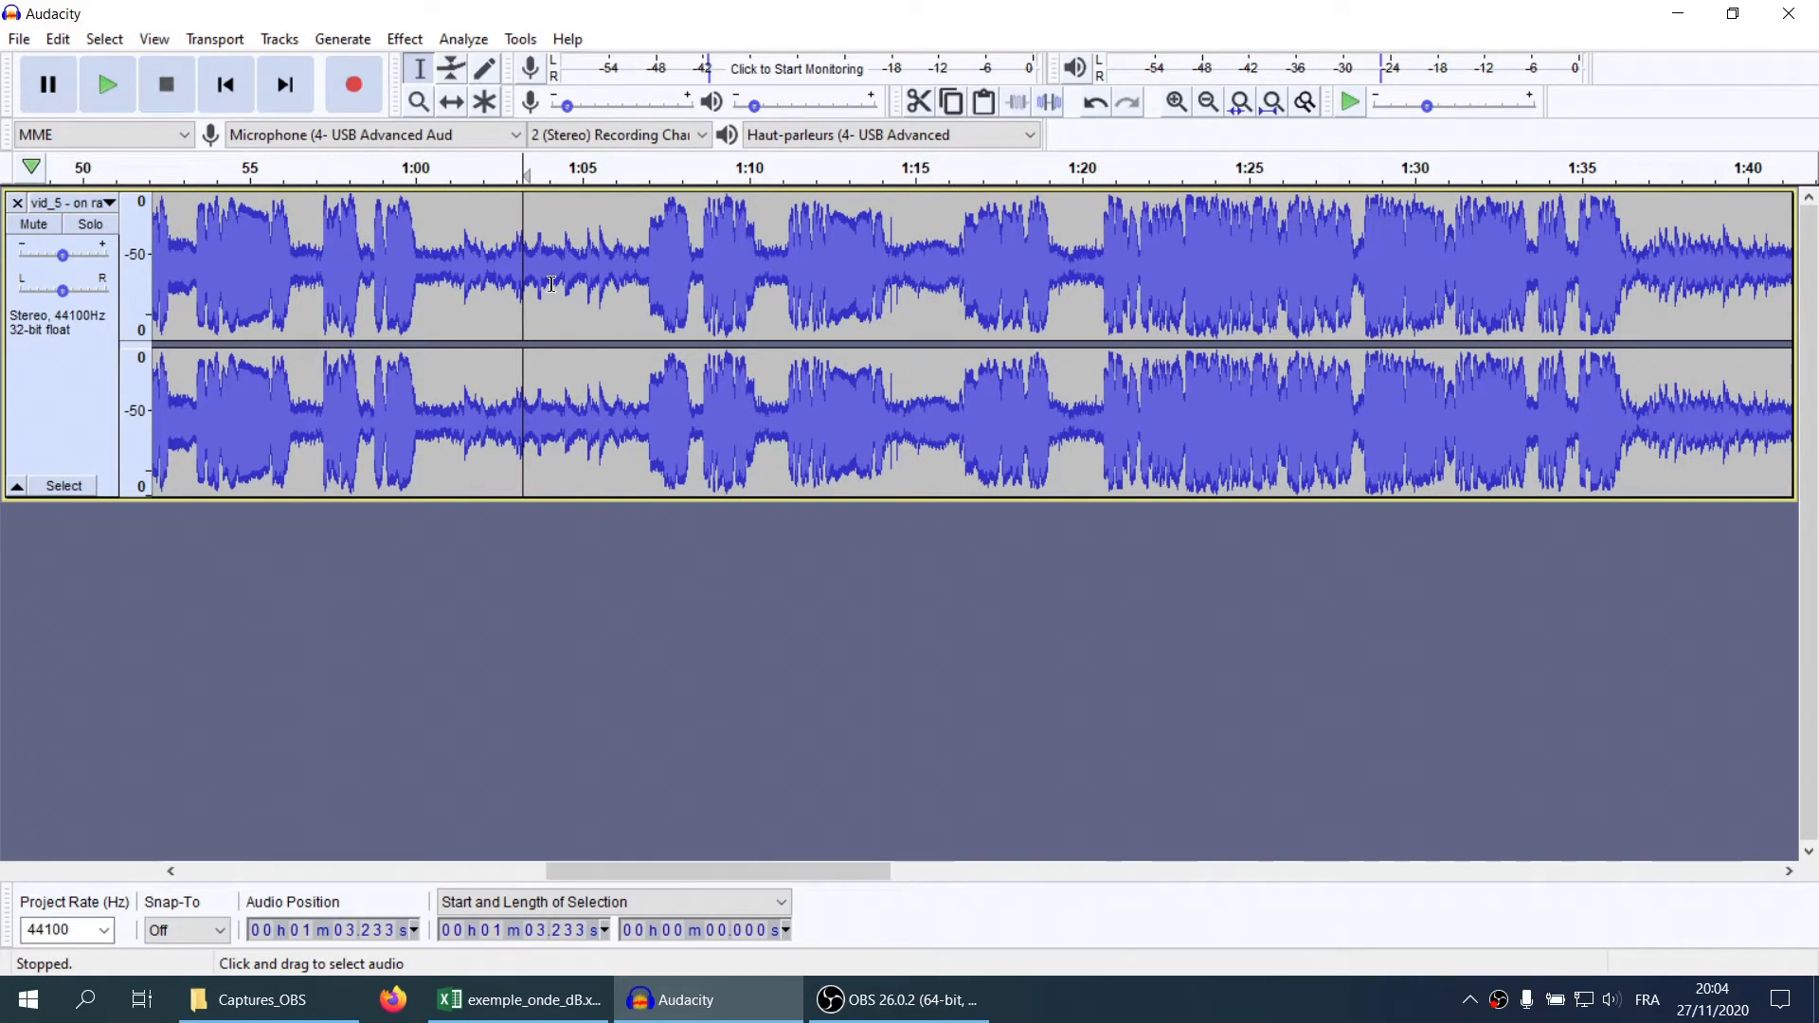
pyautogui.hscroll(-8, 552, 284)
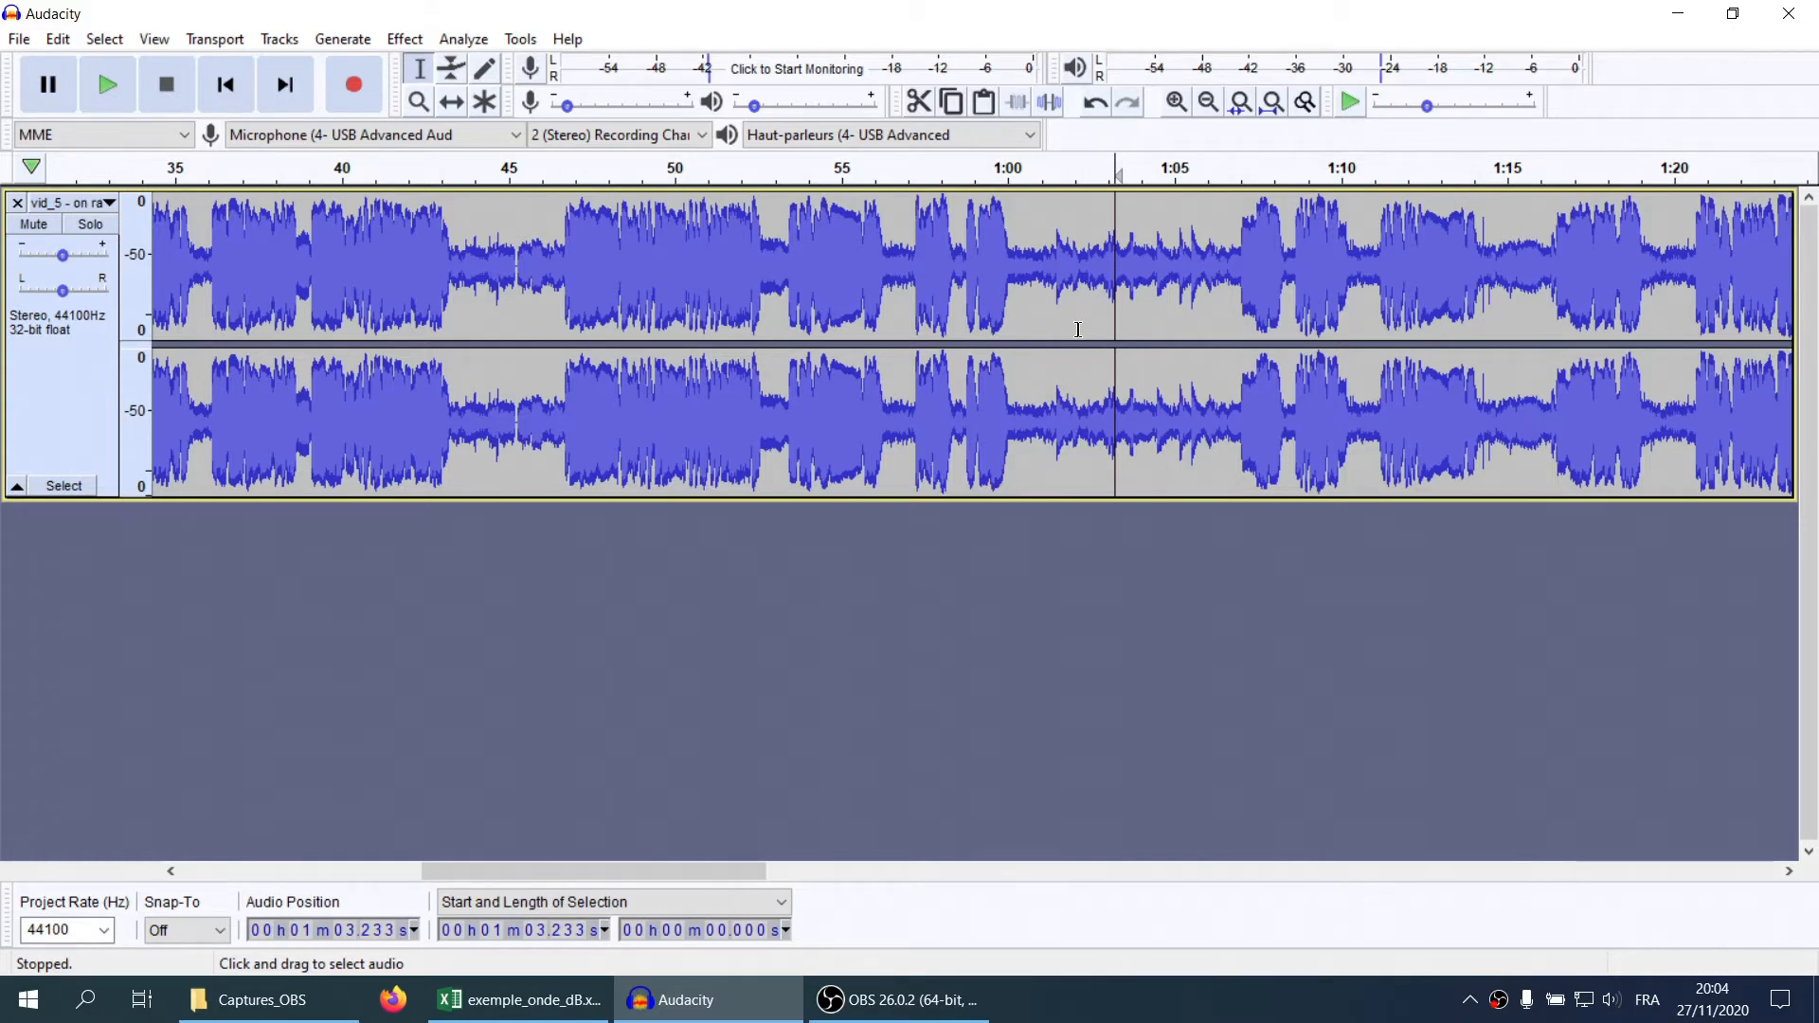
# Place the cursor at about 1:00.27 and examine the gaps between spoken passages up to 1:16 for a steady stretch of noise
pyautogui.hscroll(2, 840, 339)
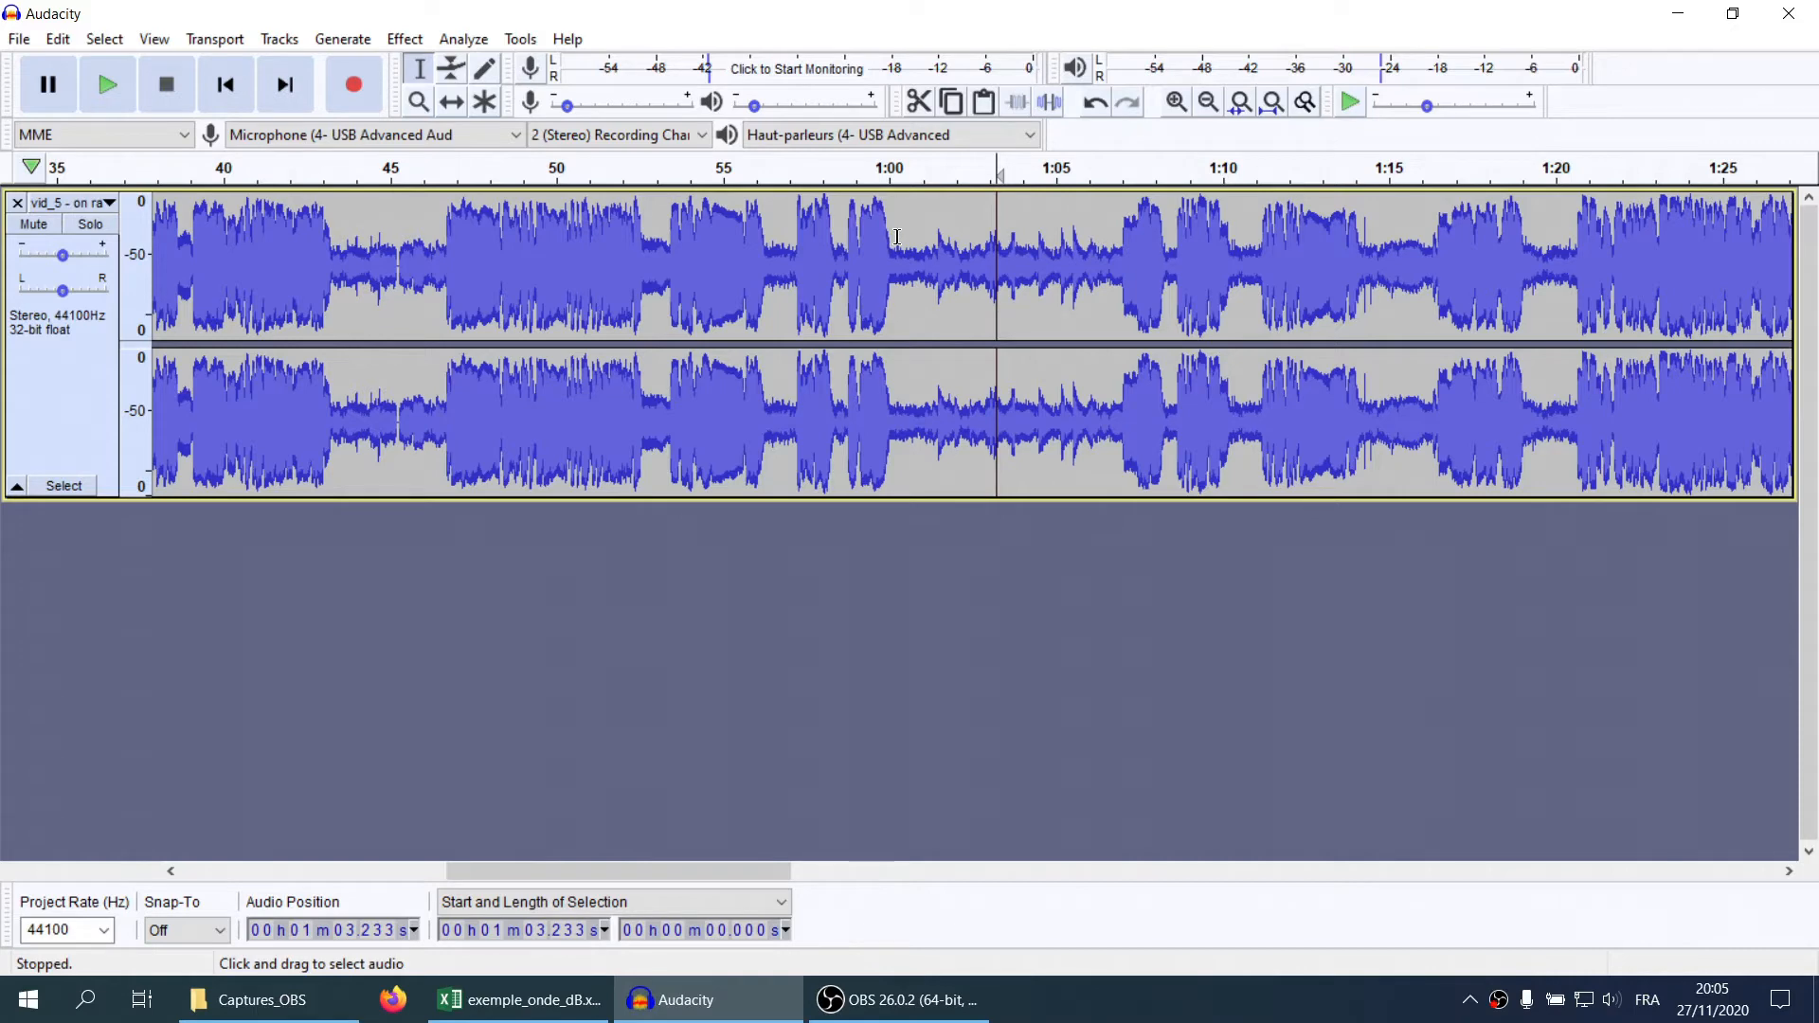
pyautogui.scroll(1, 896, 237)
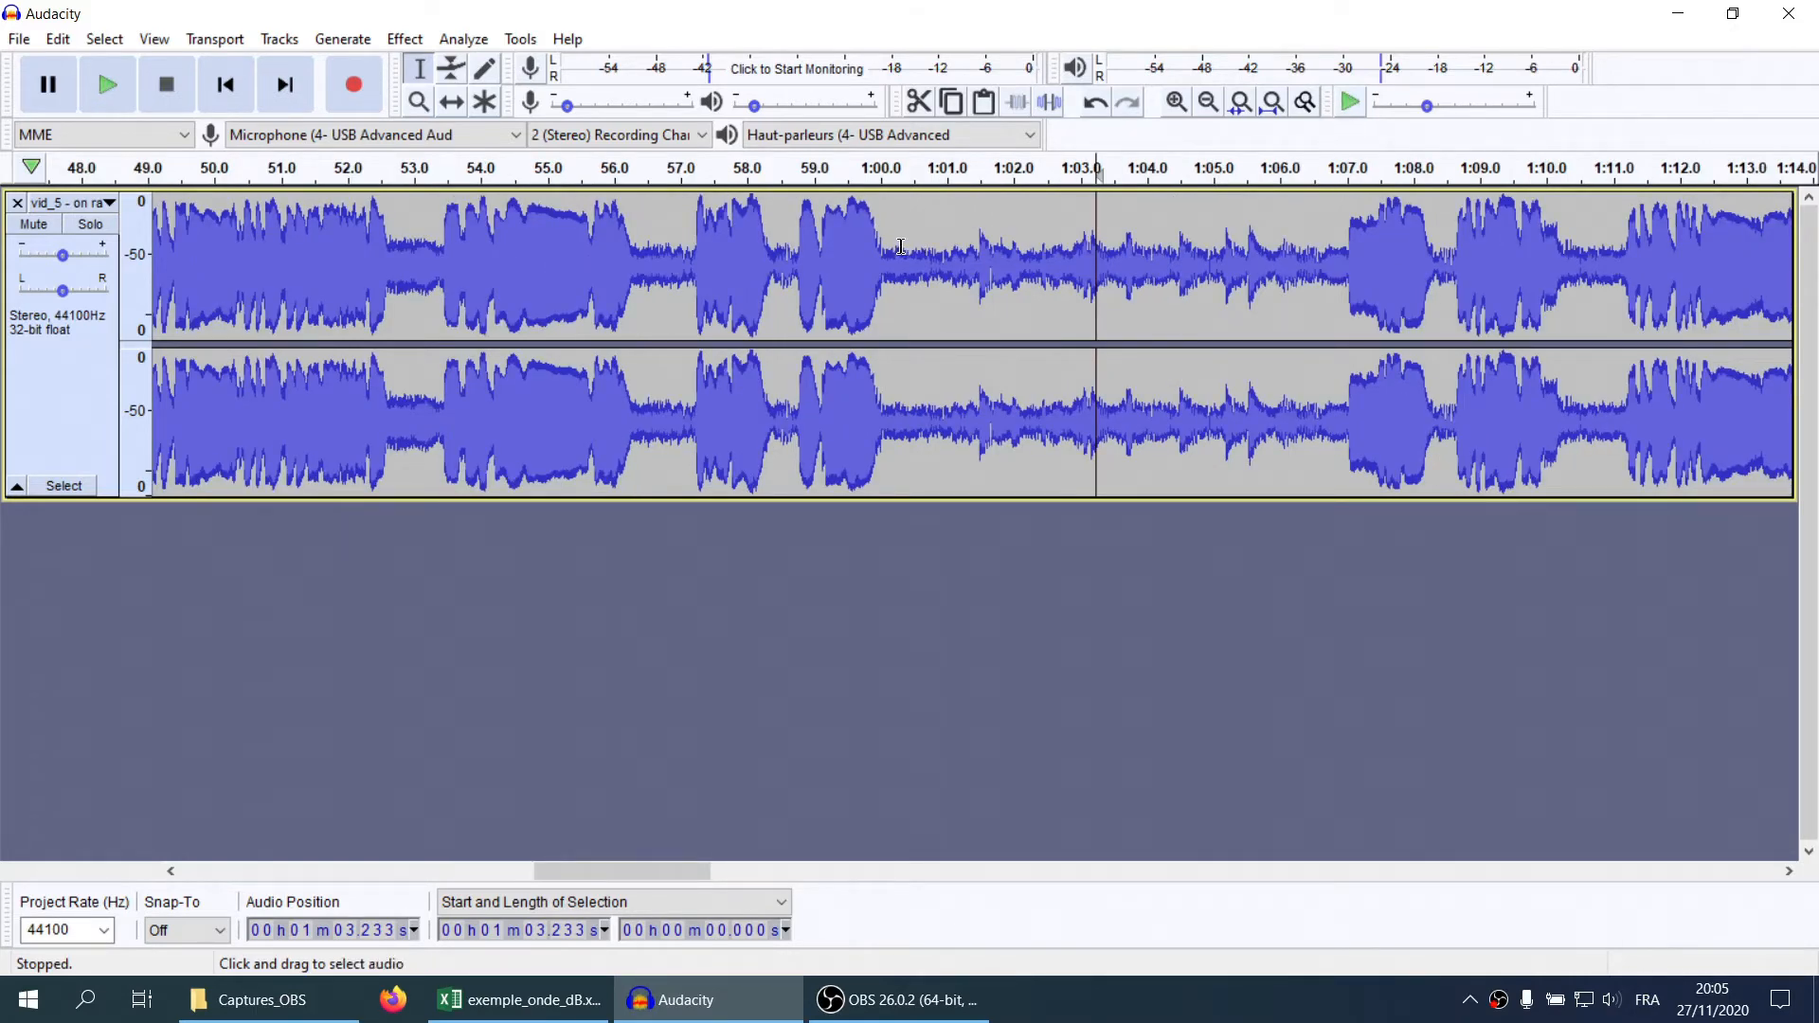
pyautogui.click(899, 256)
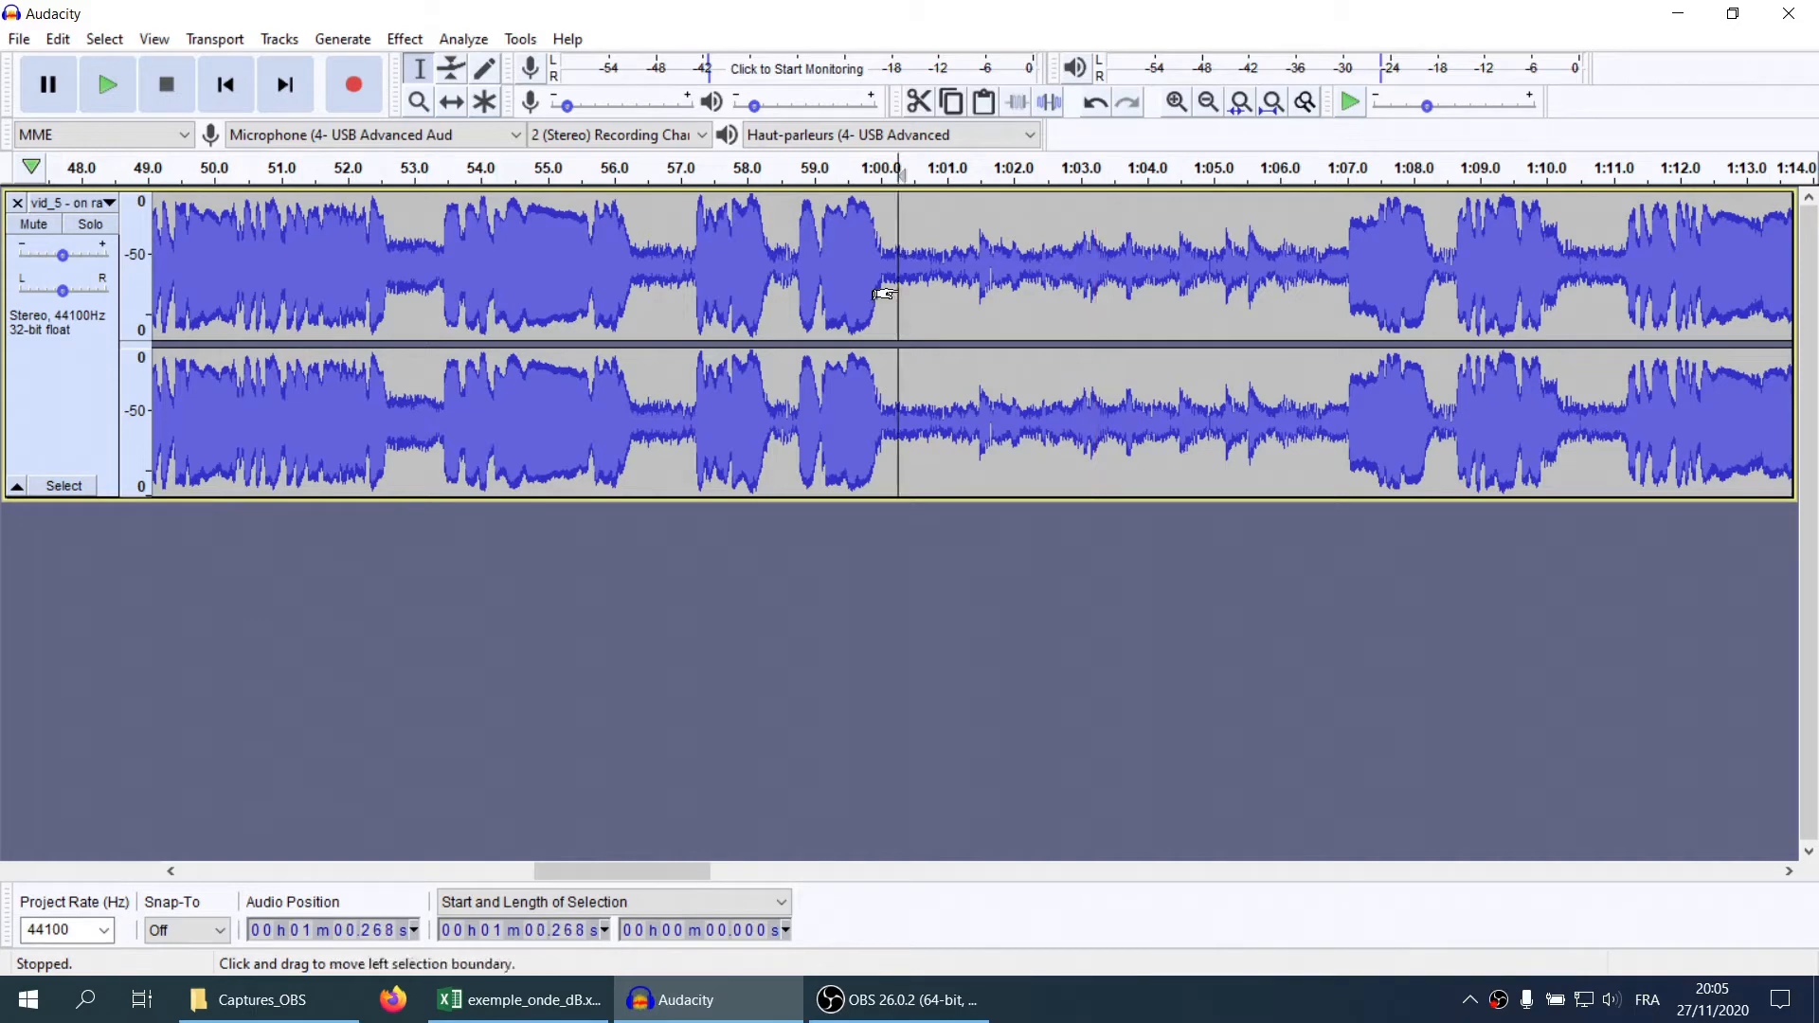
pyautogui.scroll(3, 889, 306)
pyautogui.scroll(-2, 888, 306)
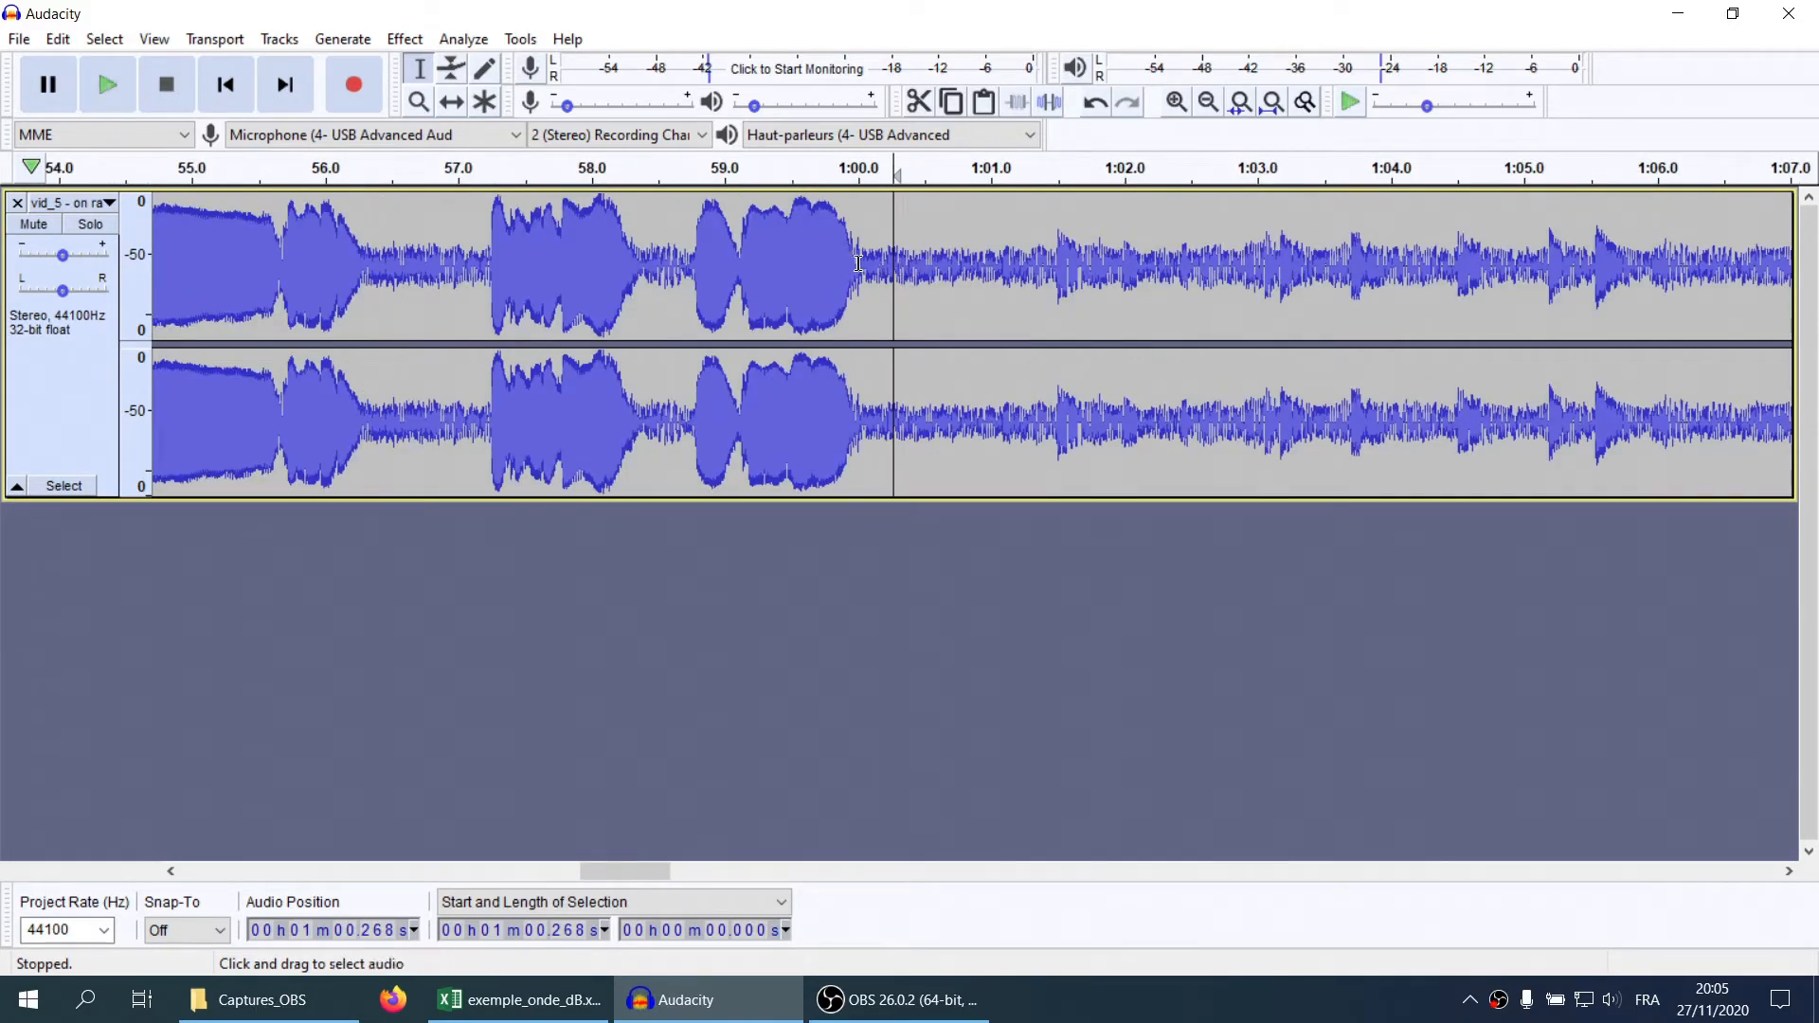
pyautogui.hscroll(6, 895, 298)
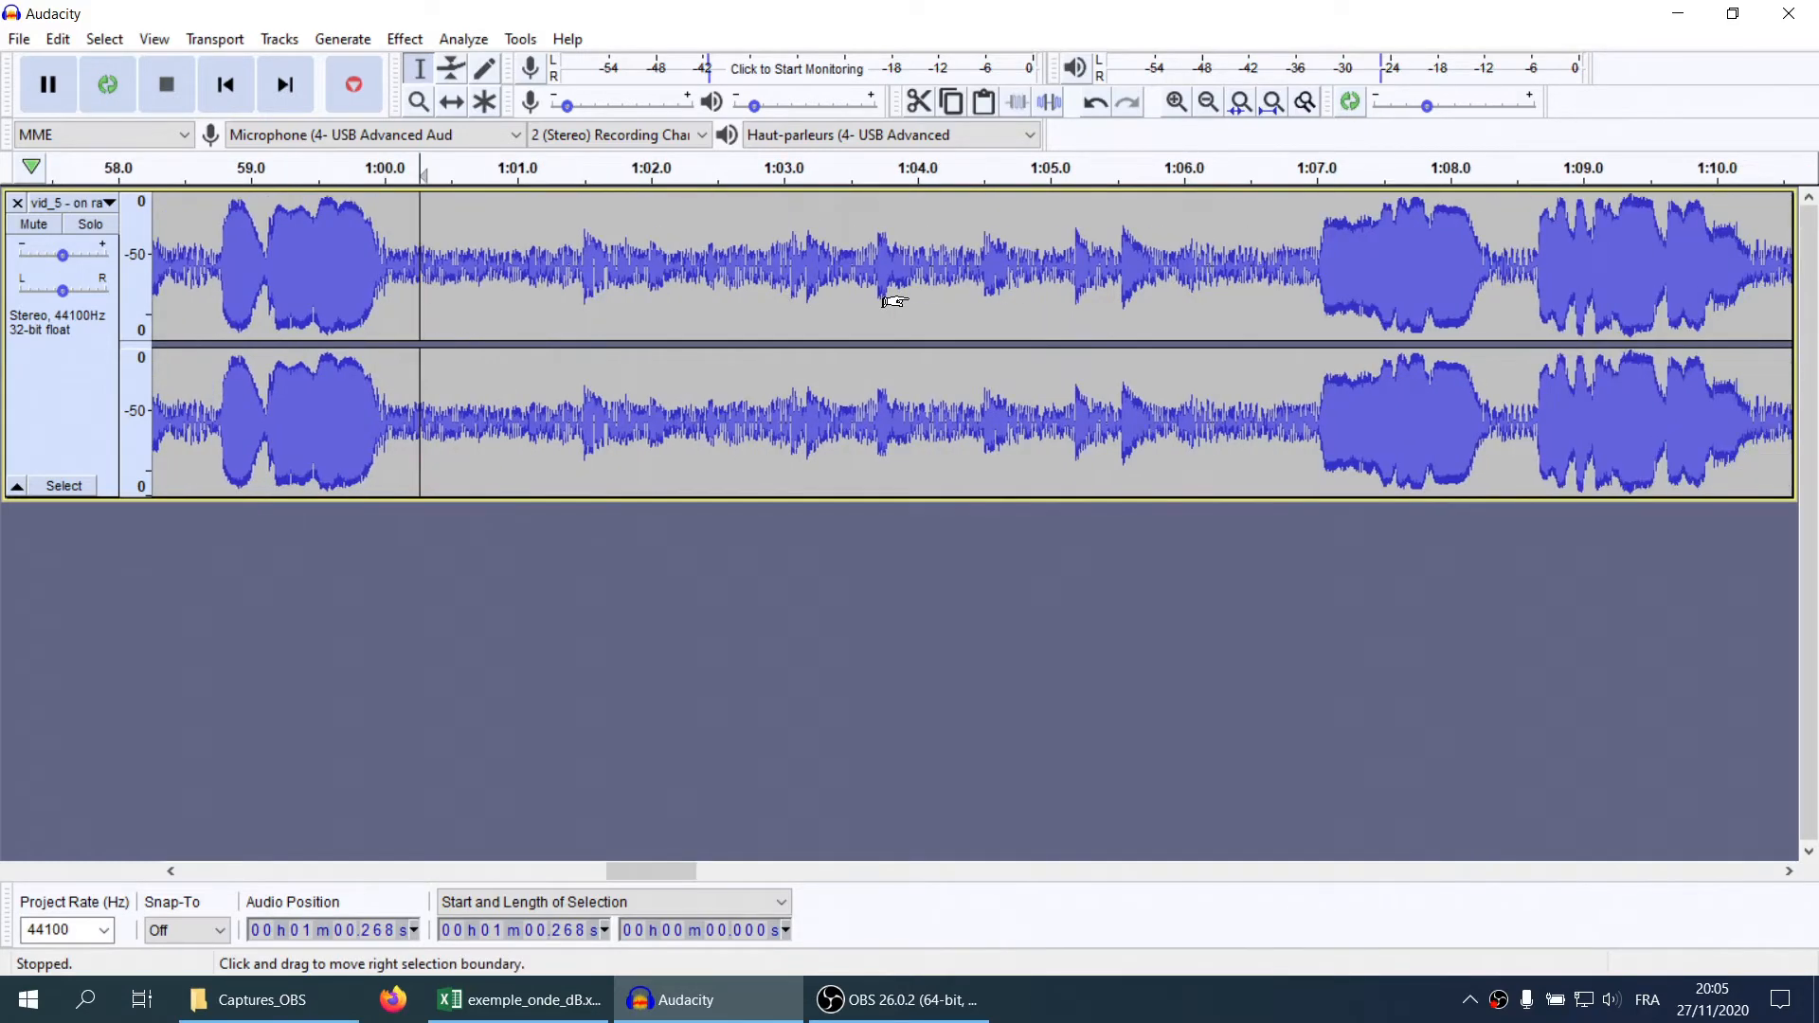
pyautogui.hscroll(5, 891, 299)
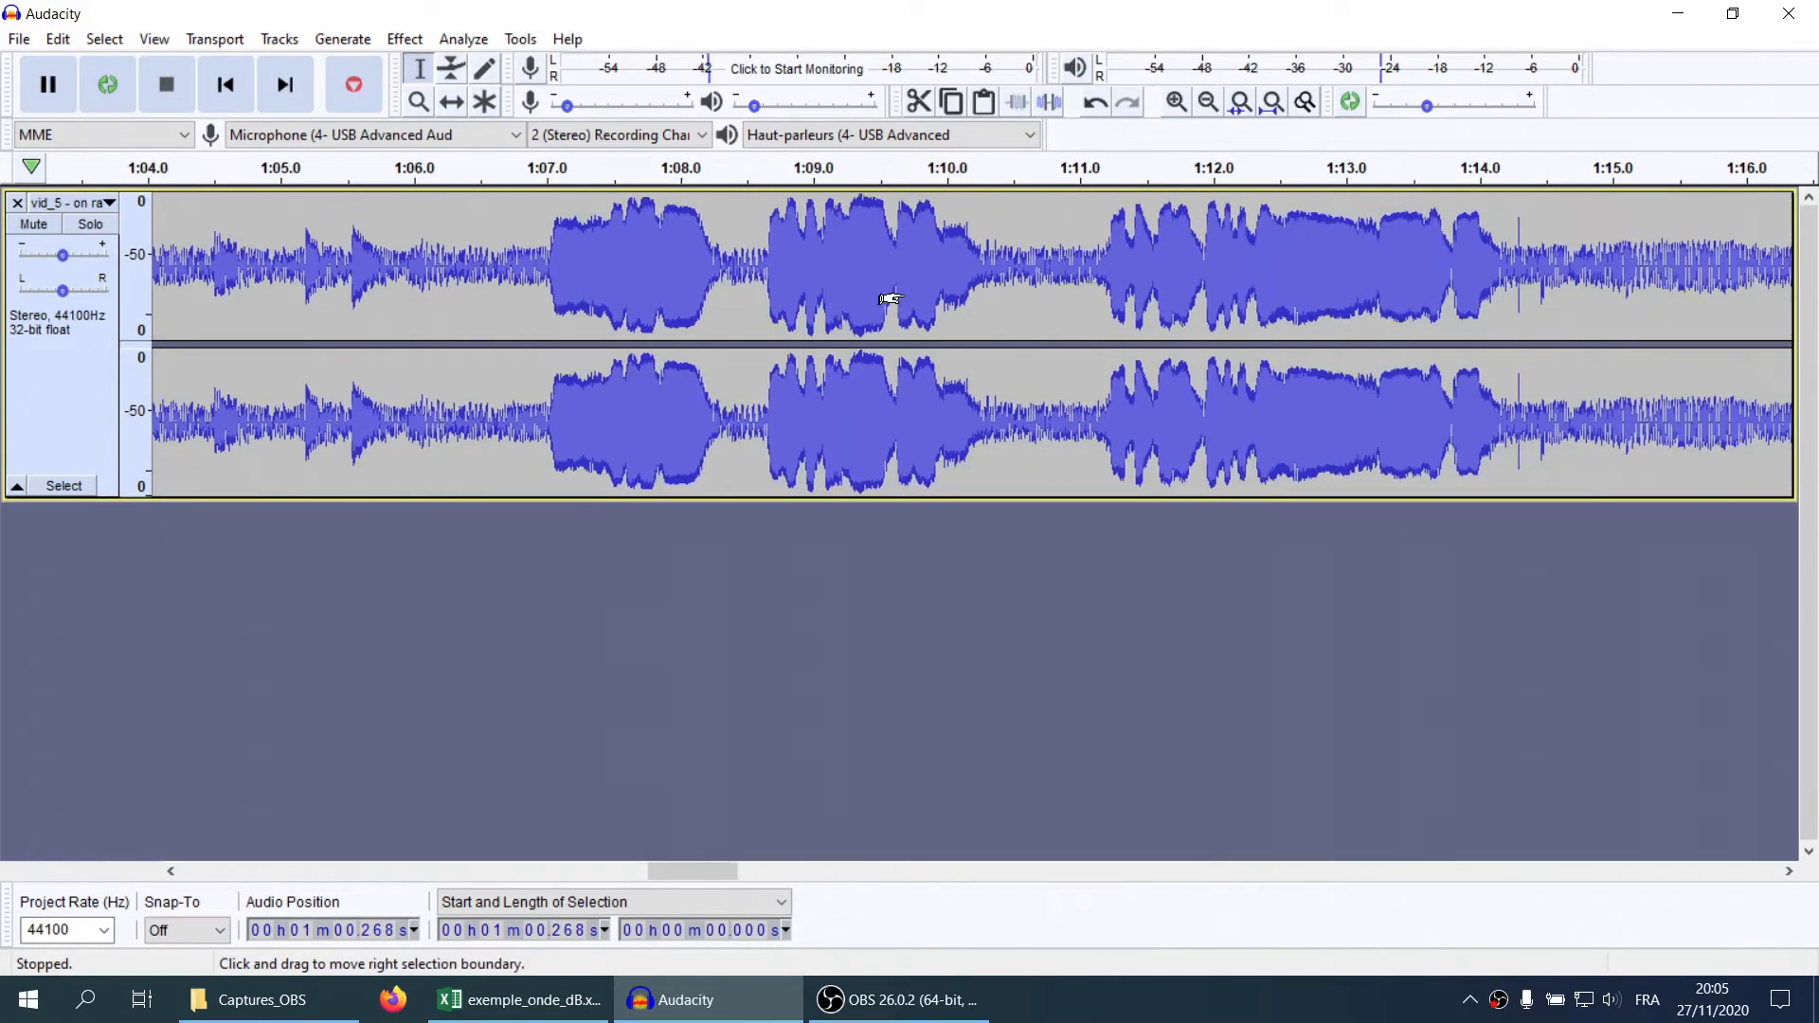
pyautogui.hscroll(4, 891, 297)
# Select about 0.55 s of background noise from 1:15.37, in the gap before the speech at 1:16.5, and play it
pyautogui.click(1238, 270)
pyautogui.scroll(2, 1232, 295)
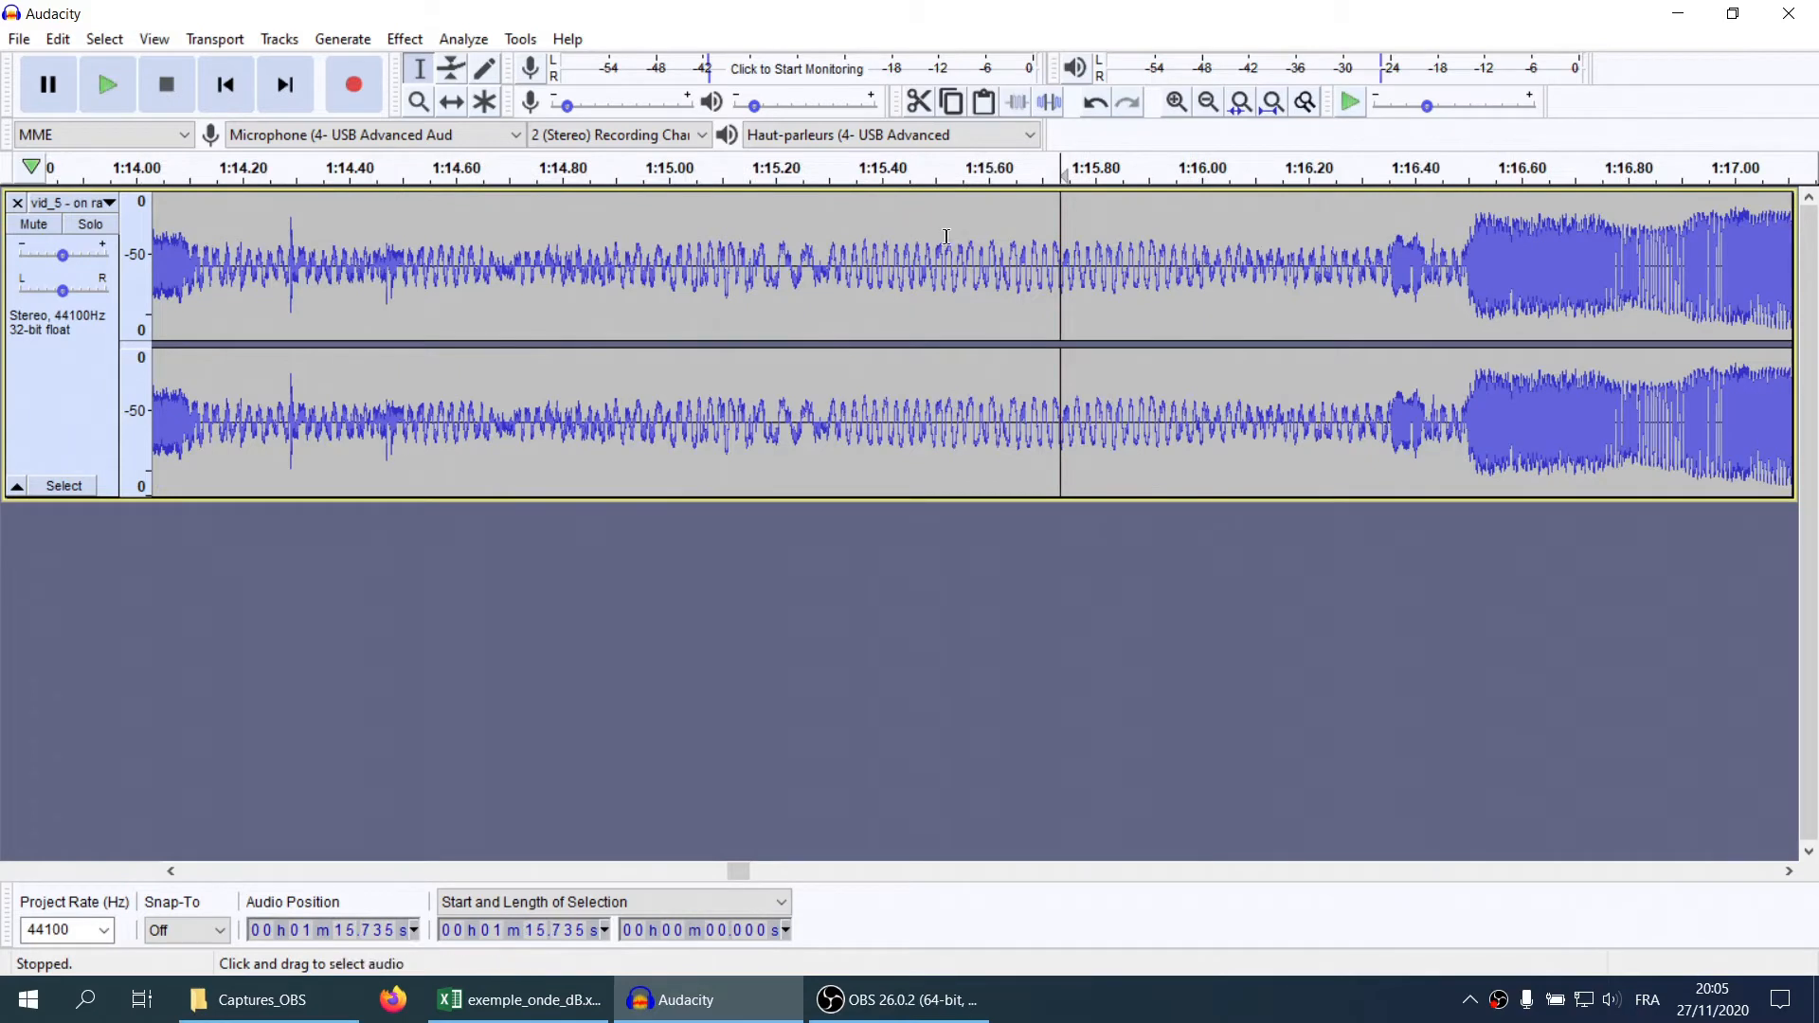
pyautogui.moveTo(879, 256); pyautogui.dragTo(1160, 291)
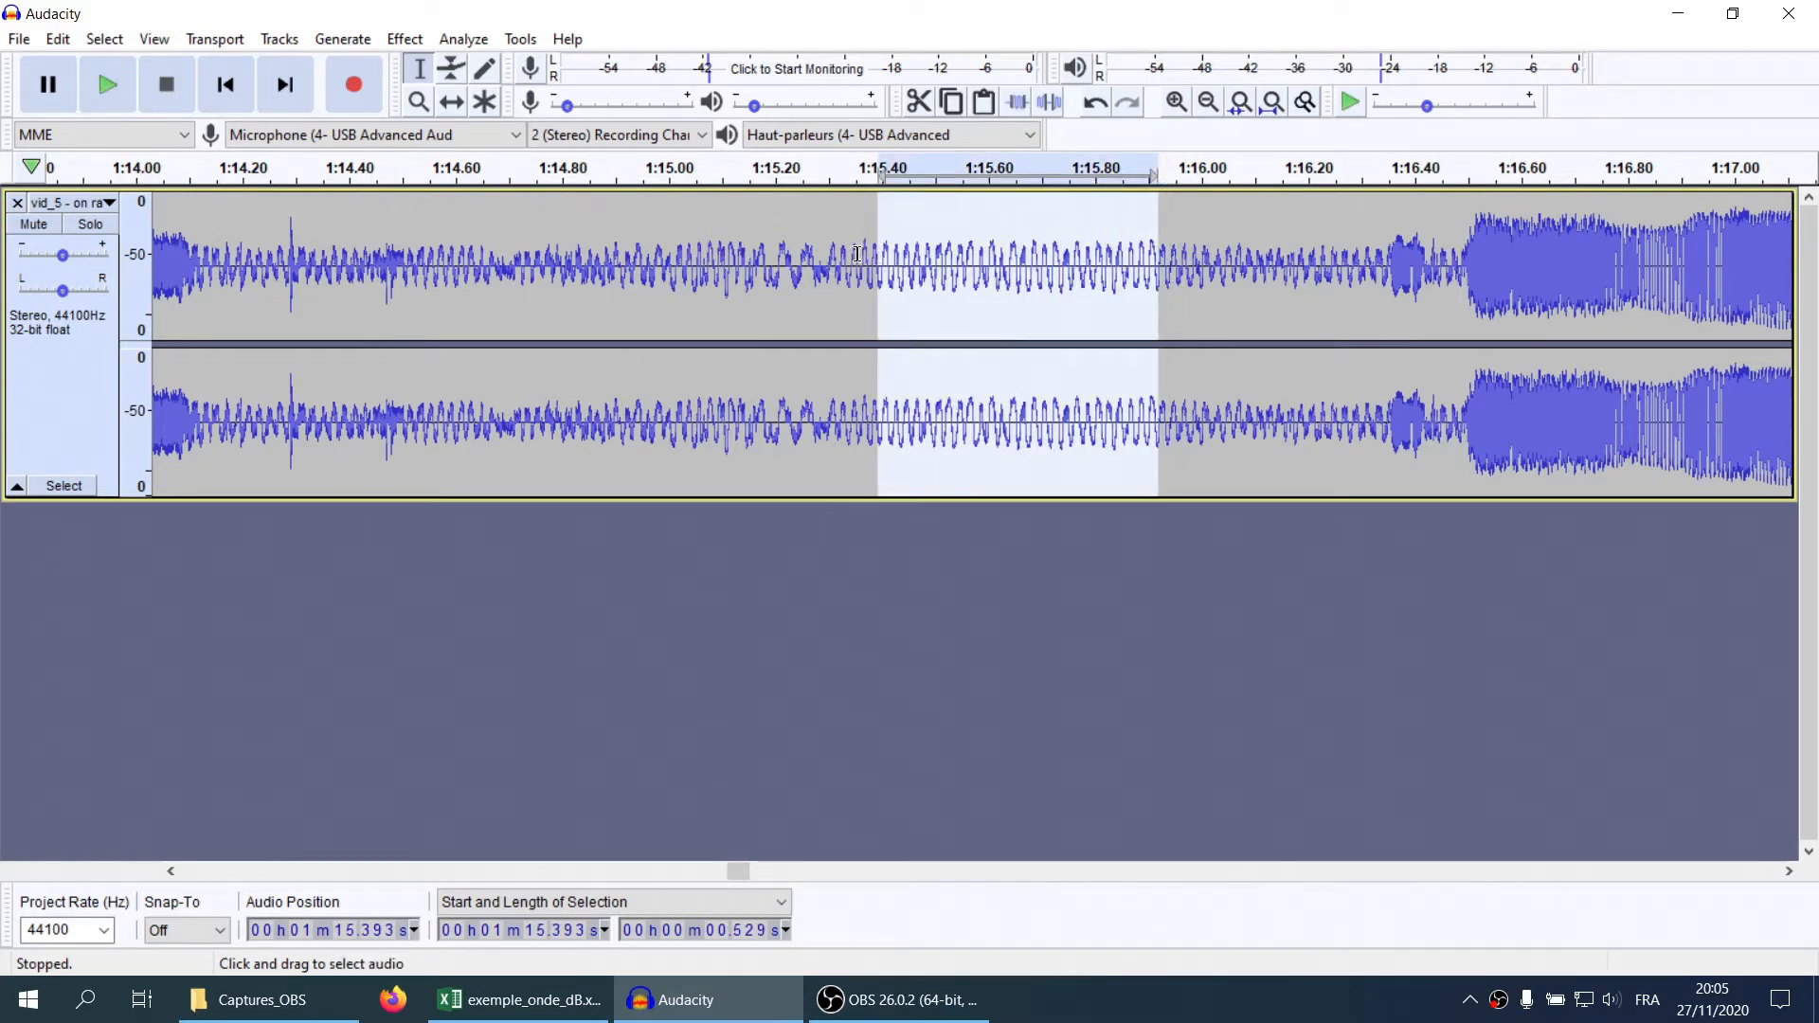
pyautogui.press('shift')
pyautogui.moveTo(879, 259); pyautogui.dragTo(867, 260)
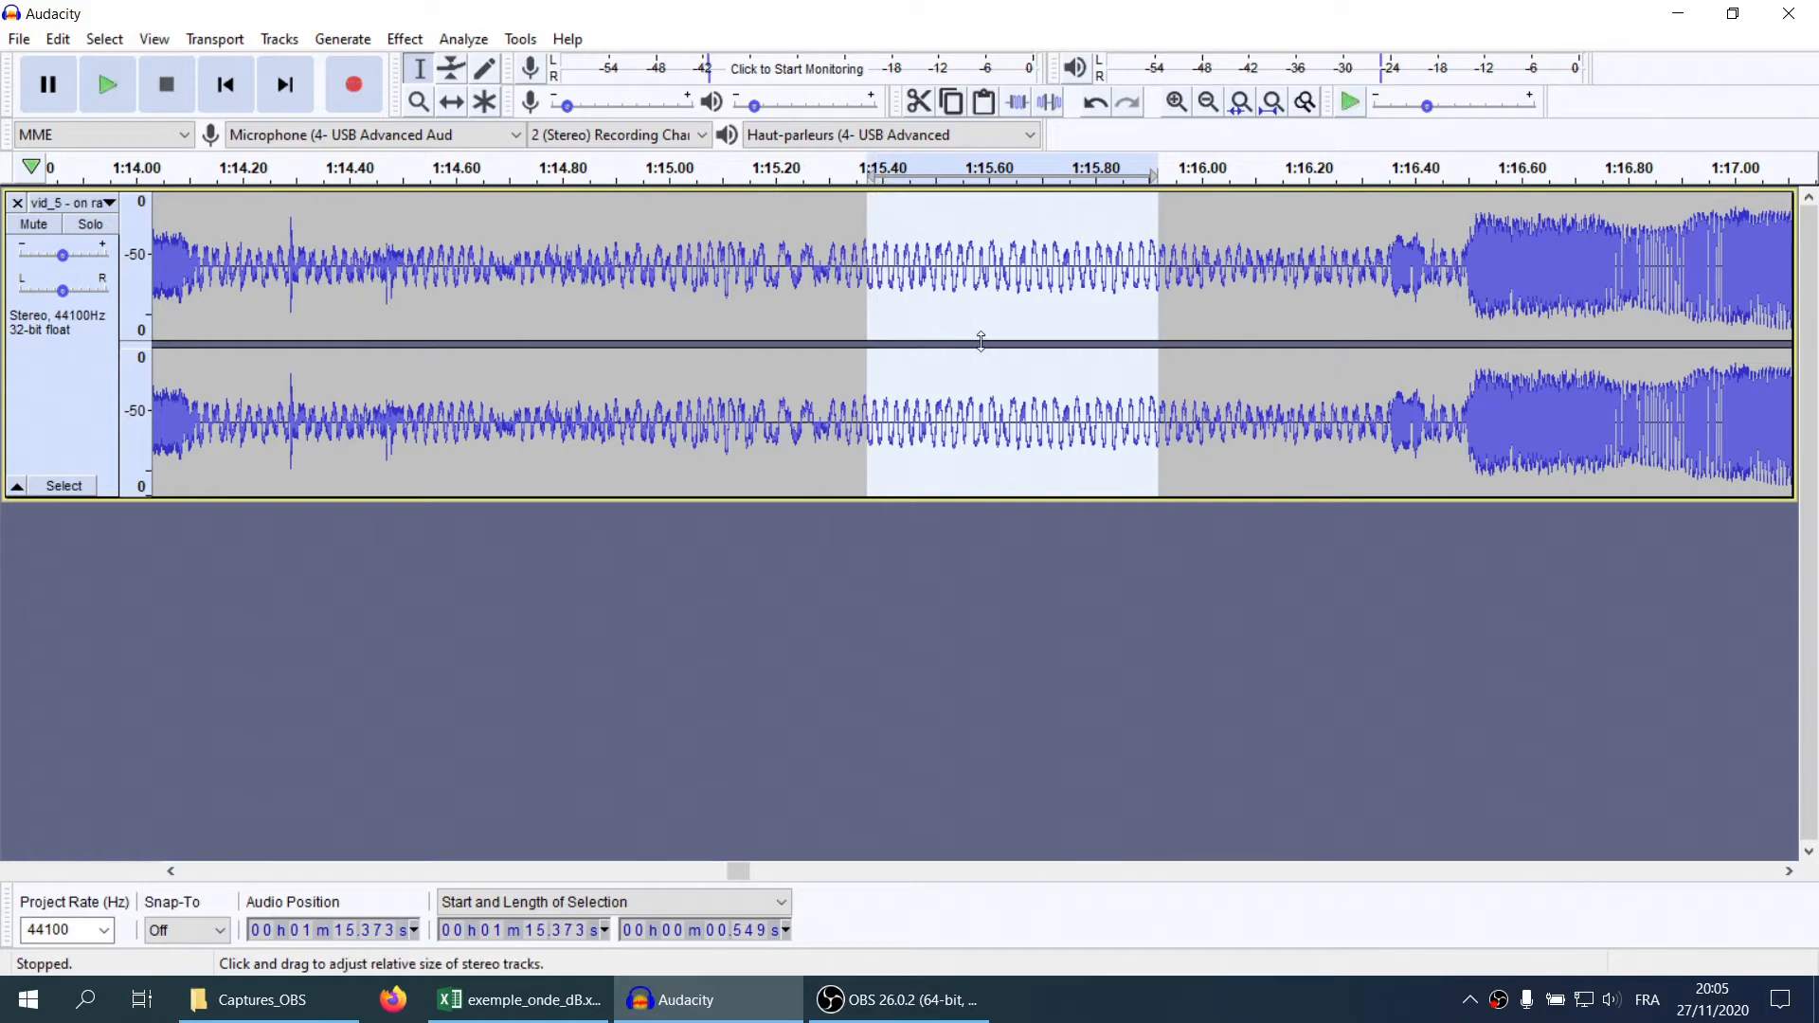
pyautogui.scroll(-1, 1038, 330)
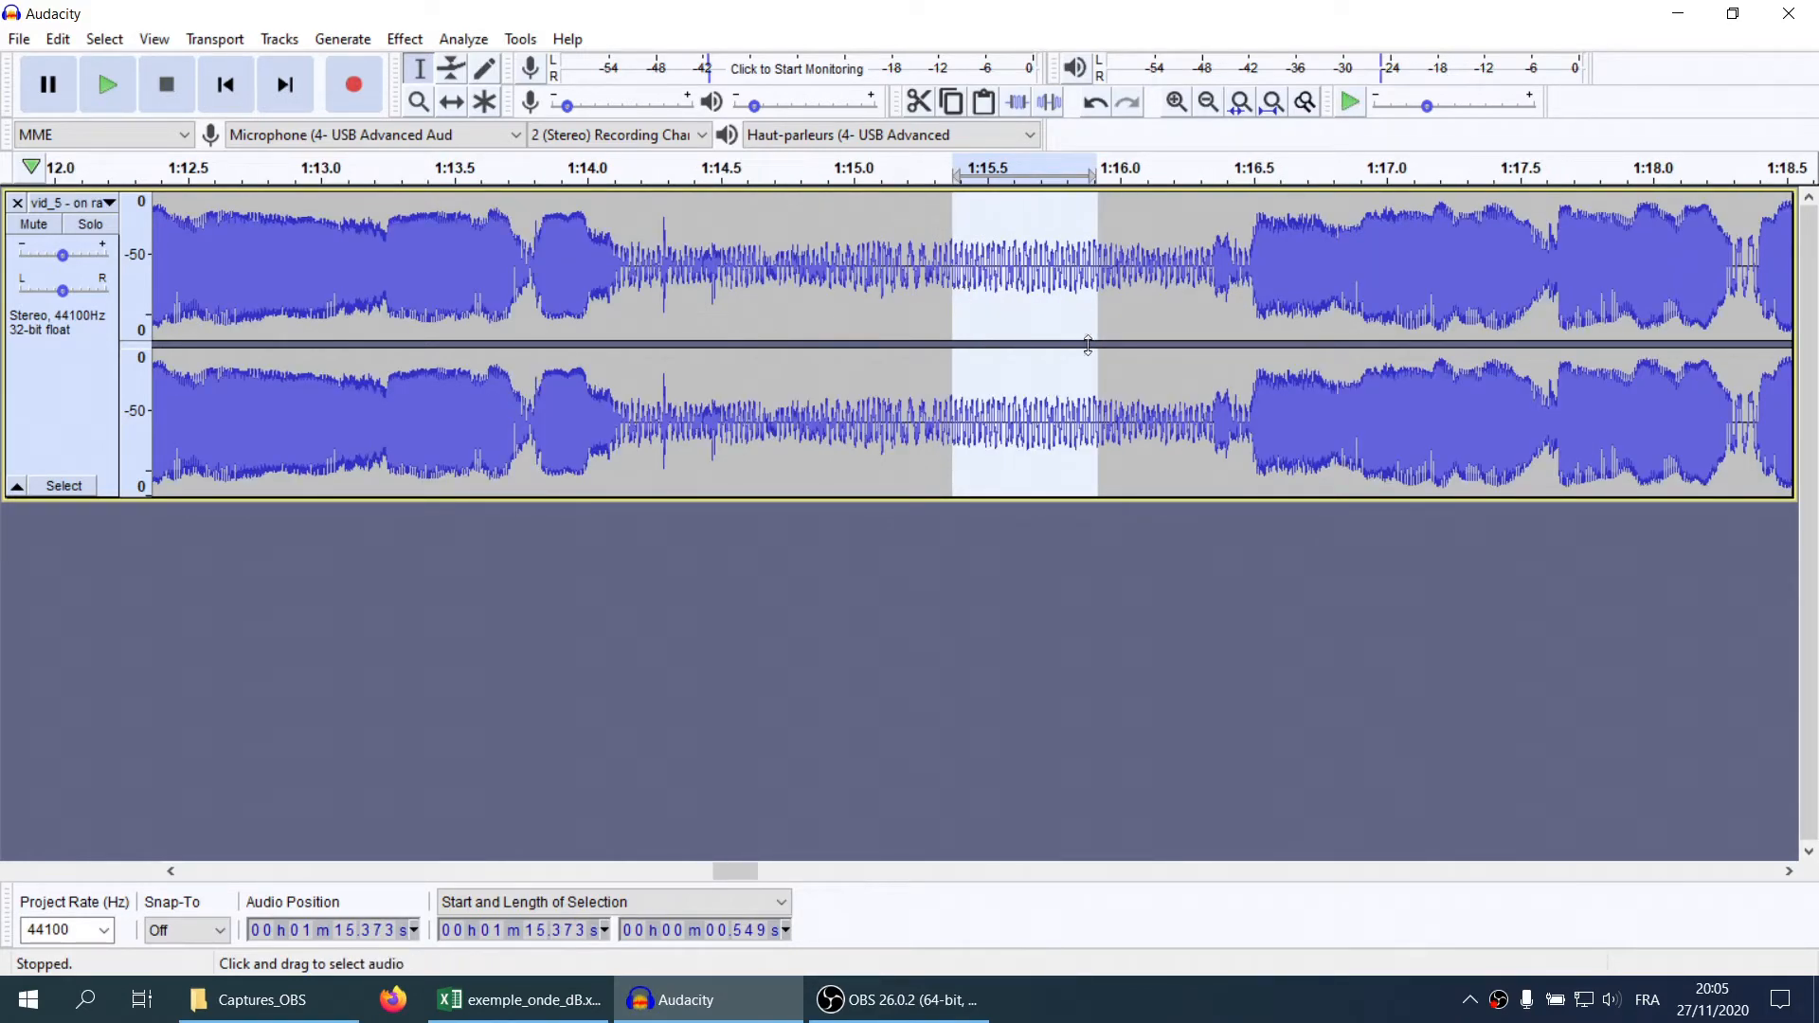
pyautogui.press('space')
# Capture the selected background noise as the noise profile for Noise Reduction
pyautogui.click(405, 39)
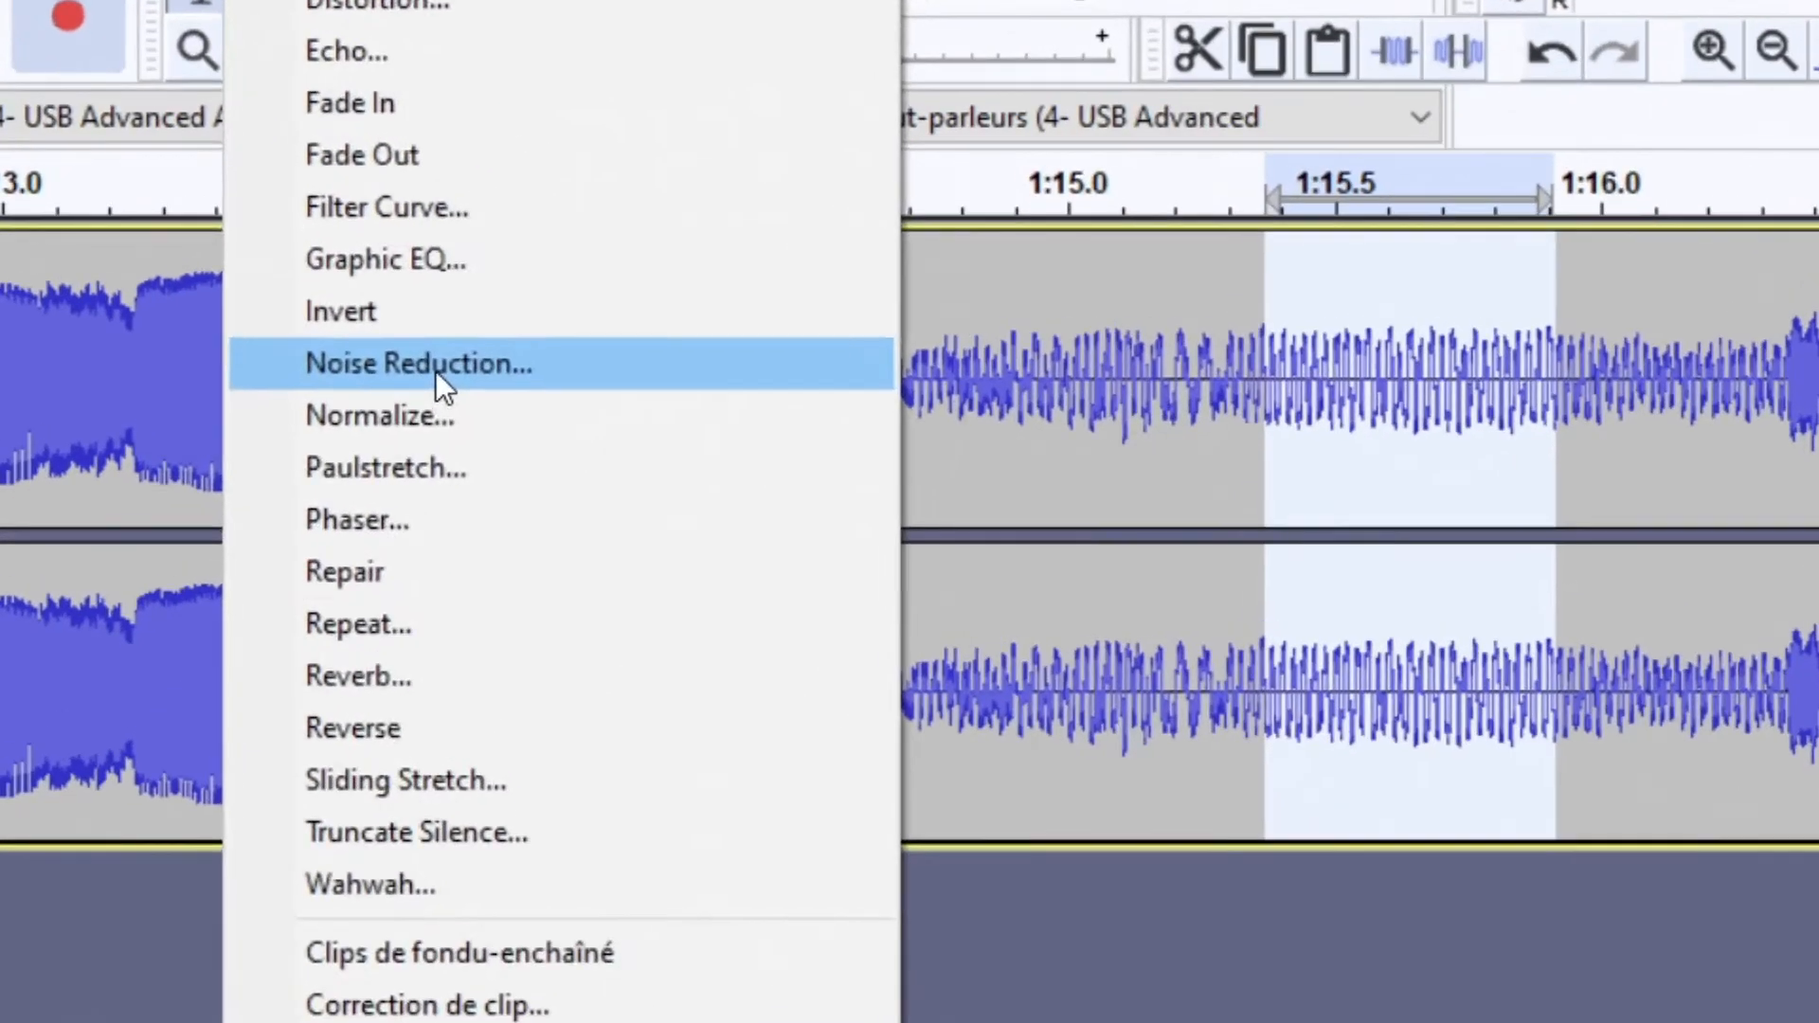
pyautogui.click(536, 261)
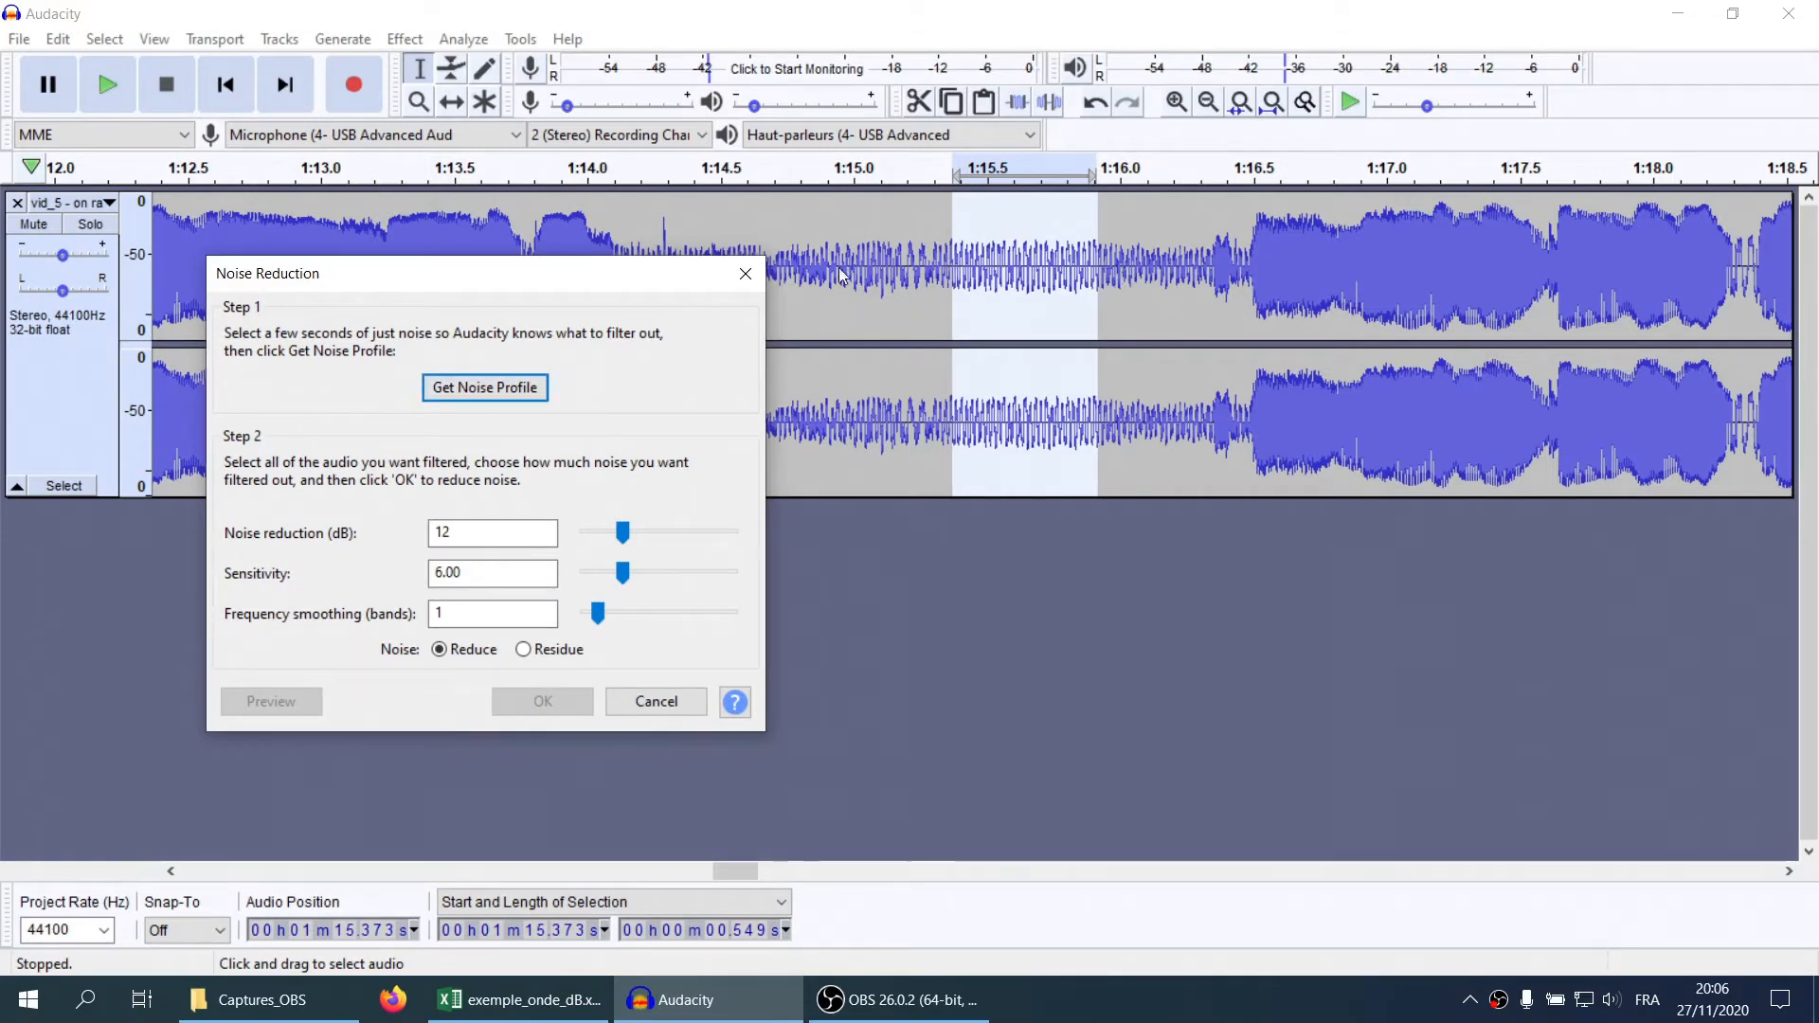
pyautogui.click(527, 389)
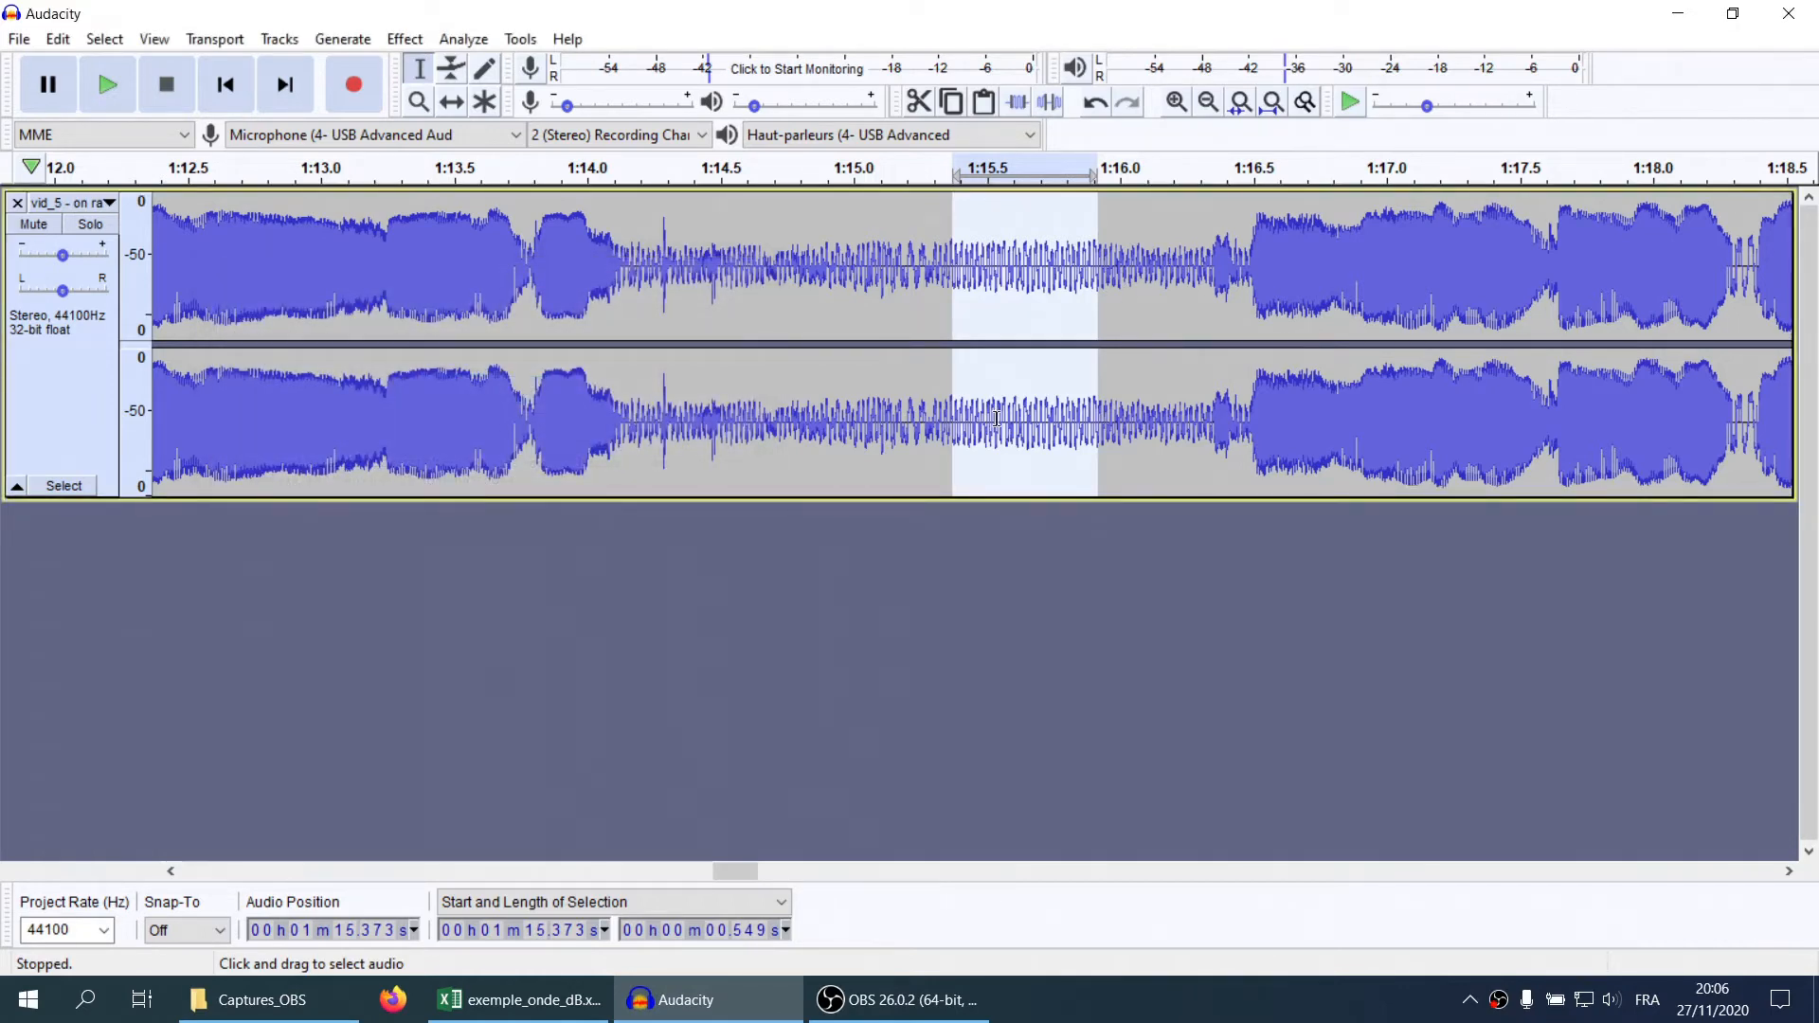
# Try Noise Reduction at 12 dB, sensitivity 6.00 and 1 smoothing band on the selected noise sample only, and undo it
pyautogui.click(404, 39)
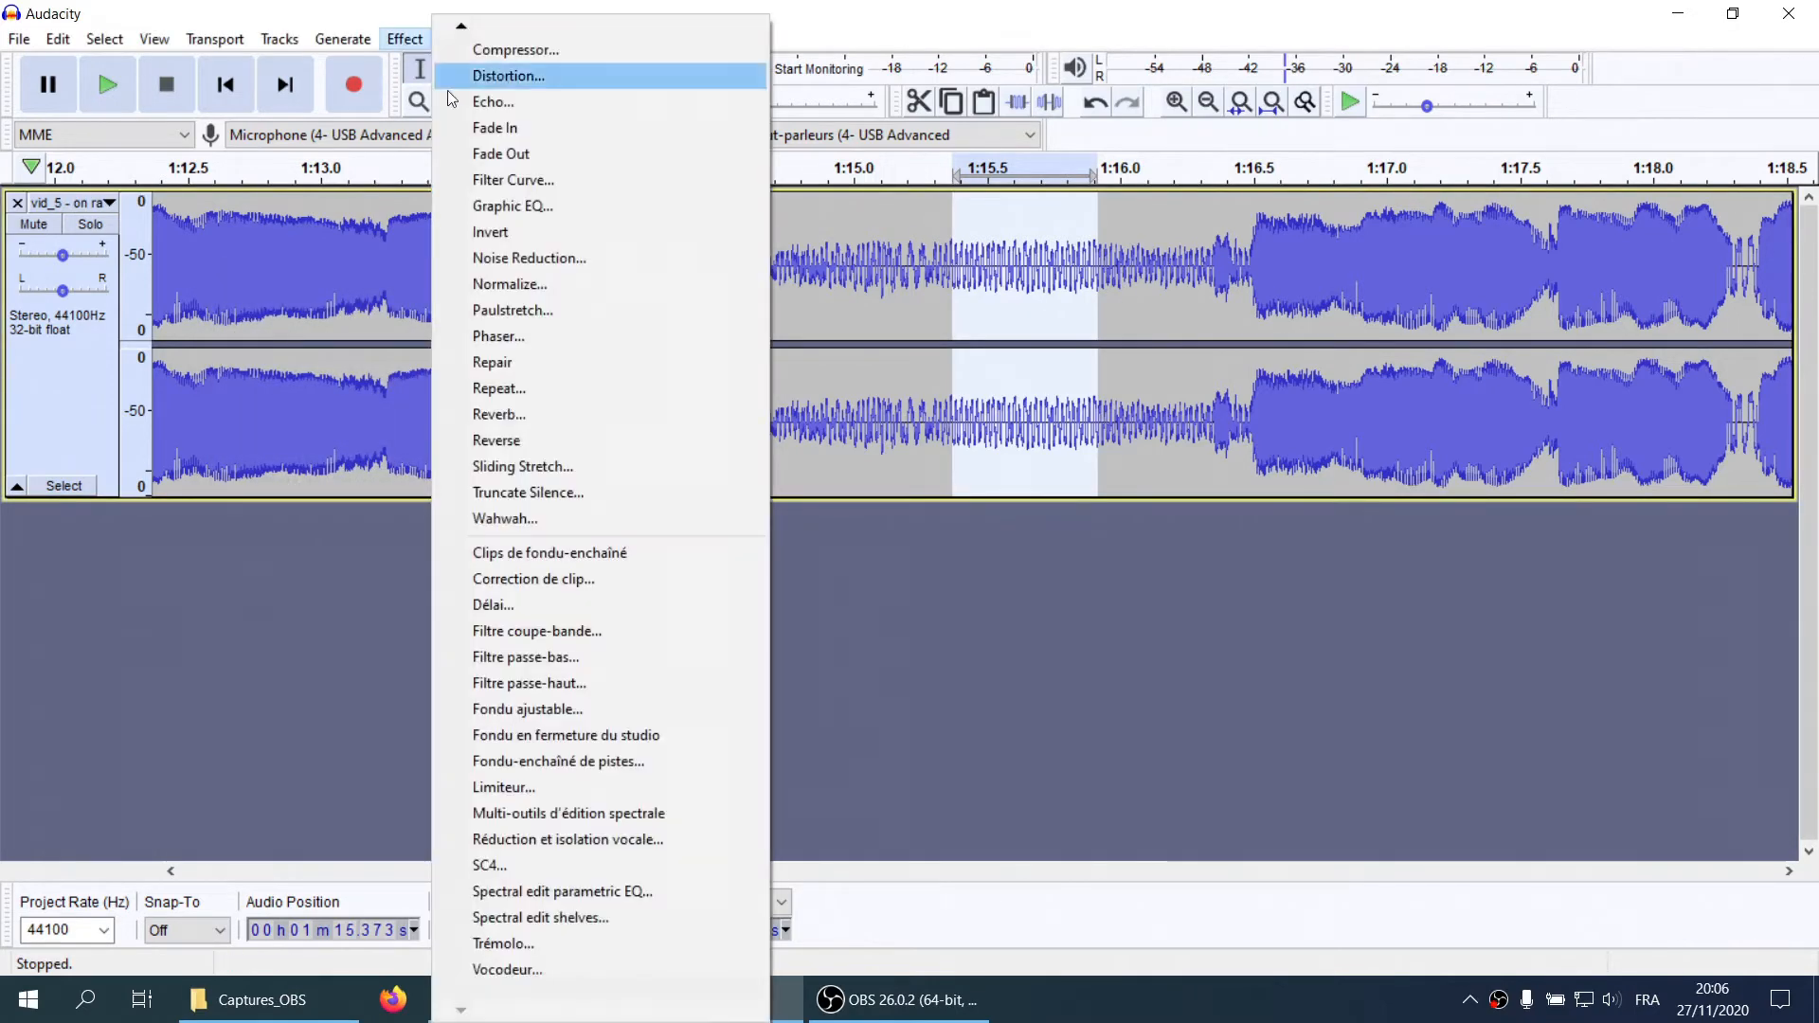
pyautogui.click(499, 256)
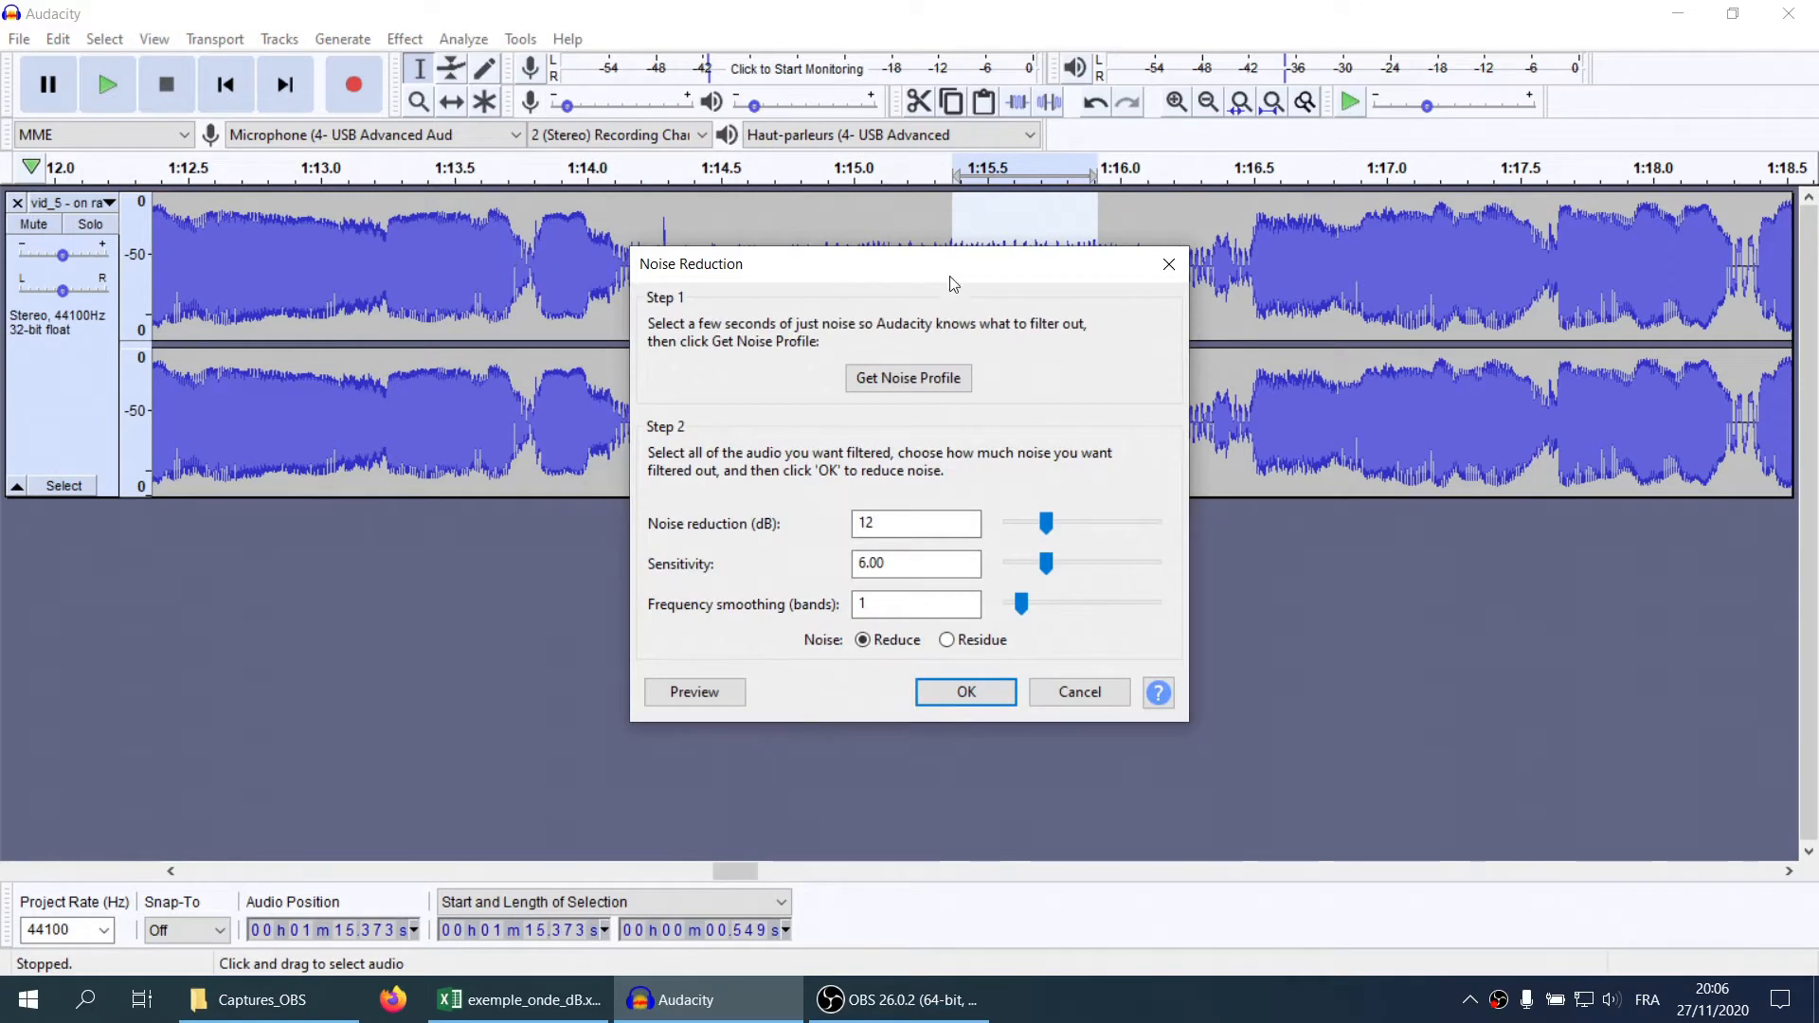
pyautogui.moveTo(949, 276); pyautogui.dragTo(547, 263)
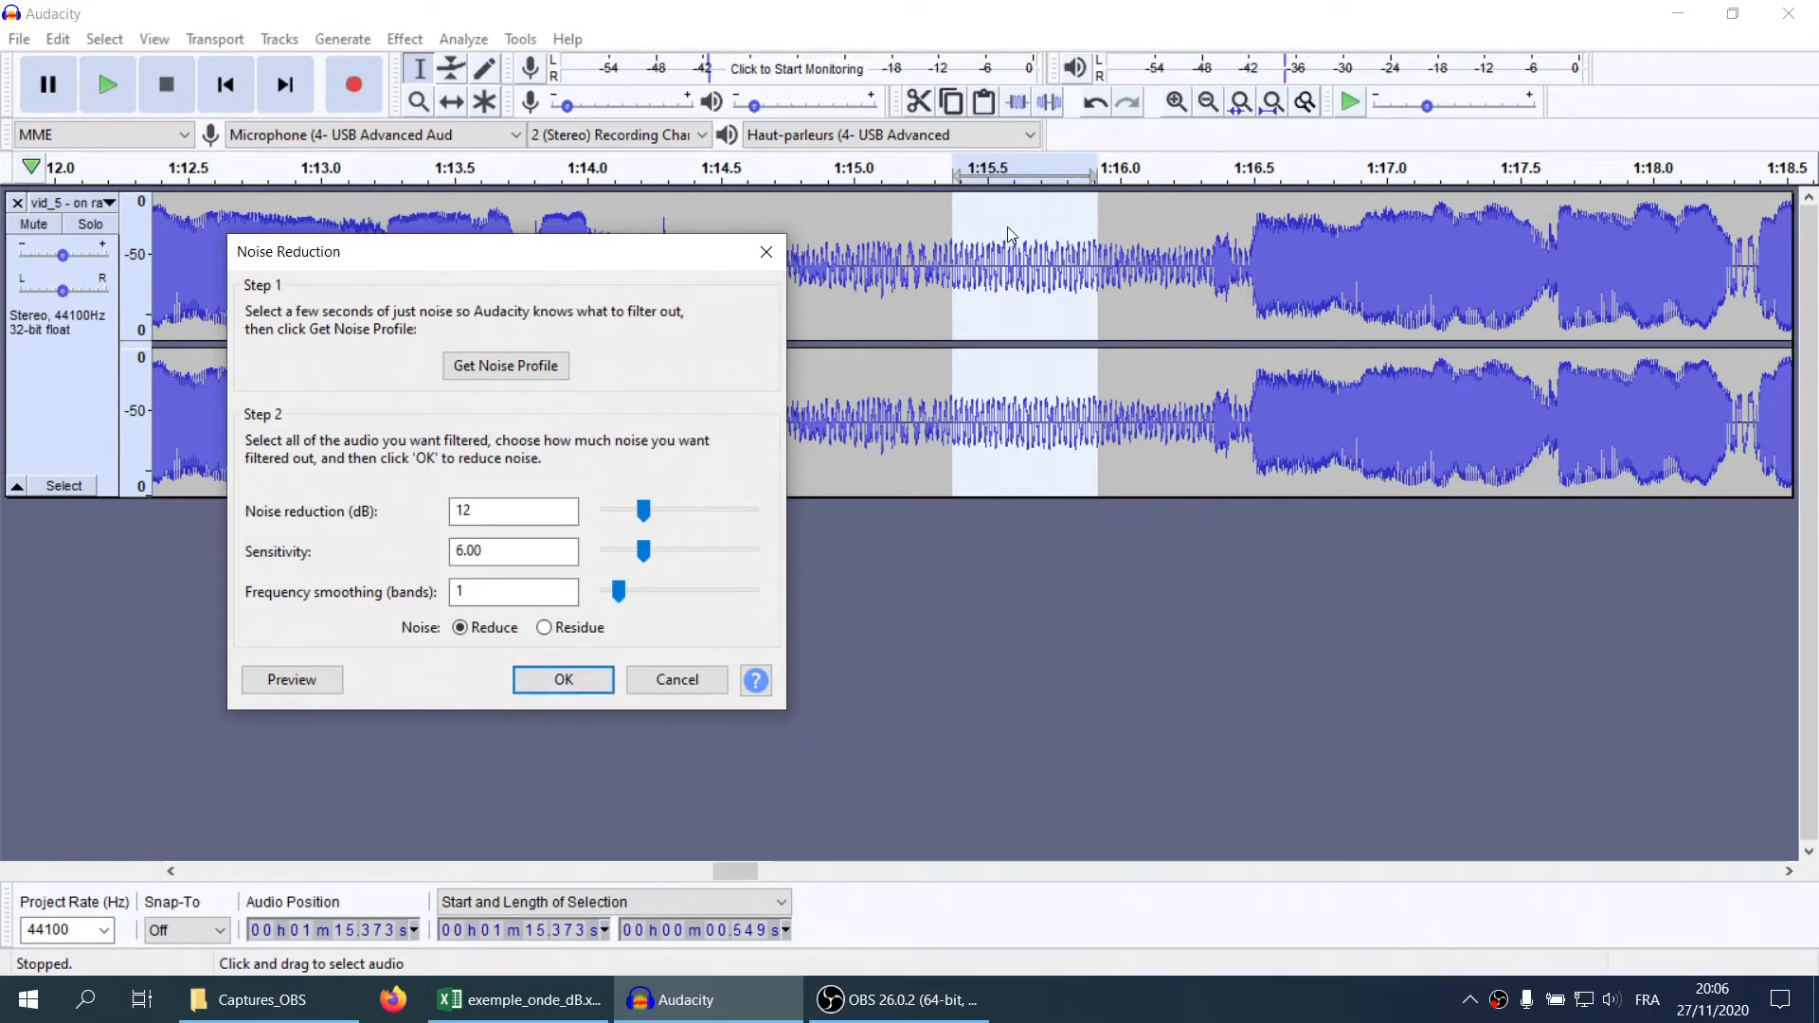
pyautogui.click(574, 683)
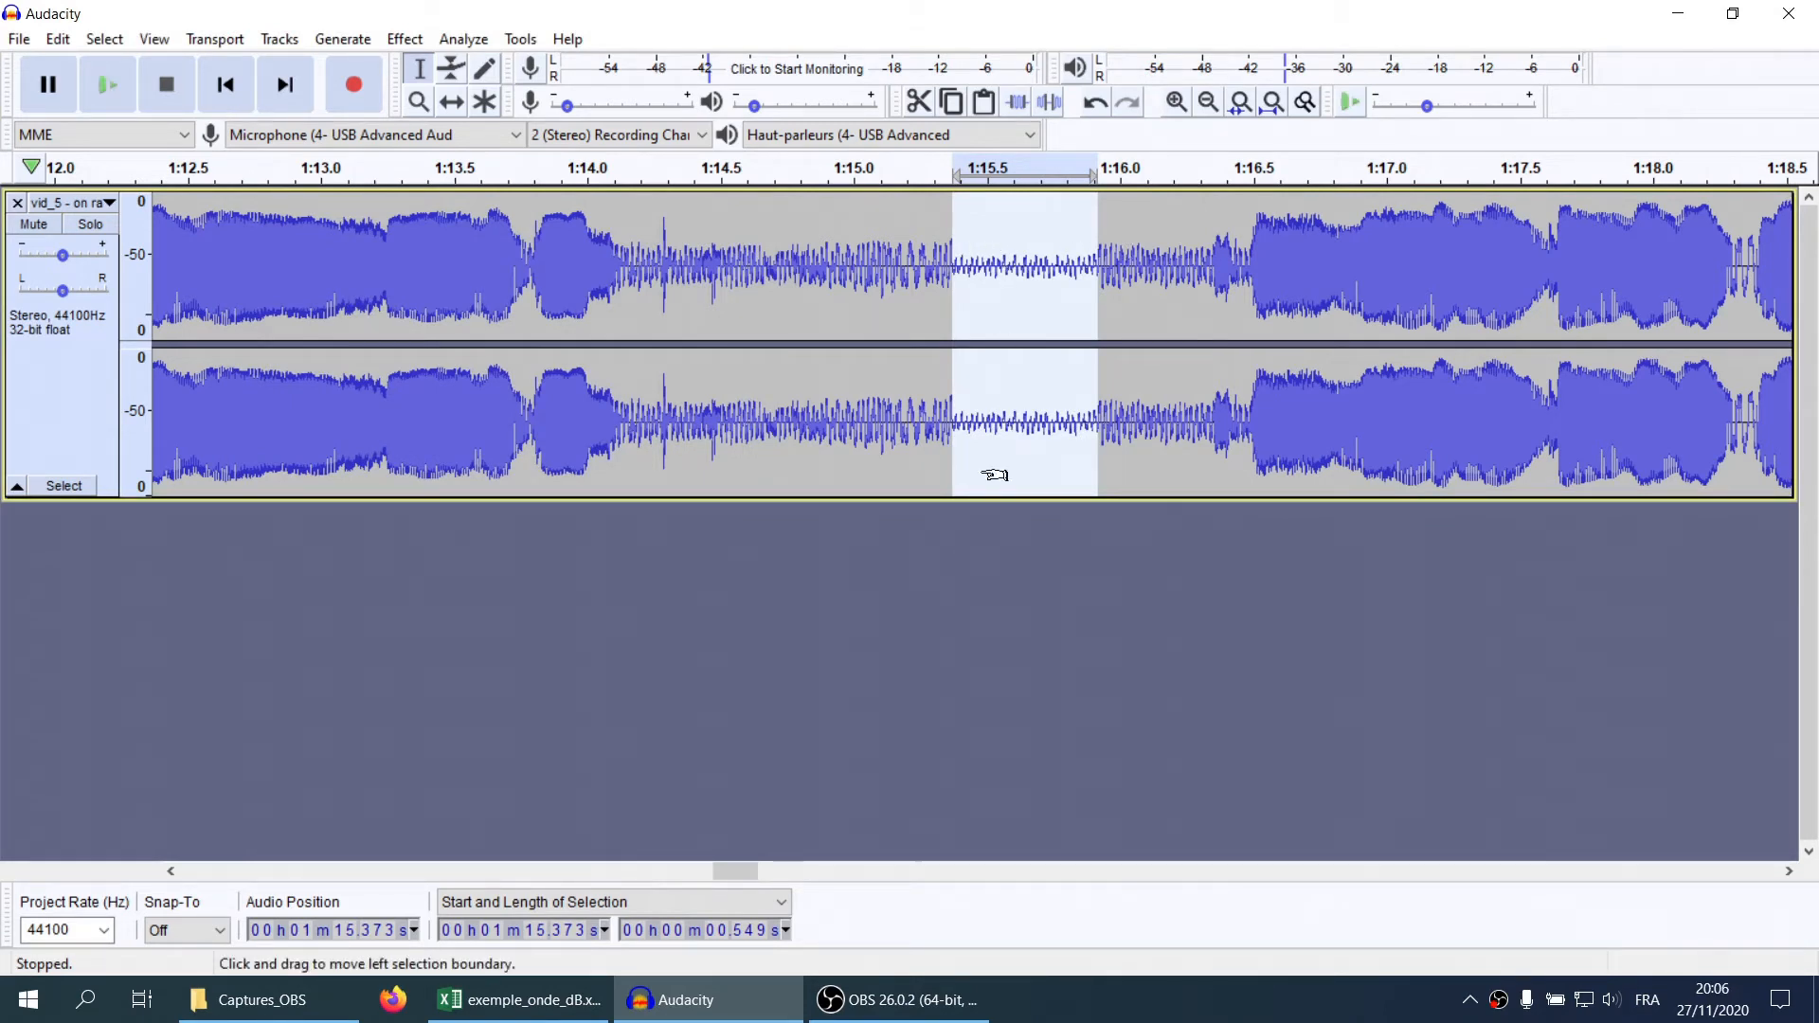
pyautogui.hotkey('ctrl', 'z')
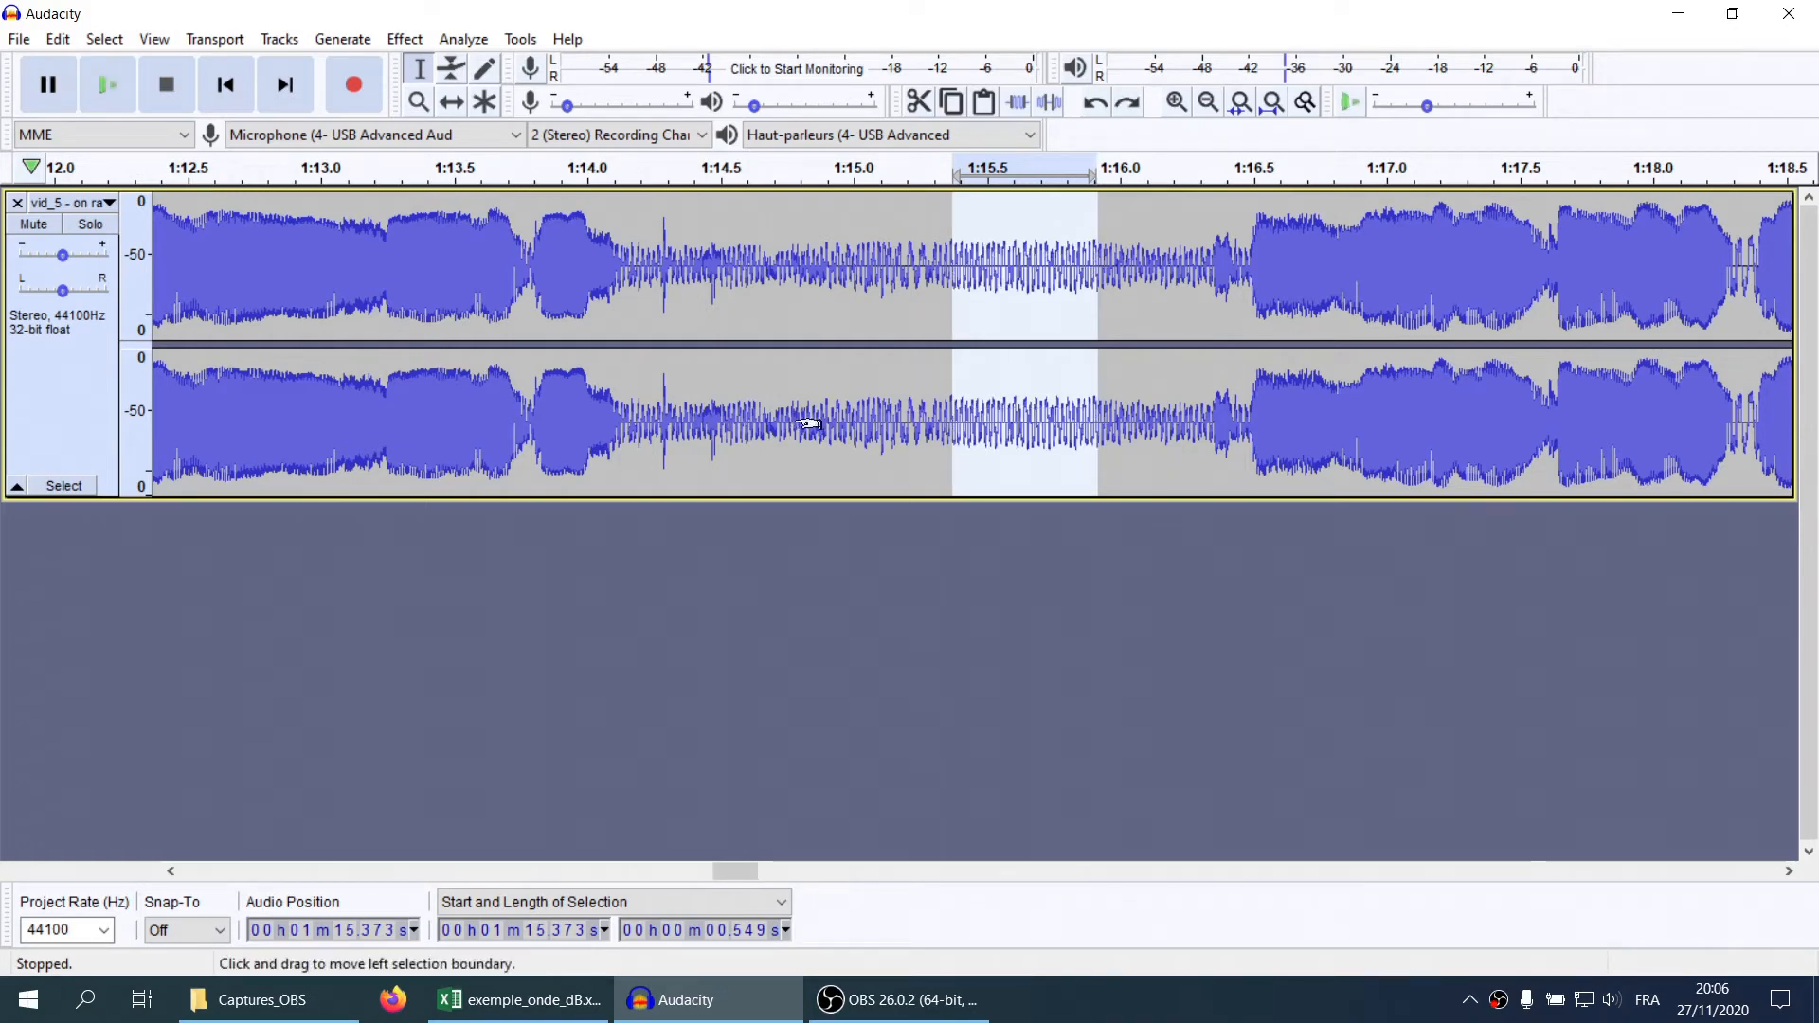
# Apply Noise Reduction to the entire track with 12 dB reduction, sensitivity 6.00 and 1 frequency smoothing band
pyautogui.hotkey('ctrl', 'a')
pyautogui.click(404, 39)
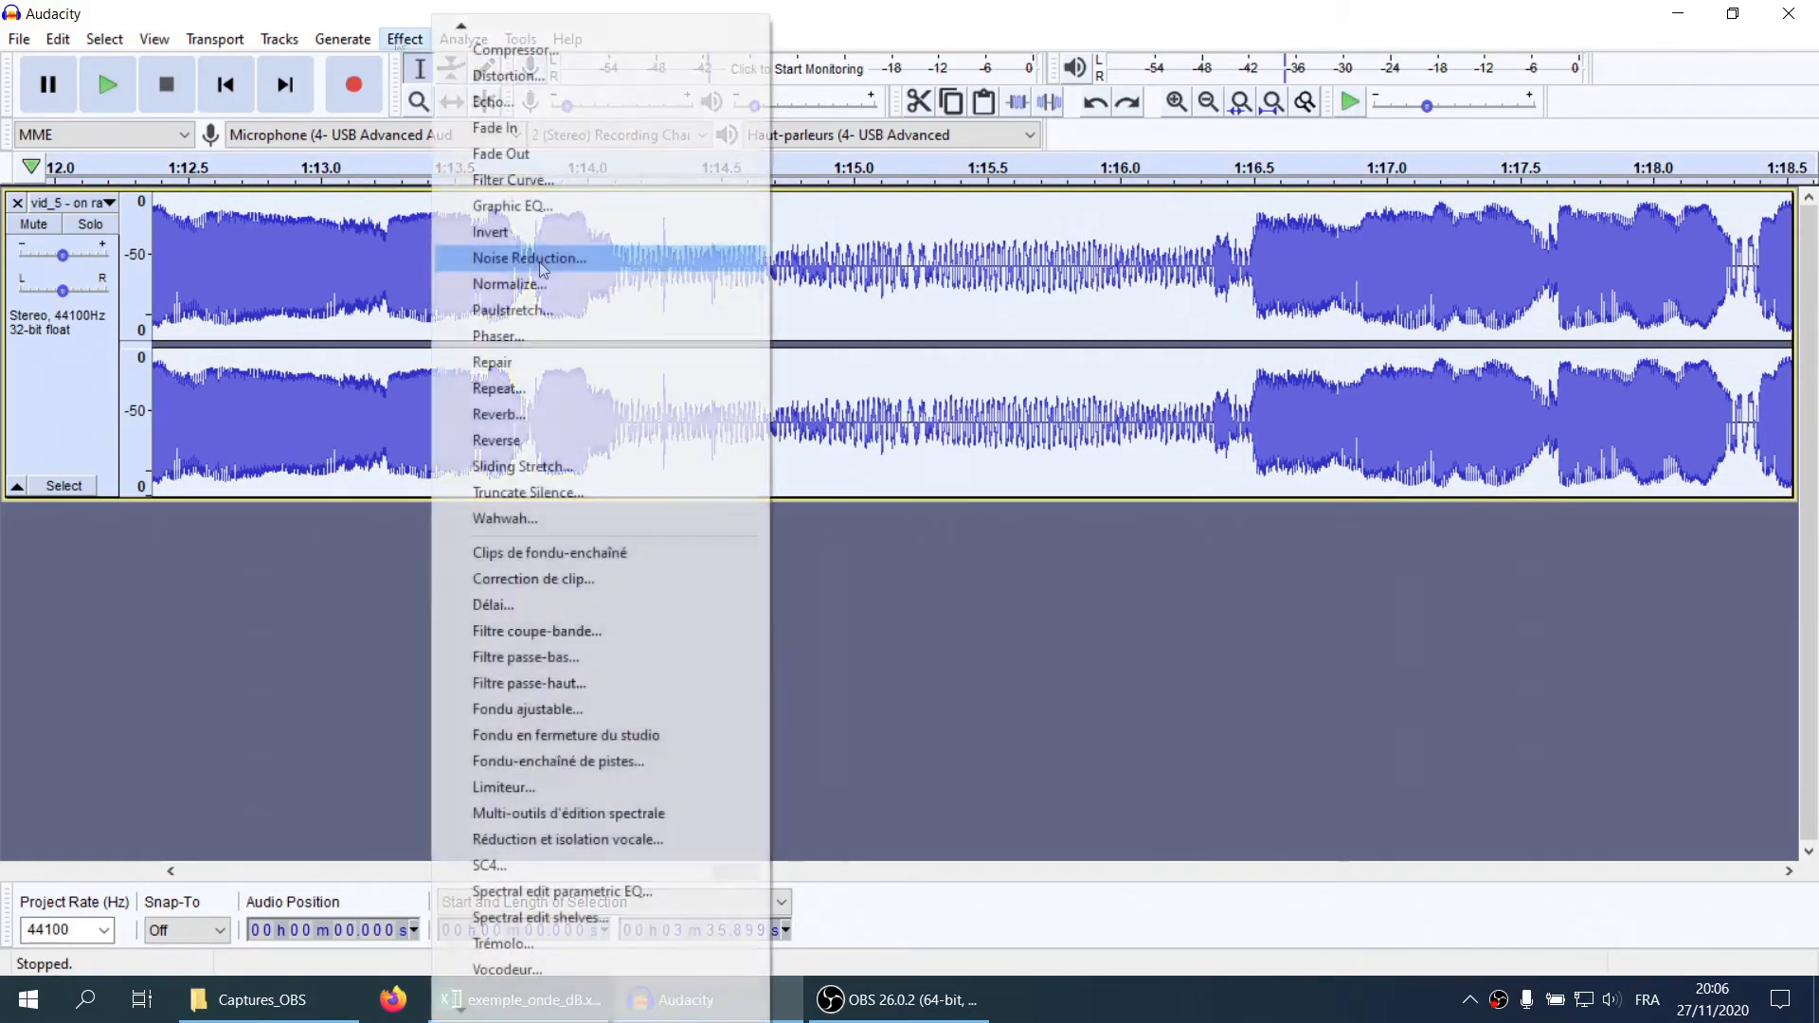
pyautogui.click(531, 252)
pyautogui.moveTo(973, 267); pyautogui.dragTo(589, 230)
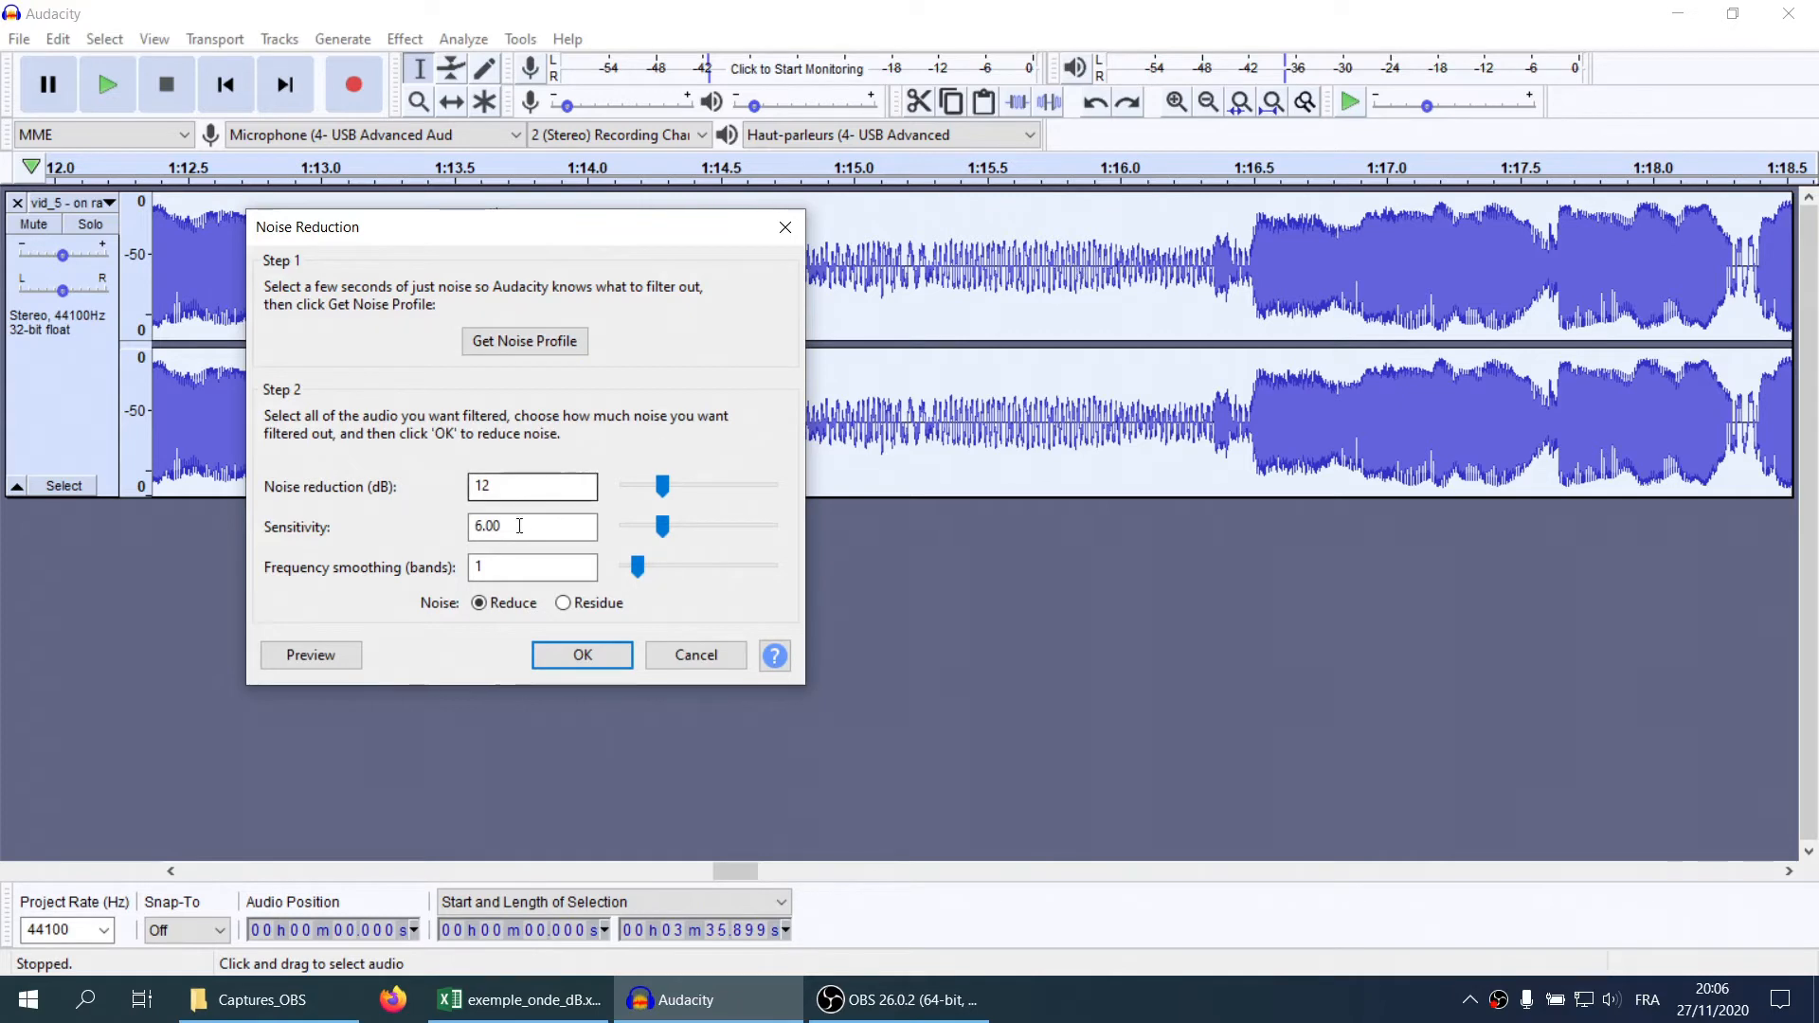
pyautogui.click(595, 655)
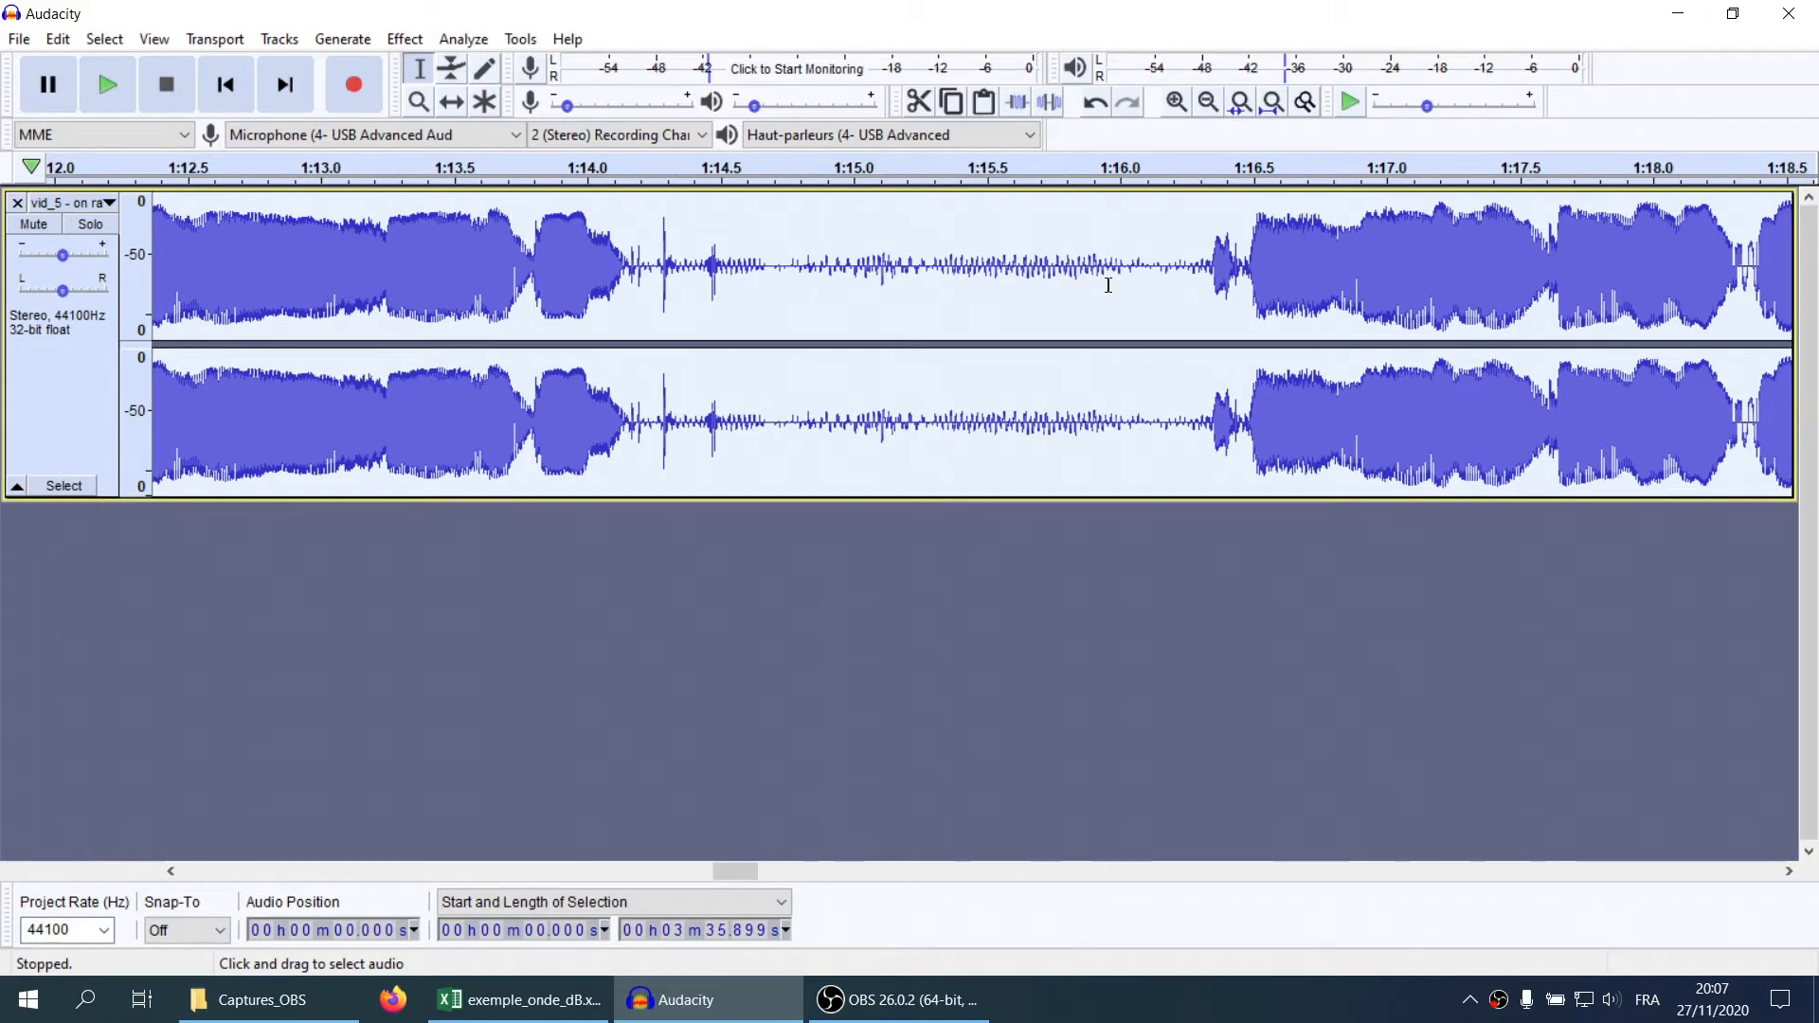
# Select about 0.58 s of remaining noise from 1:15.36 and capture it as the new noise profile
pyautogui.scroll(-1, 1217, 273)
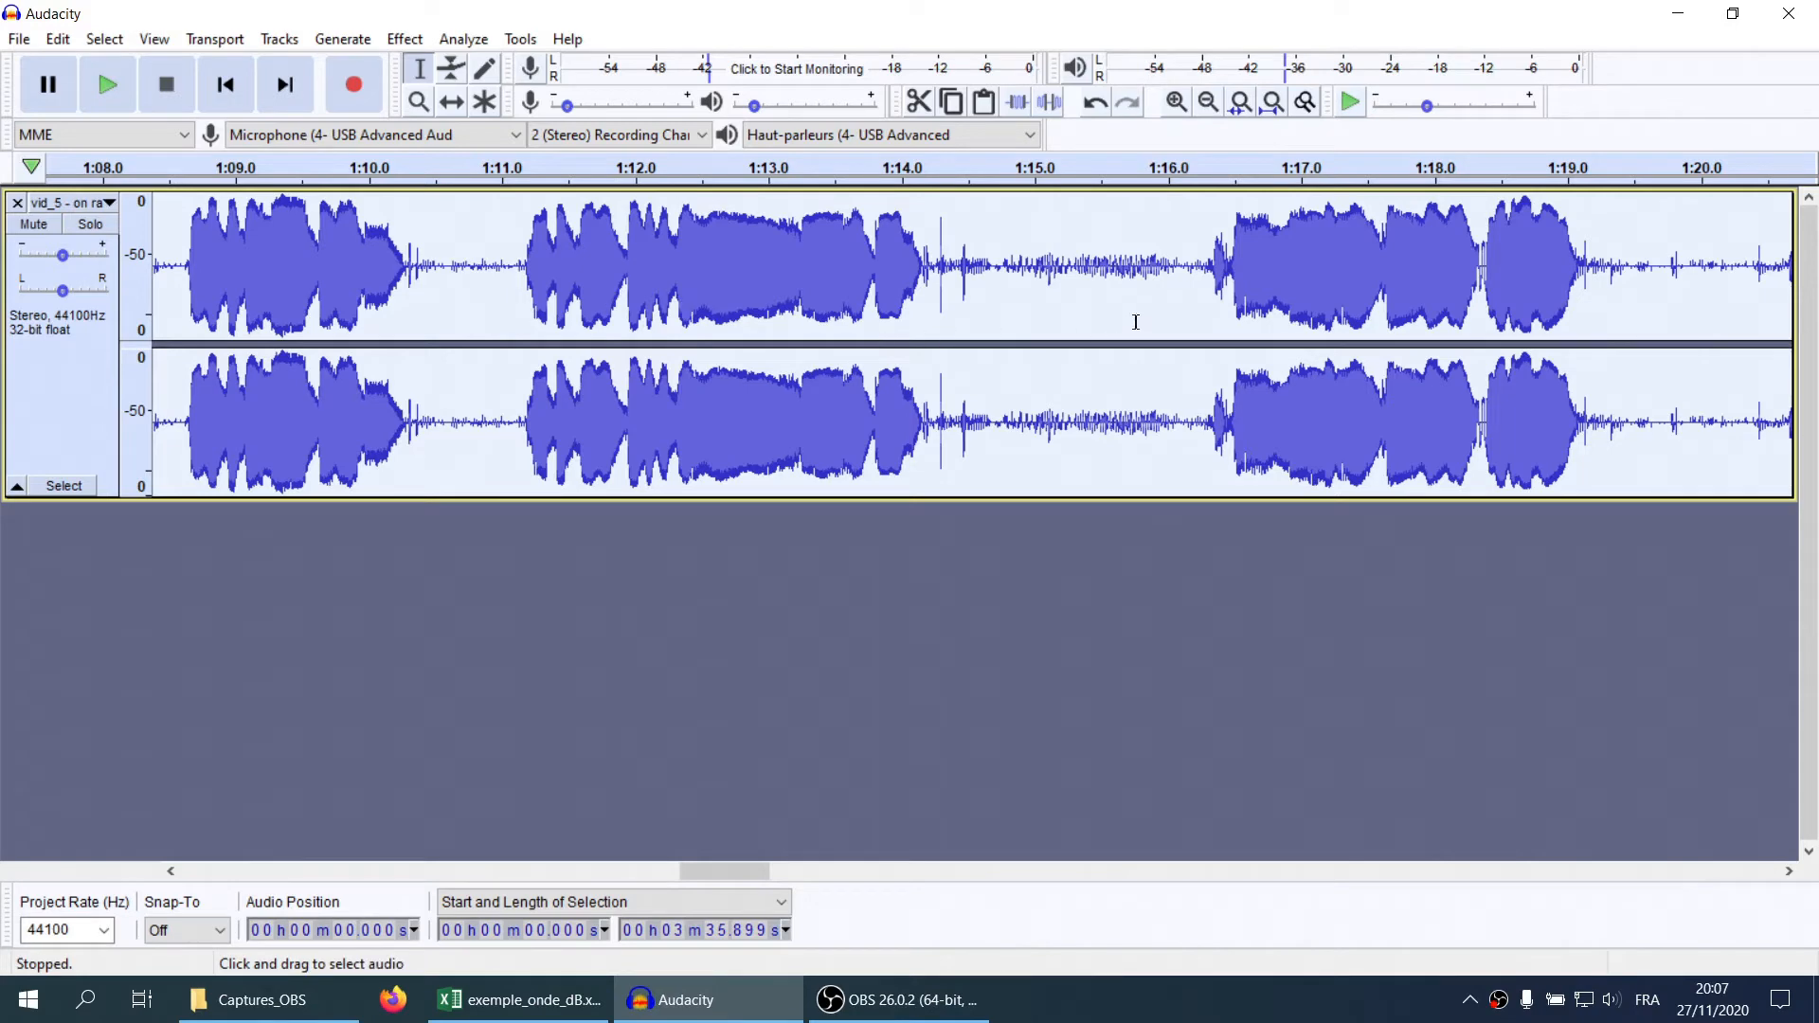
pyautogui.scroll(2, 1068, 284)
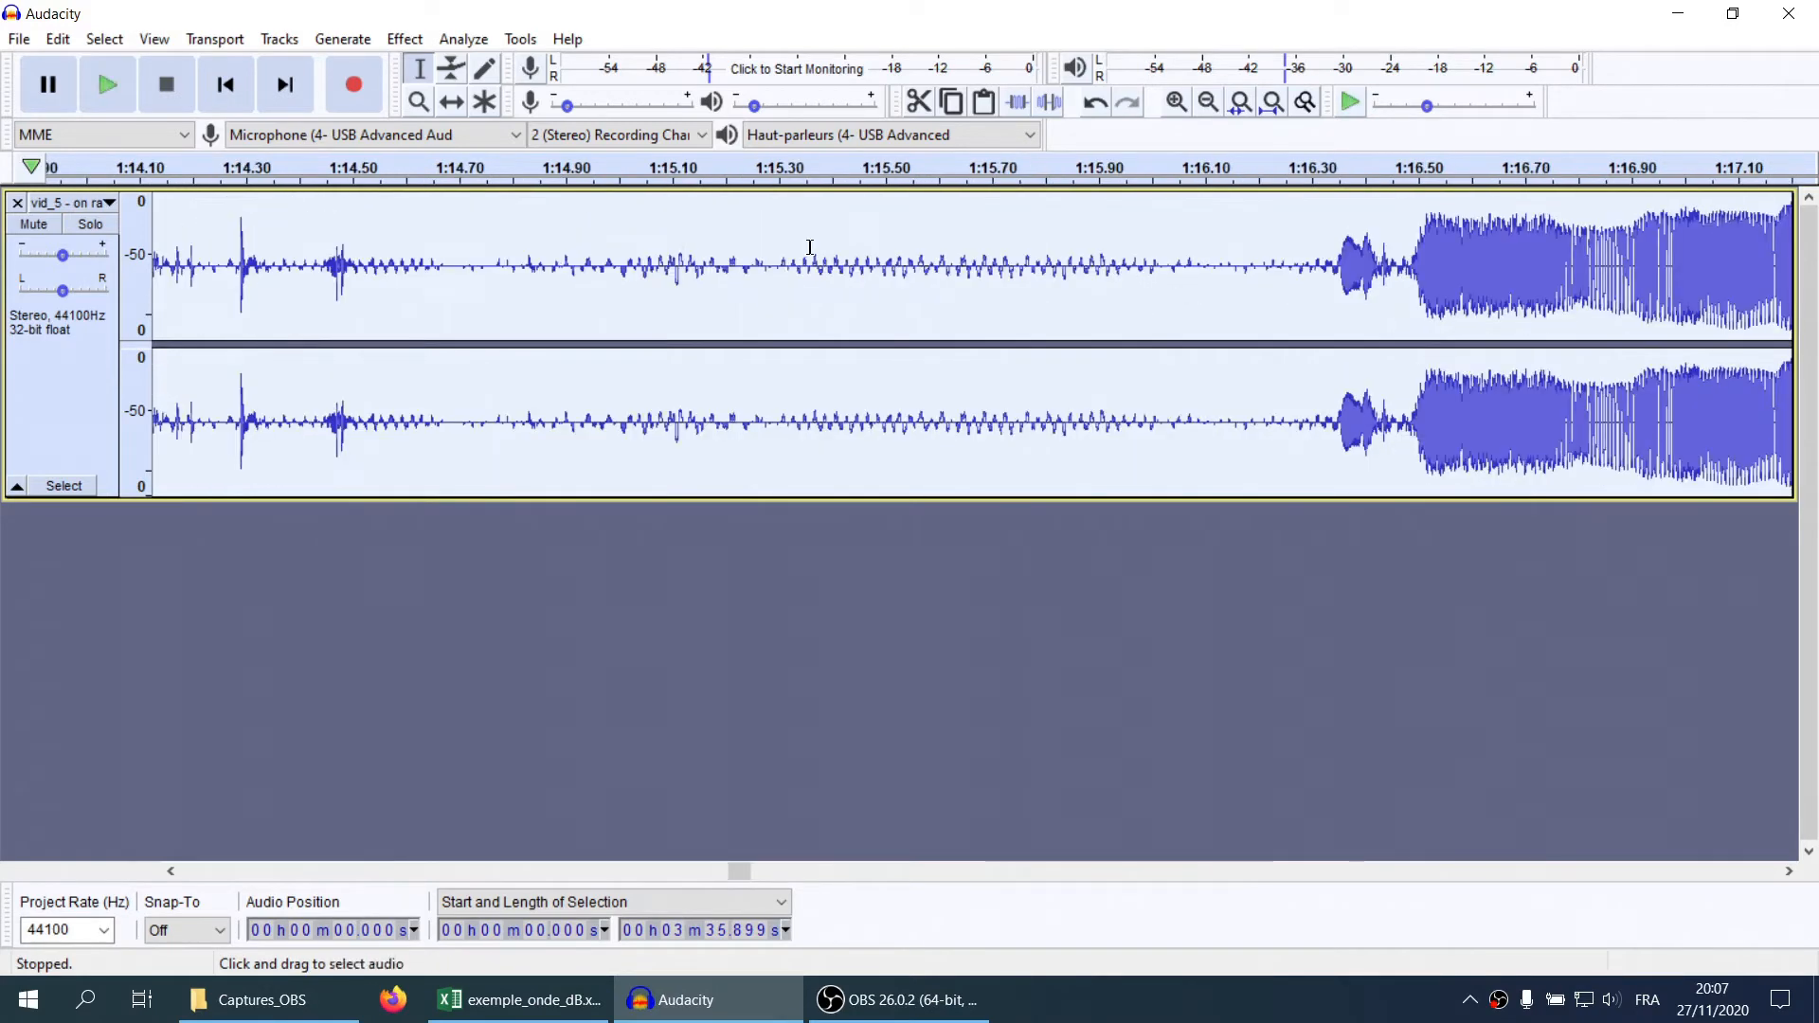
pyautogui.click(812, 251)
pyautogui.moveTo(834, 249); pyautogui.dragTo(1116, 279)
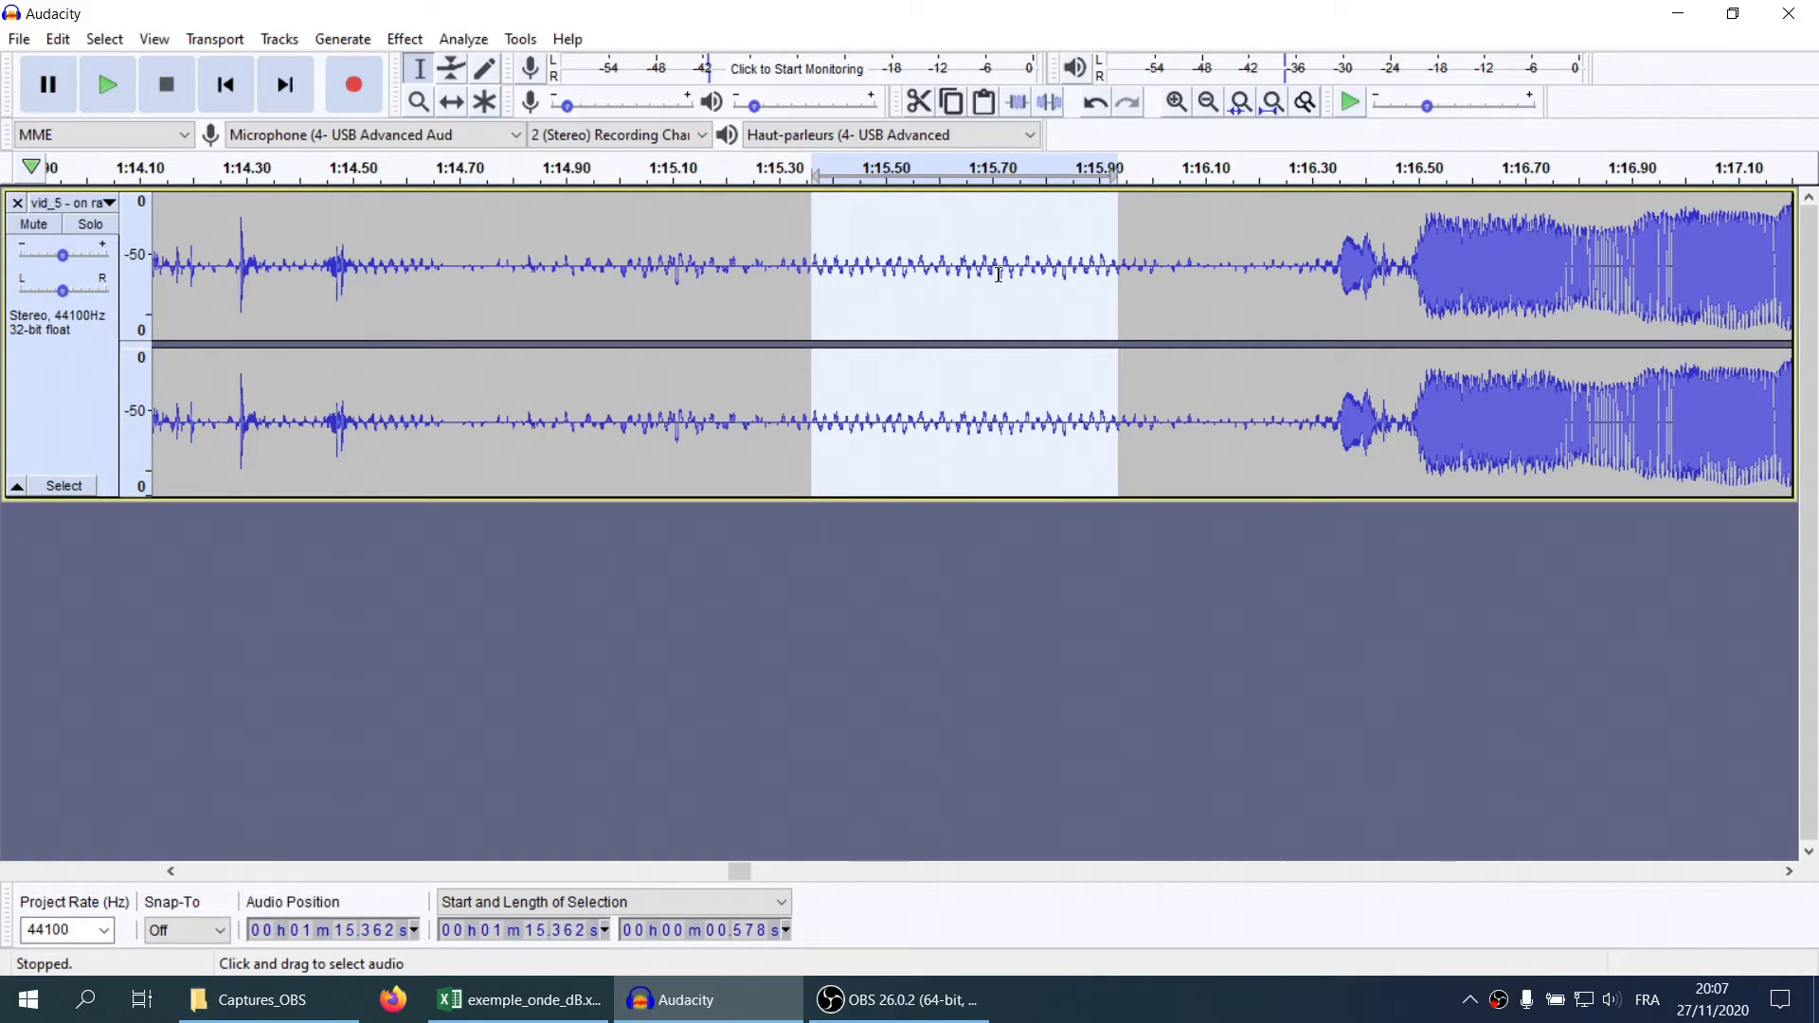
pyautogui.click(441, 43)
pyautogui.moveTo(404, 39)
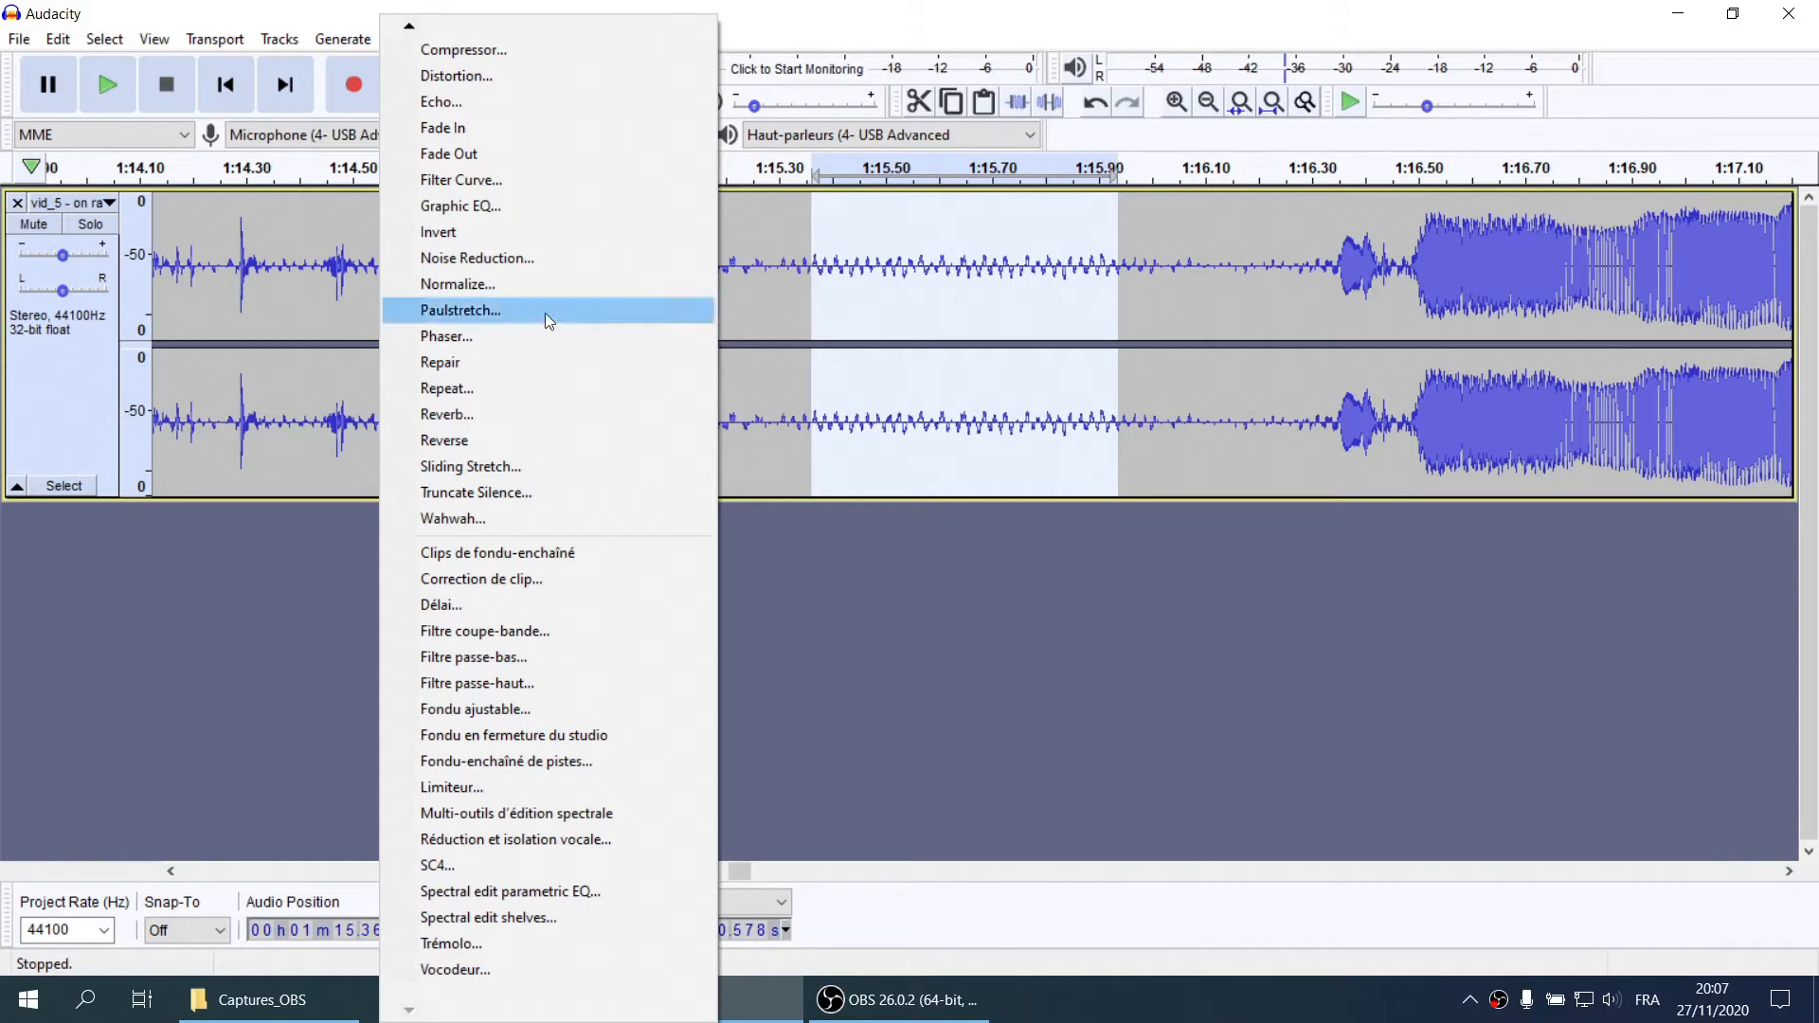
pyautogui.click(516, 264)
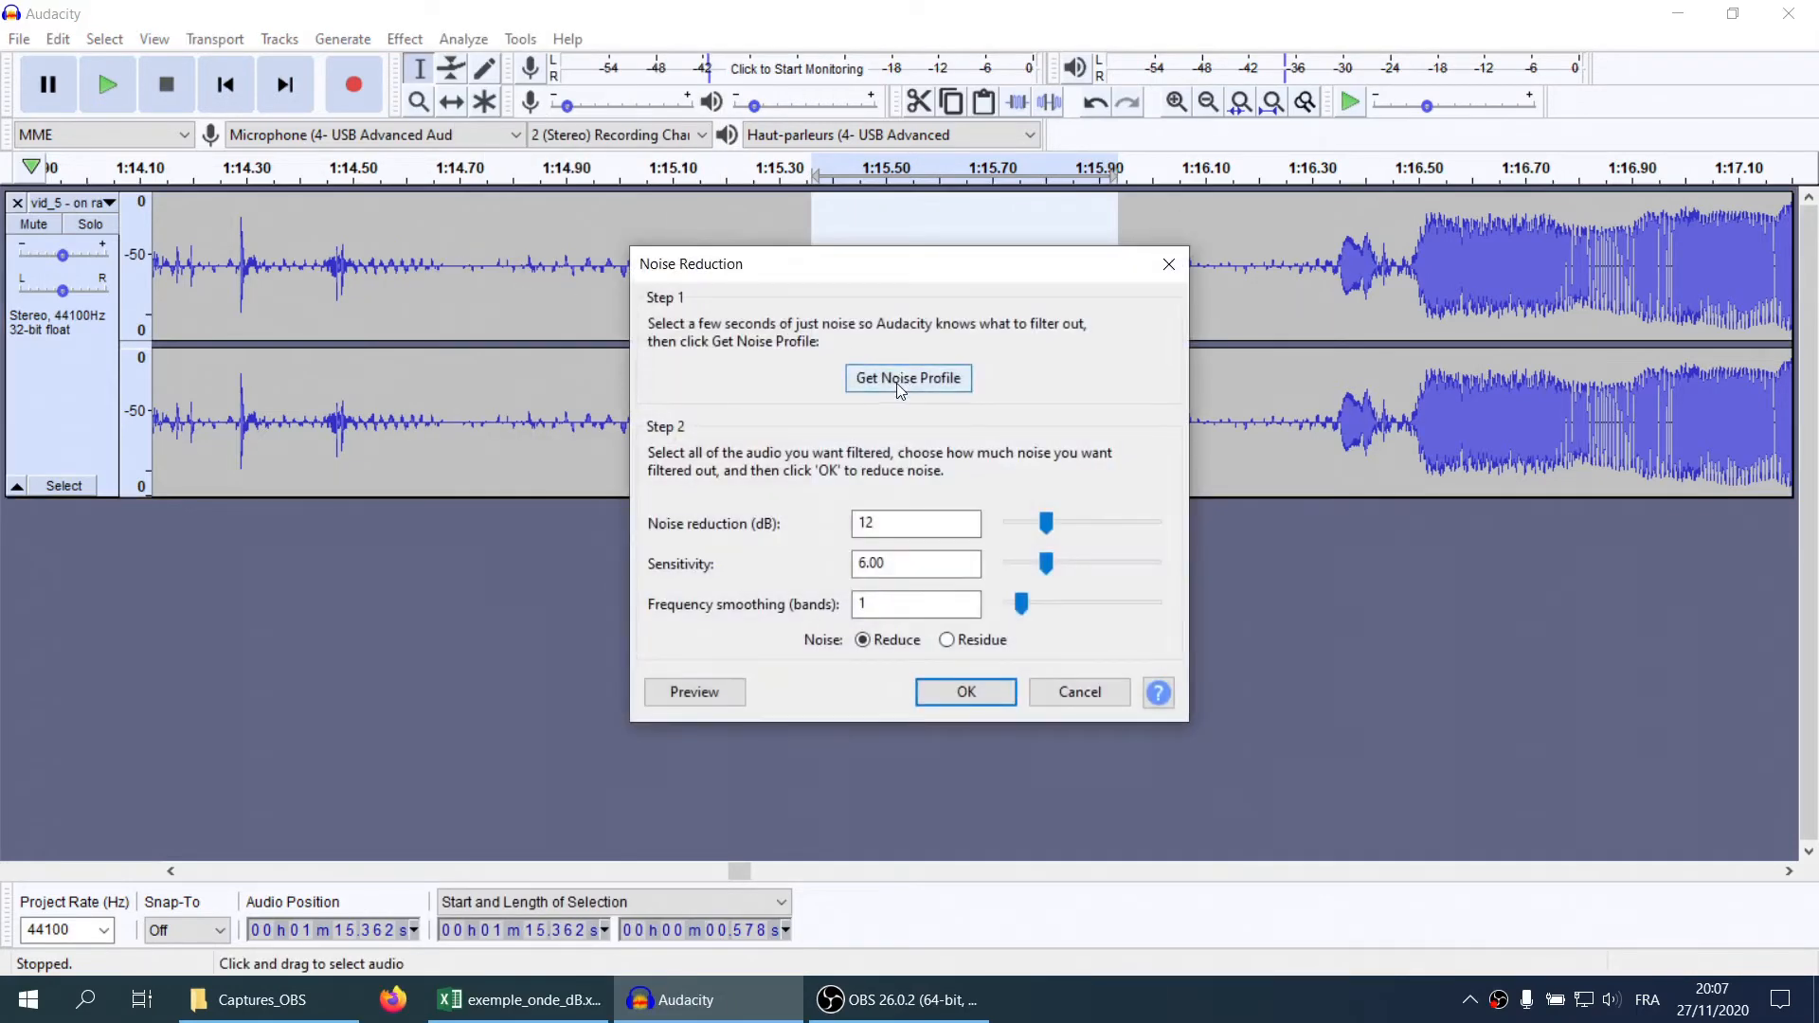
pyautogui.click(900, 379)
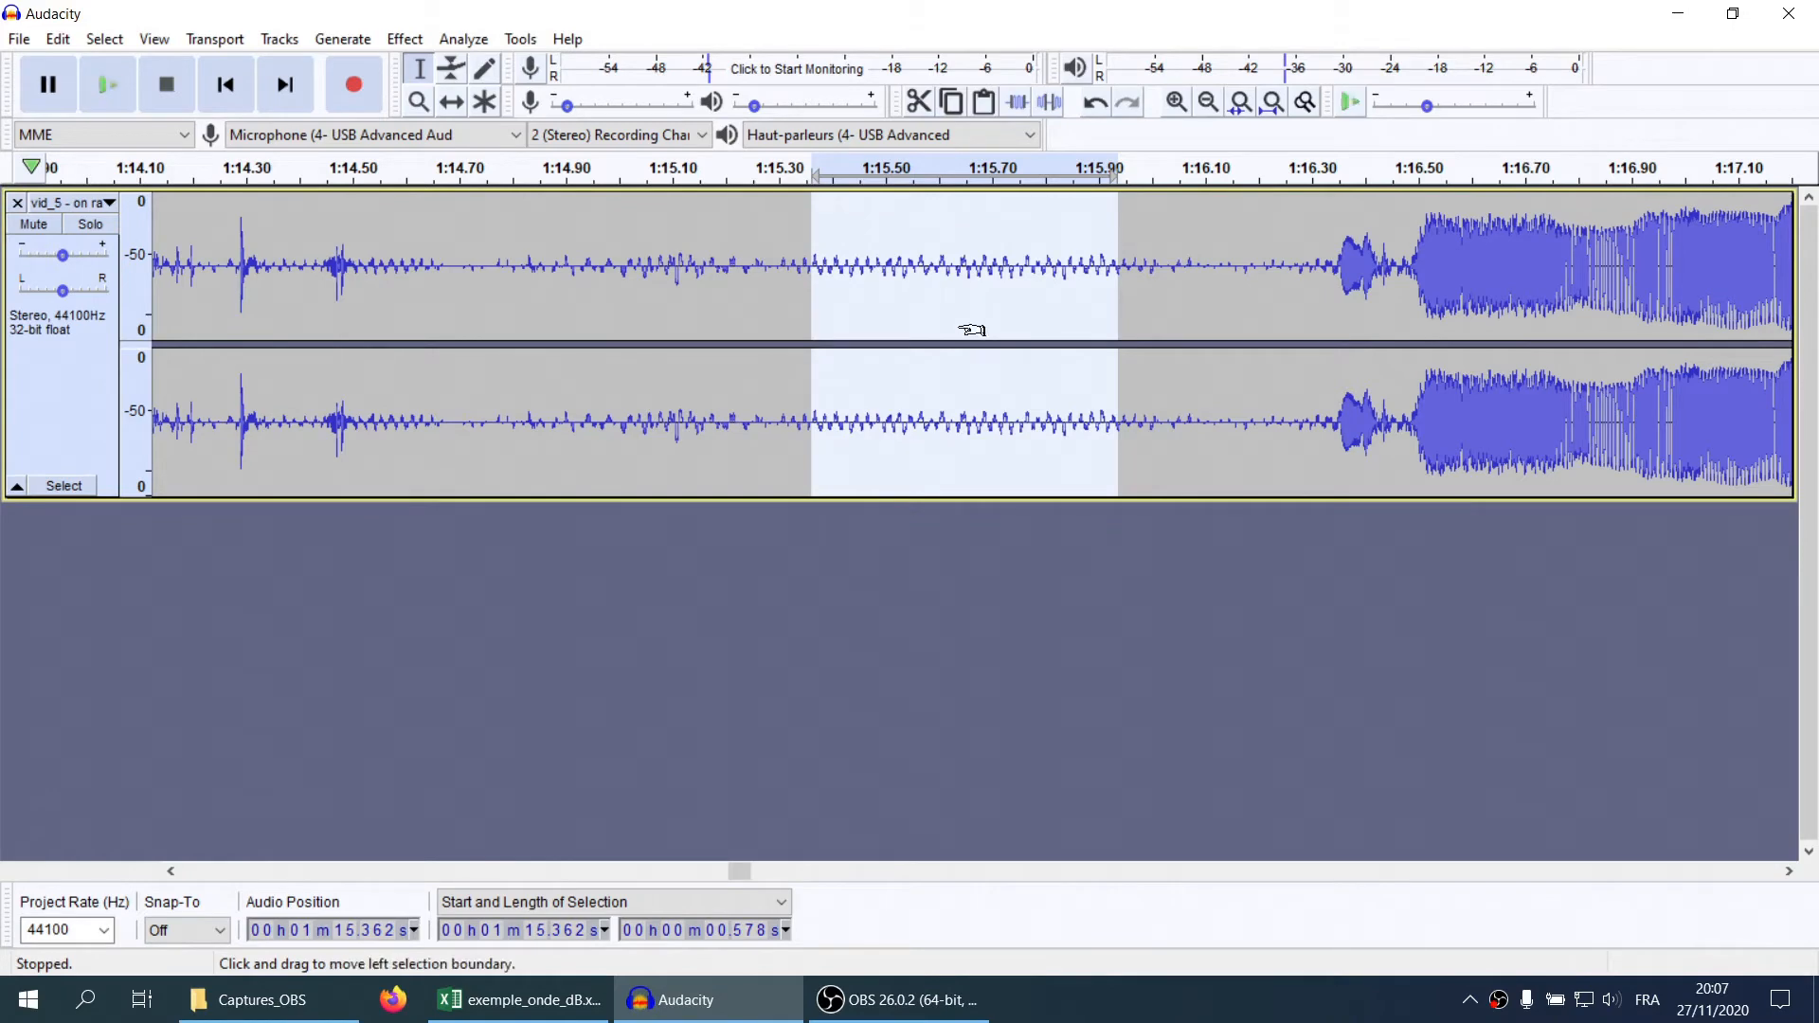
# Run a second Noise Reduction pass over the entire track at 12 dB, sensitivity 6.00 and 1 smoothing band
pyautogui.hotkey('ctrl', 'a')
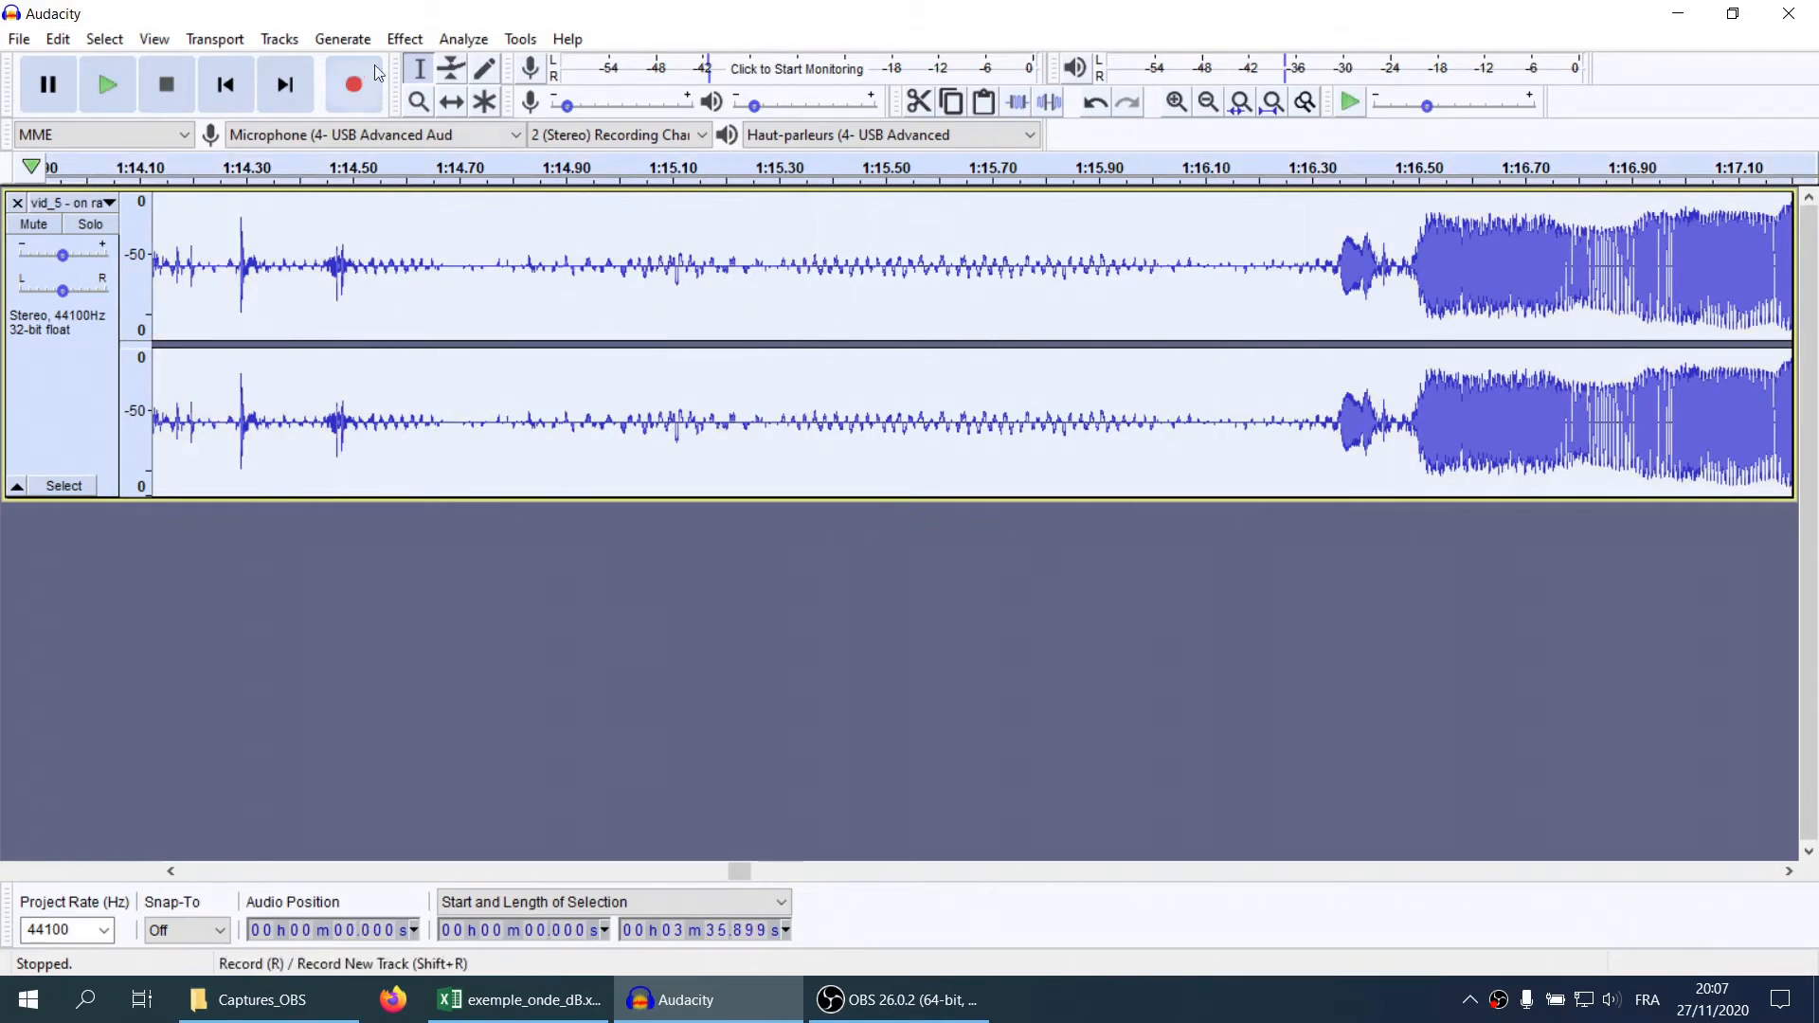
pyautogui.click(403, 40)
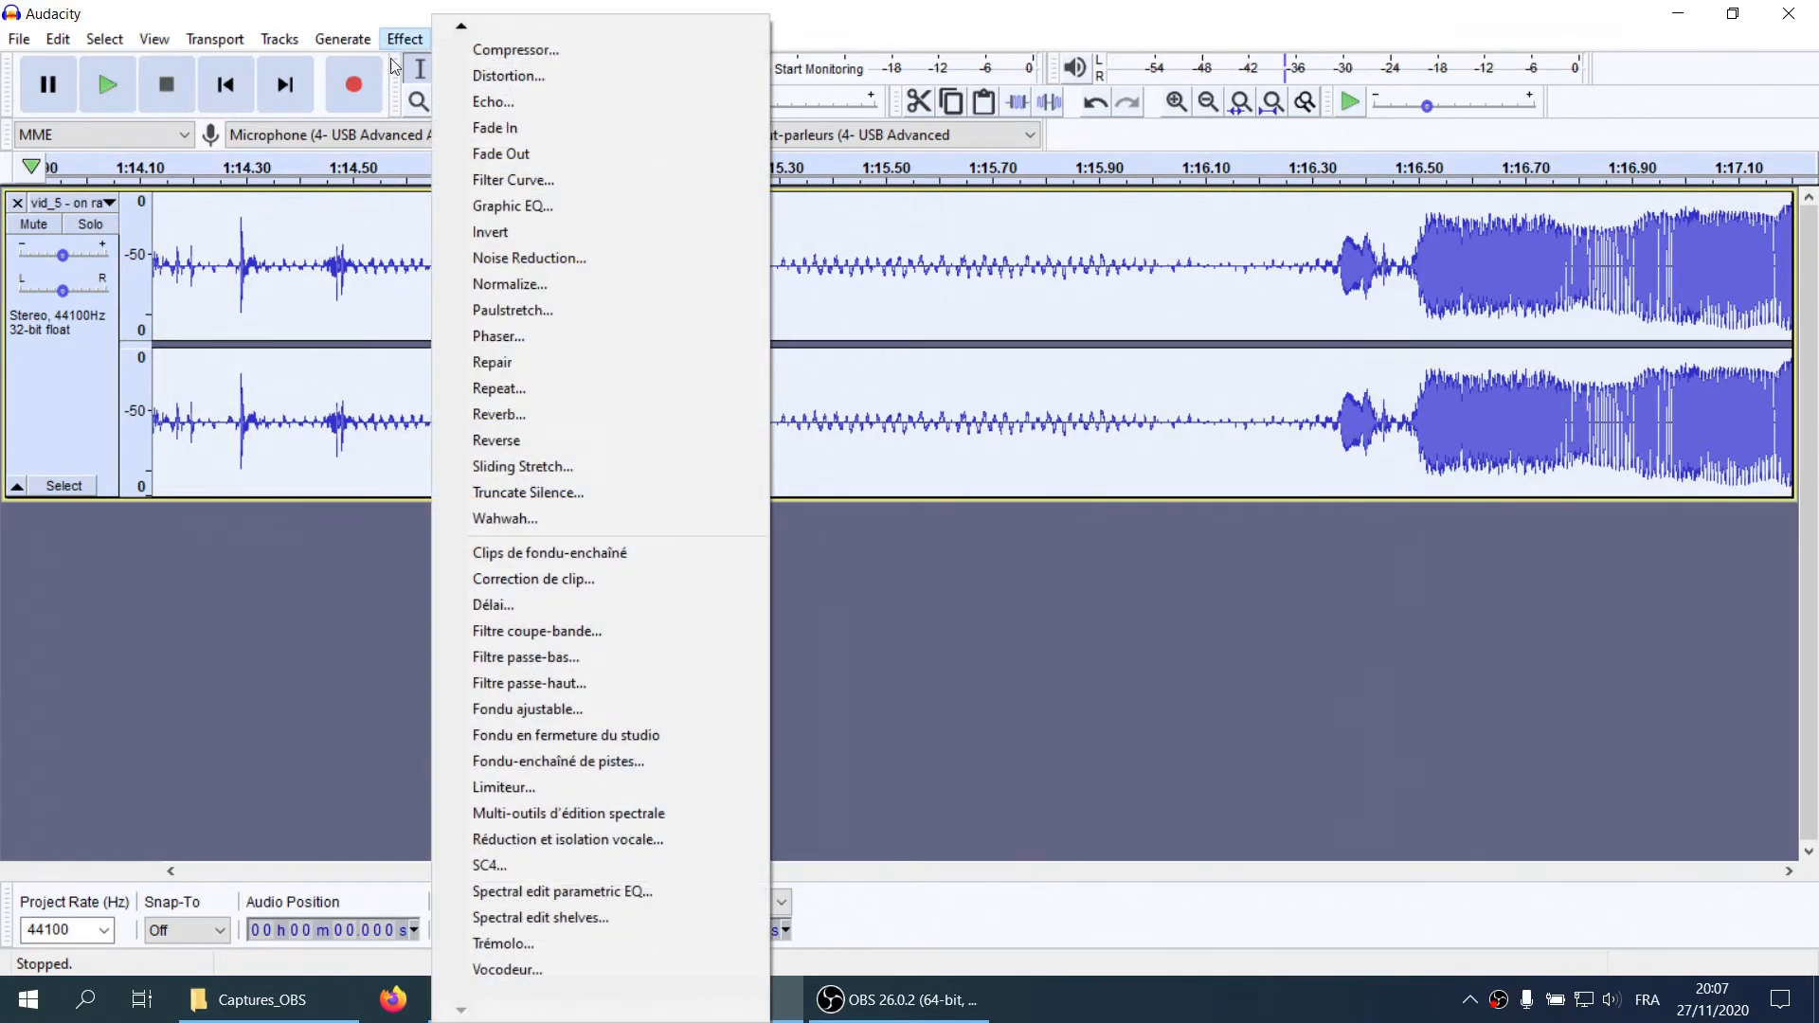
pyautogui.click(481, 259)
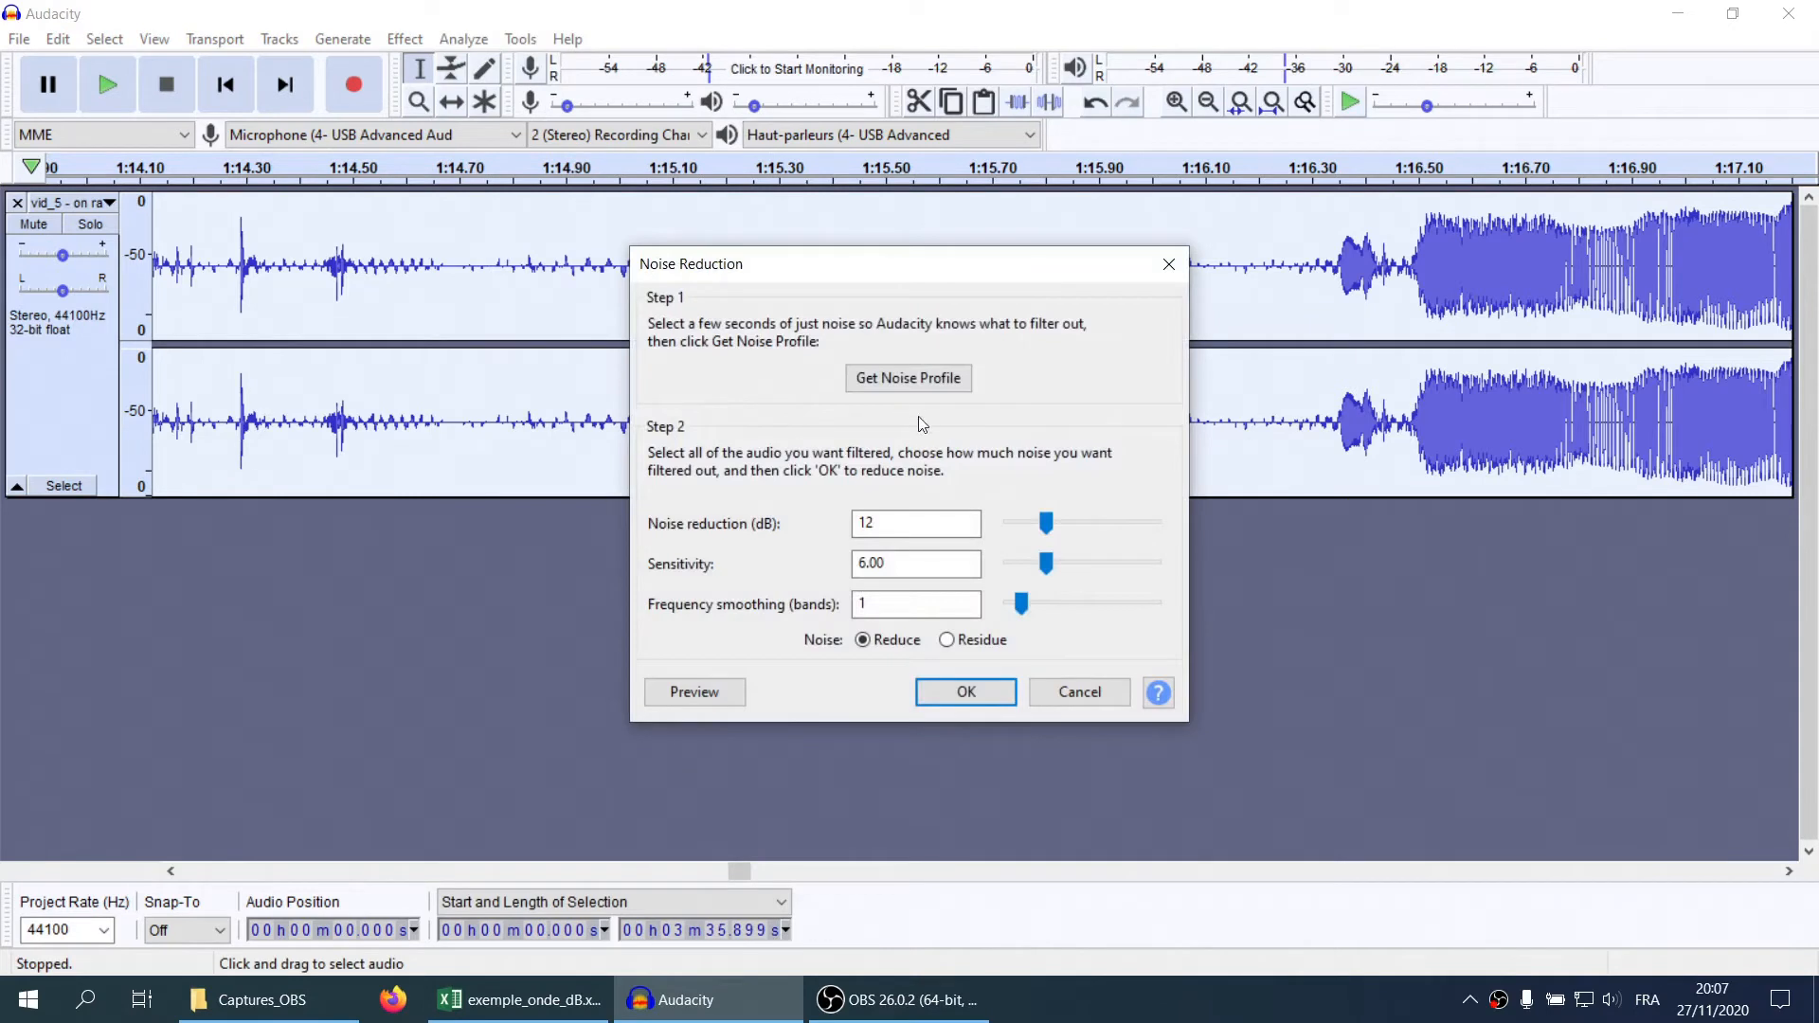
pyautogui.click(952, 697)
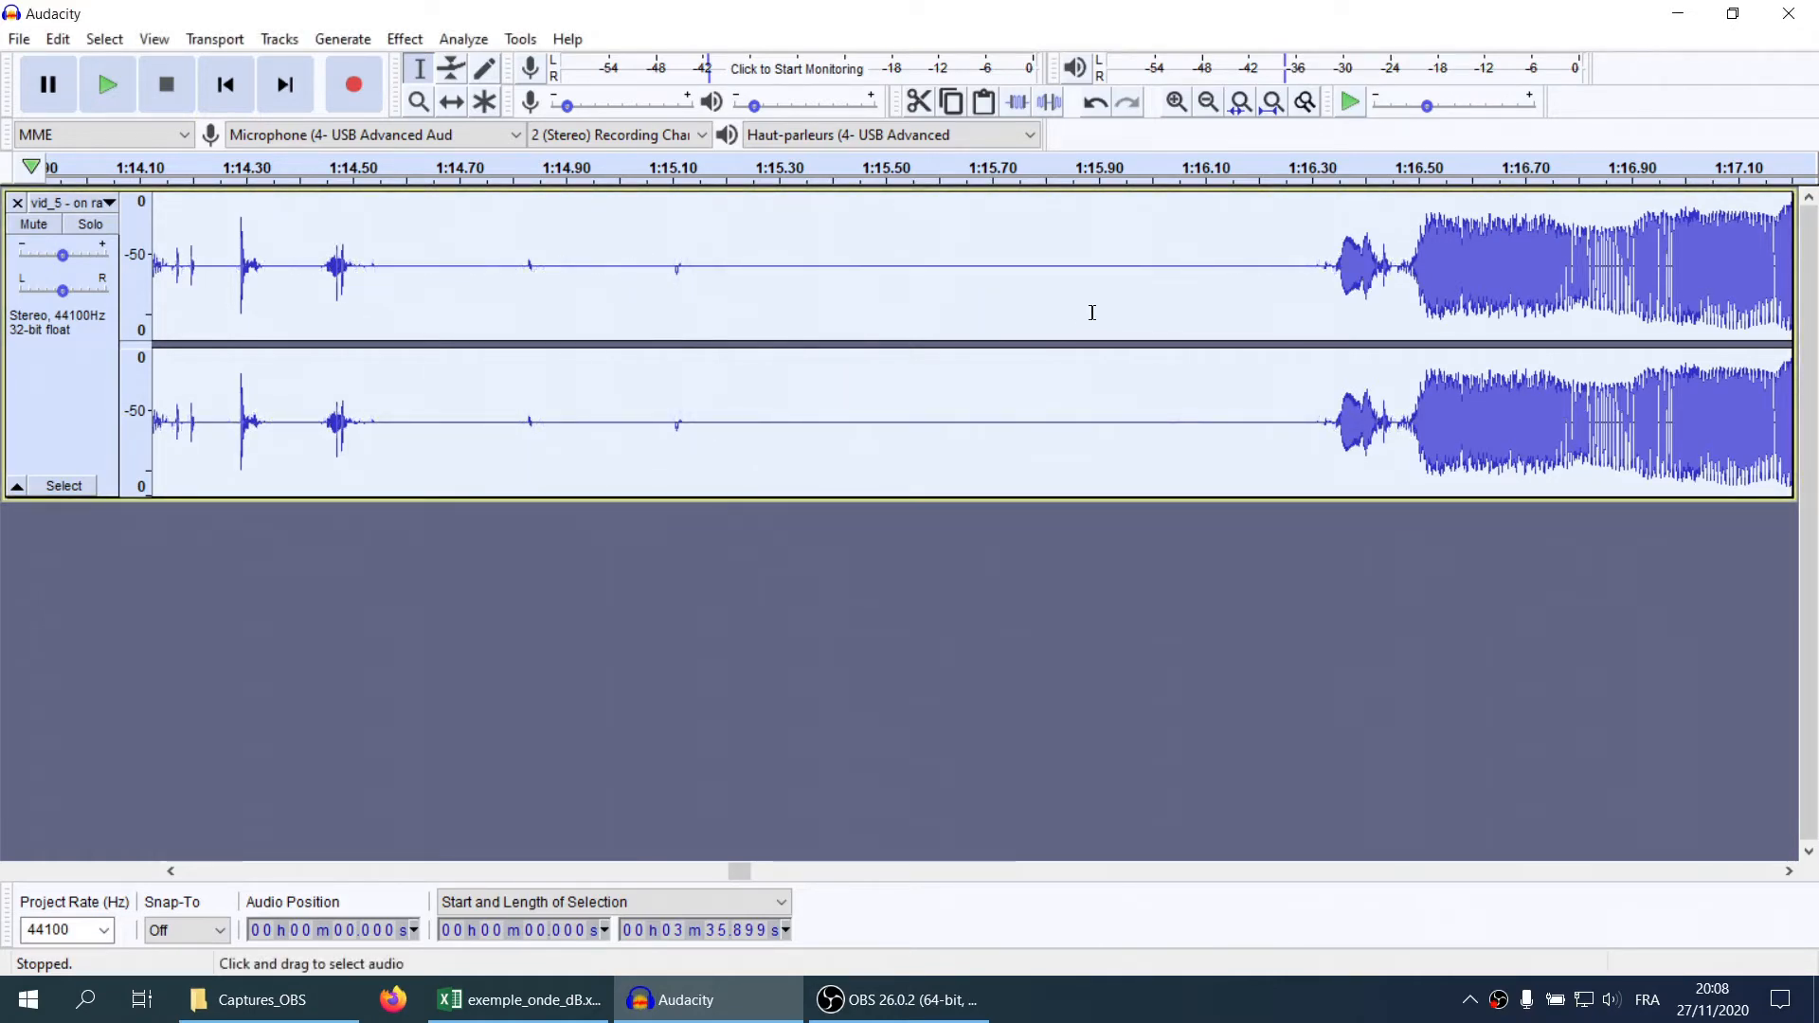
# Examine the gaps between spoken passages from 1:09 to 1:21, and select about 0.58 s of the gap from 1:15.42
pyautogui.keyDown('ctrl'); pyautogui.scroll(-2, 1091, 309); pyautogui.keyUp('ctrl')
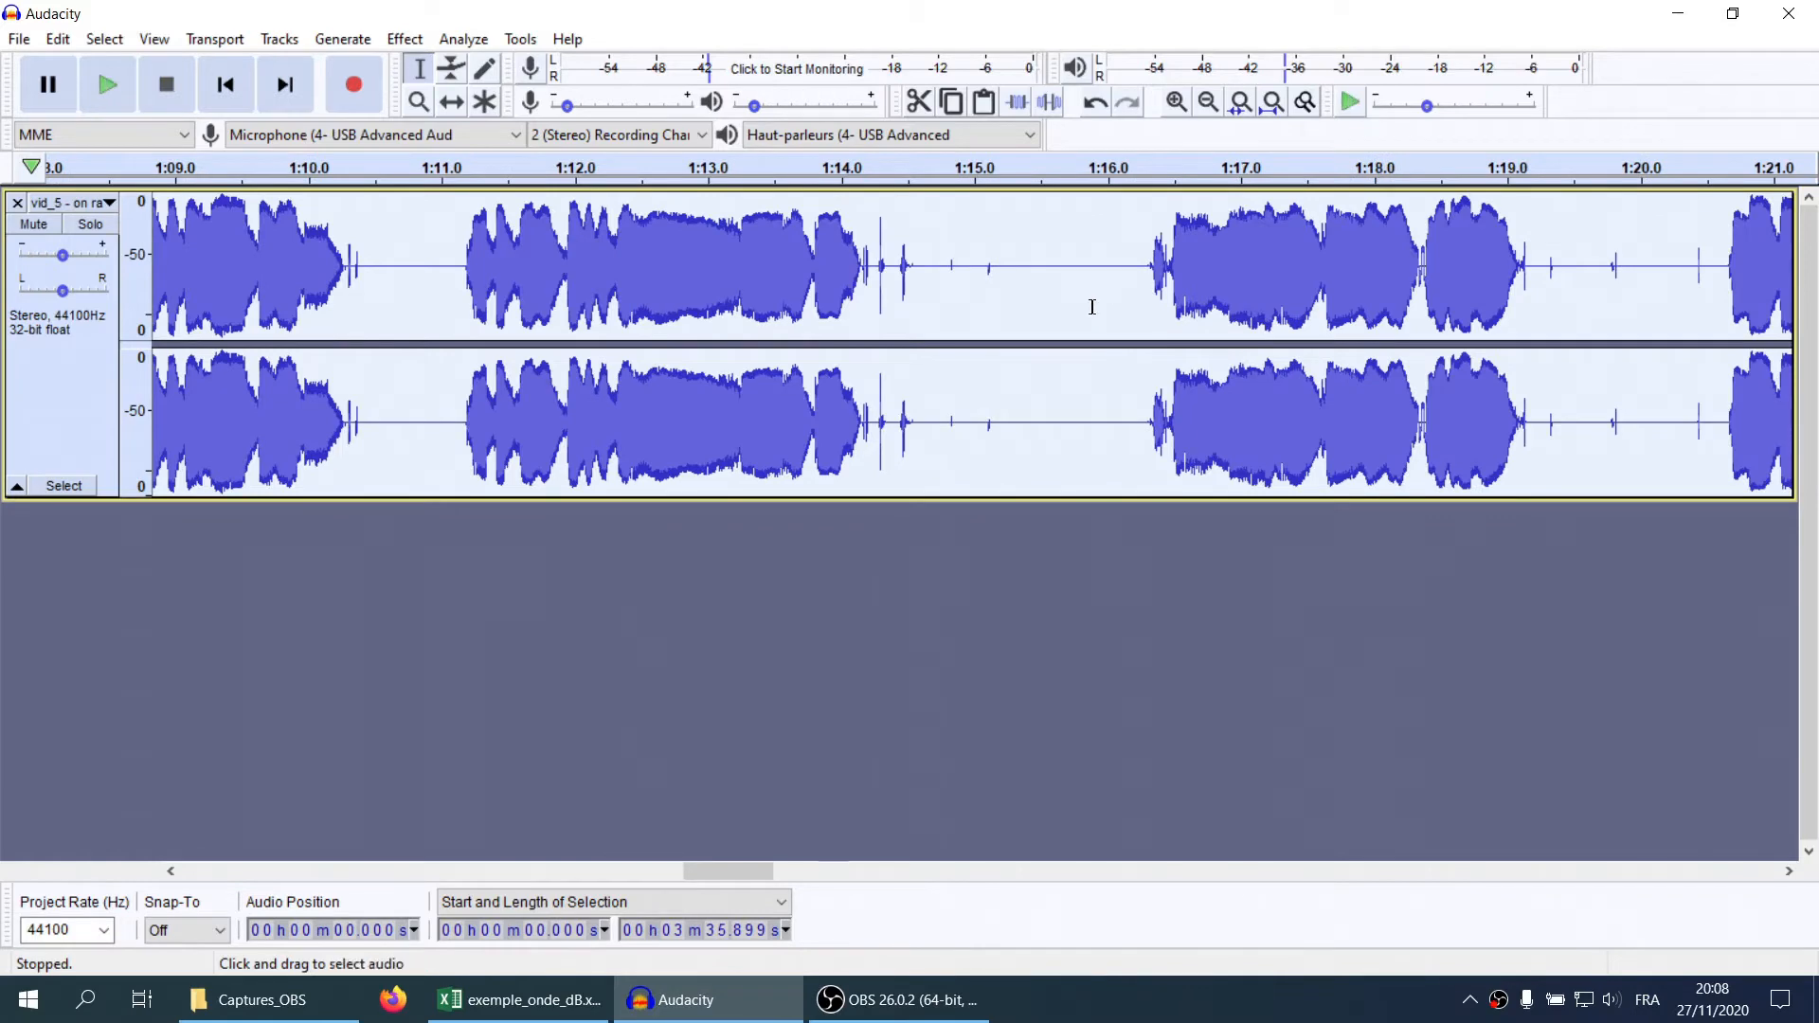
pyautogui.hscroll(1, 1085, 296)
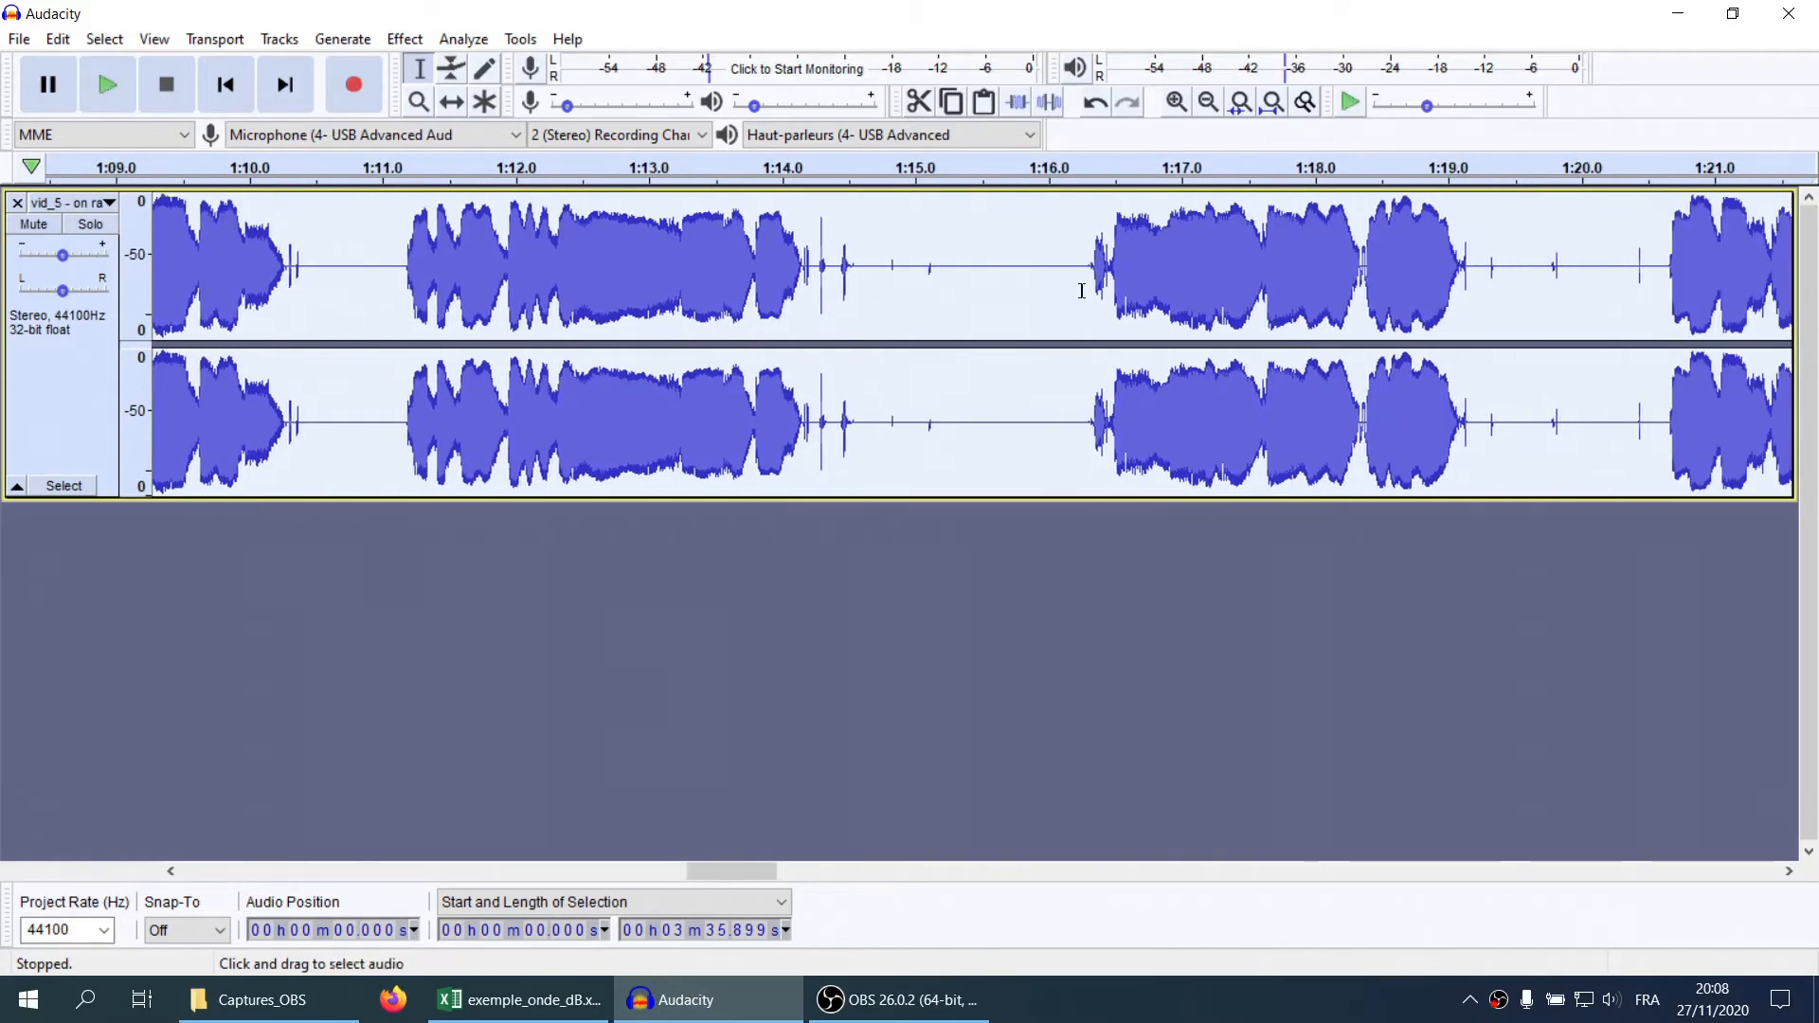
pyautogui.keyDown('ctrl'); pyautogui.scroll(2, 1084, 289); pyautogui.keyUp('ctrl')
pyautogui.click(752, 284)
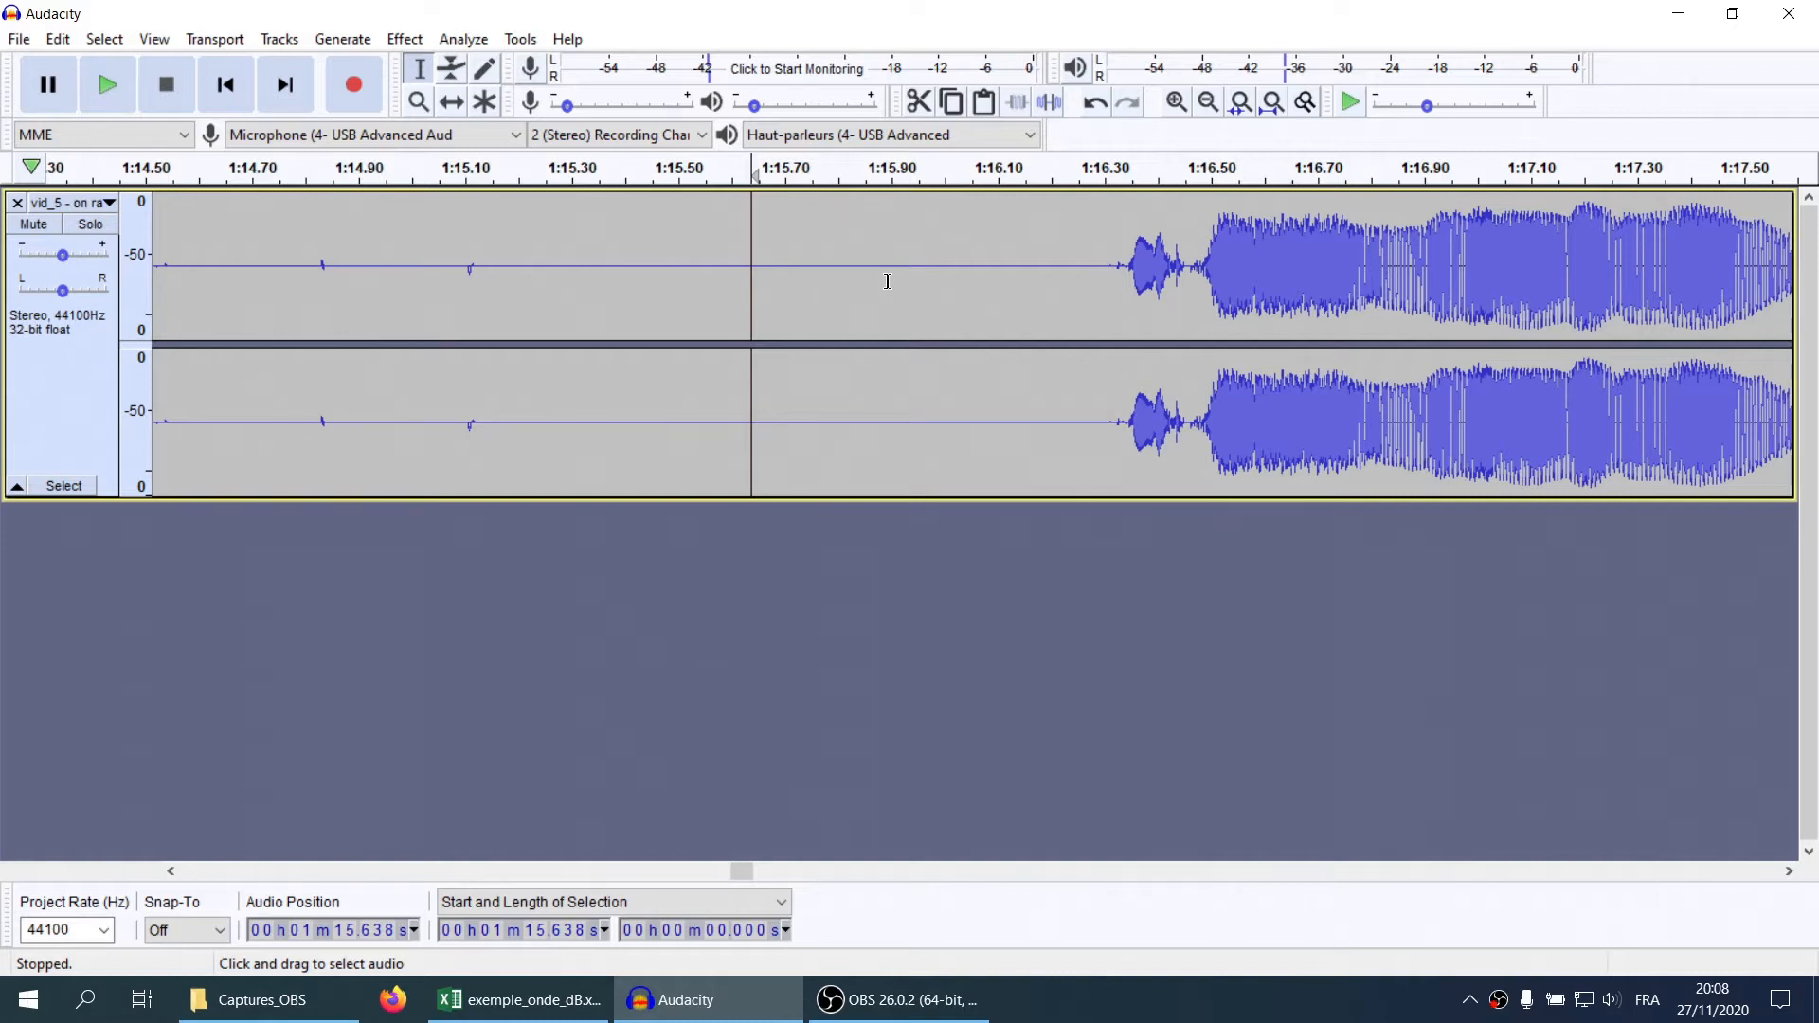
pyautogui.moveTo(638, 274); pyautogui.dragTo(945, 273)
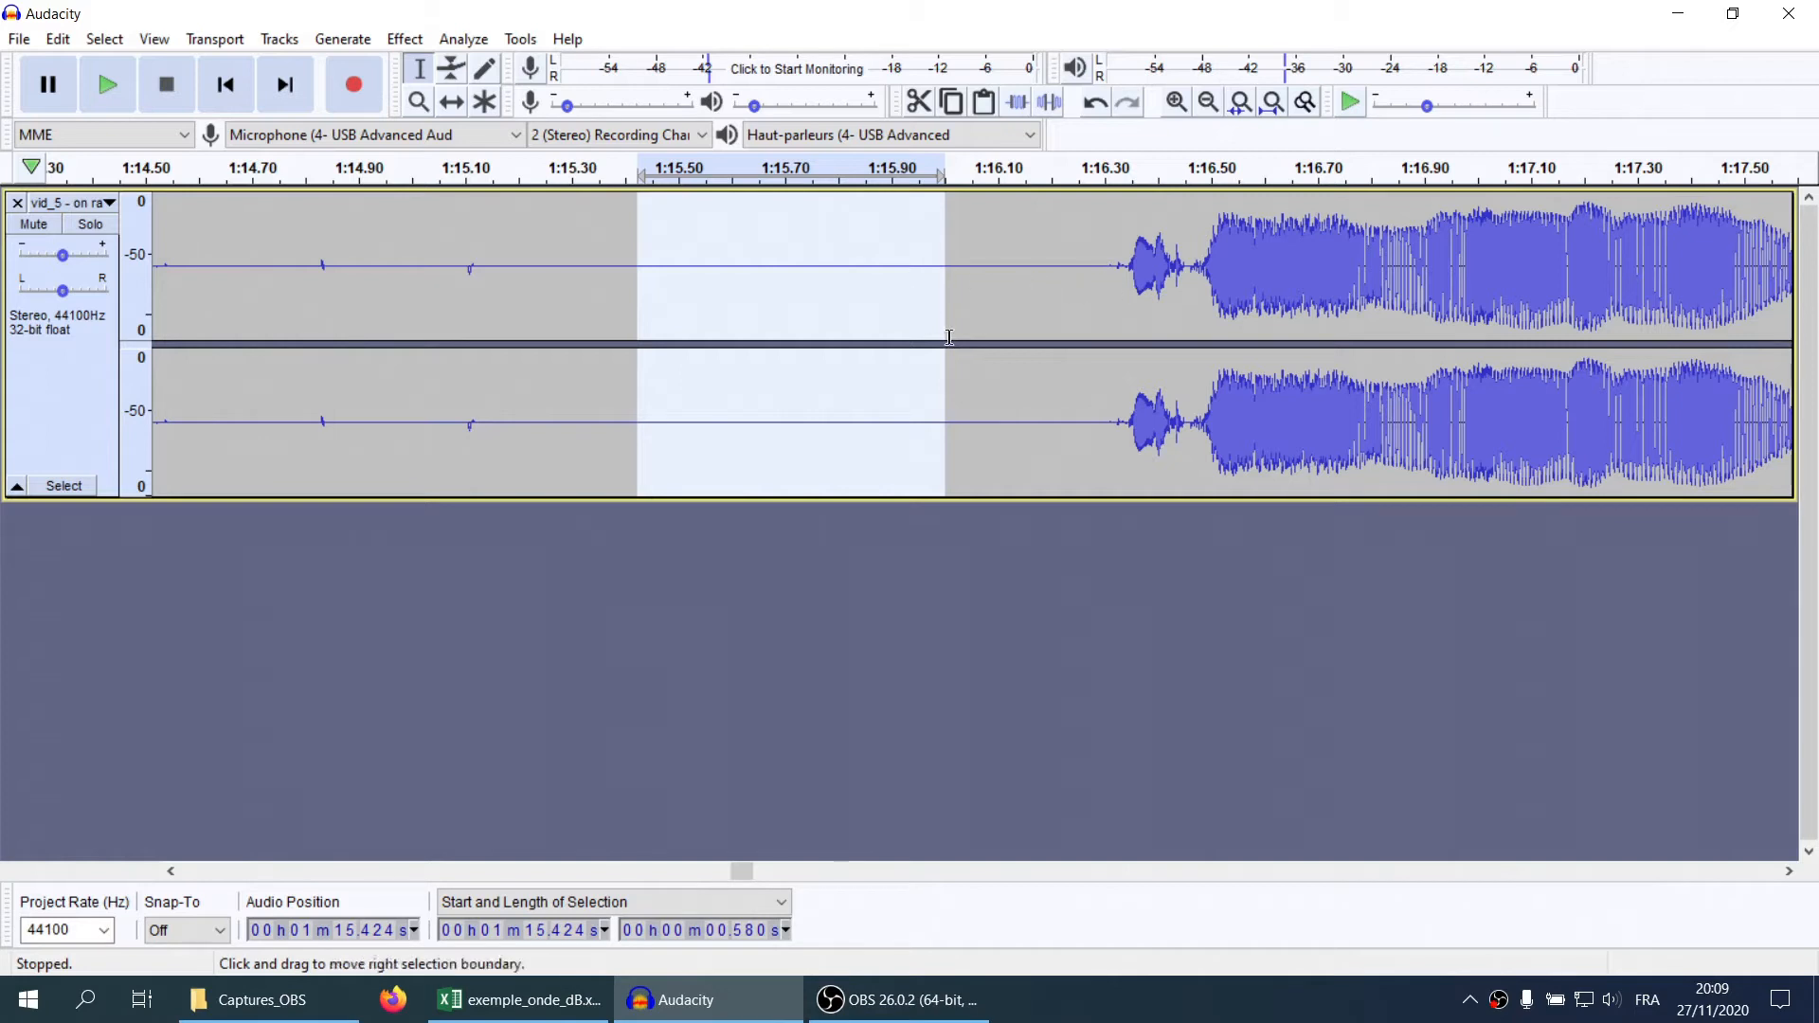
# Select the quiet passage with faint clicks between spoken parts, about 5.45 s from 1:00.98
pyautogui.click(719, 238)
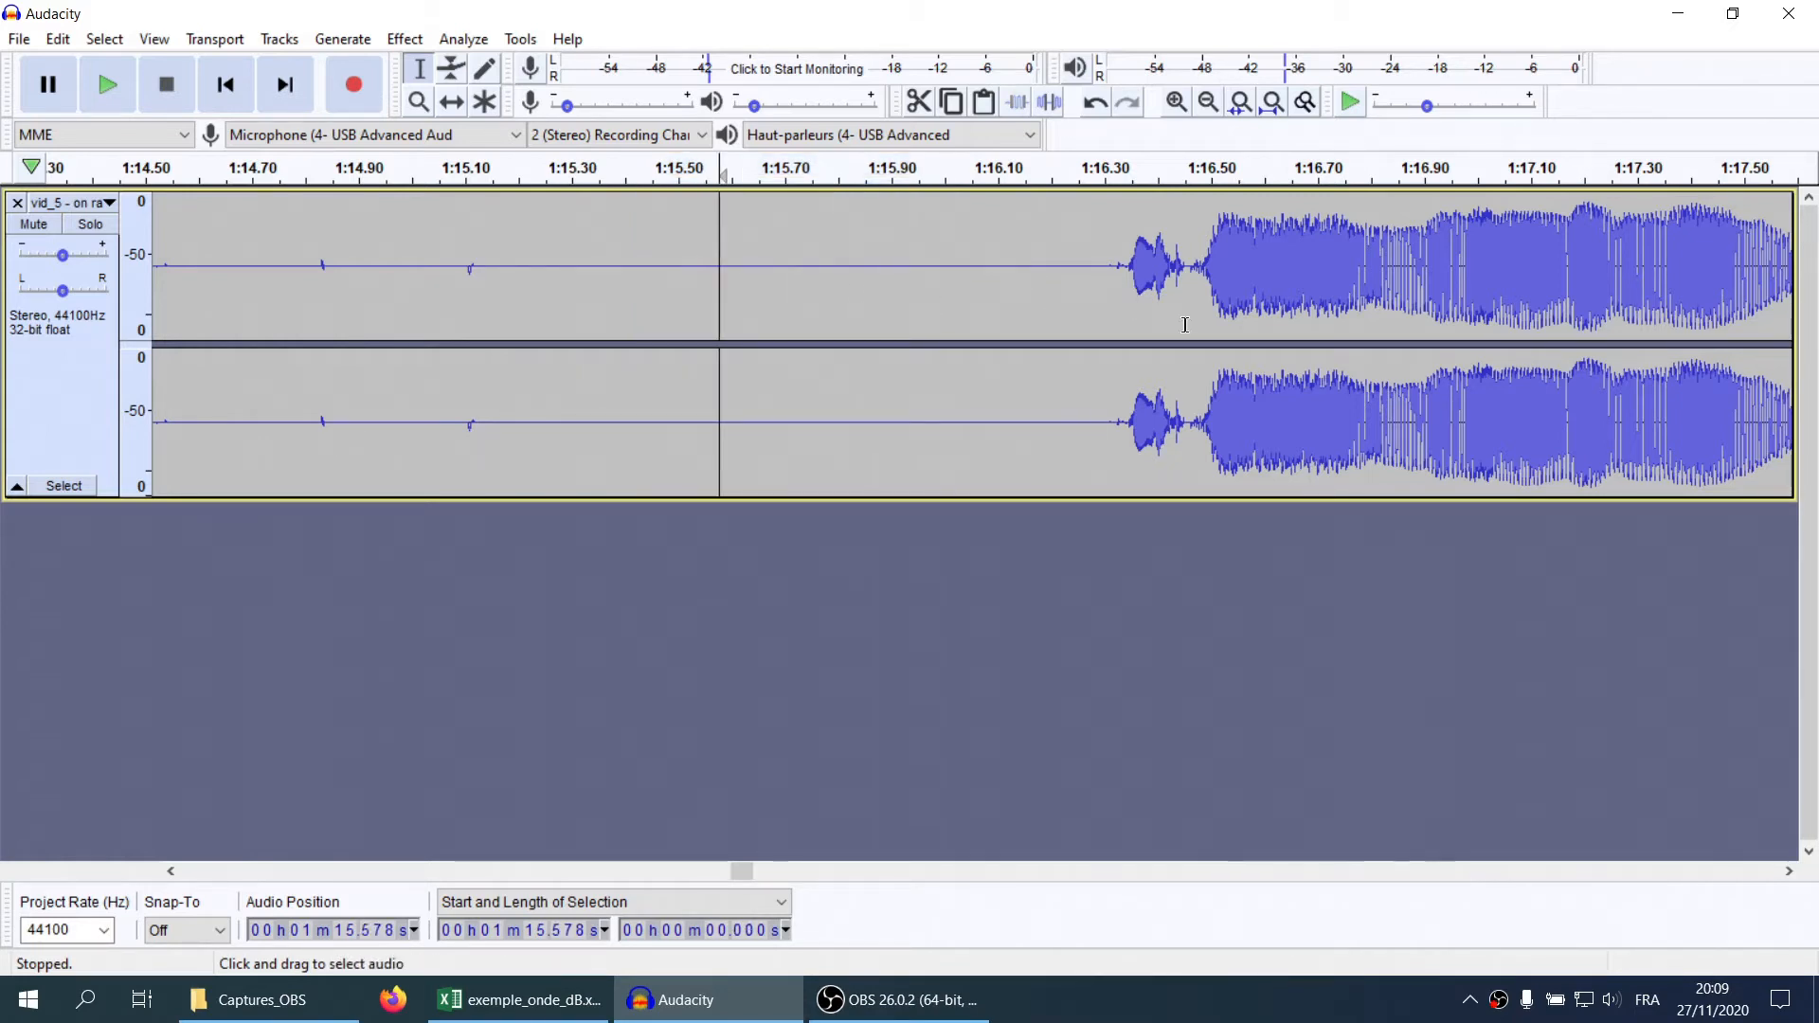
pyautogui.keyDown('ctrl'); pyautogui.scroll(-1, 1165, 357); pyautogui.keyUp('ctrl')
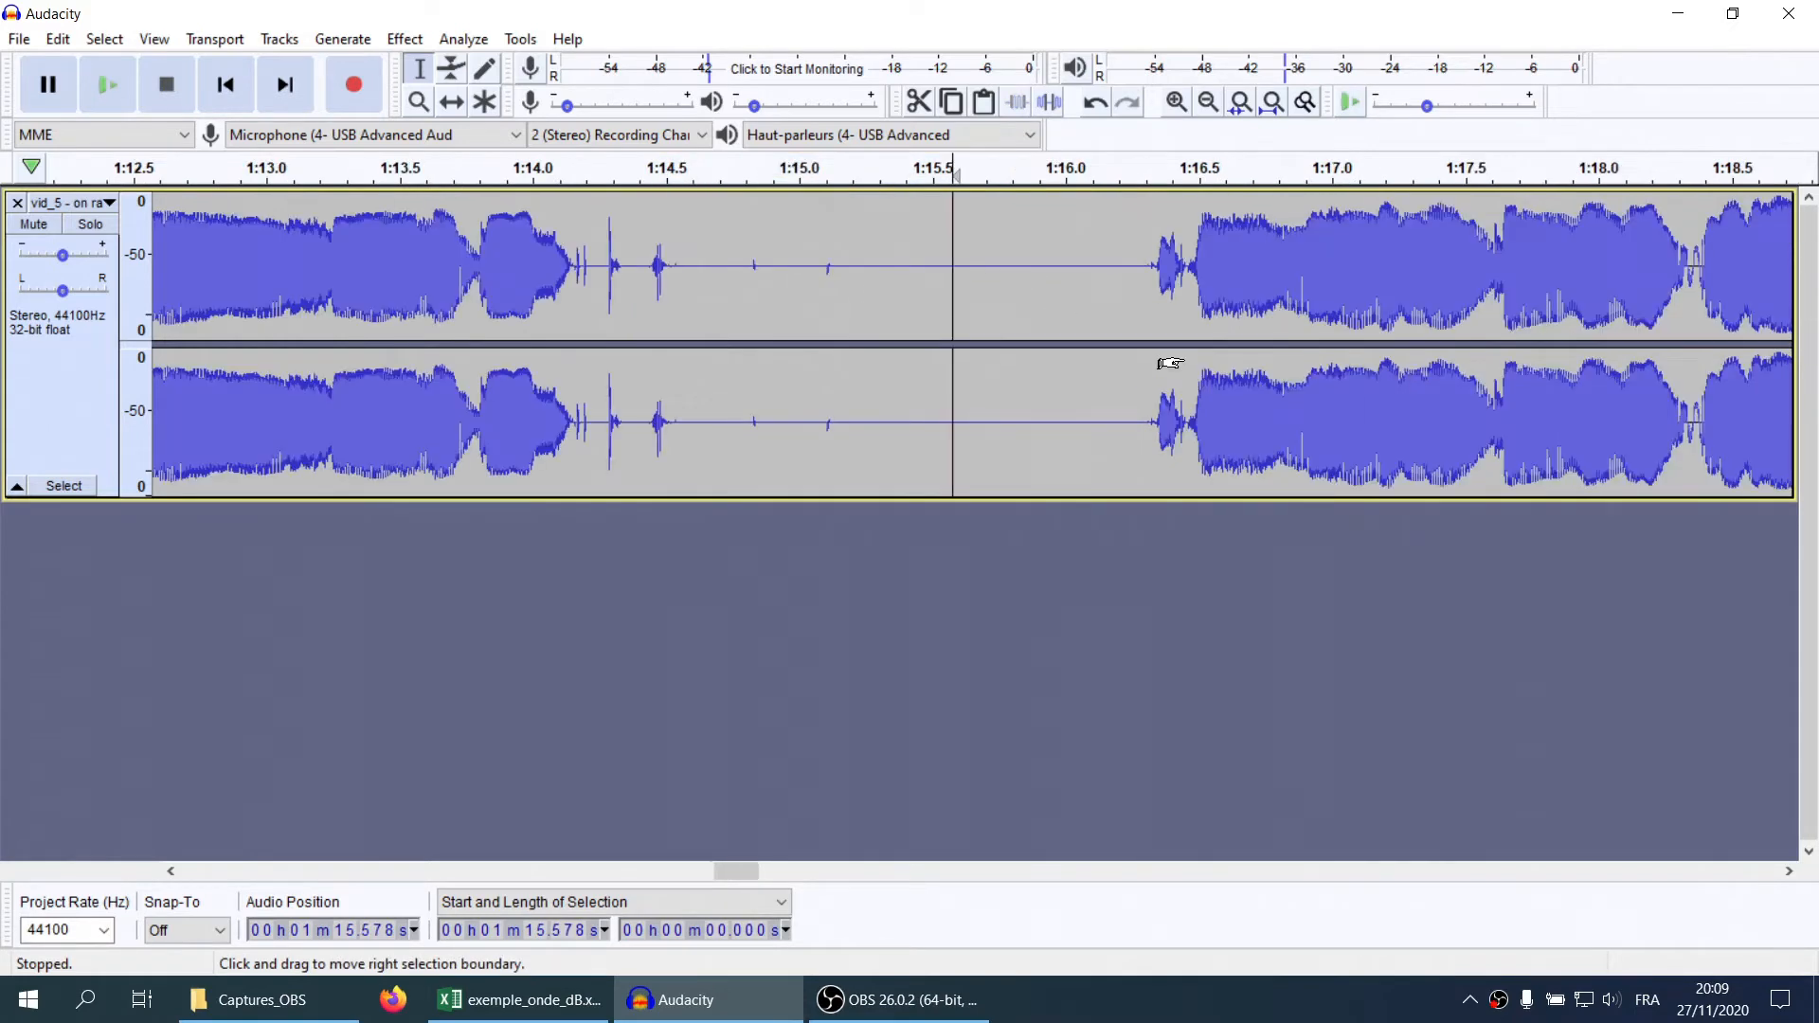
pyautogui.keyDown('shift'); pyautogui.scroll(5, 925, 407); pyautogui.keyUp('shift')
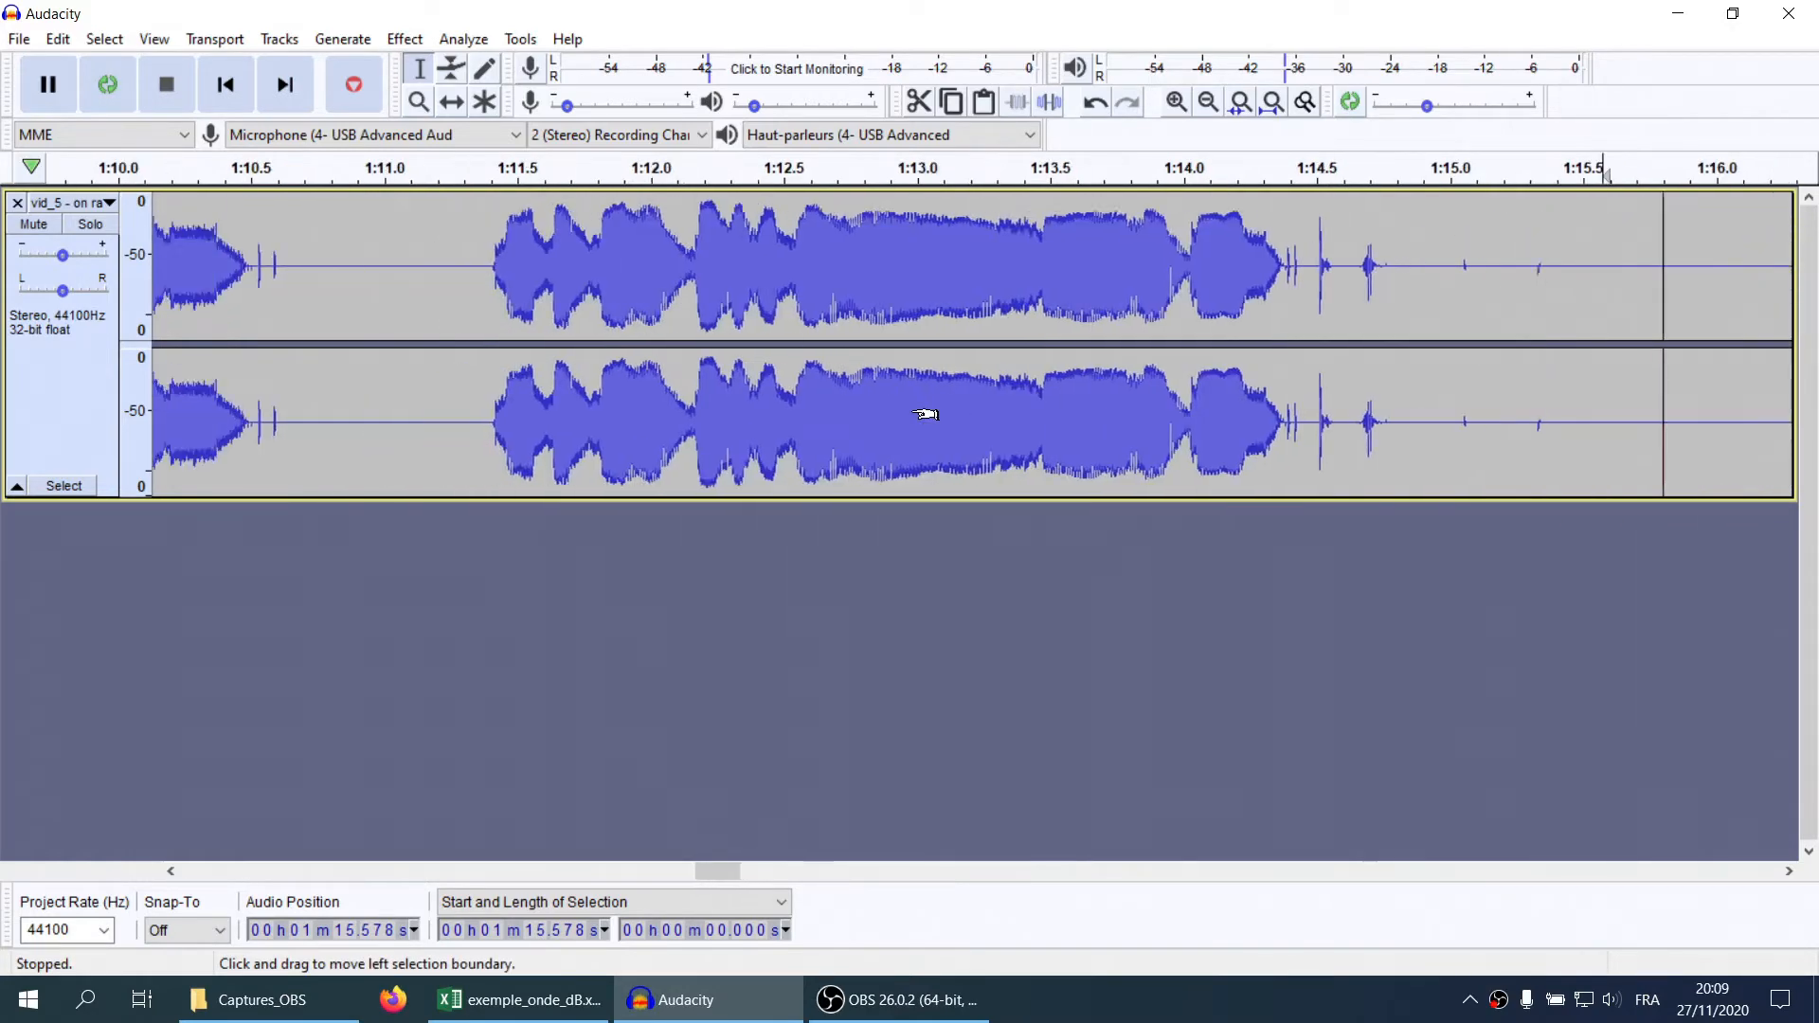
pyautogui.keyDown('shift'); pyautogui.scroll(6, 926, 414); pyautogui.keyUp('shift')
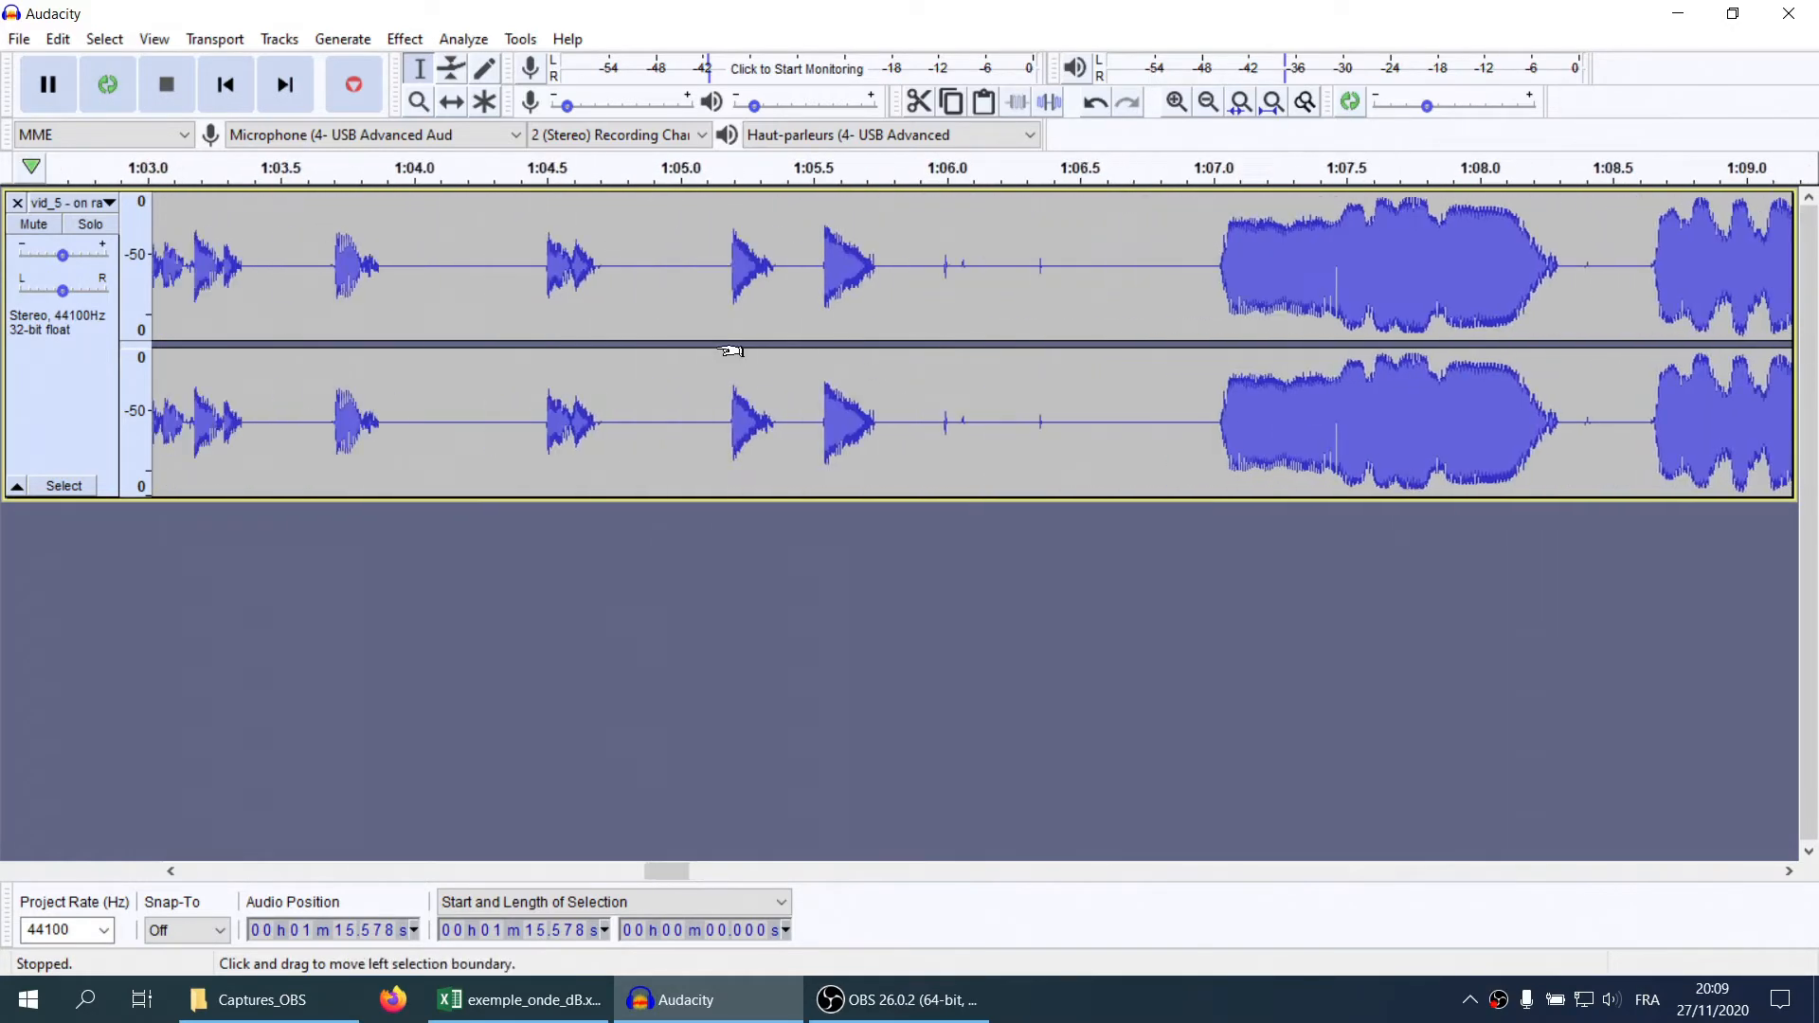
pyautogui.keyDown('ctrl'); pyautogui.scroll(-1, 641, 332); pyautogui.keyUp('ctrl')
pyautogui.keyDown('shift'); pyautogui.scroll(1, 641, 333); pyautogui.keyUp('shift')
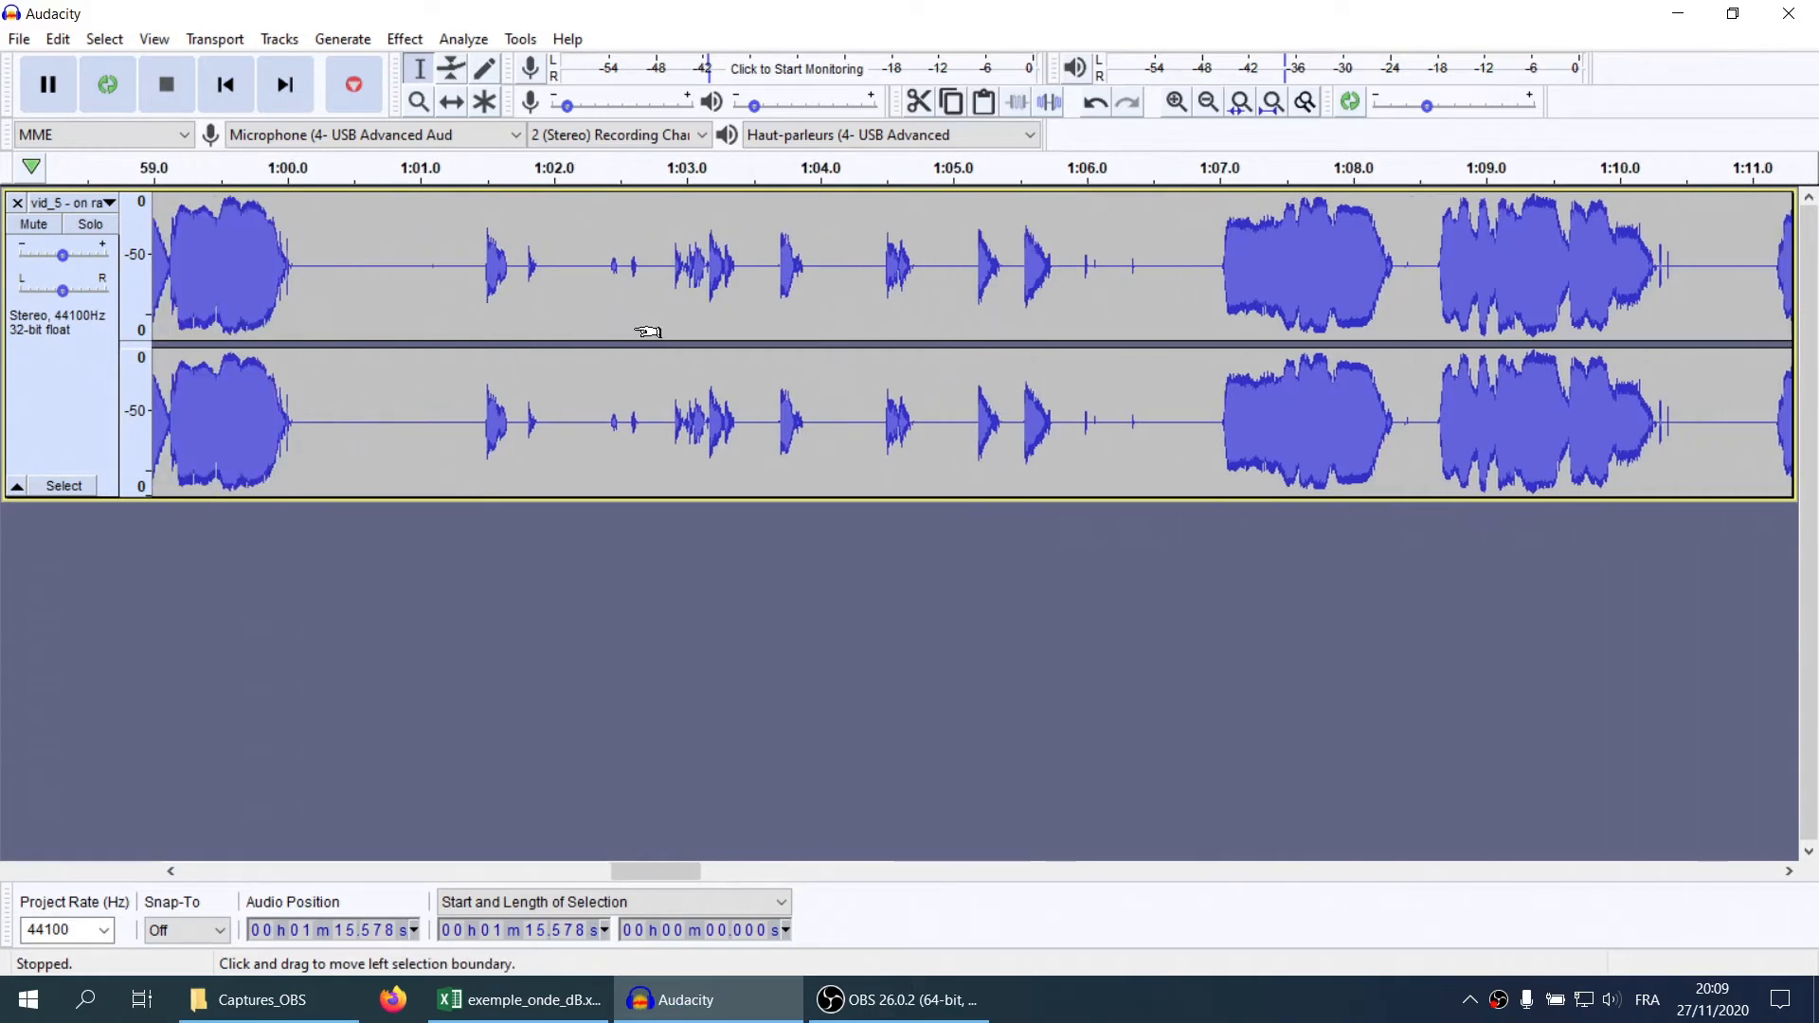
pyautogui.moveTo(417, 255); pyautogui.dragTo(1135, 331)
# Display the track as a linear Waveform and compare the selected quiet passage with the surrounding speech
pyautogui.click(71, 202)
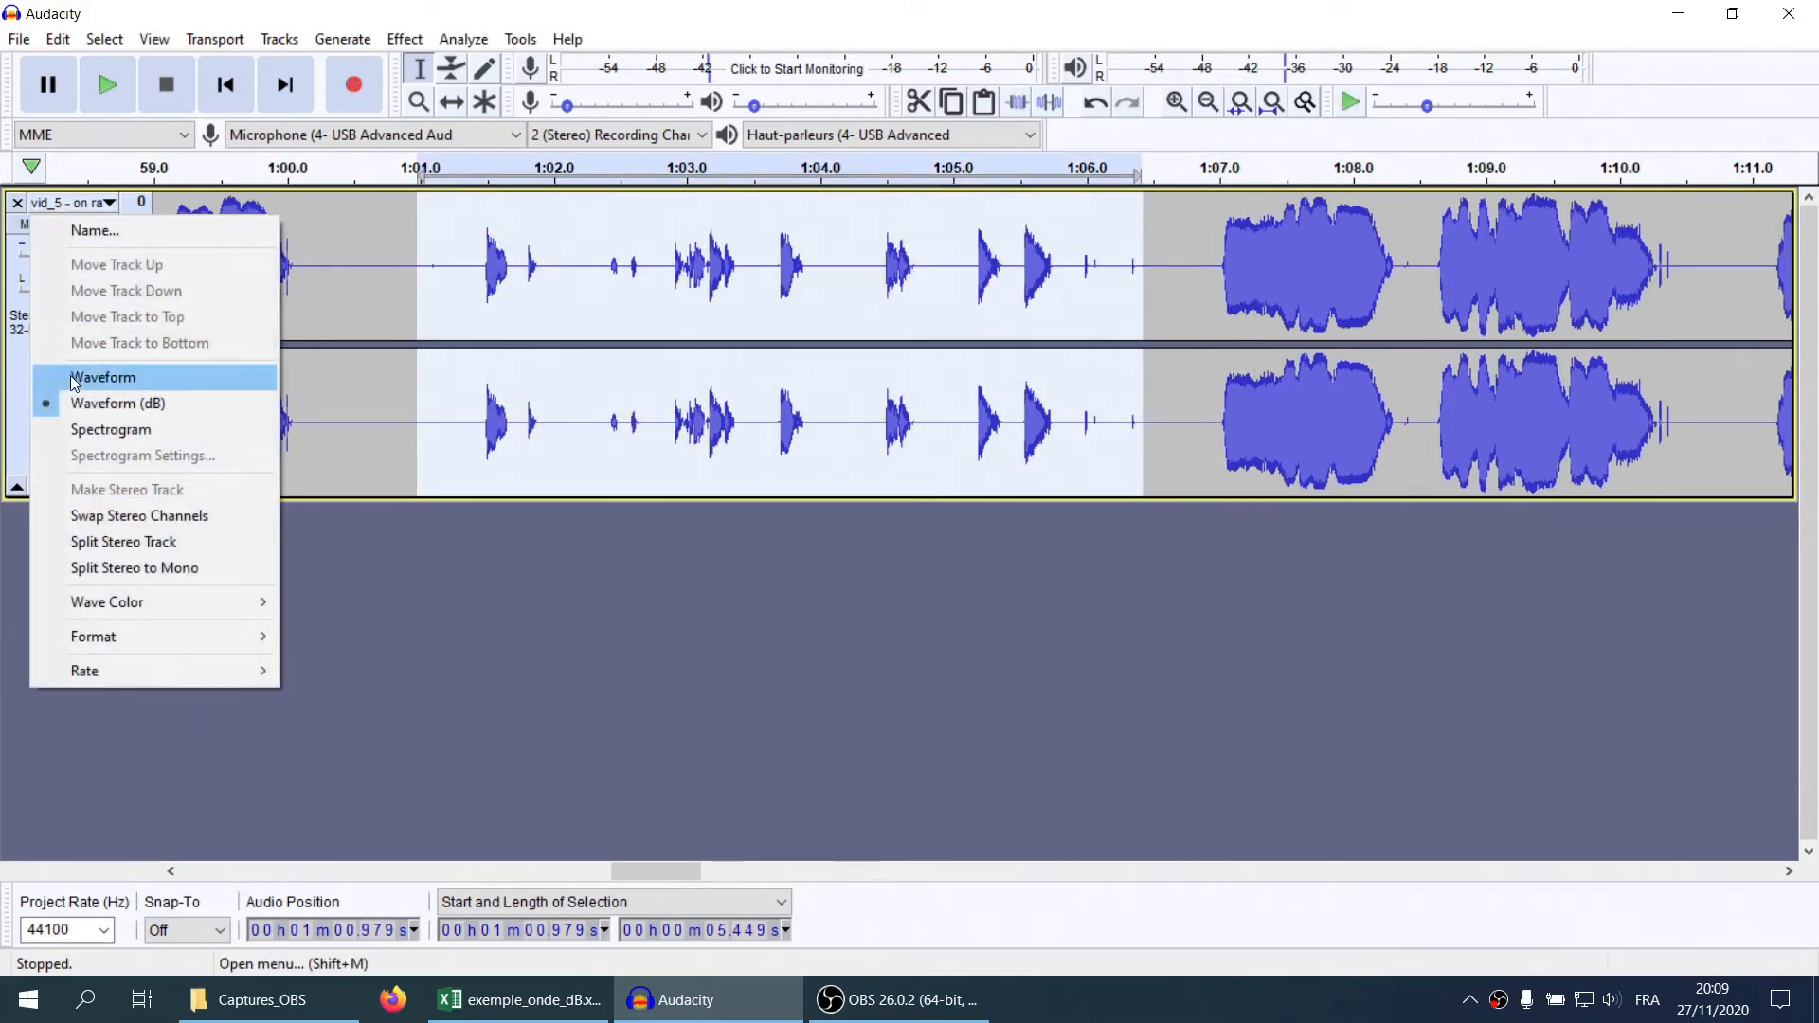
pyautogui.click(95, 374)
pyautogui.keyDown('ctrl'); pyautogui.scroll(-1, 1042, 355); pyautogui.keyUp('ctrl')
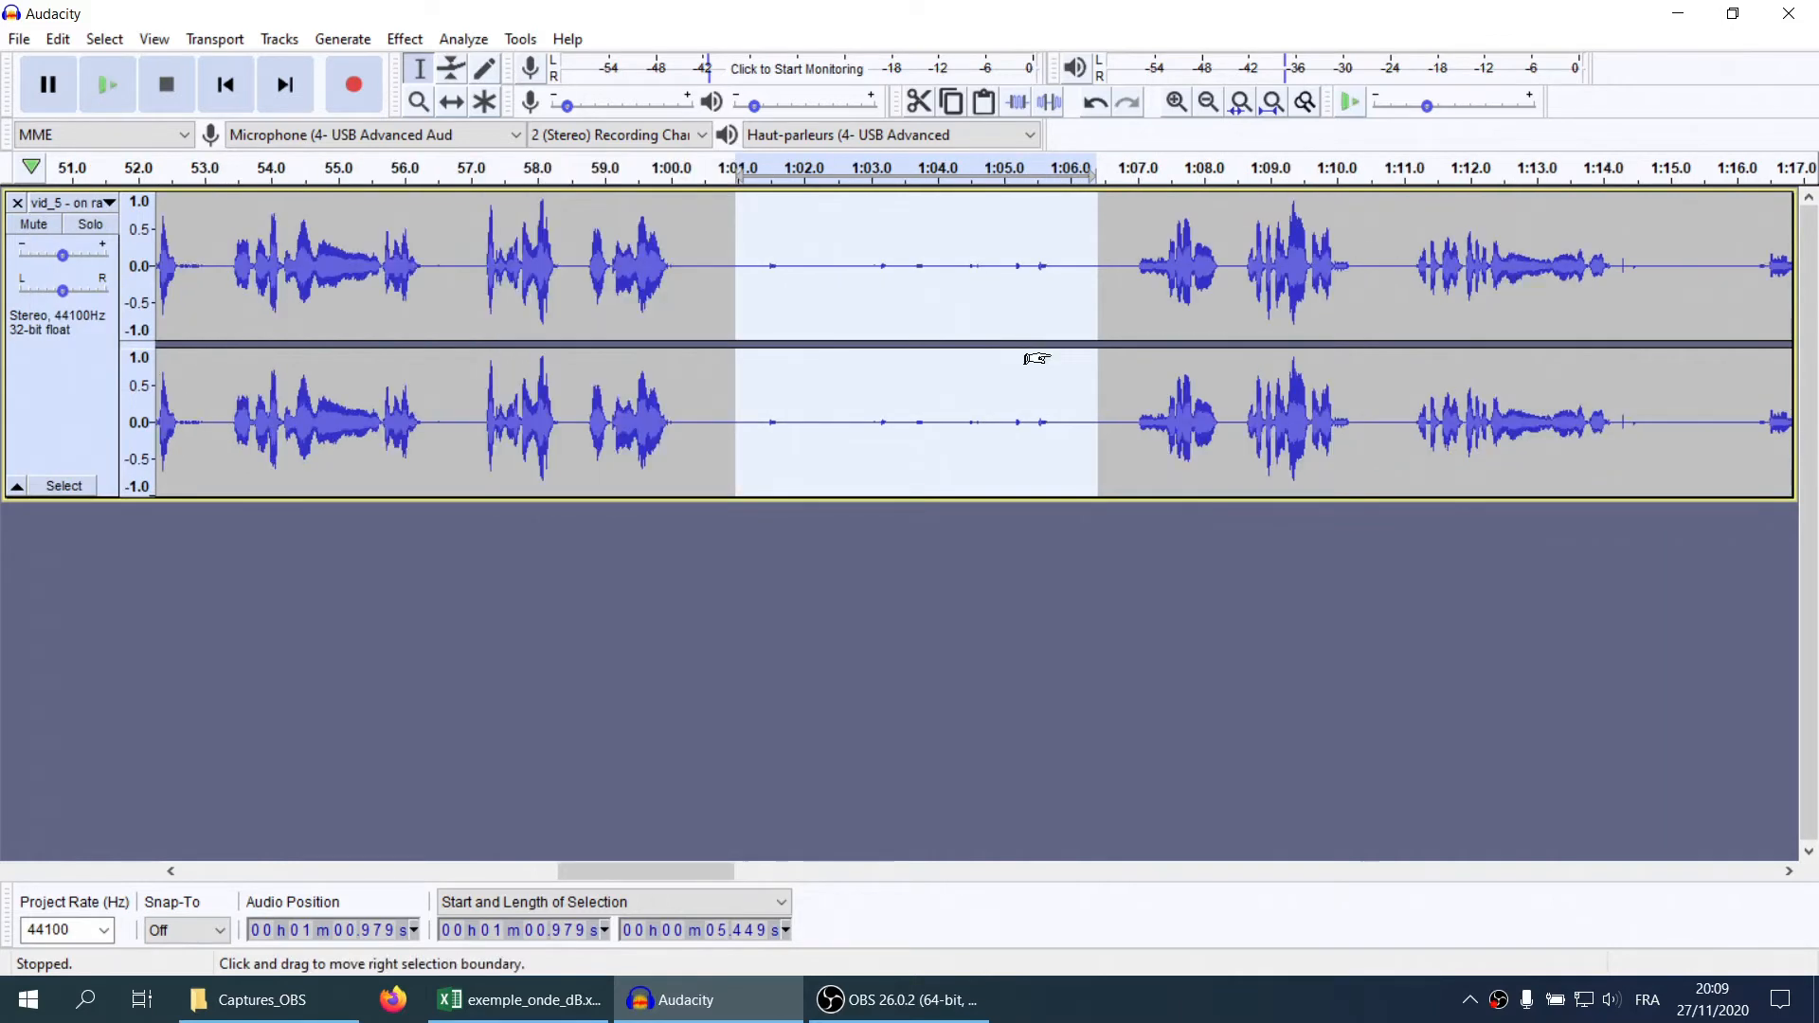
pyautogui.hscroll(-2, 796, 322)
pyautogui.hscroll(3, 796, 320)
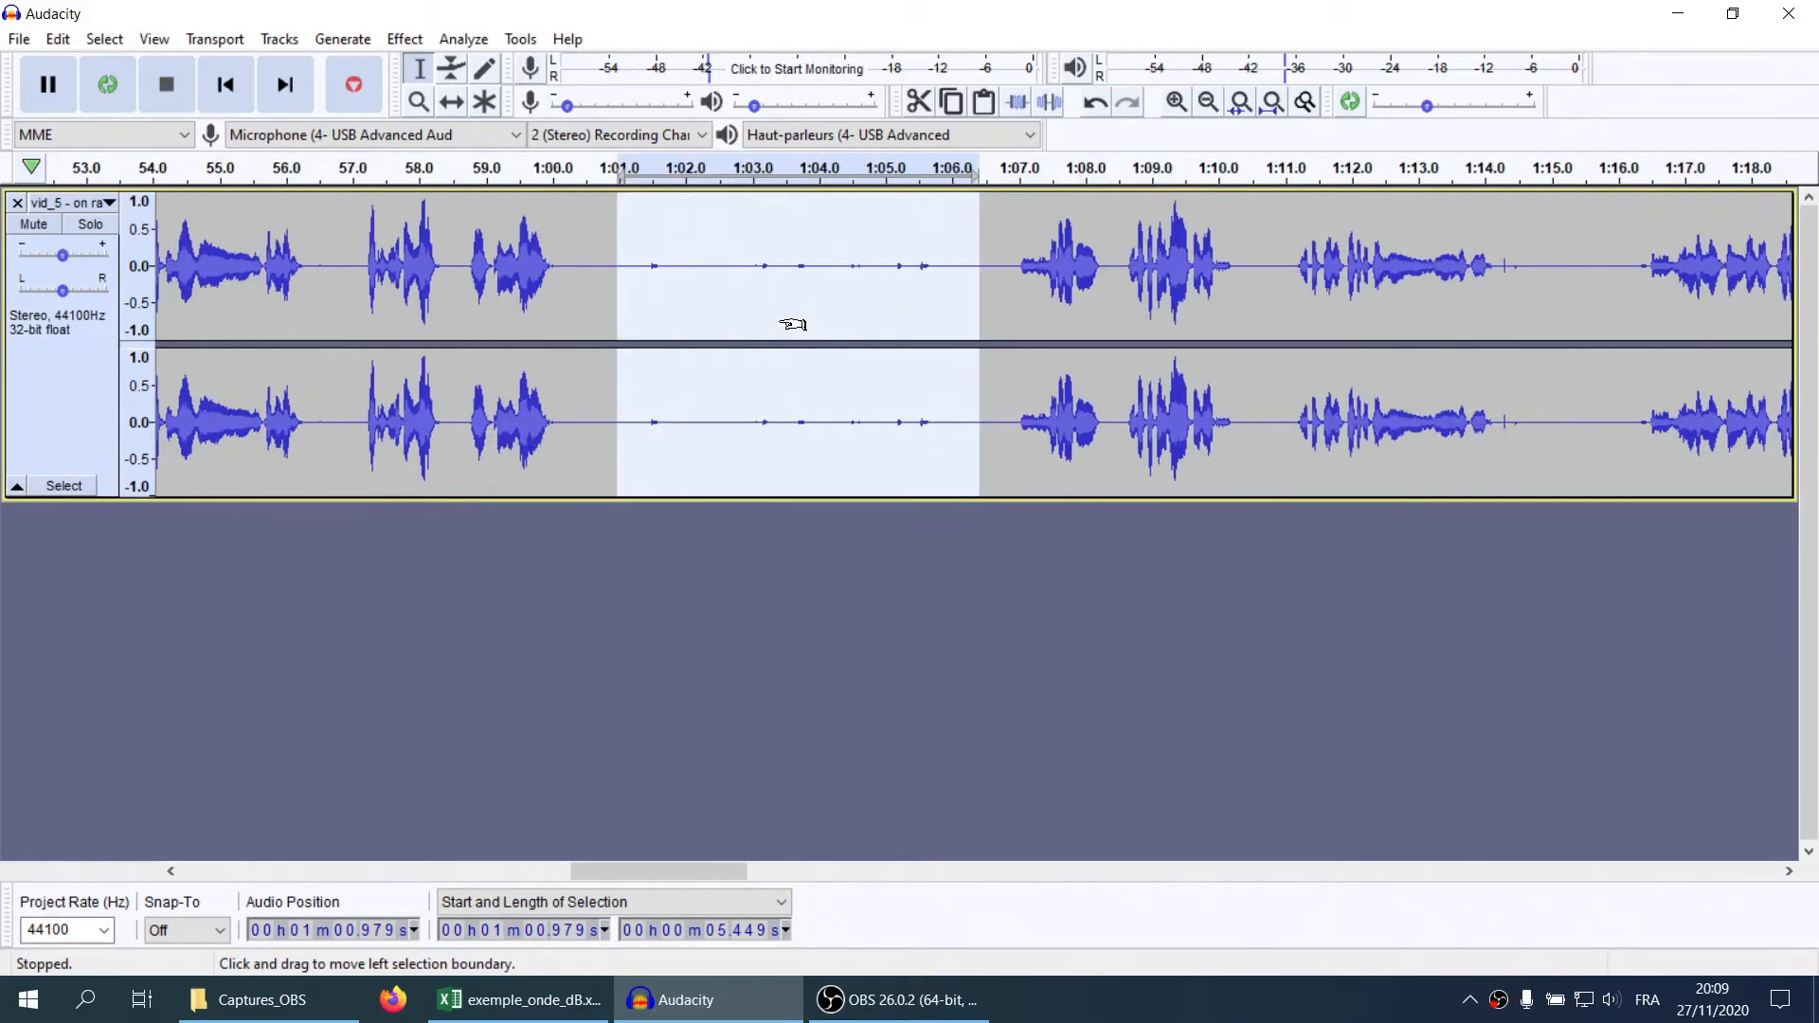
# Display the noisy track as Waveform (dB) and select about 5.98 s of background noise from 1:00.53
pyautogui.click(71, 202)
pyautogui.press('Escape')
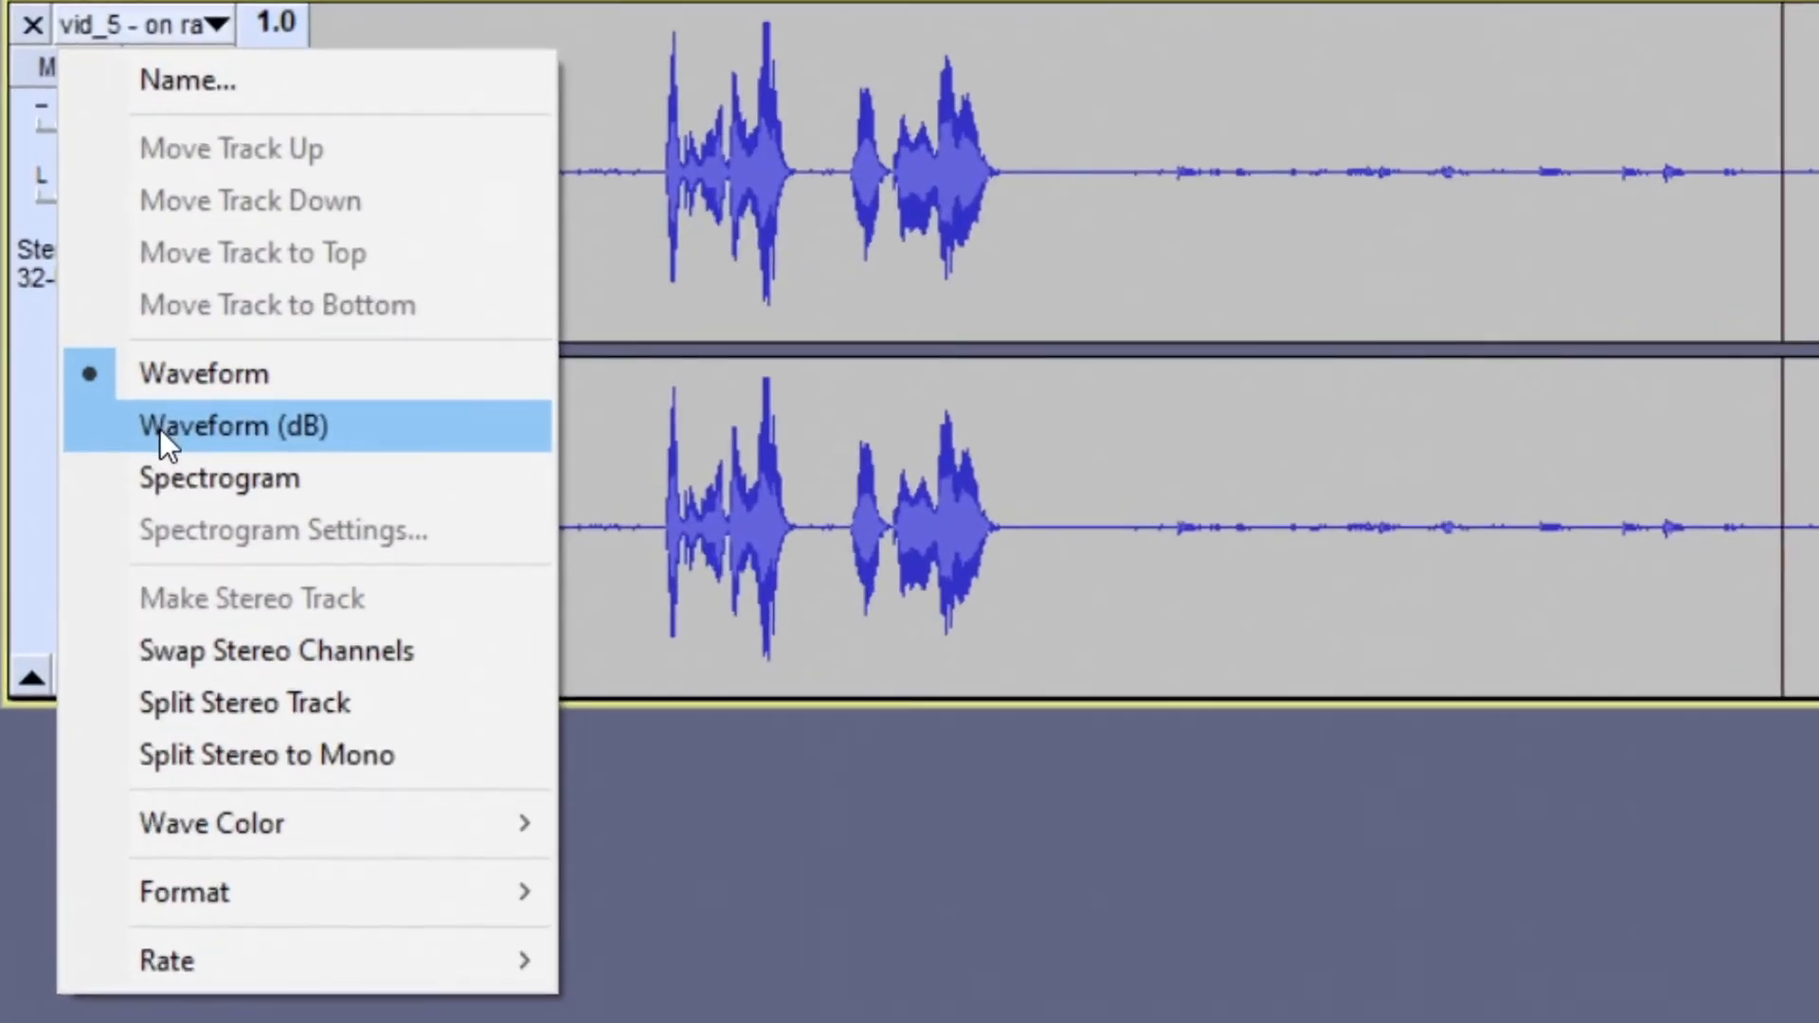
pyautogui.click(160, 428)
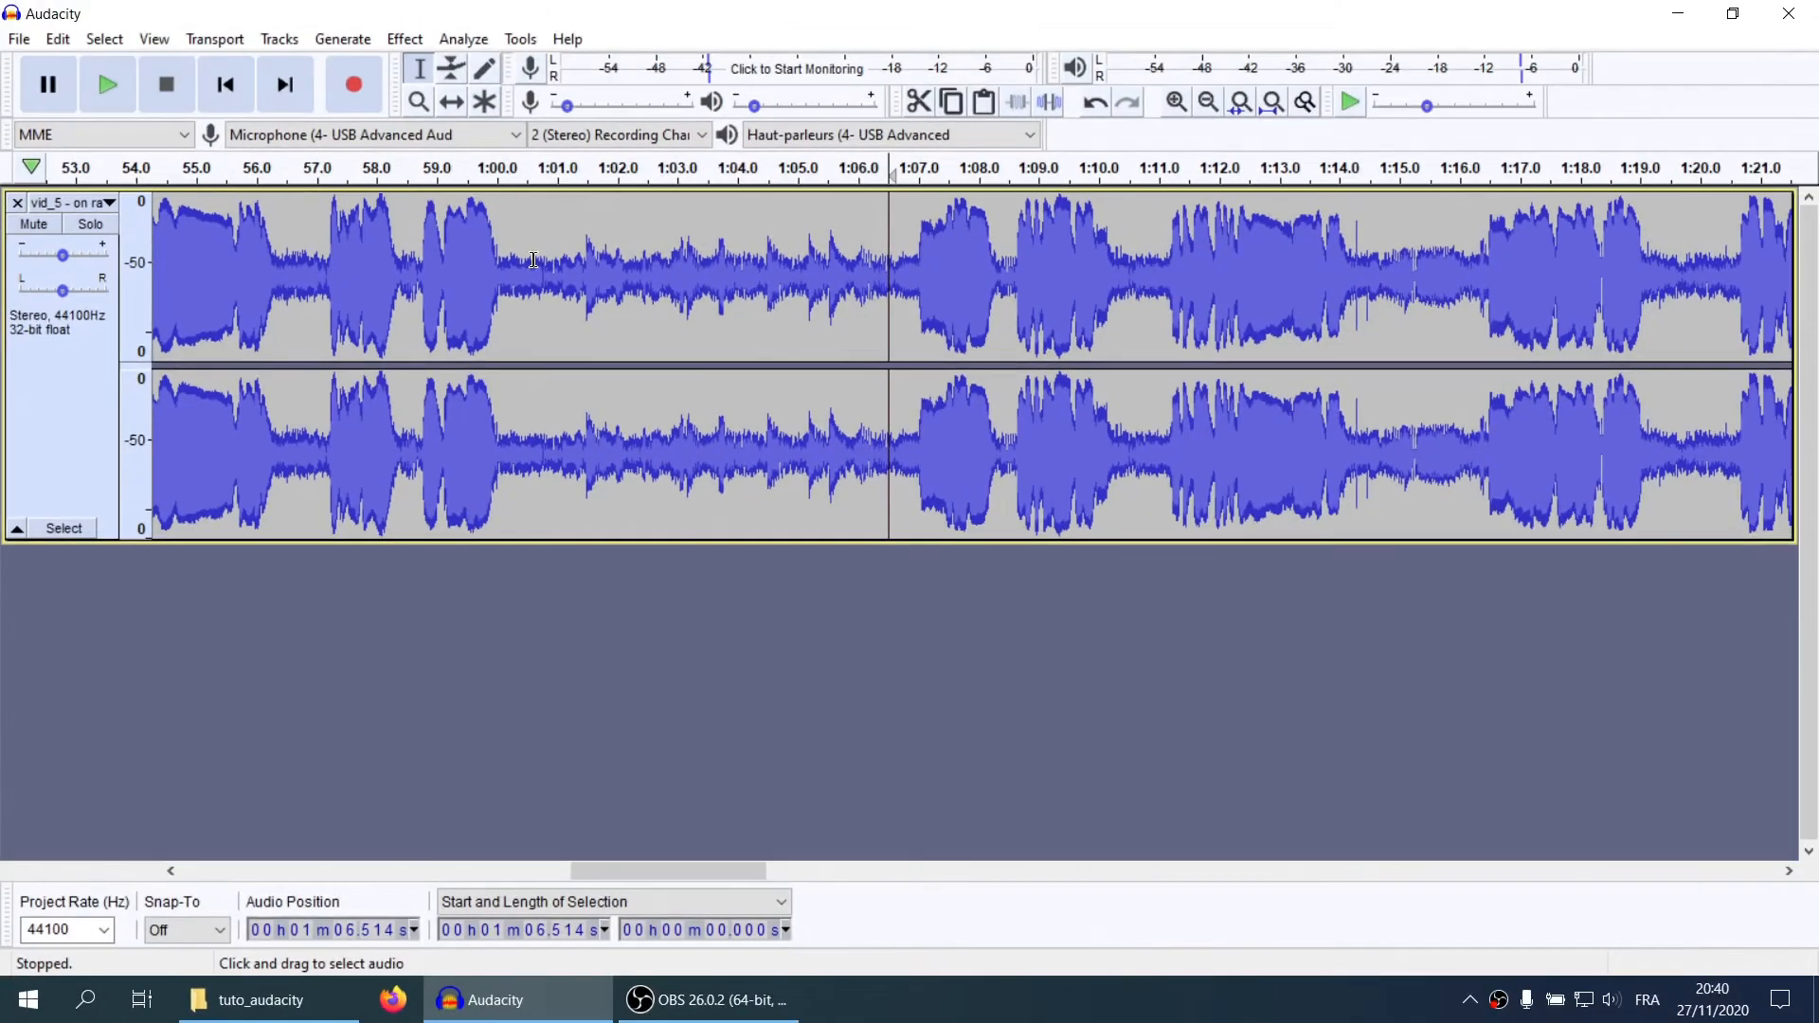
pyautogui.keyDown('shift'); pyautogui.click(529, 248); pyautogui.keyUp('shift')
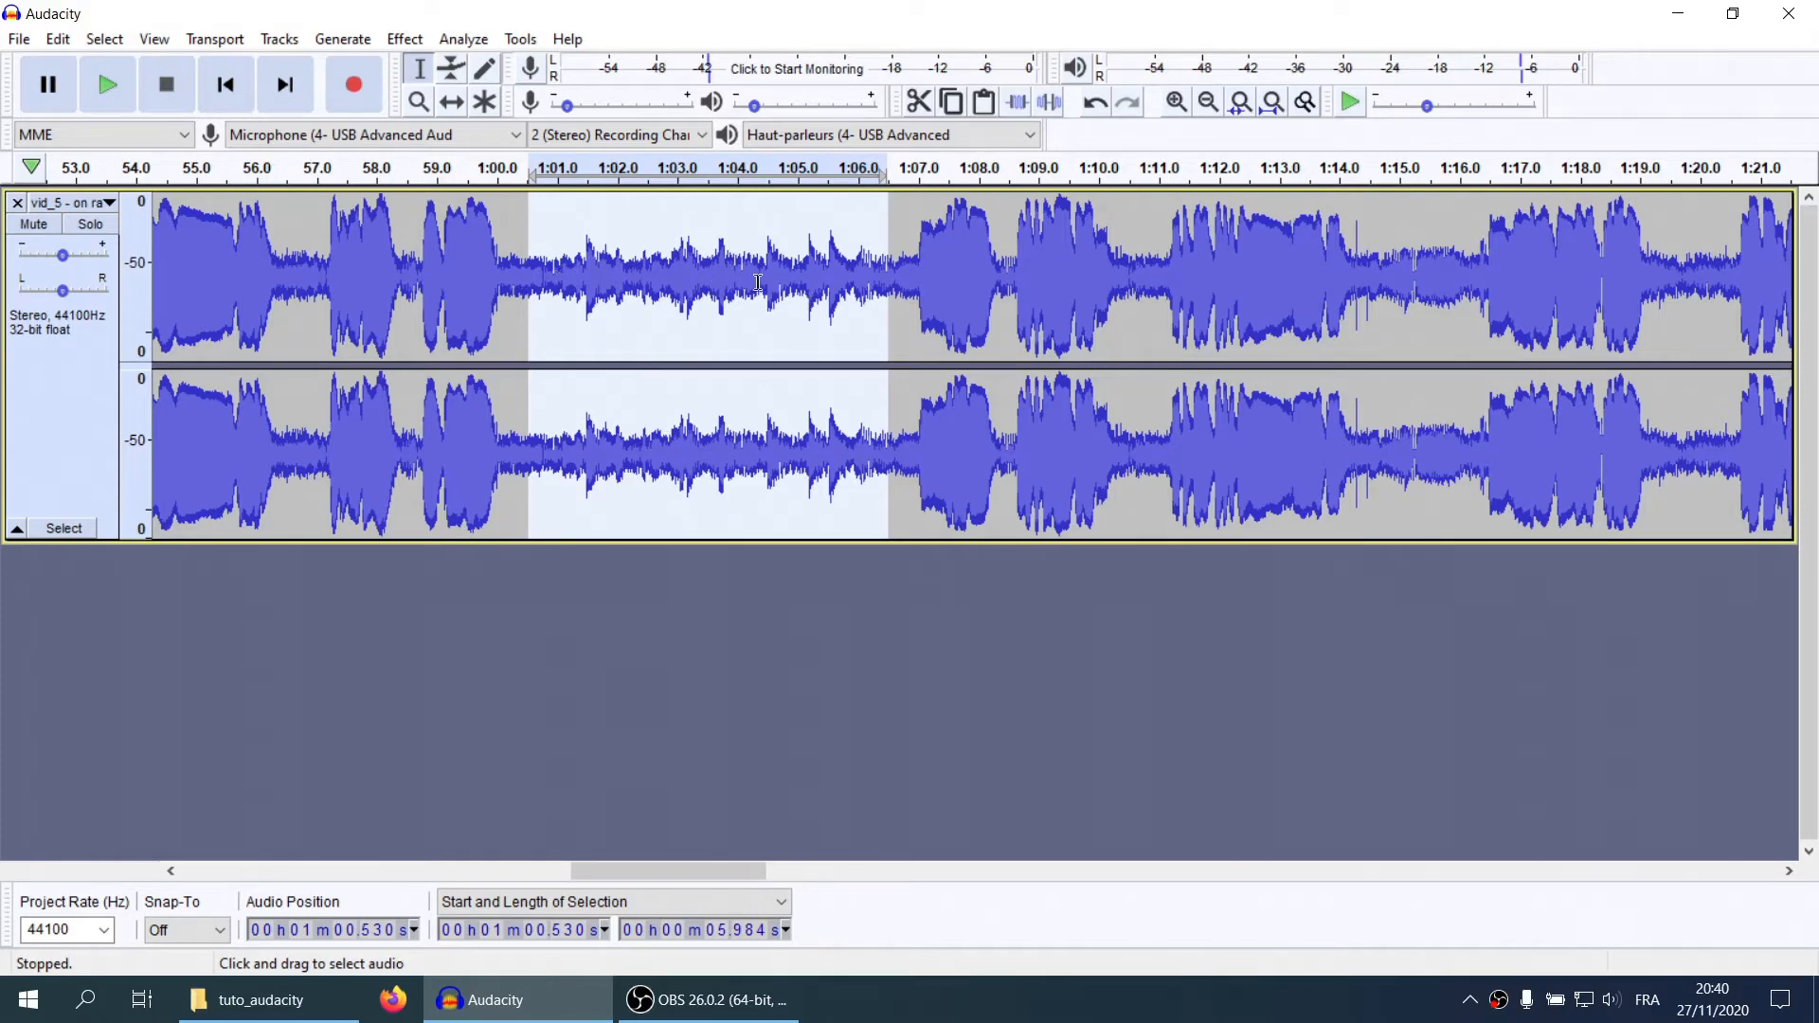
# Select about 6.56 s of background noise from 2:01.97, before the spoken passage near 2:09
pyautogui.scroll(-1, 758, 283)
pyautogui.hscroll(20, 758, 283)
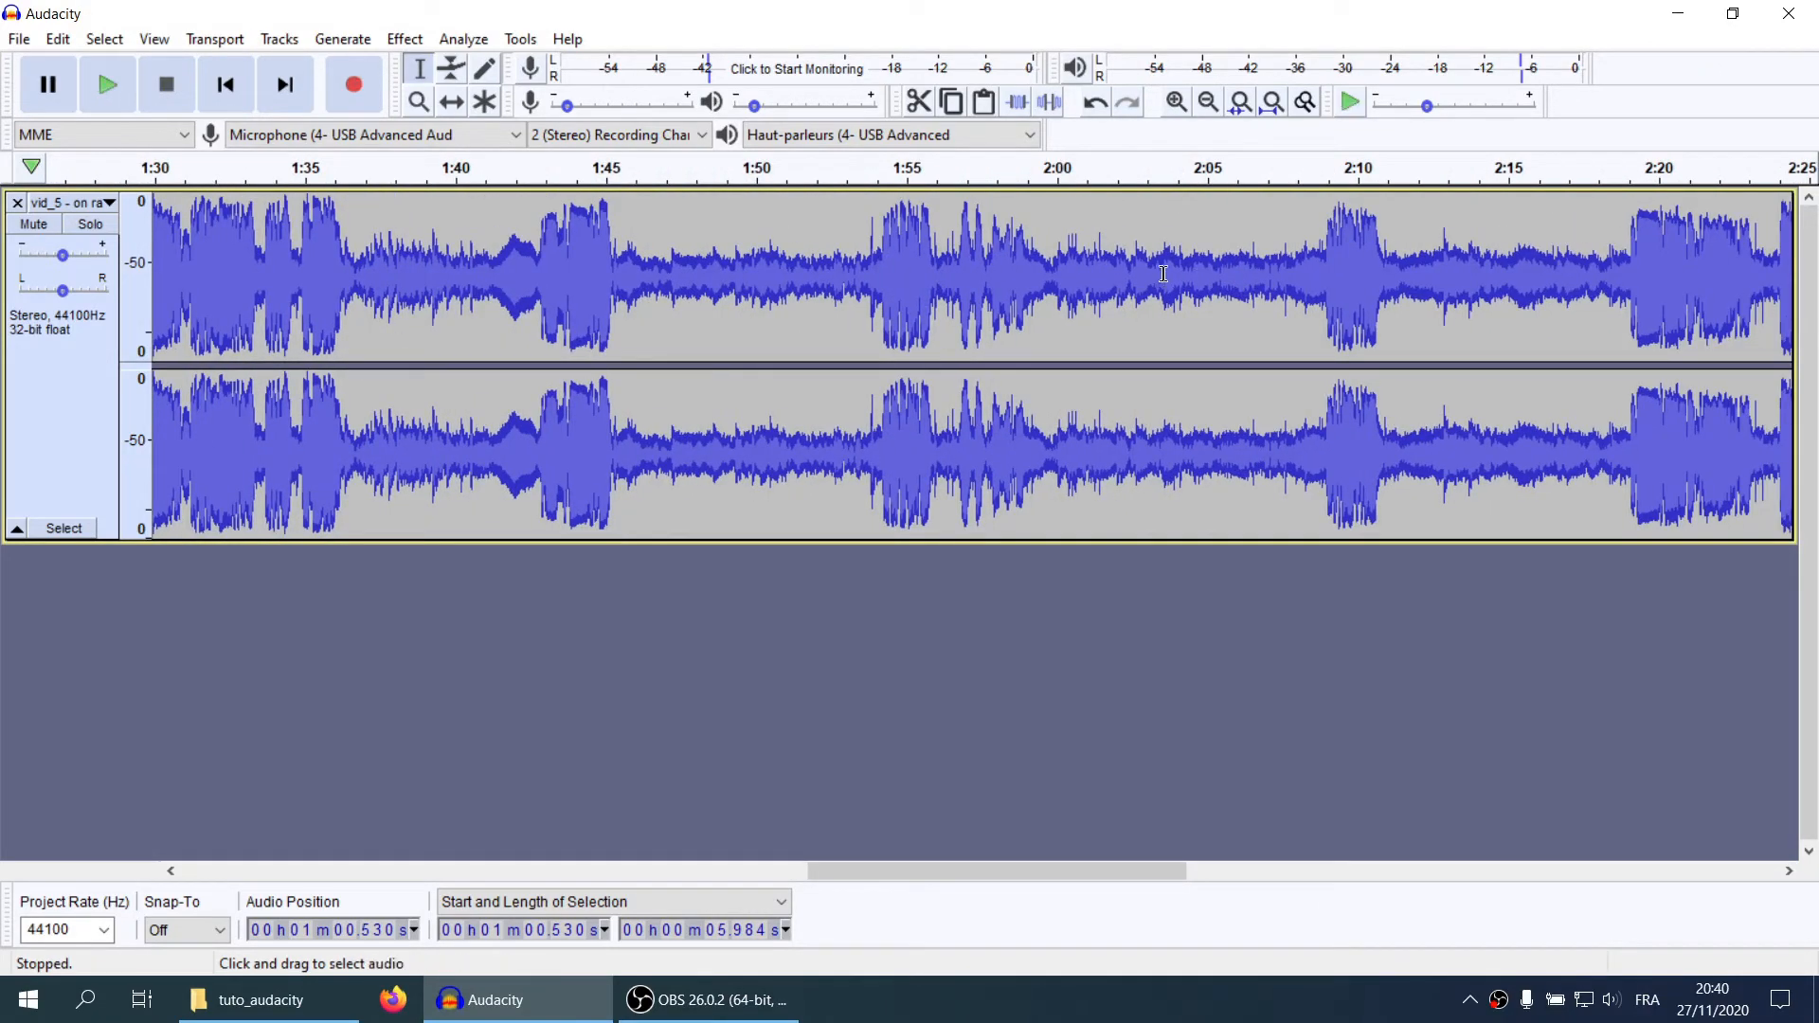
pyautogui.click(1117, 270)
pyautogui.scroll(2, 1284, 296)
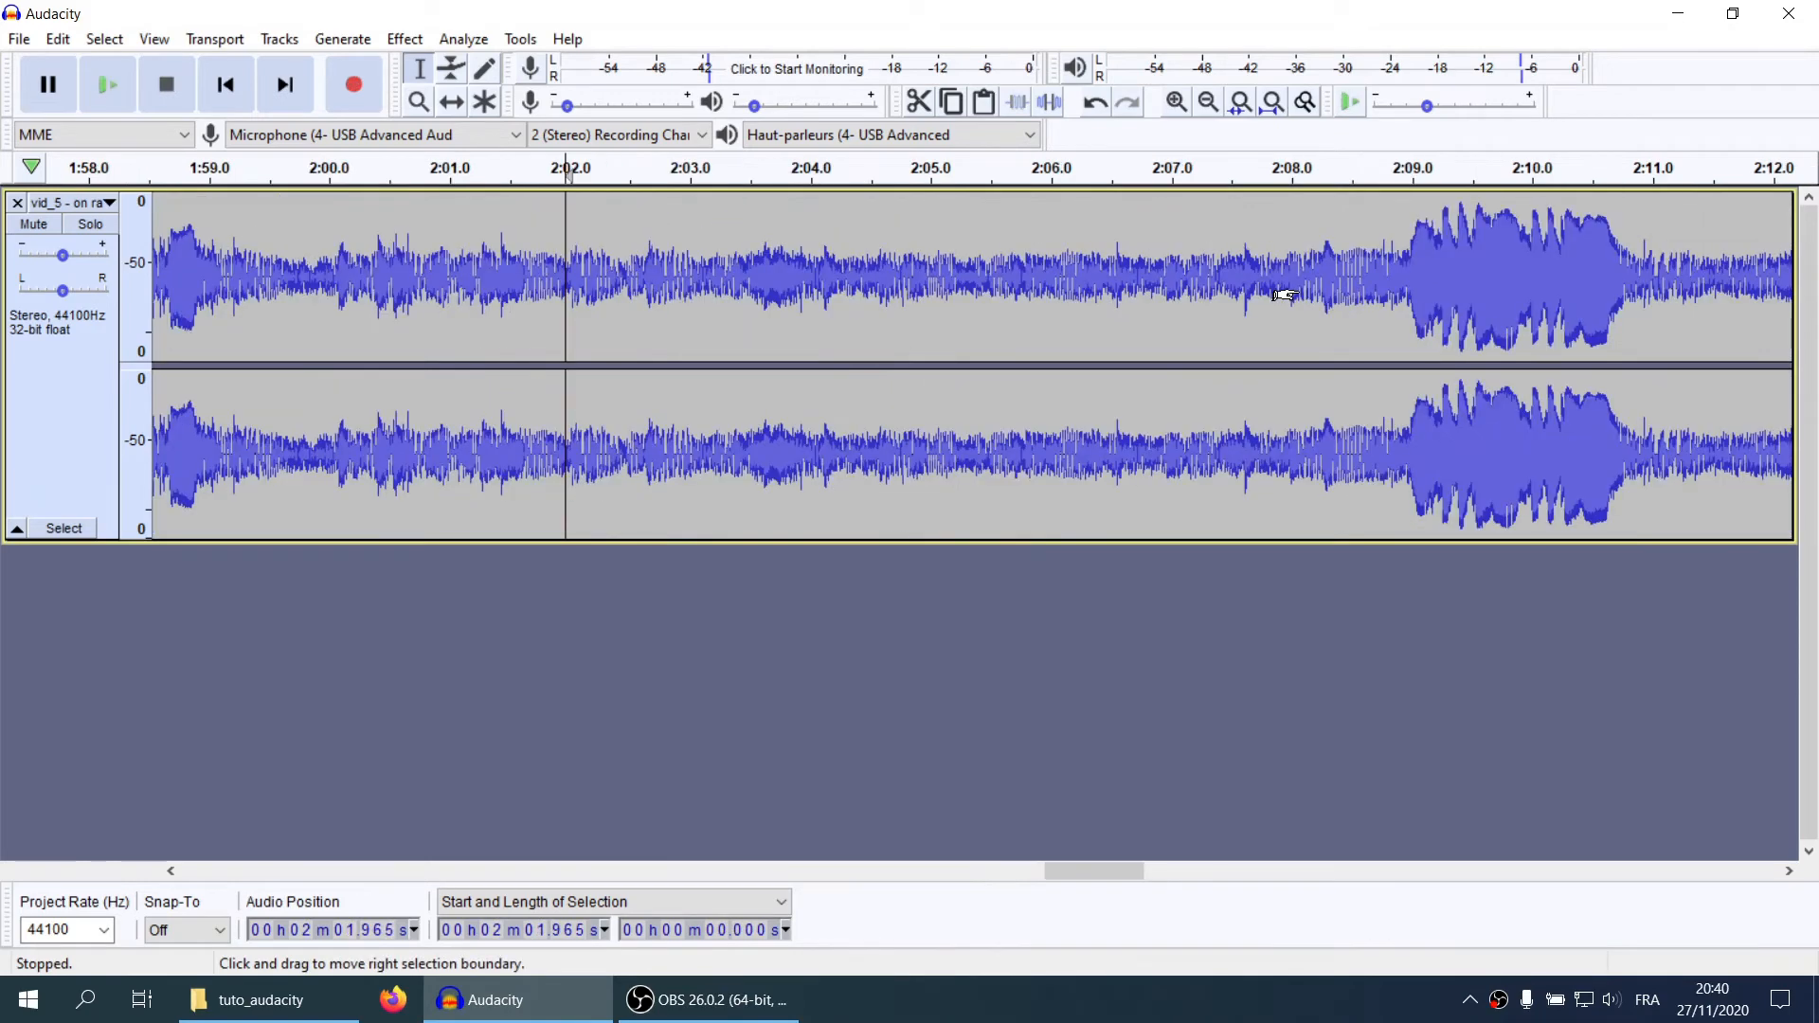
pyautogui.press('shift')
pyautogui.keyDown('shift'); pyautogui.click(1346, 263); pyautogui.keyUp('shift')
# Shorten the noise selection to about 4.02 s by moving its start to 2:04.50
pyautogui.scroll(-1, 1035, 394)
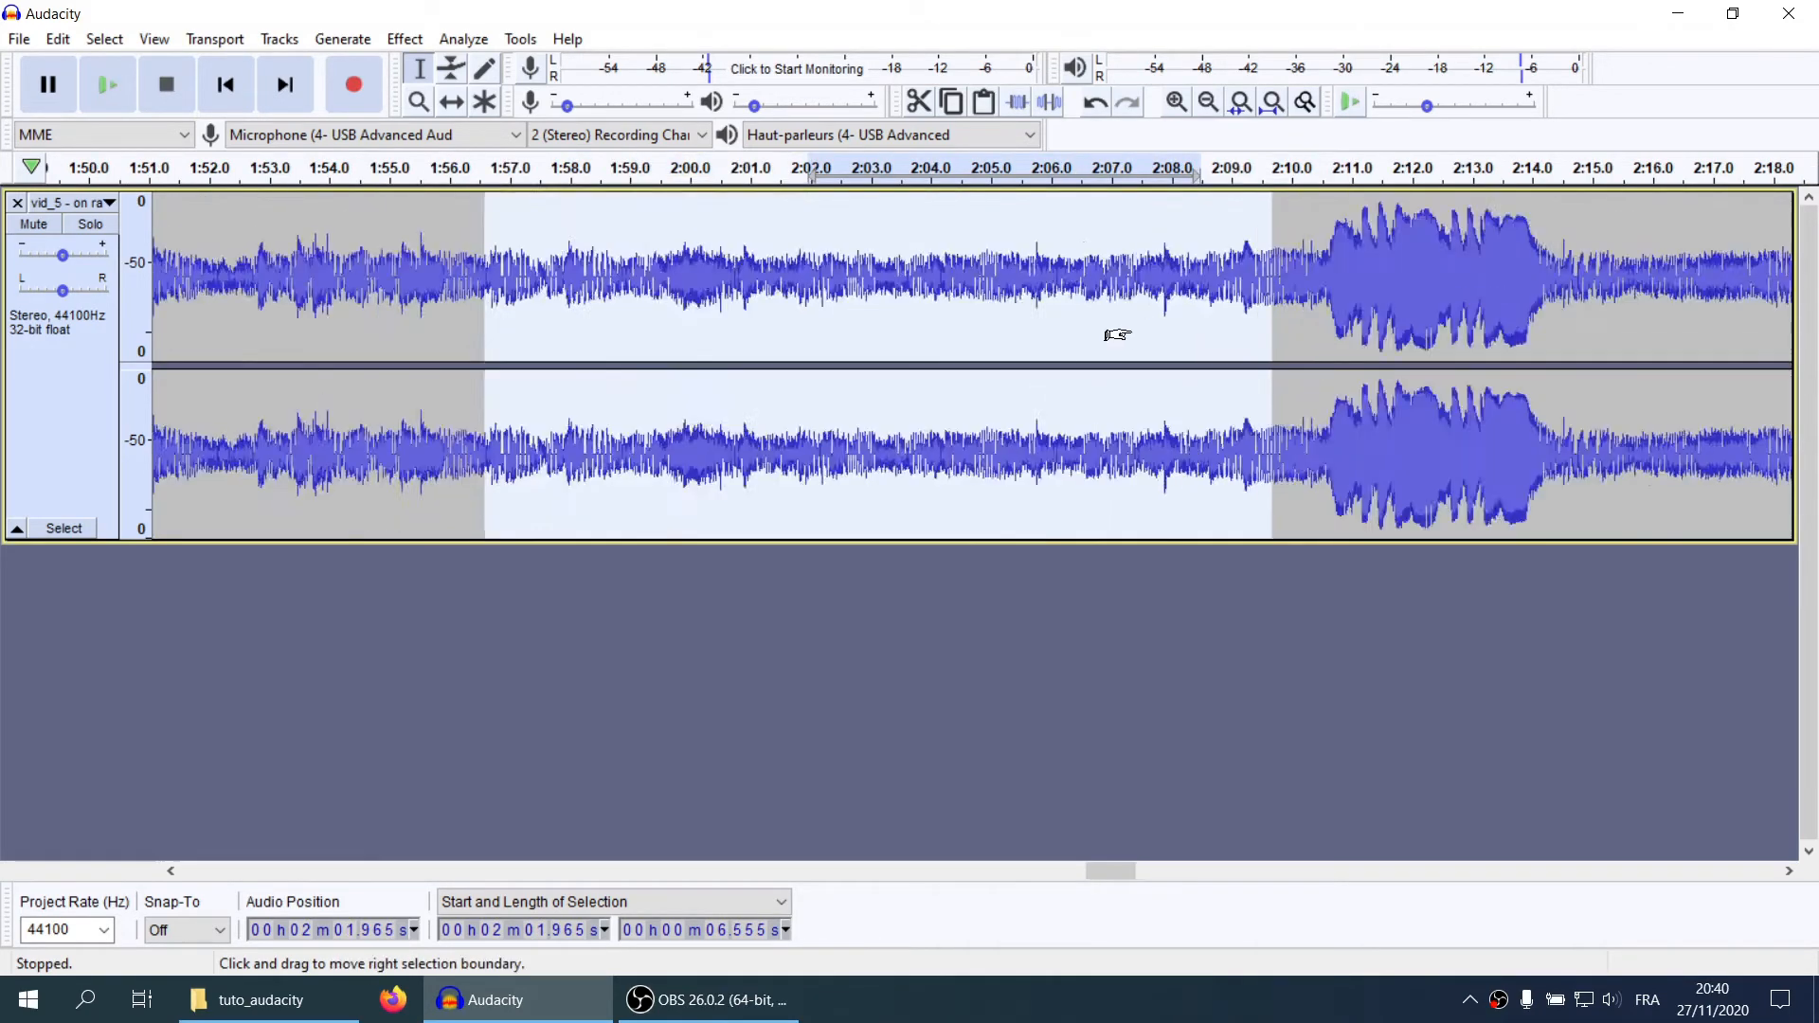
pyautogui.scroll(2, 1005, 329)
pyautogui.scroll(-1, 1007, 331)
pyautogui.scroll(1, 1005, 330)
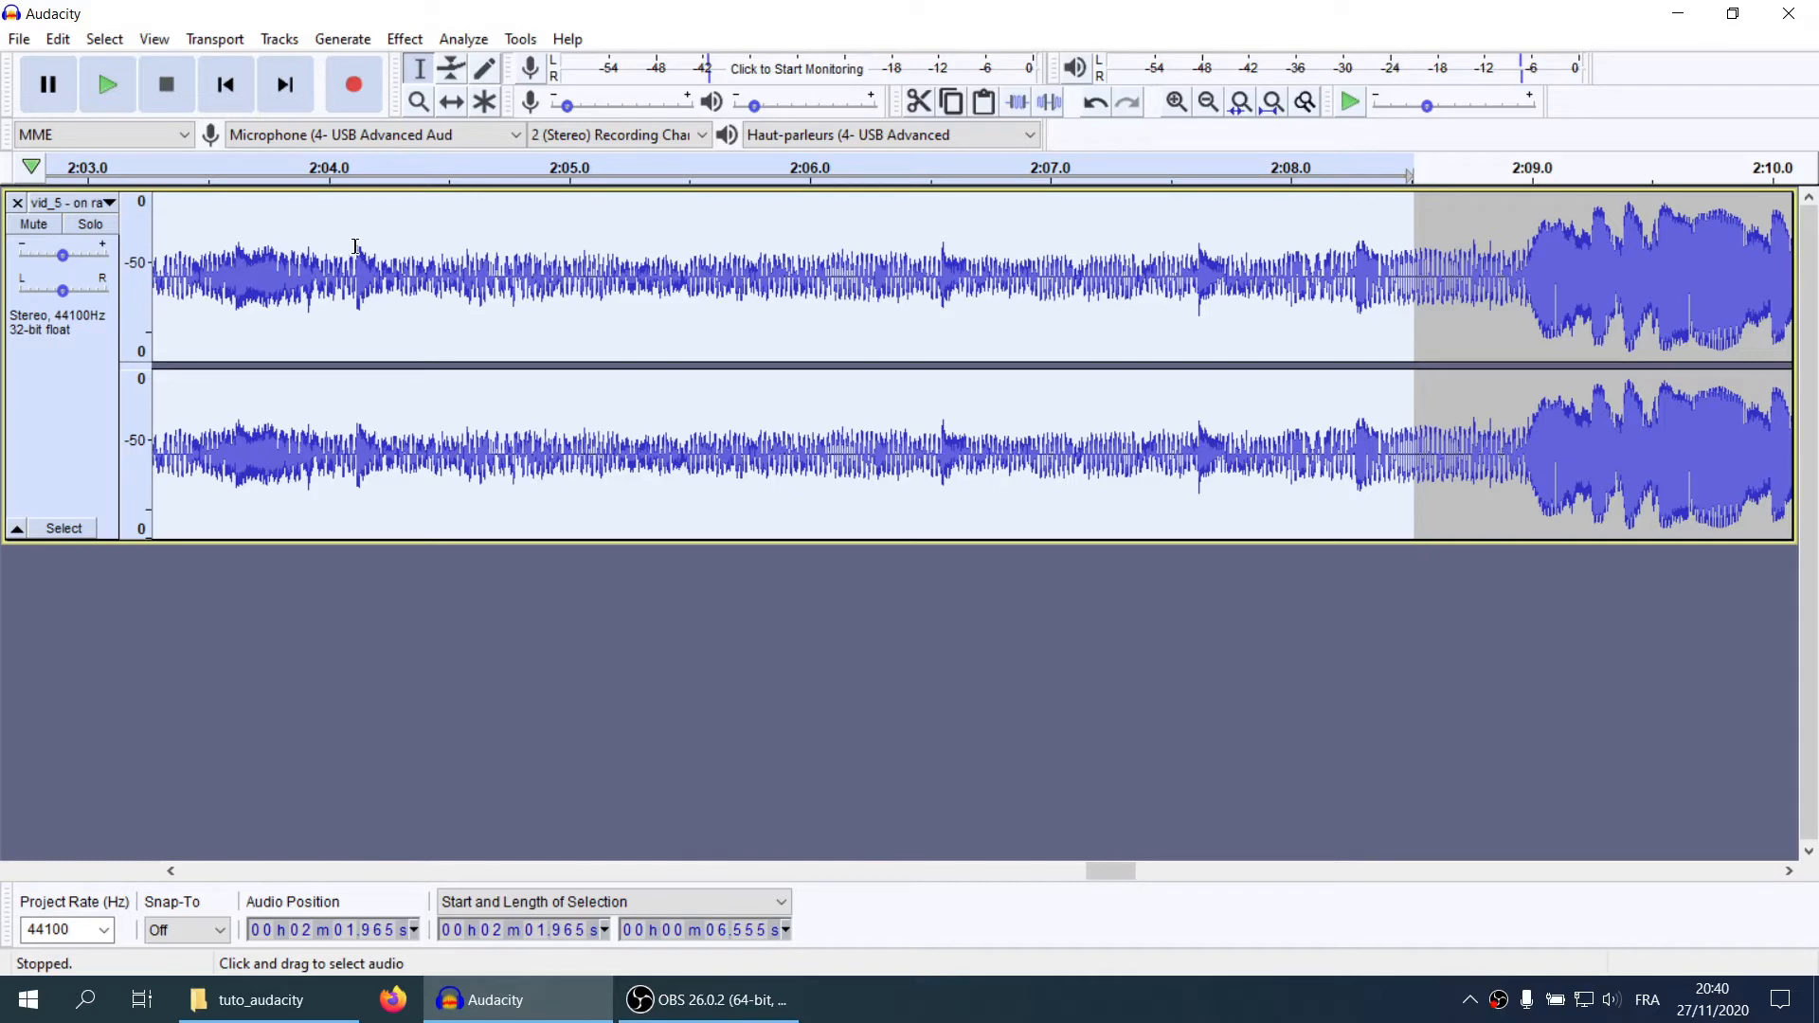
pyautogui.keyDown('shift'); pyautogui.click(449, 254); pyautogui.keyUp('shift')
pyautogui.scroll(-1, 560, 322)
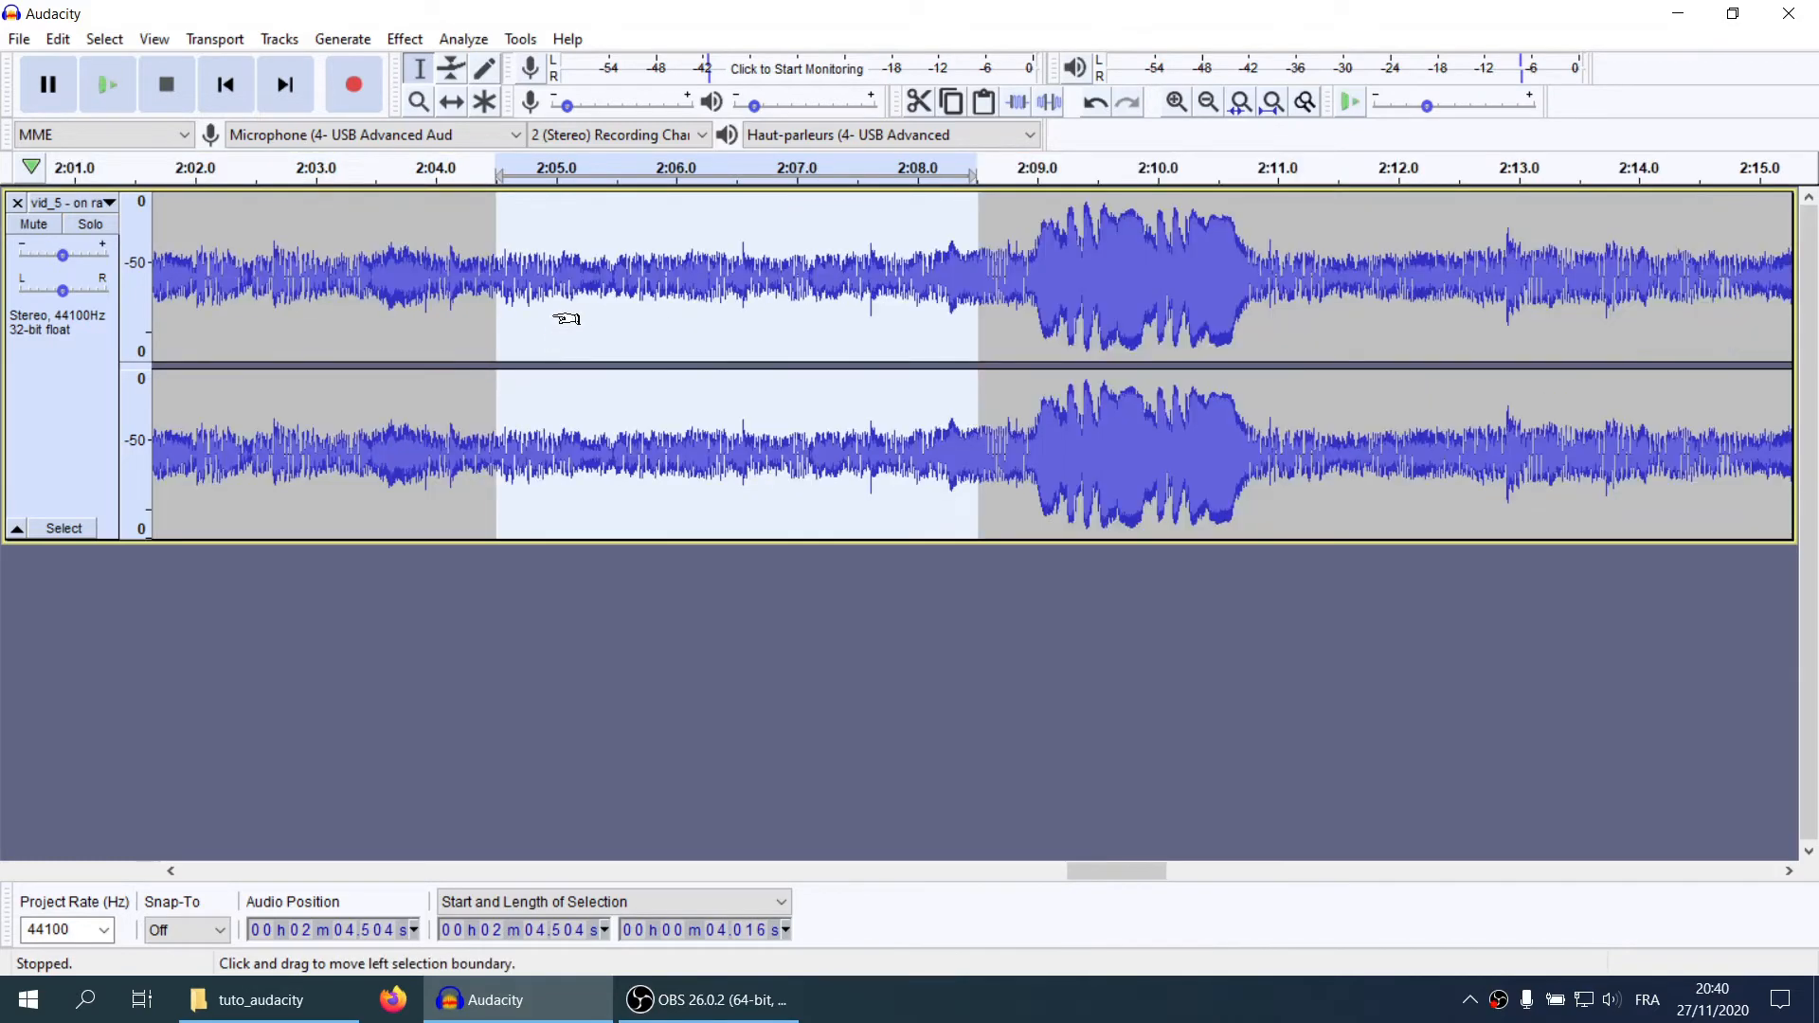
# Display the track as a Spectrogram and examine the frequency content of the selected noise
pyautogui.click(68, 203)
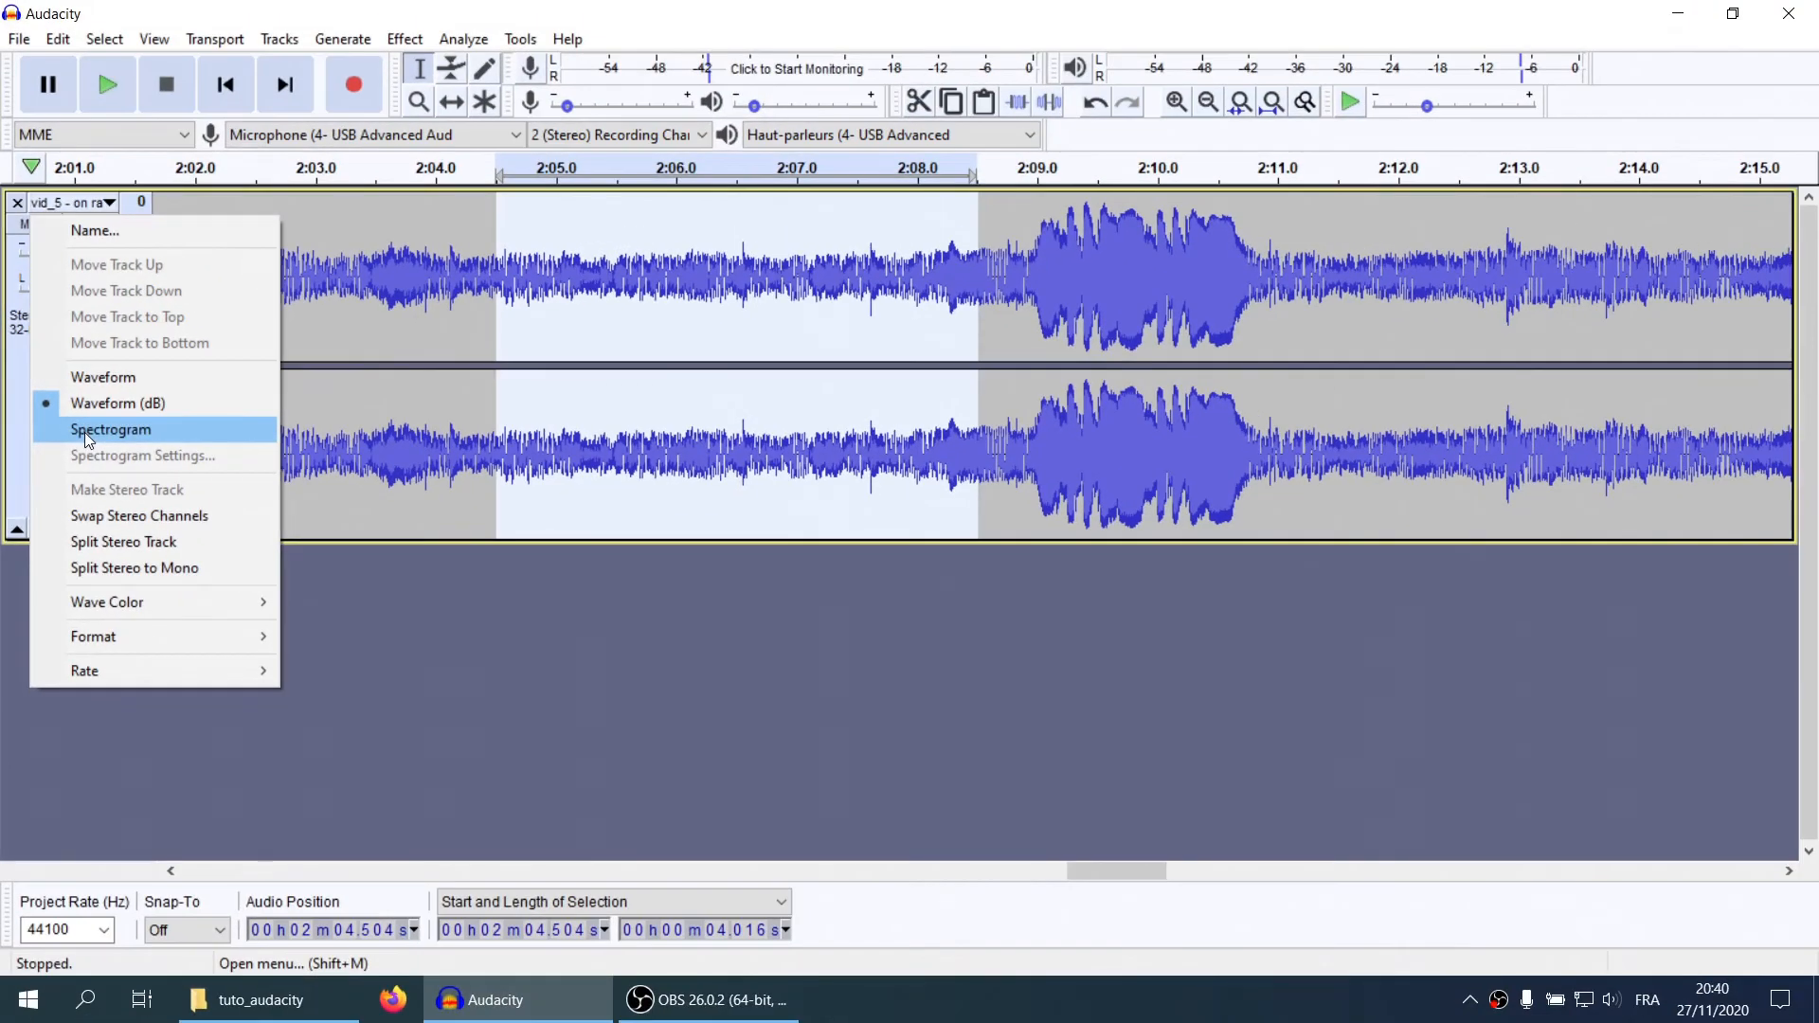
pyautogui.click(153, 479)
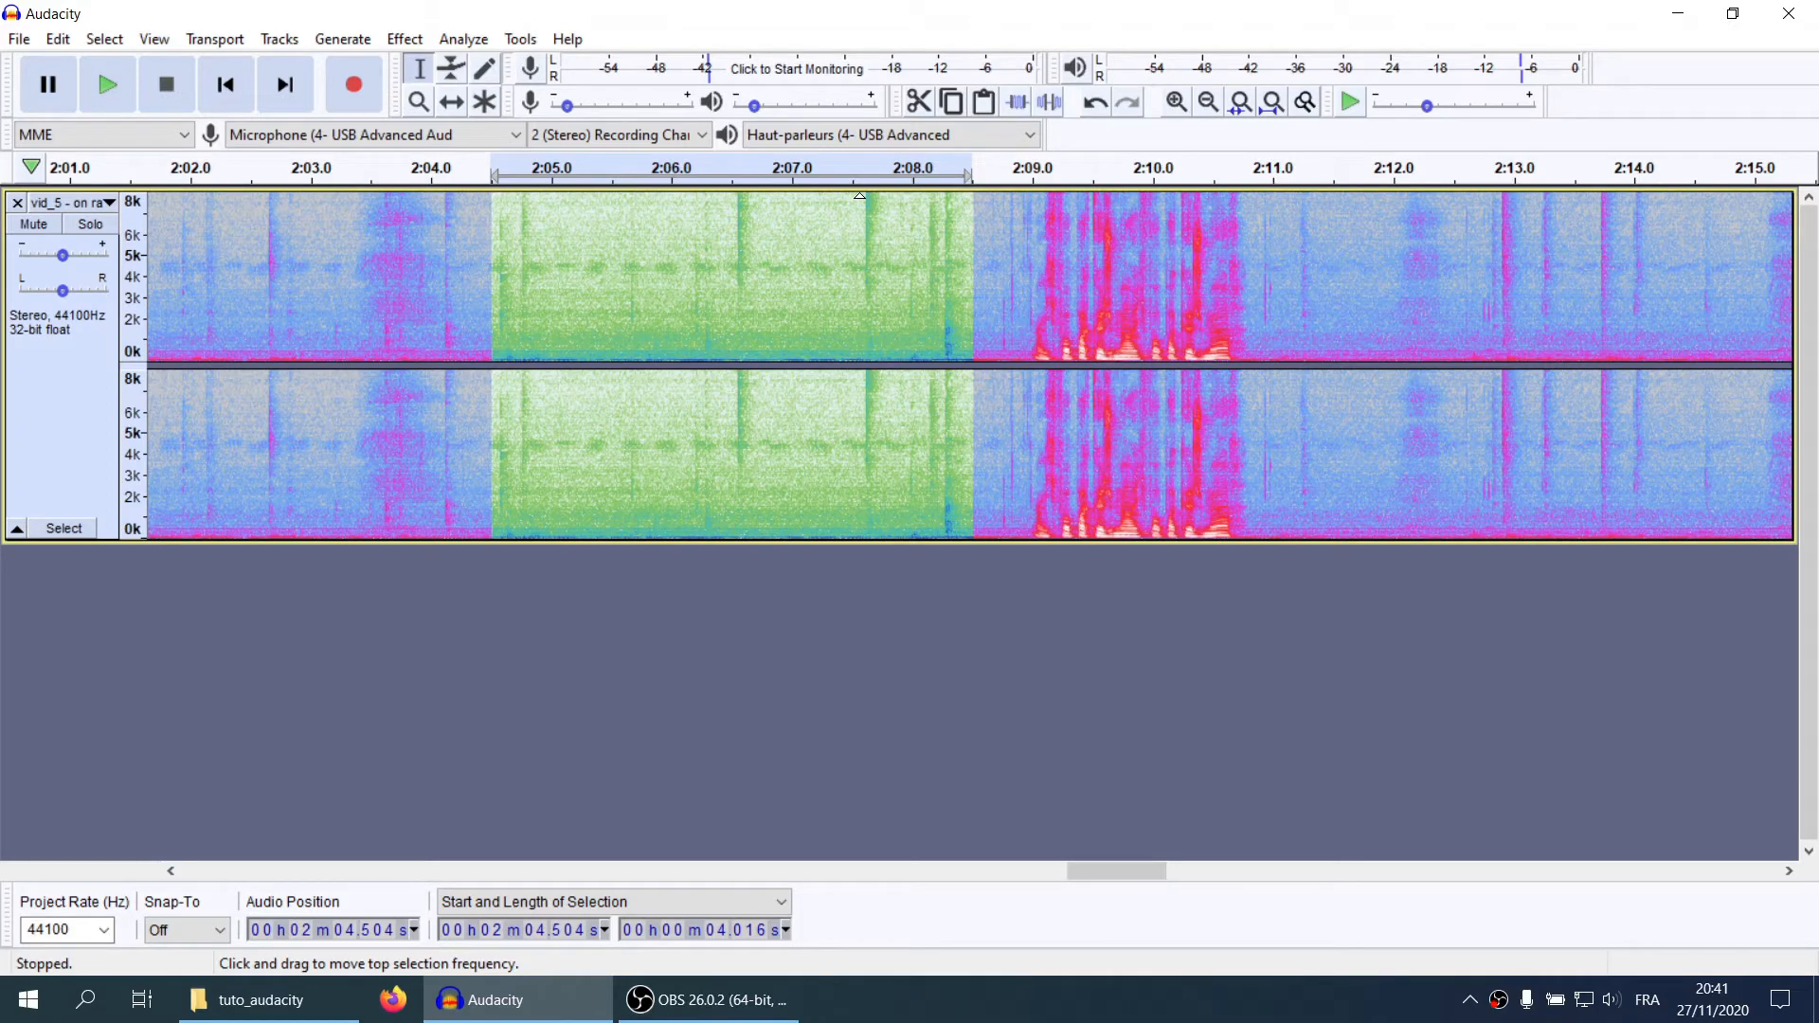
pyautogui.scroll(1, 834, 284)
pyautogui.hscroll(-3, 900, 312)
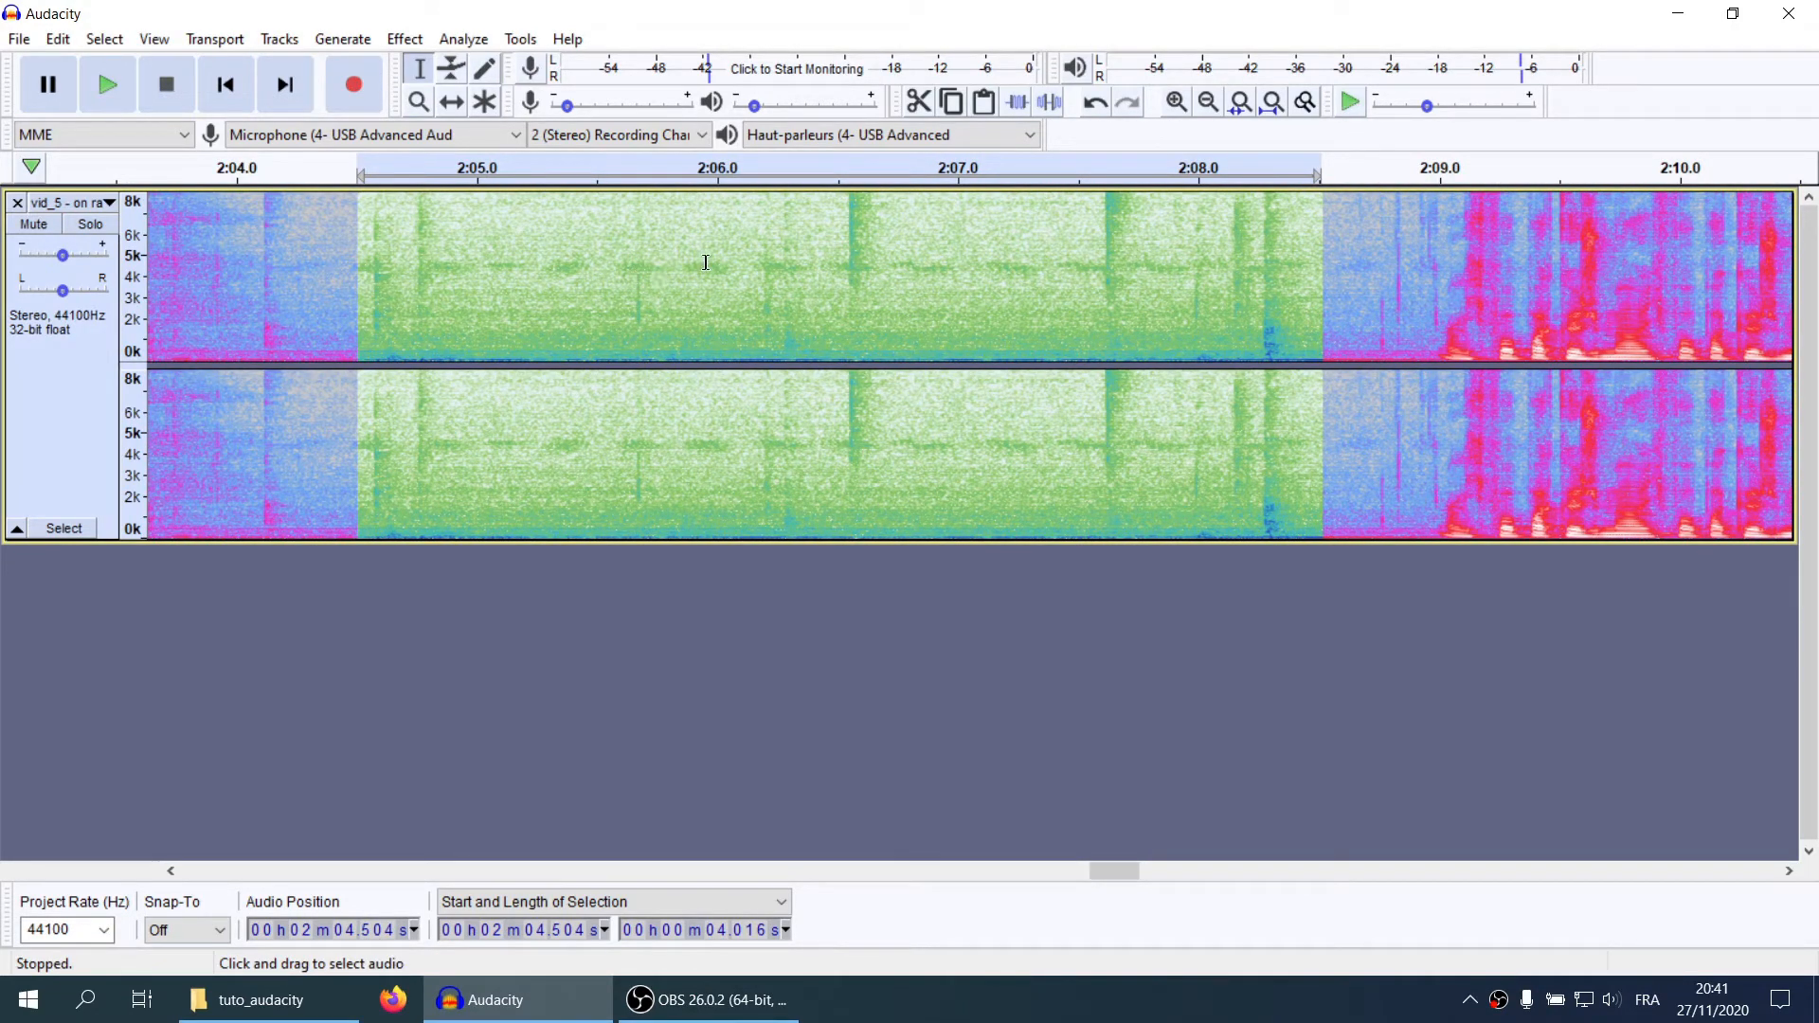
pyautogui.scroll(-1, 706, 256)
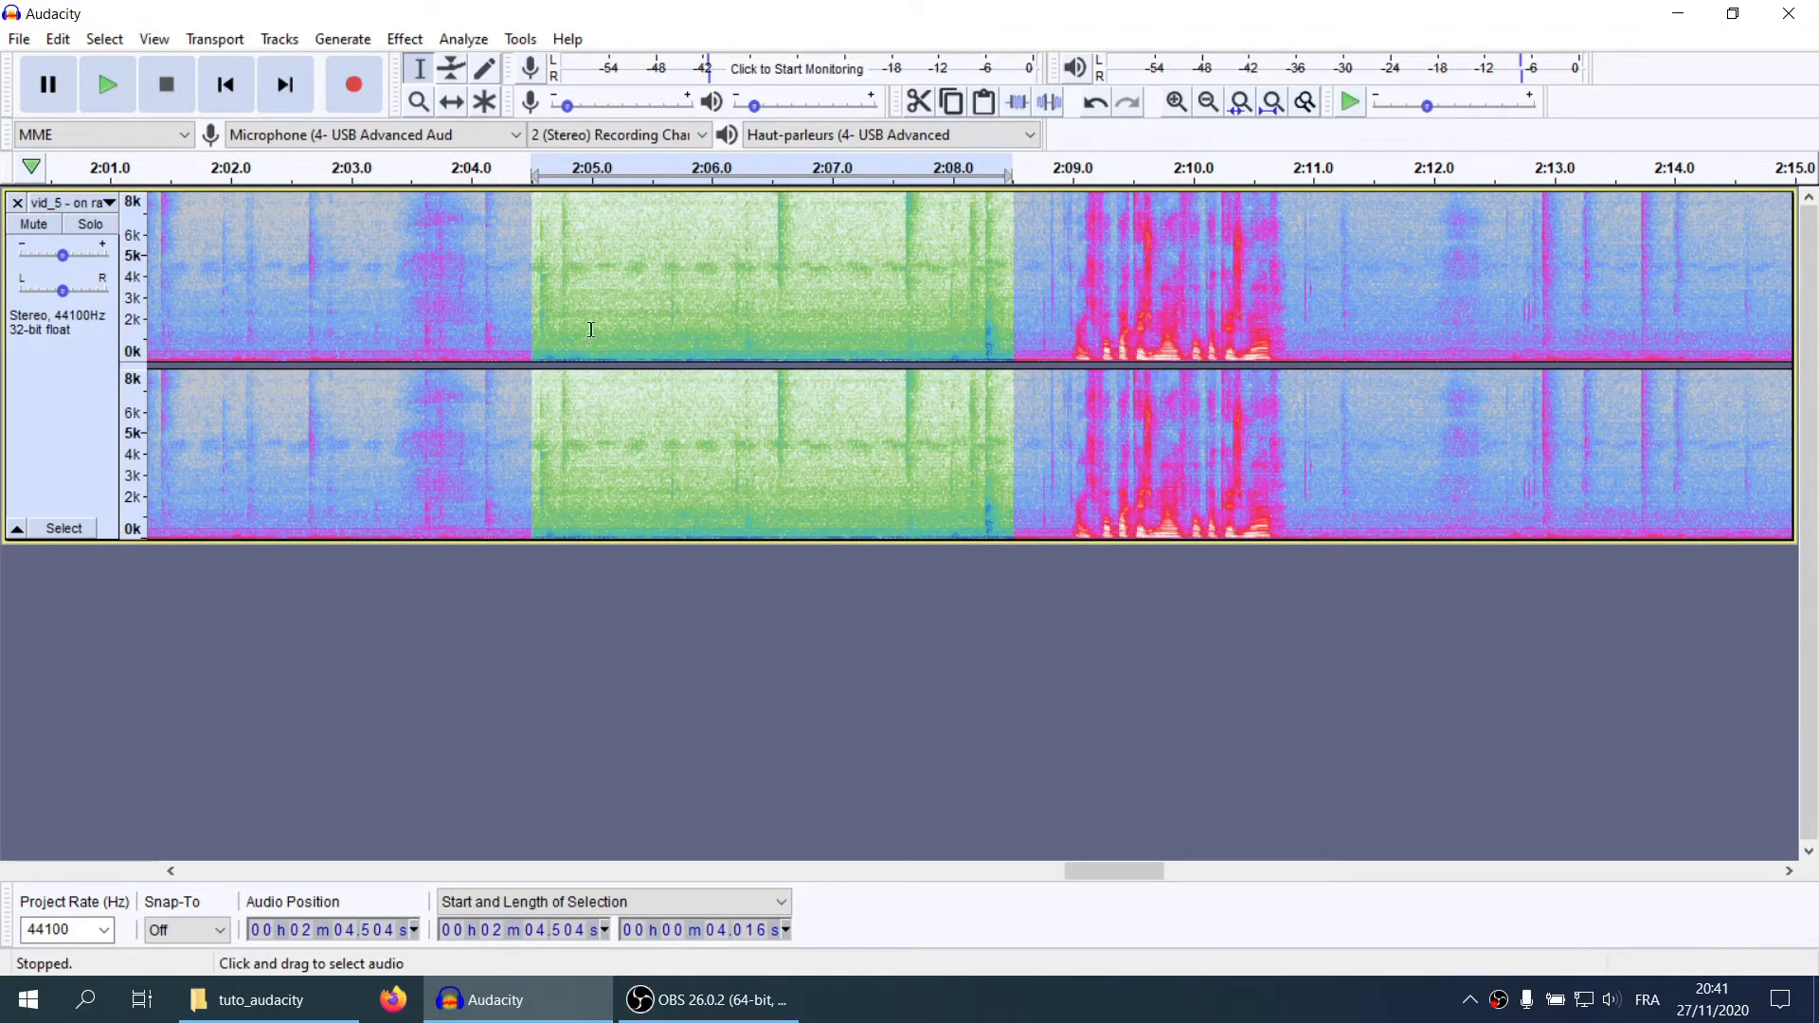
# Select about 2.13 s of noise from 2:12.64 in the spectrogram and return the track to Waveform (dB) view
pyautogui.hscroll(2, 663, 331)
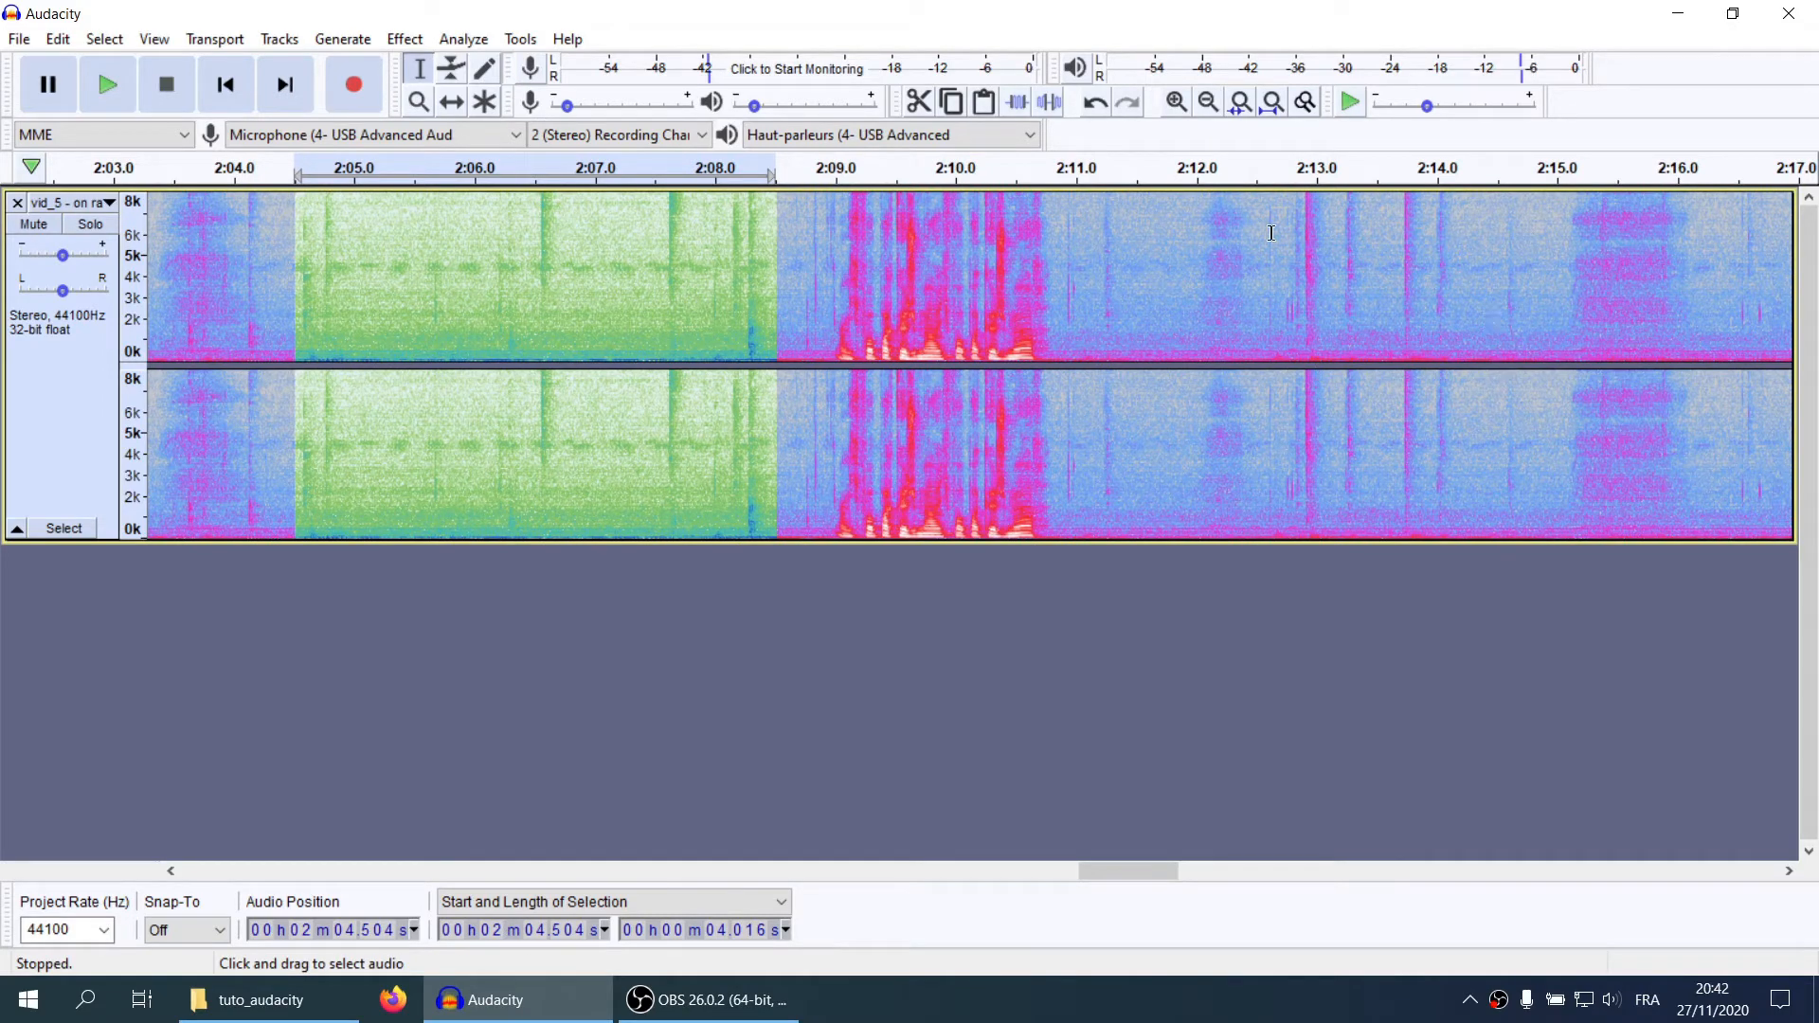
pyautogui.moveTo(1273, 232); pyautogui.dragTo(1528, 254)
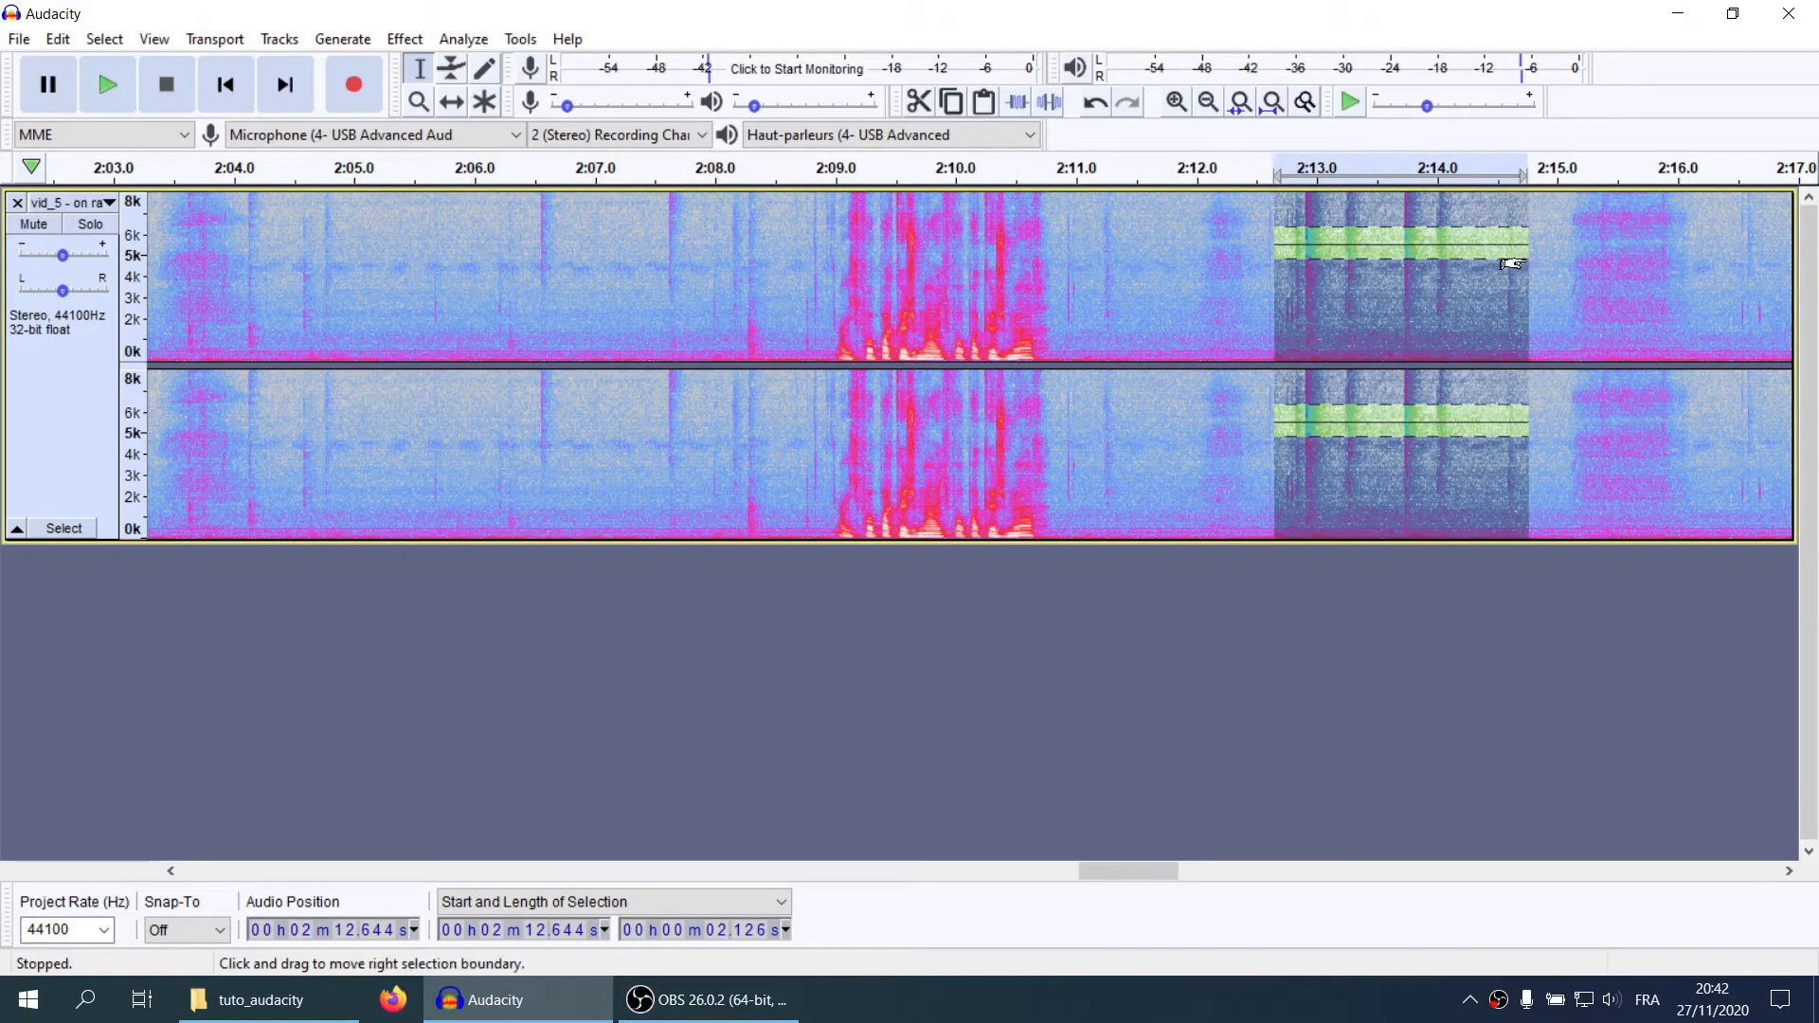
pyautogui.click(70, 207)
pyautogui.click(61, 403)
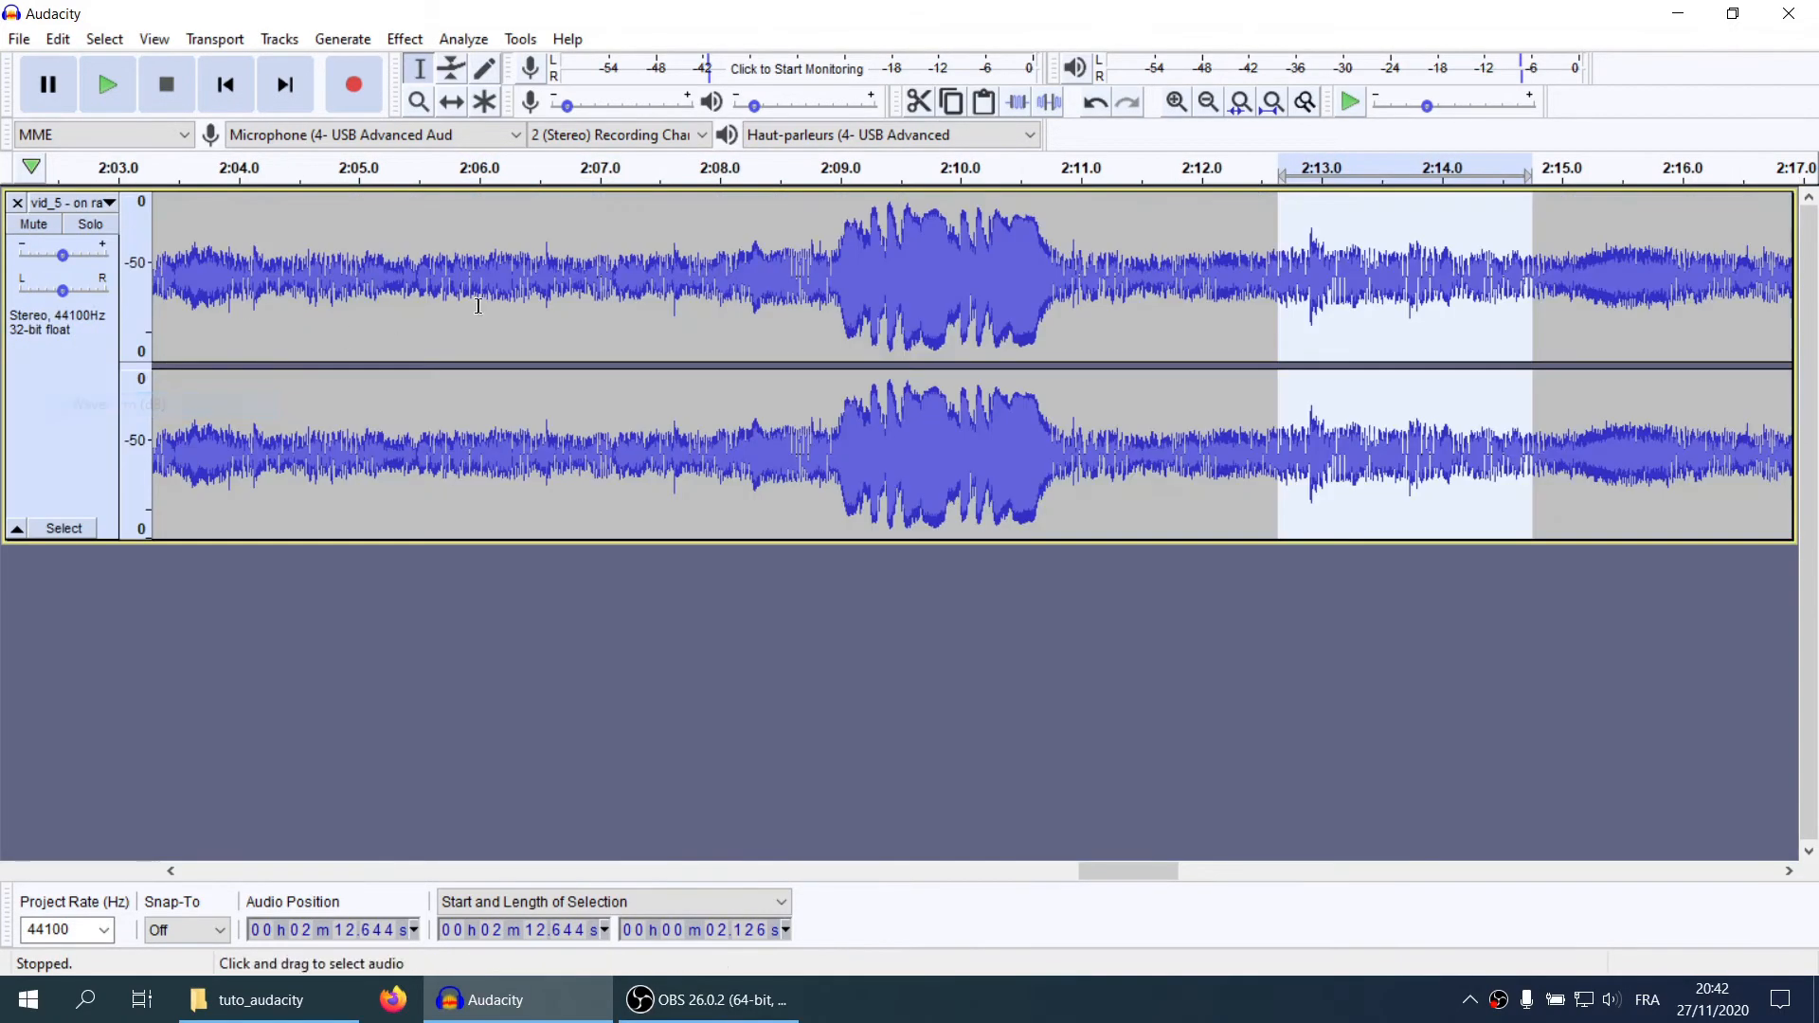
# Examine the selected noise around 2:13 against the surrounding noise and spoken passages
pyautogui.scroll(-1, 1199, 294)
pyautogui.hscroll(2, 1066, 301)
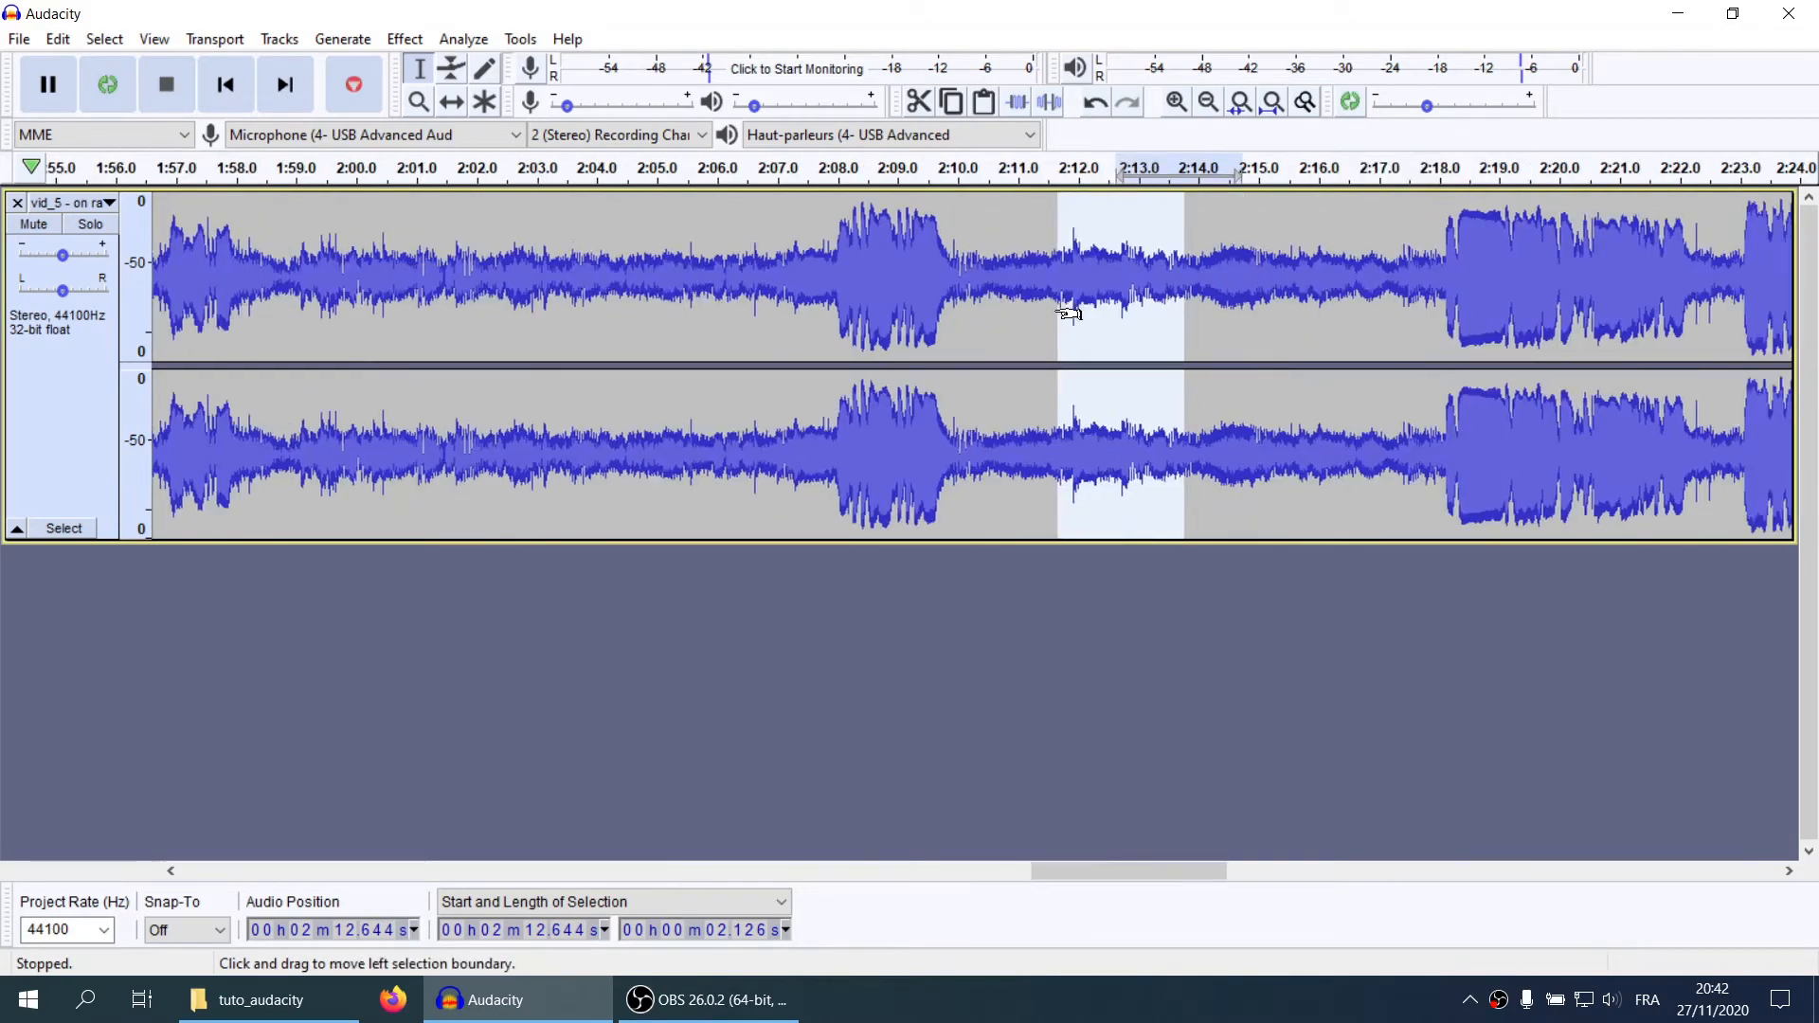
pyautogui.scroll(2, 1092, 296)
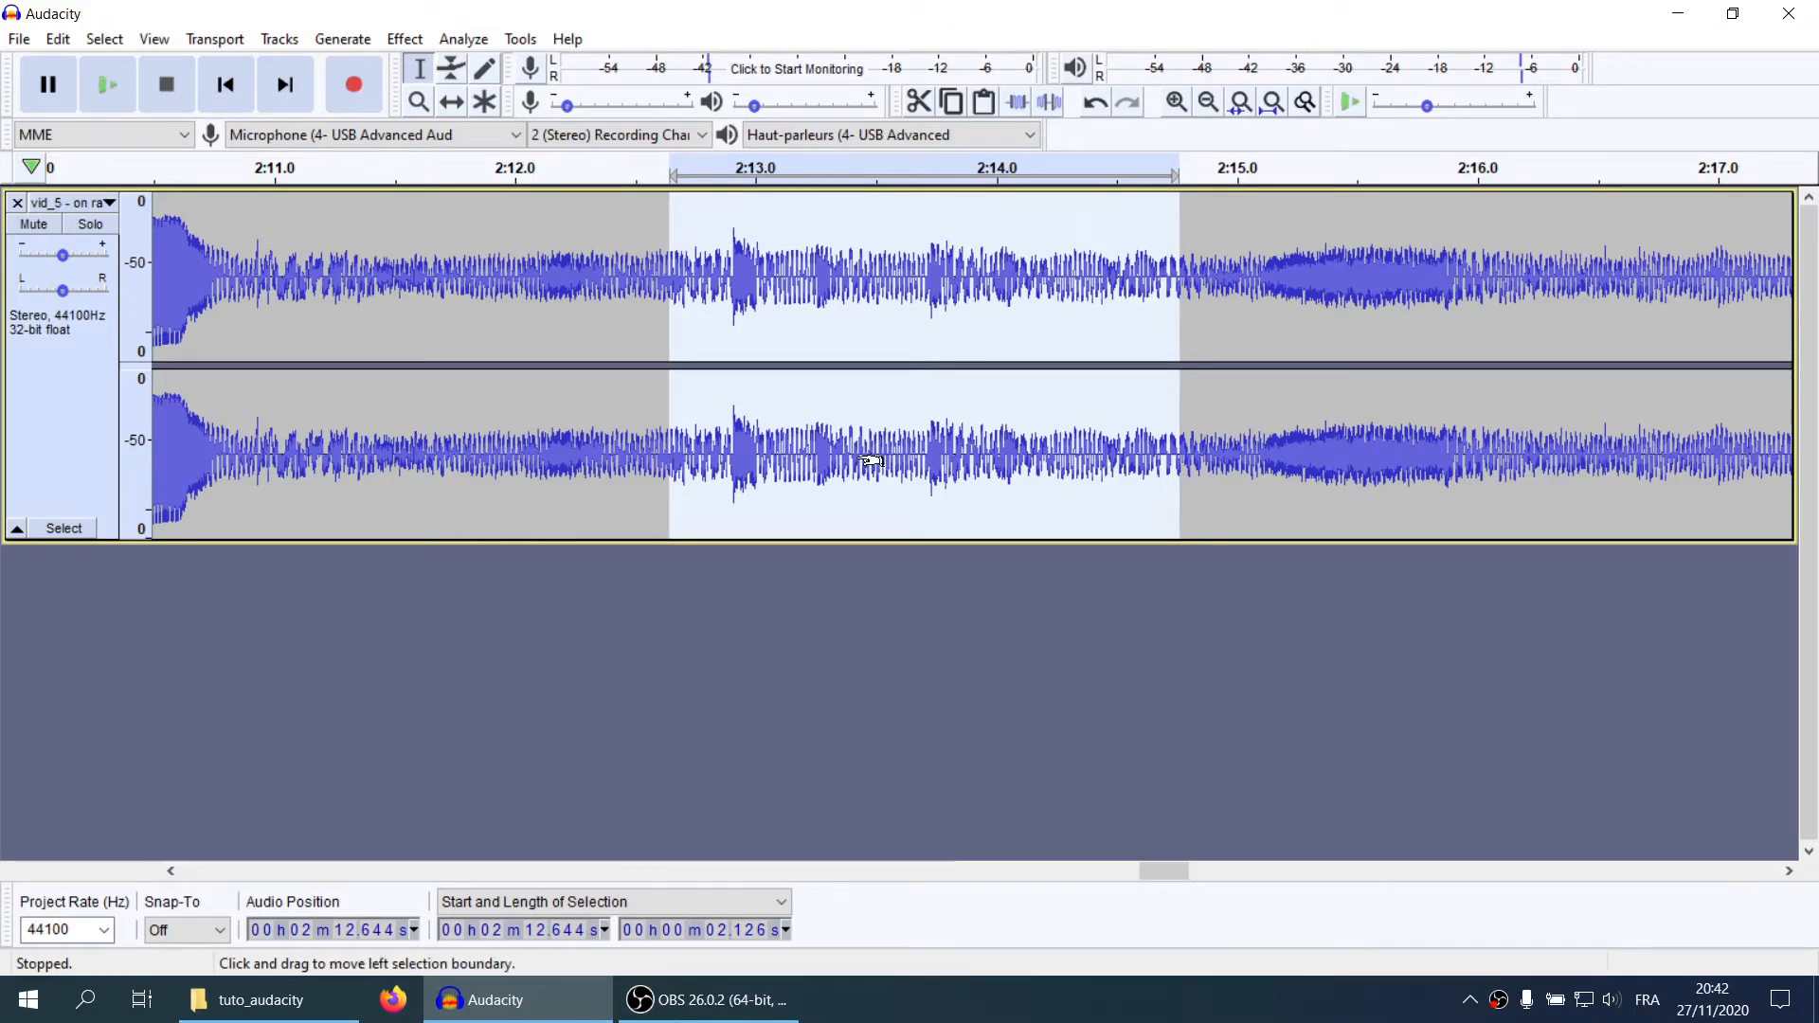
pyautogui.scroll(-1, 873, 459)
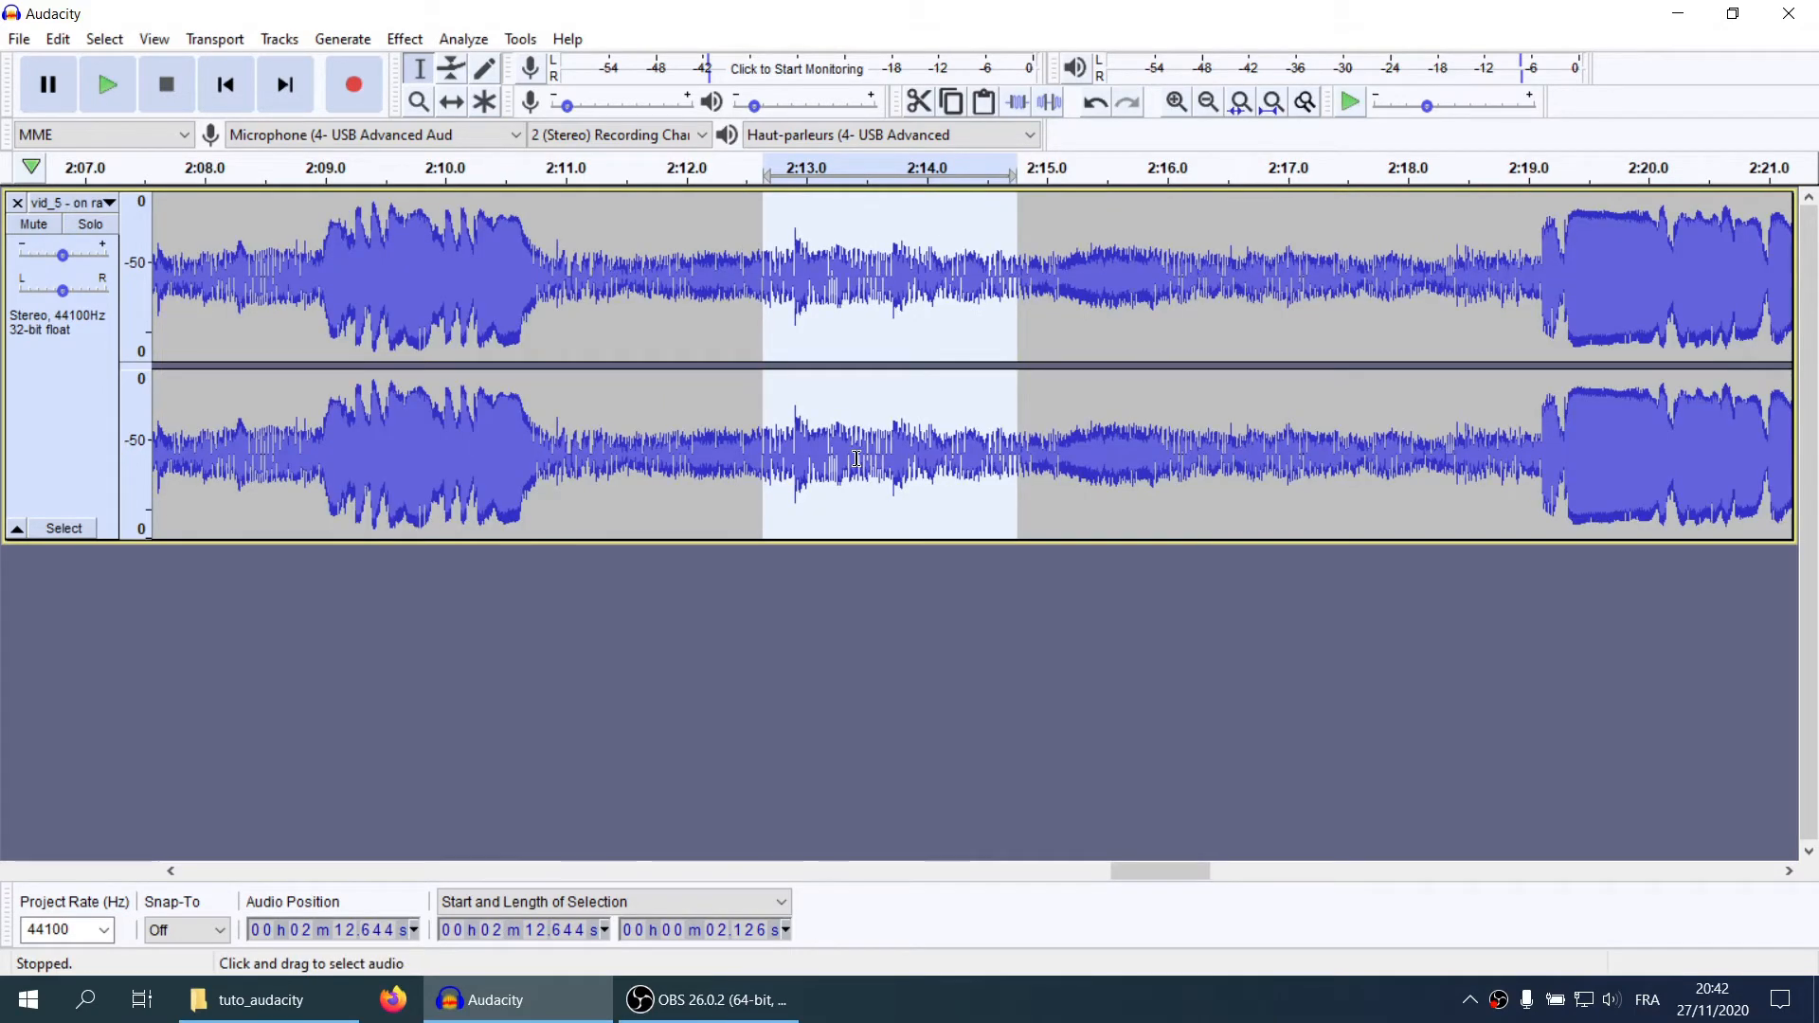
pyautogui.click(68, 204)
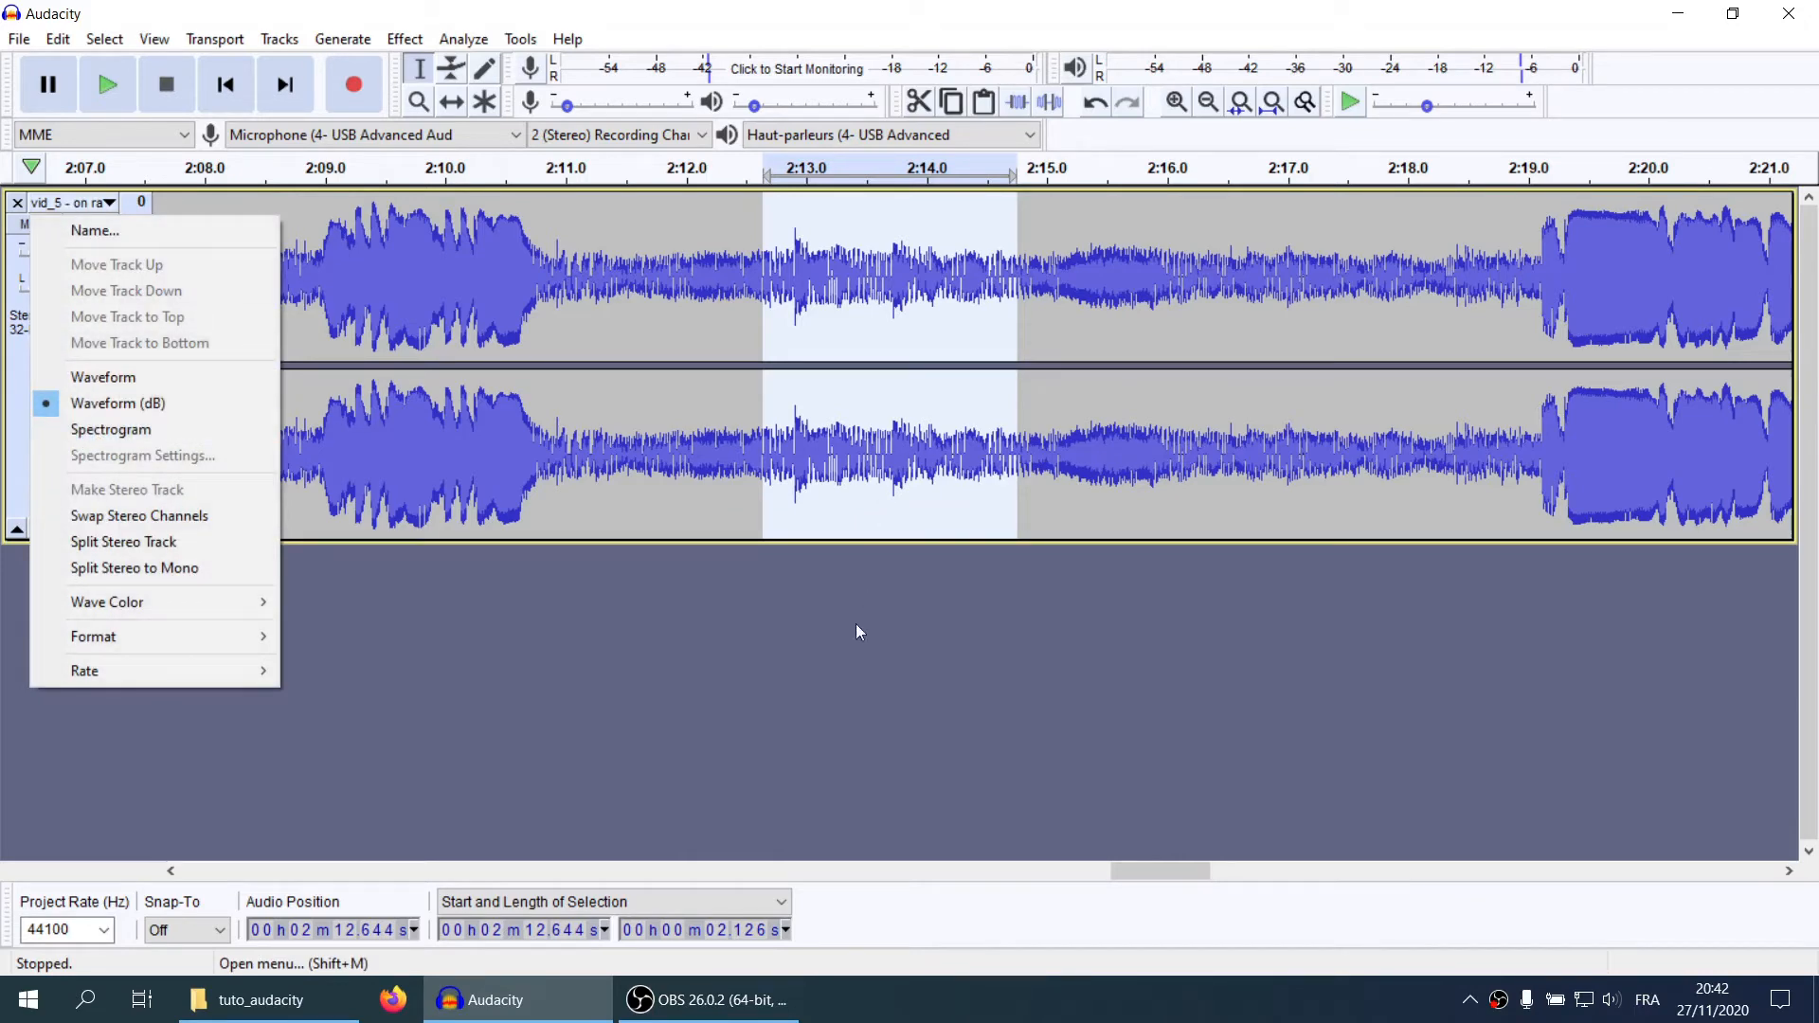
pyautogui.click(854, 699)
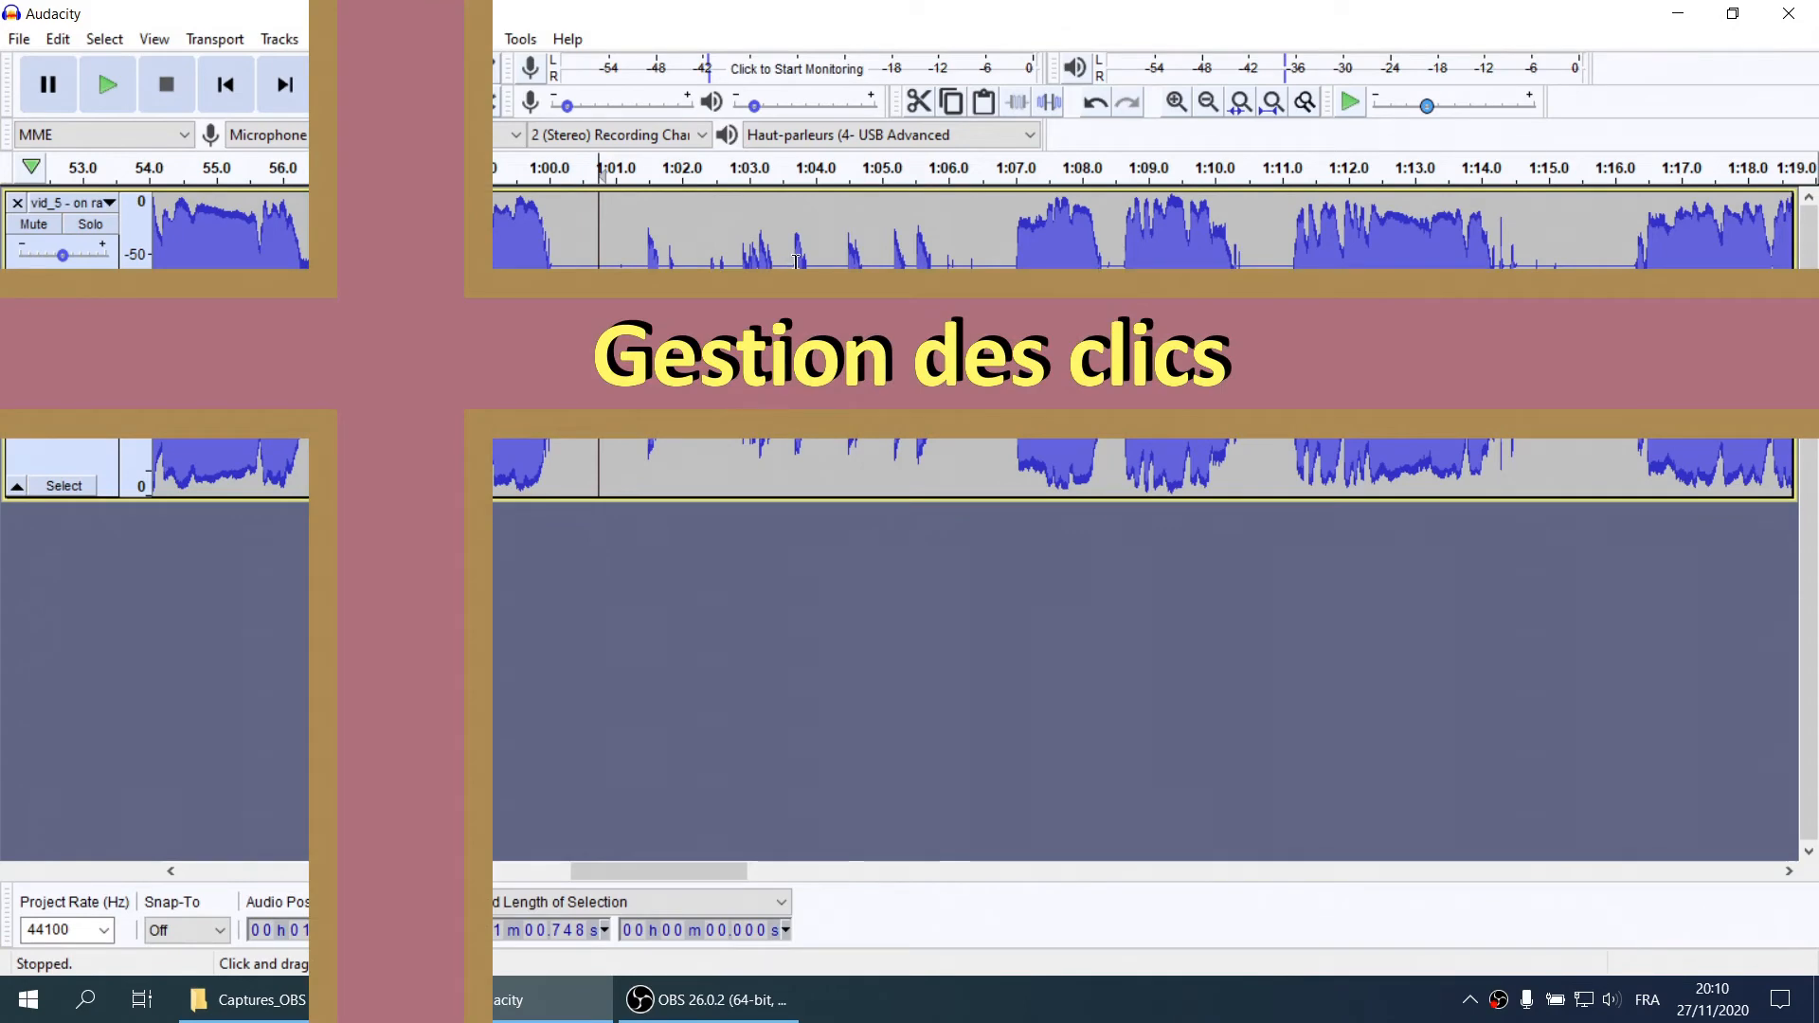
# Select about 5.94 s of clicks from 1:00.75 and replace the selection with generated silence of the same duration
pyautogui.keyDown('shift'); pyautogui.click(993, 246); pyautogui.keyUp('shift')
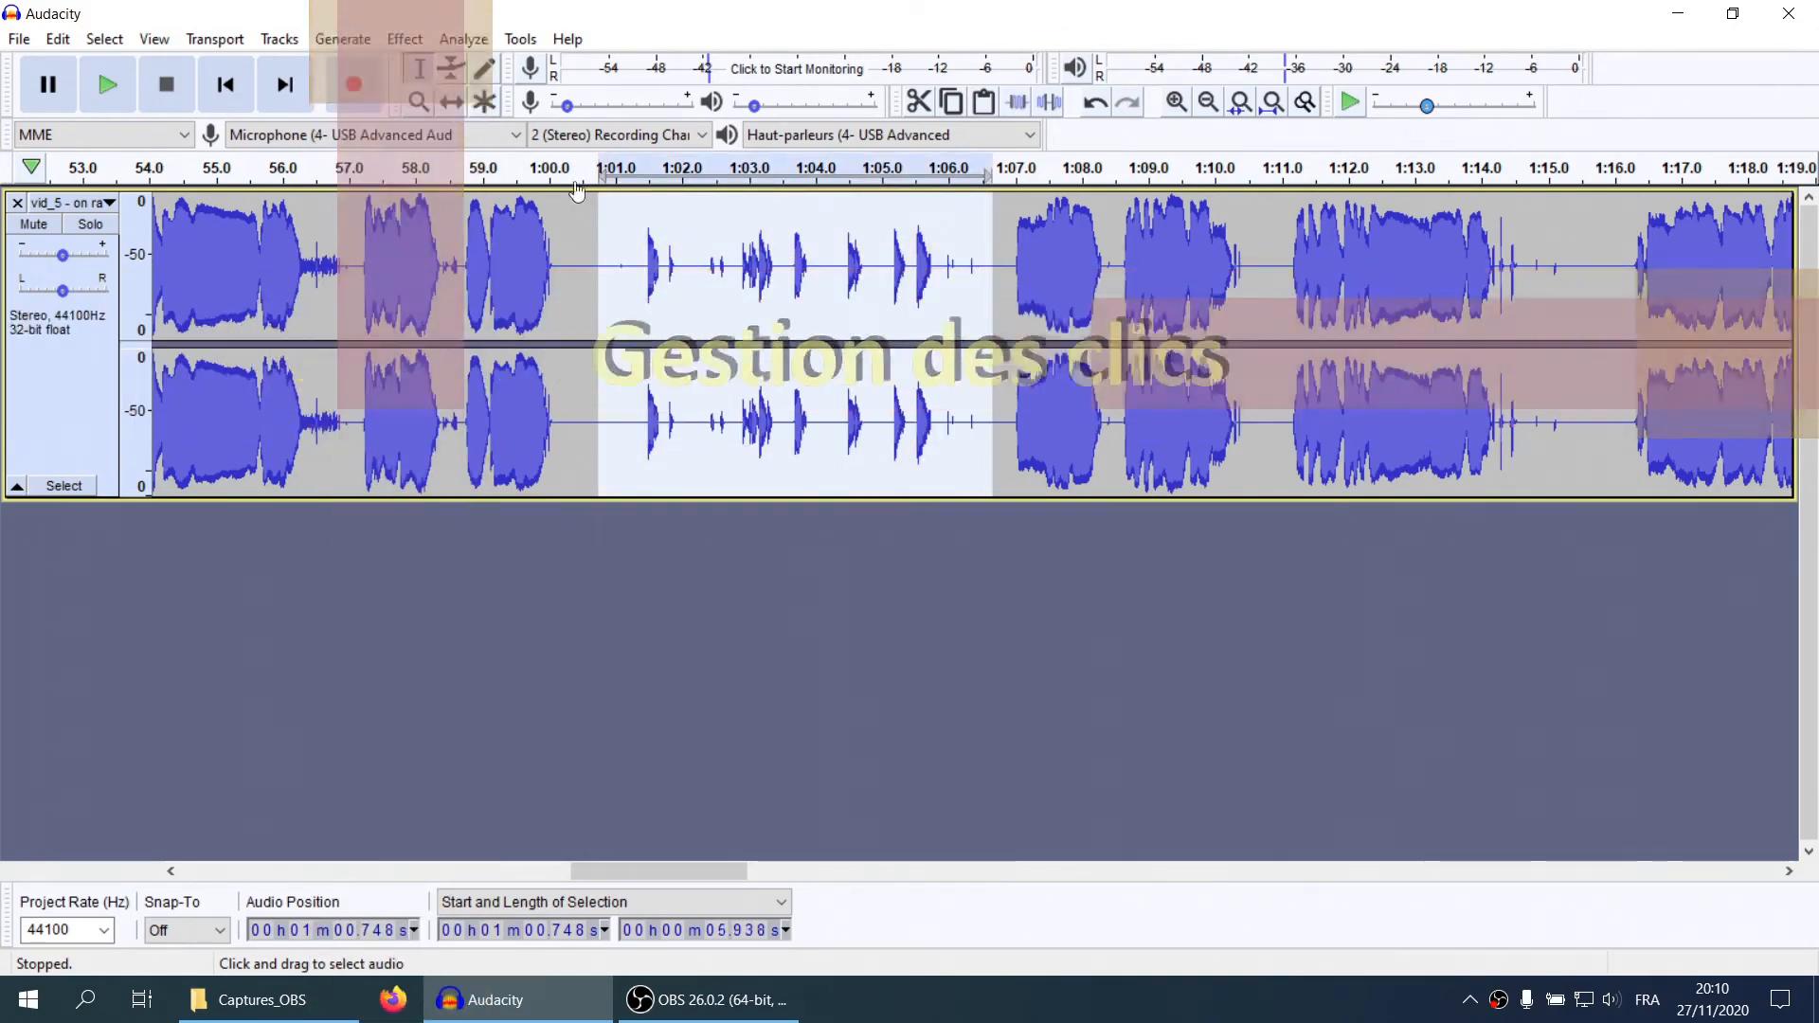
pyautogui.click(331, 40)
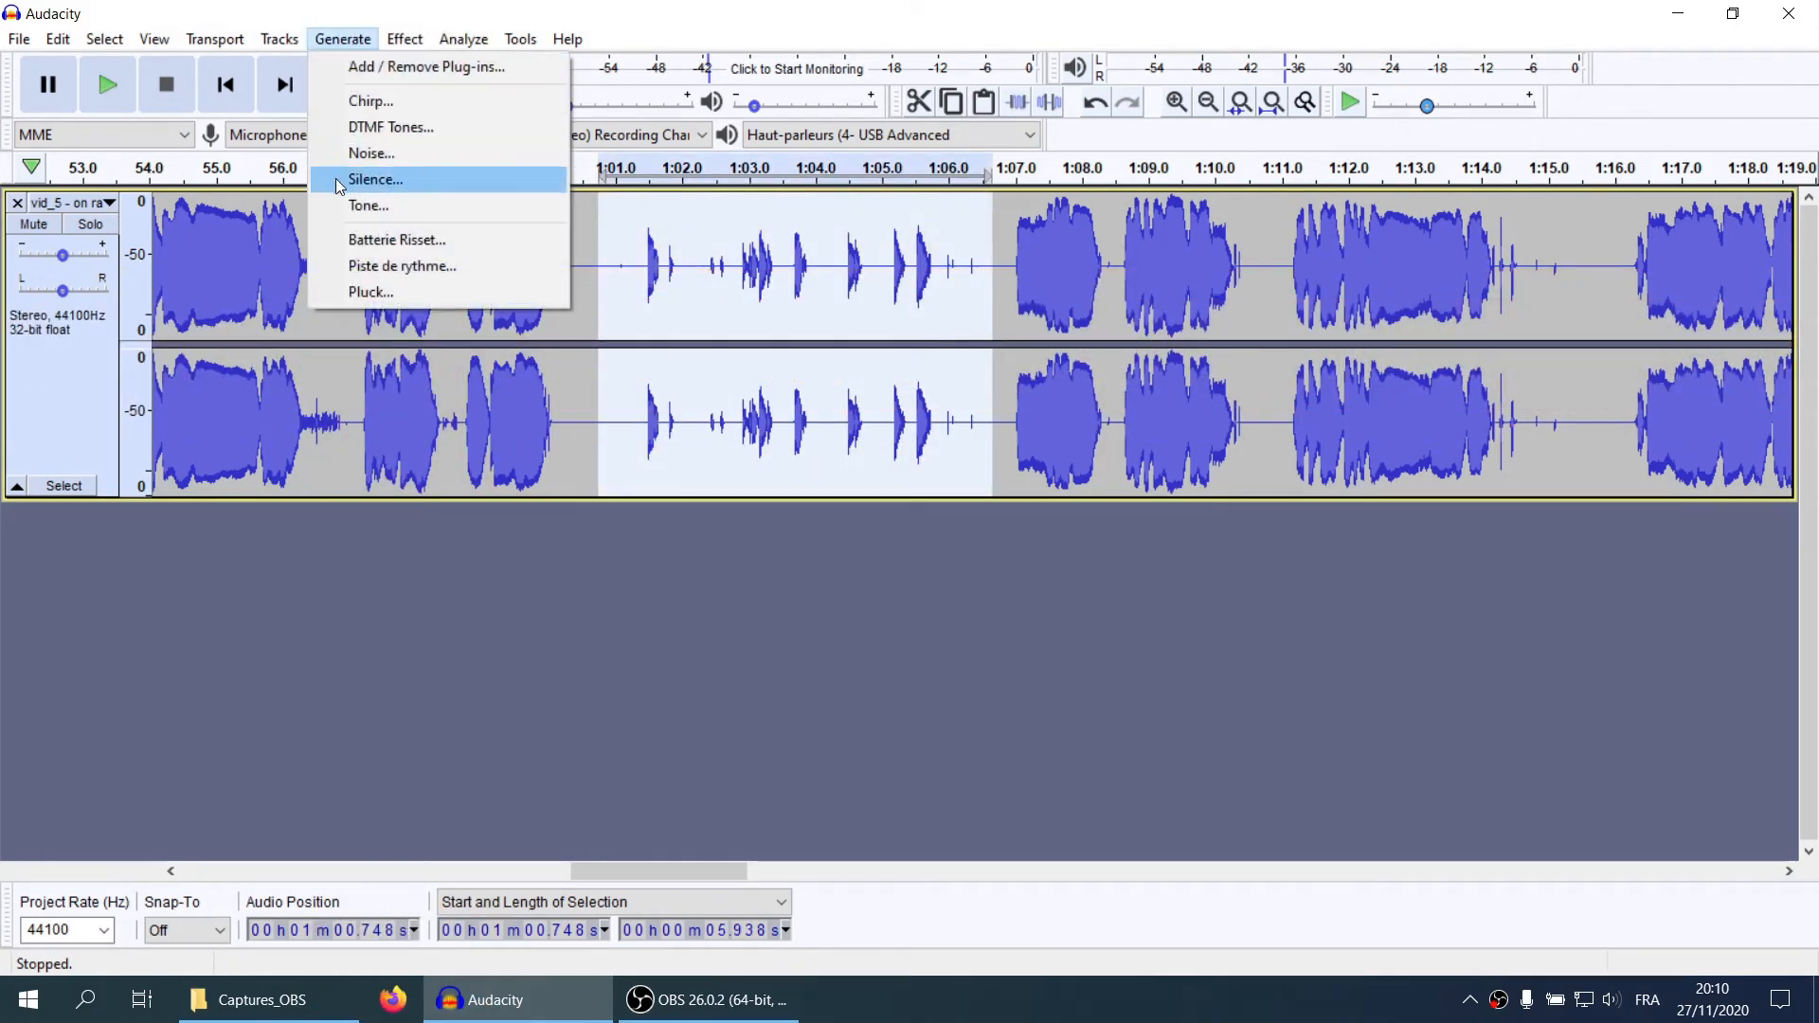
pyautogui.click(436, 186)
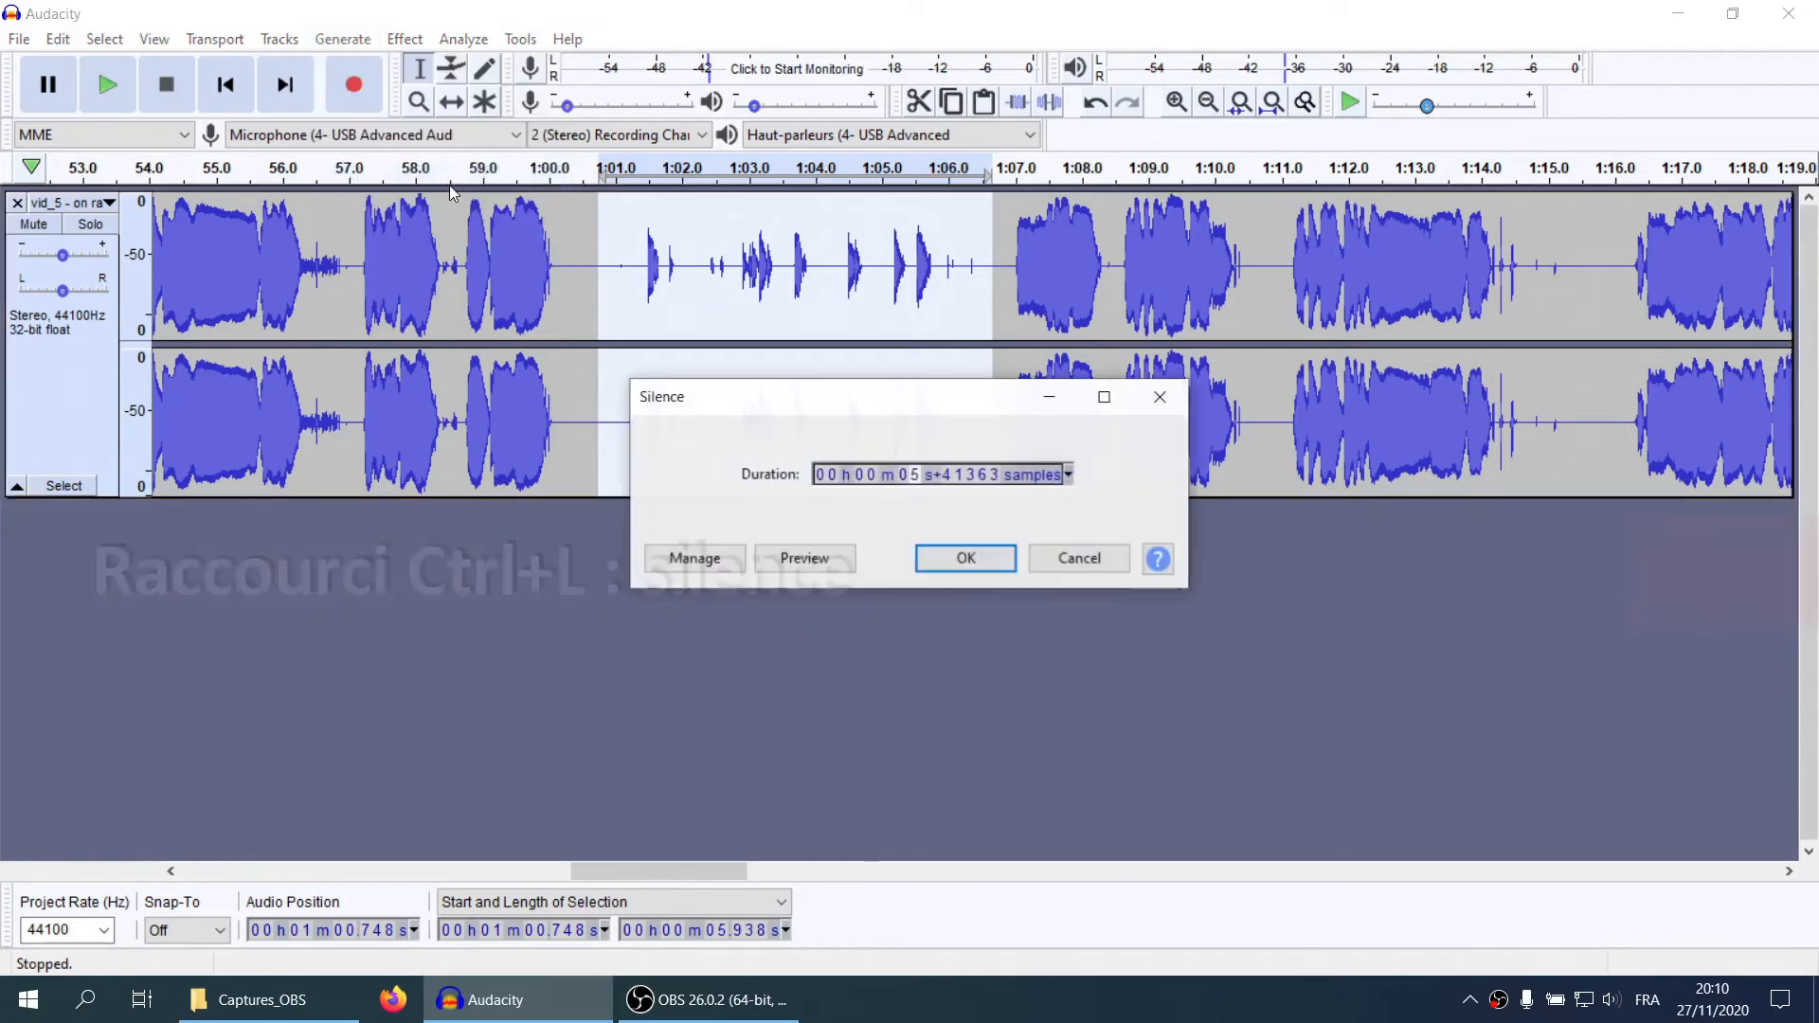
pyautogui.click(967, 558)
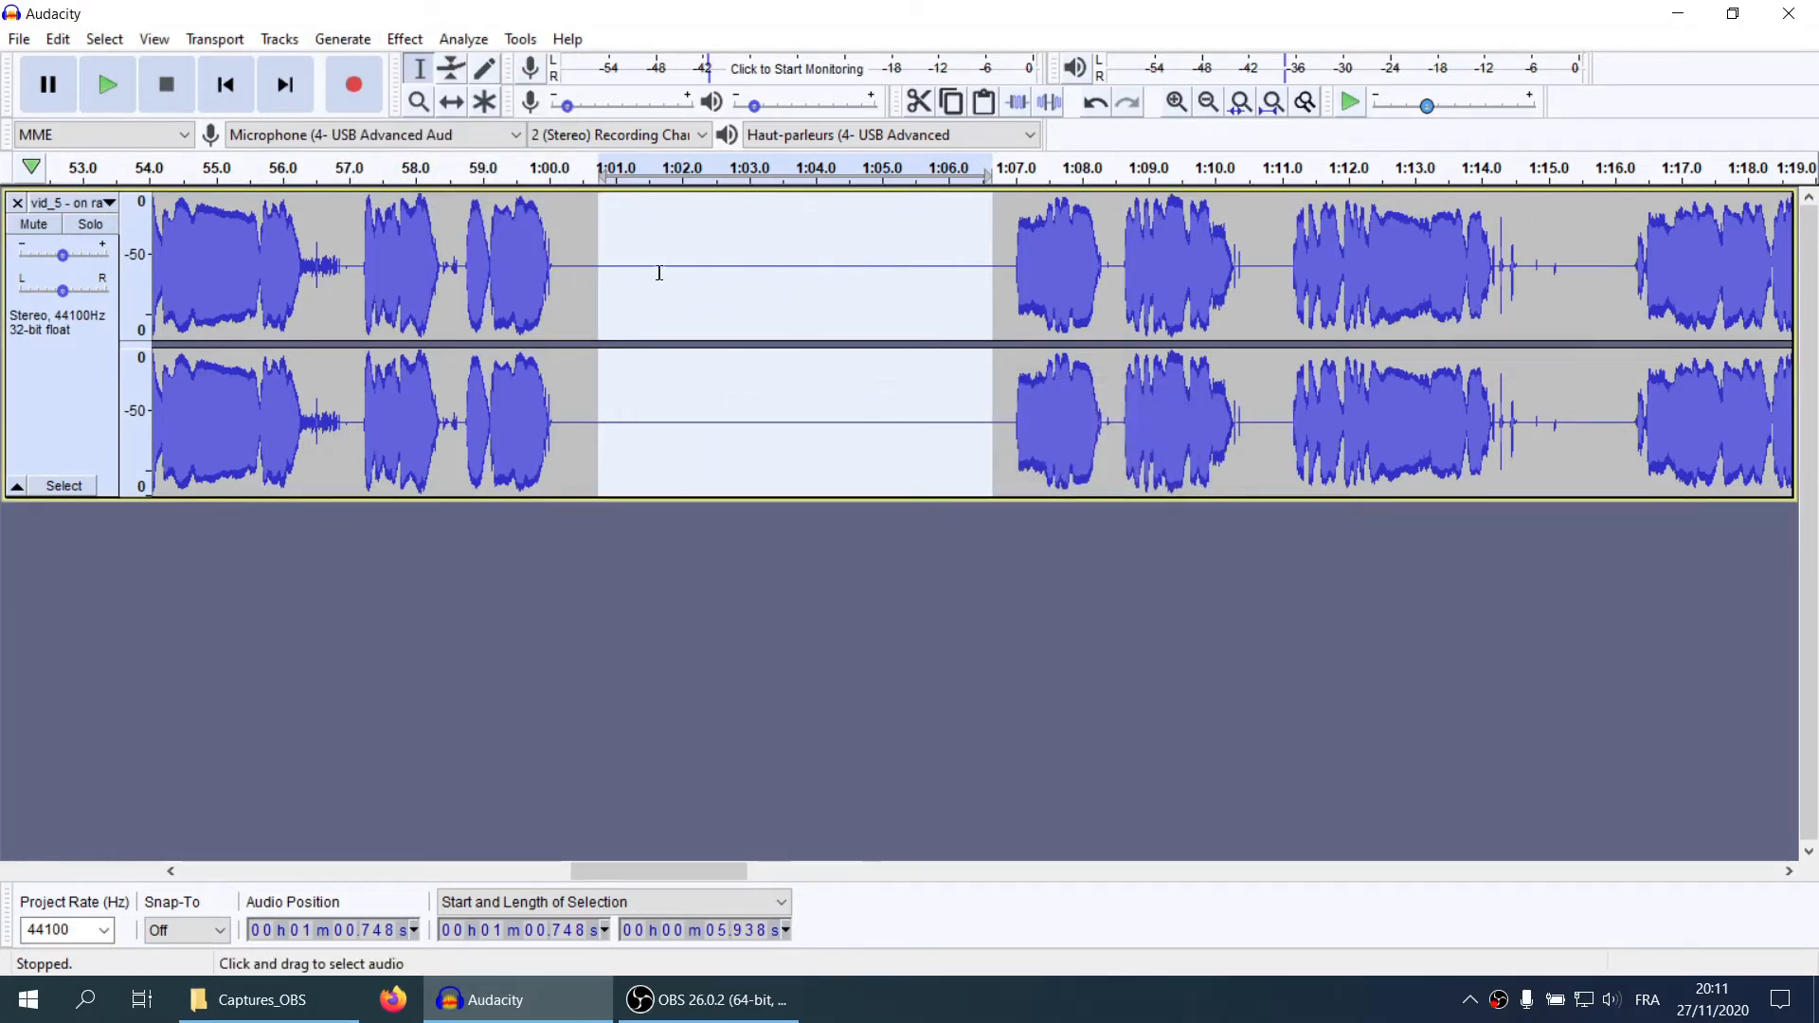
# Undo the silence generated over the selected clicks
pyautogui.hotkey('ctrl', 'z')
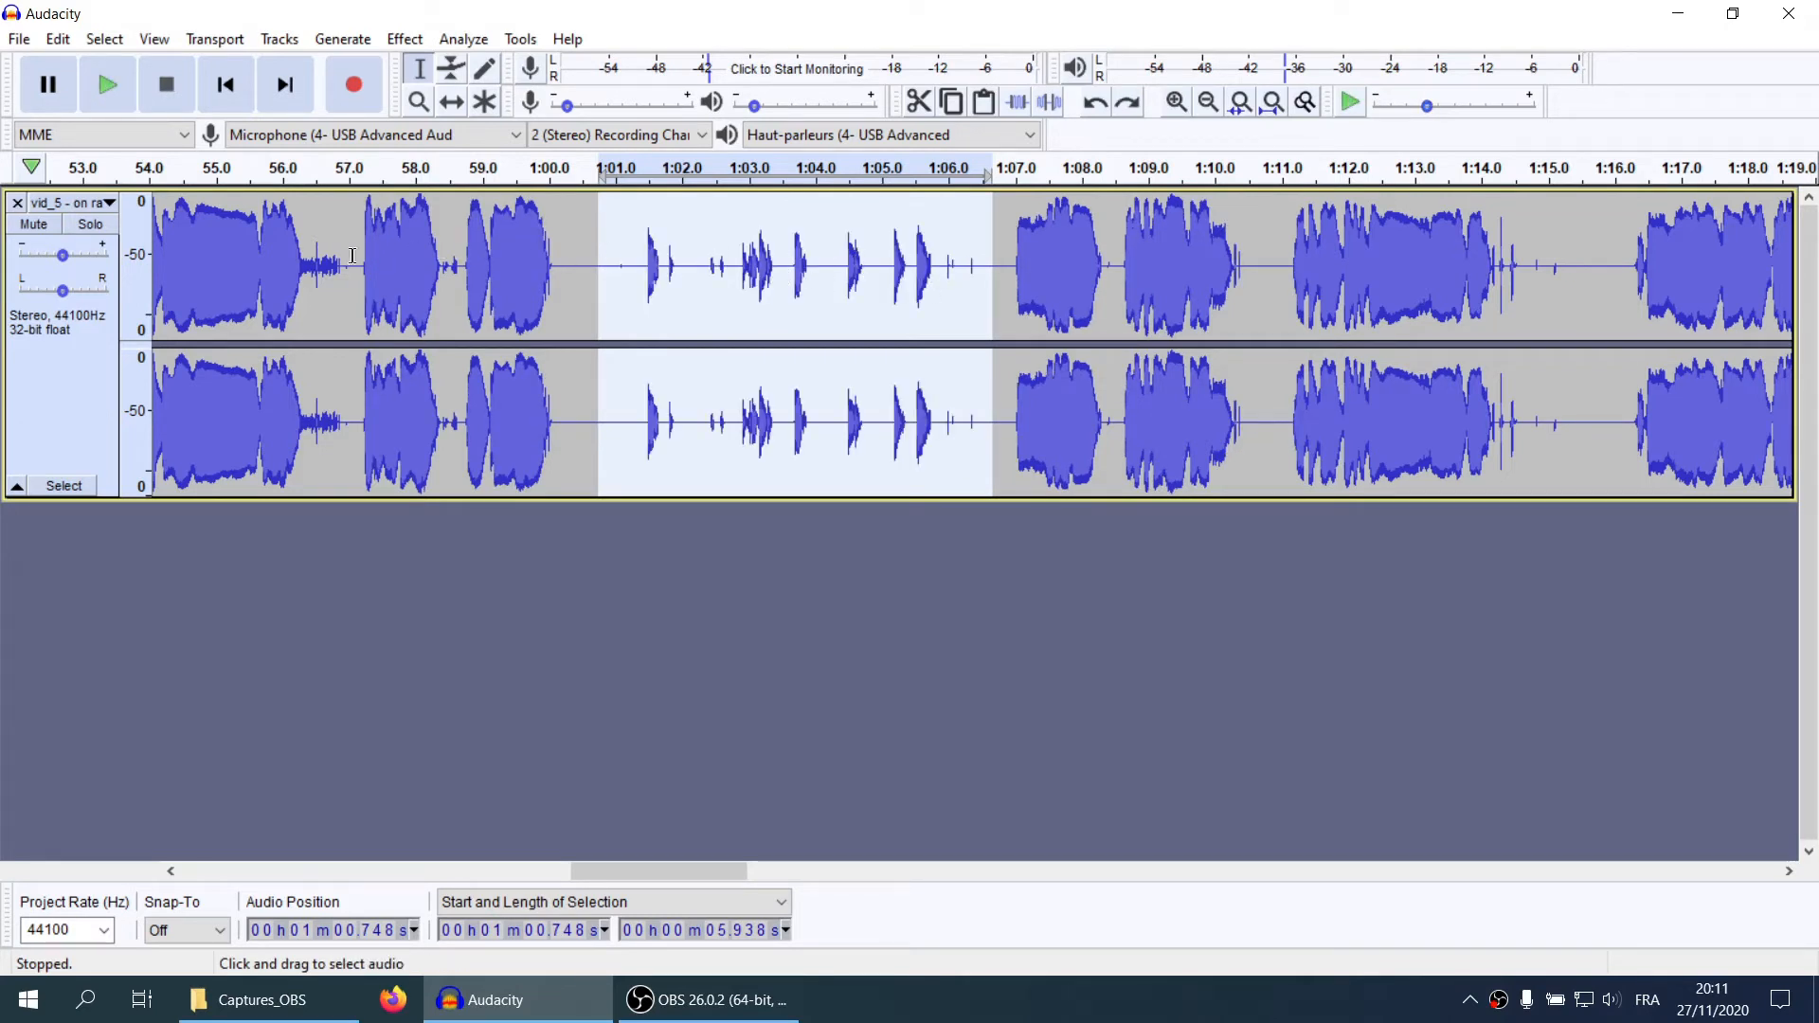
pyautogui.keyDown('ctrl'); pyautogui.scroll(1, 1027, 251); pyautogui.keyUp('ctrl')
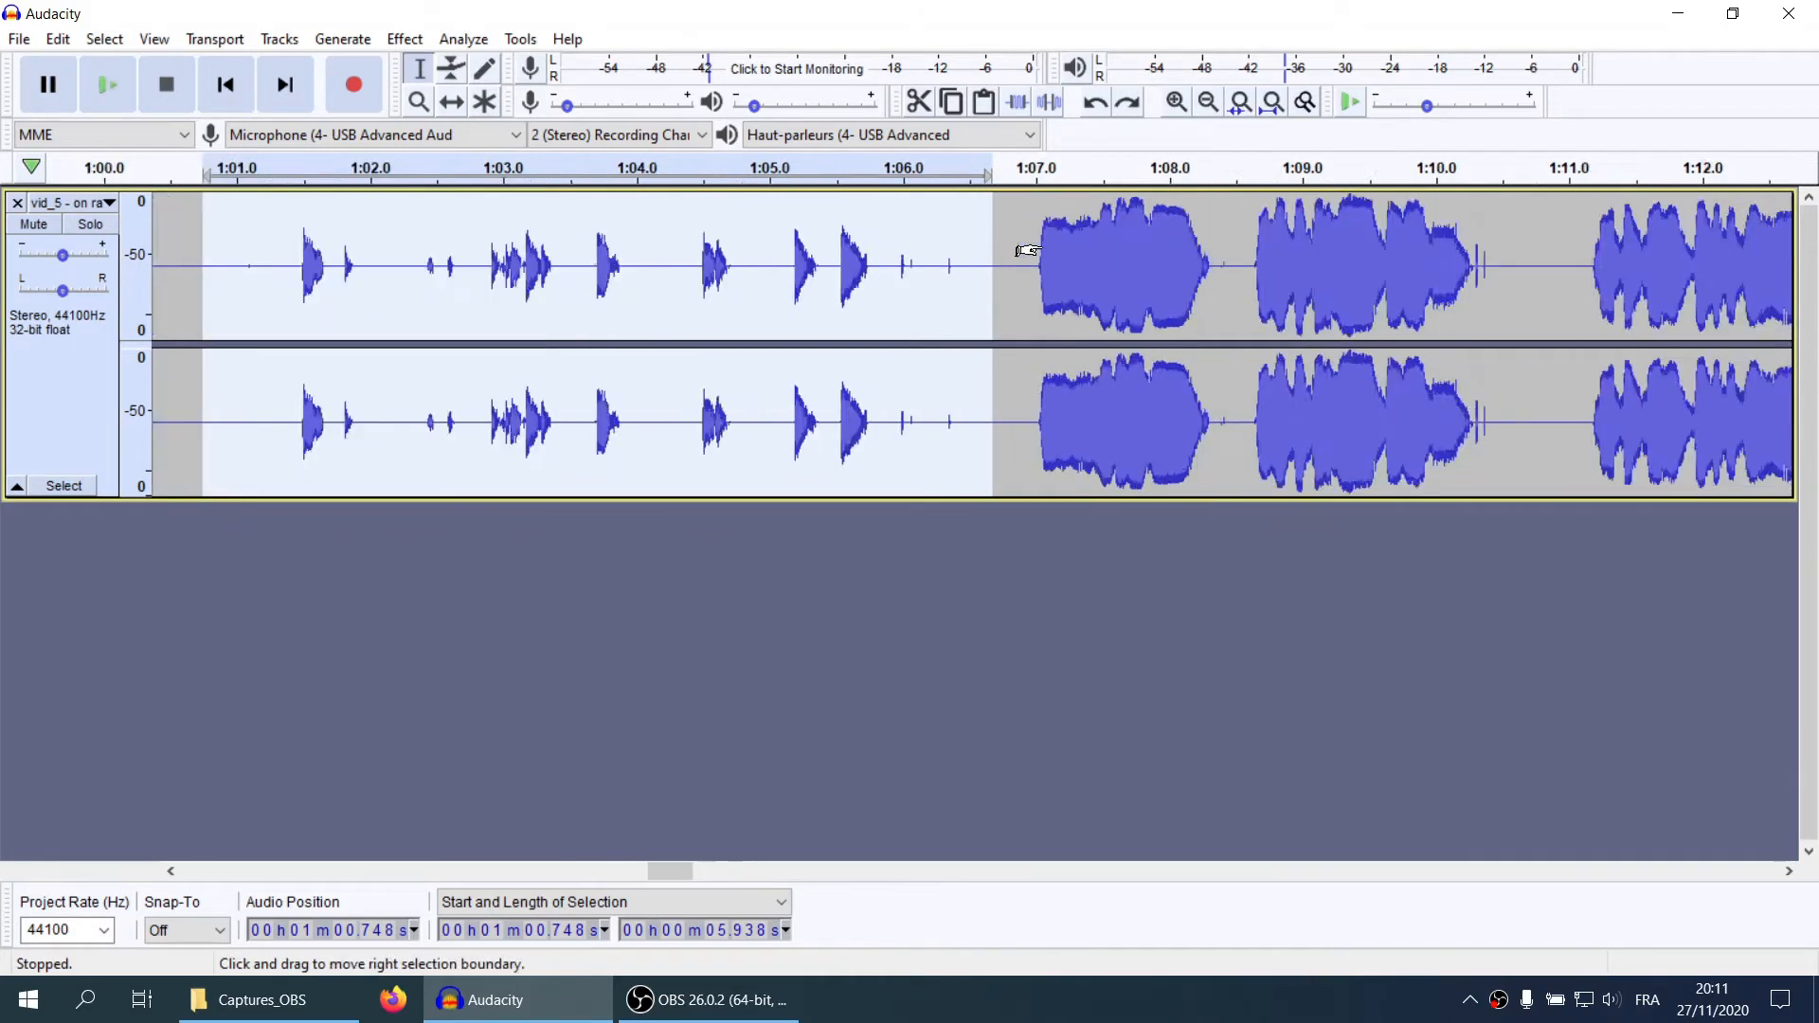
pyautogui.keyDown('ctrl'); pyautogui.scroll(1, 1027, 251); pyautogui.keyUp('ctrl')
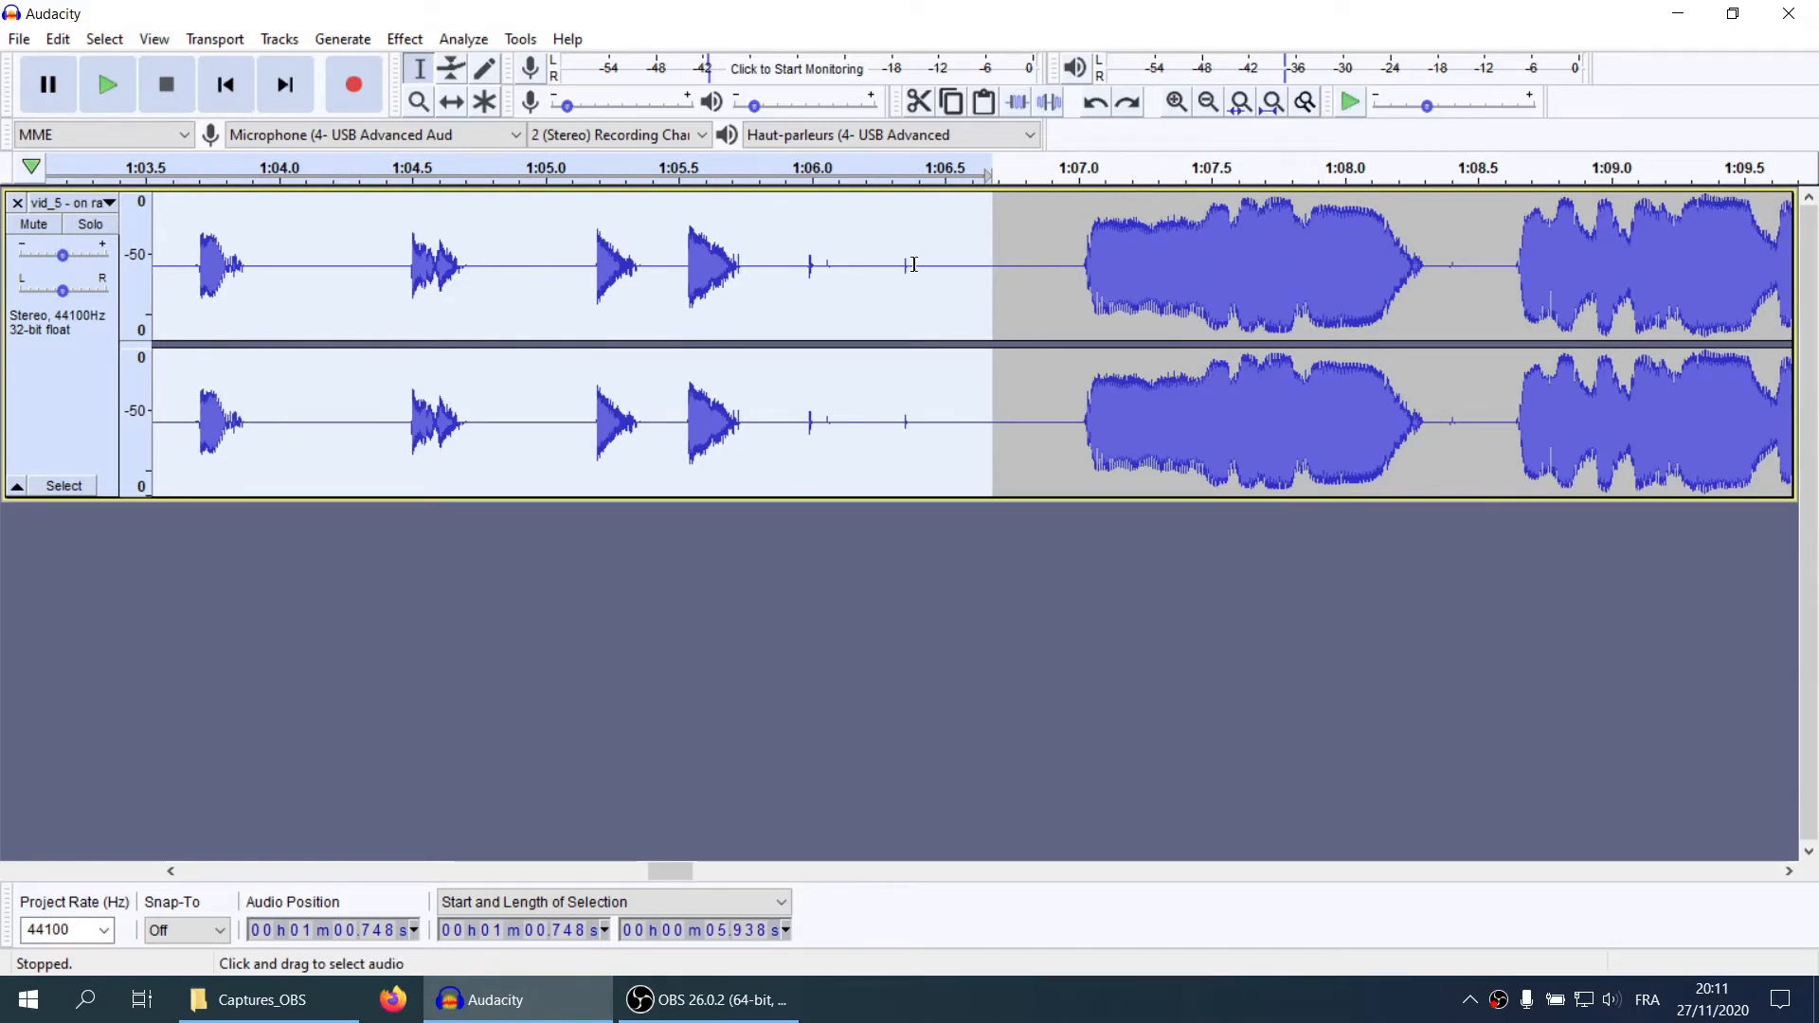
# Select about 0.28 s around the click starting at 1:05.504 and play it back
pyautogui.moveTo(1122, 263); pyautogui.dragTo(1204, 264)
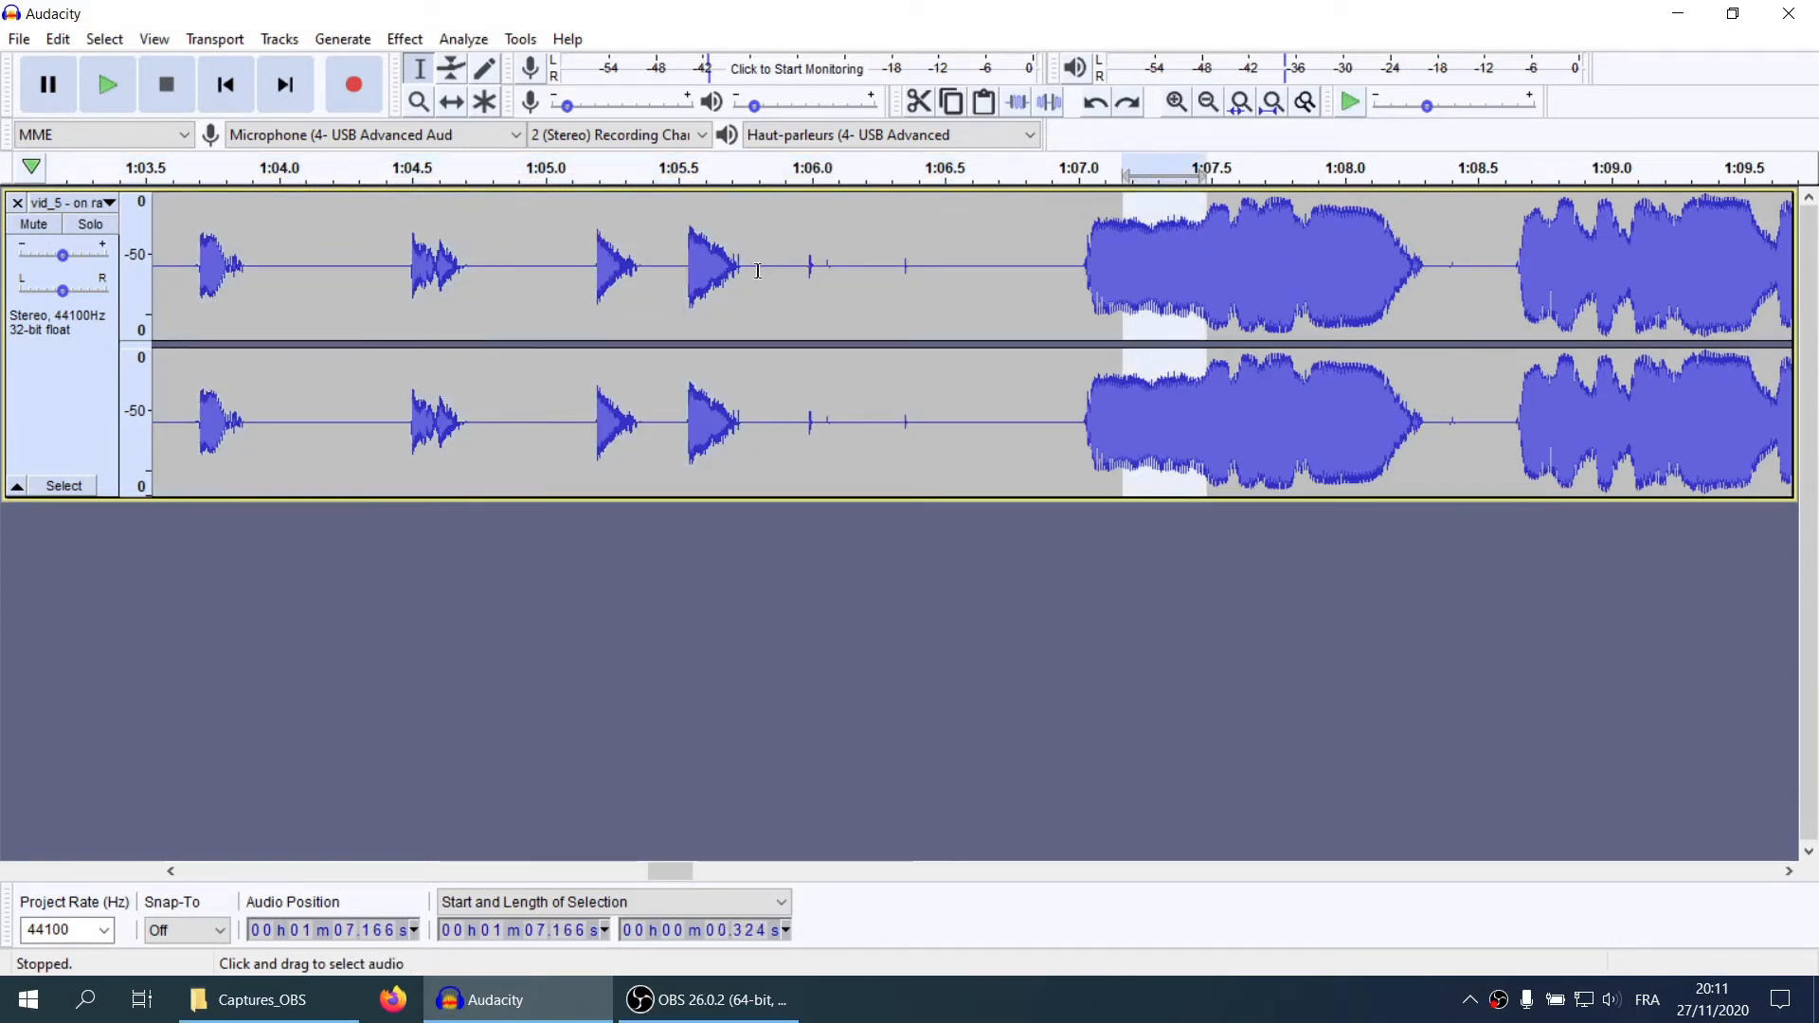
pyautogui.hscroll(-3, 840, 310)
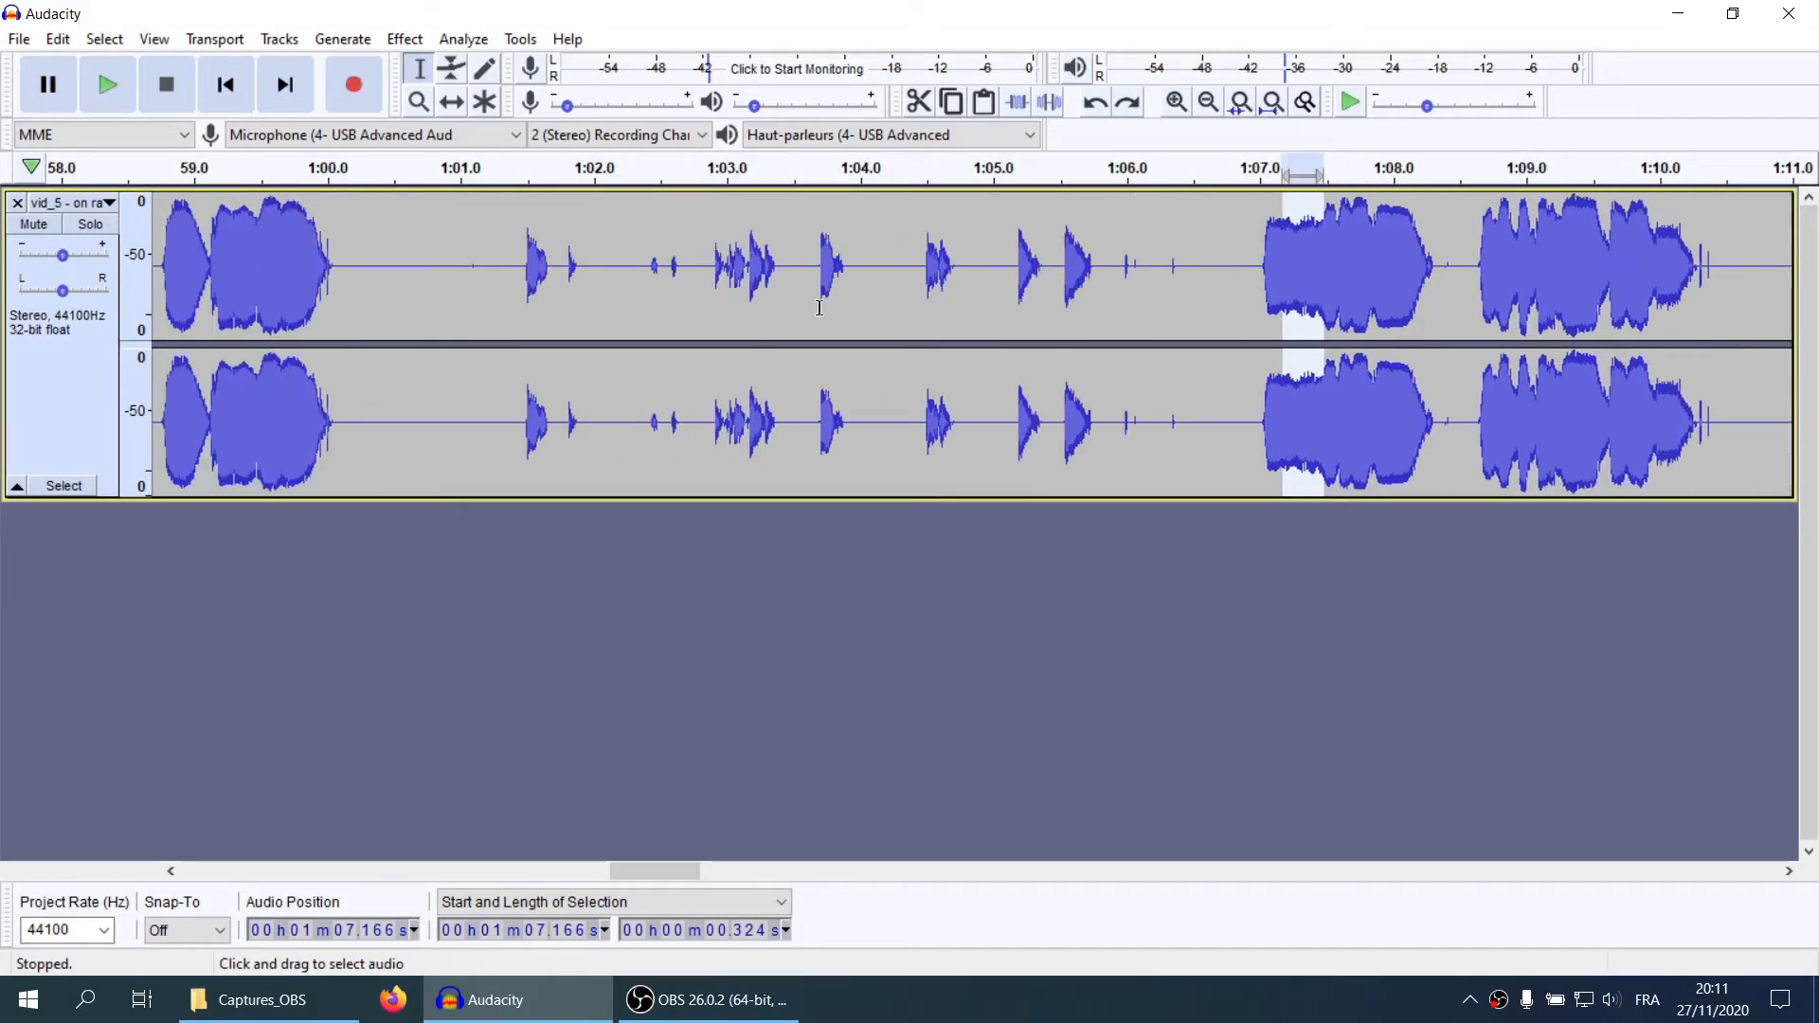
pyautogui.click(1060, 258)
pyautogui.hotkey('ctrl', '1')
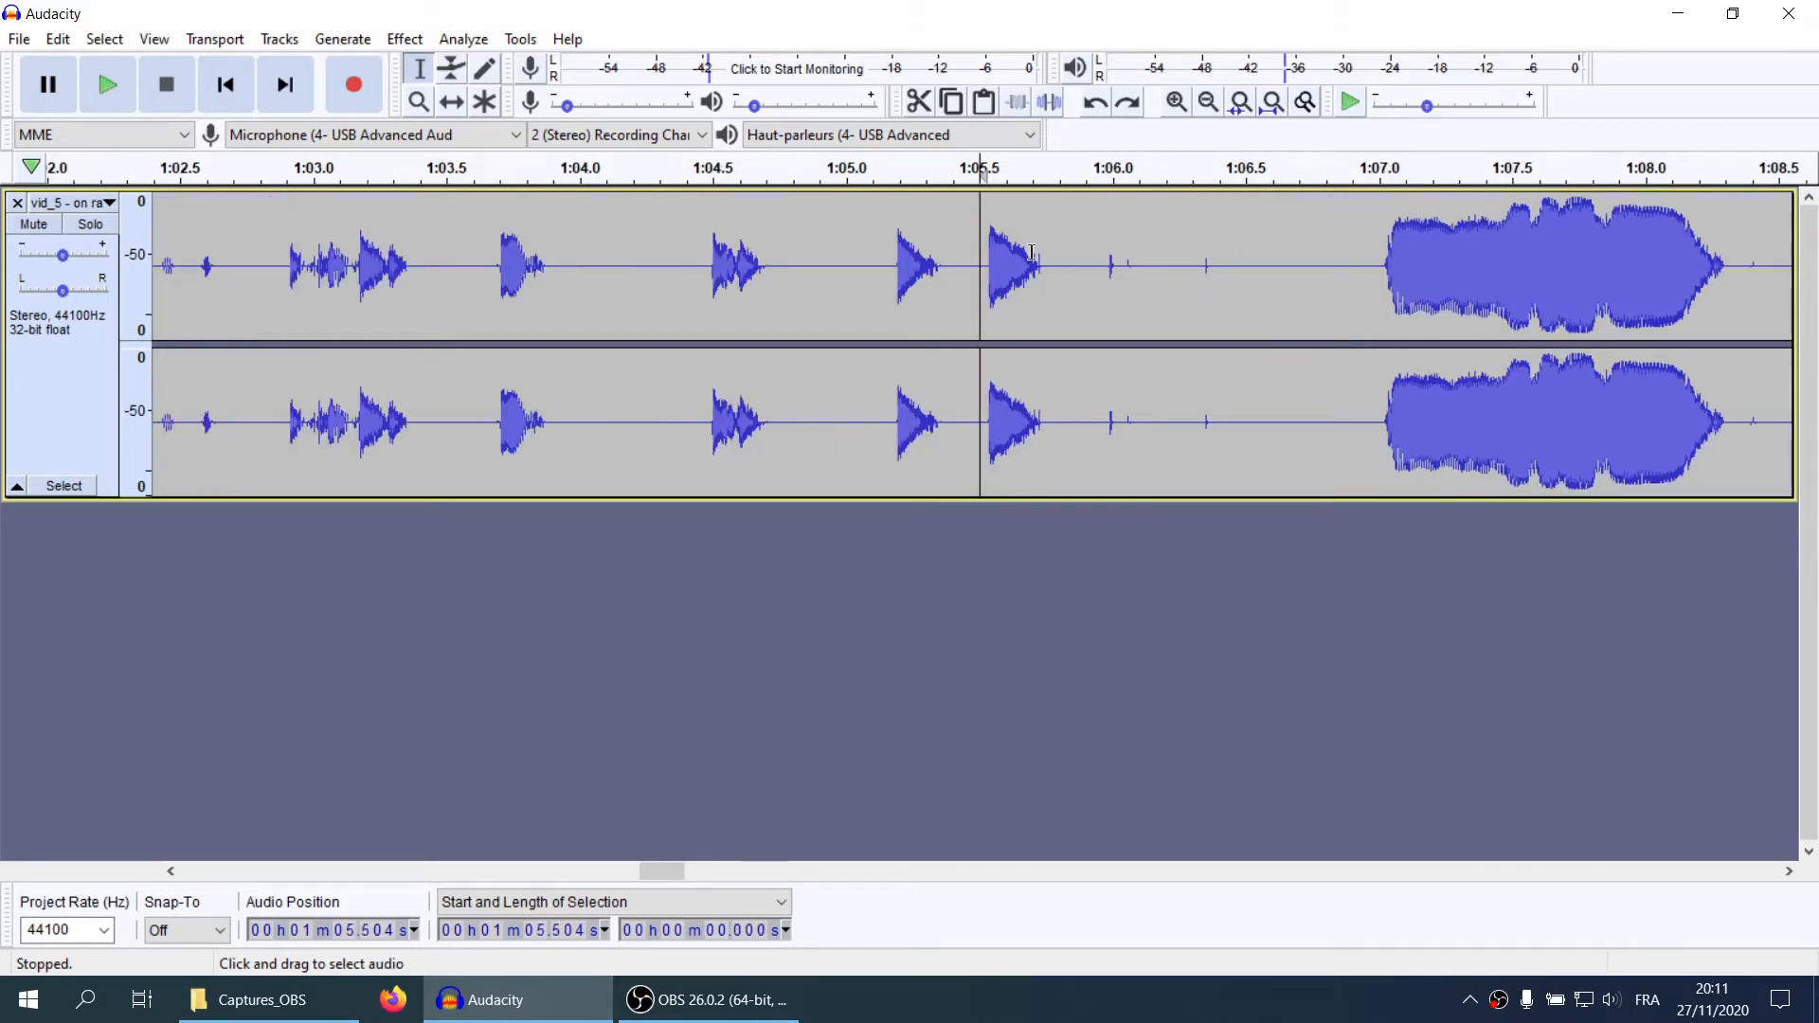
pyautogui.moveTo(1032, 248); pyautogui.dragTo(1051, 313)
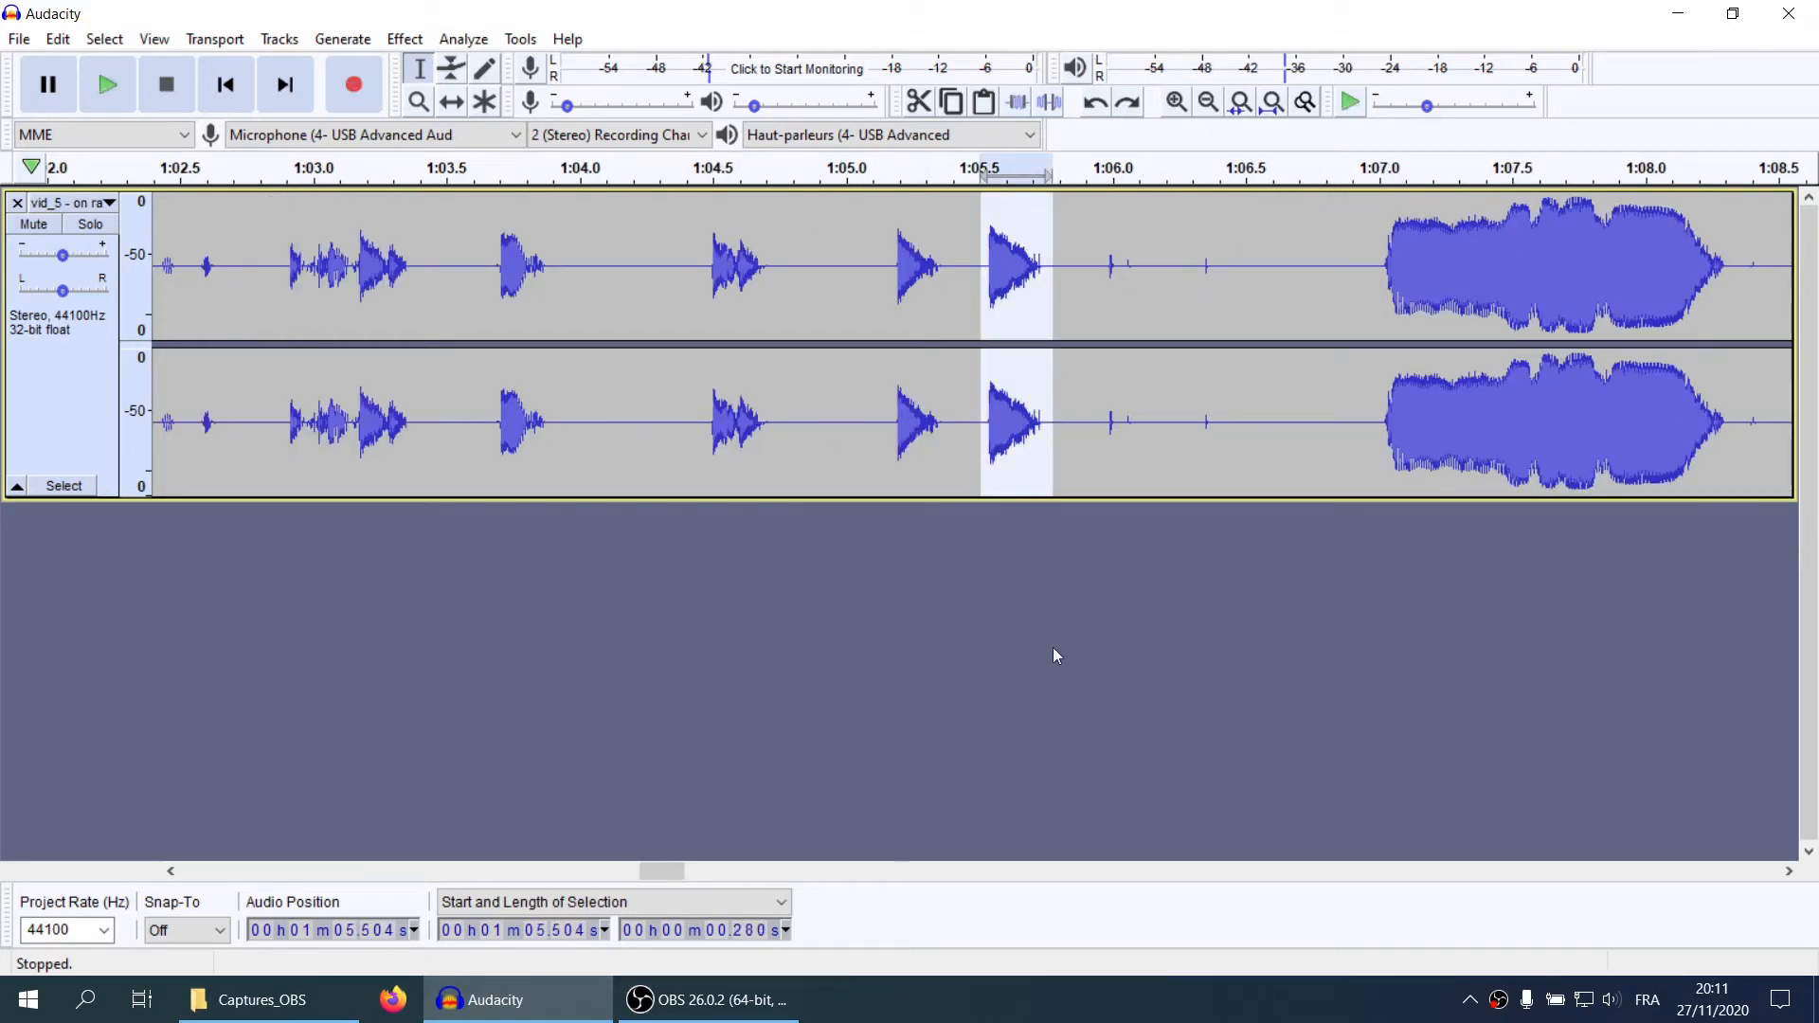
pyautogui.press('space')
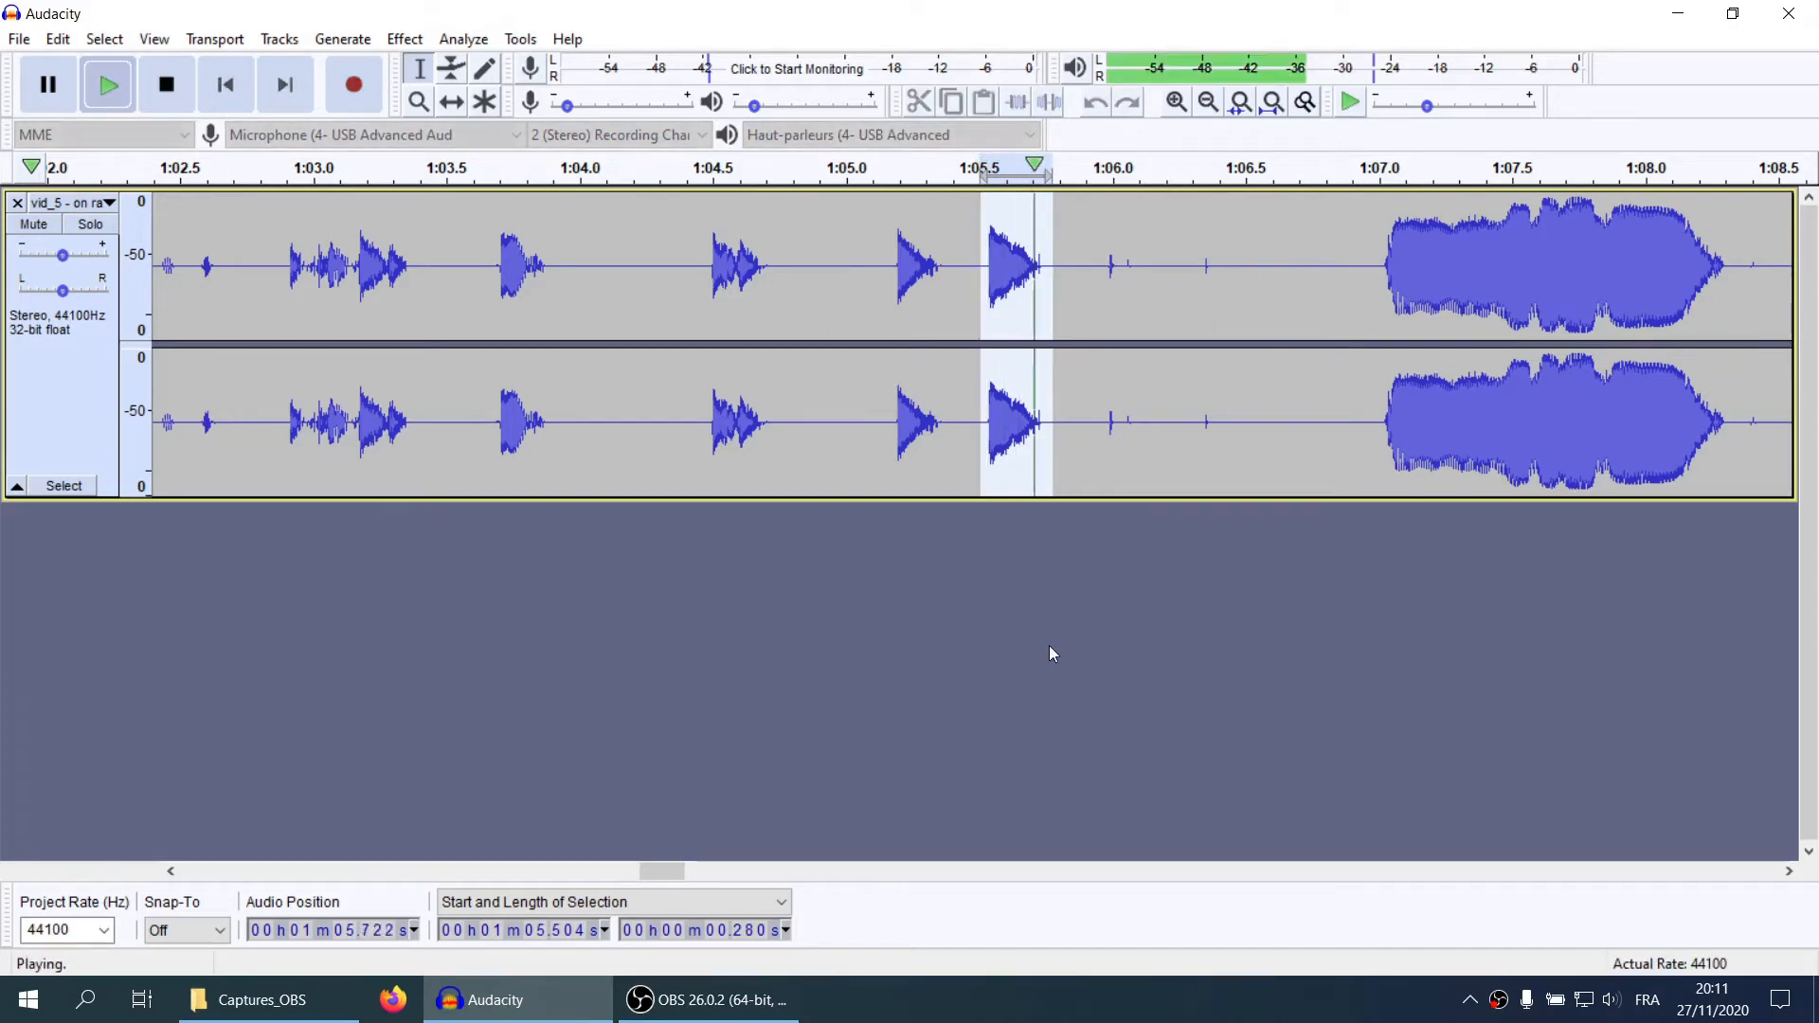
# Capture the selected click as the noise profile and apply Noise Reduction to the whole track
pyautogui.hotkey('ctrl', '3')
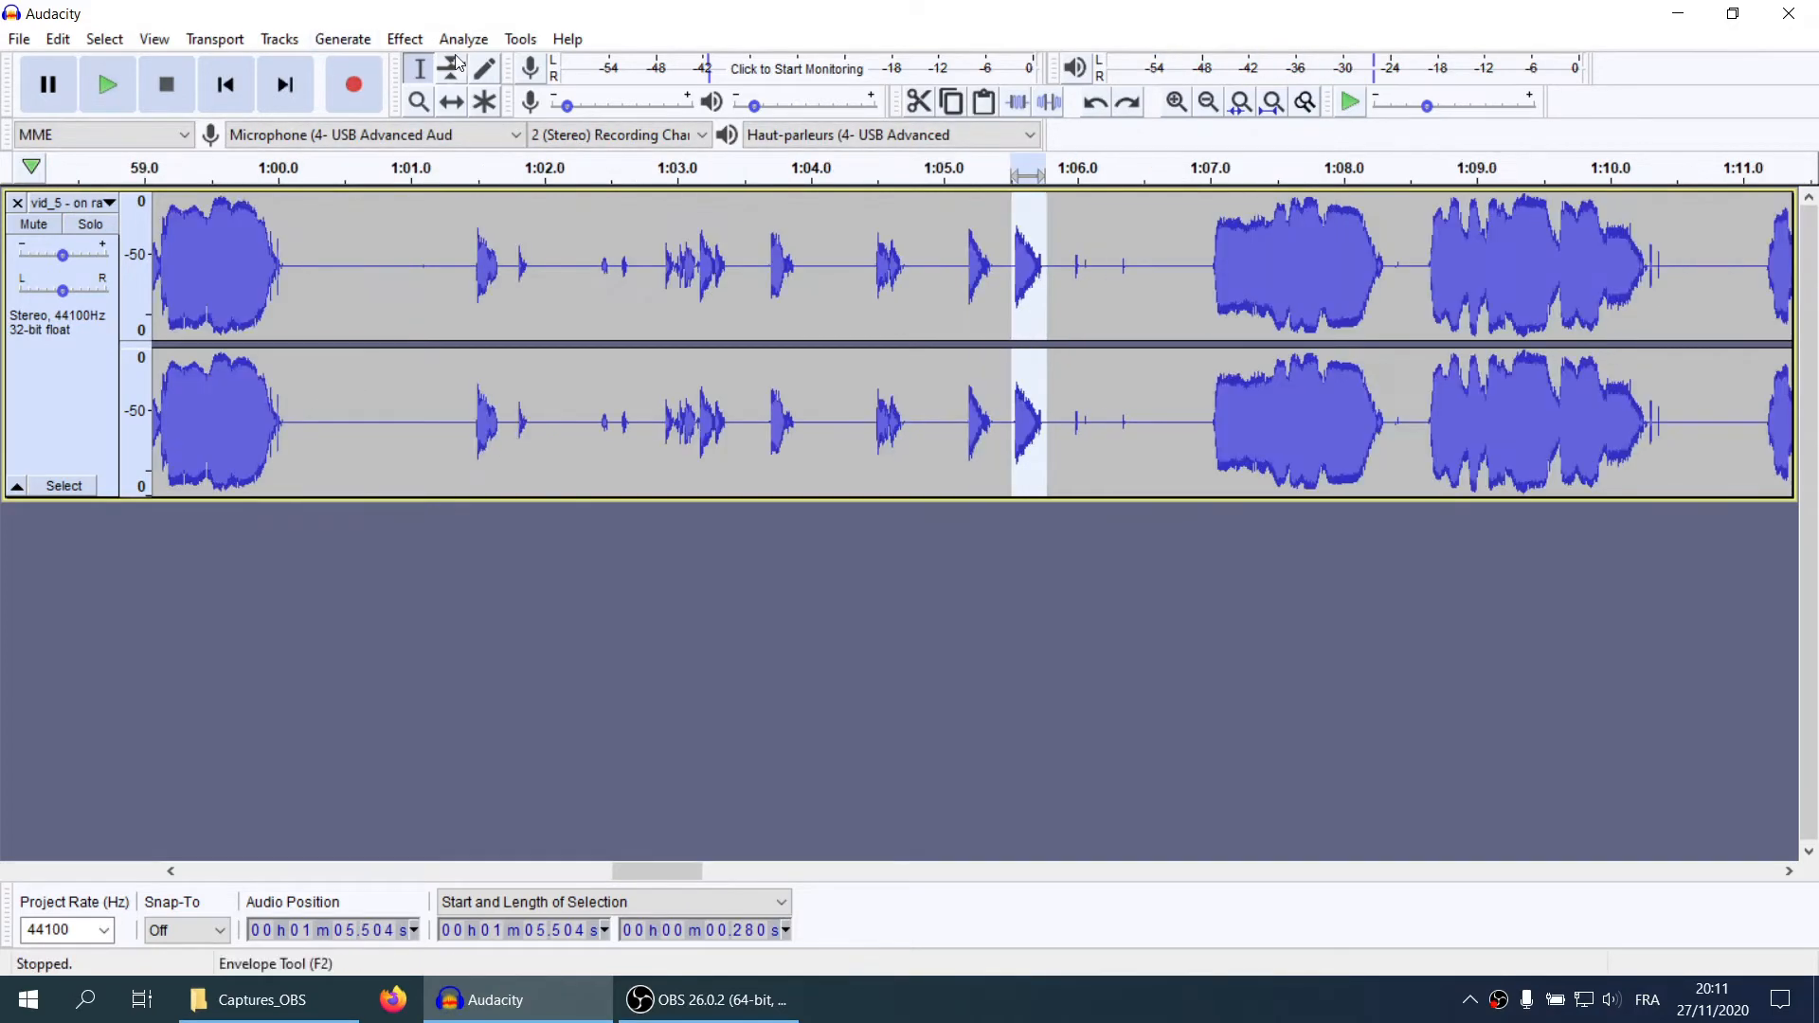
pyautogui.click(405, 39)
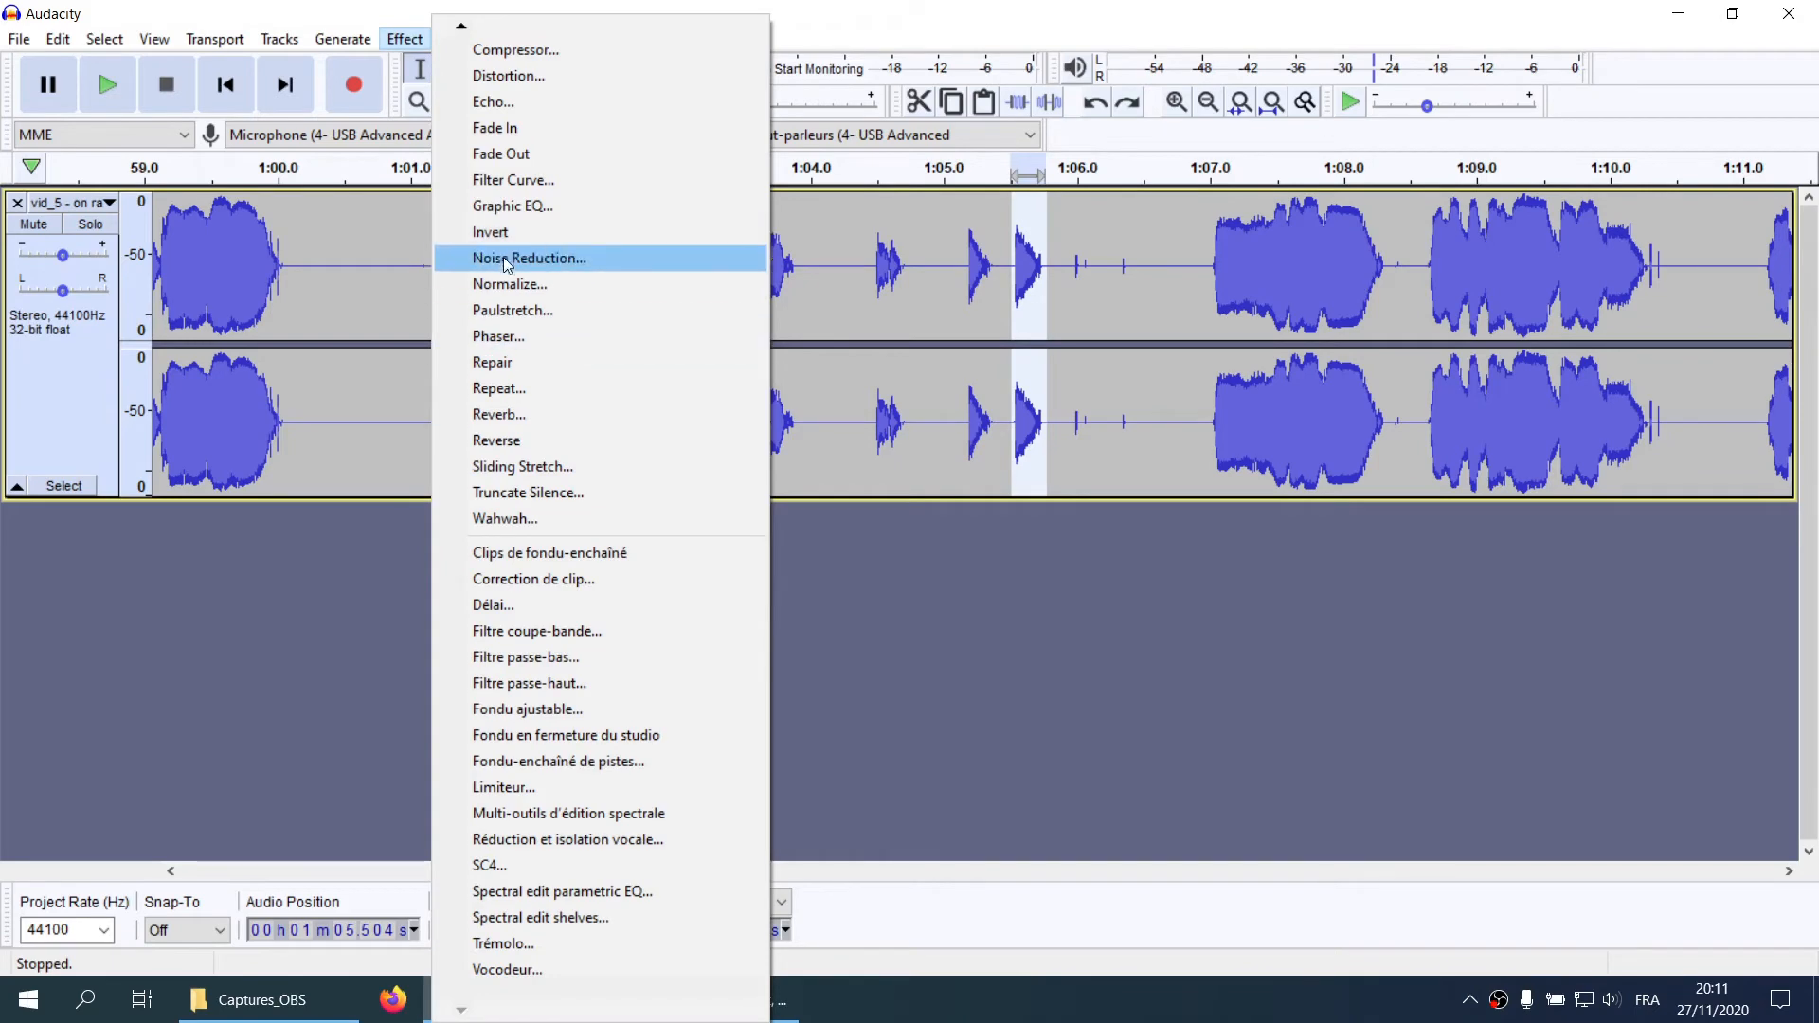
pyautogui.click(507, 257)
pyautogui.click(907, 378)
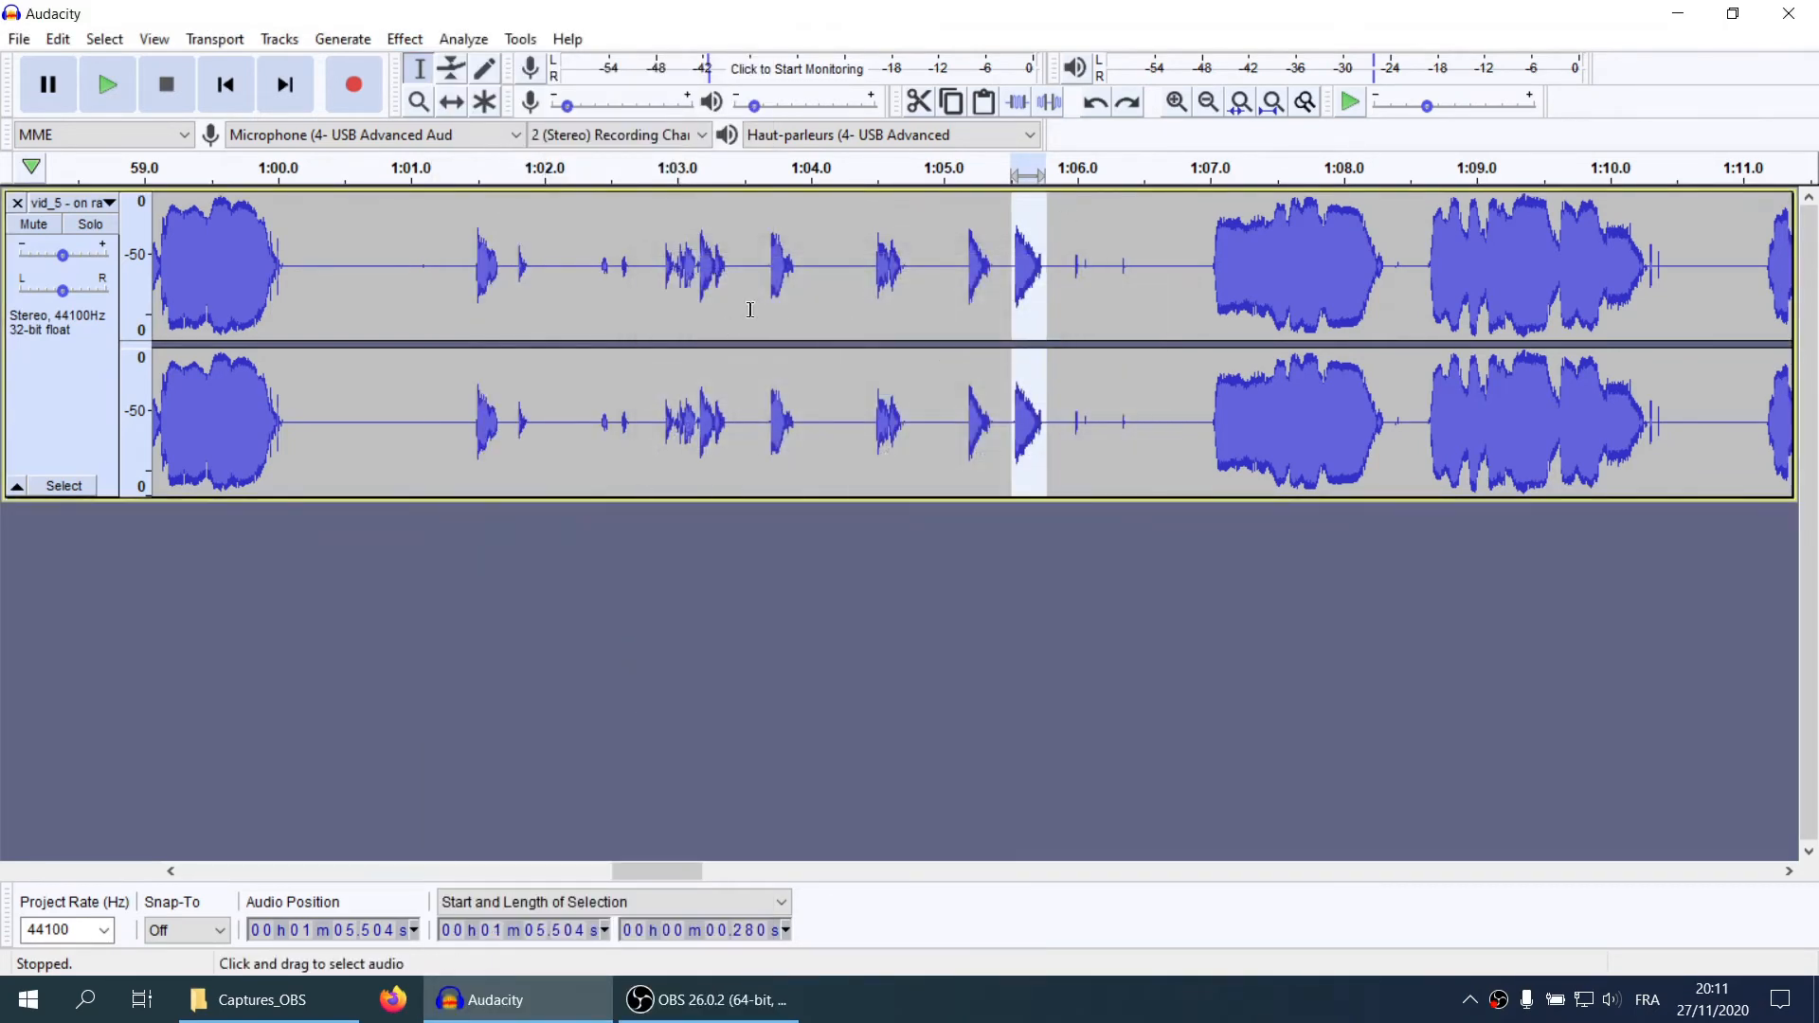
pyautogui.hotkey('ctrl', 'a')
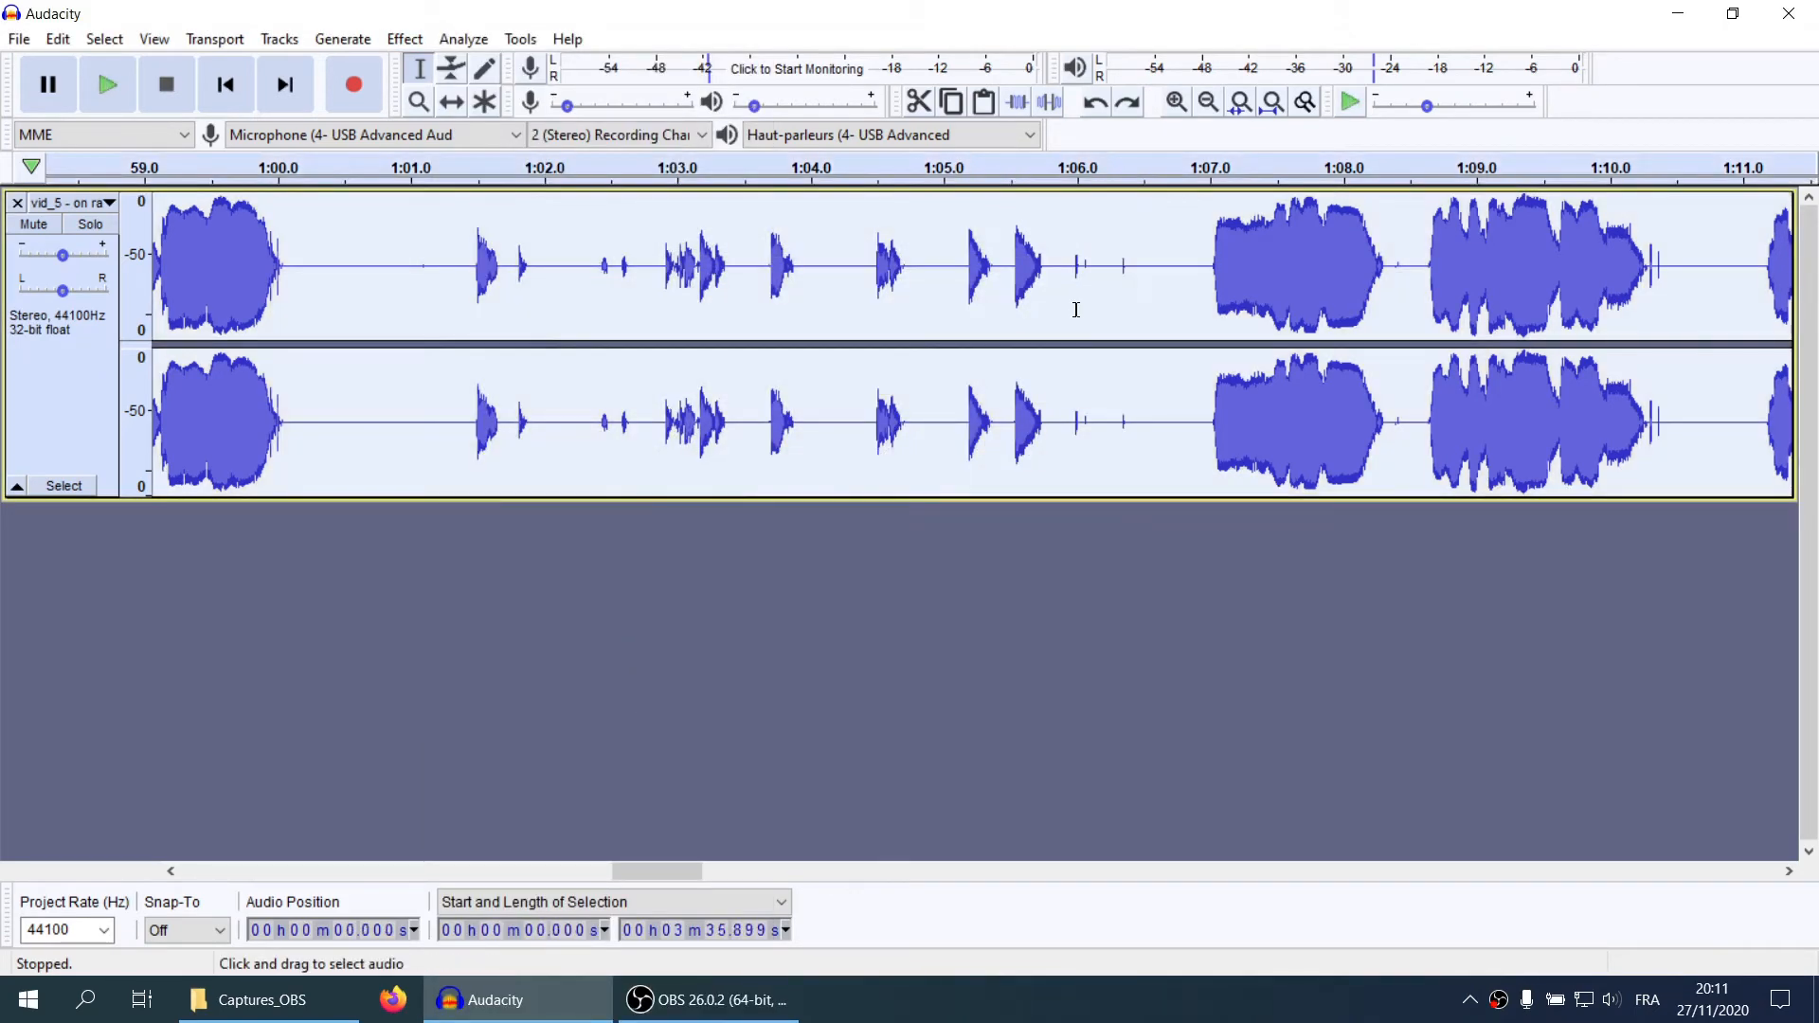
pyautogui.hotkey('ctrl', 'r')
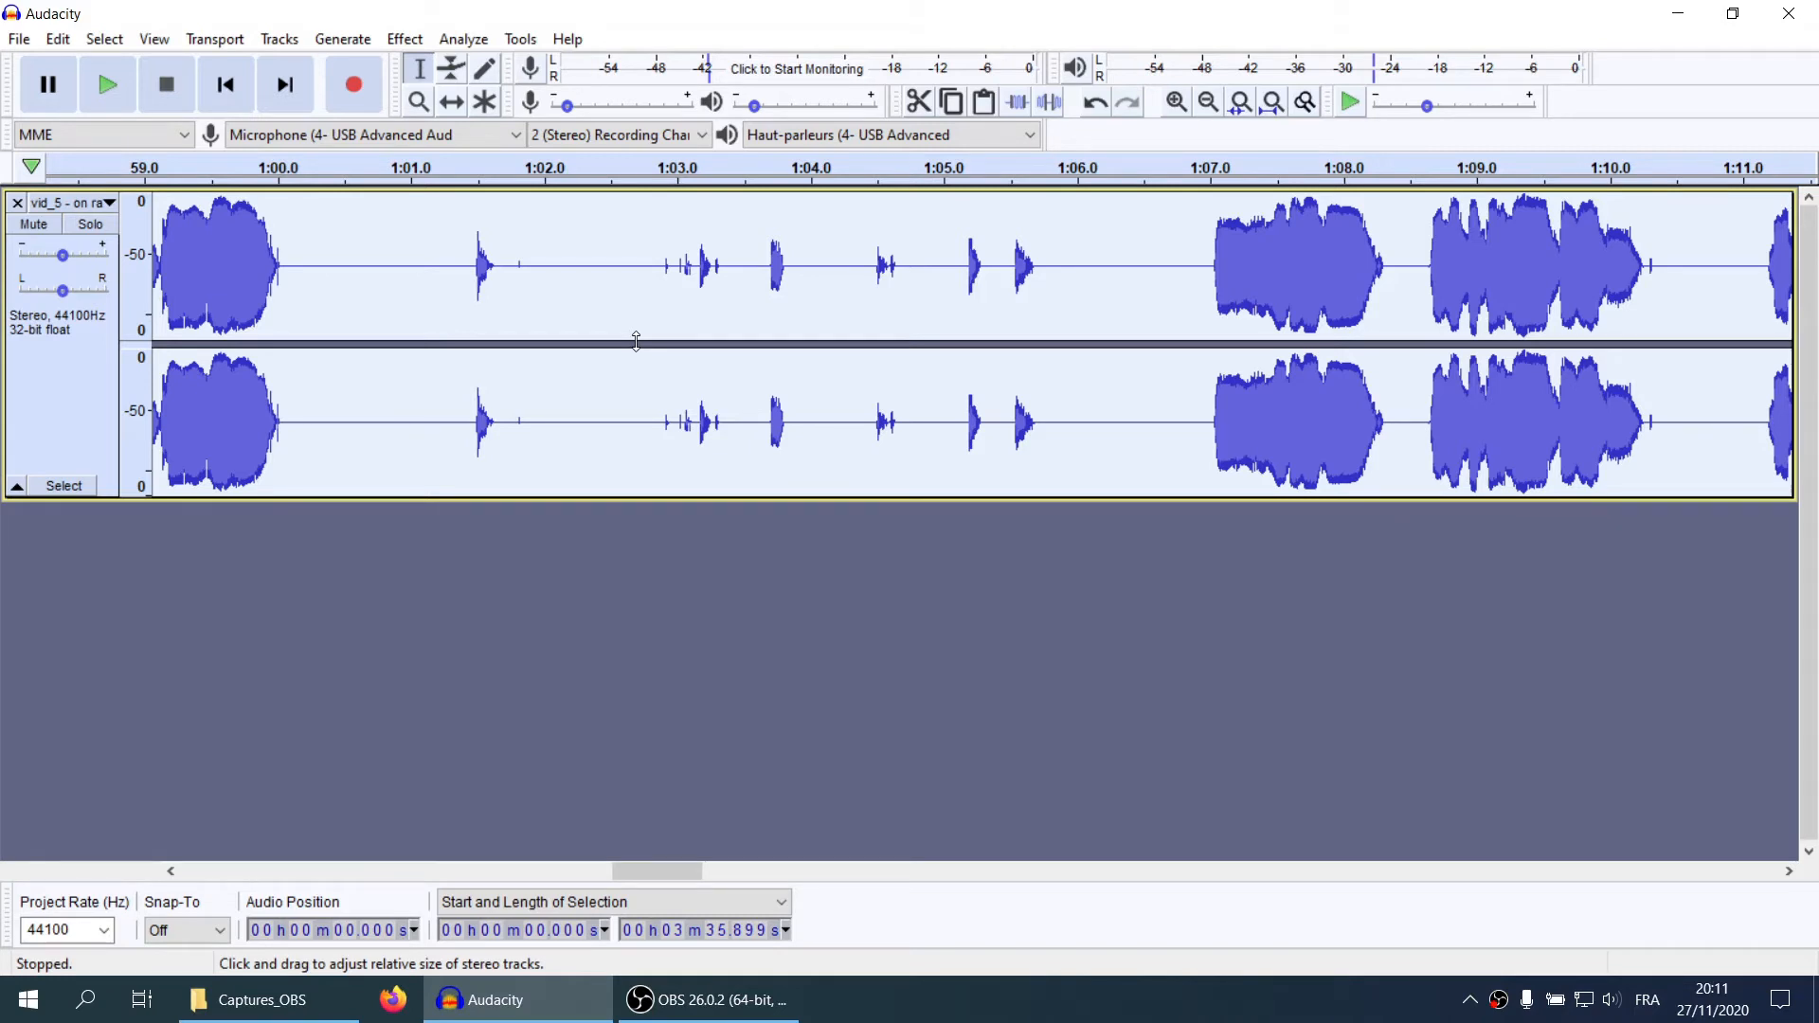
# Select about 0.19 s of the leftover click from 1:05.508 and capture it as a new noise profile
pyautogui.click(1038, 253)
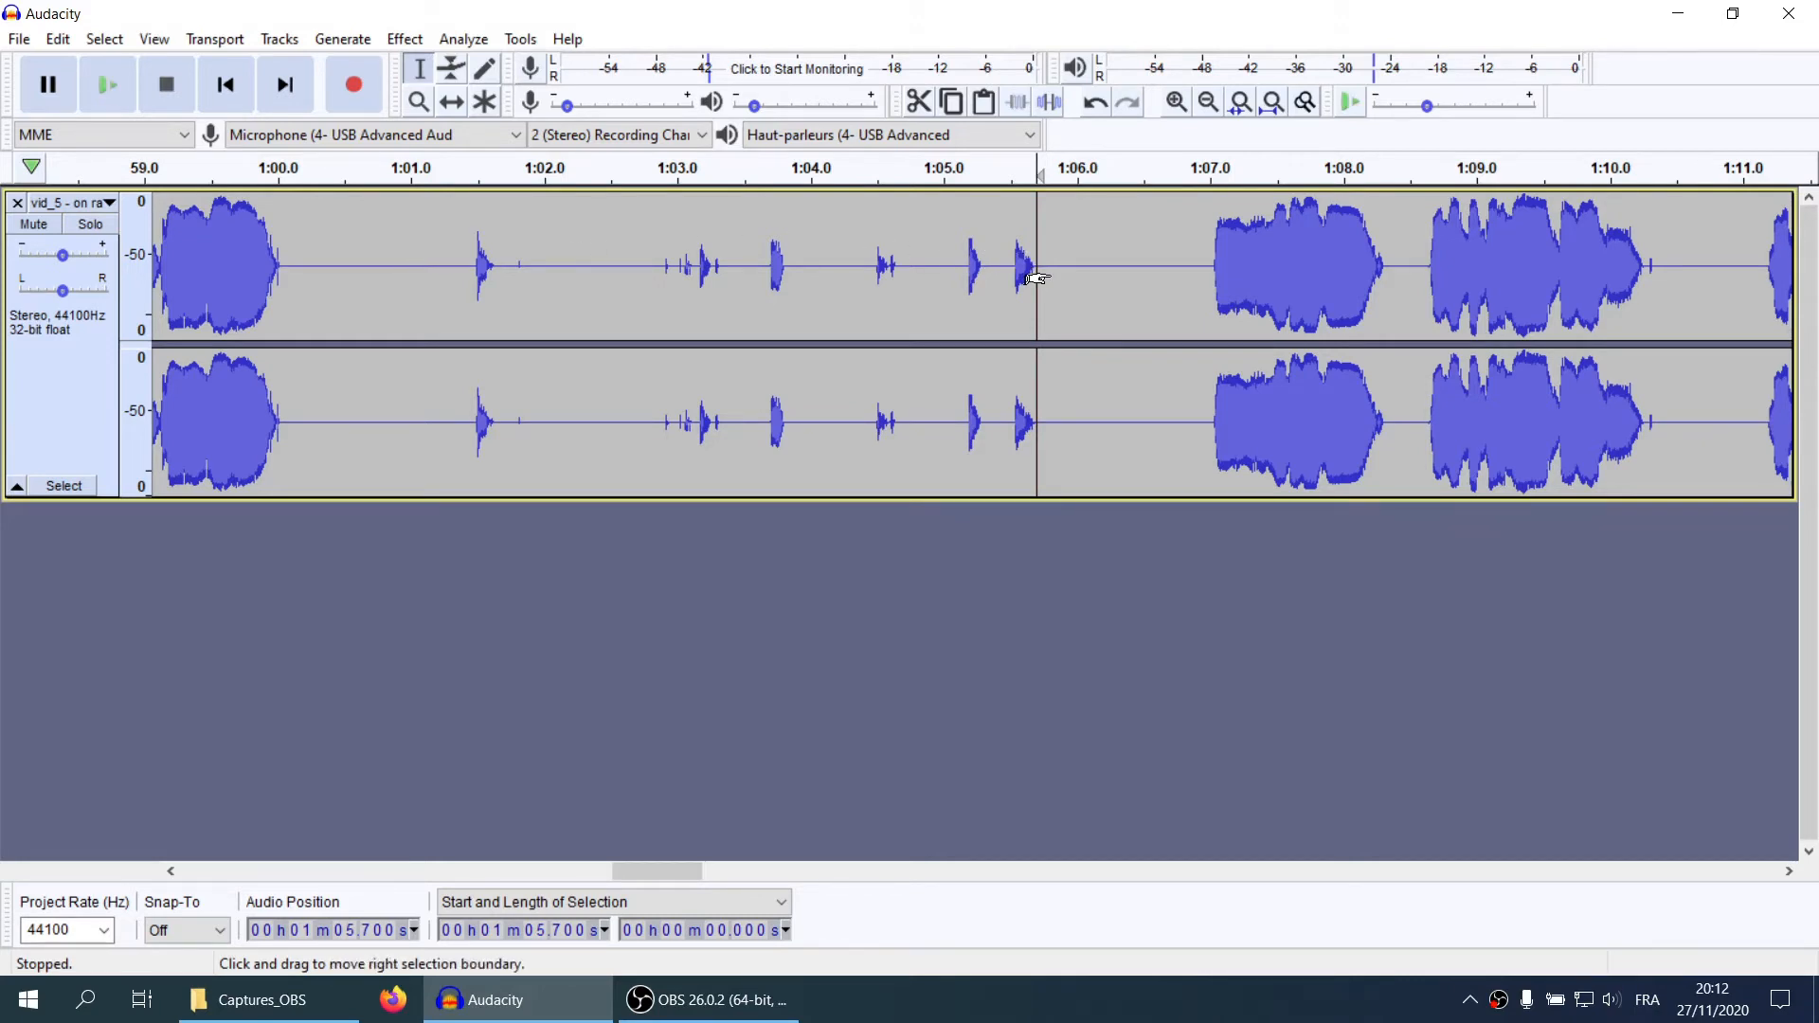
pyautogui.scroll(1, 1049, 274)
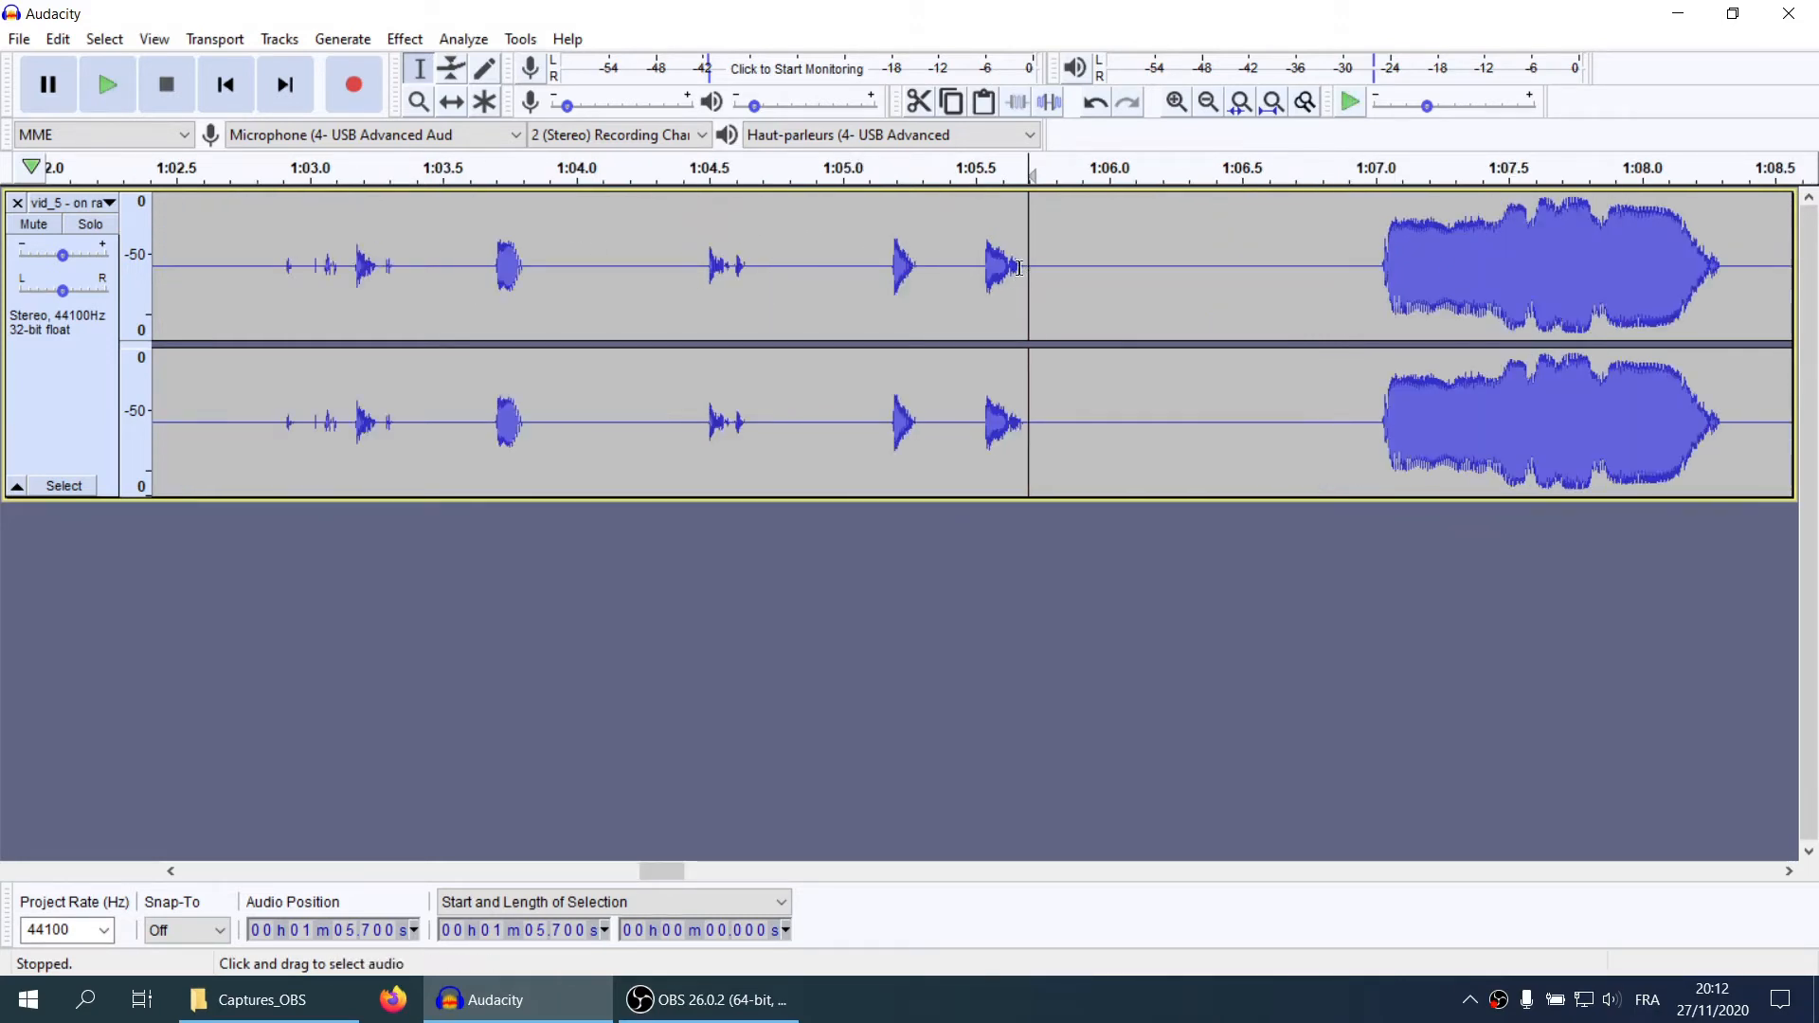
pyautogui.moveTo(980, 262); pyautogui.dragTo(1029, 284)
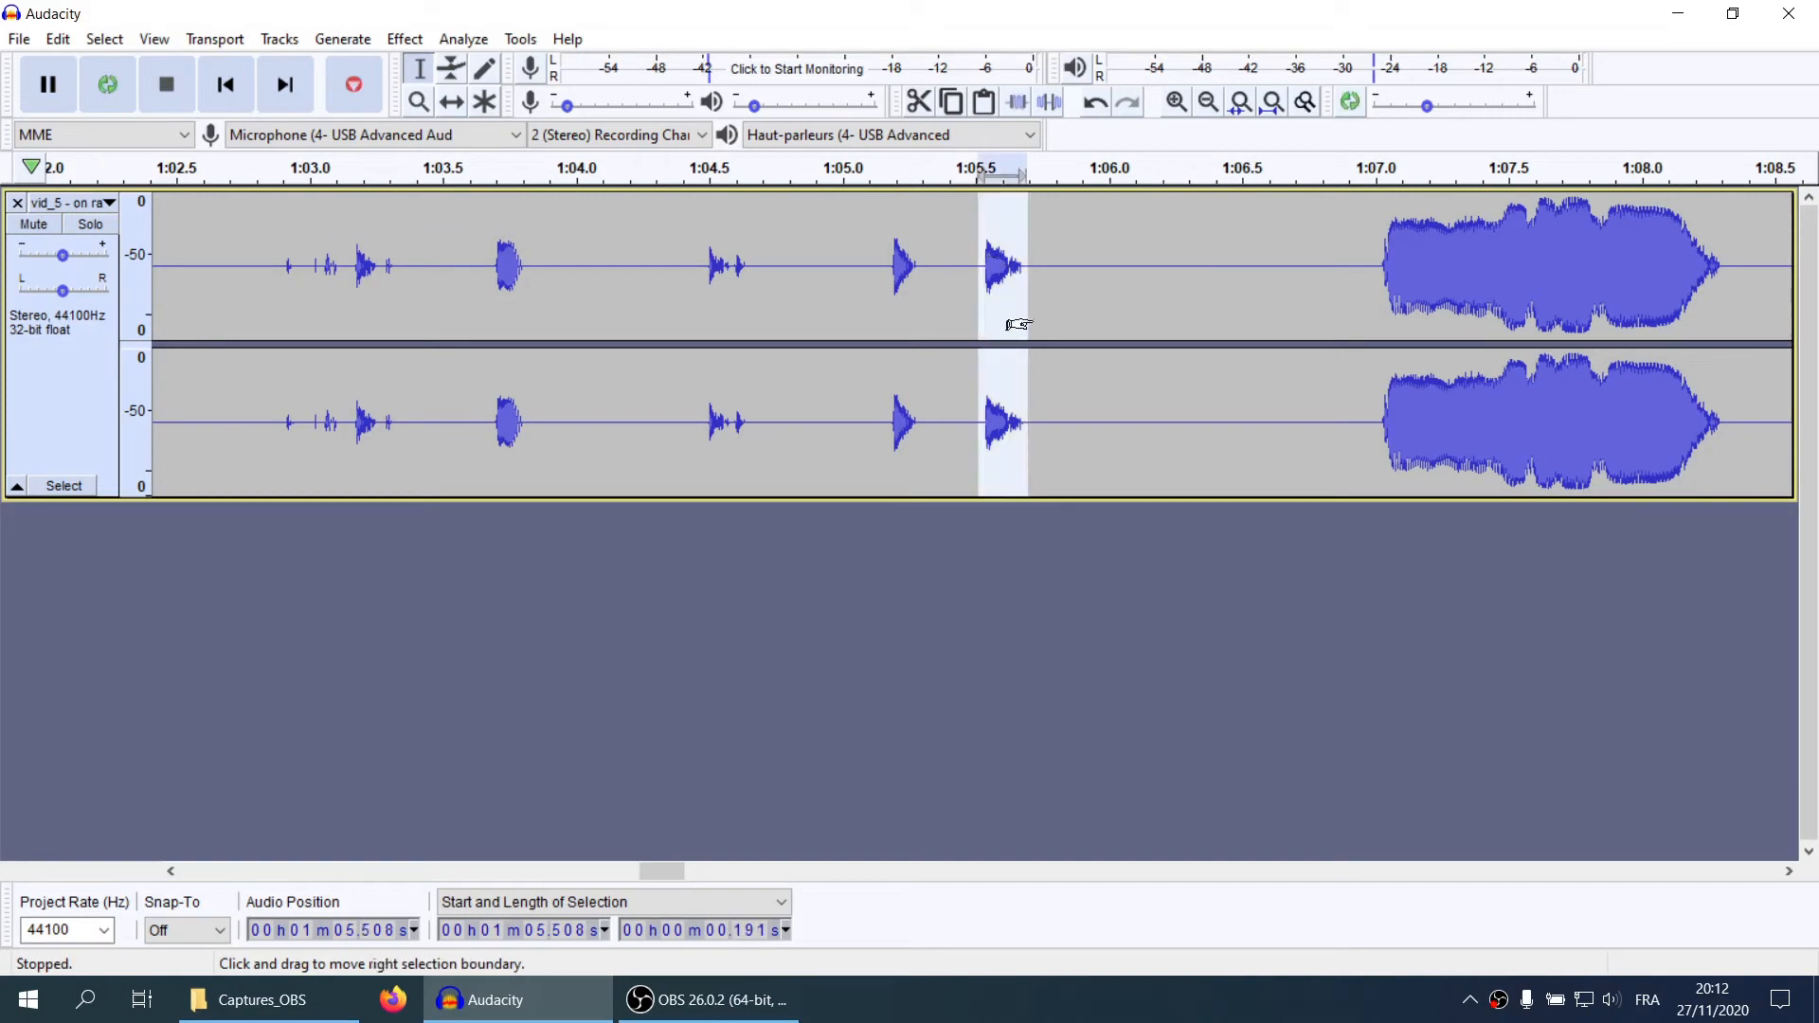
pyautogui.scroll(-1, 1052, 322)
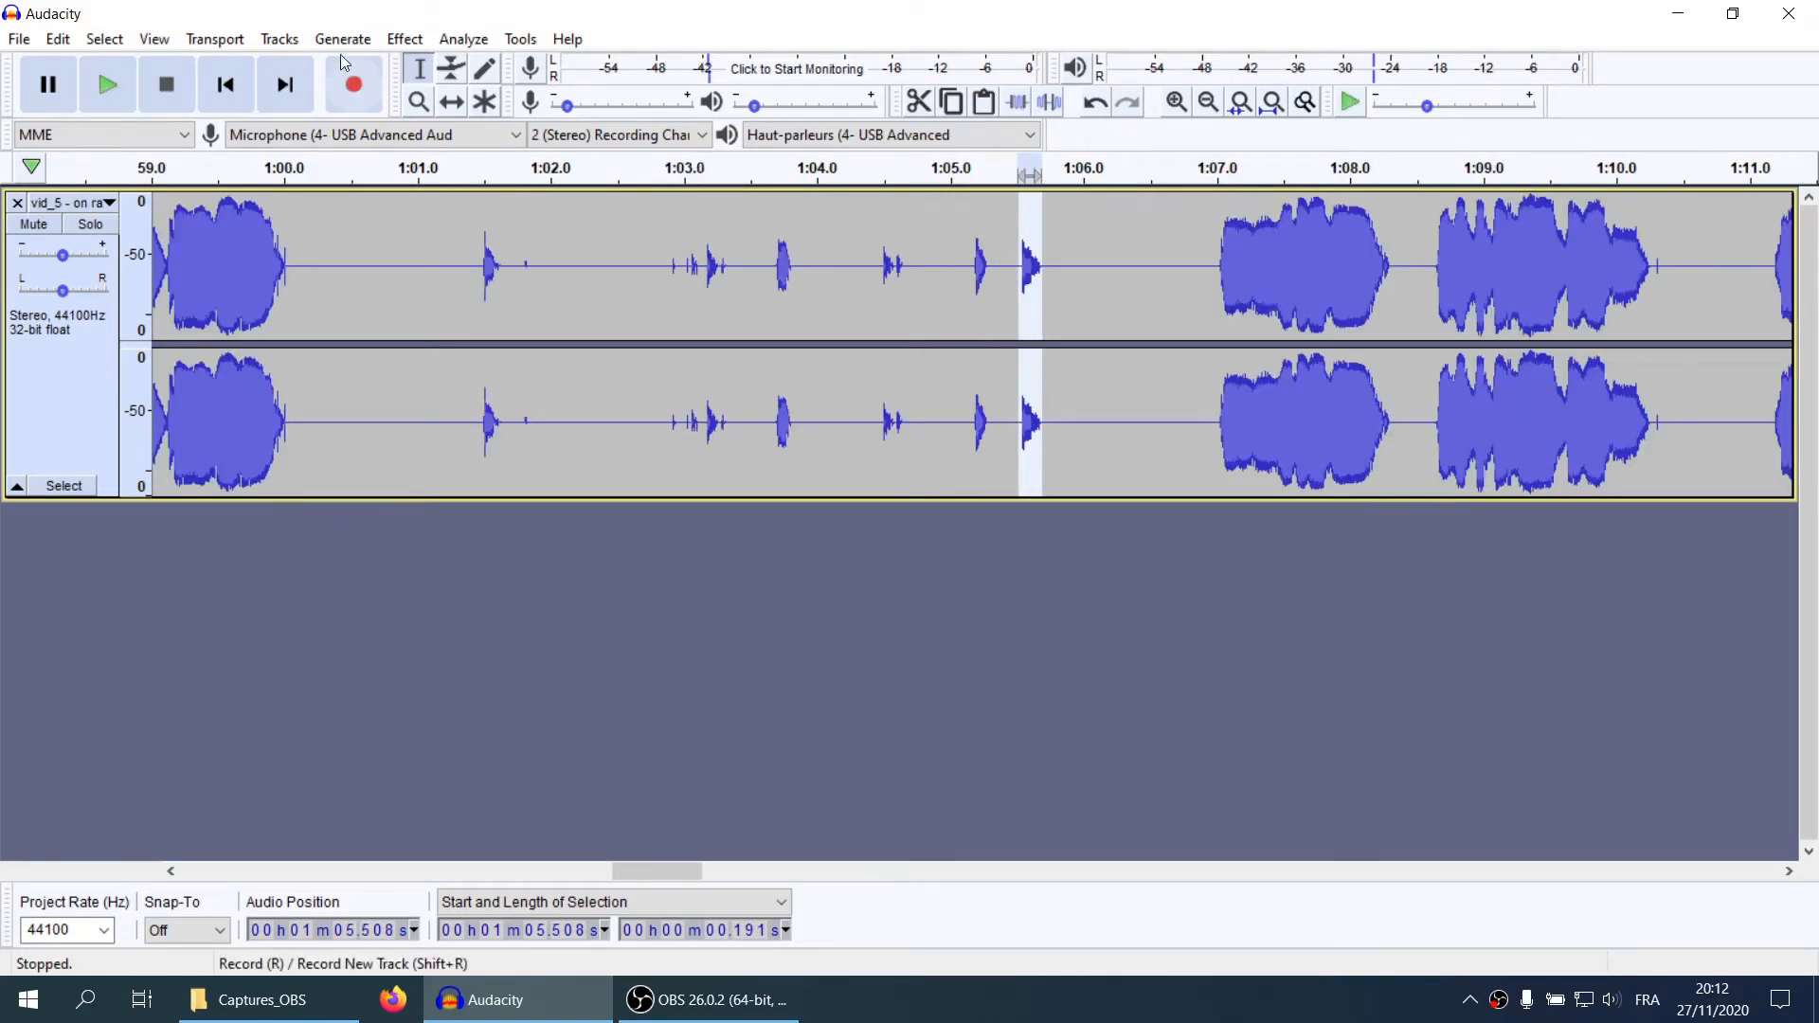
pyautogui.click(405, 39)
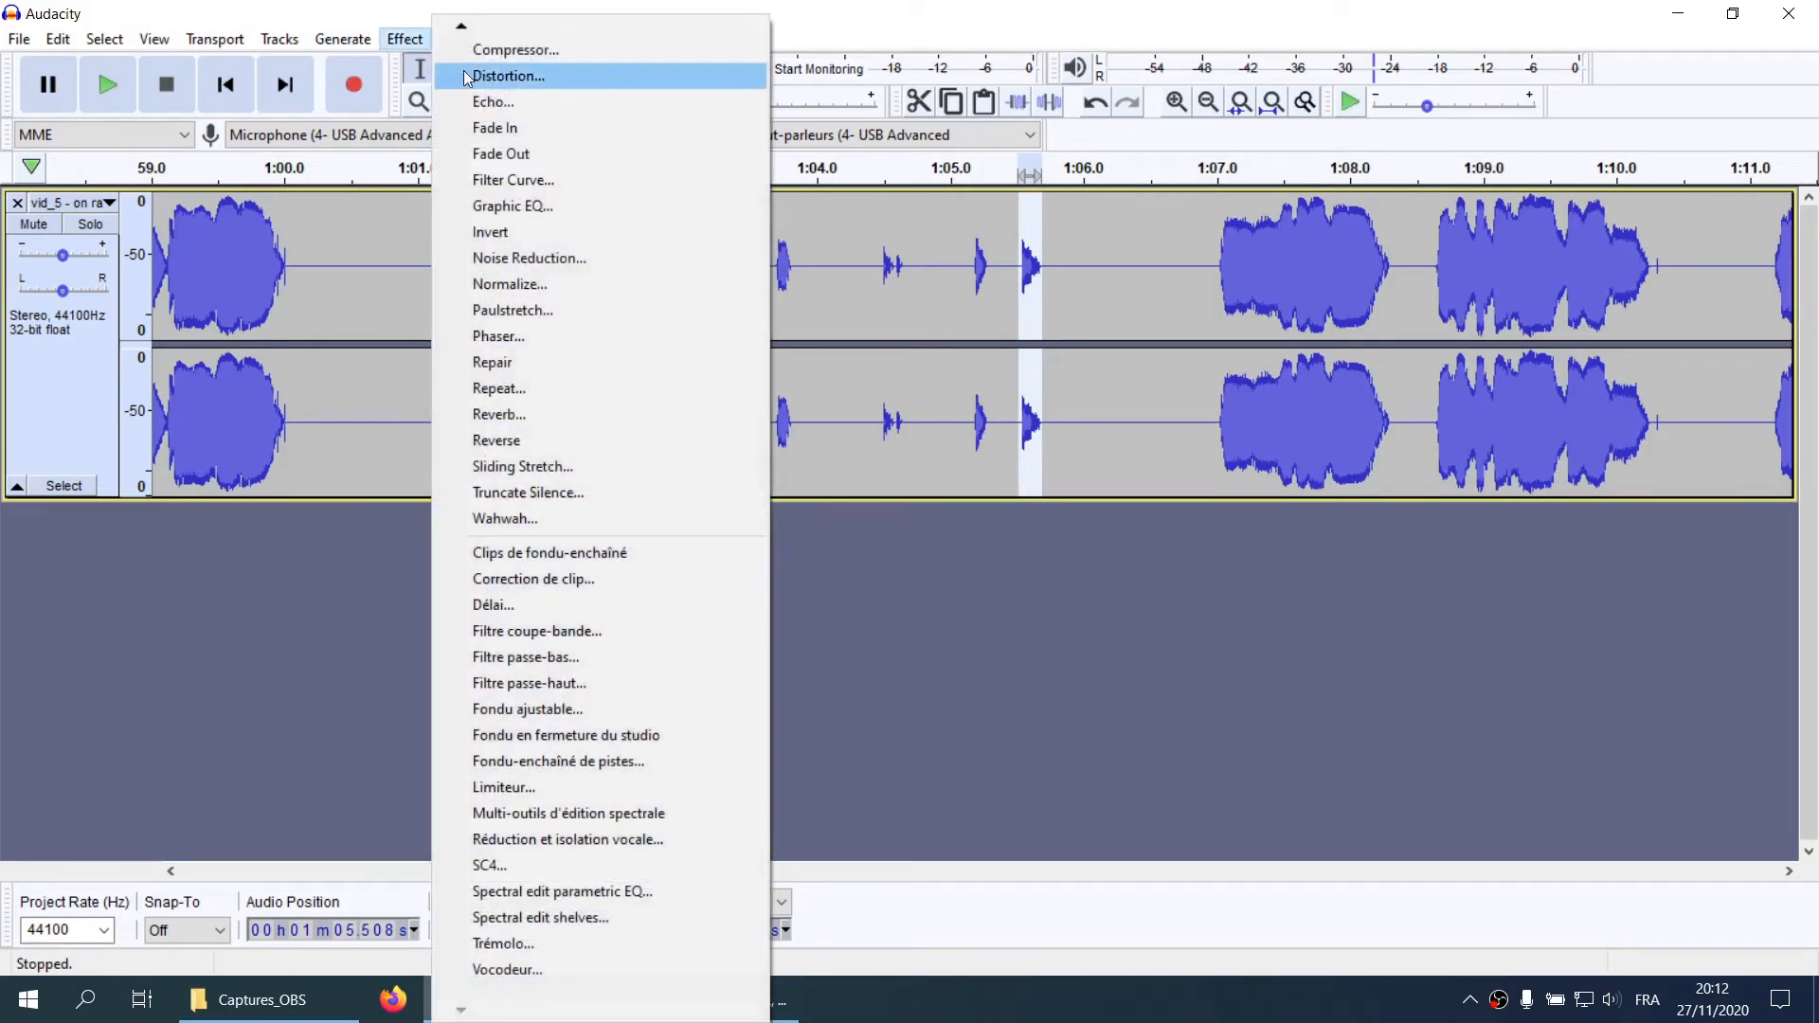
pyautogui.click(515, 260)
pyautogui.click(893, 379)
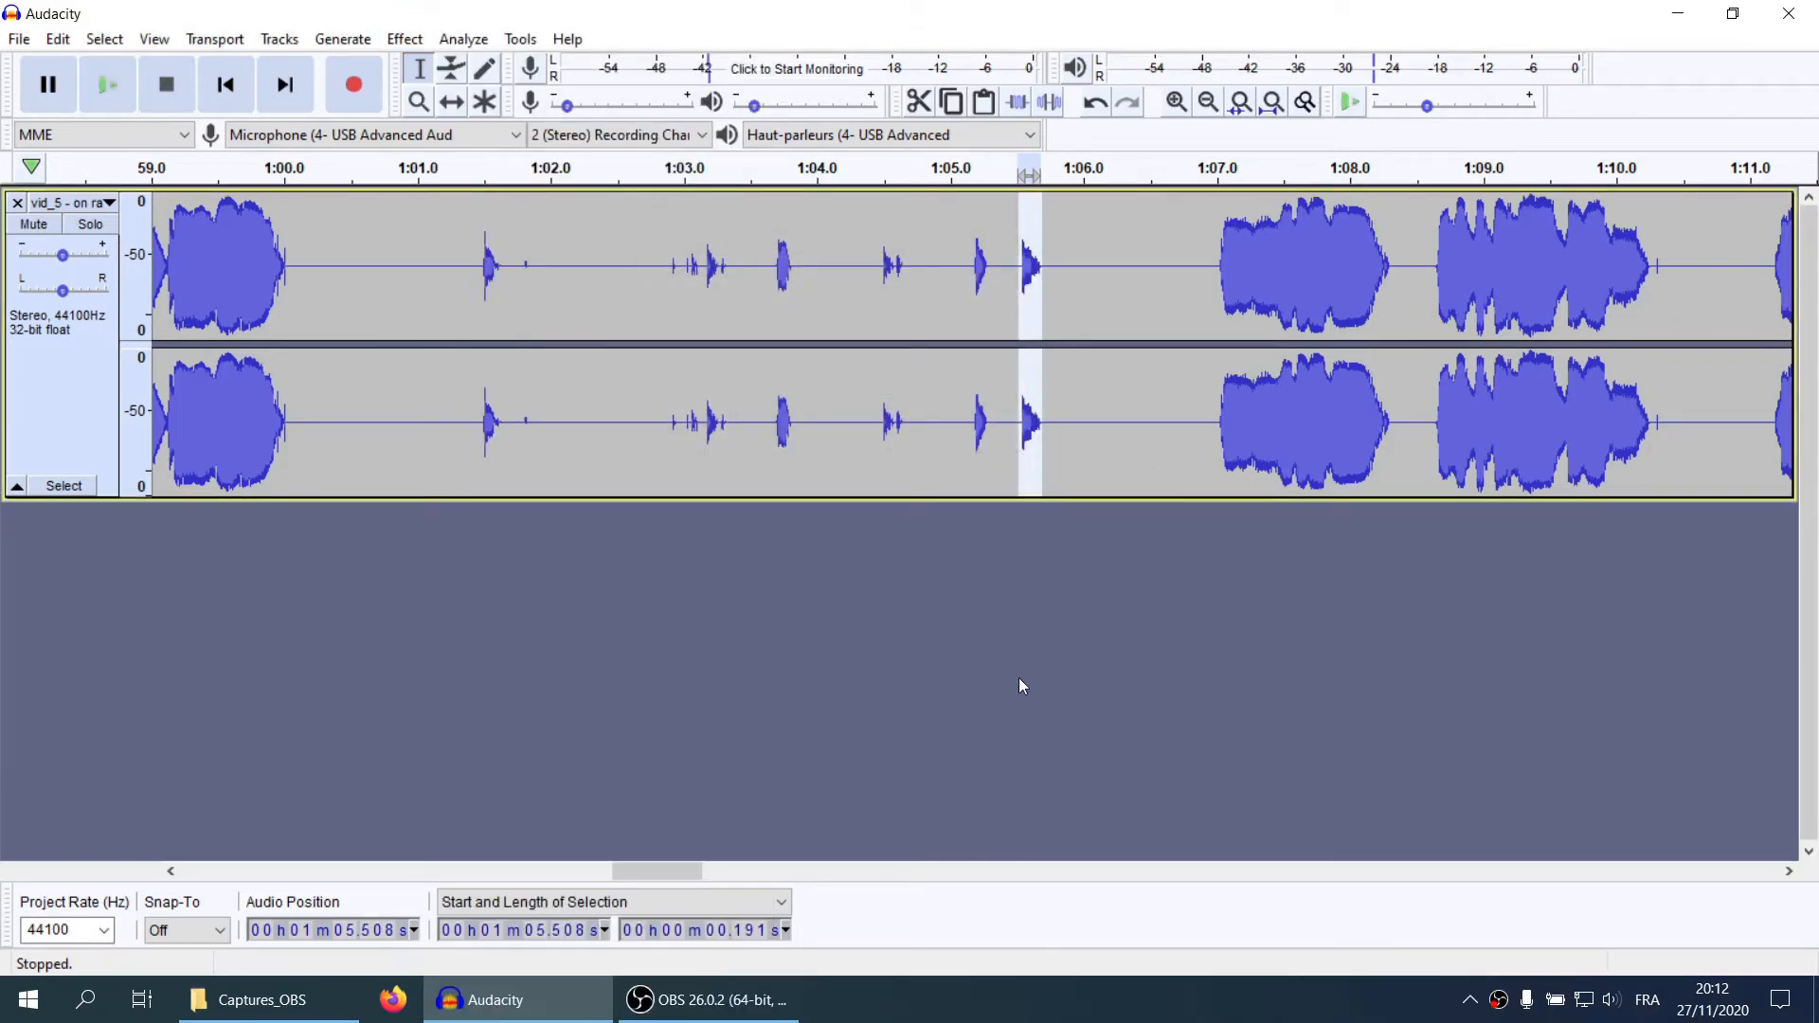
# Apply Noise Reduction with the new profile to the entire track
pyautogui.hotkey('ctrl', 'a')
pyautogui.click(407, 38)
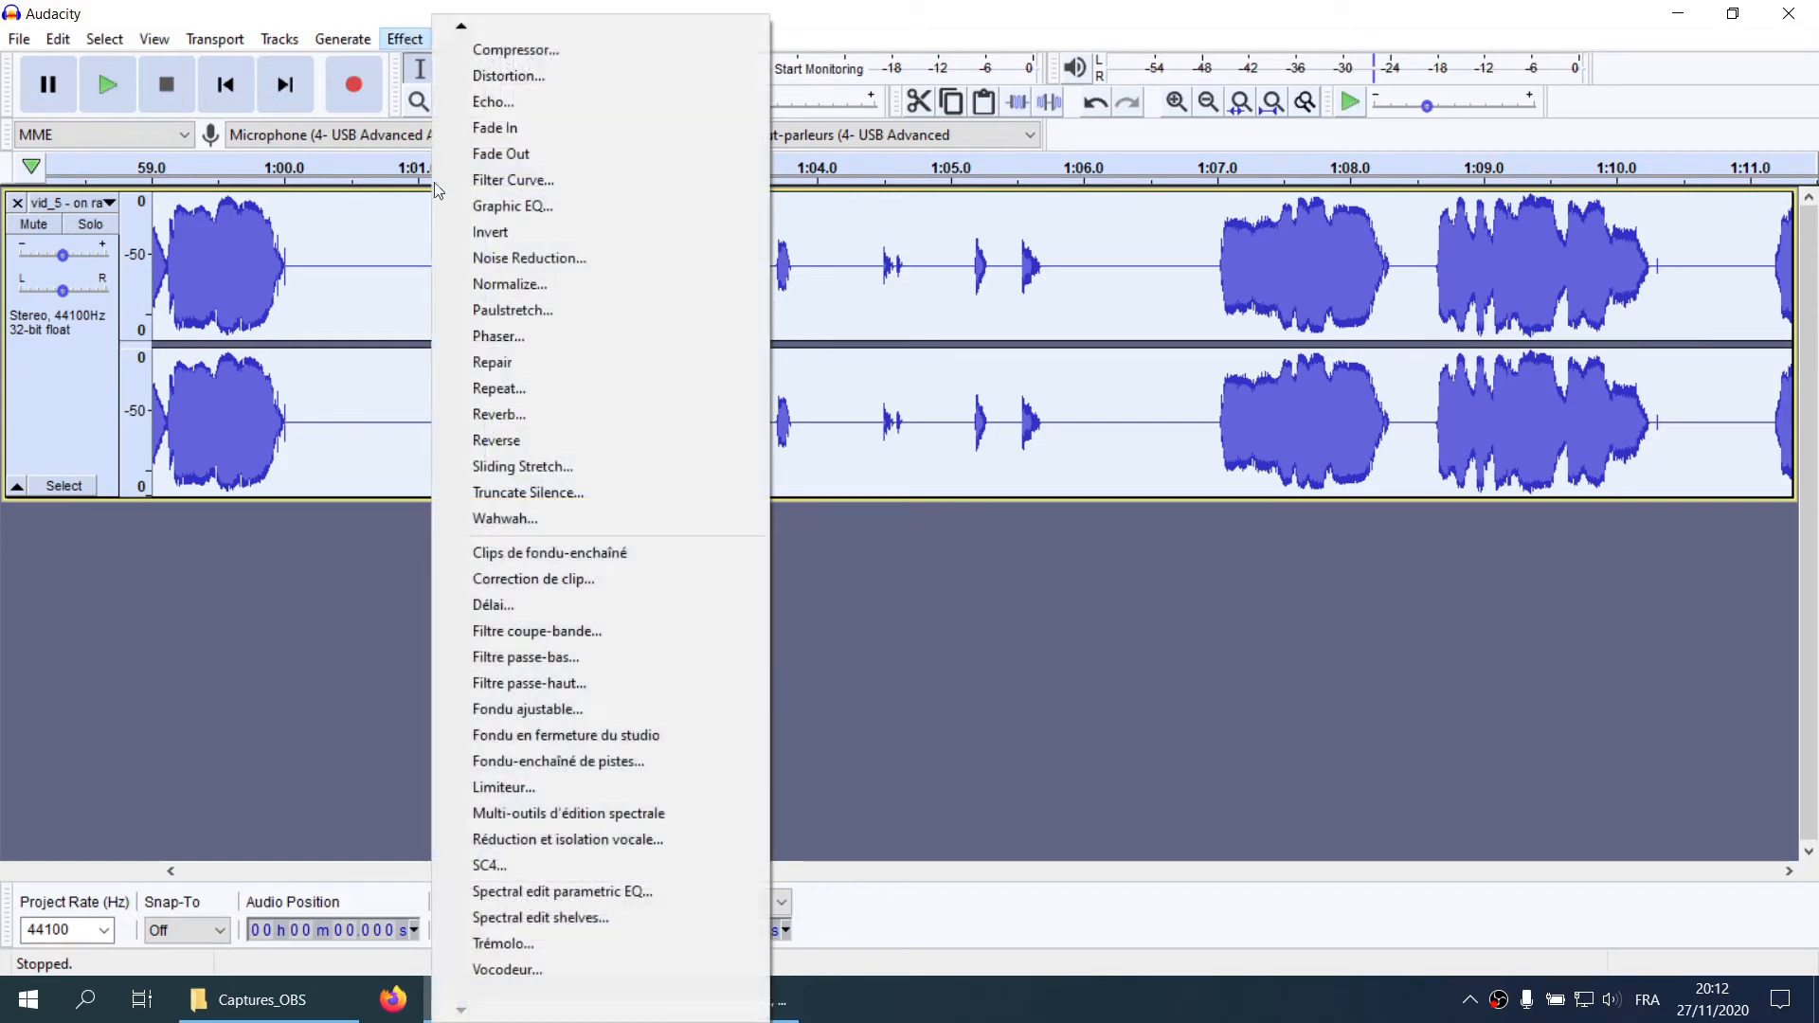
pyautogui.click(464, 259)
pyautogui.click(947, 690)
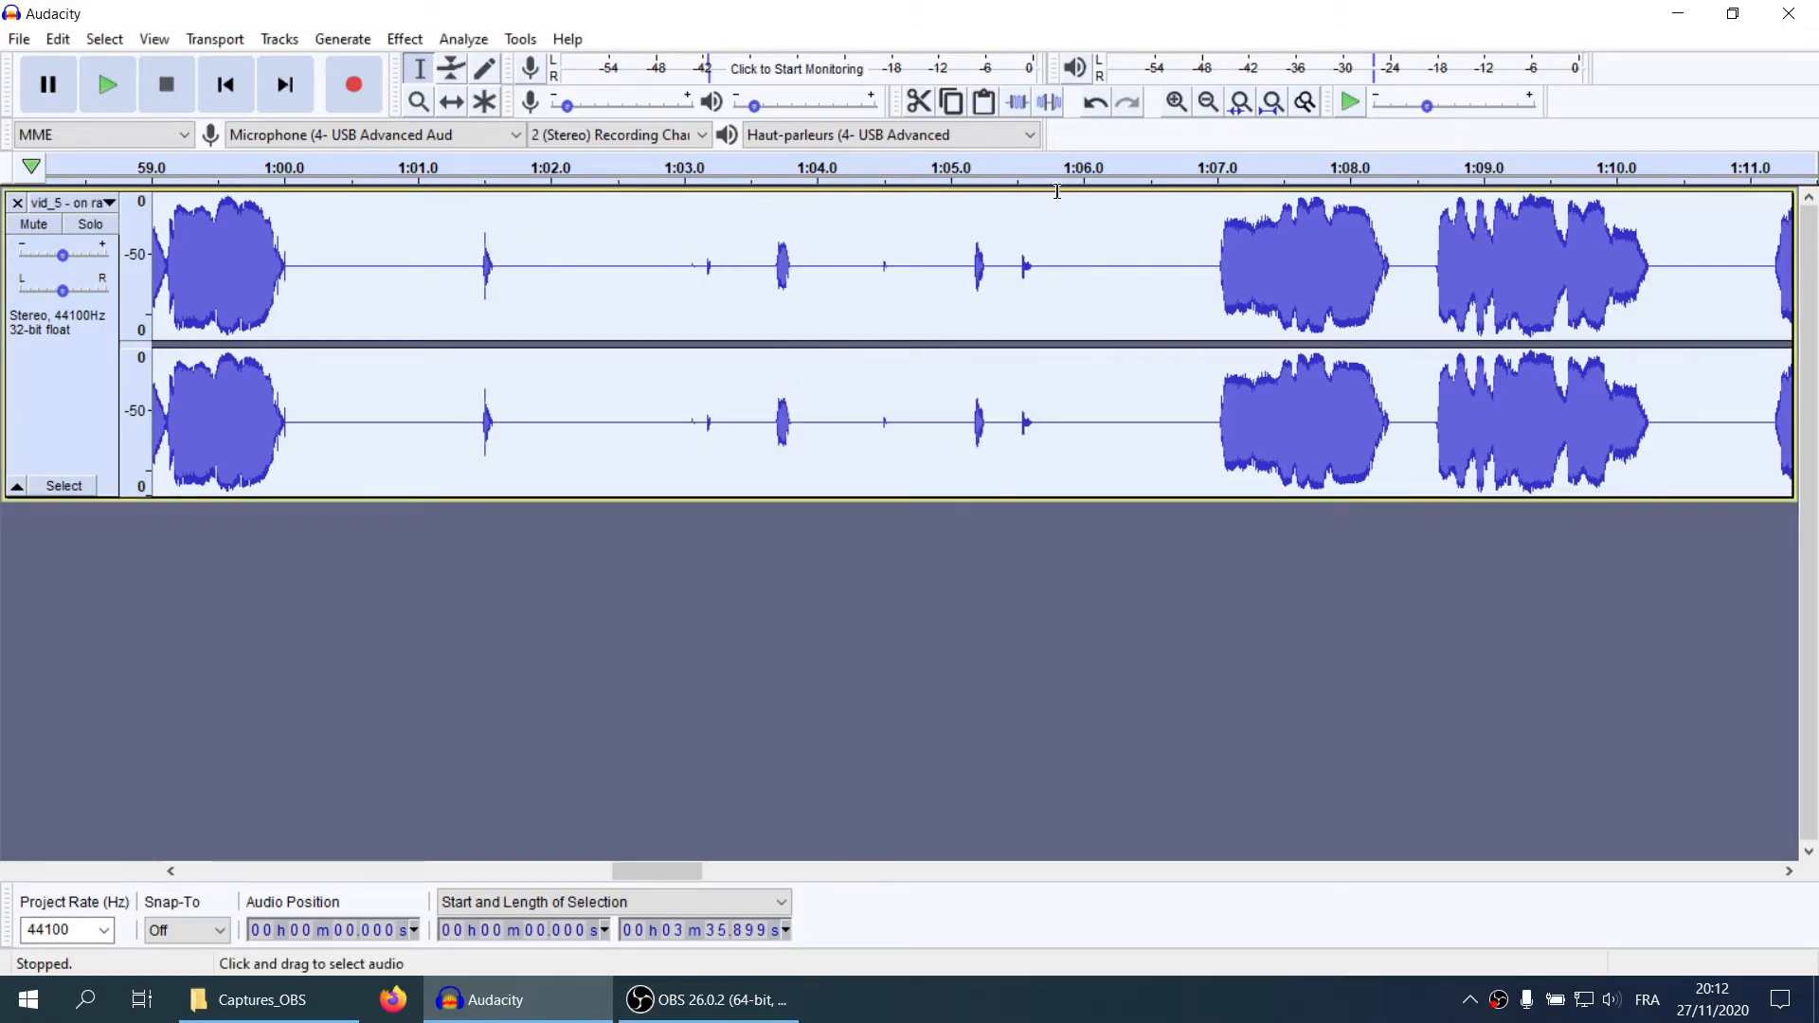
# Compare the click near 1:05.5 before and after the last Noise Reduction by undoing and redoing it
pyautogui.moveTo(1017, 242); pyautogui.dragTo(1033, 240)
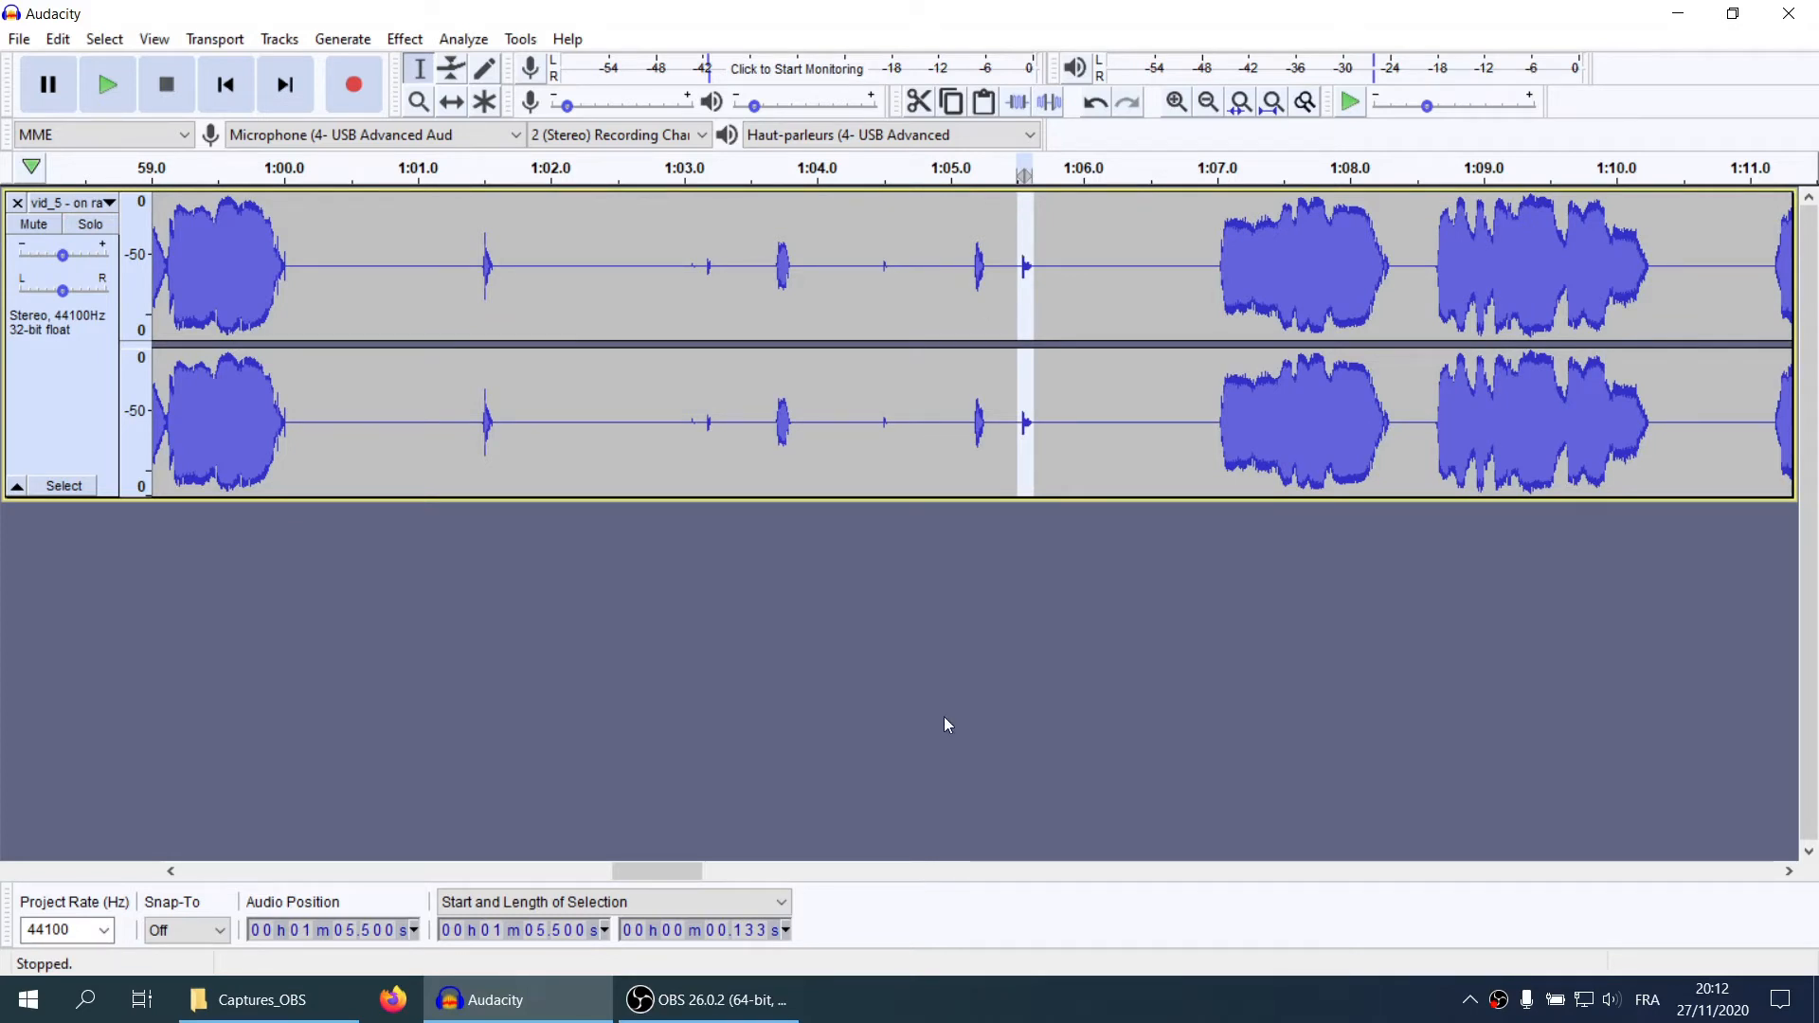
pyautogui.hotkey('ctrl', 'z')
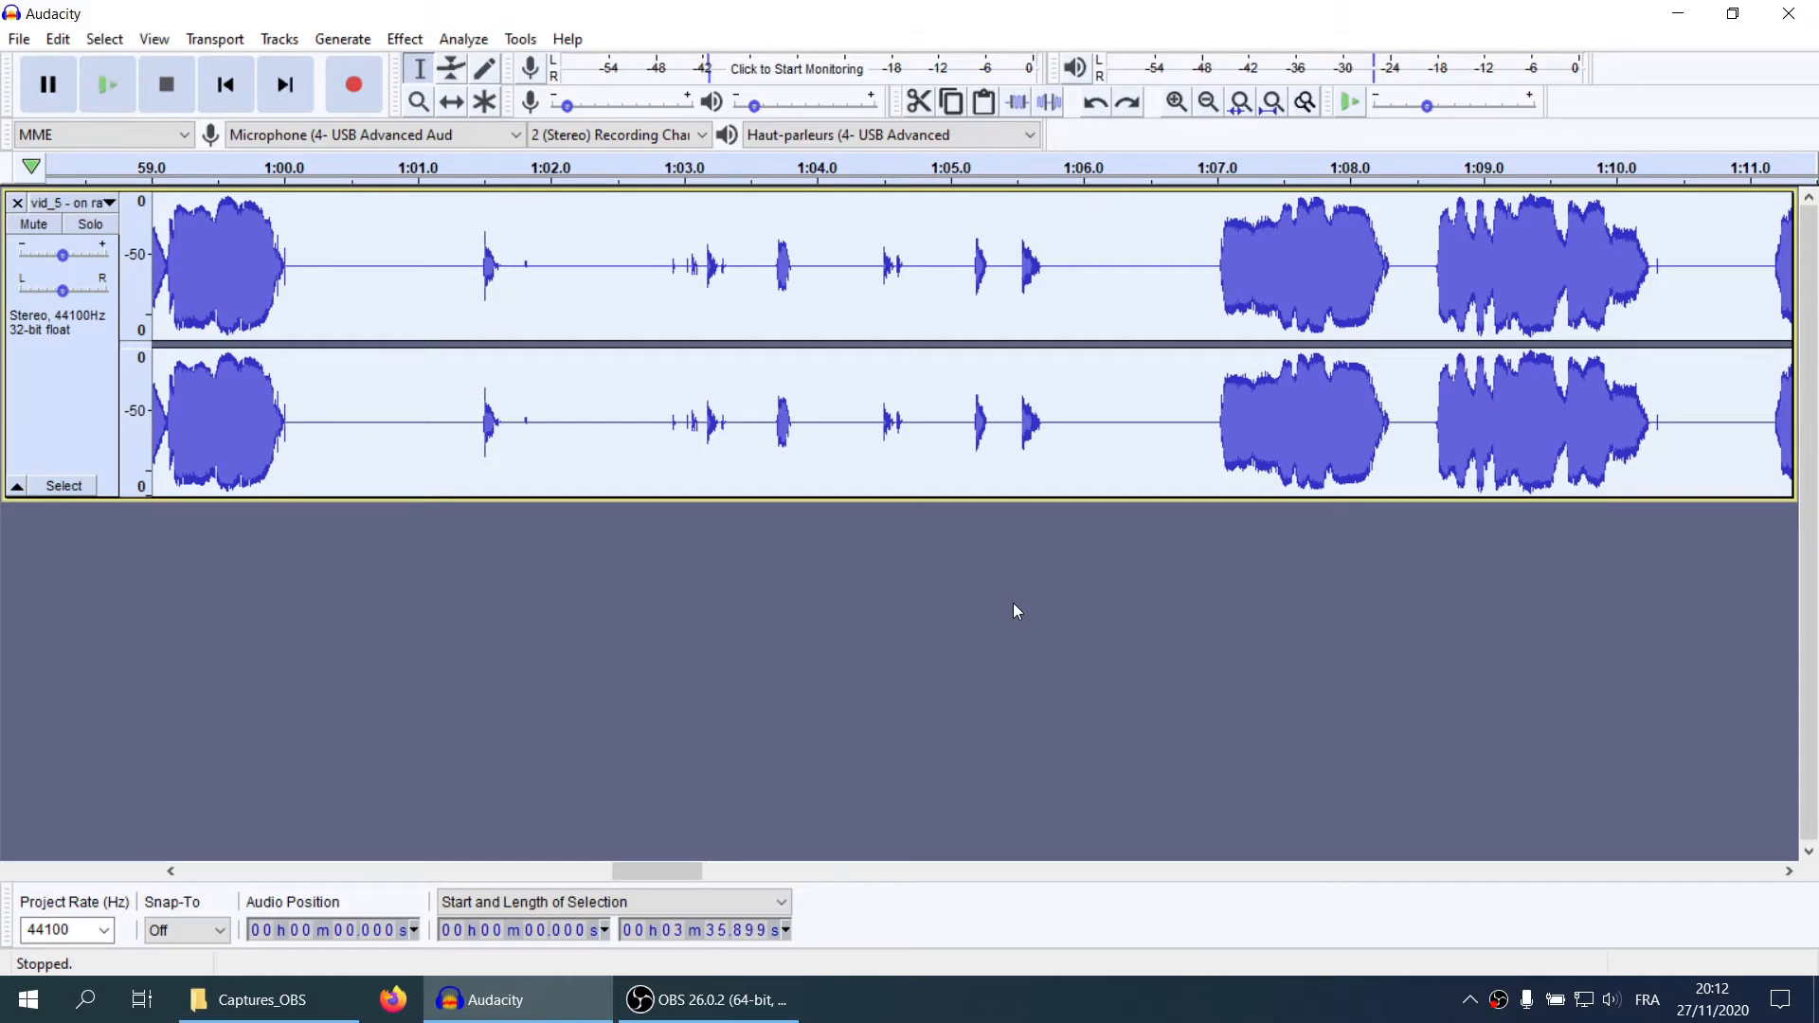
pyautogui.hotkey('ctrl', 'y')
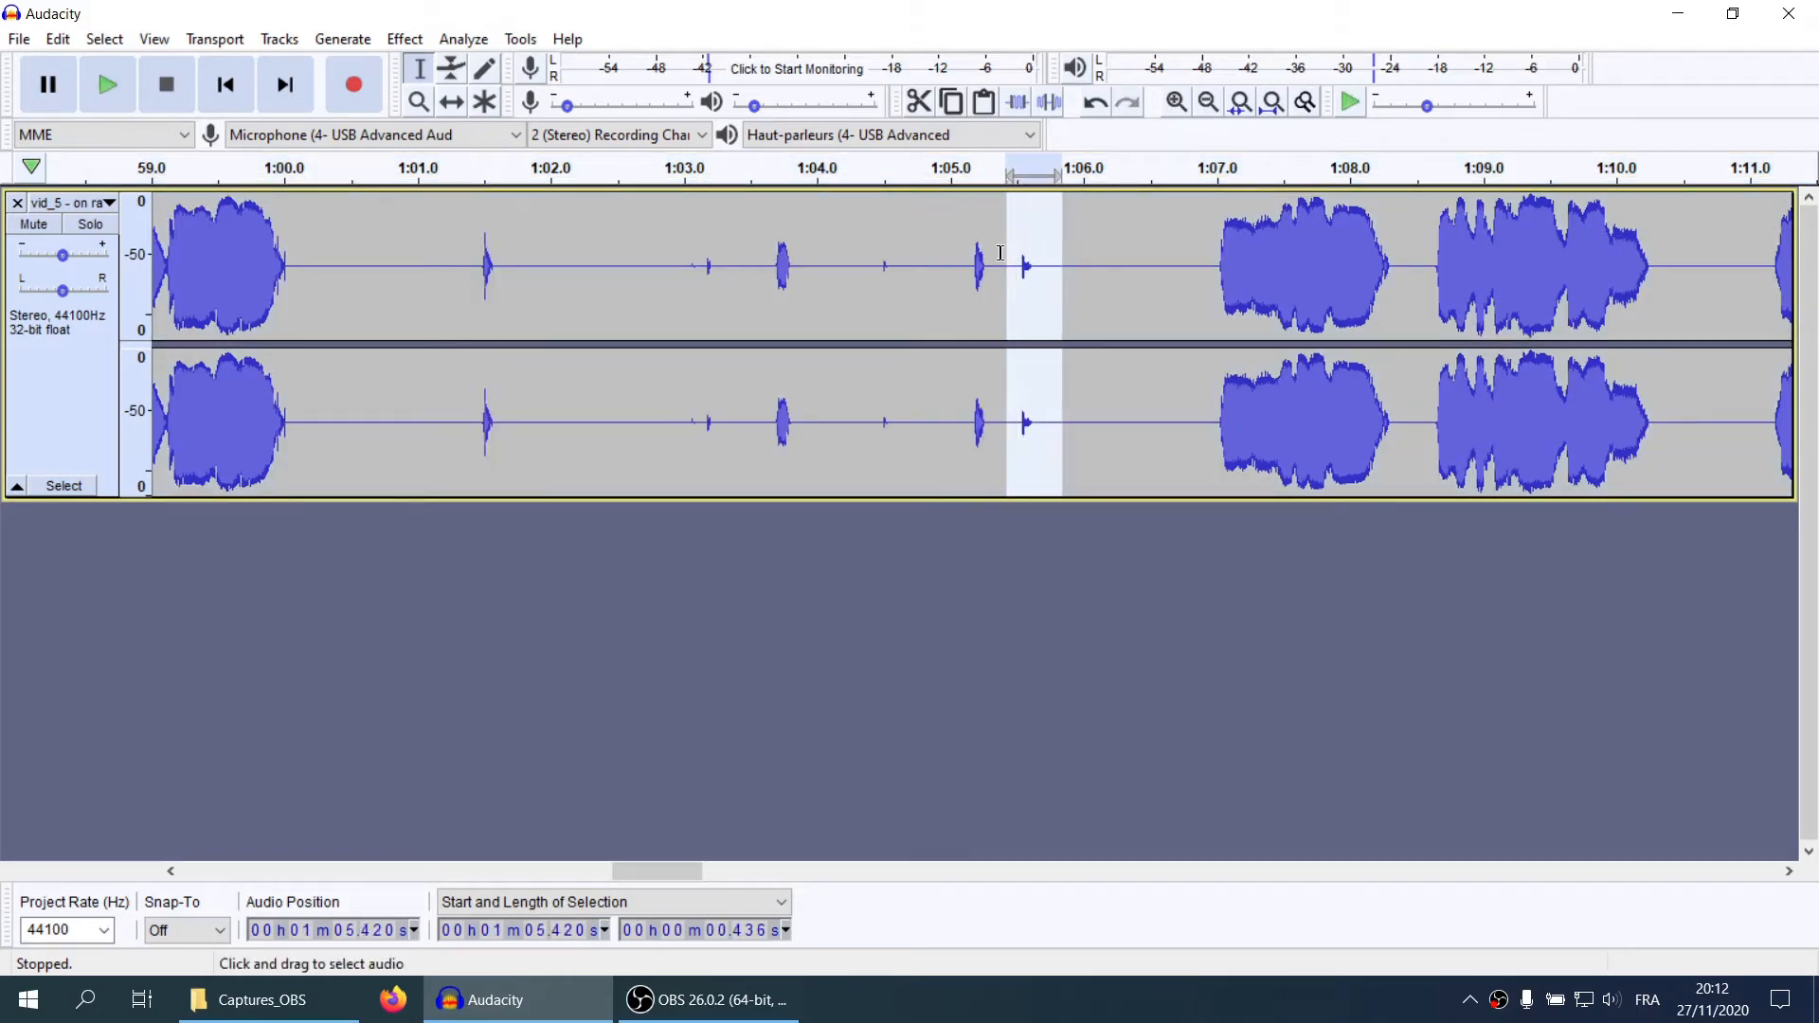
pyautogui.moveTo(1001, 252); pyautogui.dragTo(1048, 254)
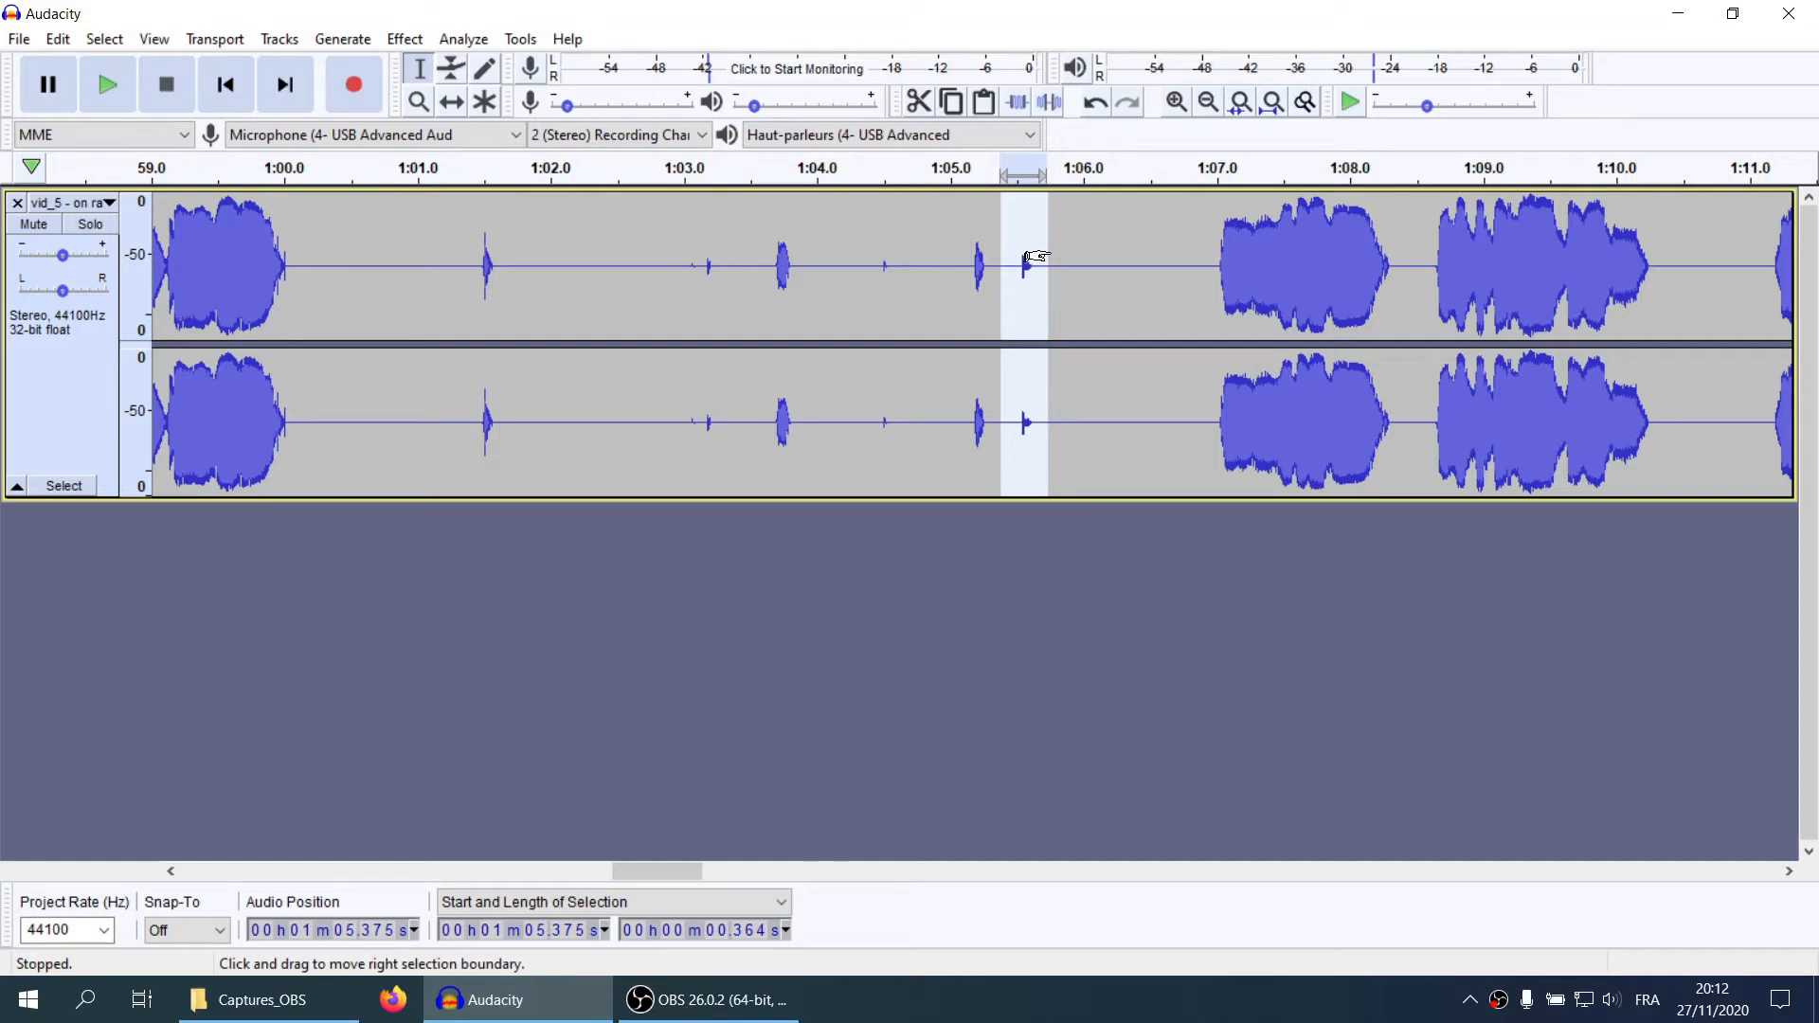
pyautogui.moveTo(1084, 256)
pyautogui.mouseDown()
pyautogui.moveTo(1008, 242)
pyautogui.moveTo(1055, 247)
pyautogui.mouseUp()
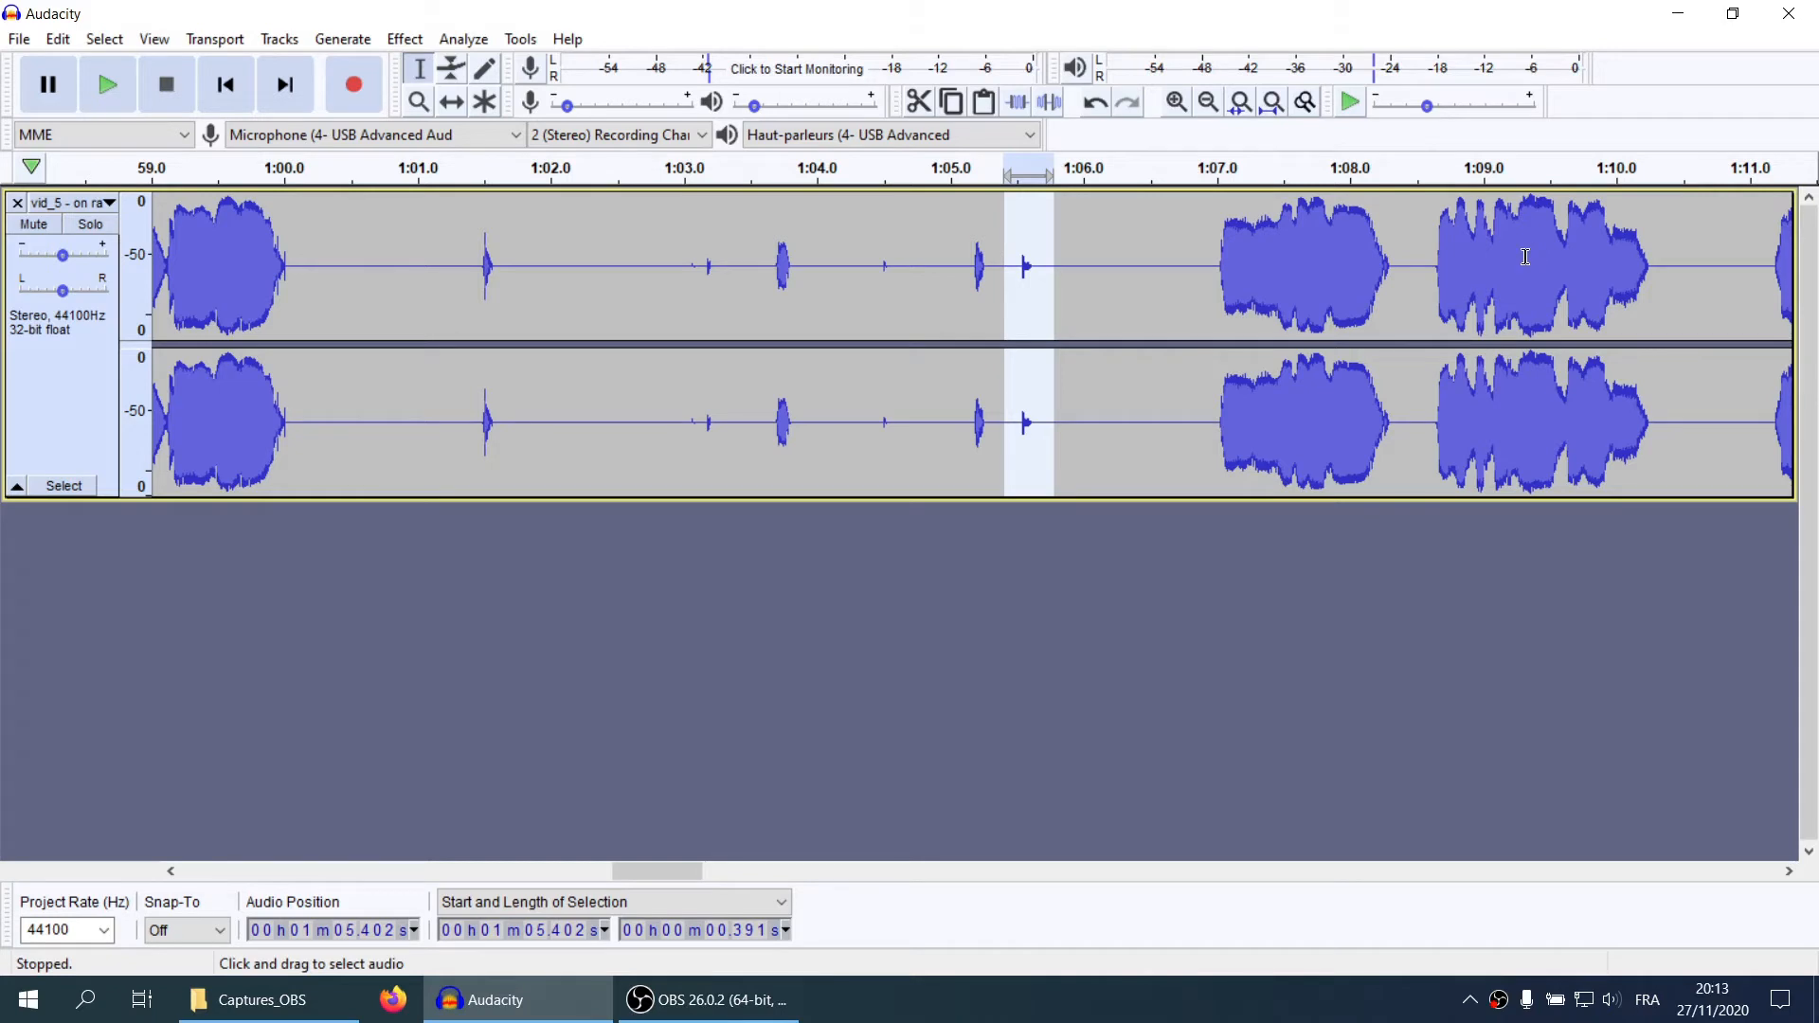
# Examine the other remaining clicks between 1:01 and 1:06, highlighting them as a group and individually
pyautogui.hscroll(-1, 1536, 255)
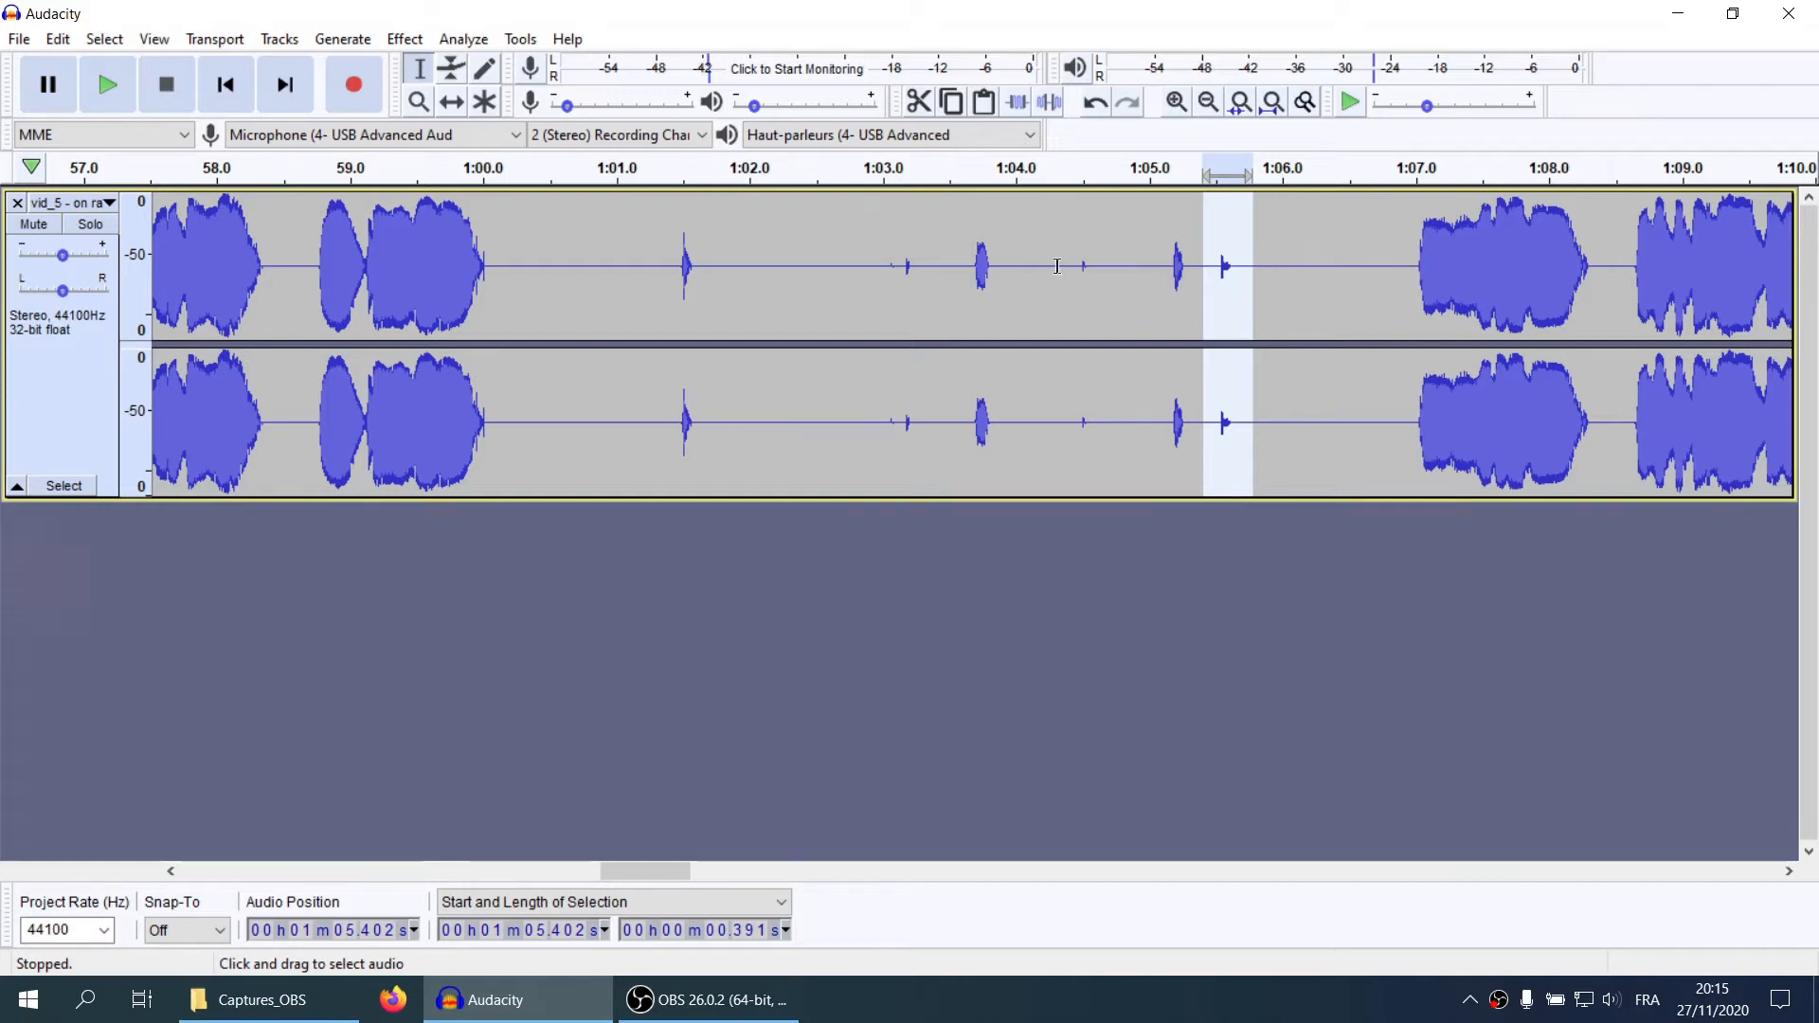
pyautogui.moveTo(626, 284); pyautogui.dragTo(1198, 308)
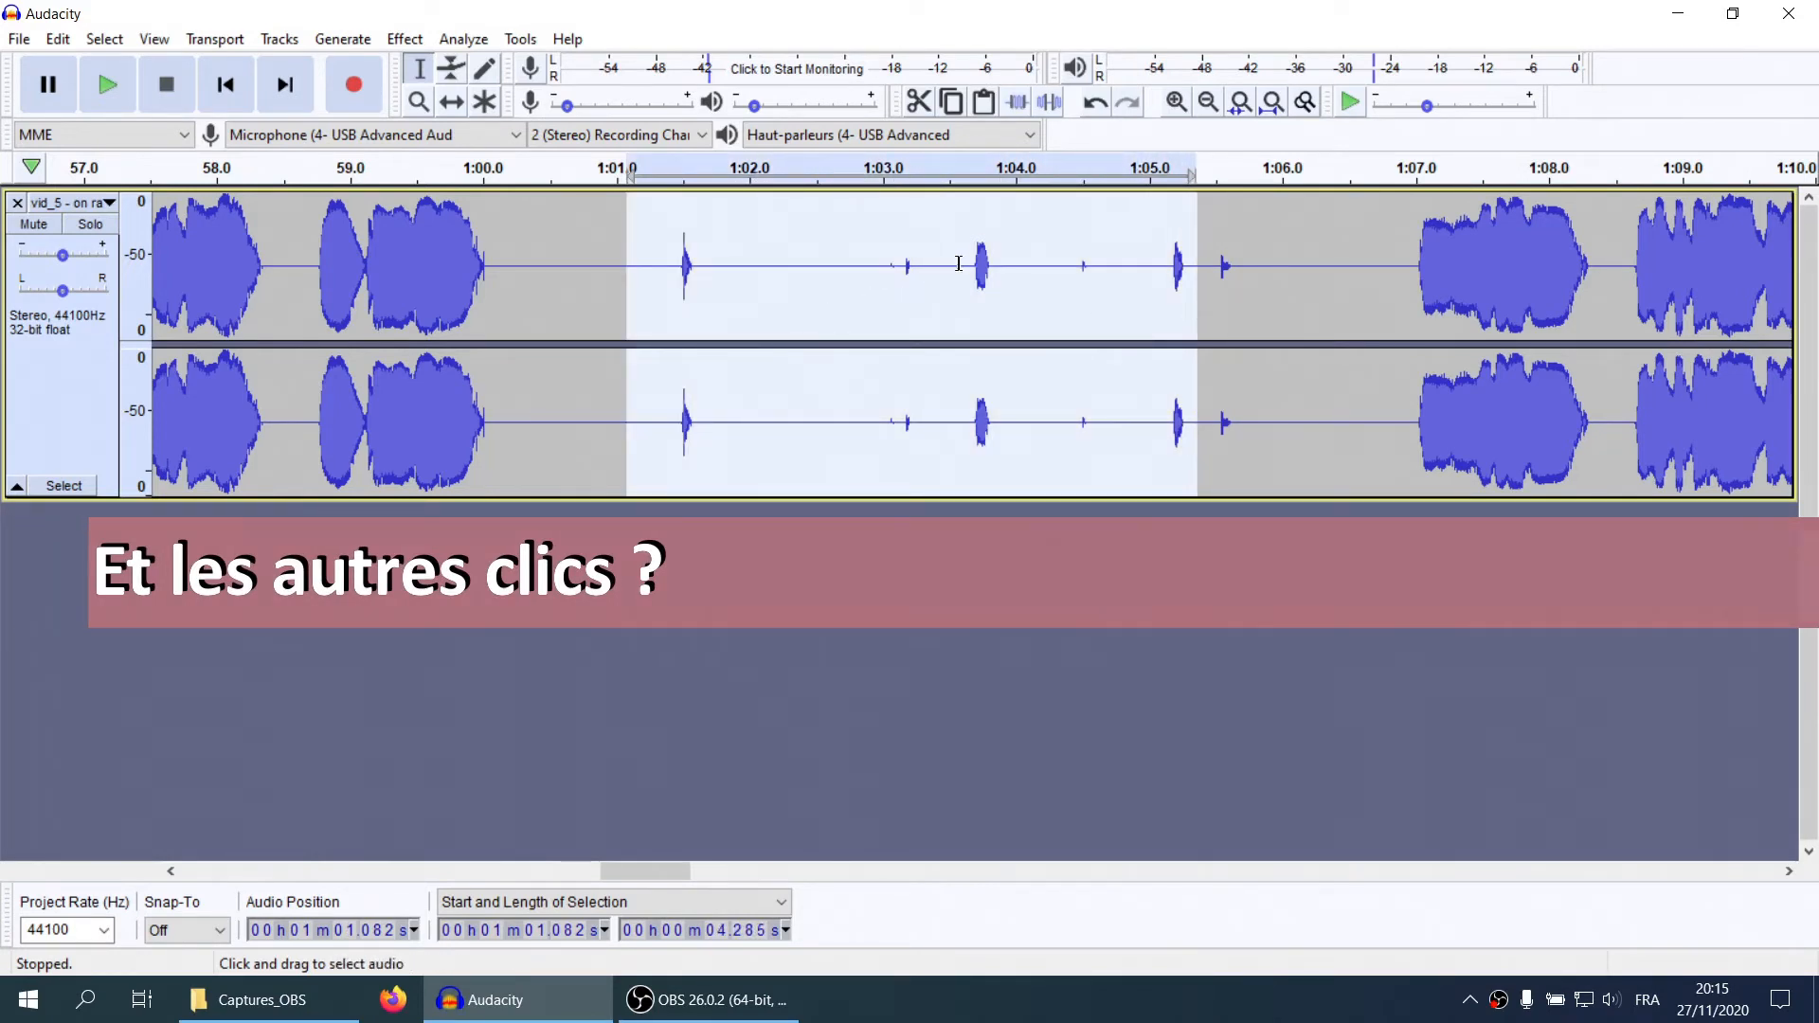
pyautogui.moveTo(965, 270); pyautogui.dragTo(1037, 270)
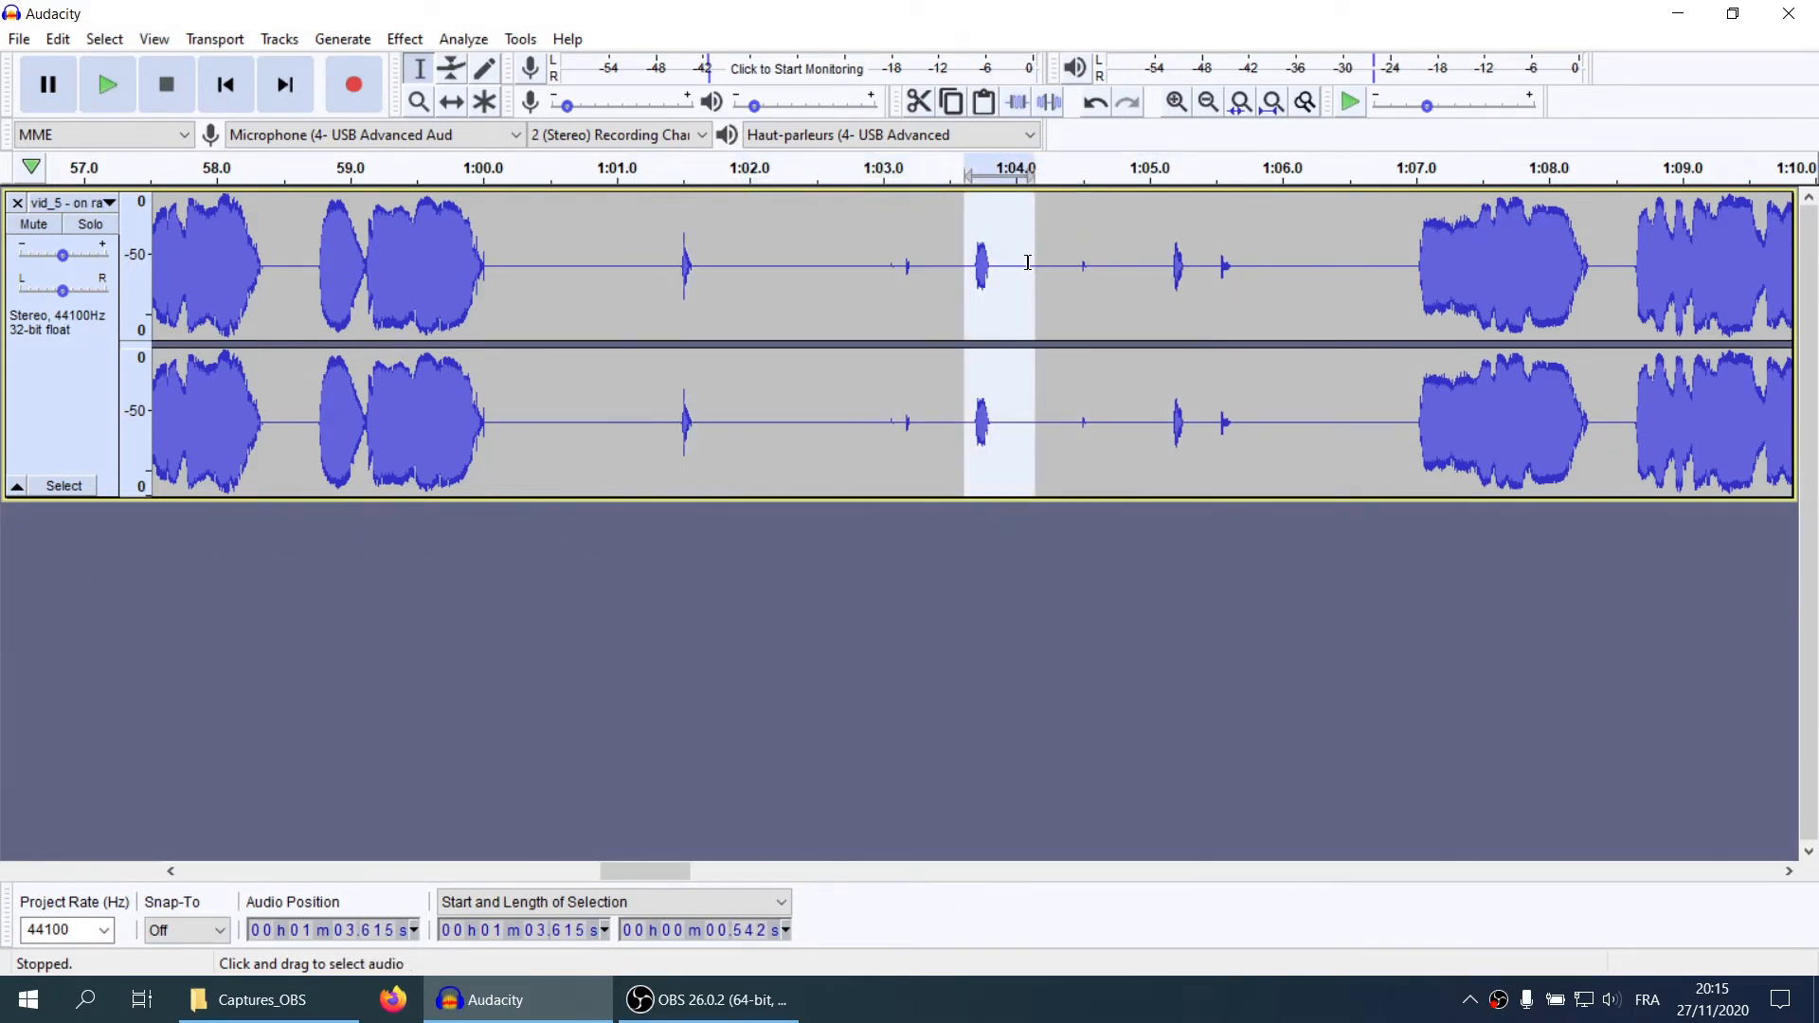
pyautogui.moveTo(1258, 268)
pyautogui.mouseDown()
pyautogui.moveTo(1211, 248)
pyautogui.moveTo(1254, 249)
pyautogui.moveTo(1218, 249)
pyautogui.moveTo(1238, 250)
pyautogui.mouseUp()
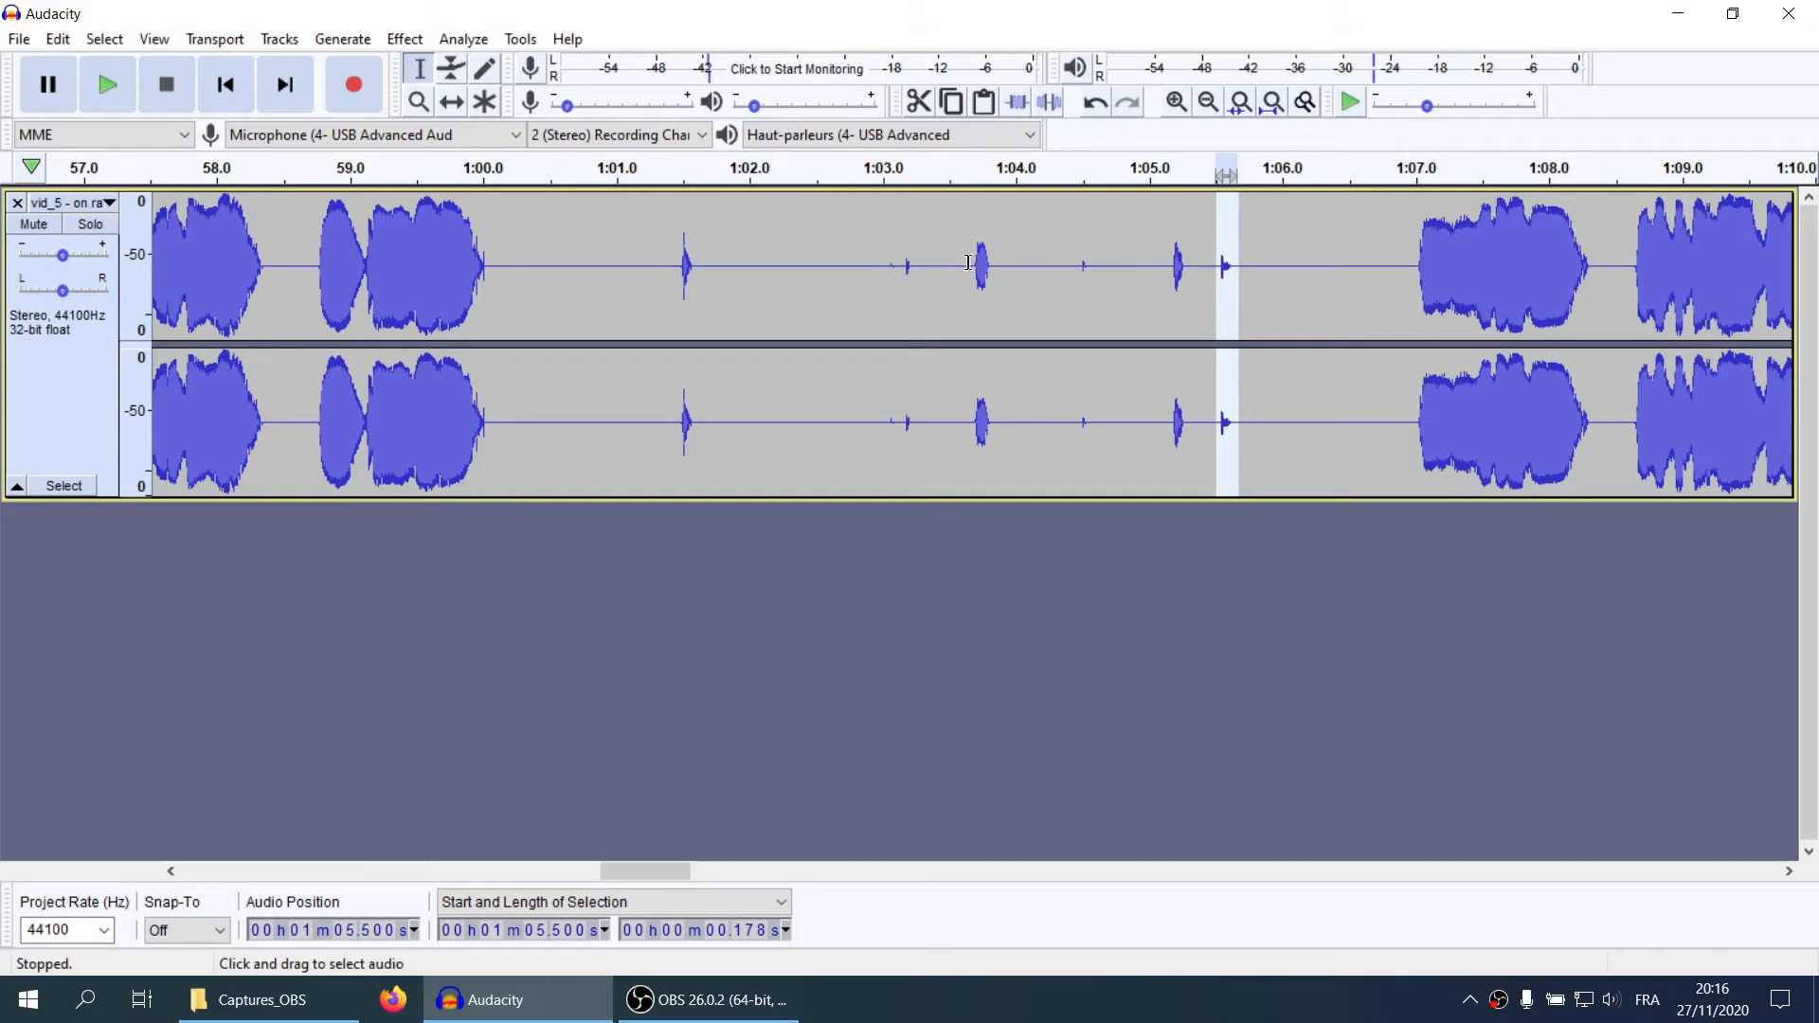
pyautogui.moveTo(968, 263); pyautogui.dragTo(1005, 266)
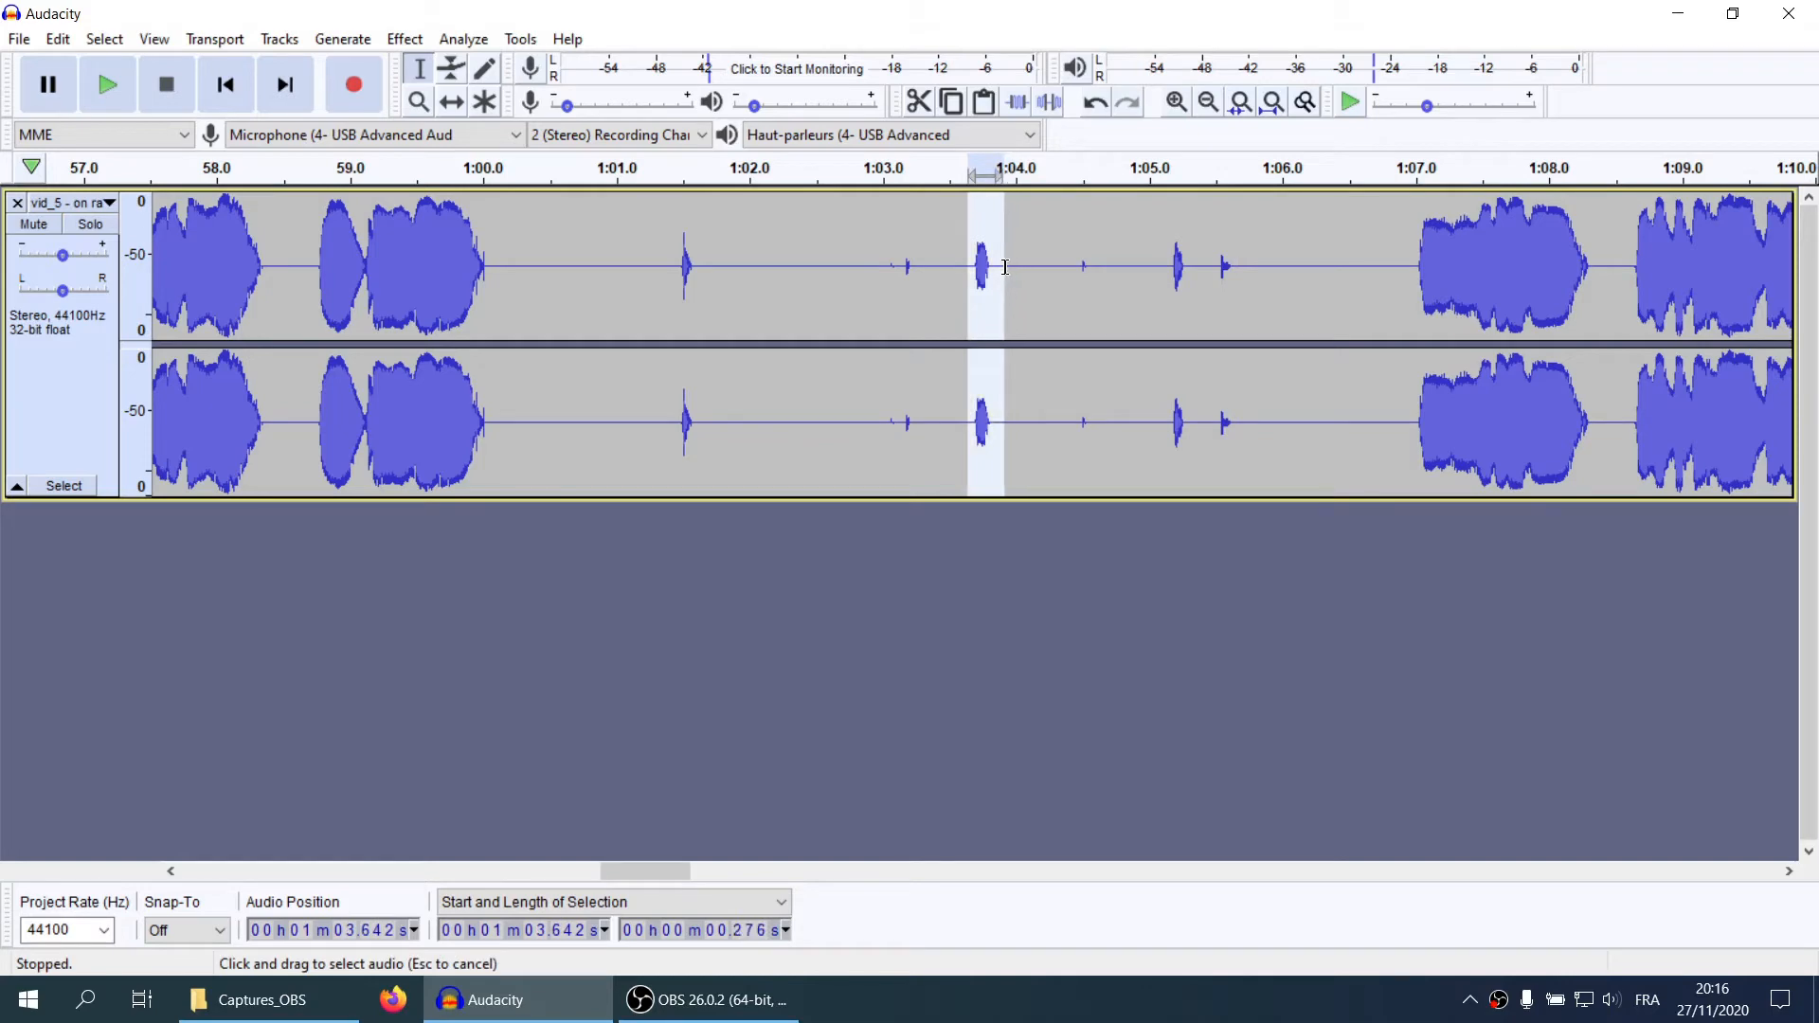
pyautogui.click(1163, 256)
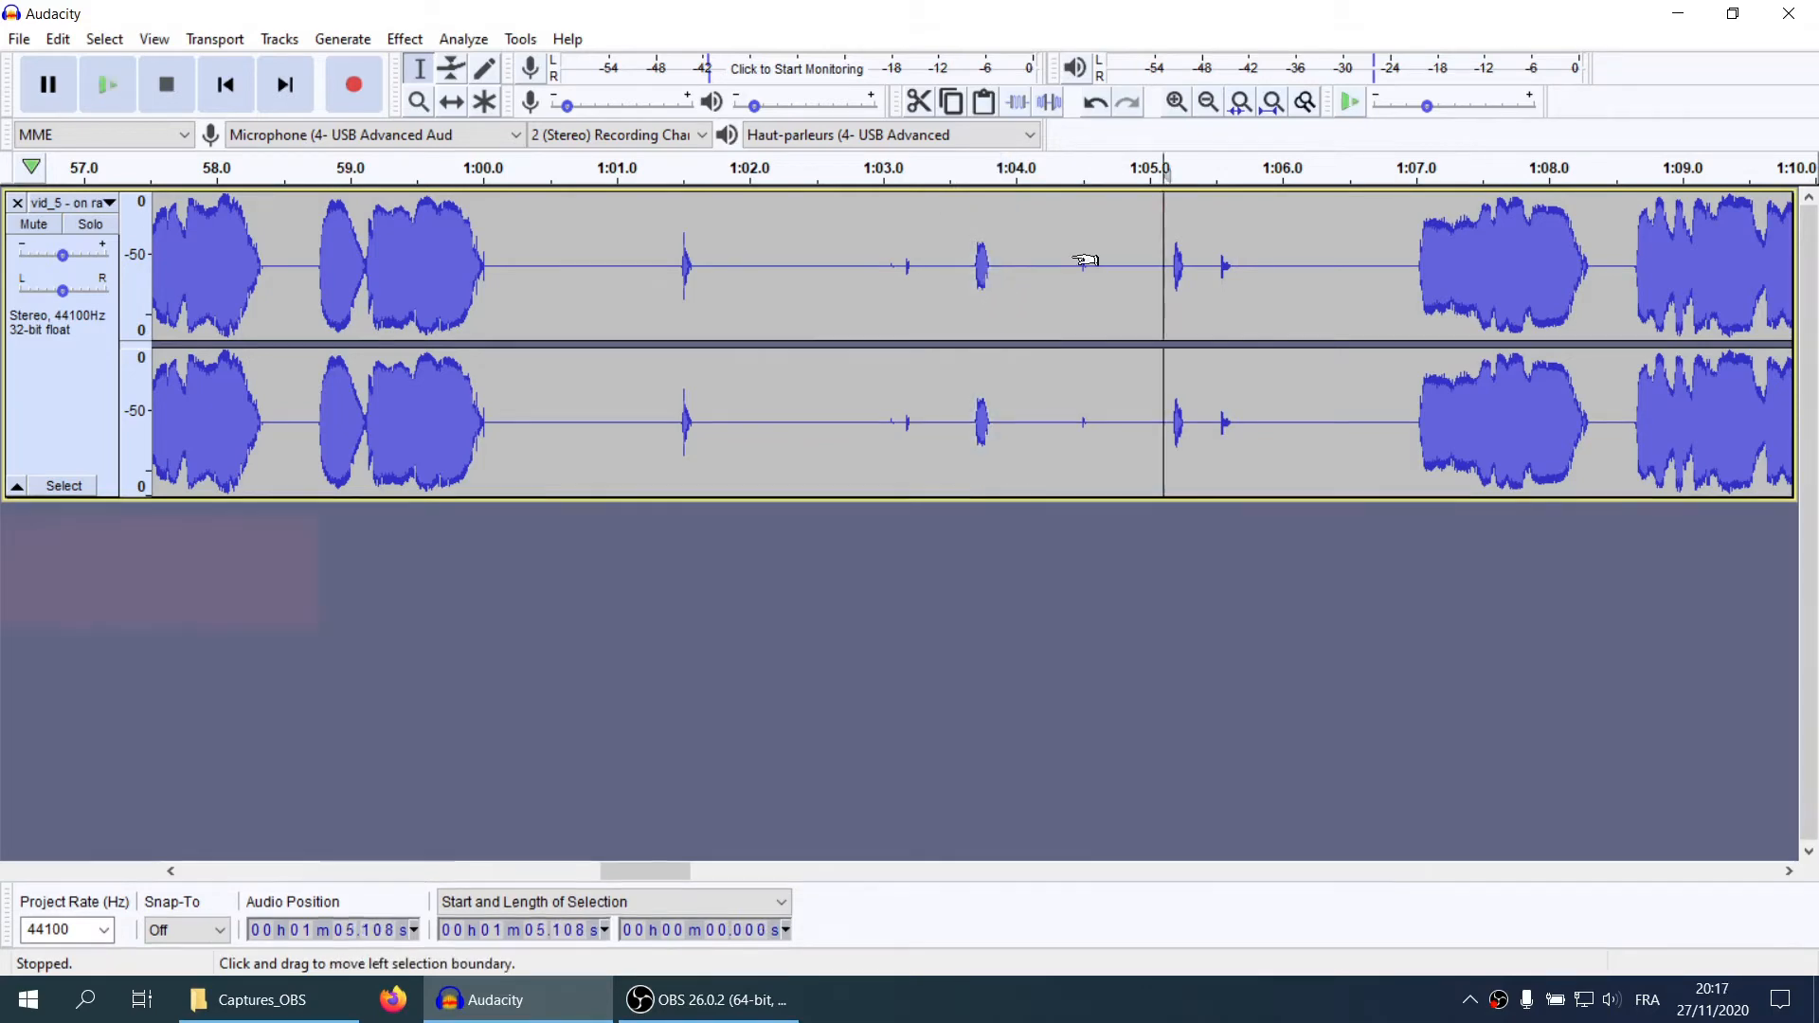
pyautogui.click(422, 41)
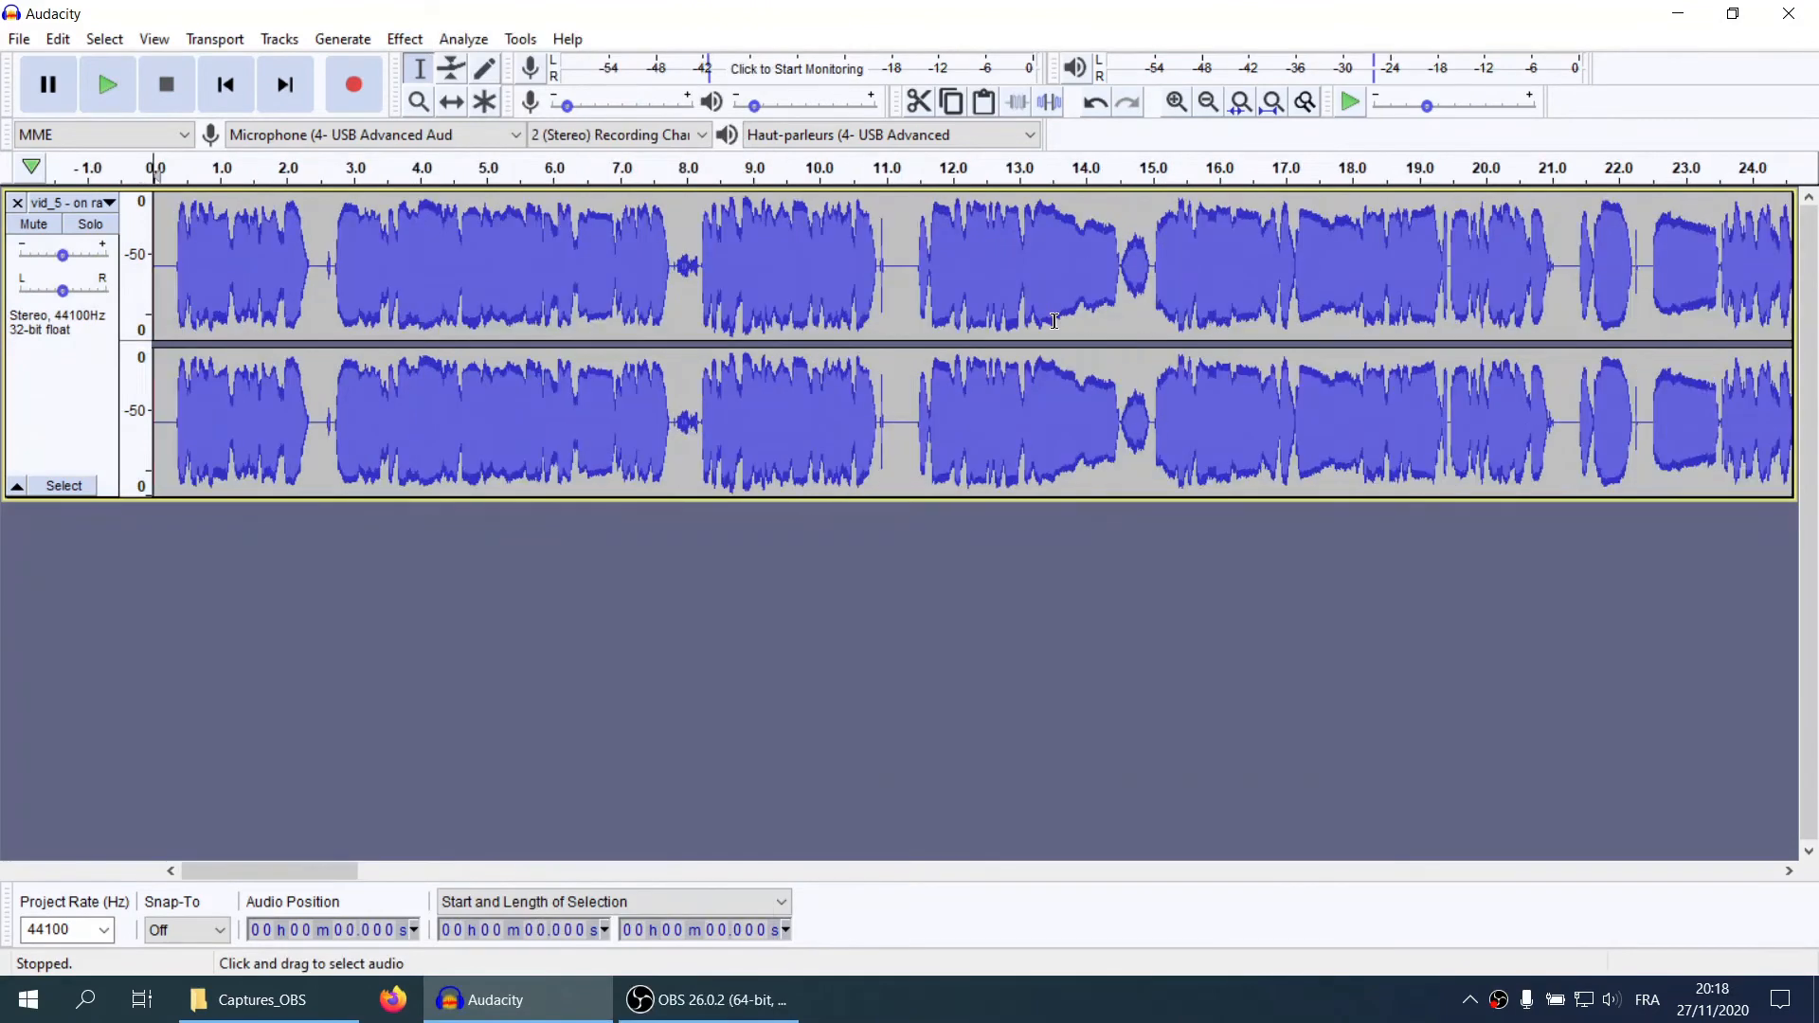
# Listen to the processed track from about 0.27 s and stop playback
pyautogui.click(172, 249)
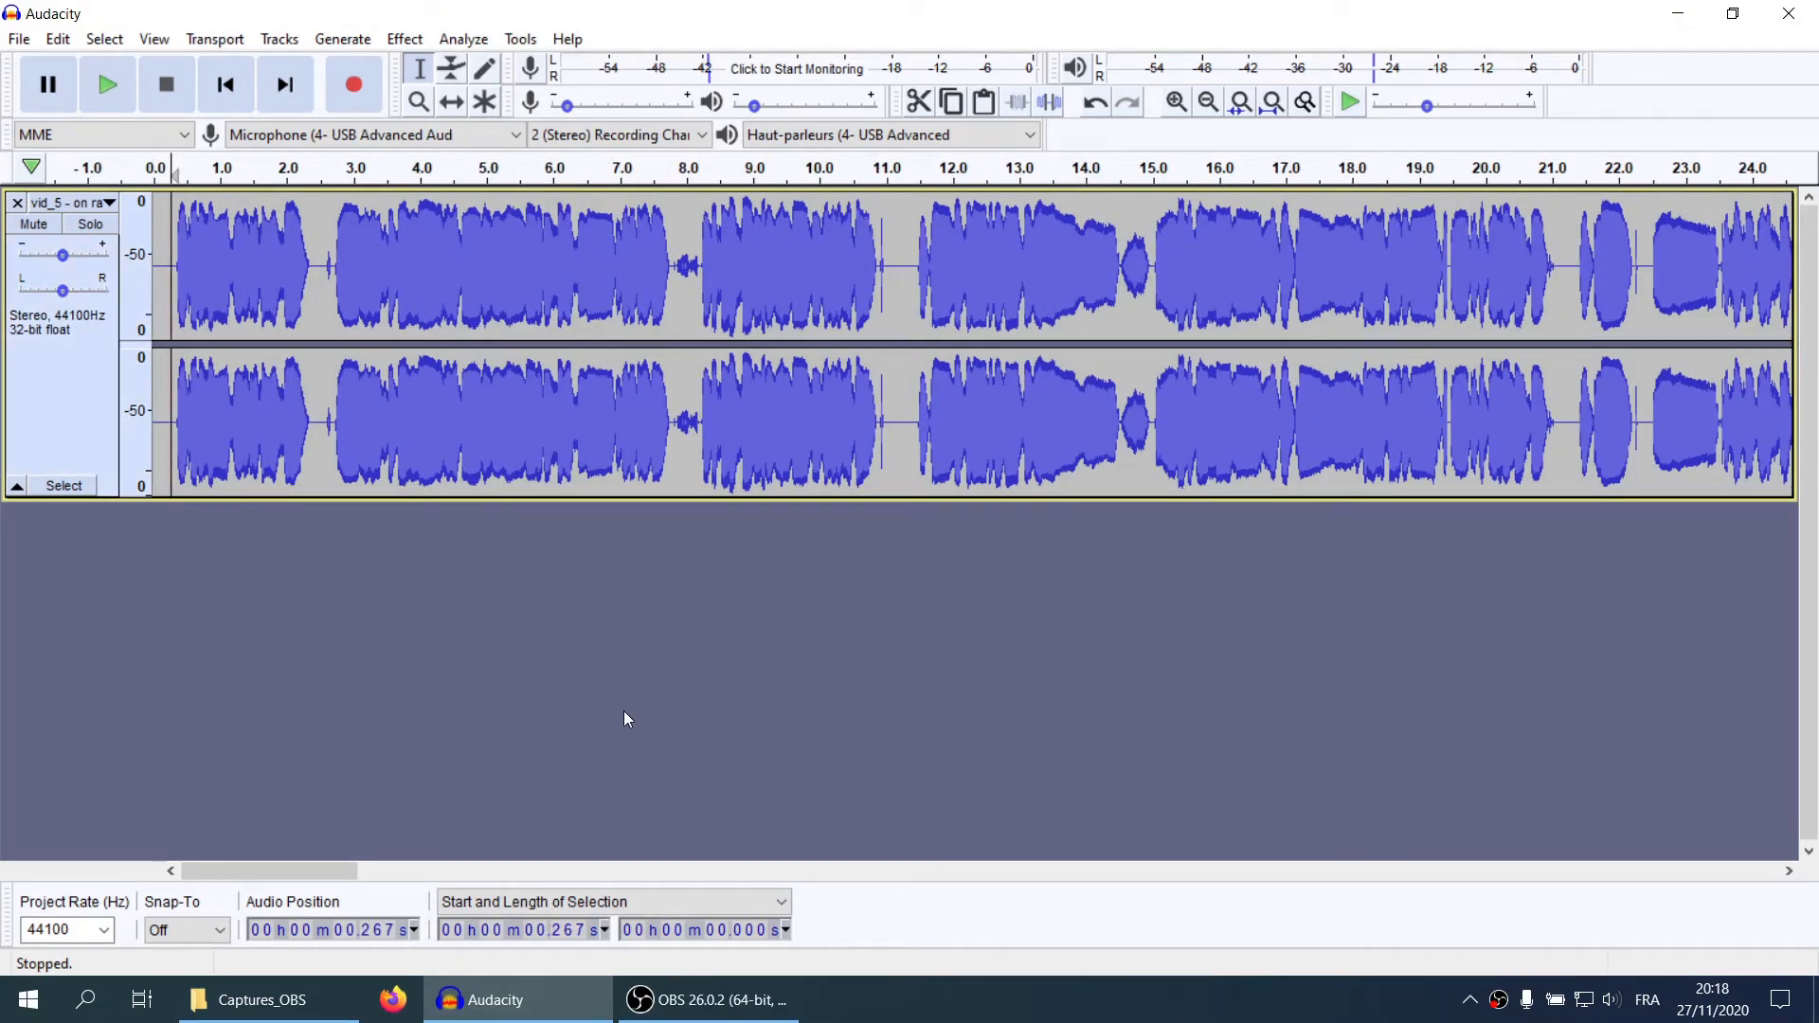
pyautogui.press('space')
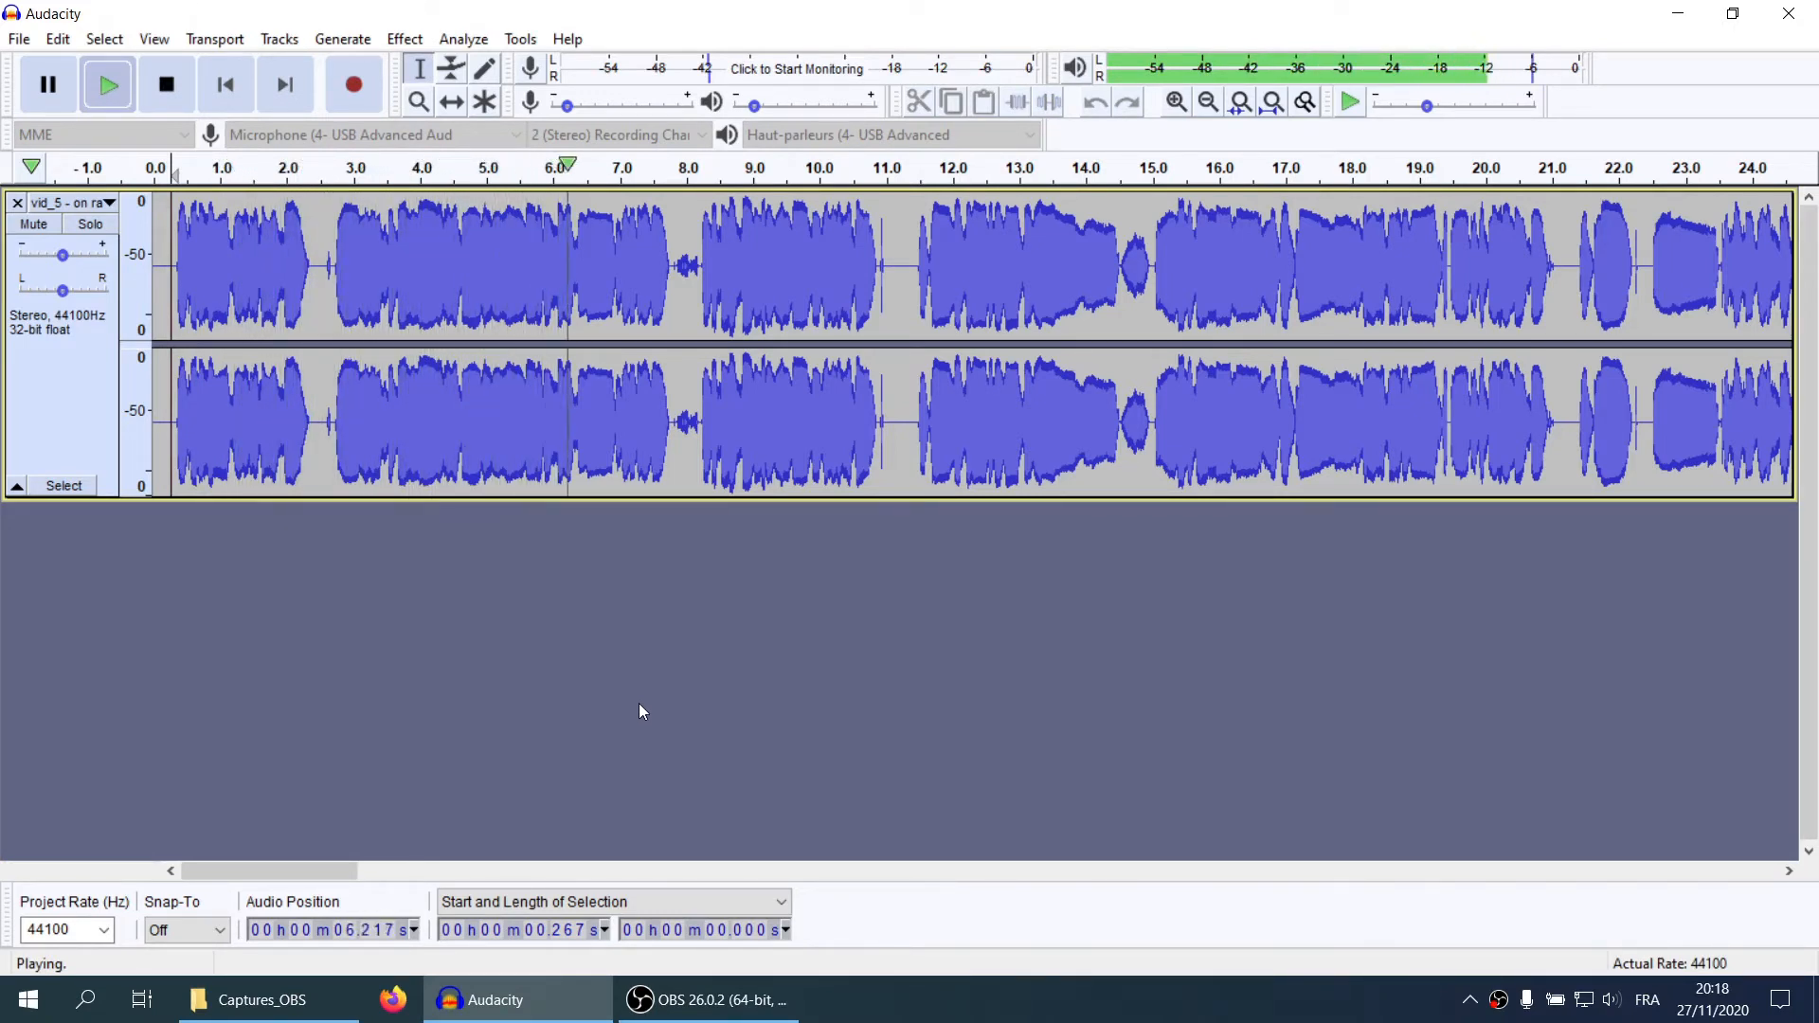
pyautogui.press('space')
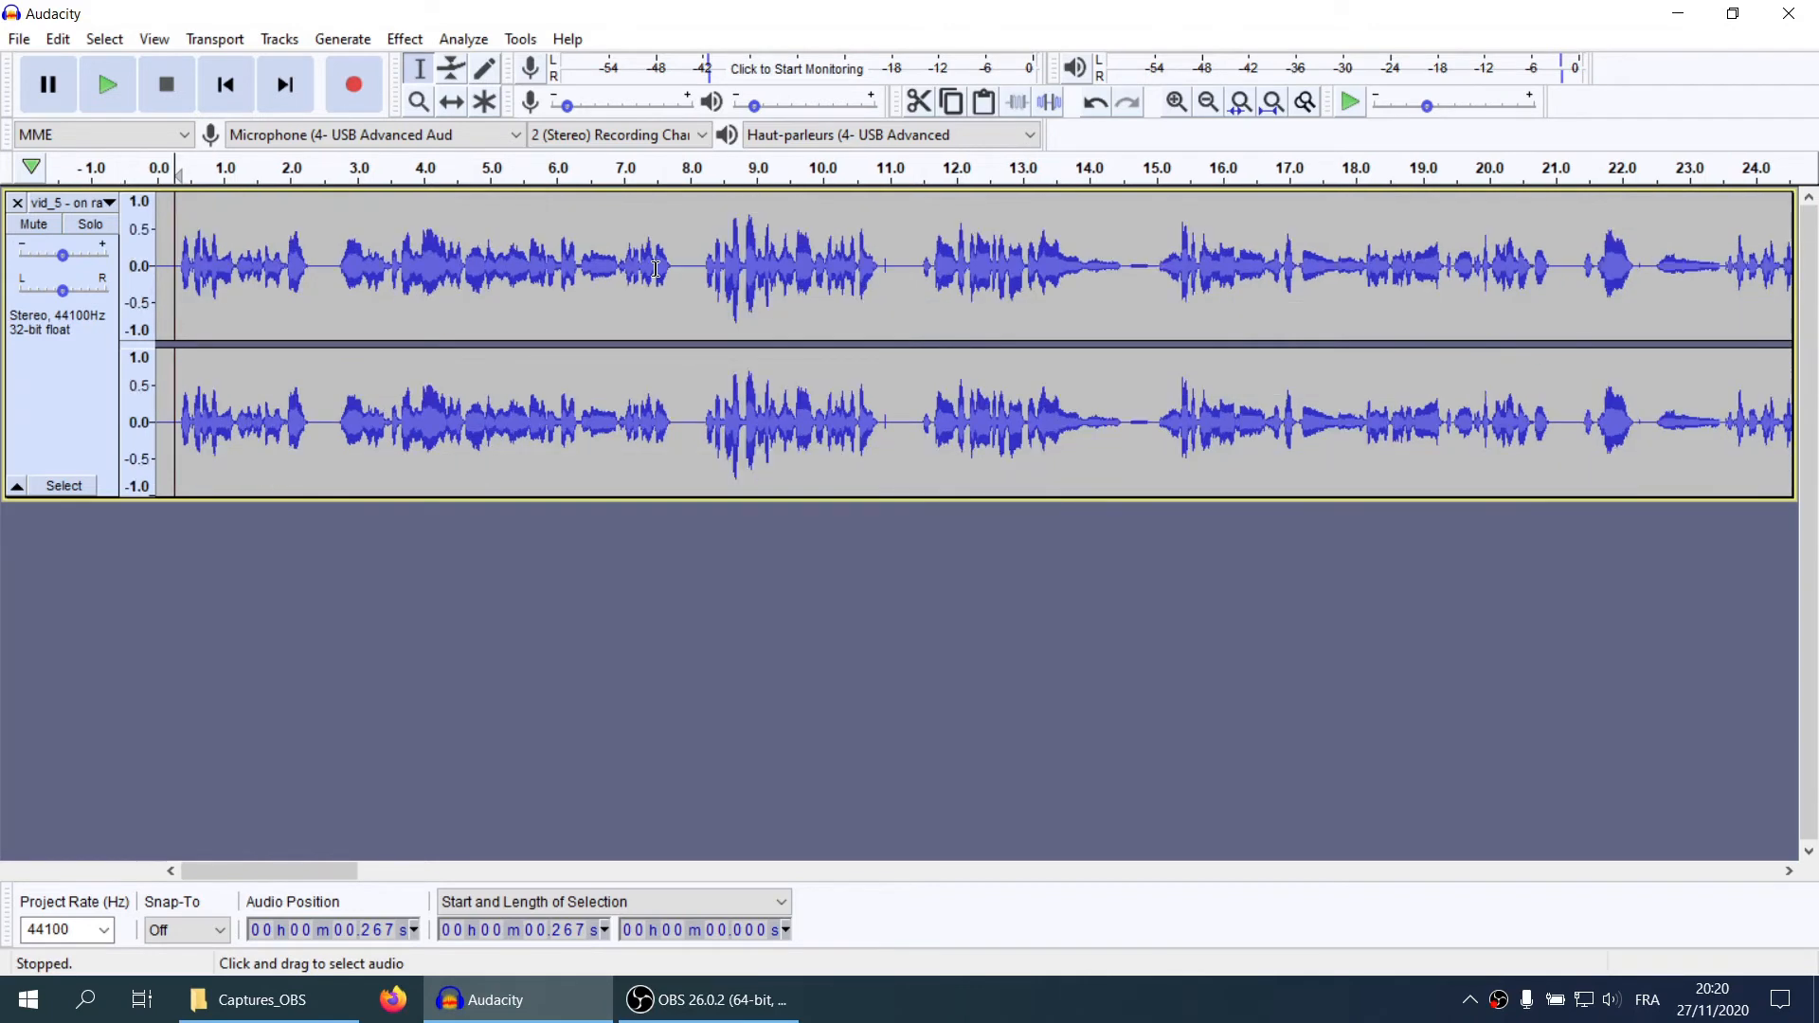
# Select the second spoken passage, about 5.10 s long, starting at 2.667 s
pyautogui.click(462, 250)
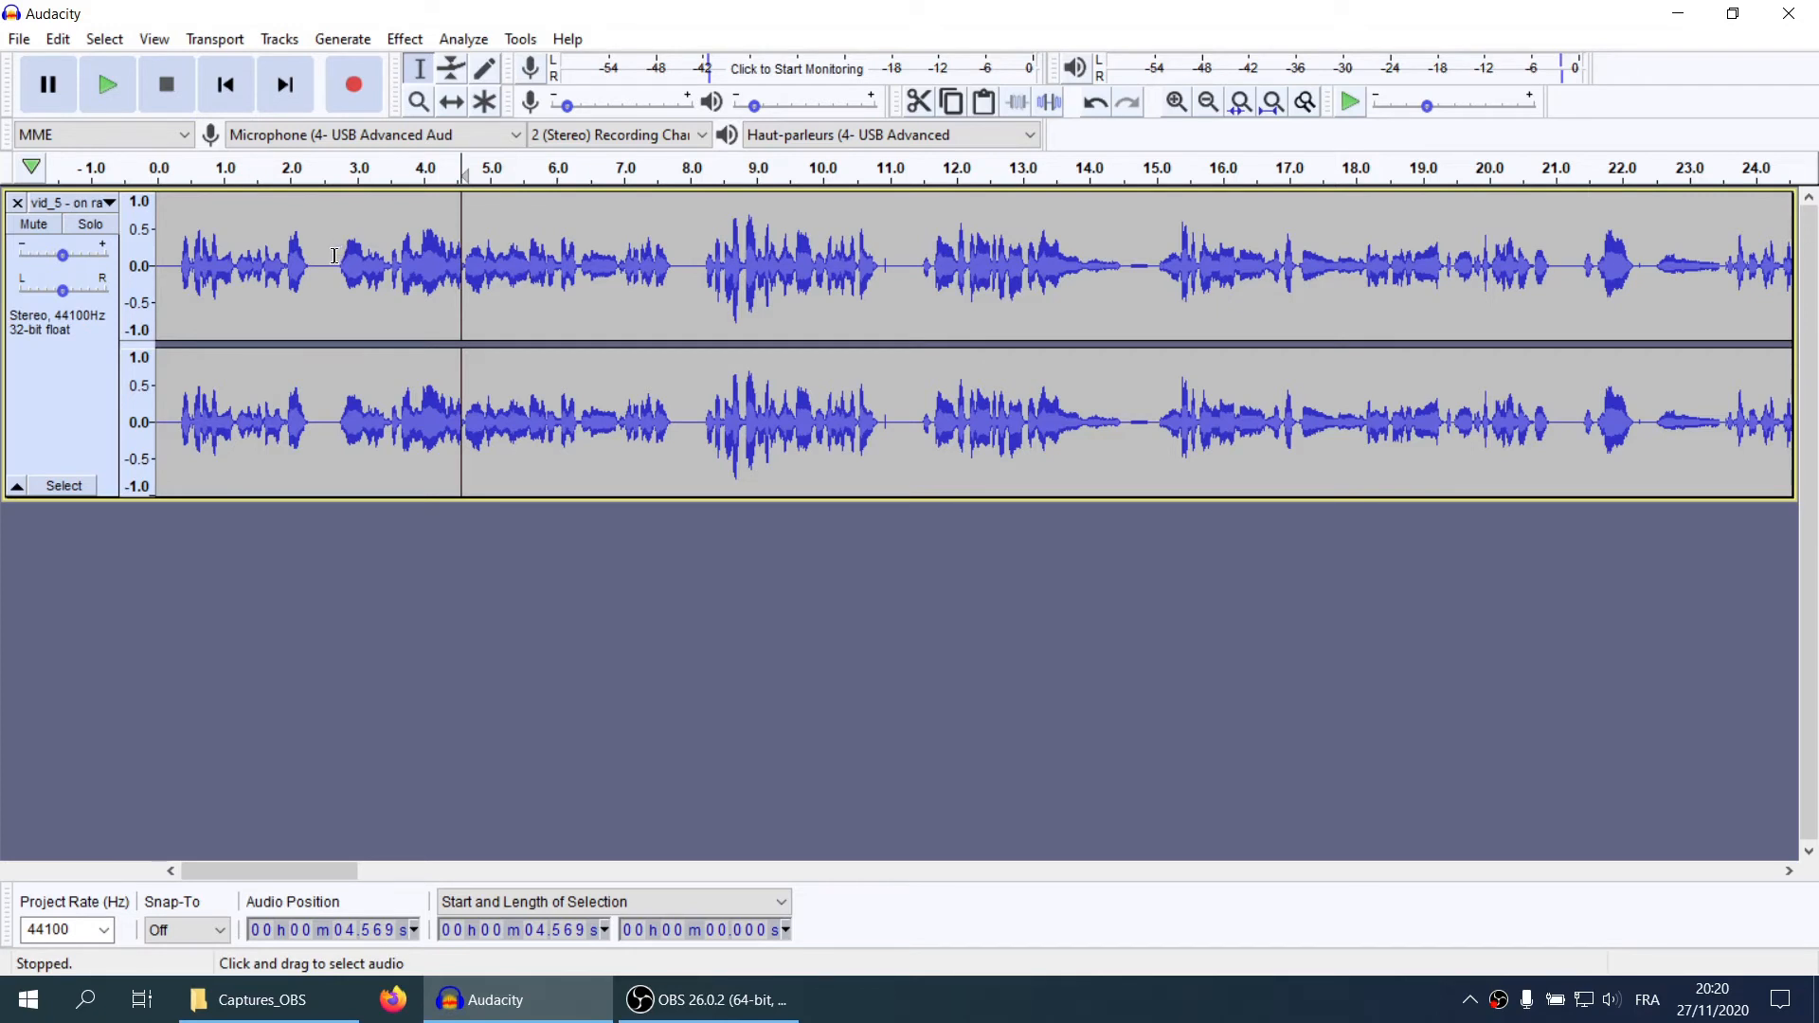
pyautogui.moveTo(335, 256); pyautogui.dragTo(673, 257)
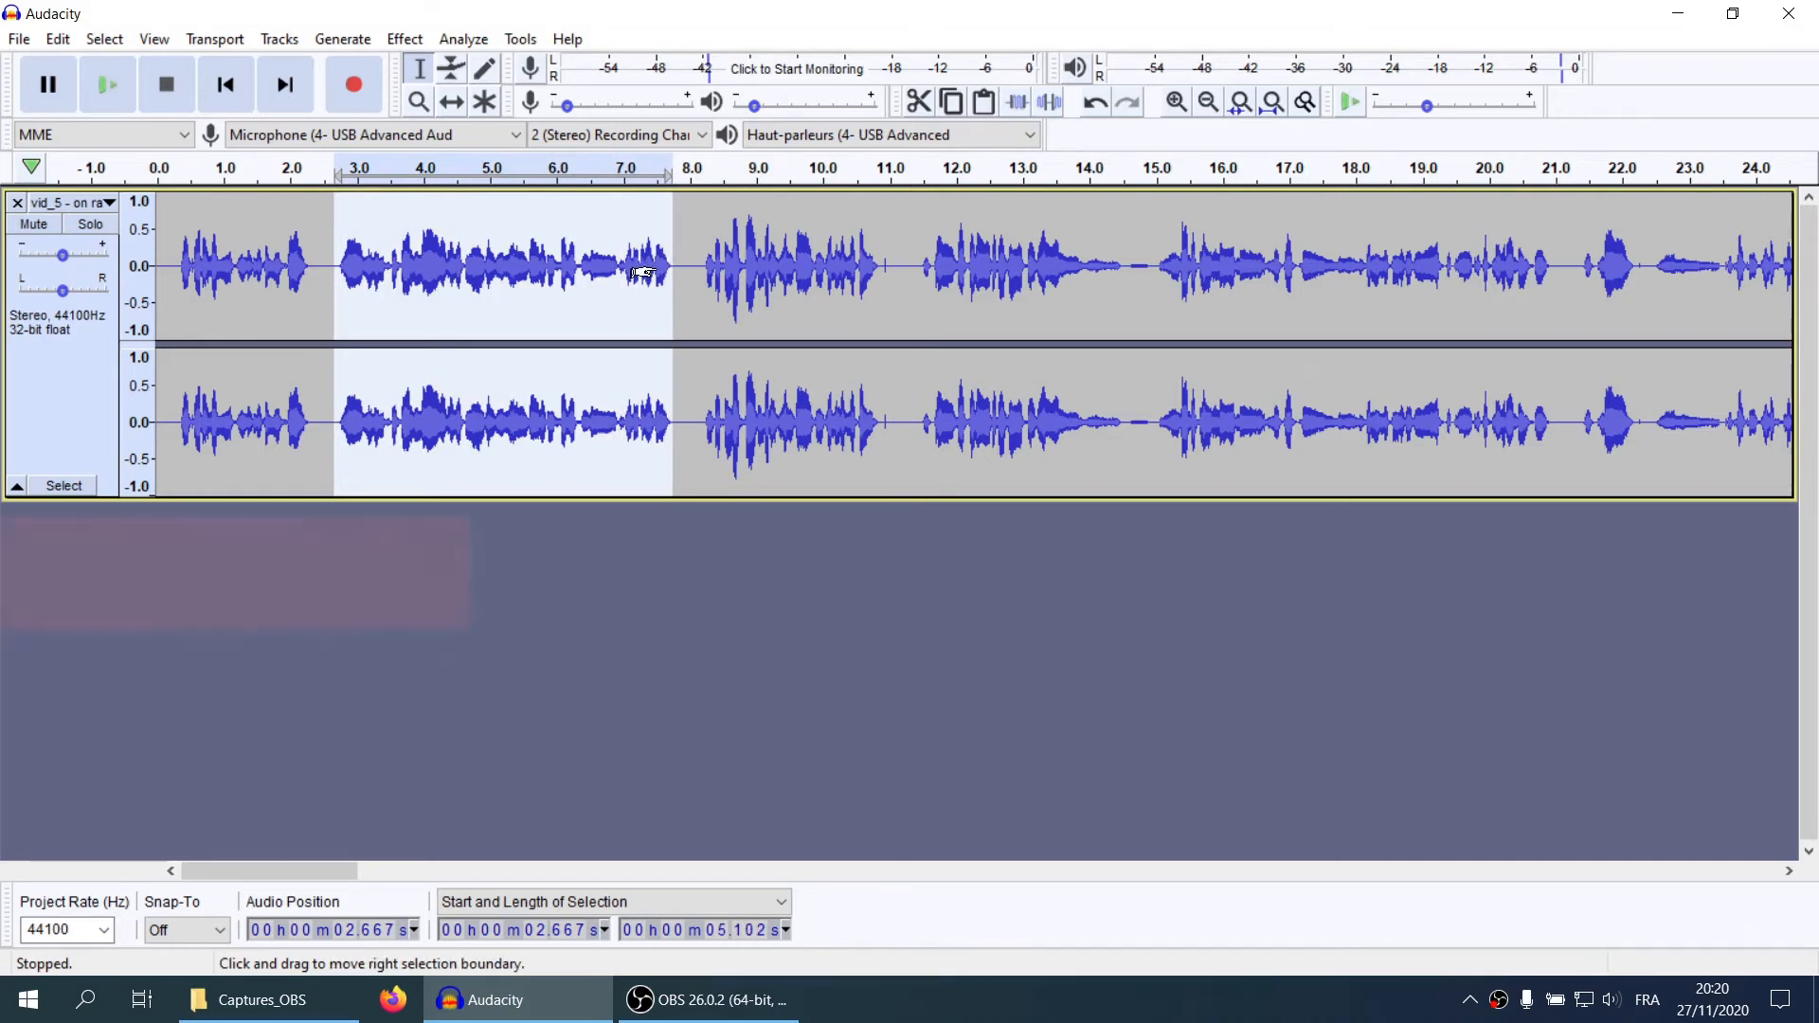
# Move the selected 5.102 s passage earlier by cutting it and pasting it at 2.311 s
pyautogui.hotkey('ctrl', 'x')
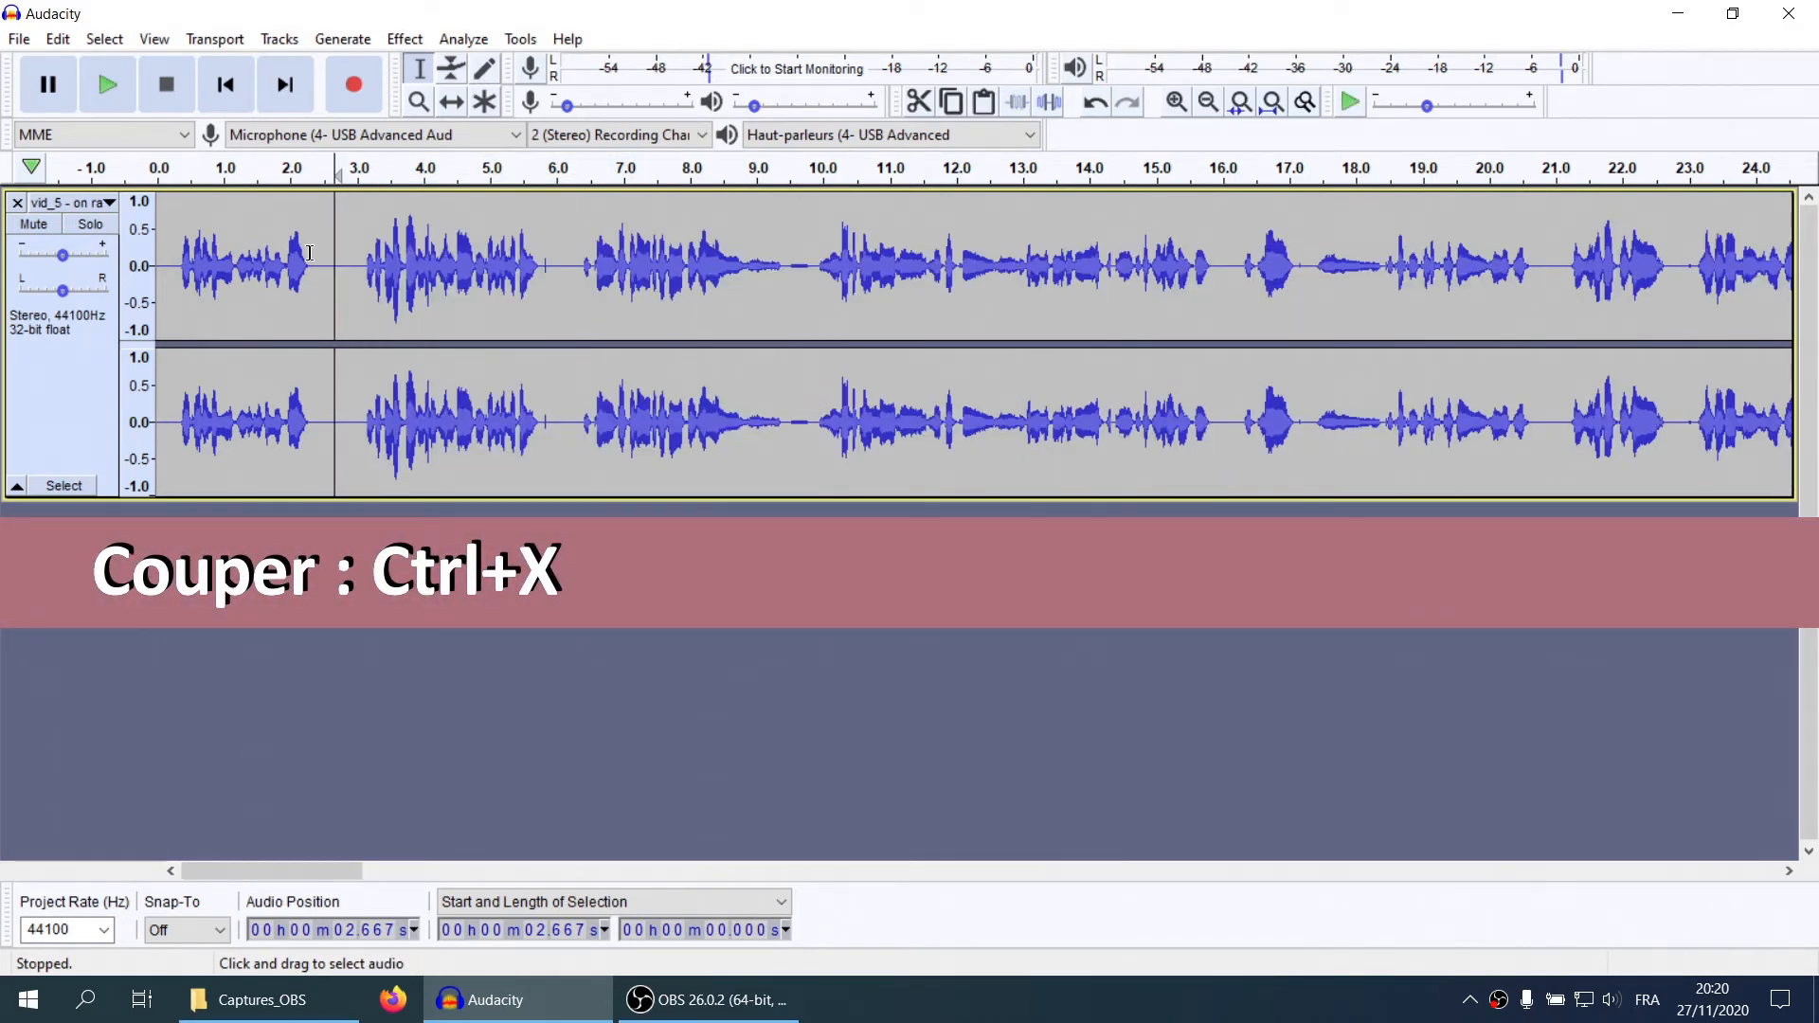
pyautogui.click(310, 253)
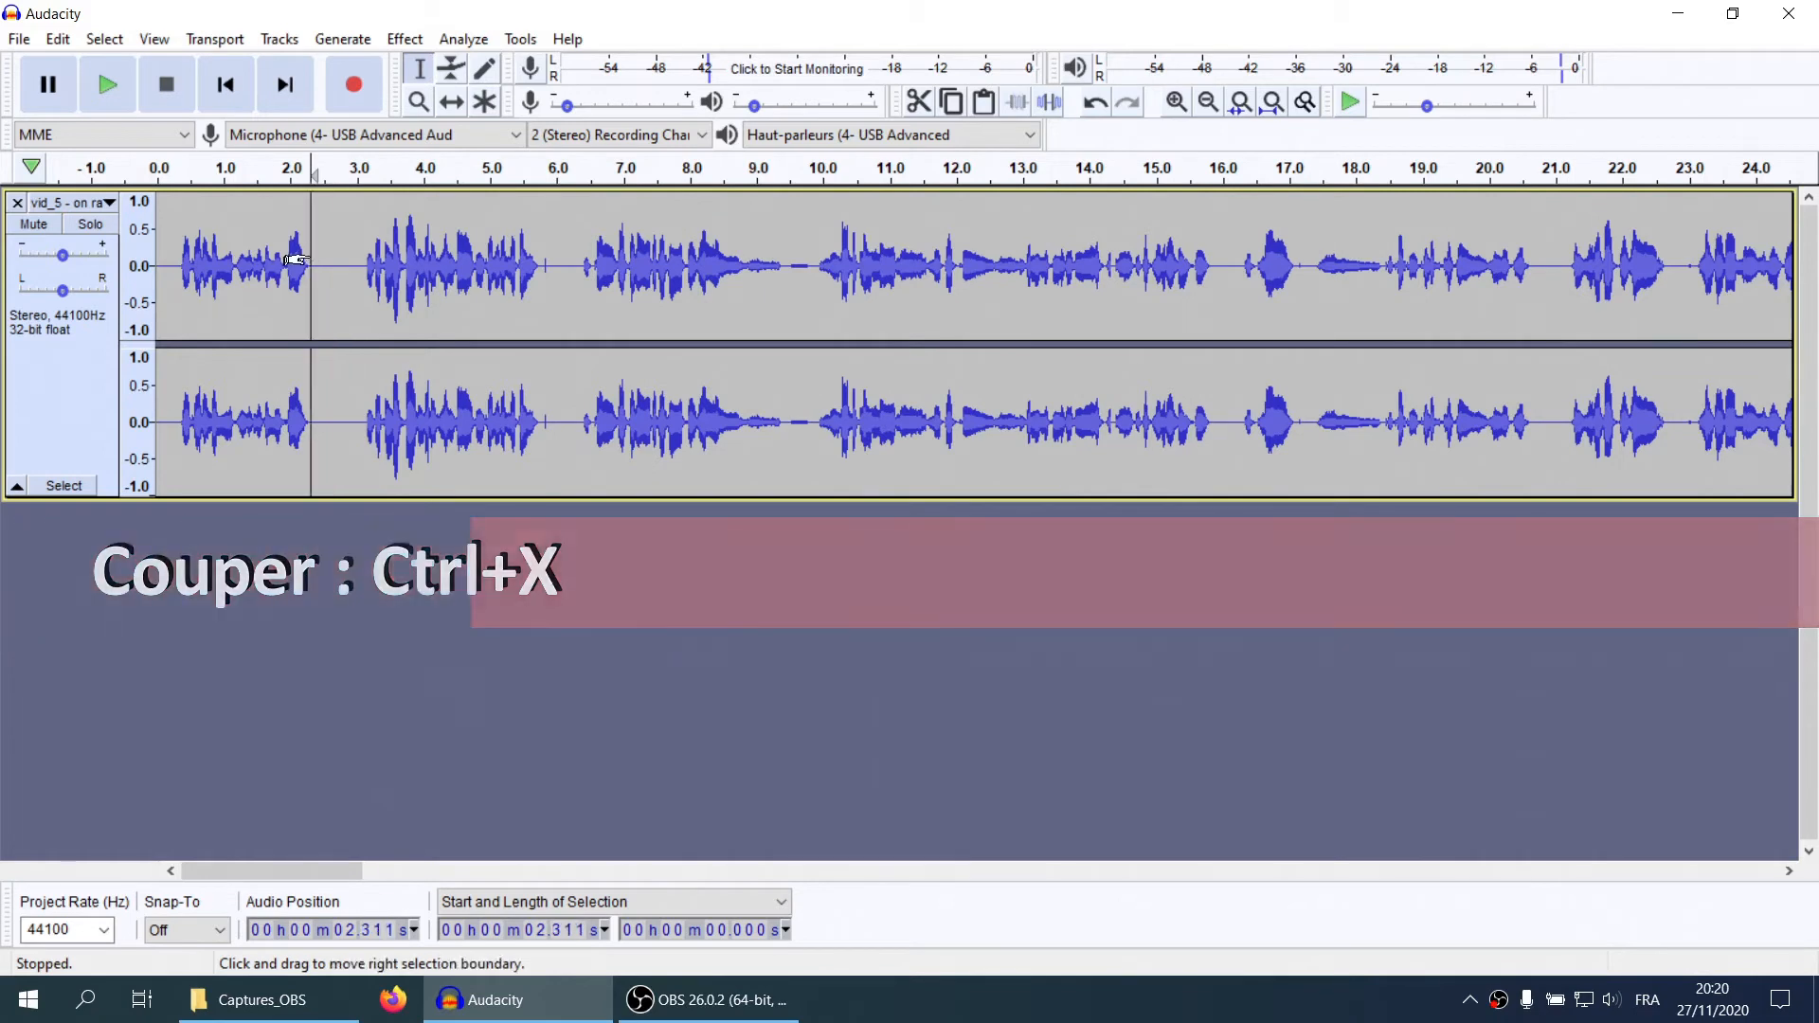
pyautogui.hotkey('ctrl', 'v')
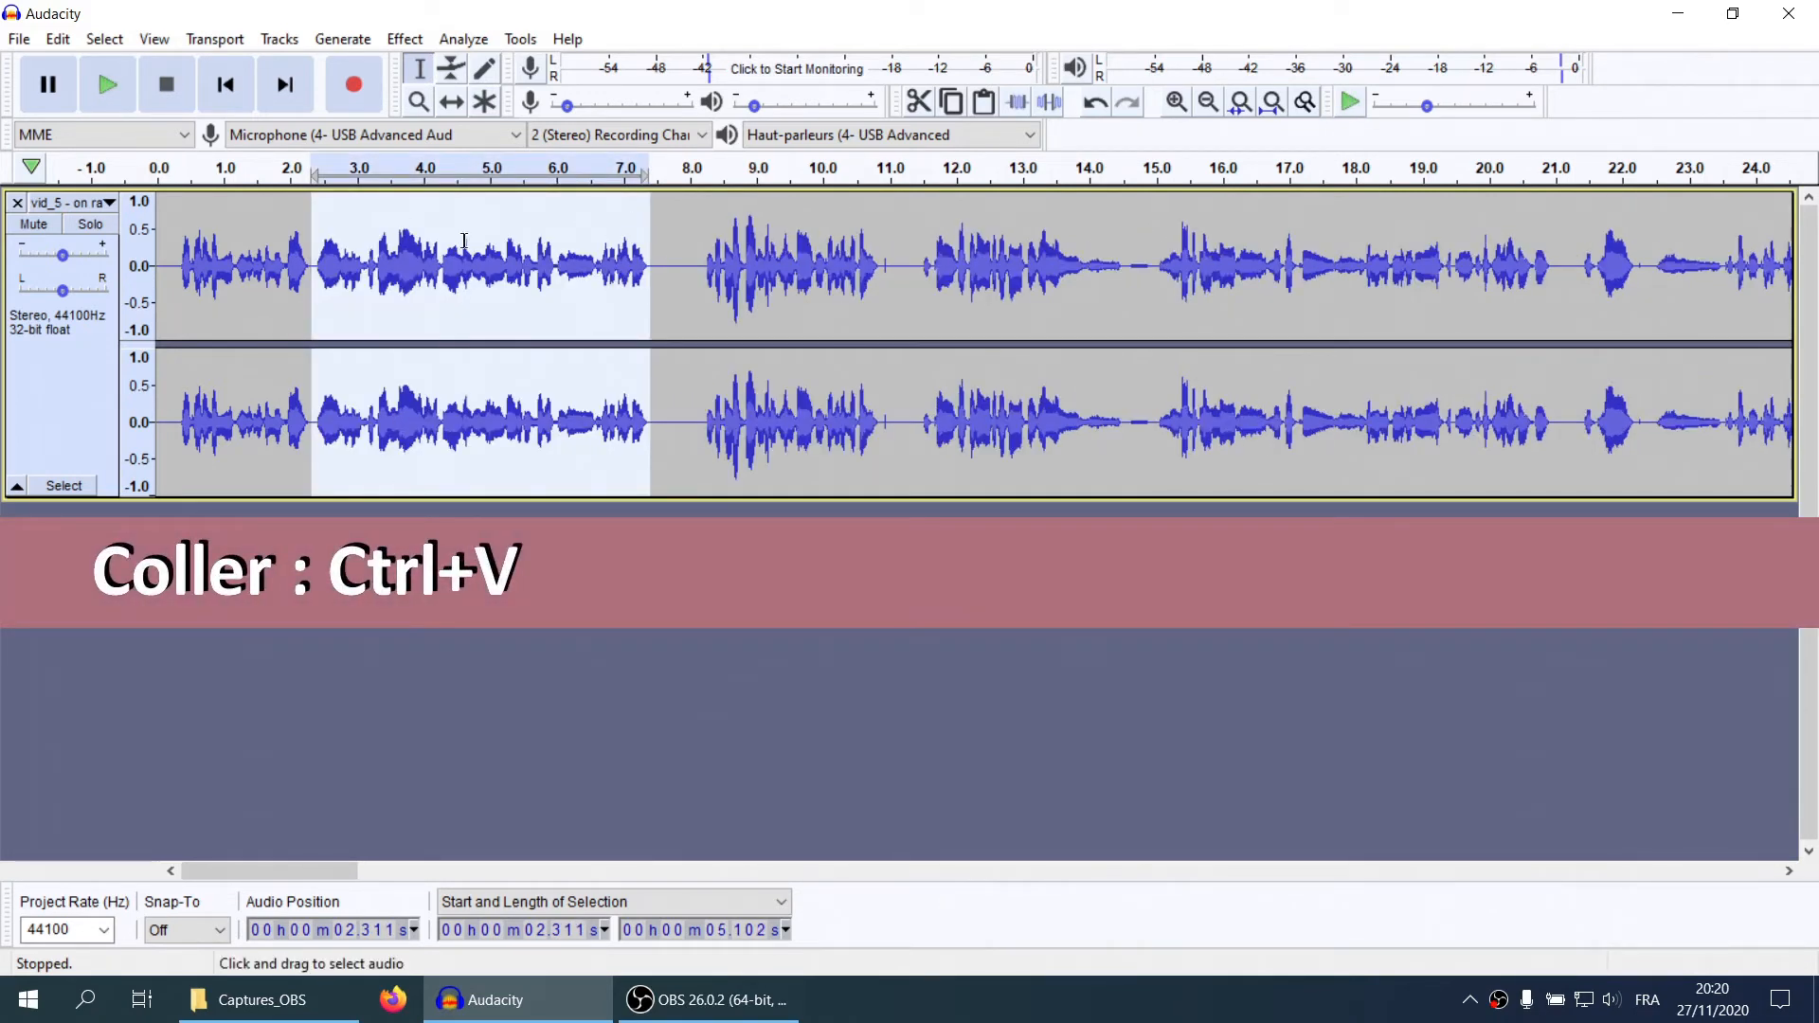
# Select the faint sound starting at 22.383 s, 1.120 s long, listen to it and replace it with silence
pyautogui.hscroll(5, 1086, 267)
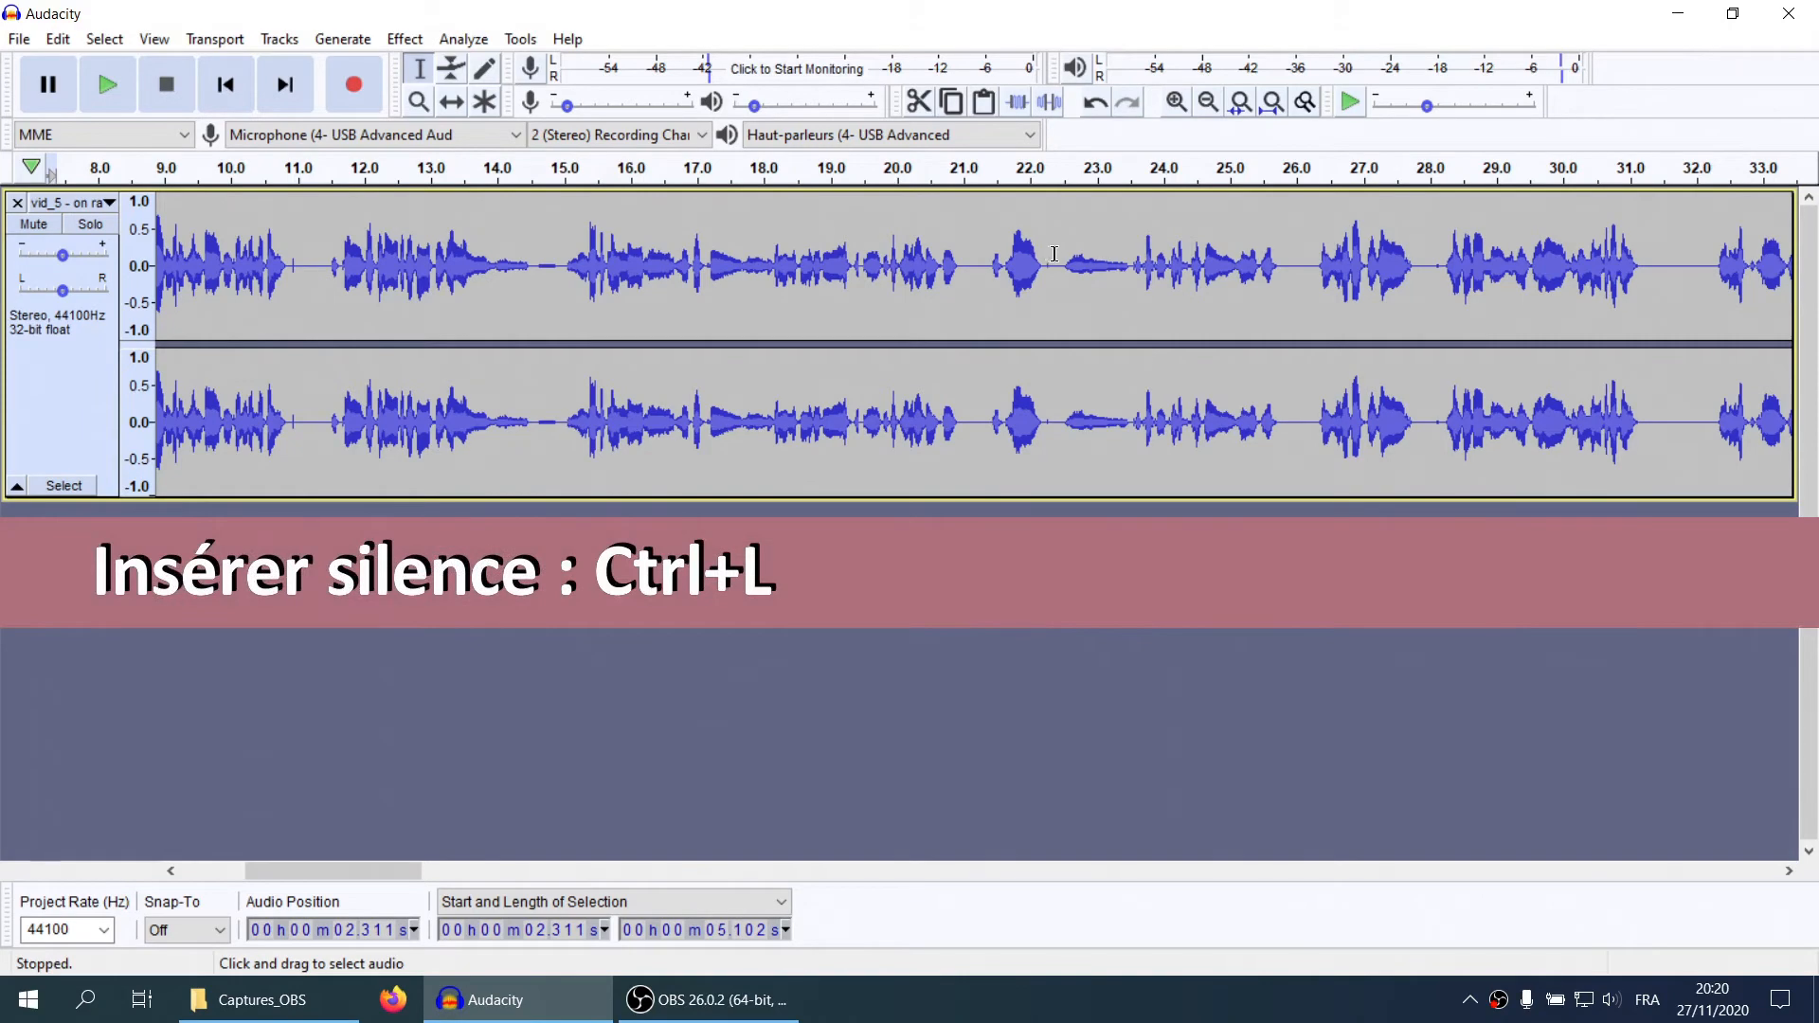
pyautogui.moveTo(1058, 254); pyautogui.dragTo(1127, 256)
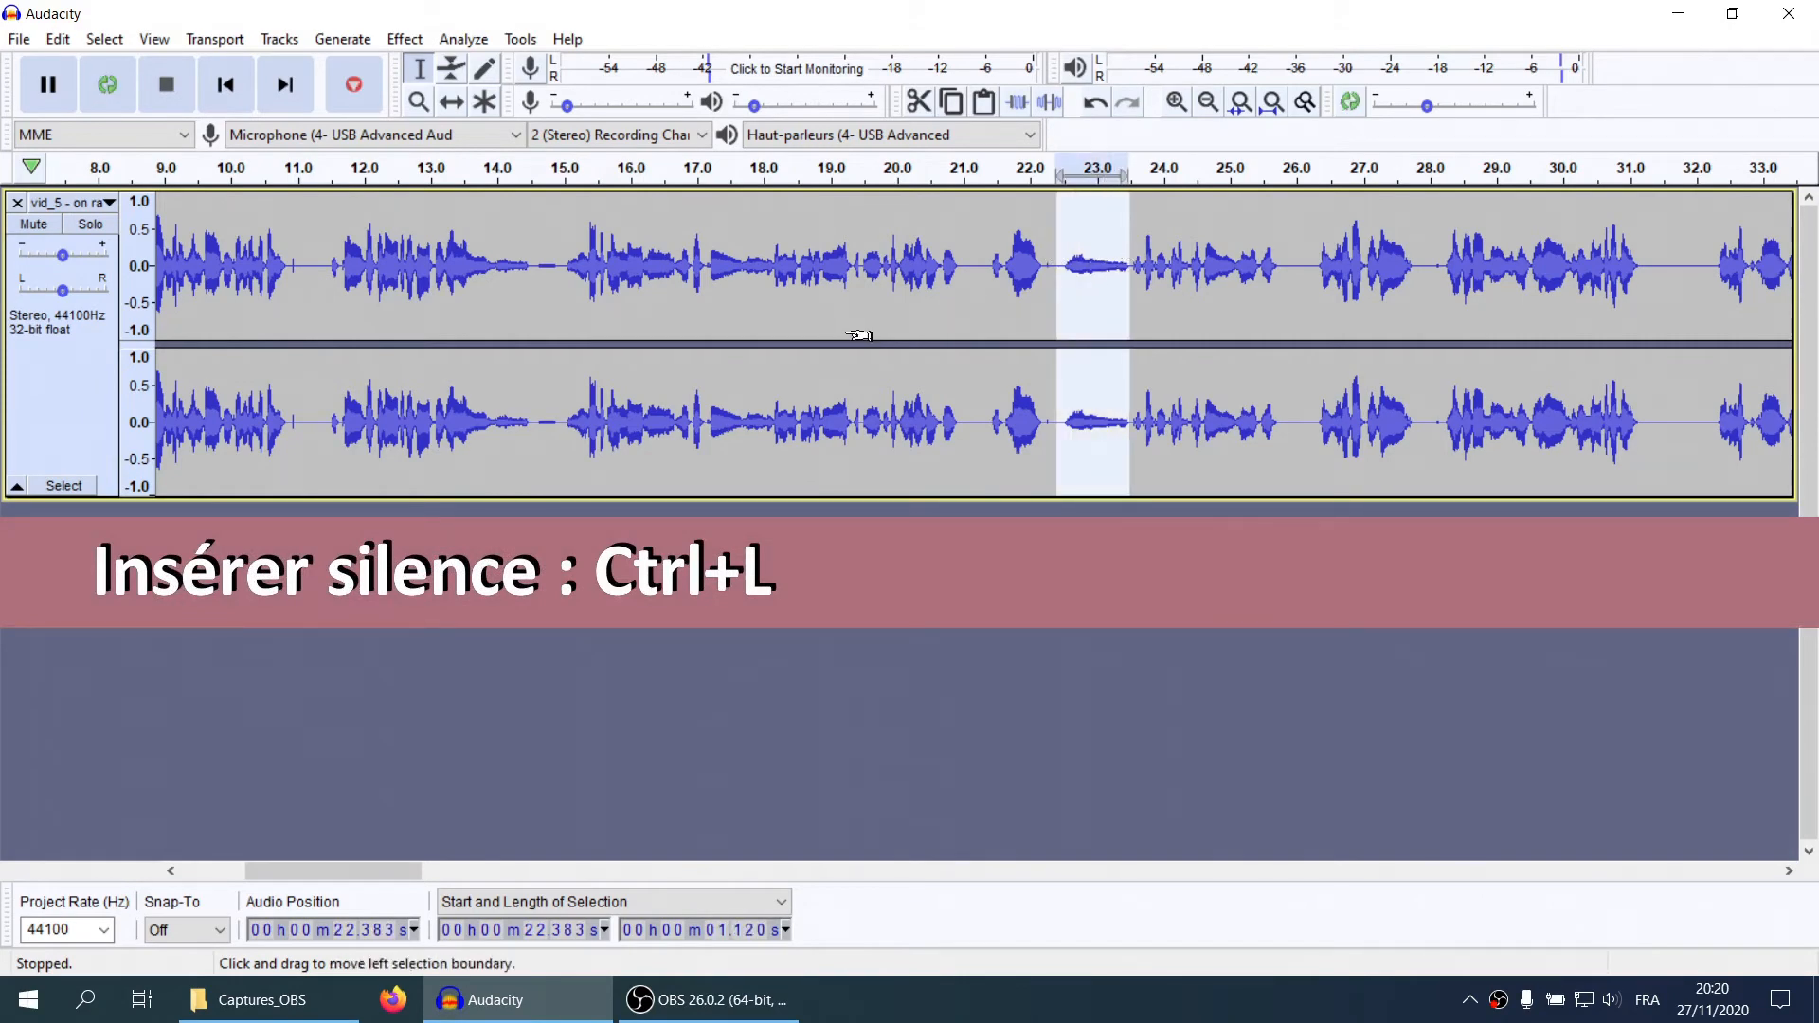
pyautogui.hscroll(6, 881, 327)
pyautogui.scroll(1, 836, 290)
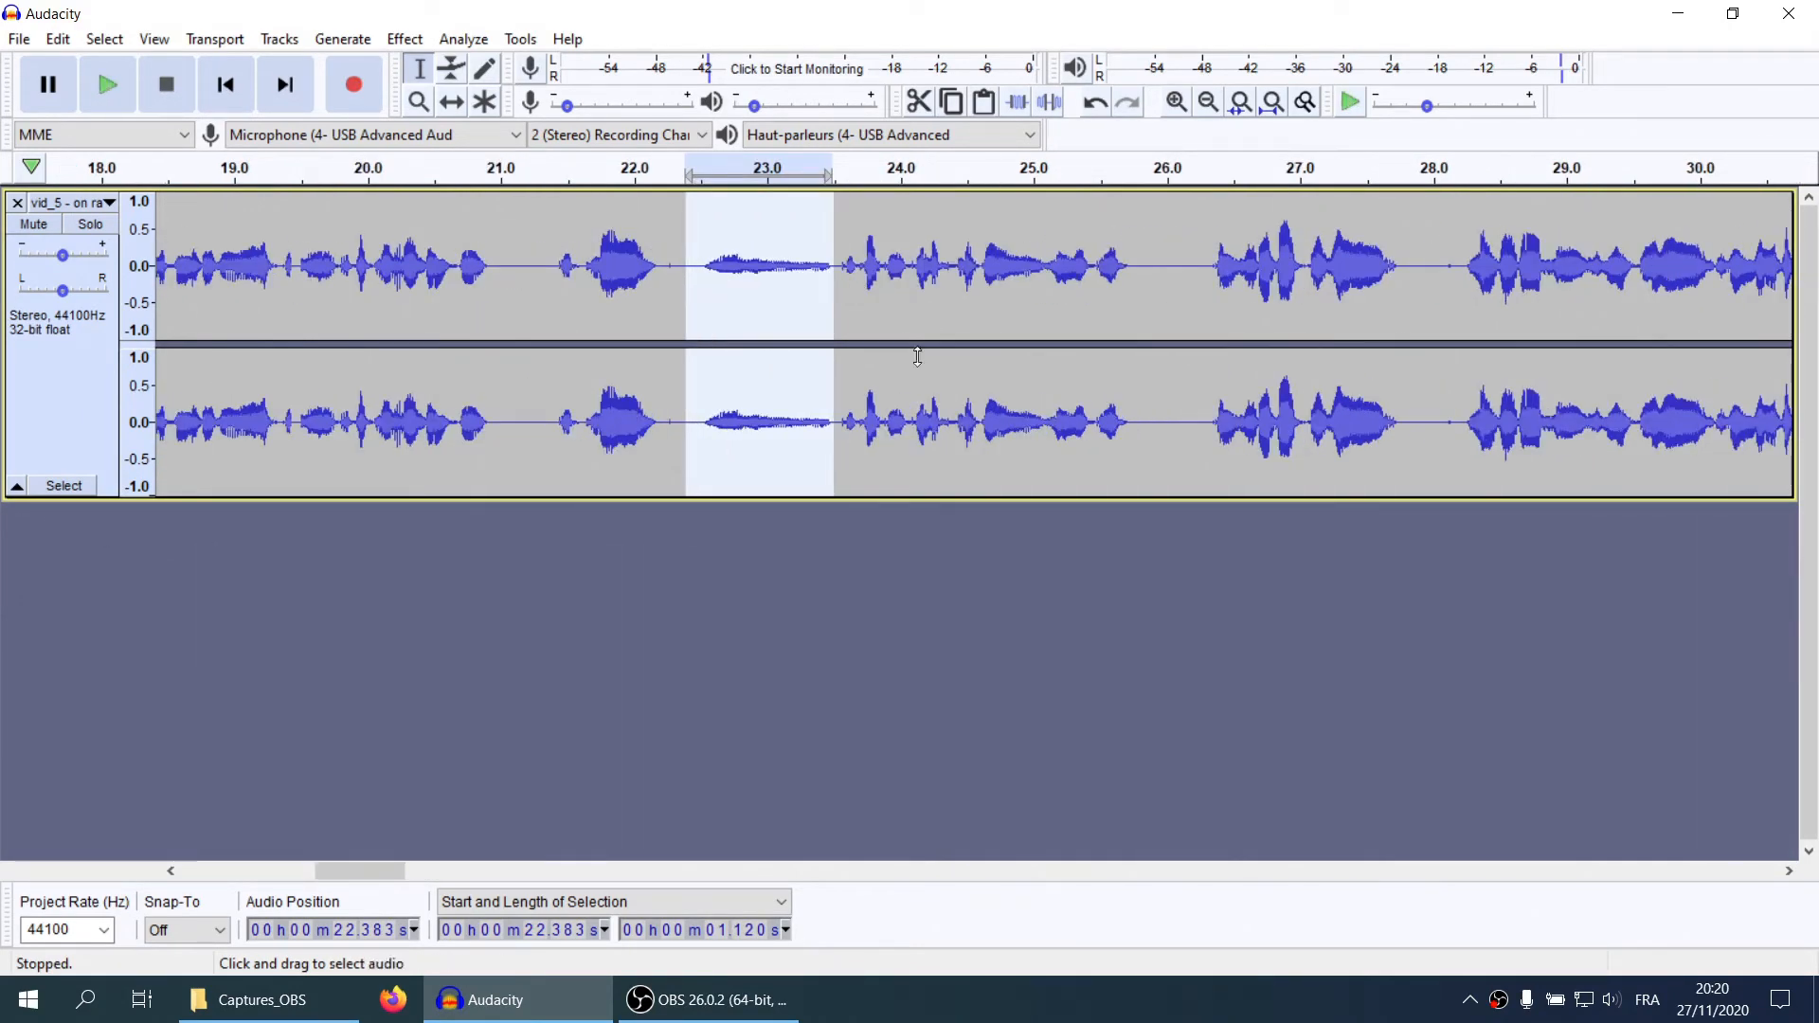
pyautogui.press('space')
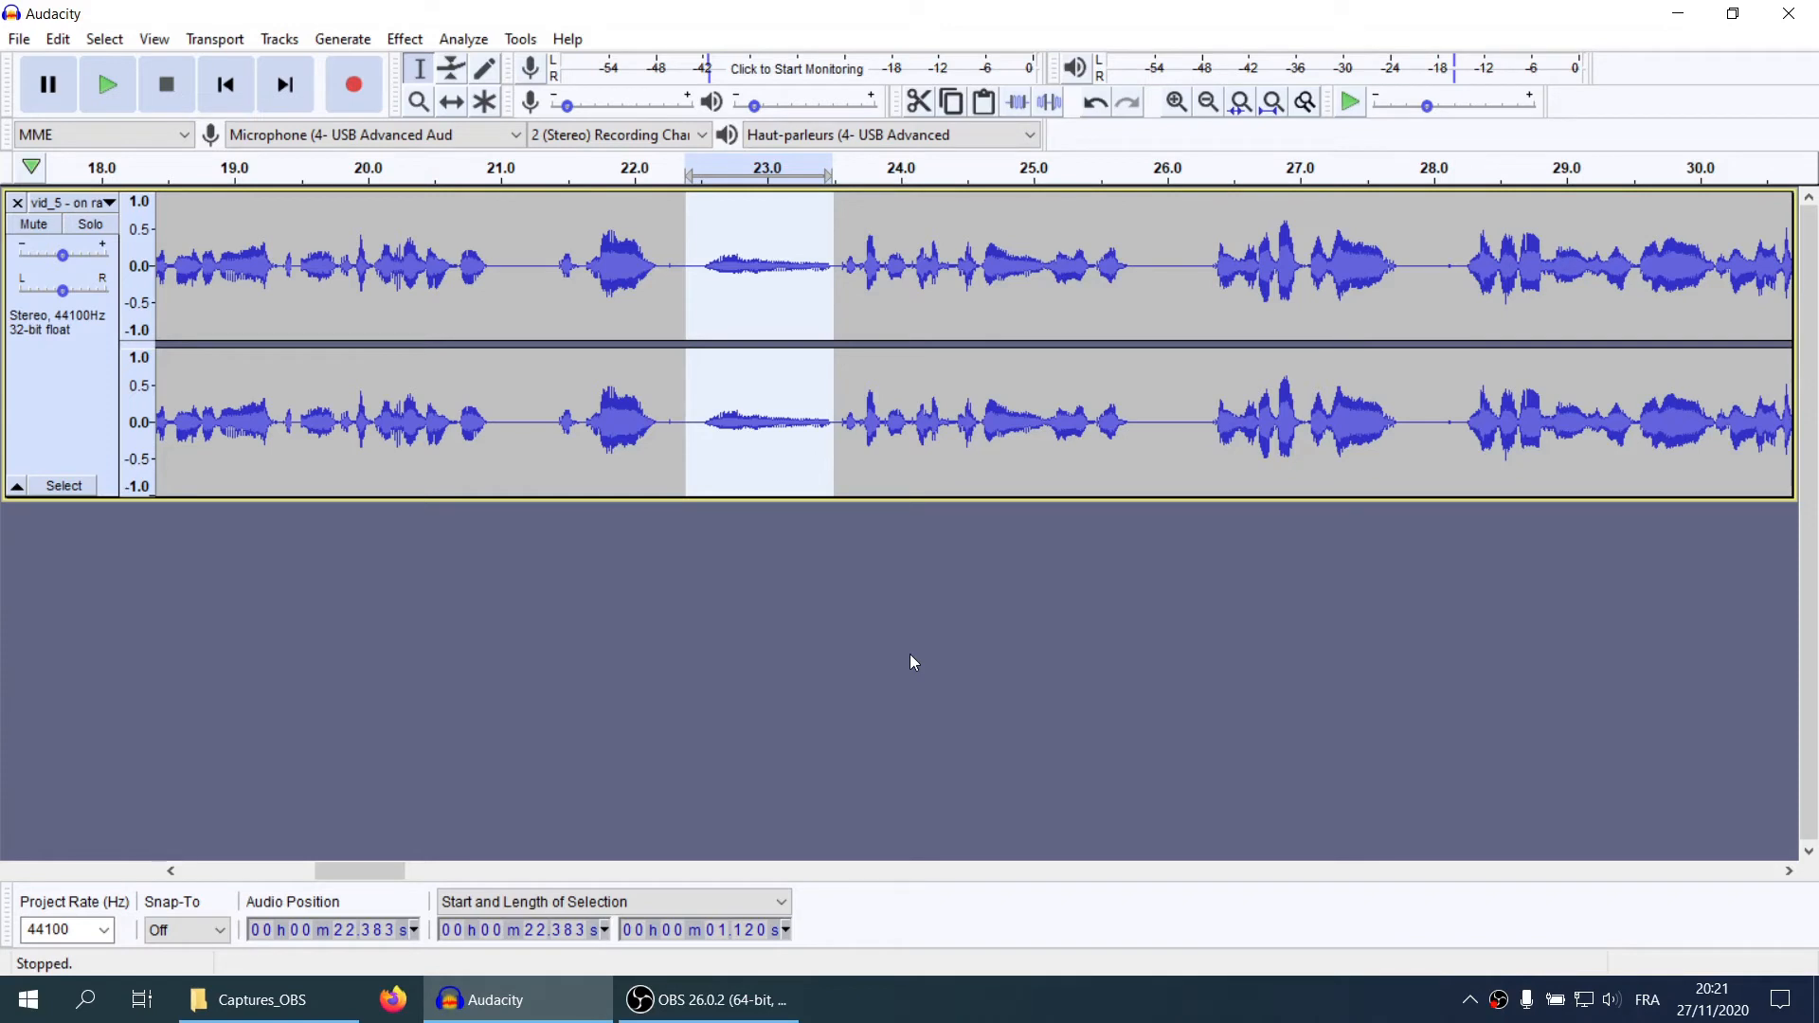
pyautogui.hotkey('ctrl', 'l')
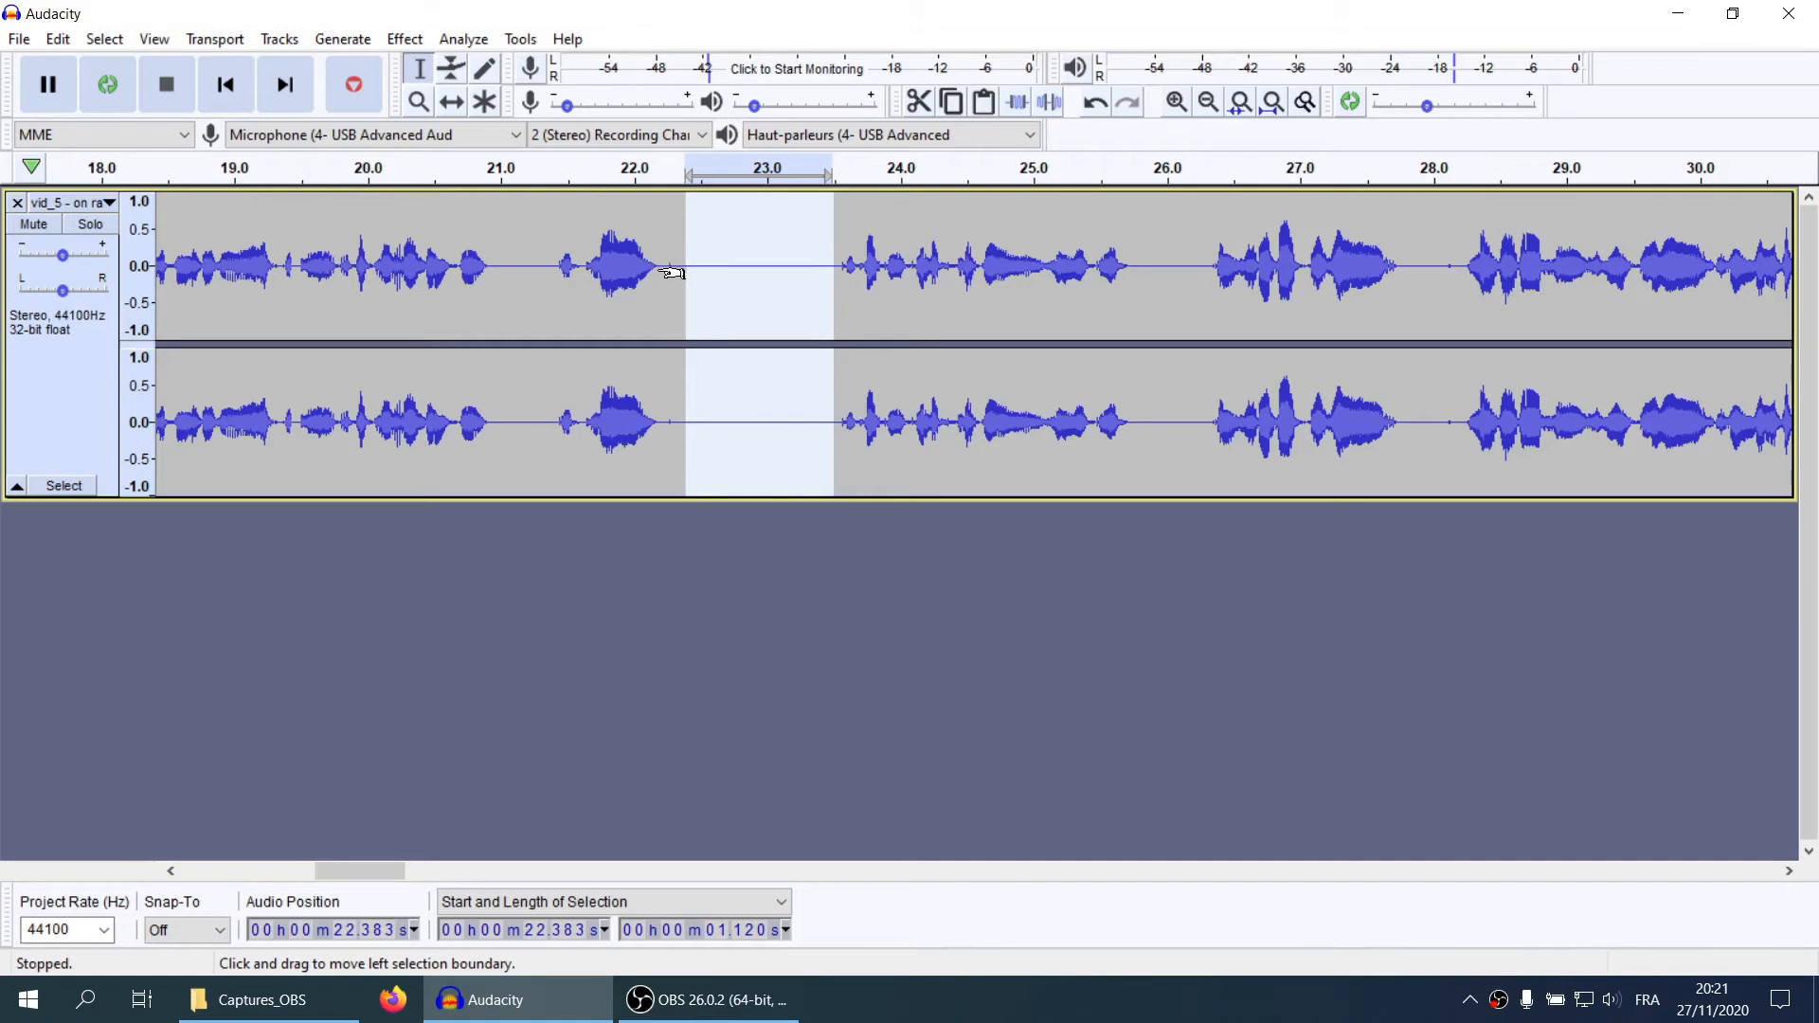
# Extend the silent selection back to 22.232 s, cut its 1.271 s and paste it into the pause at 24.765 s
pyautogui.moveTo(684, 269); pyautogui.dragTo(667, 270)
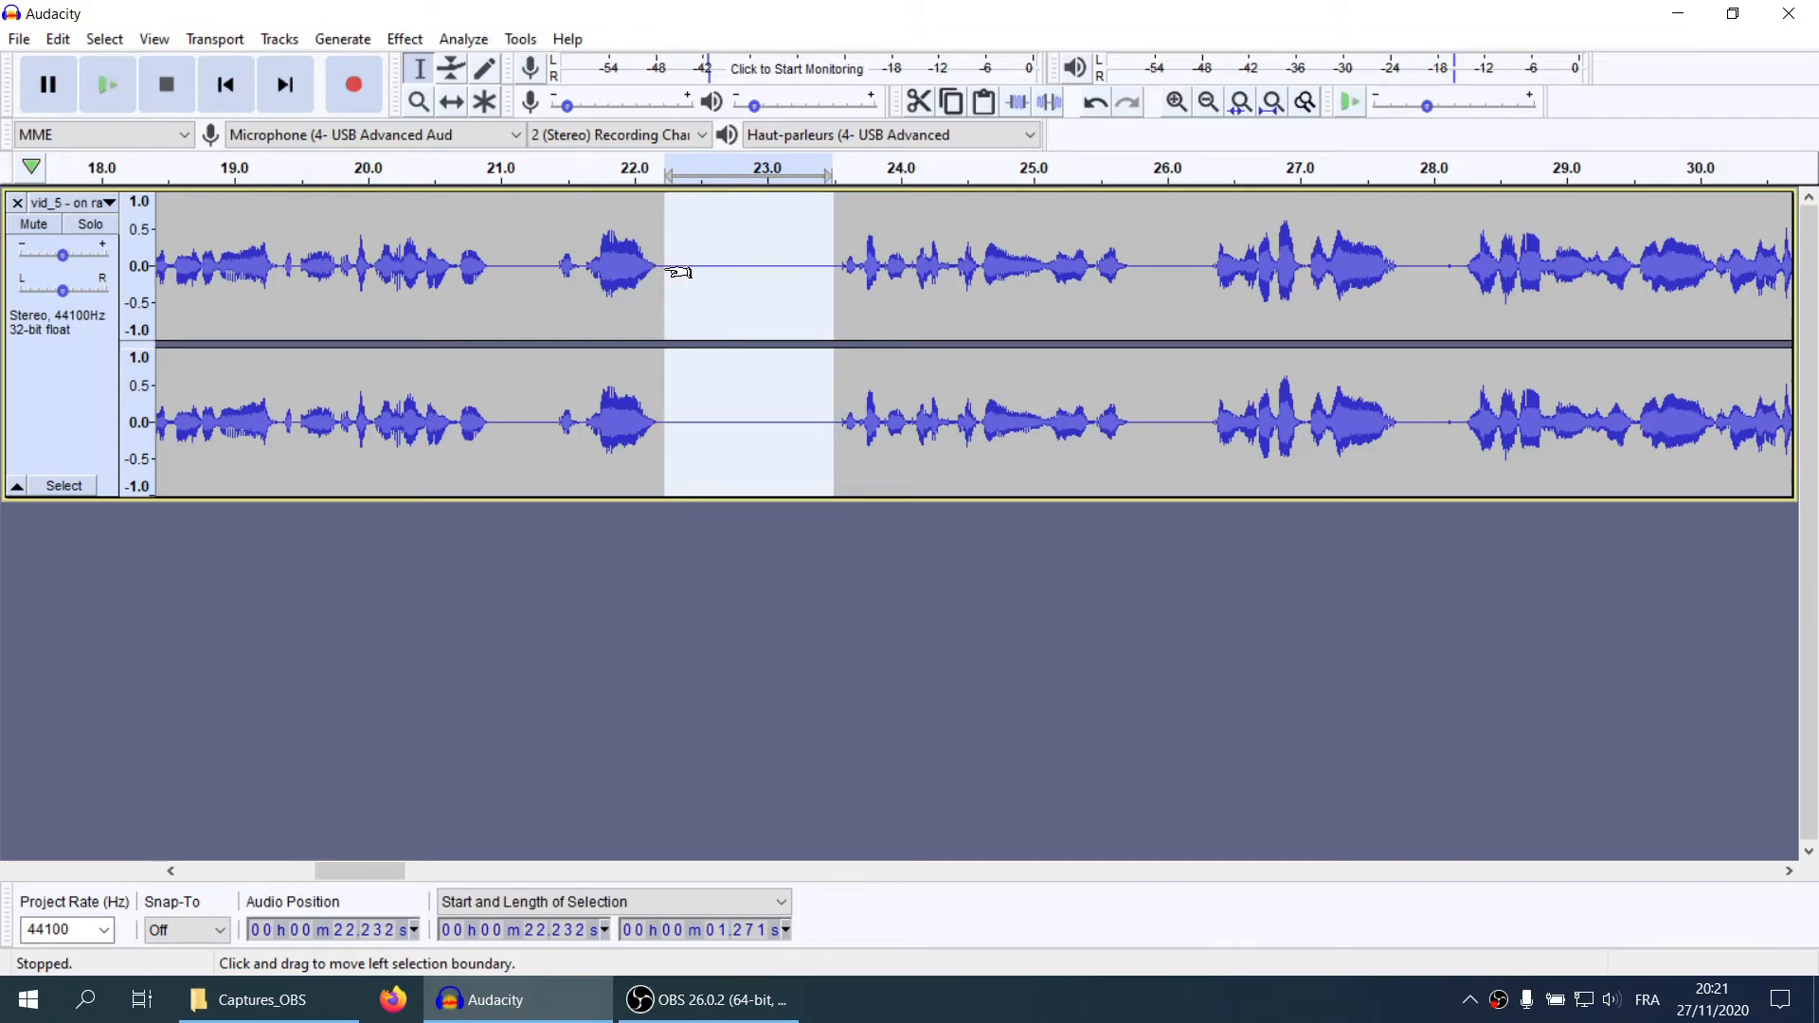
pyautogui.press('Delete')
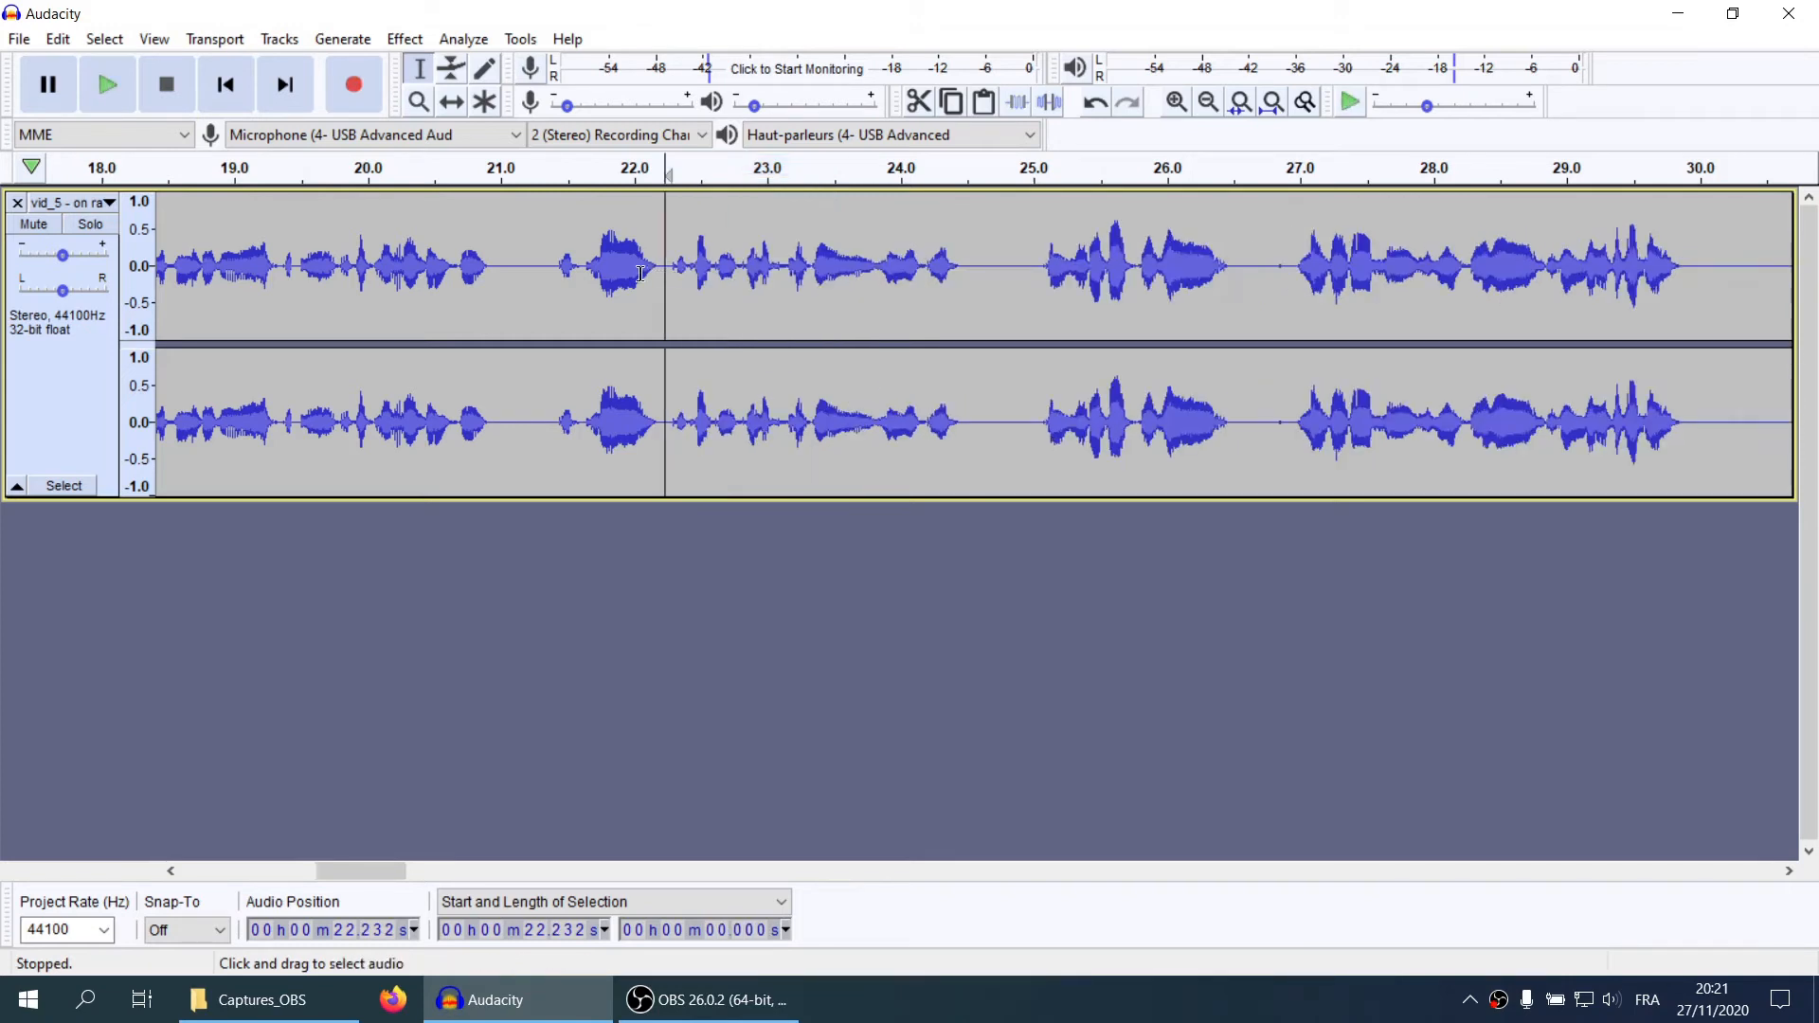
pyautogui.click(1003, 241)
pyautogui.hotkey('ctrl', 'z')
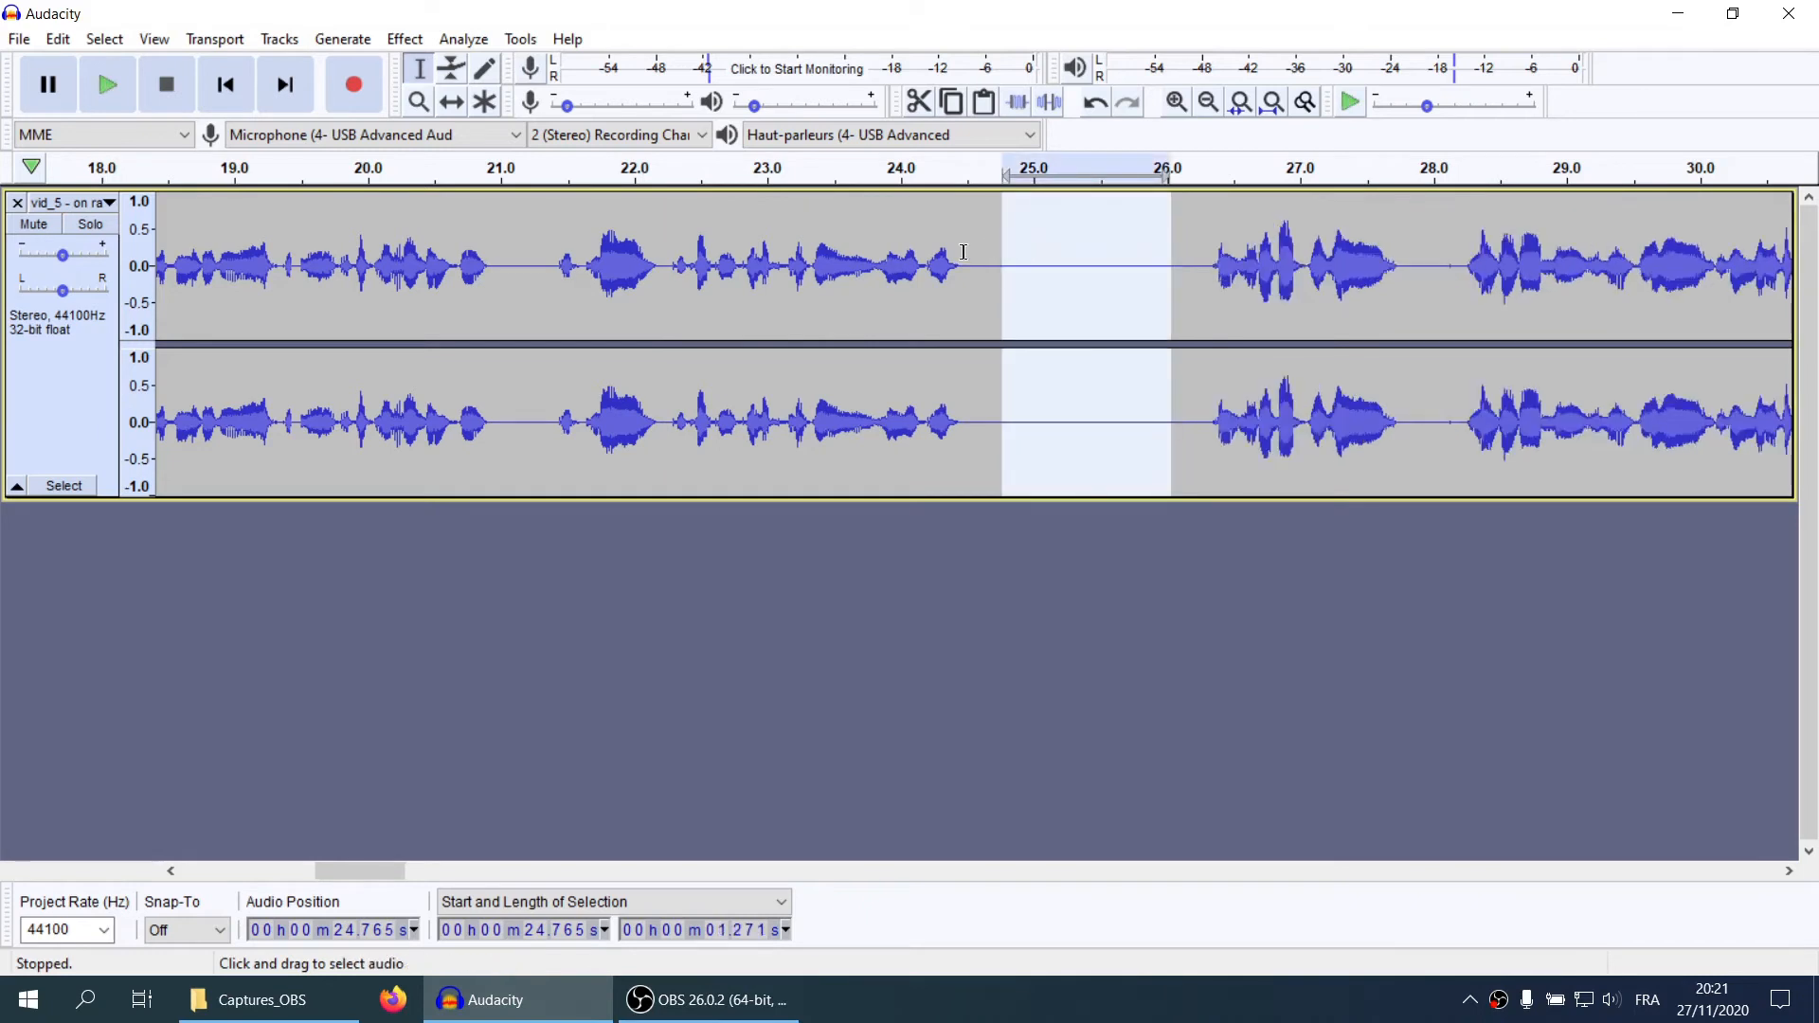
# Silence the 1.280 s hesitation starting at 20.987 s, and move that silence into the pause after the following phrase
pyautogui.moveTo(963, 247); pyautogui.dragTo(542, 273)
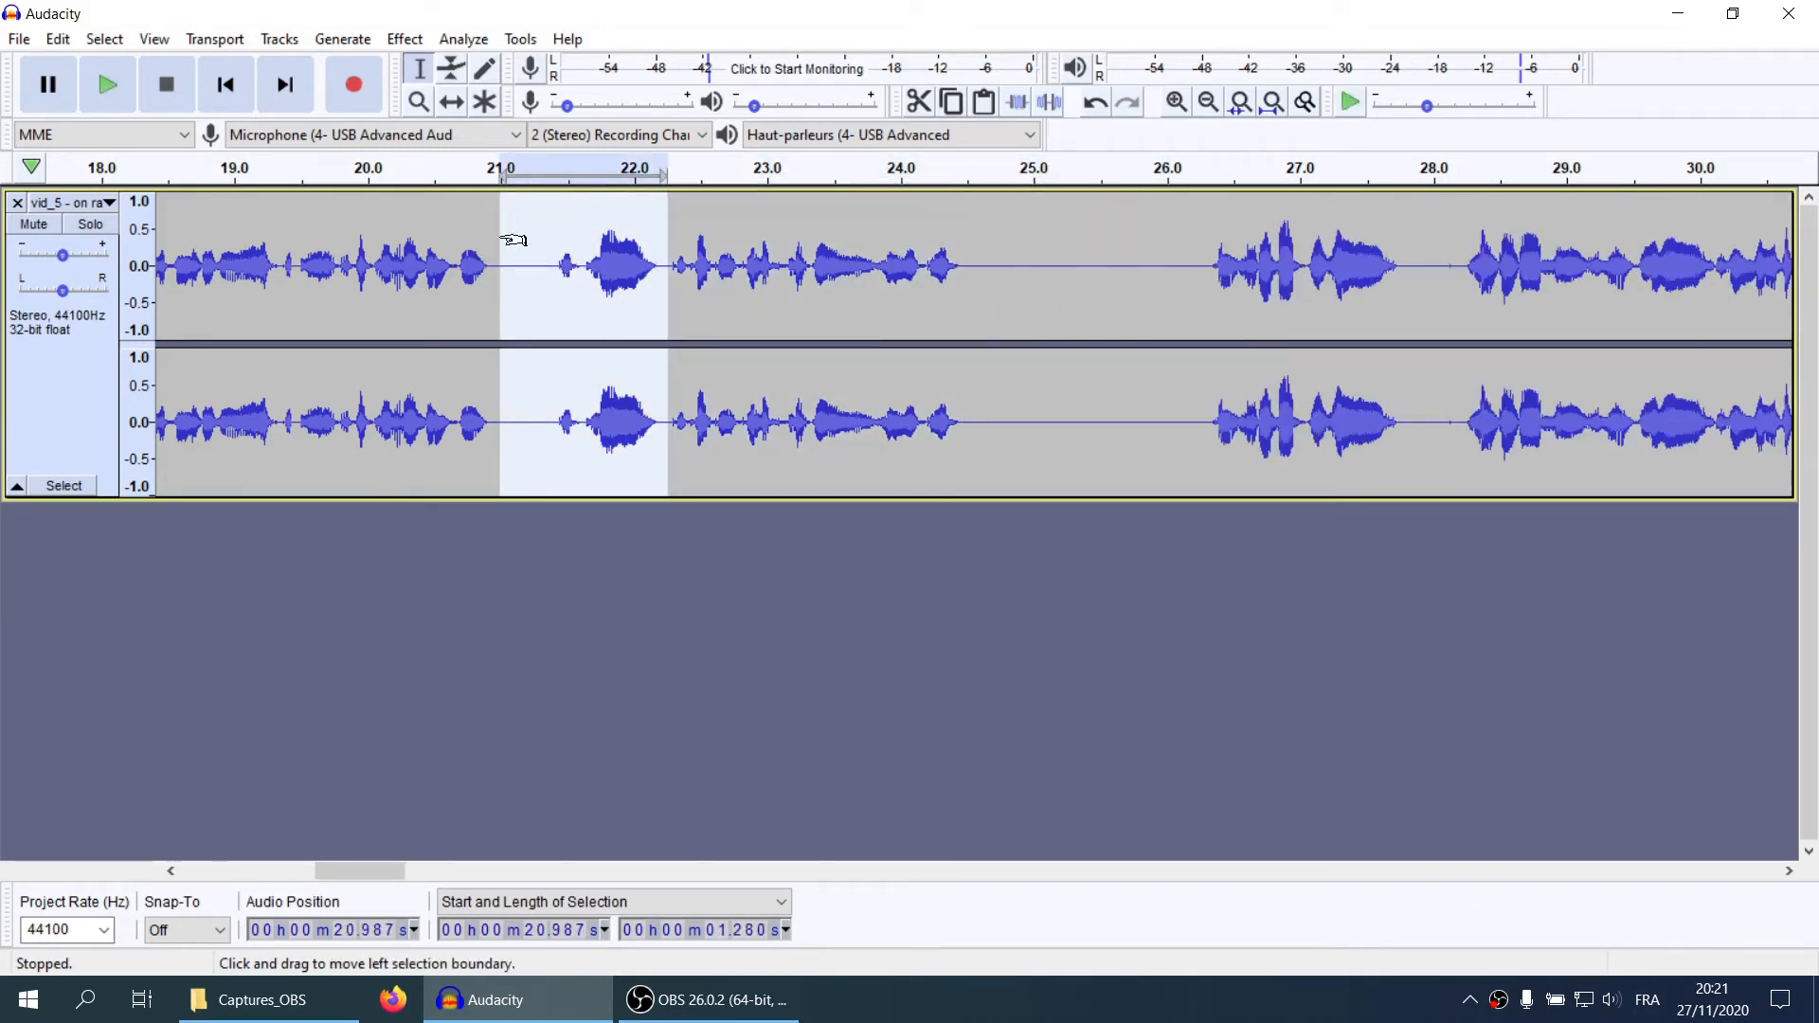
pyautogui.hotkey('ctrl', 'l')
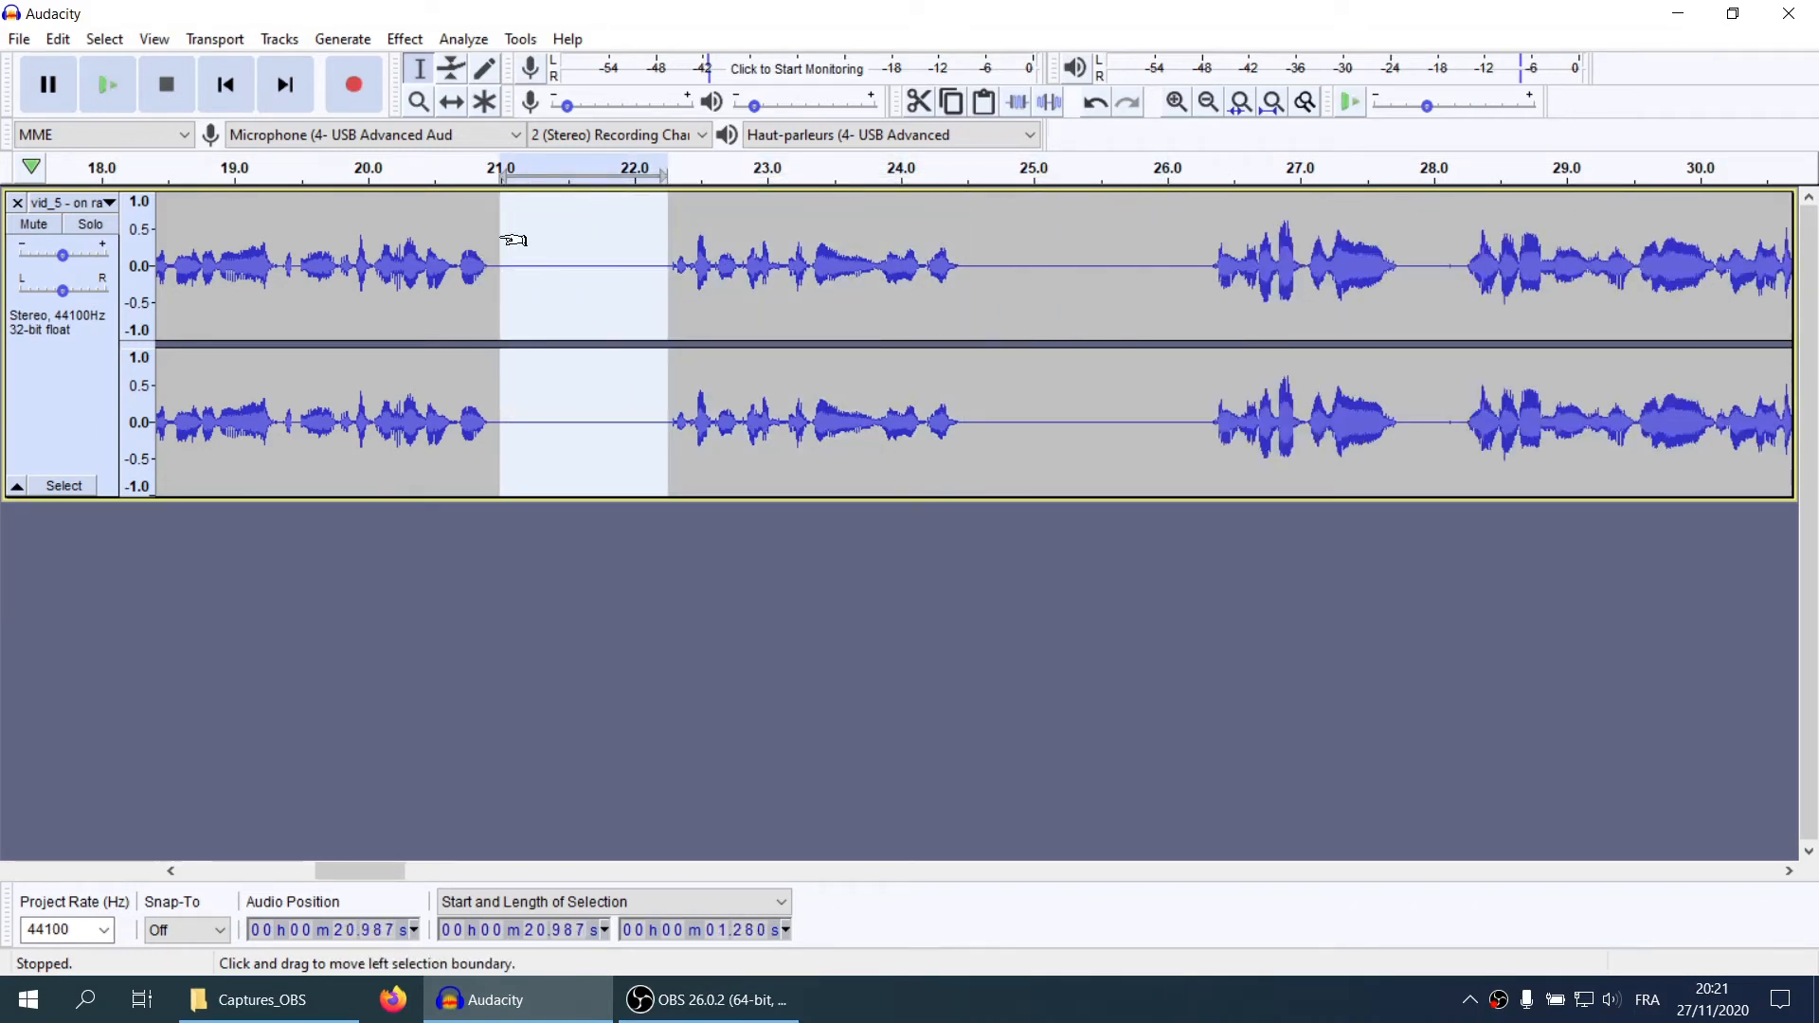
pyautogui.press('Delete')
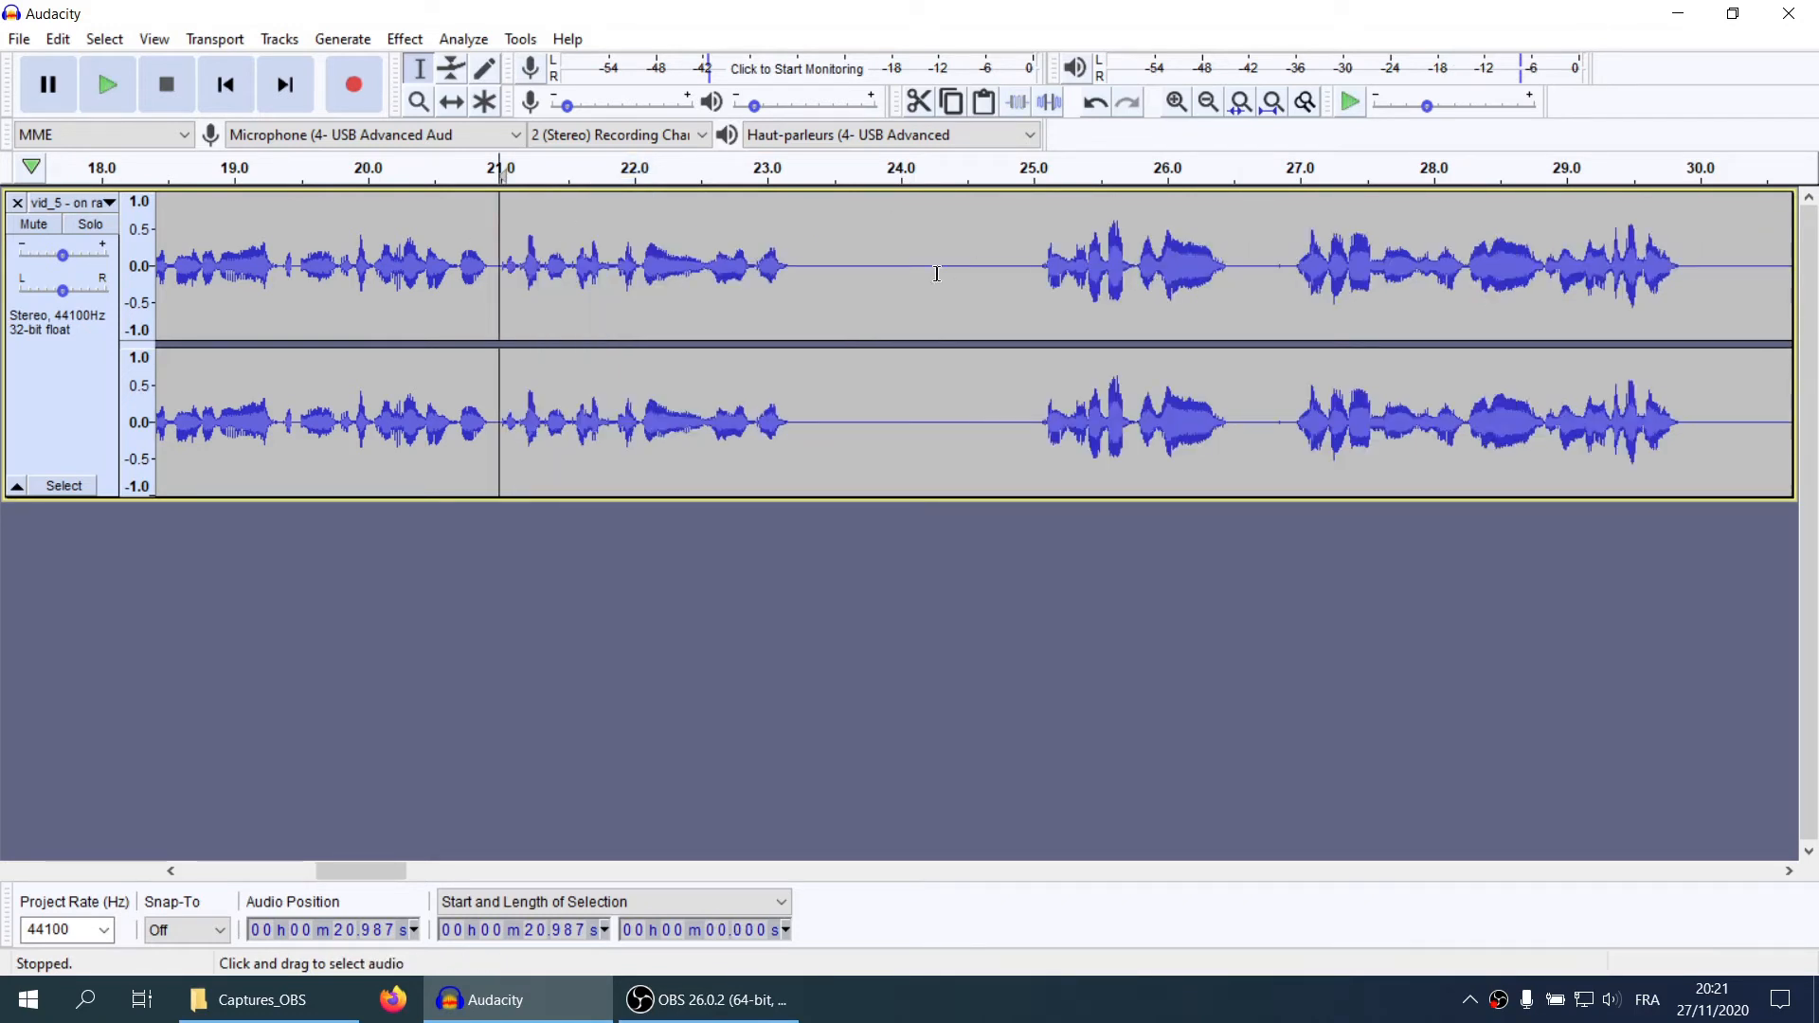
pyautogui.click(938, 276)
pyautogui.hotkey('ctrl', 'z')
# Listen to the joined phrases from 19.583 s and stop playback
pyautogui.click(312, 275)
pyautogui.press('space')
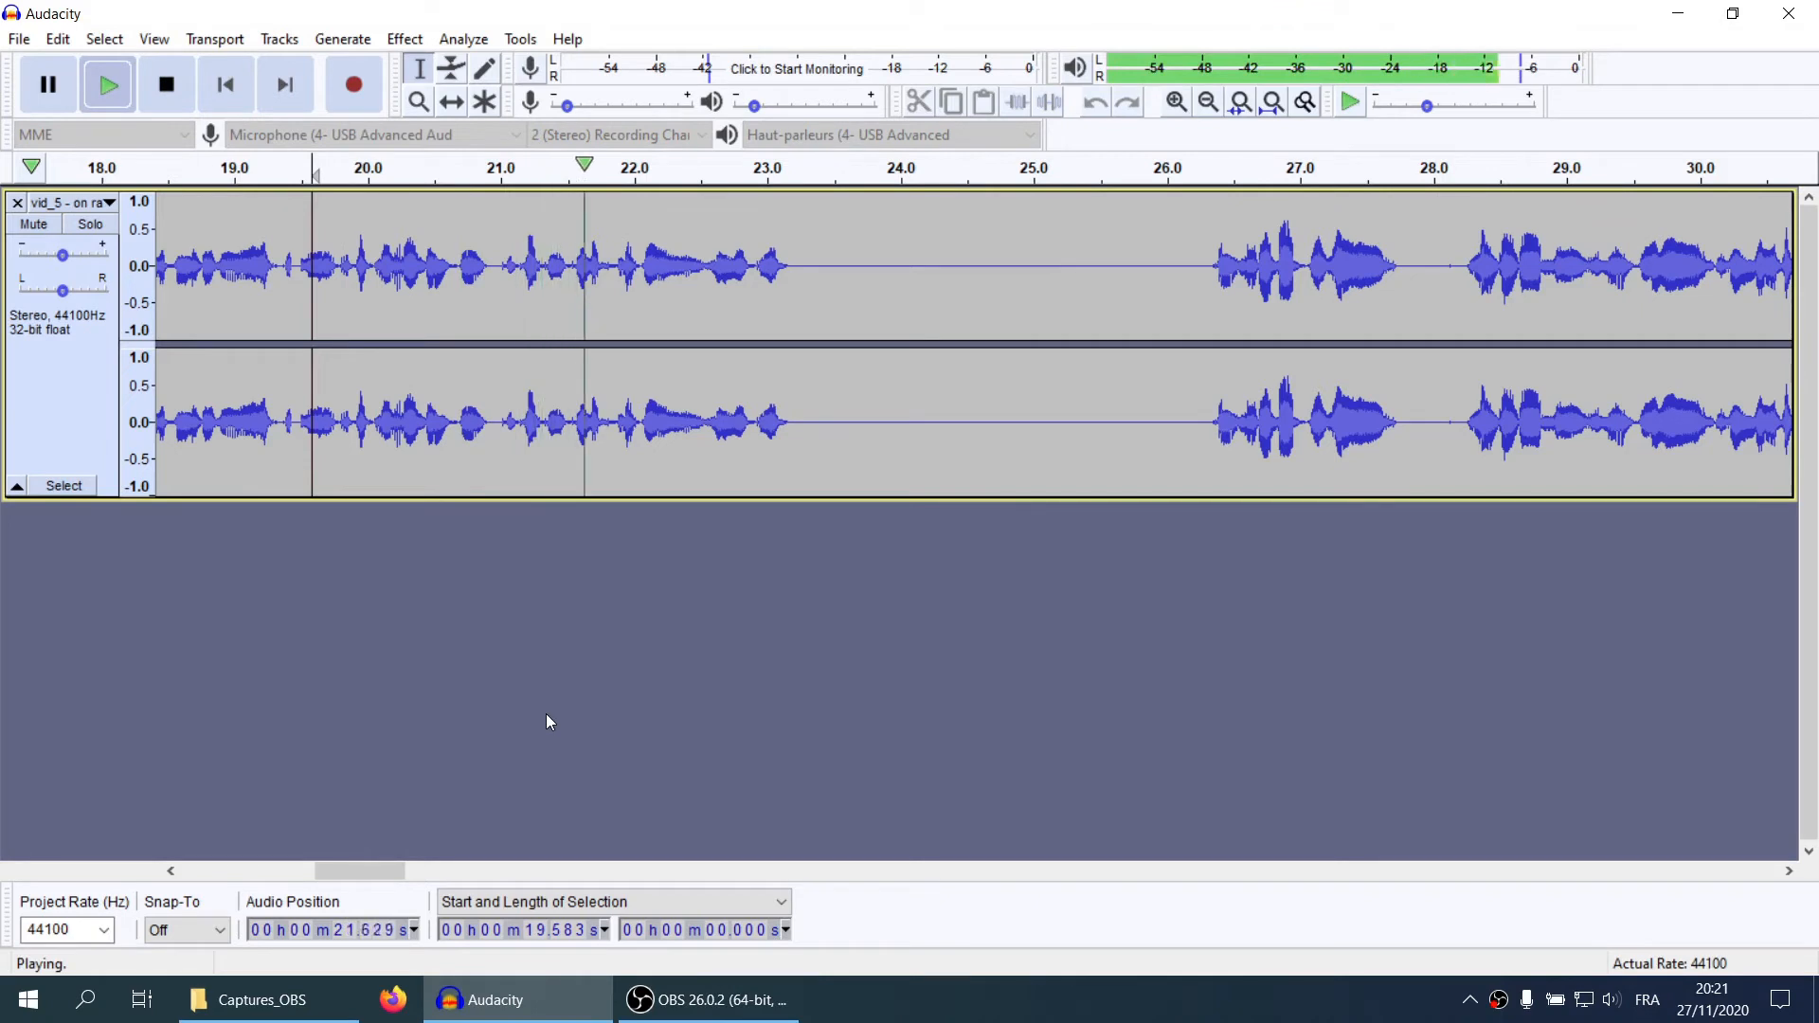
pyautogui.press('space')
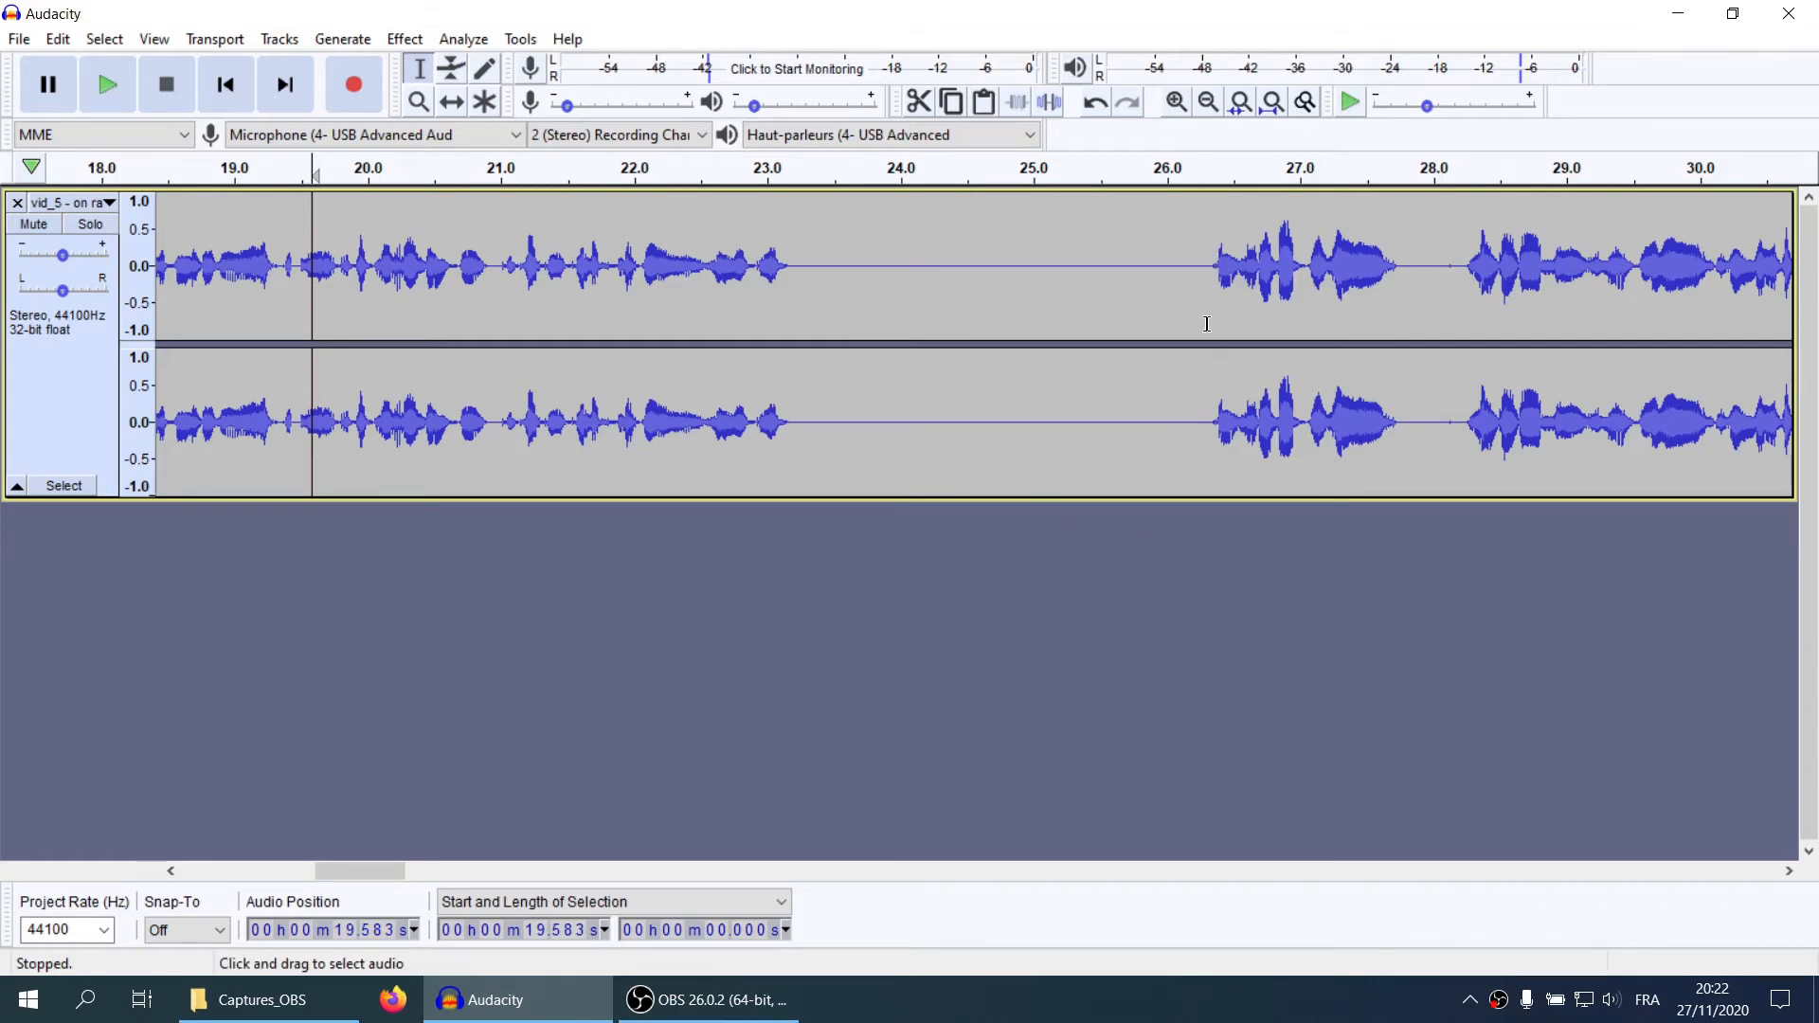
# Review the edited speech back to the start of the track and place the cursor in the pause at 8.018 s
pyautogui.scroll(-1, 1207, 324)
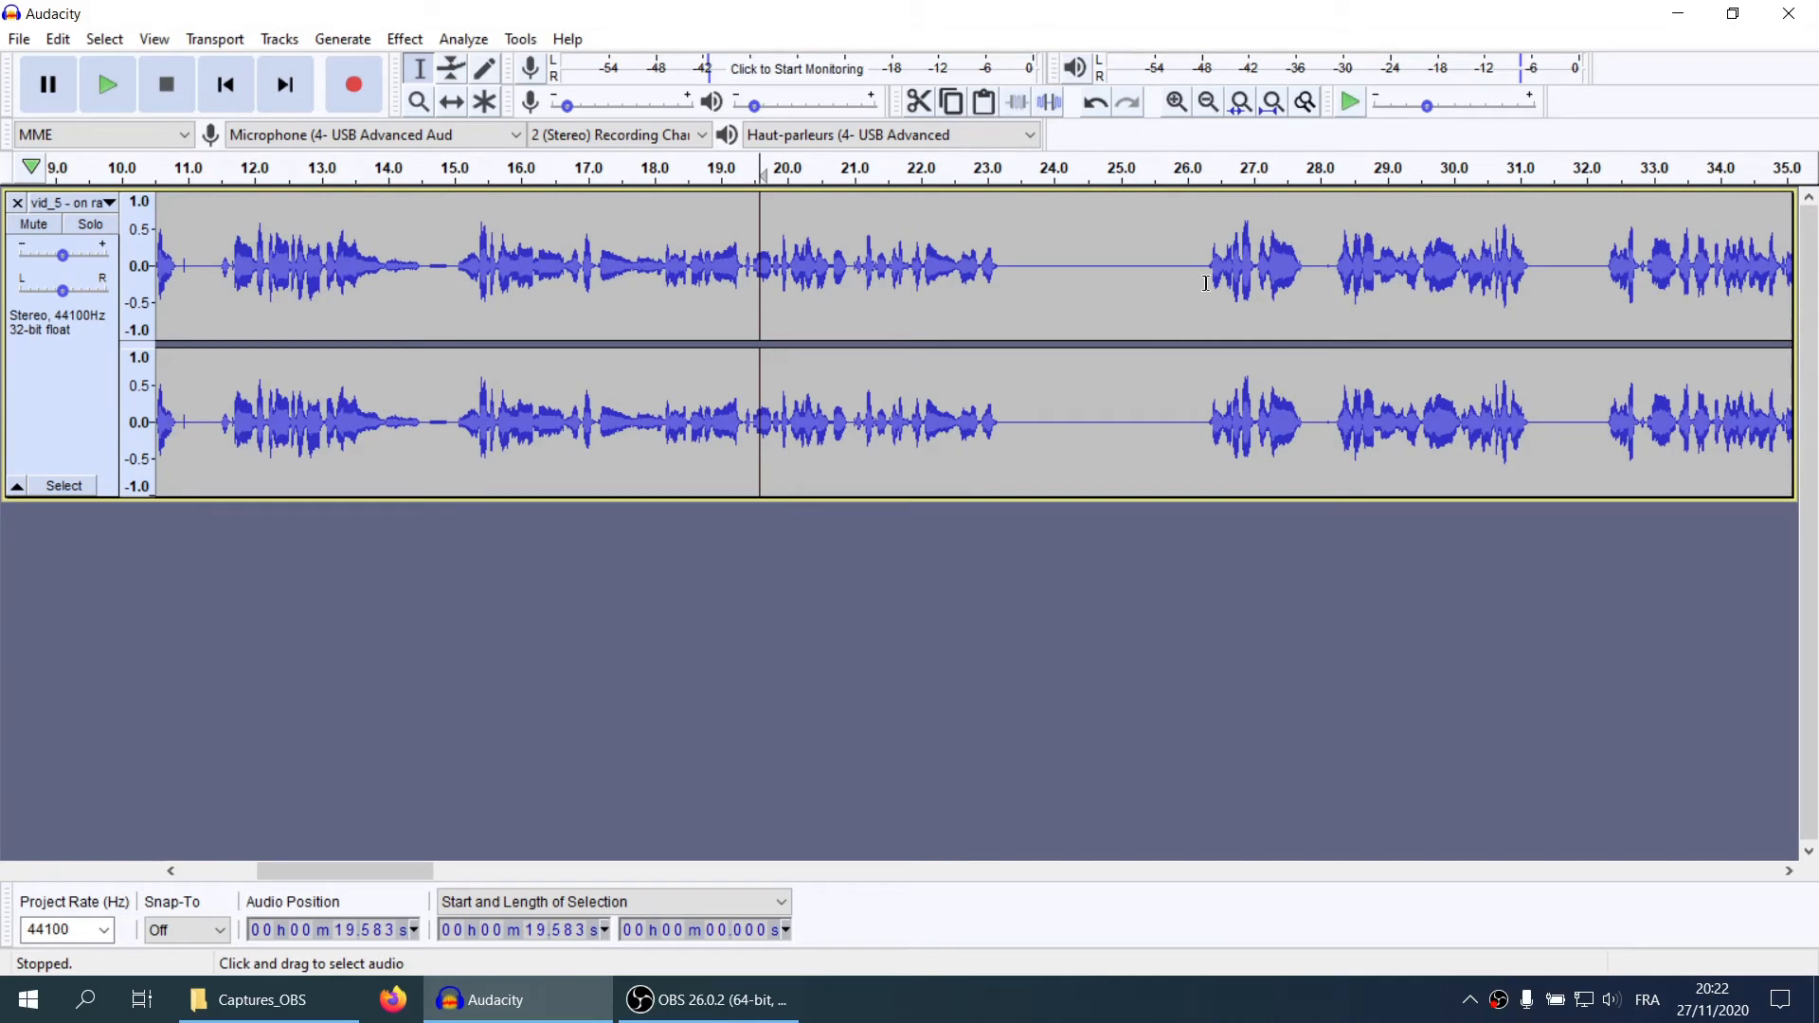
pyautogui.hscroll(-2, 1121, 289)
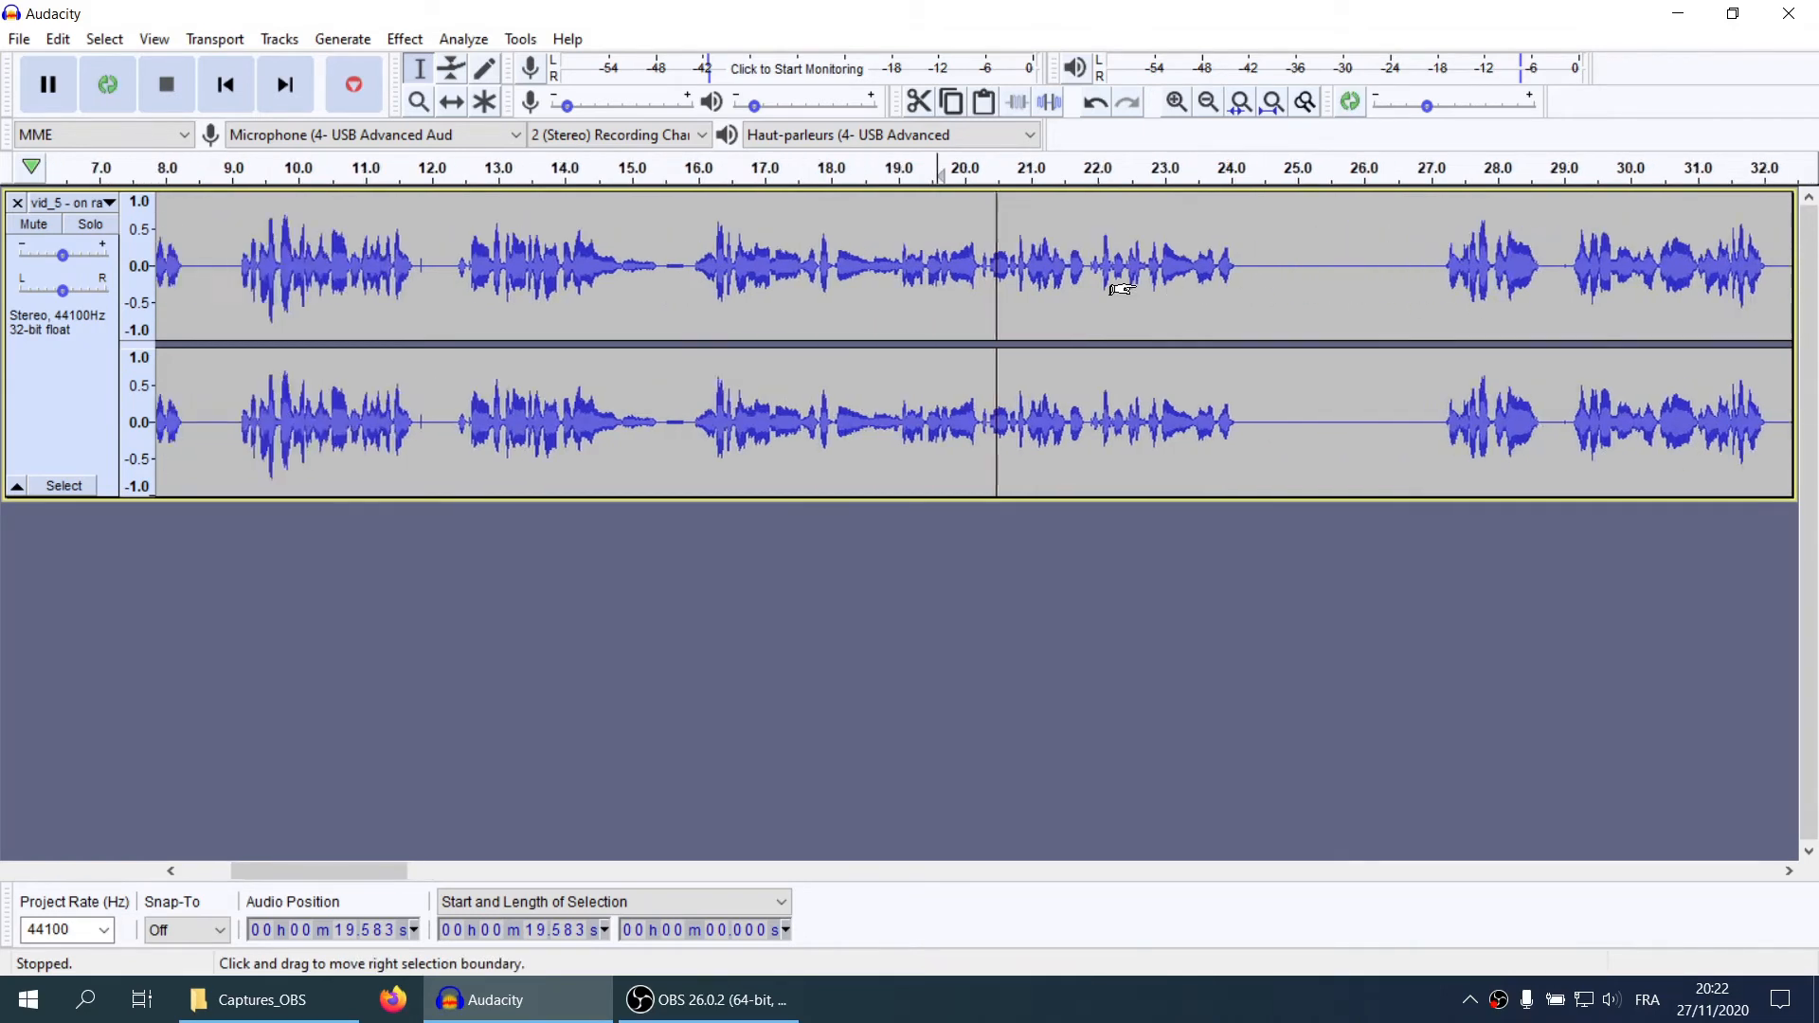
pyautogui.hscroll(-2, 1121, 289)
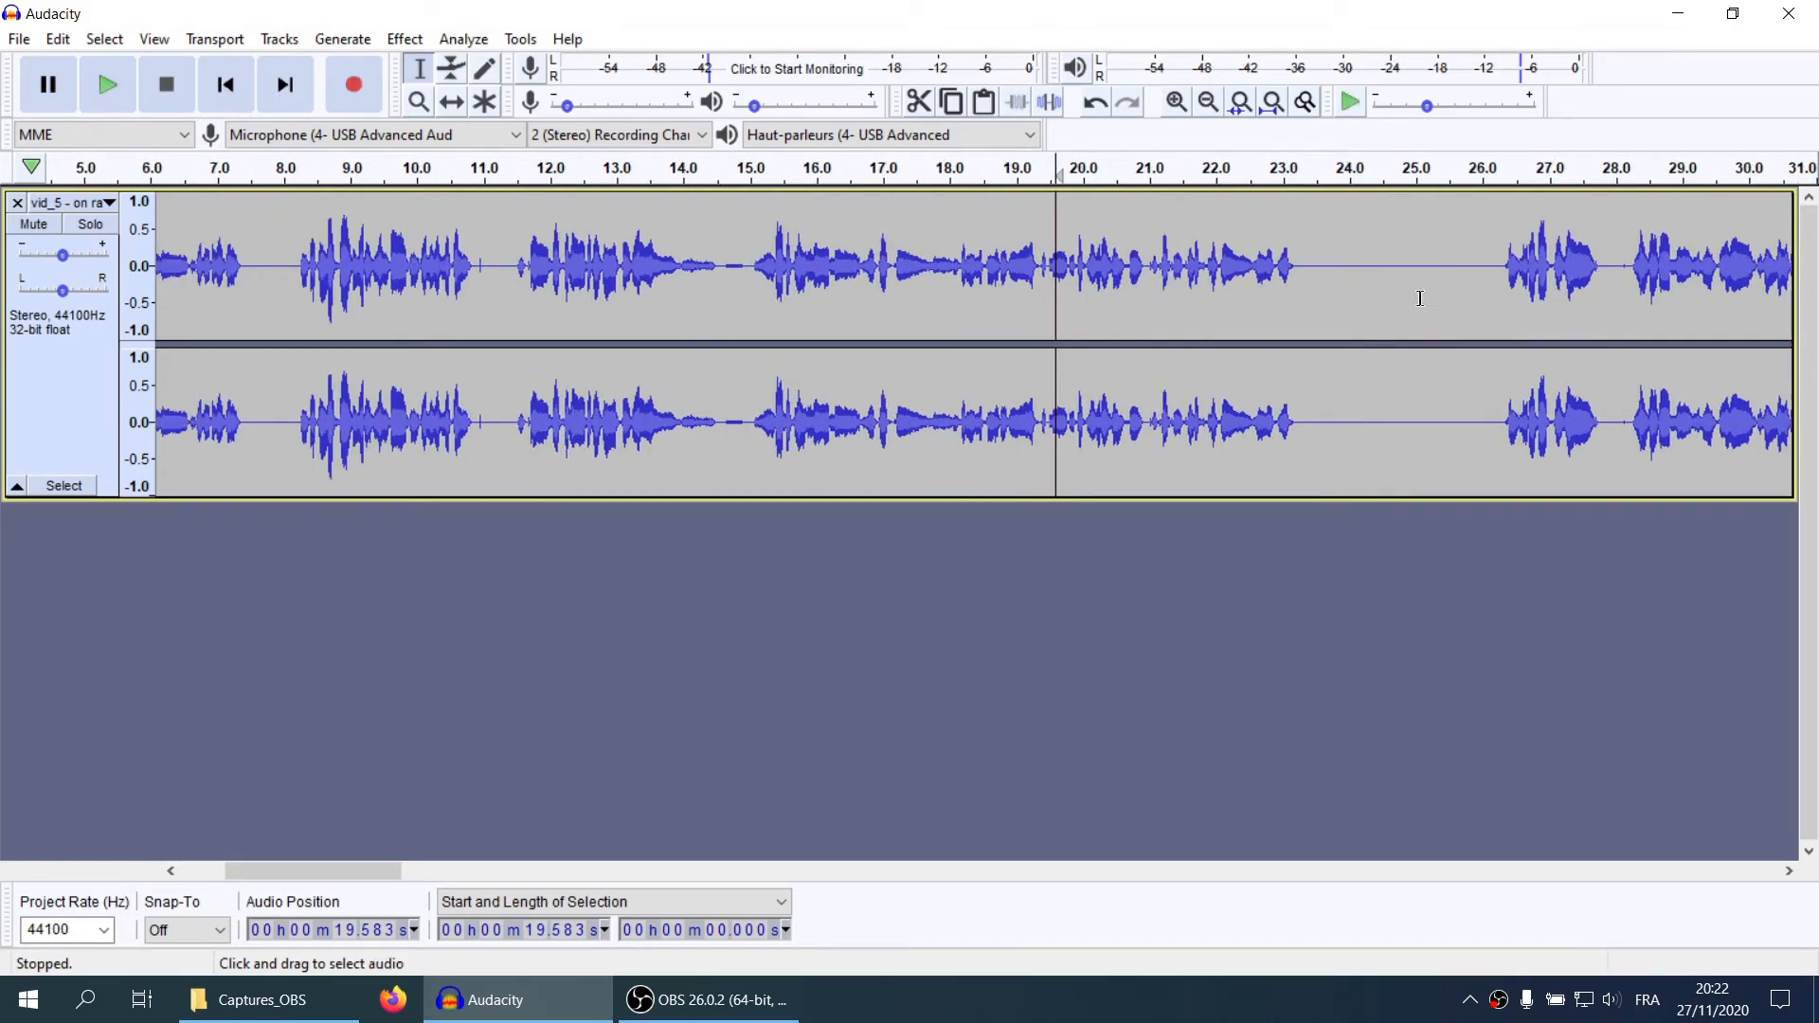
pyautogui.hscroll(-6, 1267, 301)
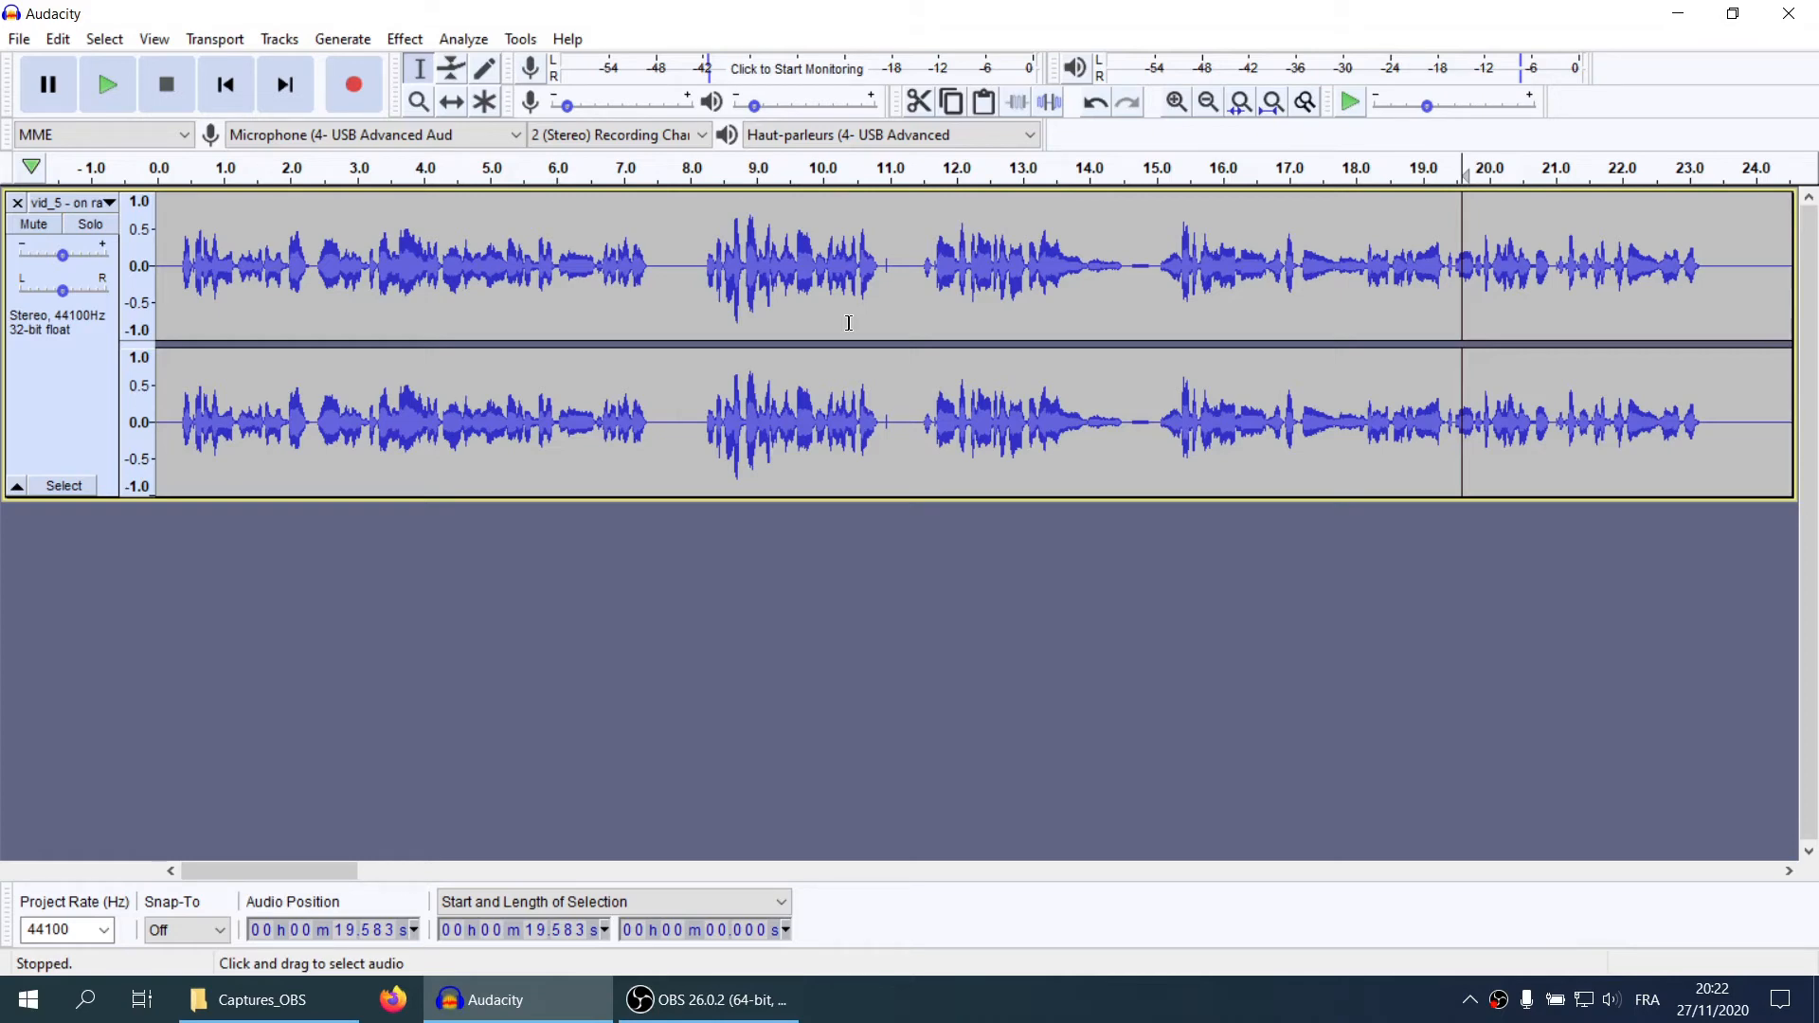
pyautogui.click(692, 304)
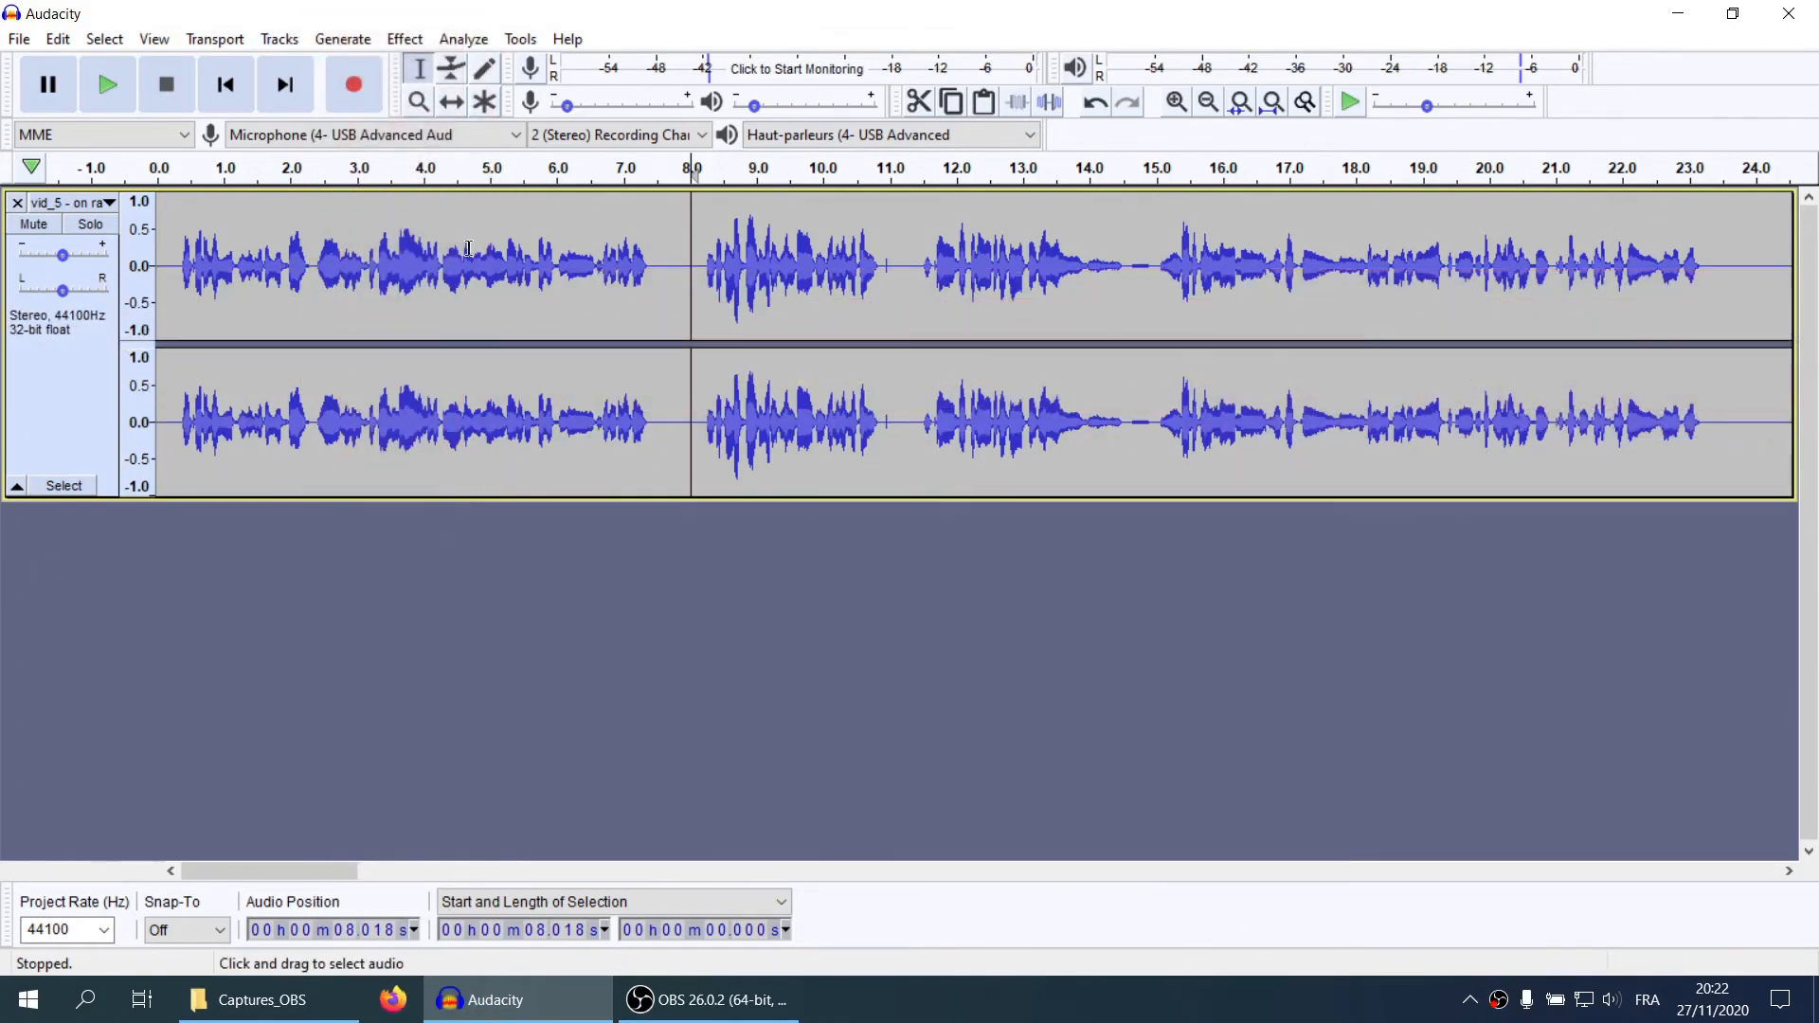
# Examine the command steps of the my_OBS macro in the macro manager and close it without changes
pyautogui.click(502, 43)
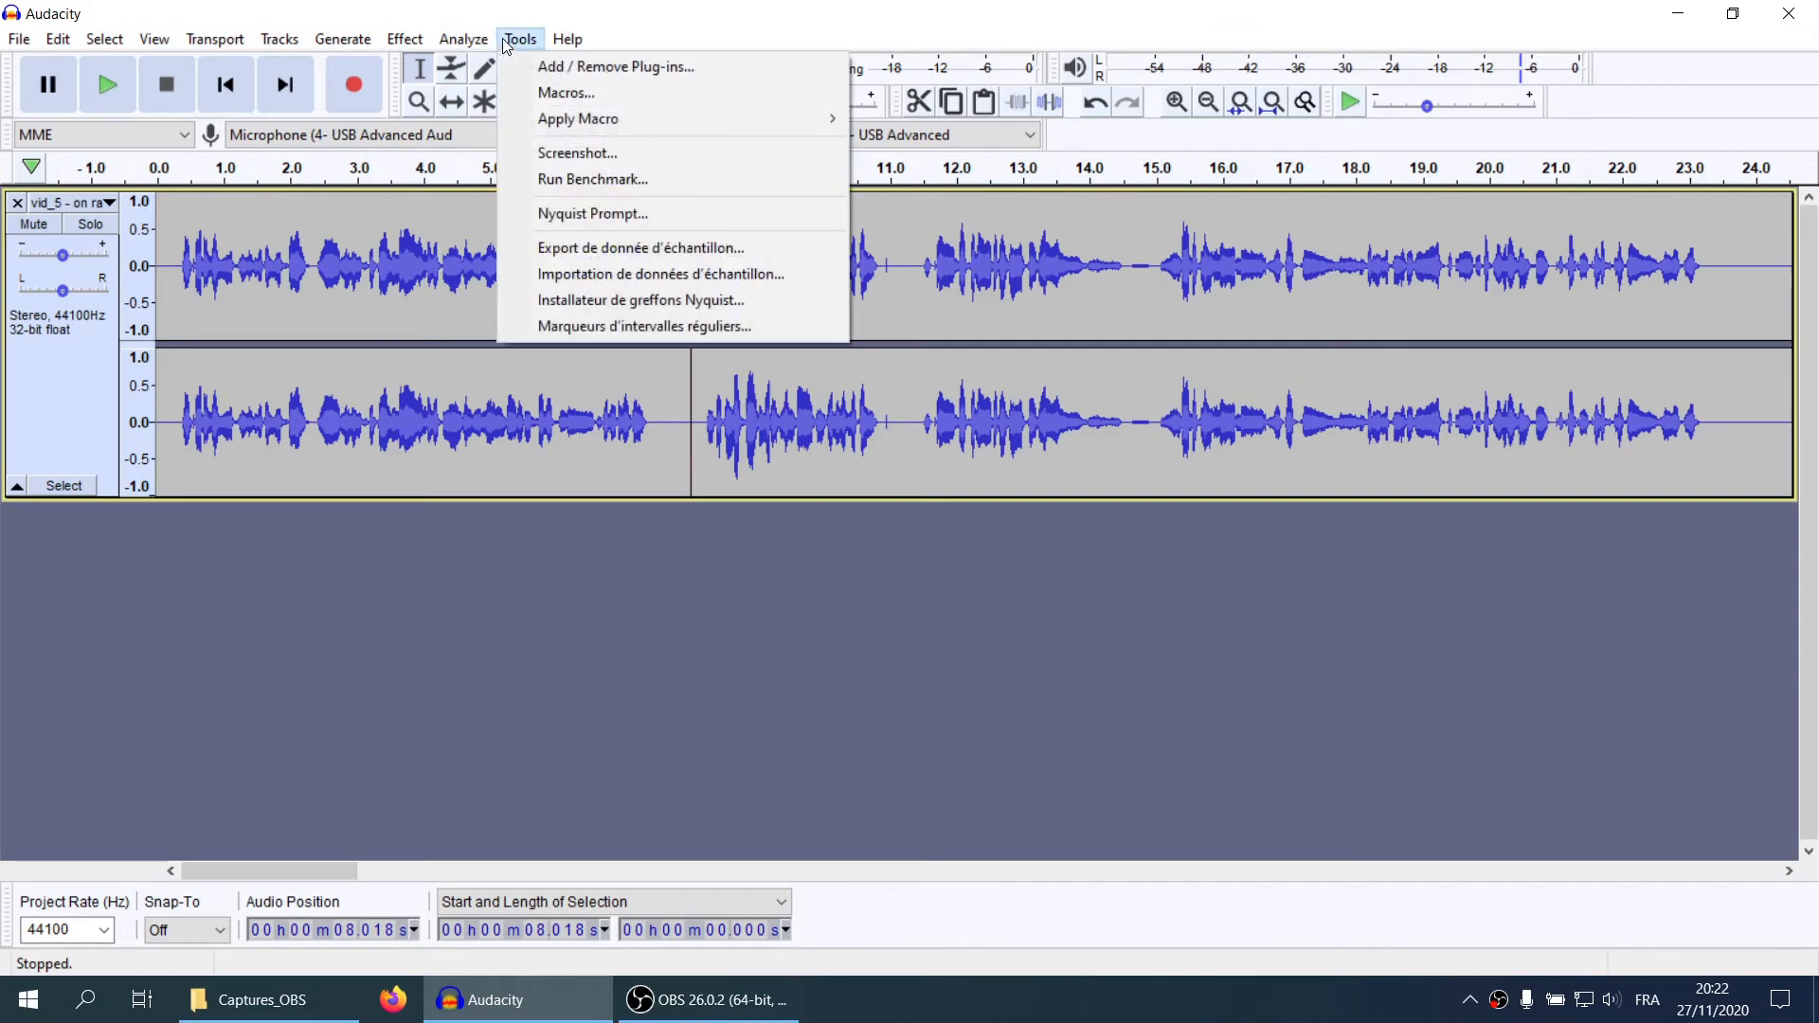
pyautogui.moveTo(575, 115)
pyautogui.click(891, 118)
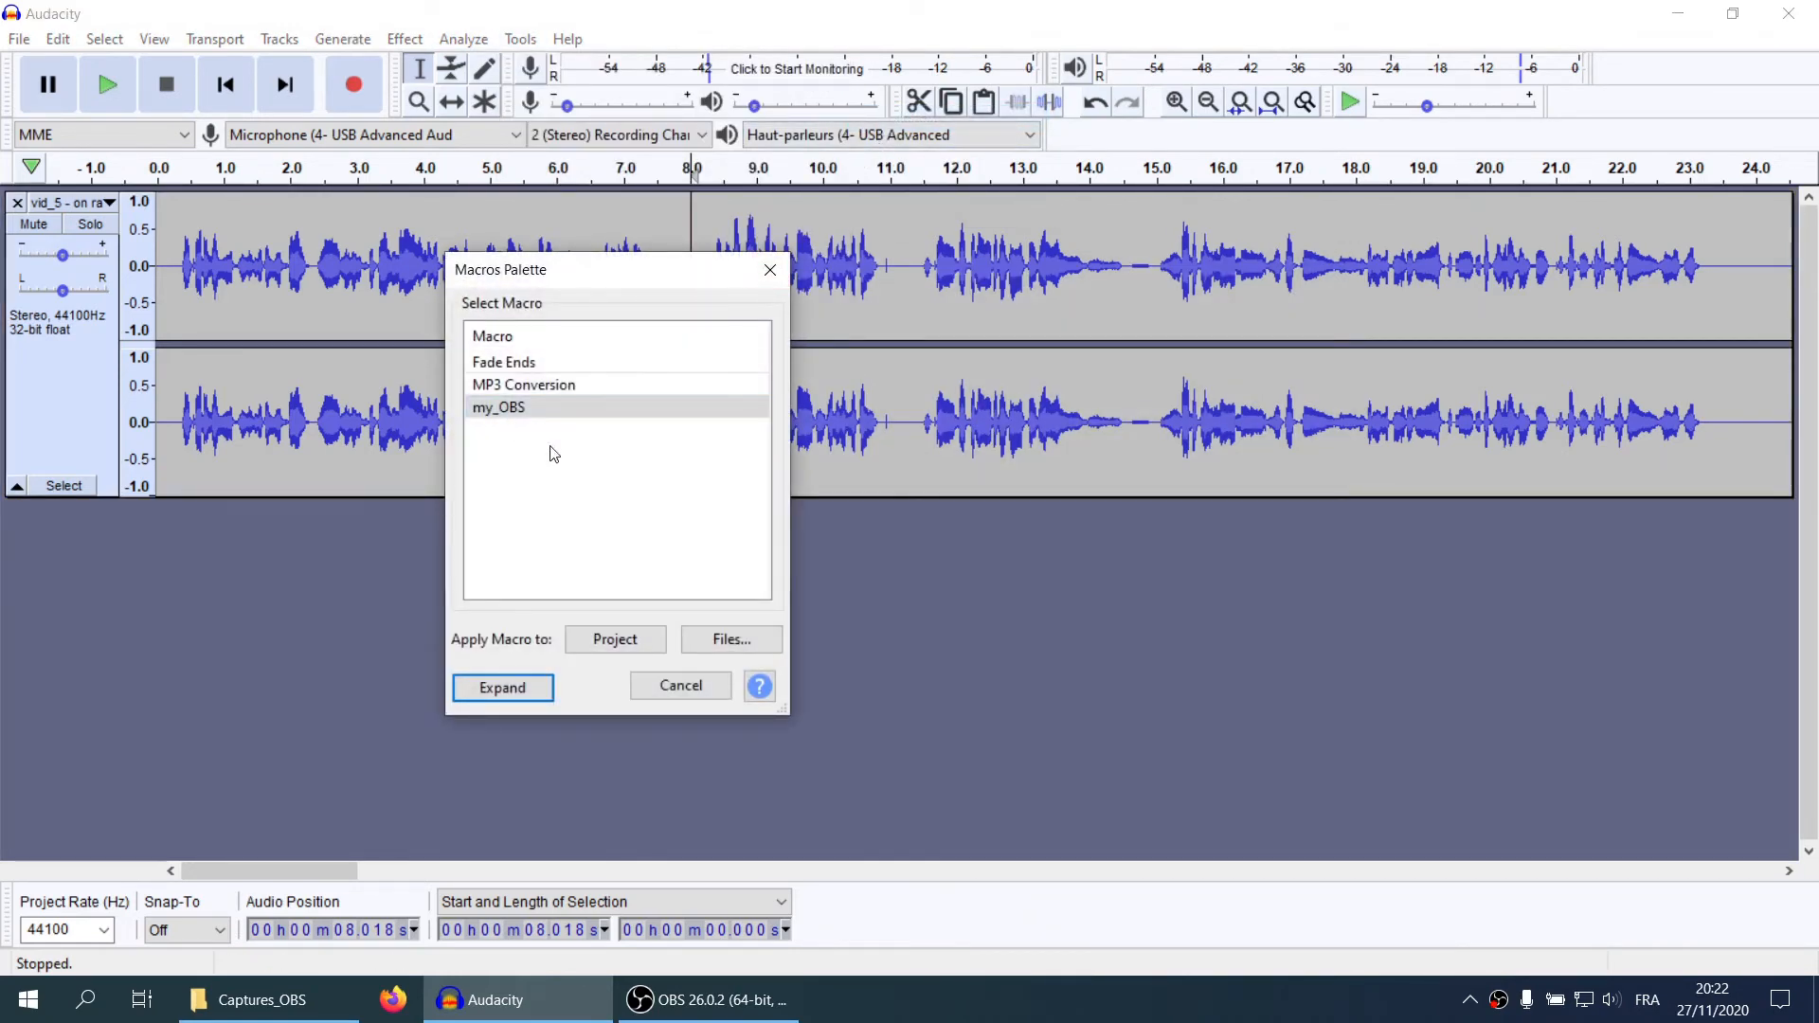
pyautogui.press('Escape')
pyautogui.click(520, 38)
pyautogui.click(571, 95)
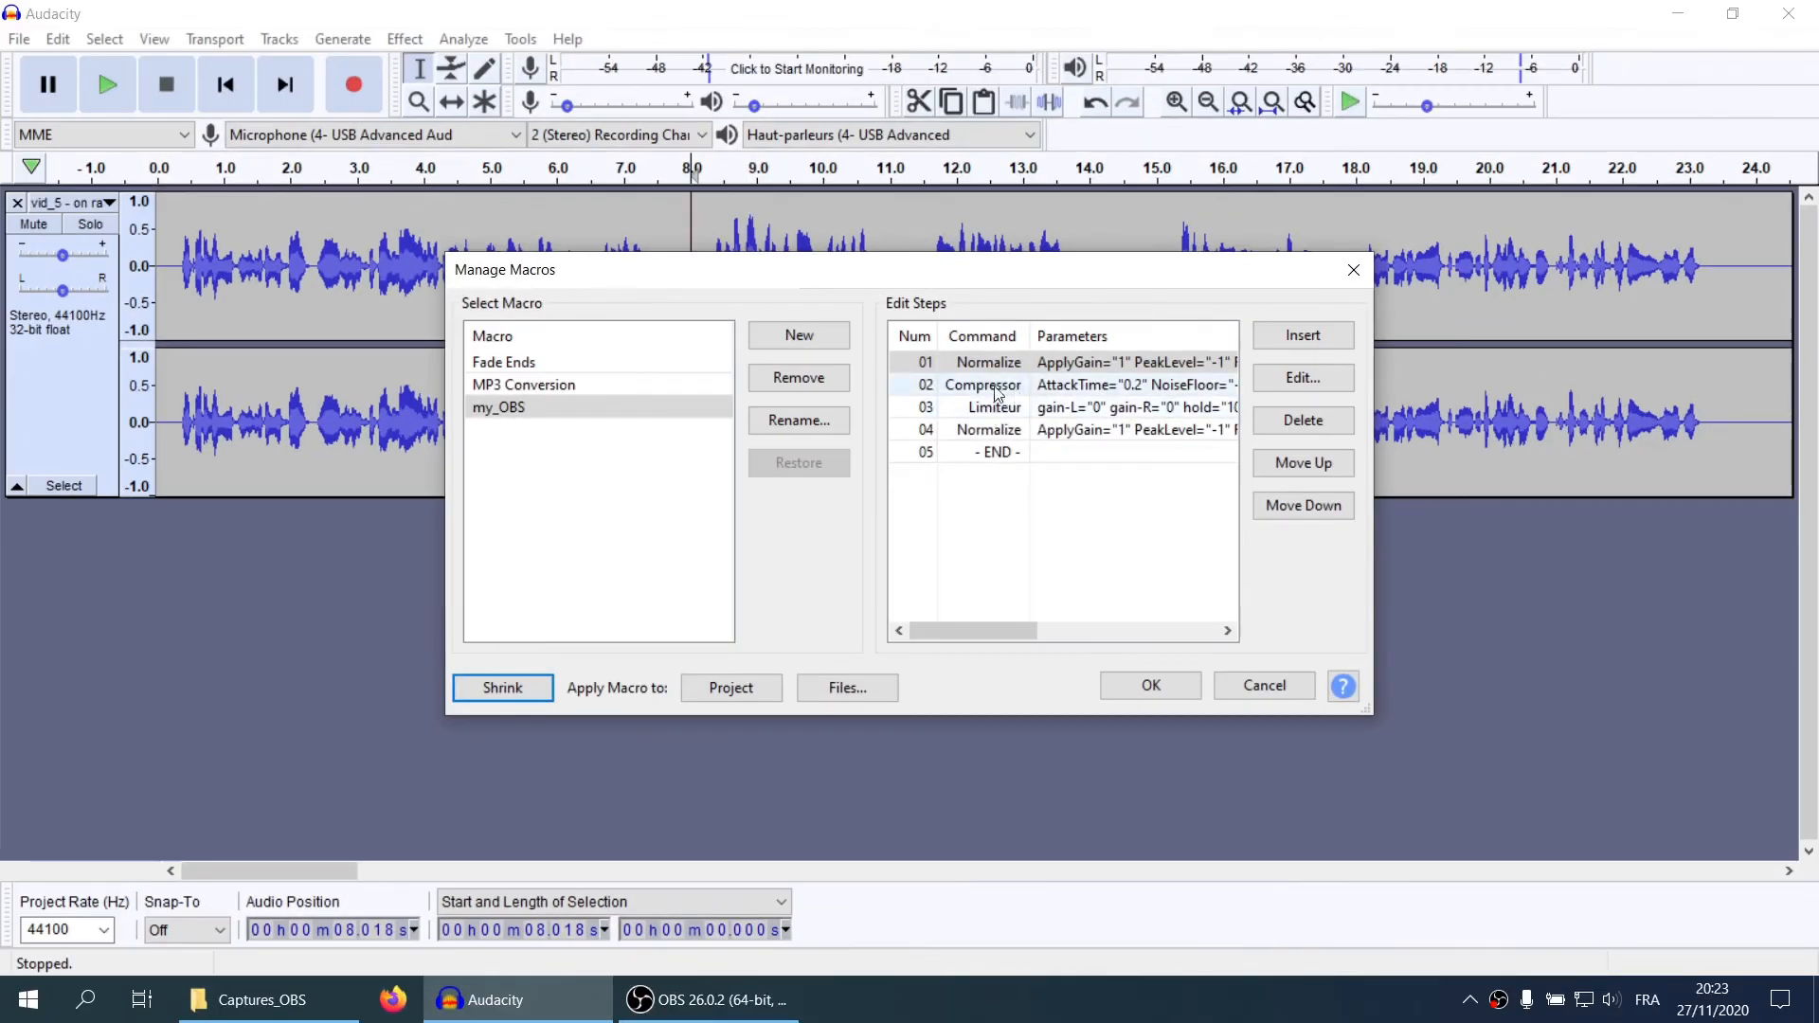
pyautogui.click(1353, 270)
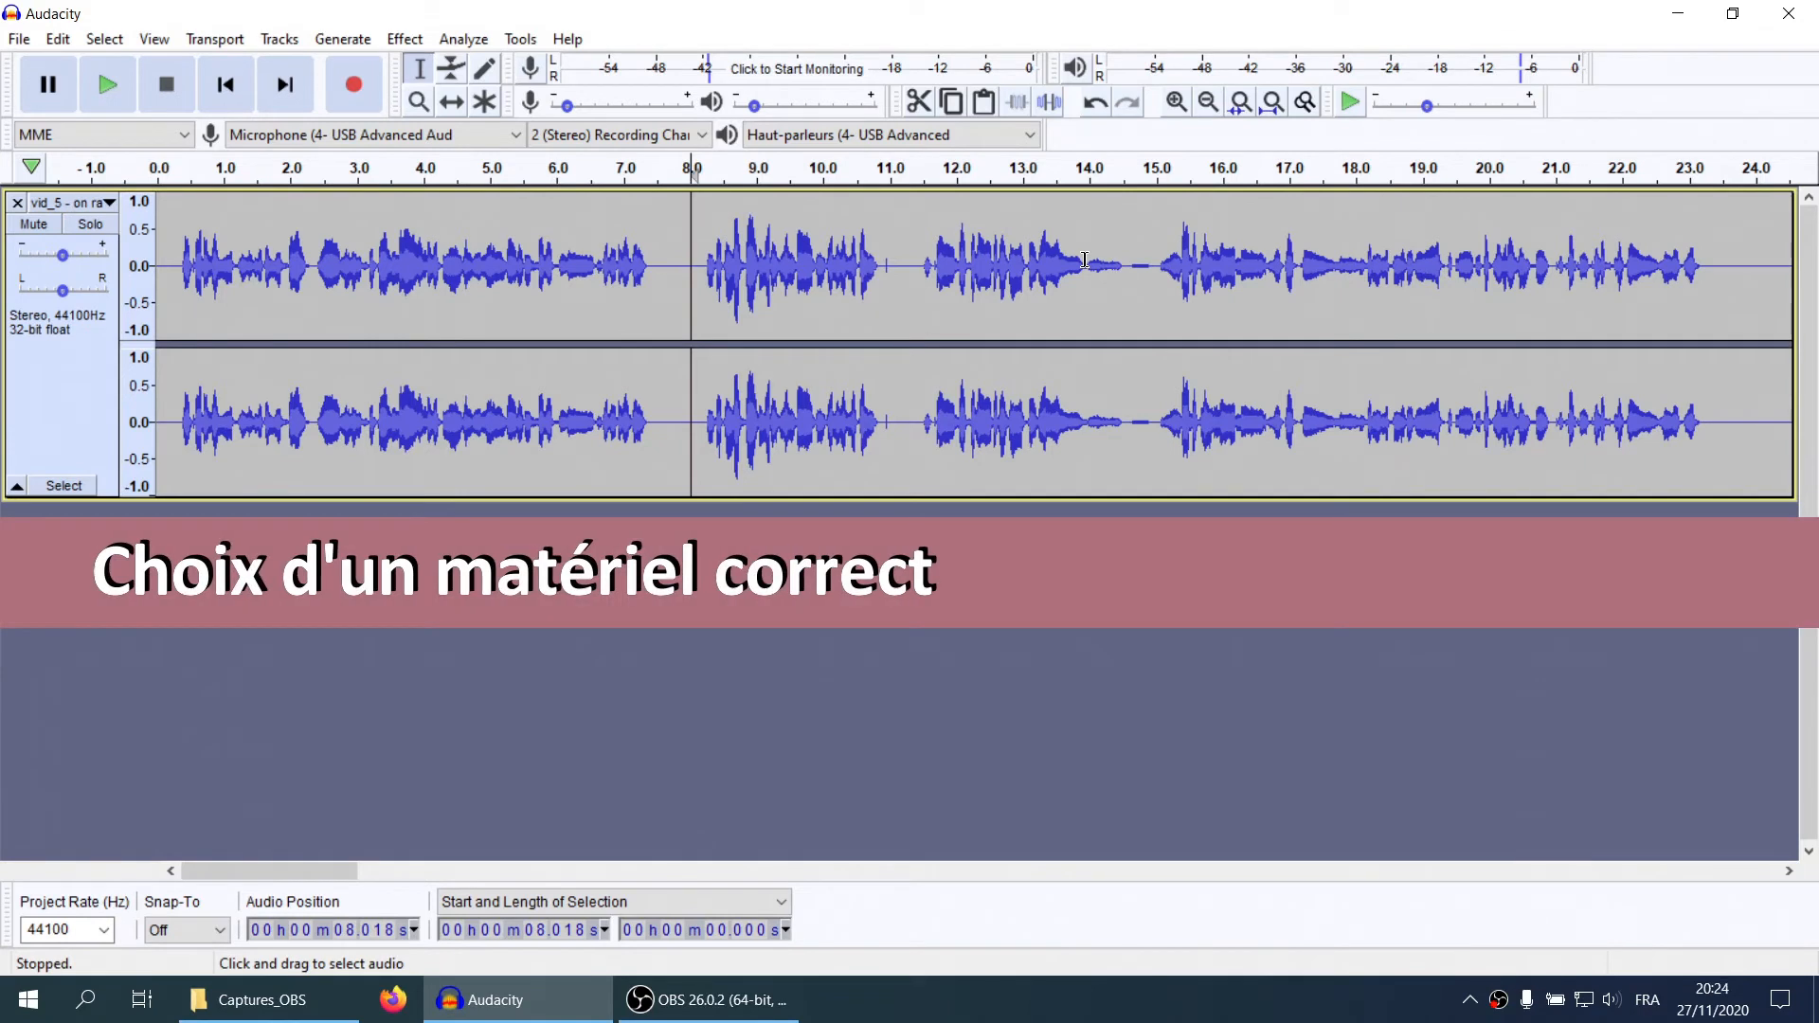
# Highlight the 0.693 s pause between spoken passages starting at 7.502 s
pyautogui.moveTo(658, 256); pyautogui.dragTo(702, 254)
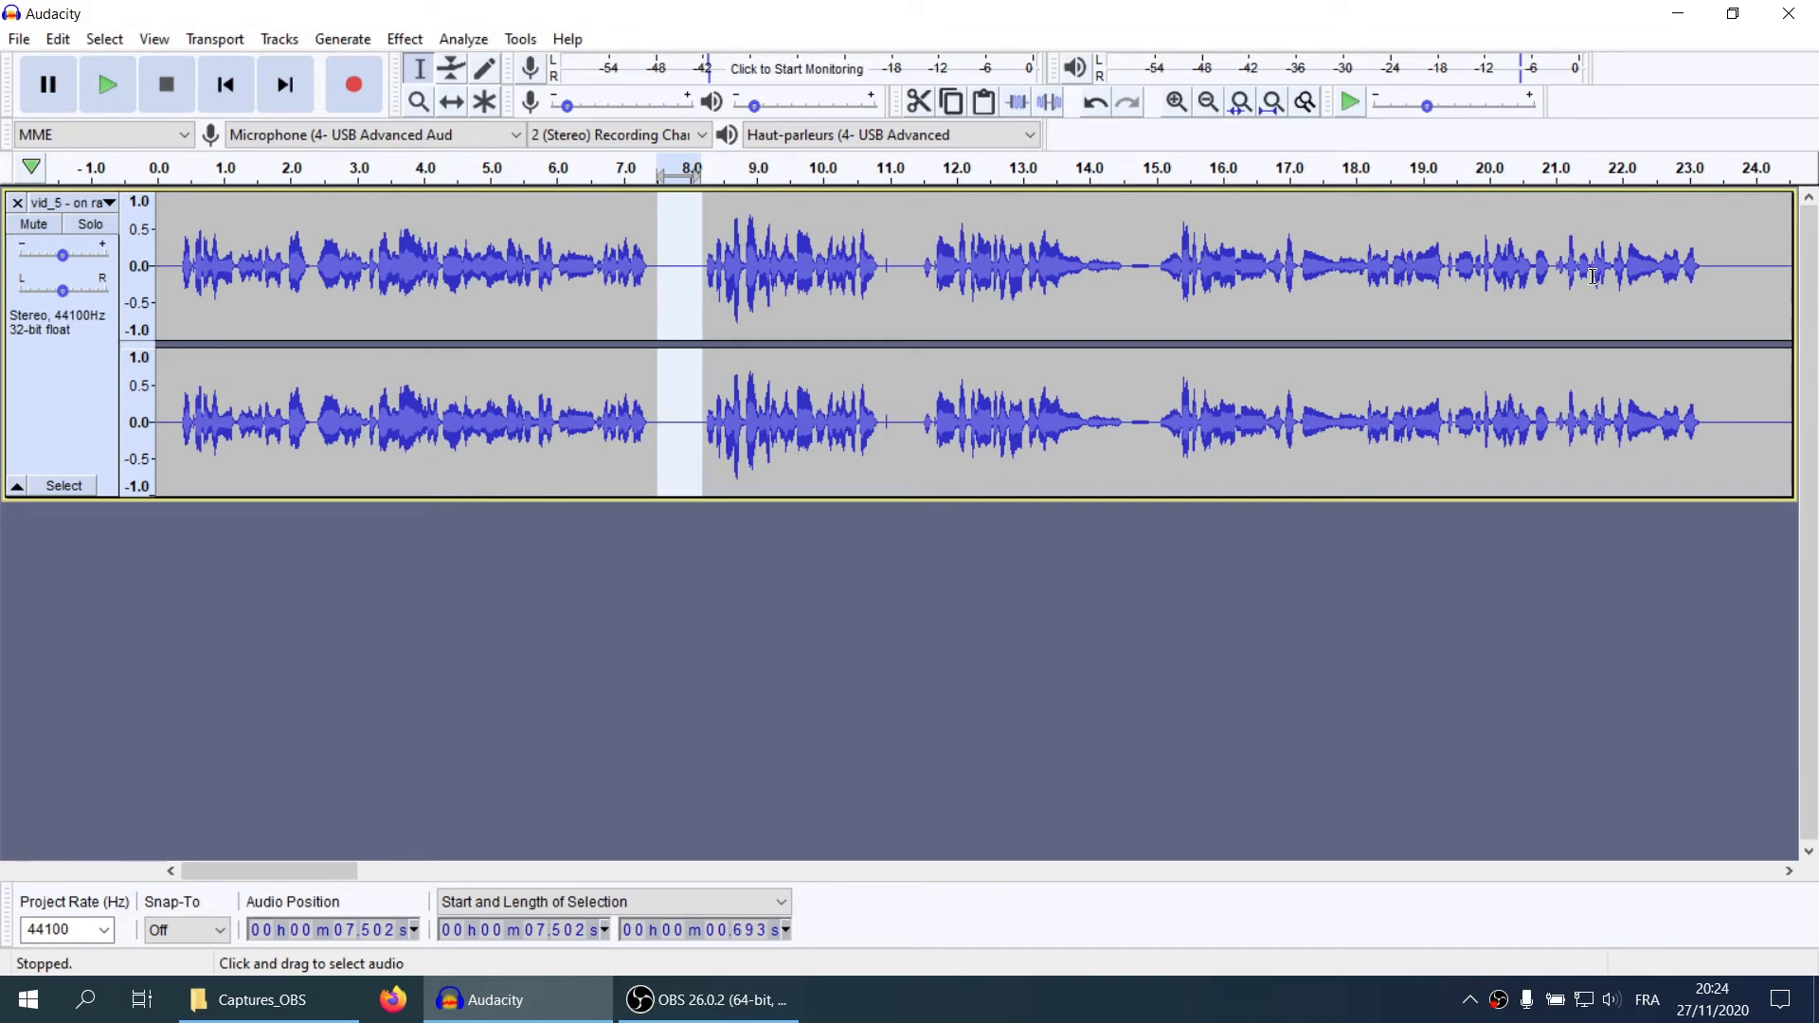
pyautogui.hotkey('ctrl', '3')
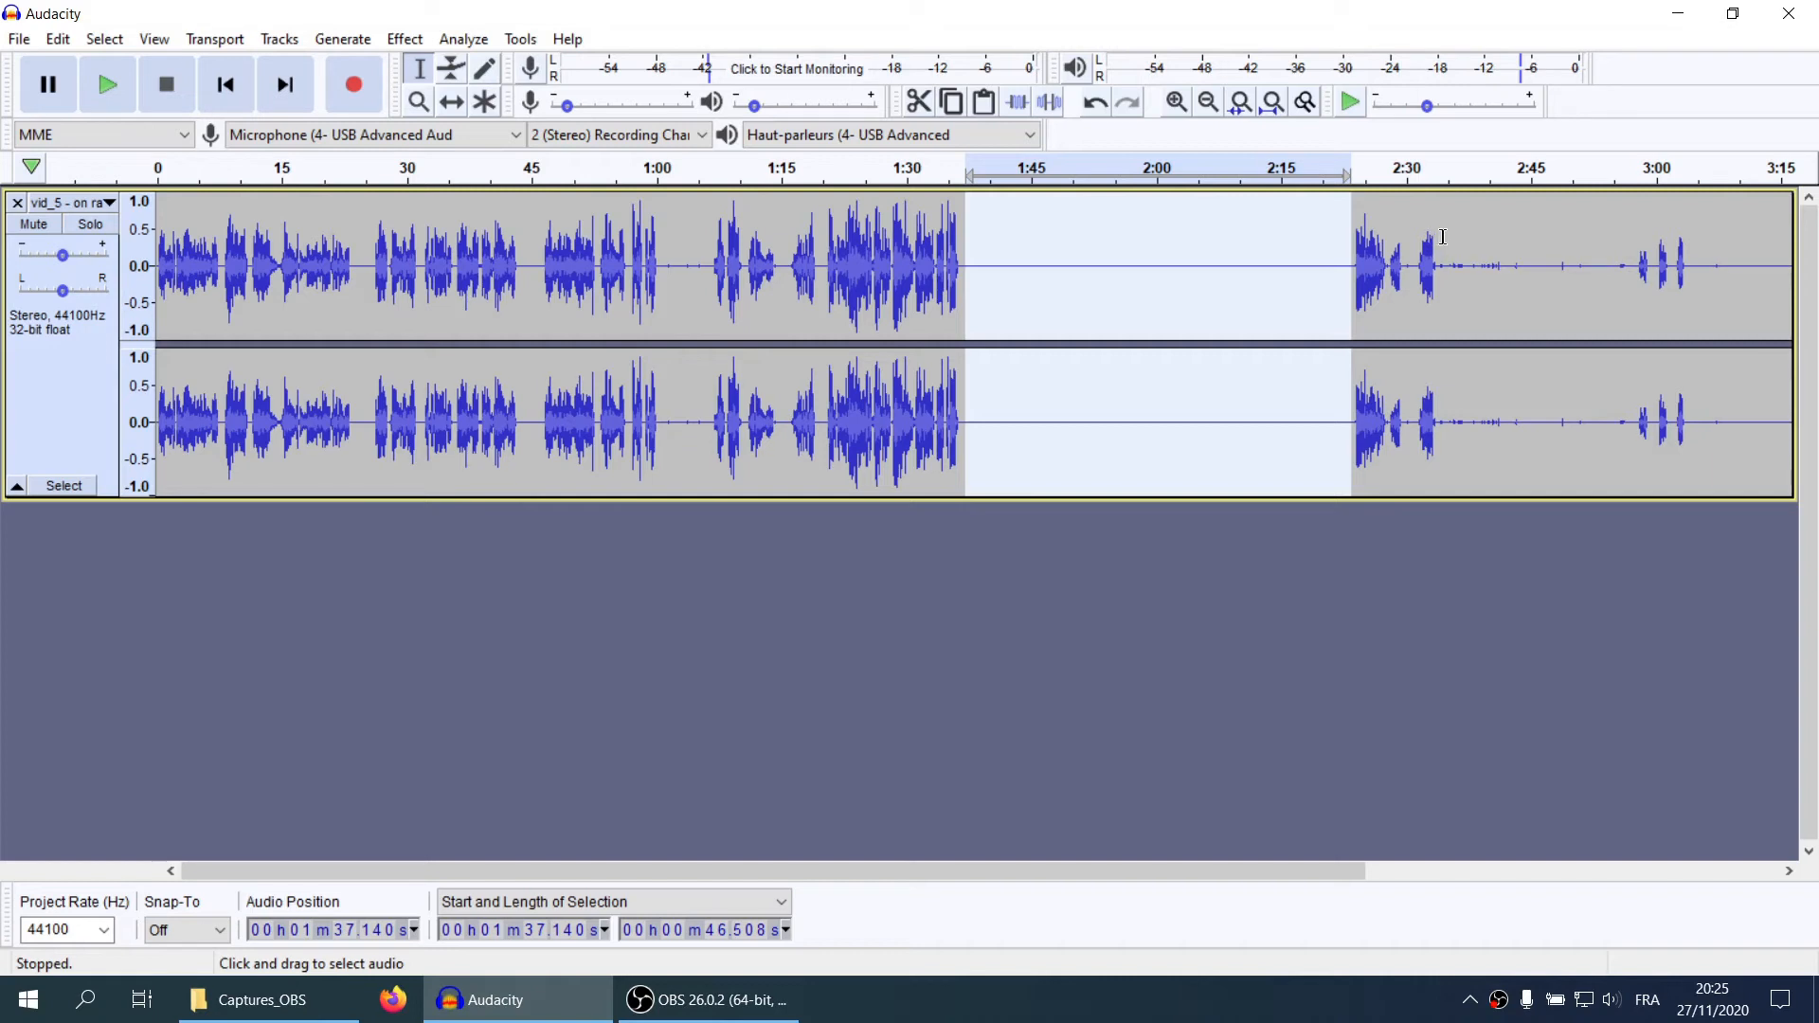
# Select the 35.414 s section starting at 2:34.031, after the last wanted speech, and replace it with silence
pyautogui.click(1439, 235)
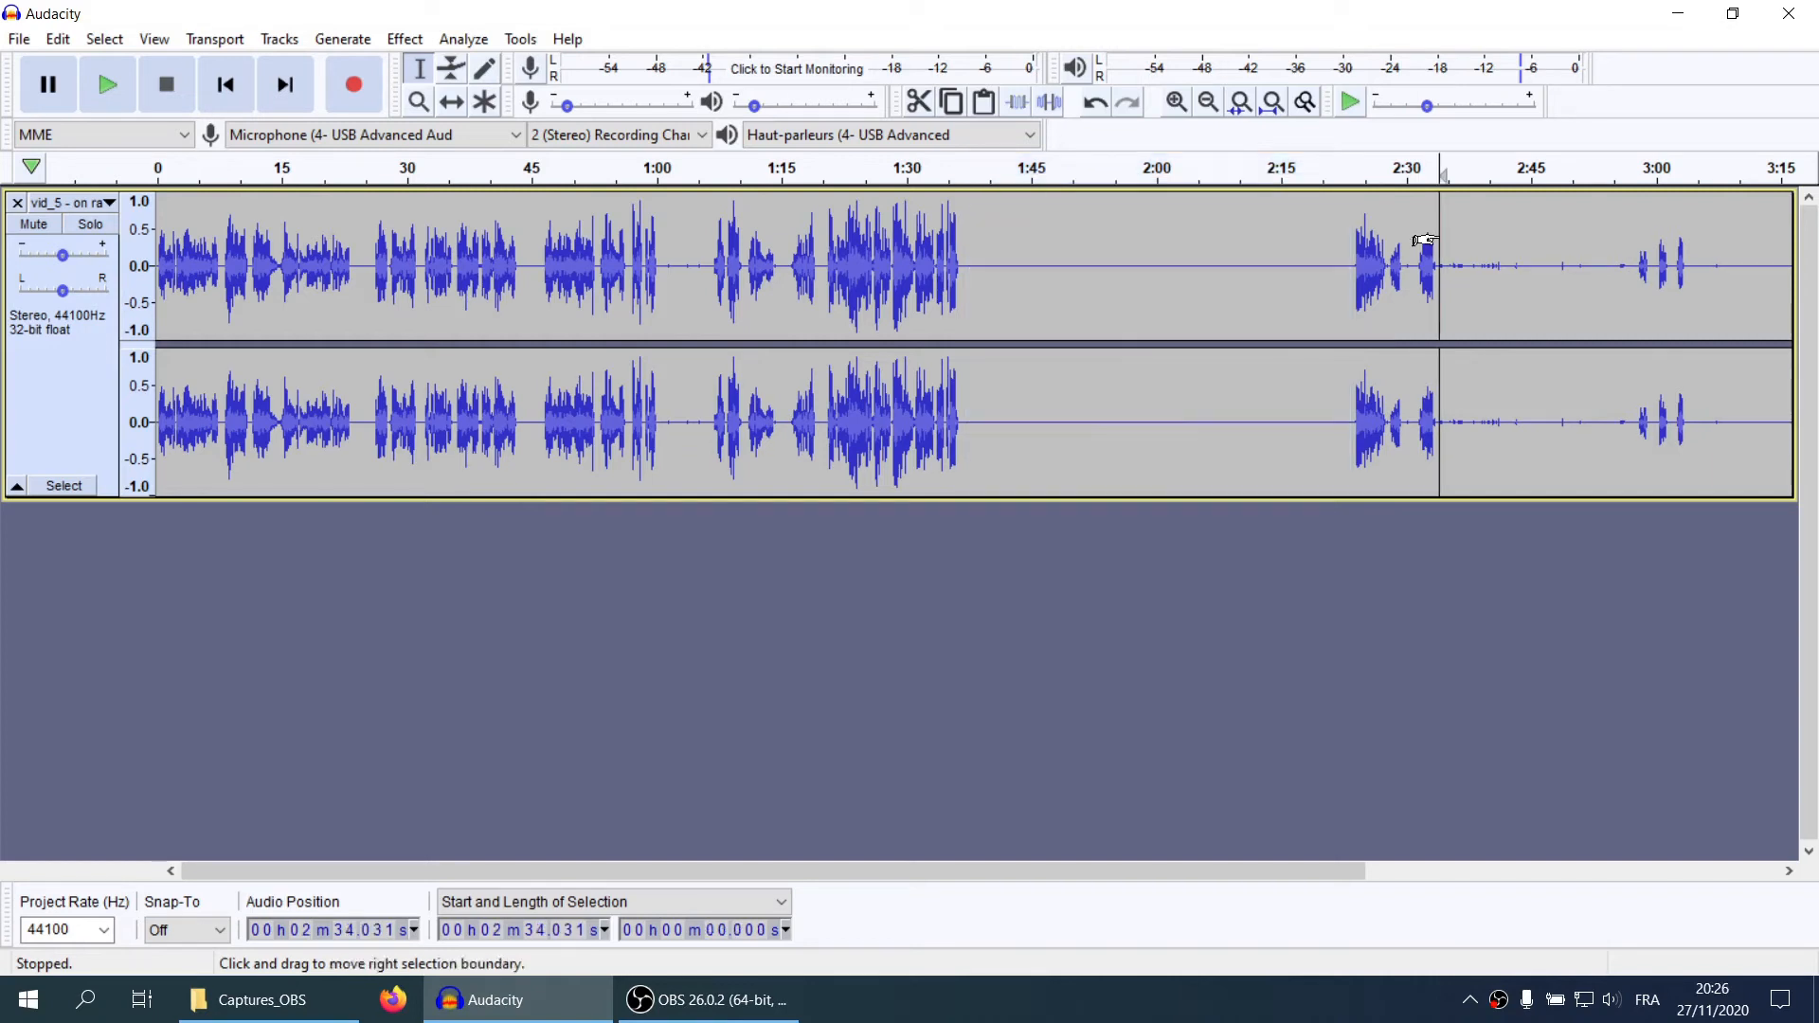
pyautogui.keyDown('shift'); pyautogui.click(1733, 238); pyautogui.keyUp('shift')
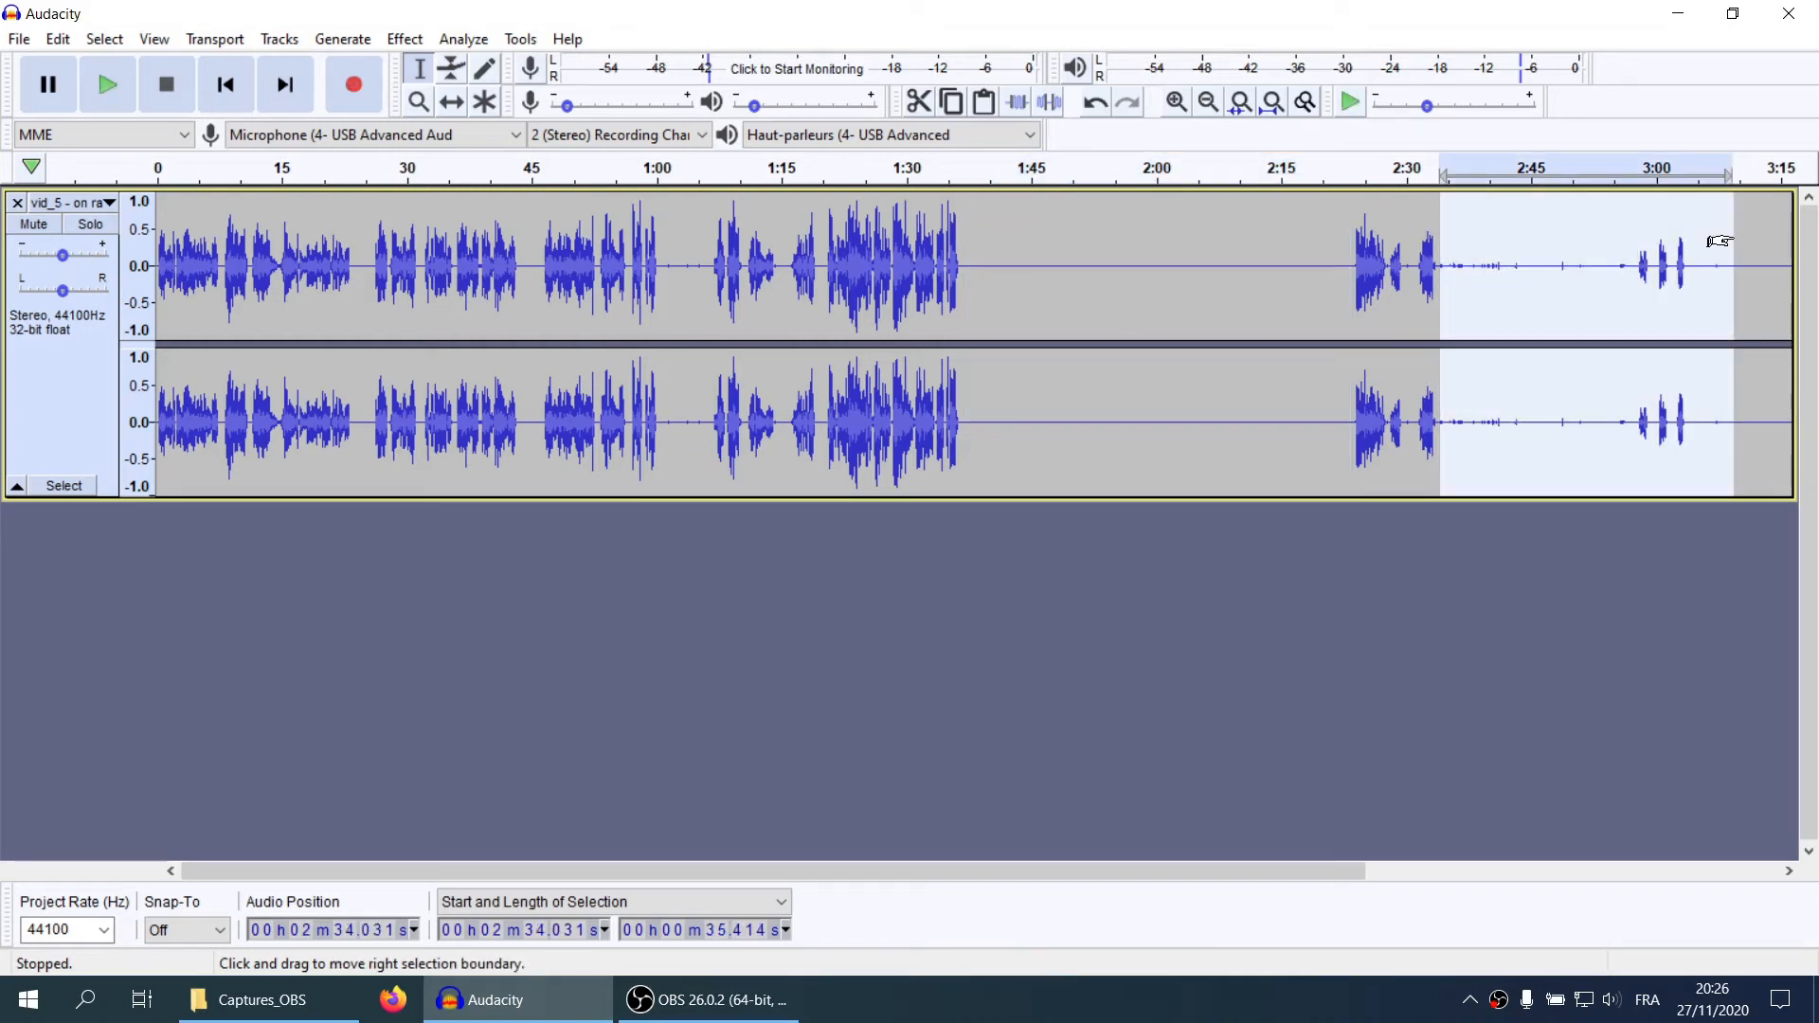
pyautogui.press('space')
pyautogui.hotkey('ctrl', 'l')
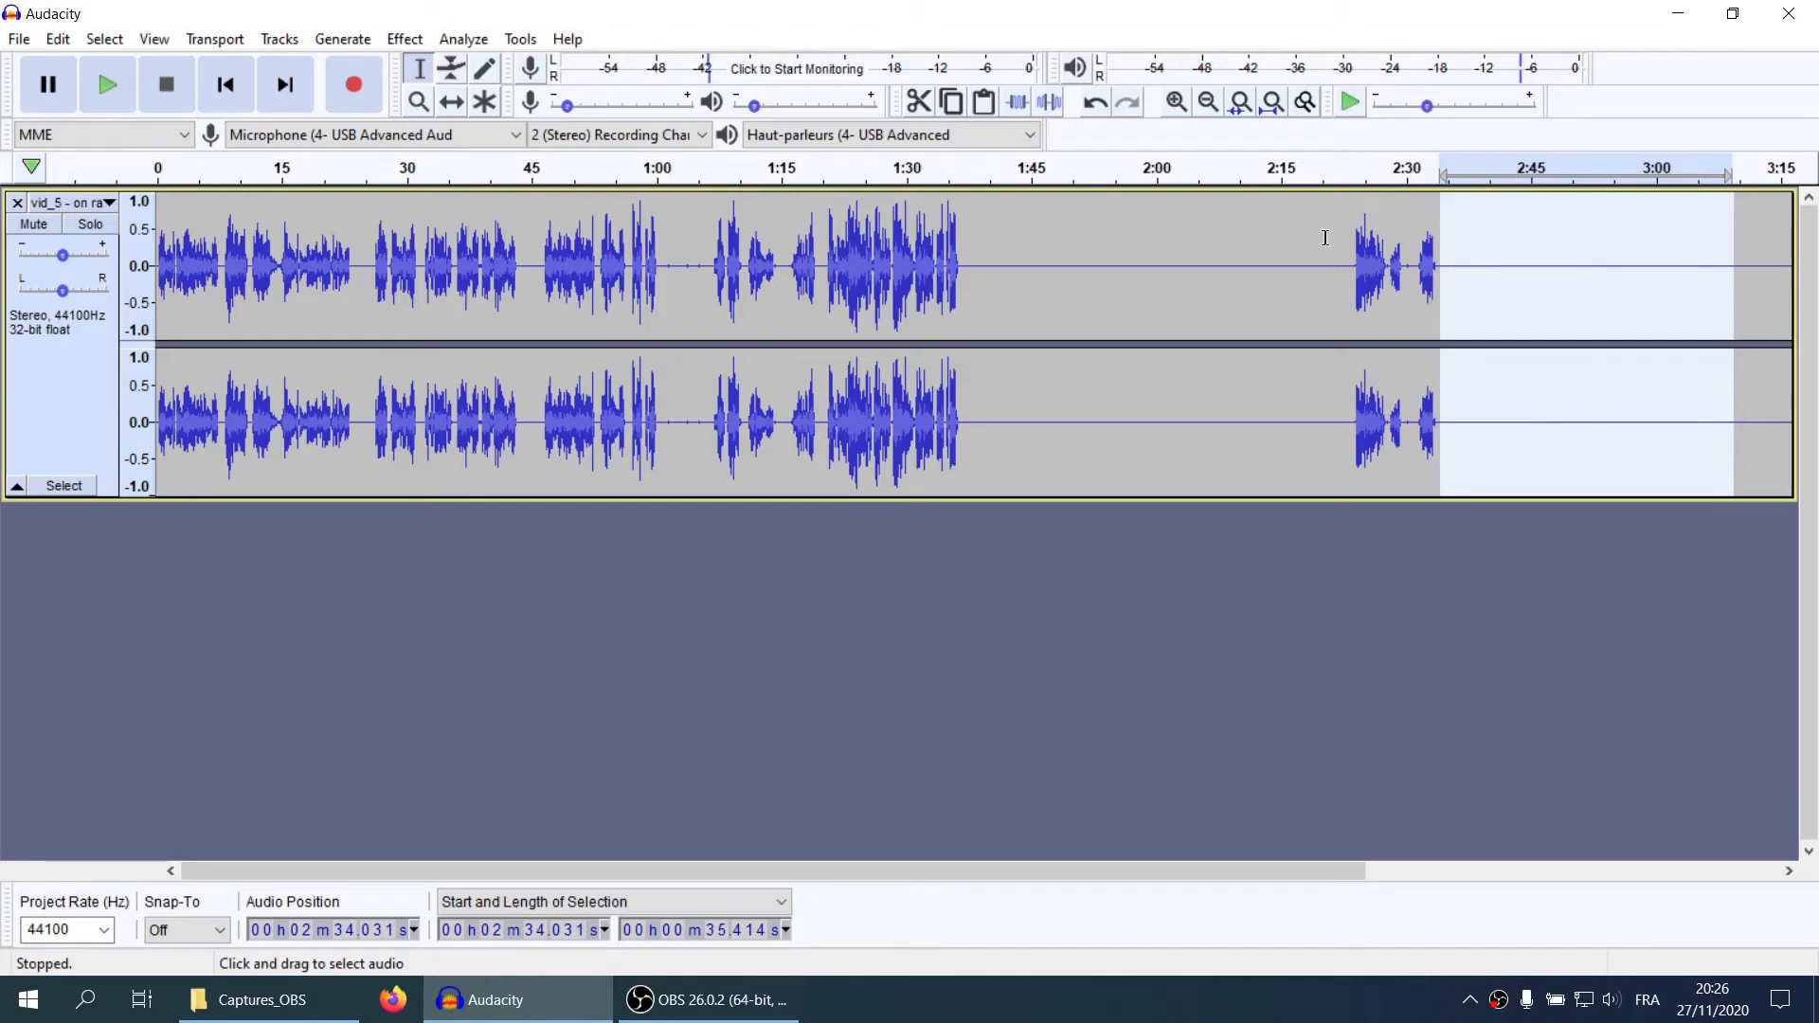
# Highlight the short spoken phrase between about 2:28 and 2:29.5
pyautogui.click(1410, 262)
pyautogui.hotkey('ctrl', '1')
pyautogui.hotkey('ctrl', '1')
pyautogui.hotkey('ctrl', '1')
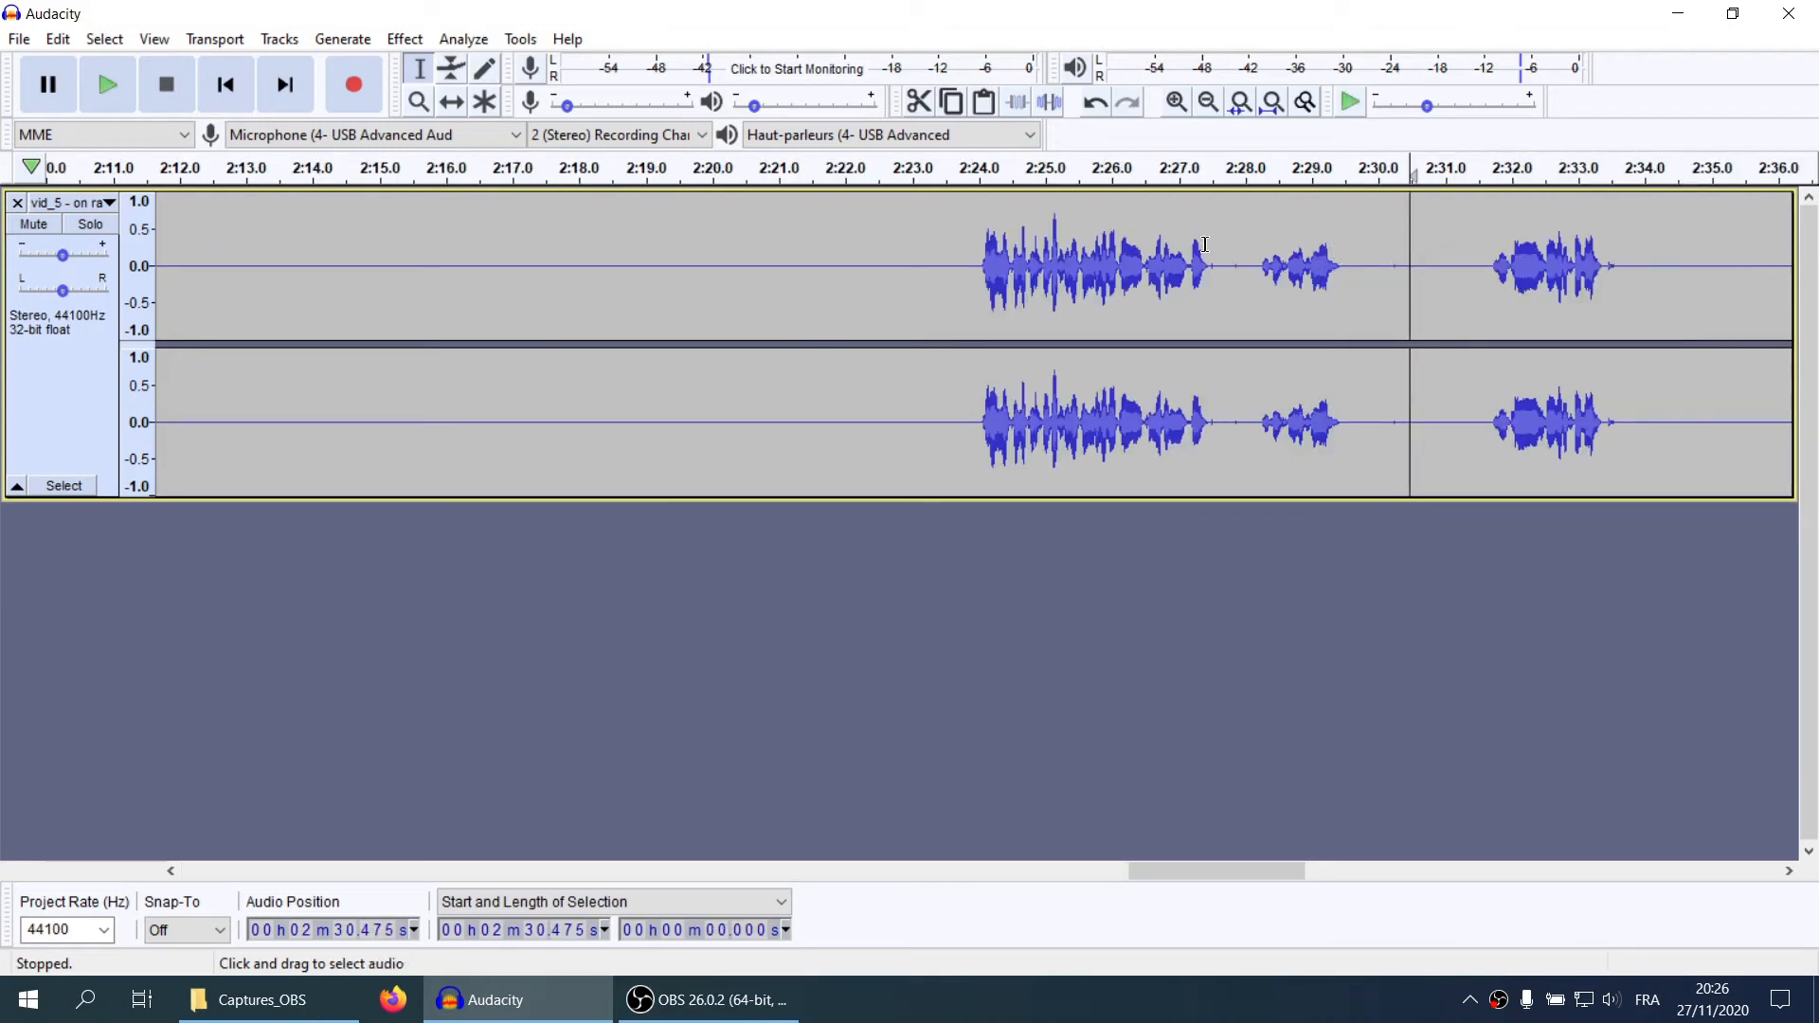
pyautogui.moveTo(1252, 243); pyautogui.dragTo(1347, 254)
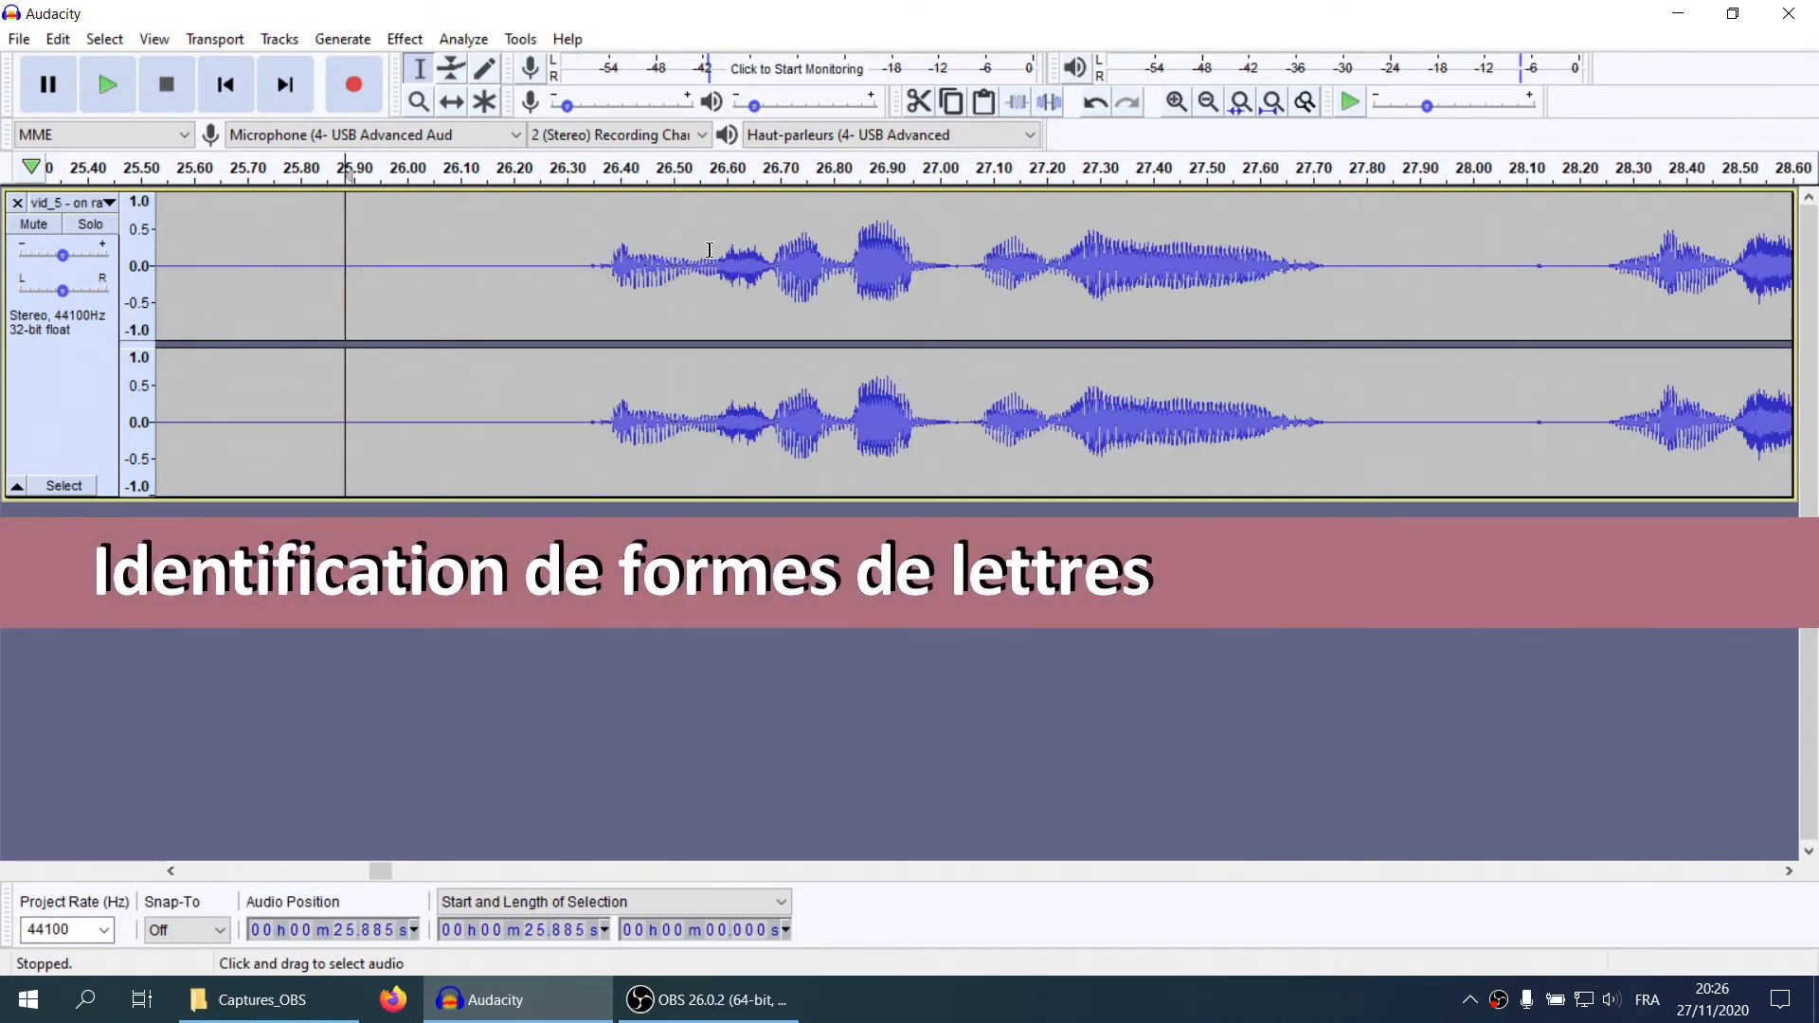
# Listen to the 0.258 s of speech at 26.579 s, and mark out the preceding sound starting at 26.285 s
pyautogui.moveTo(715, 248); pyautogui.dragTo(851, 280)
pyautogui.press('space')
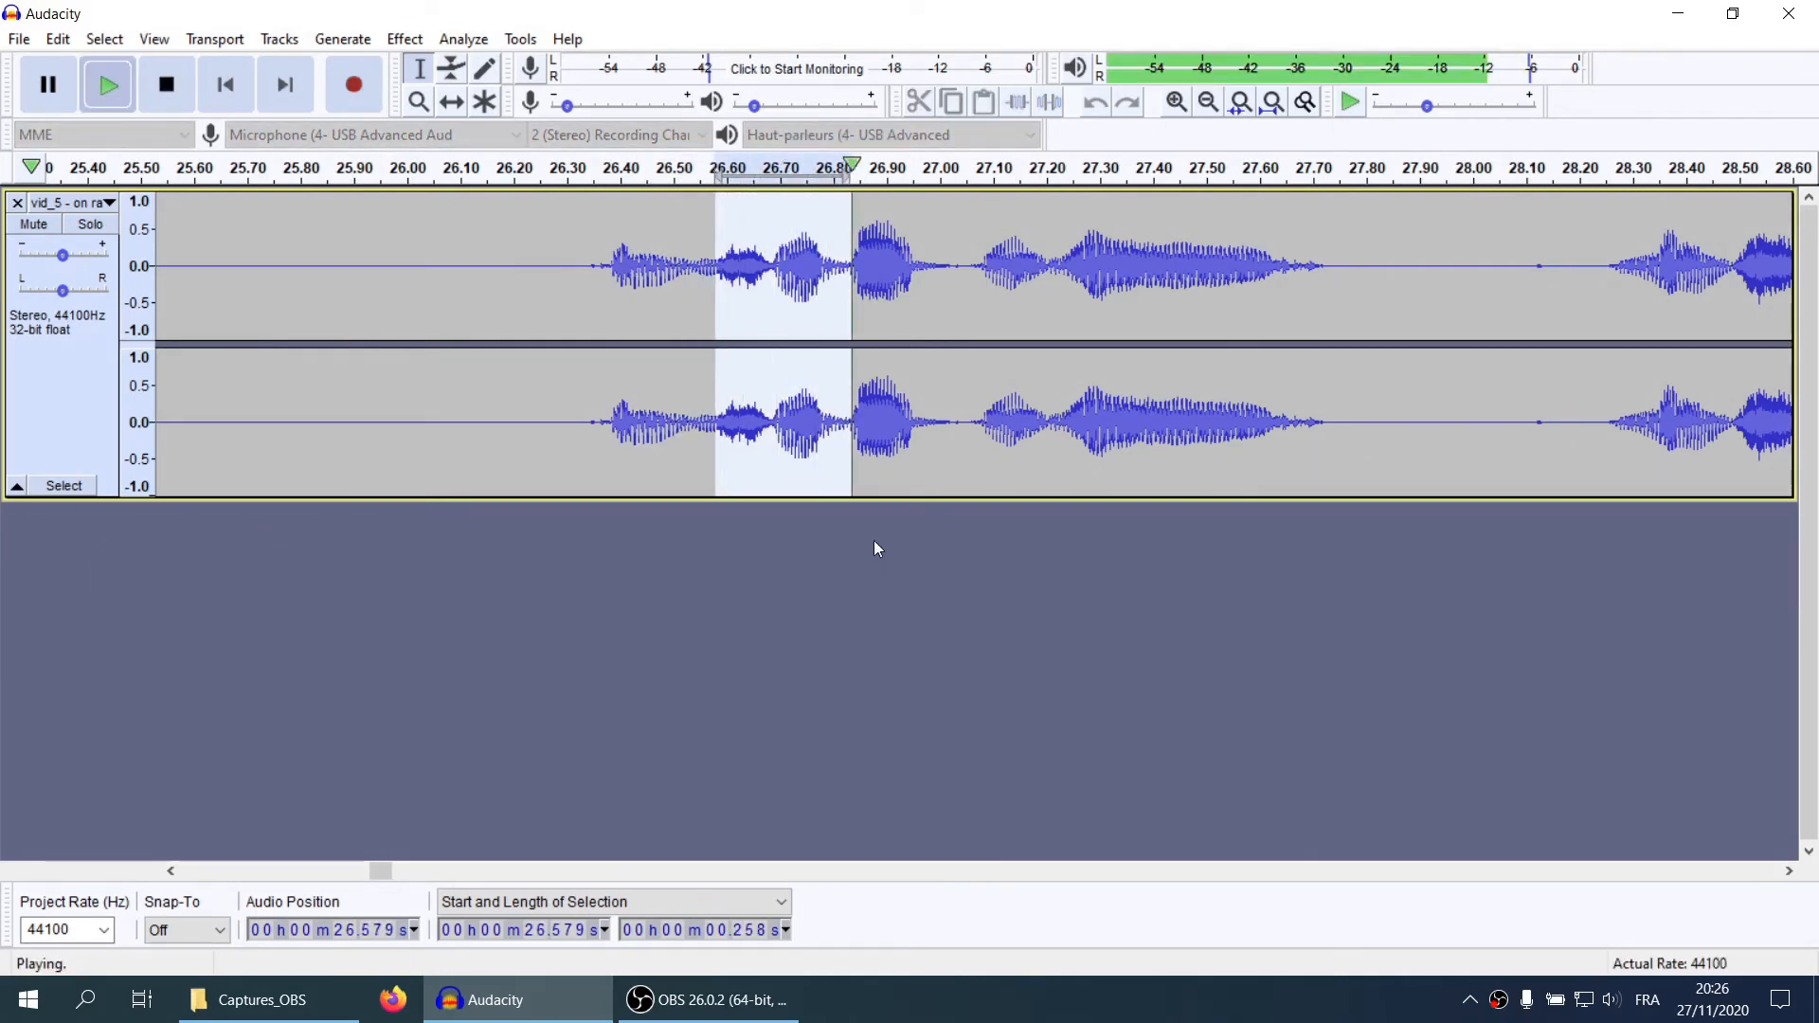
pyautogui.press('space')
pyautogui.moveTo(557, 265); pyautogui.dragTo(693, 273)
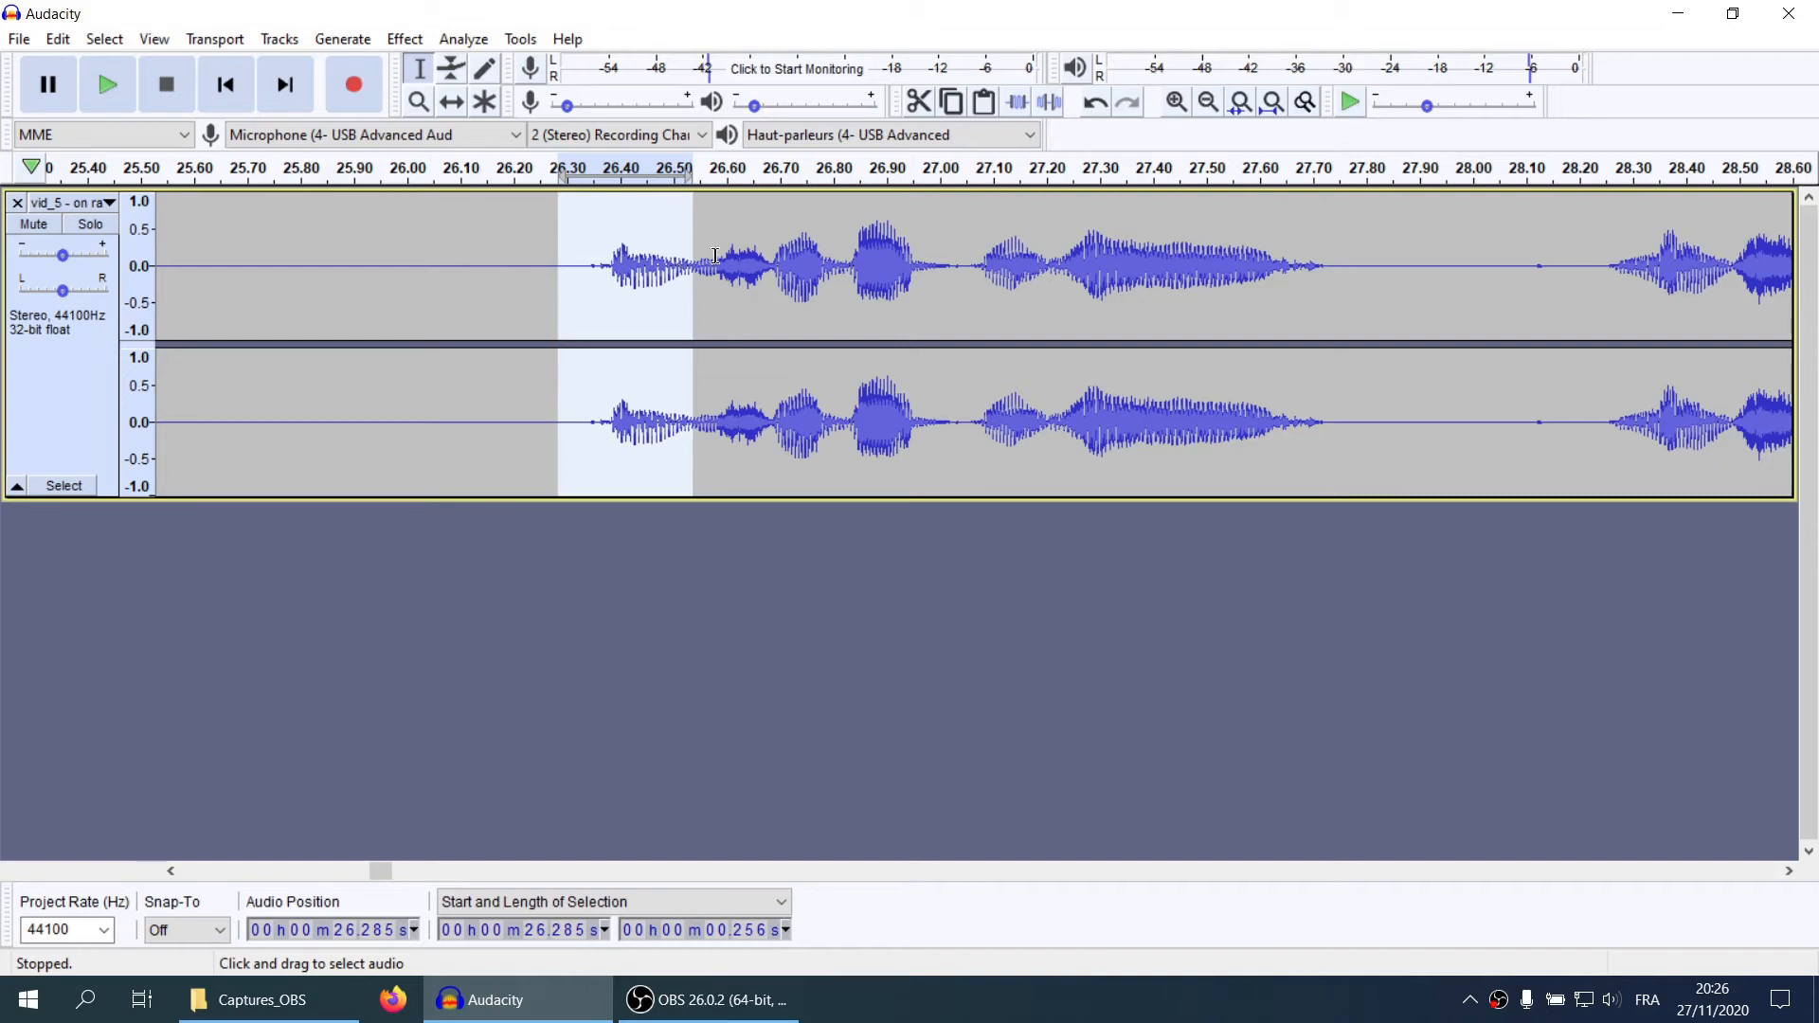
pyautogui.click(706, 253)
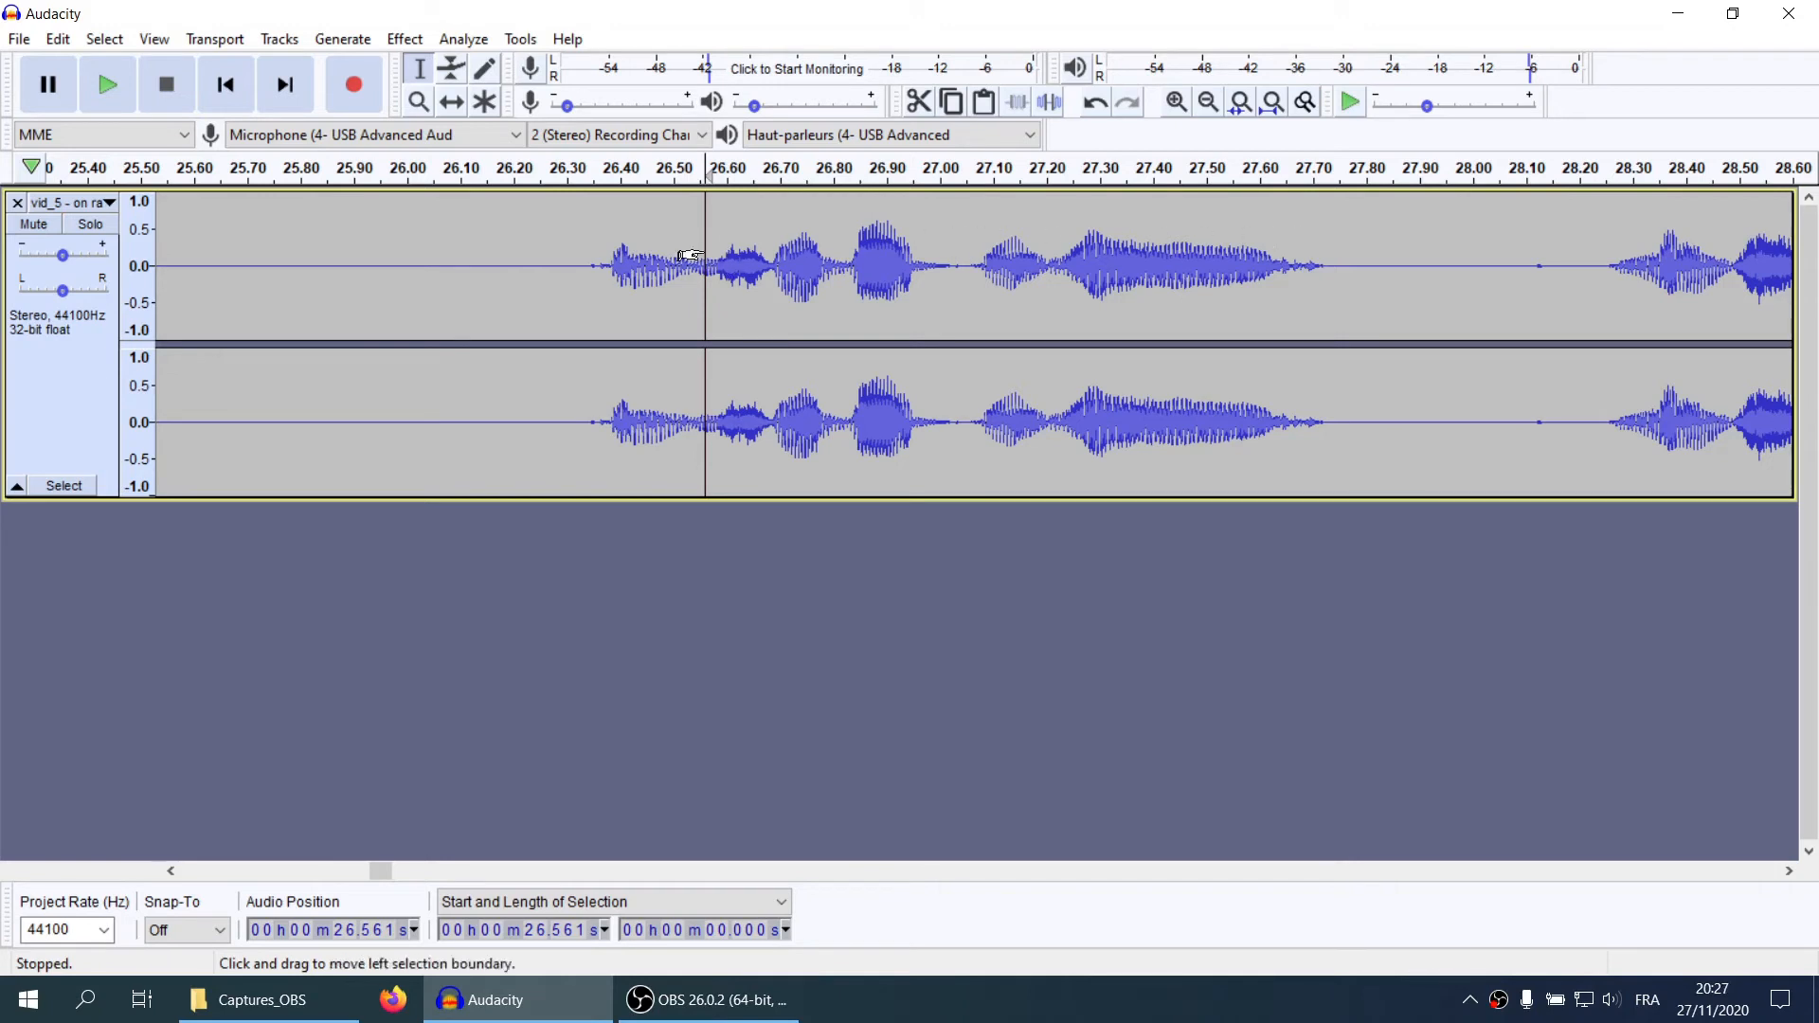
# Mark out the successive sounds of the spoken phrase between about 26.57 s and 27.65 s
pyautogui.click(711, 250)
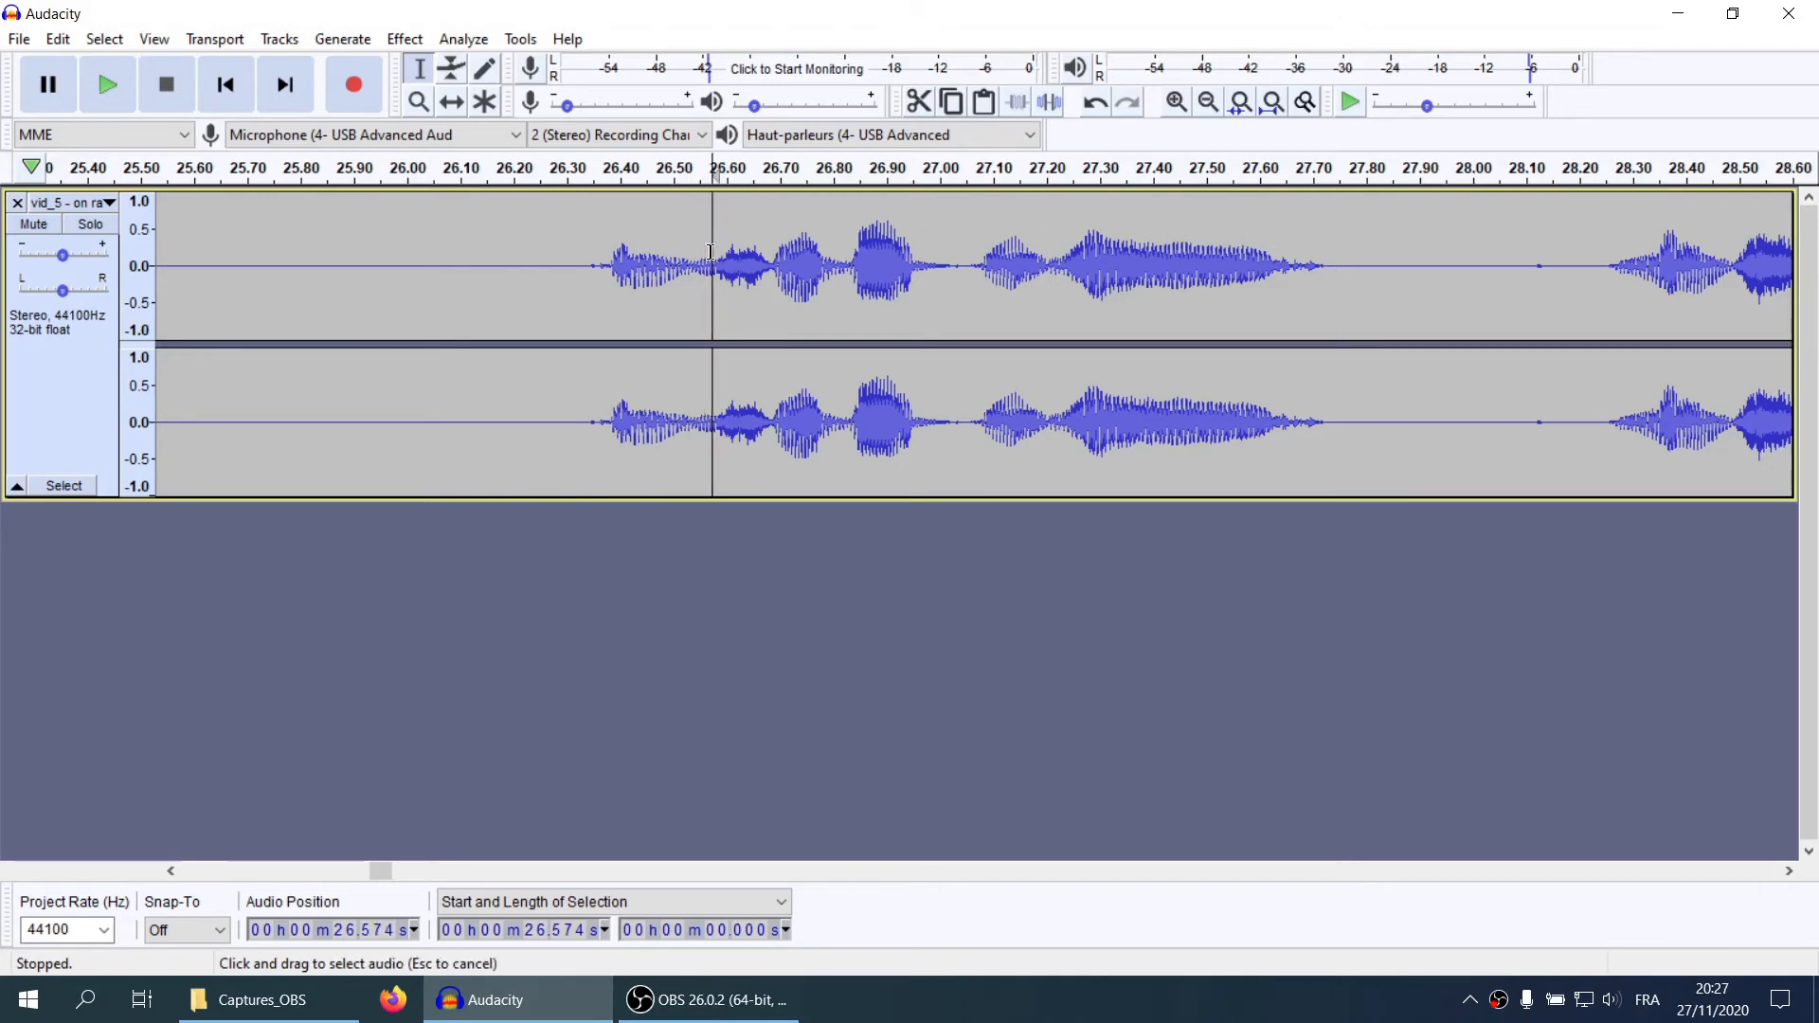
pyautogui.moveTo(711, 253); pyautogui.dragTo(1171, 268)
pyautogui.click(895, 272)
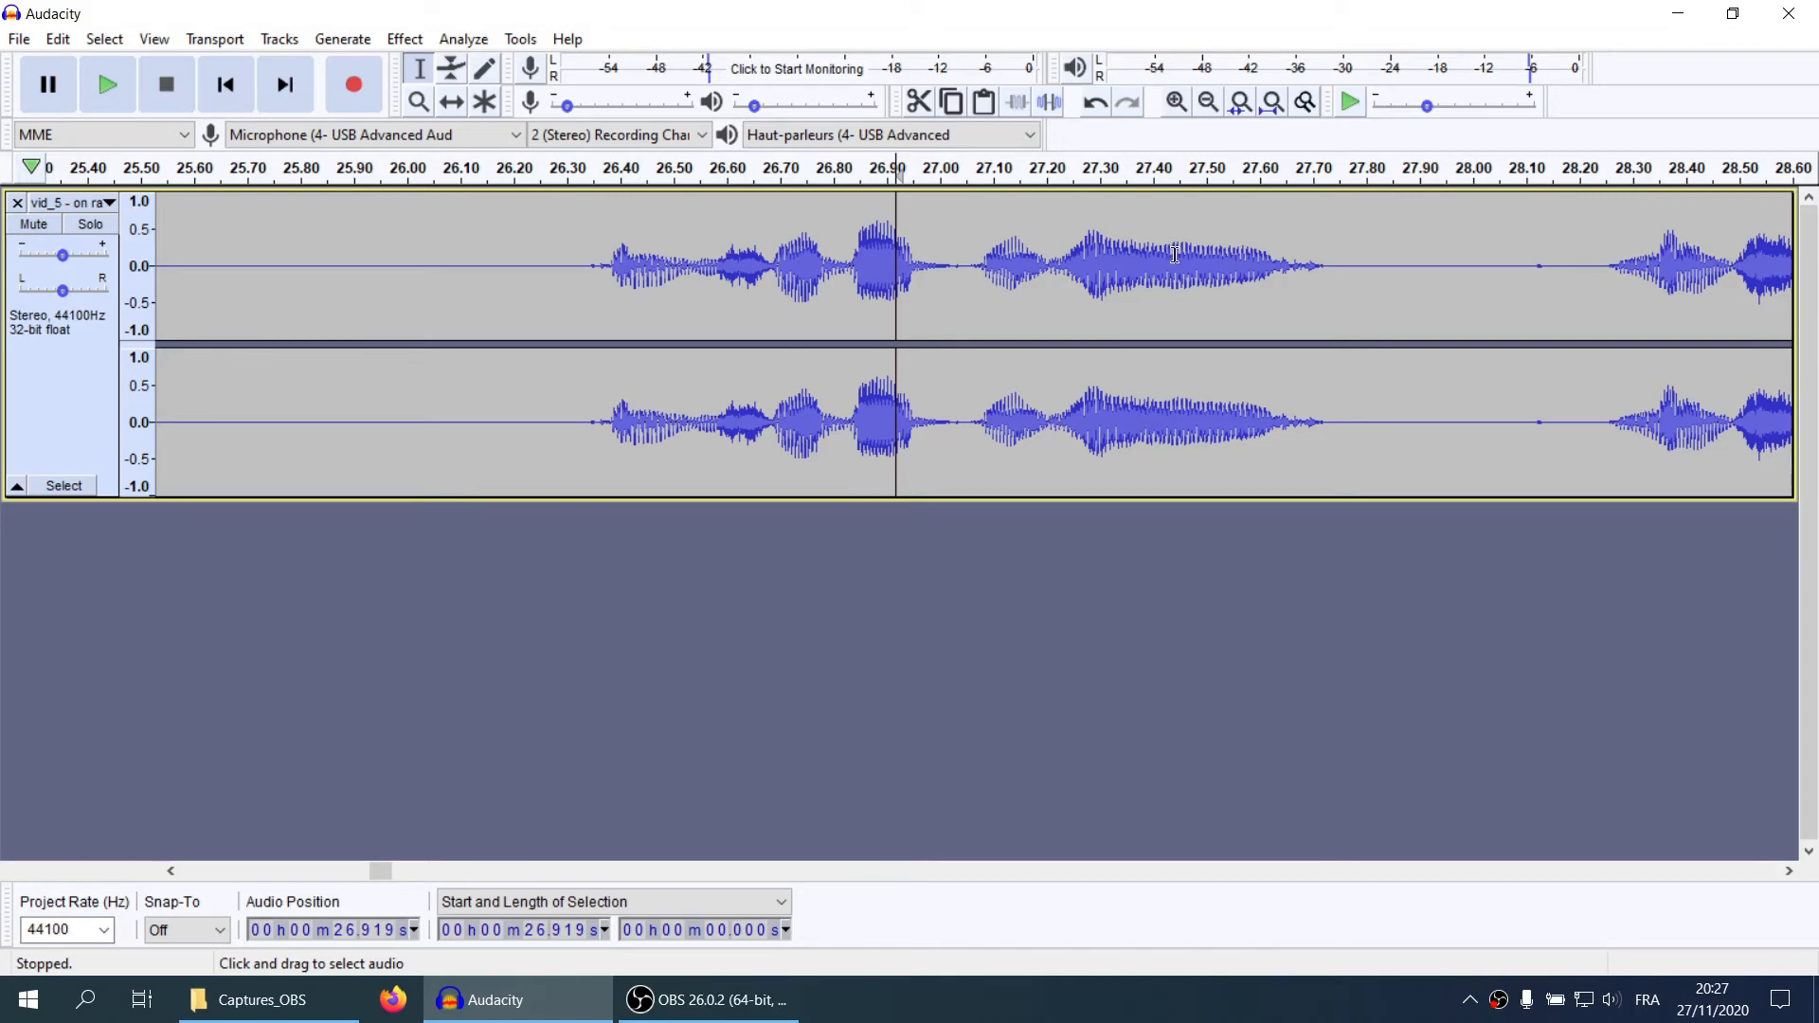
pyautogui.moveTo(1175, 254); pyautogui.dragTo(1284, 258)
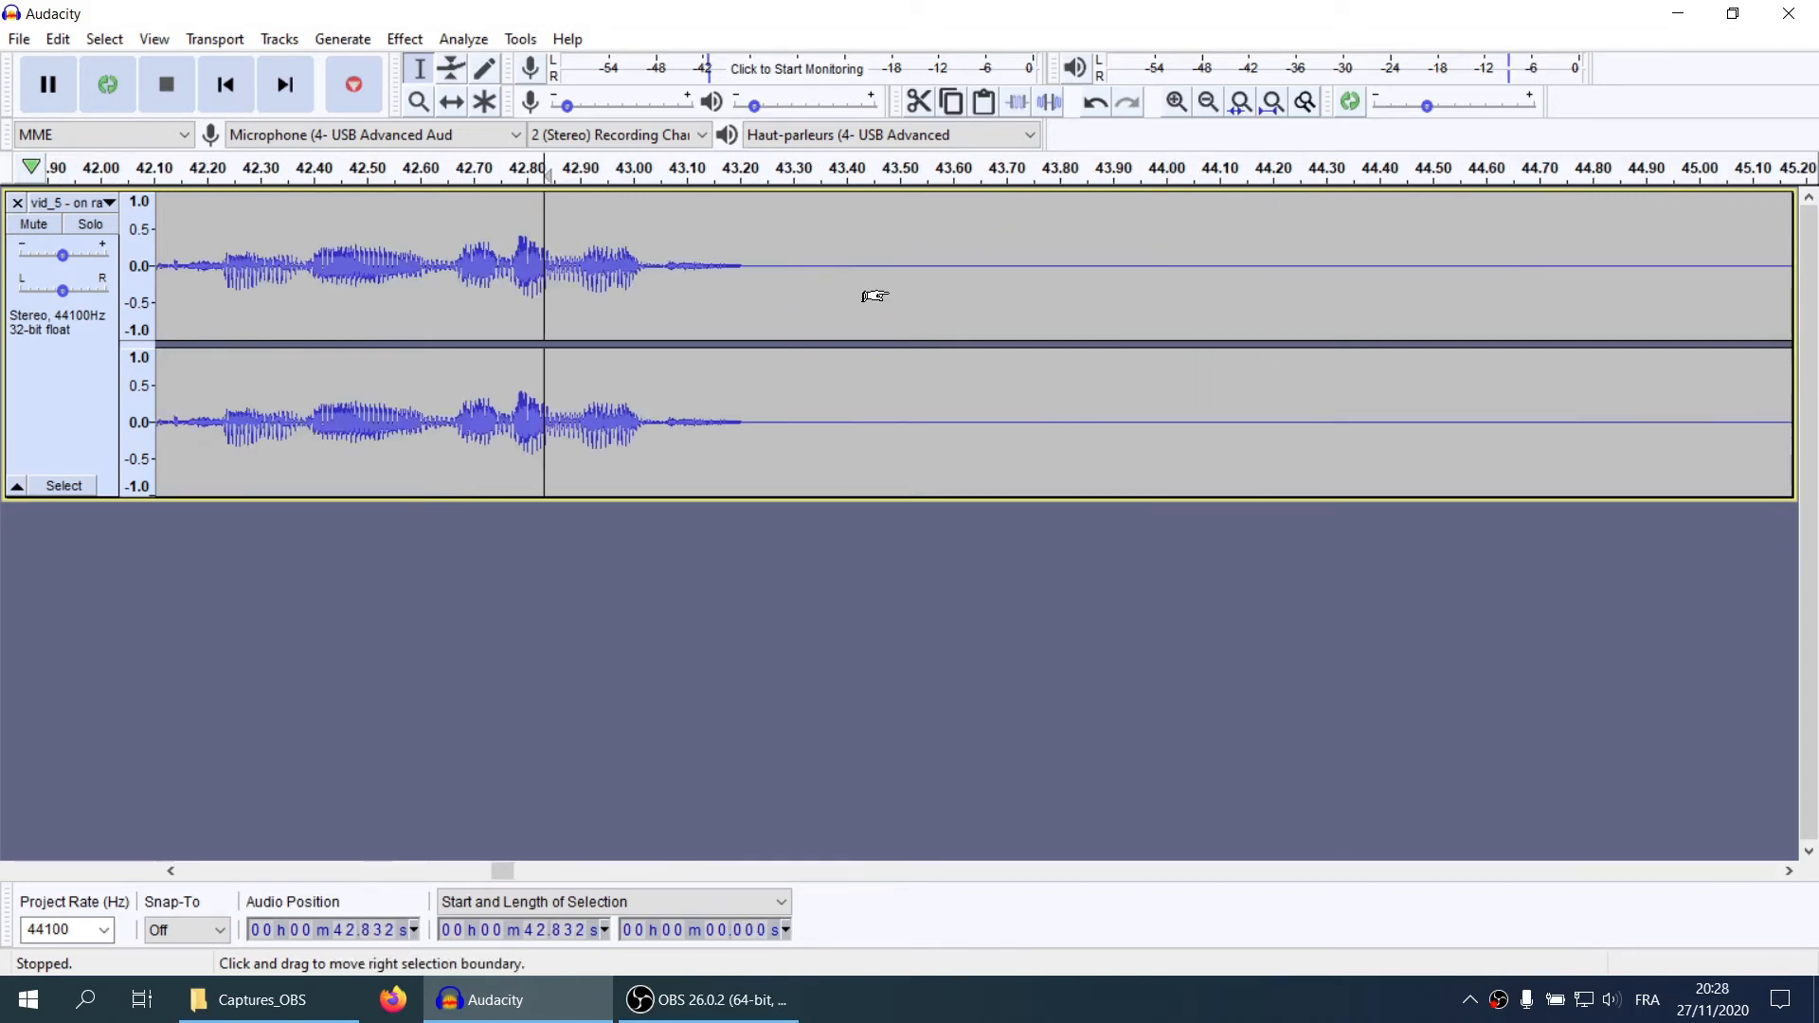
# Listen to the end of the spoken passage before 43.2 s, and mark the boundary between its sounds at 42.844 s
pyautogui.hscroll(-2, 484, 263)
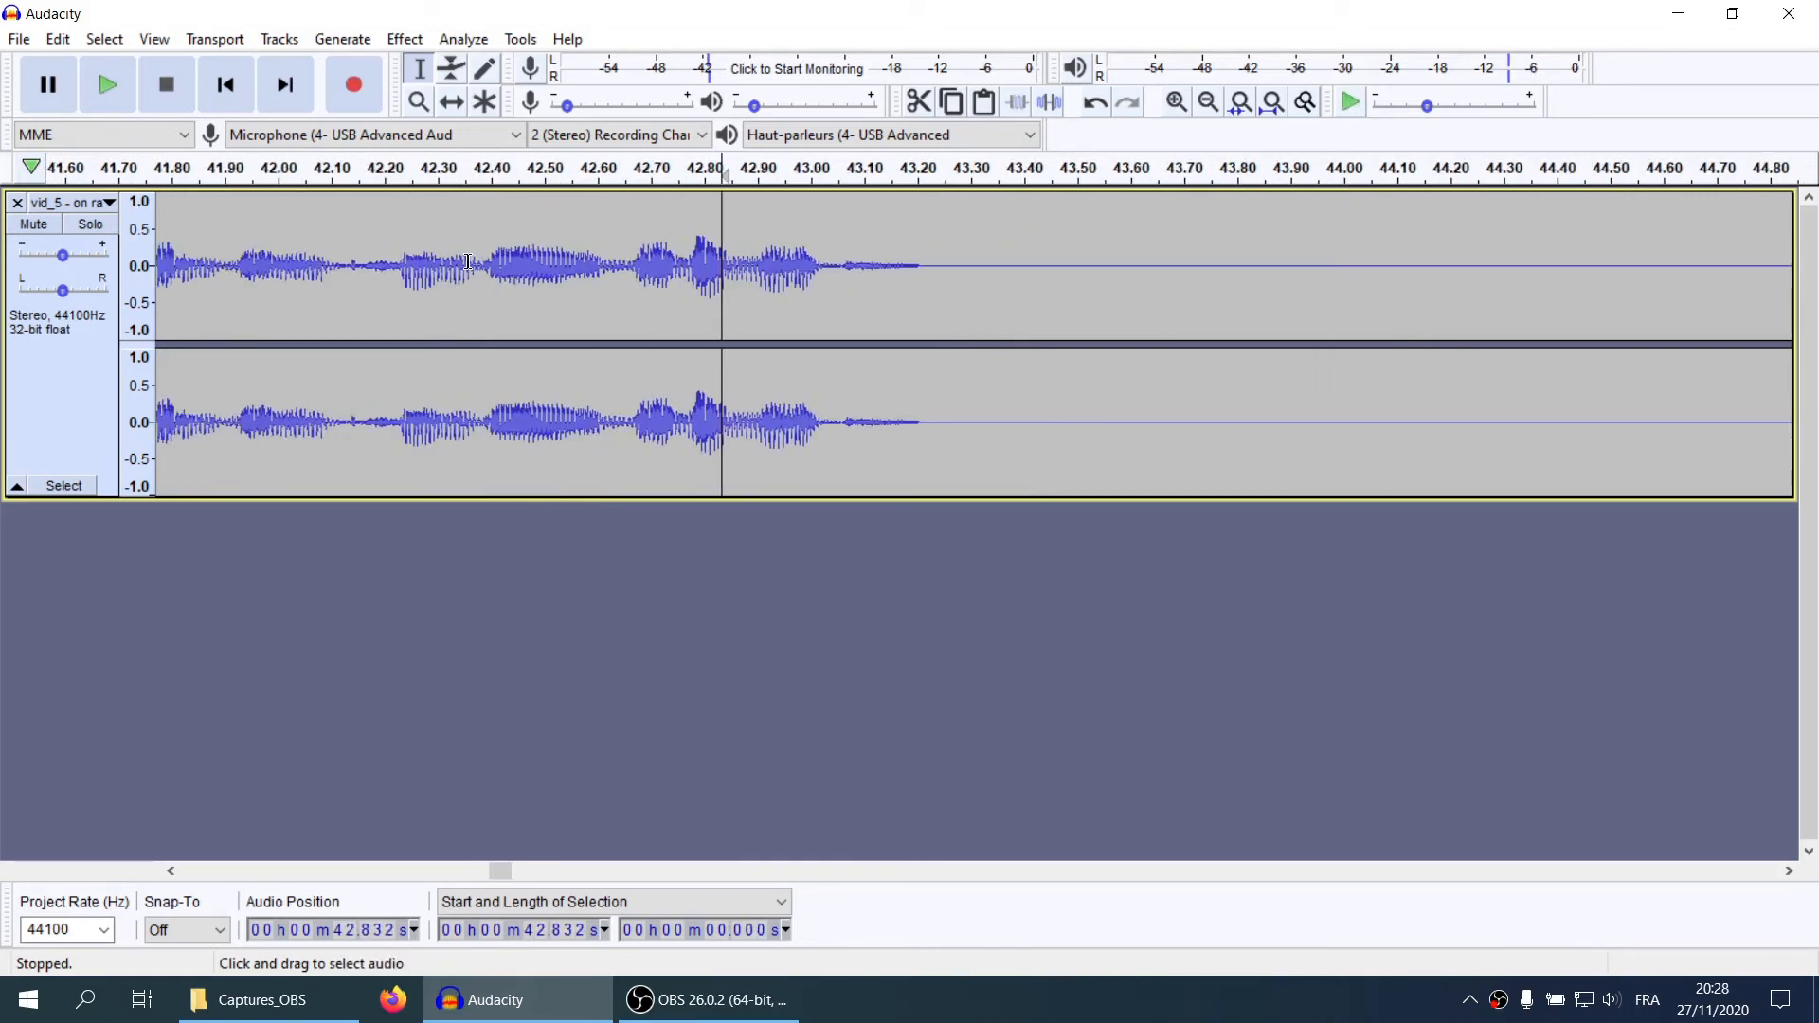
pyautogui.moveTo(475, 261); pyautogui.dragTo(918, 292)
pyautogui.press('space')
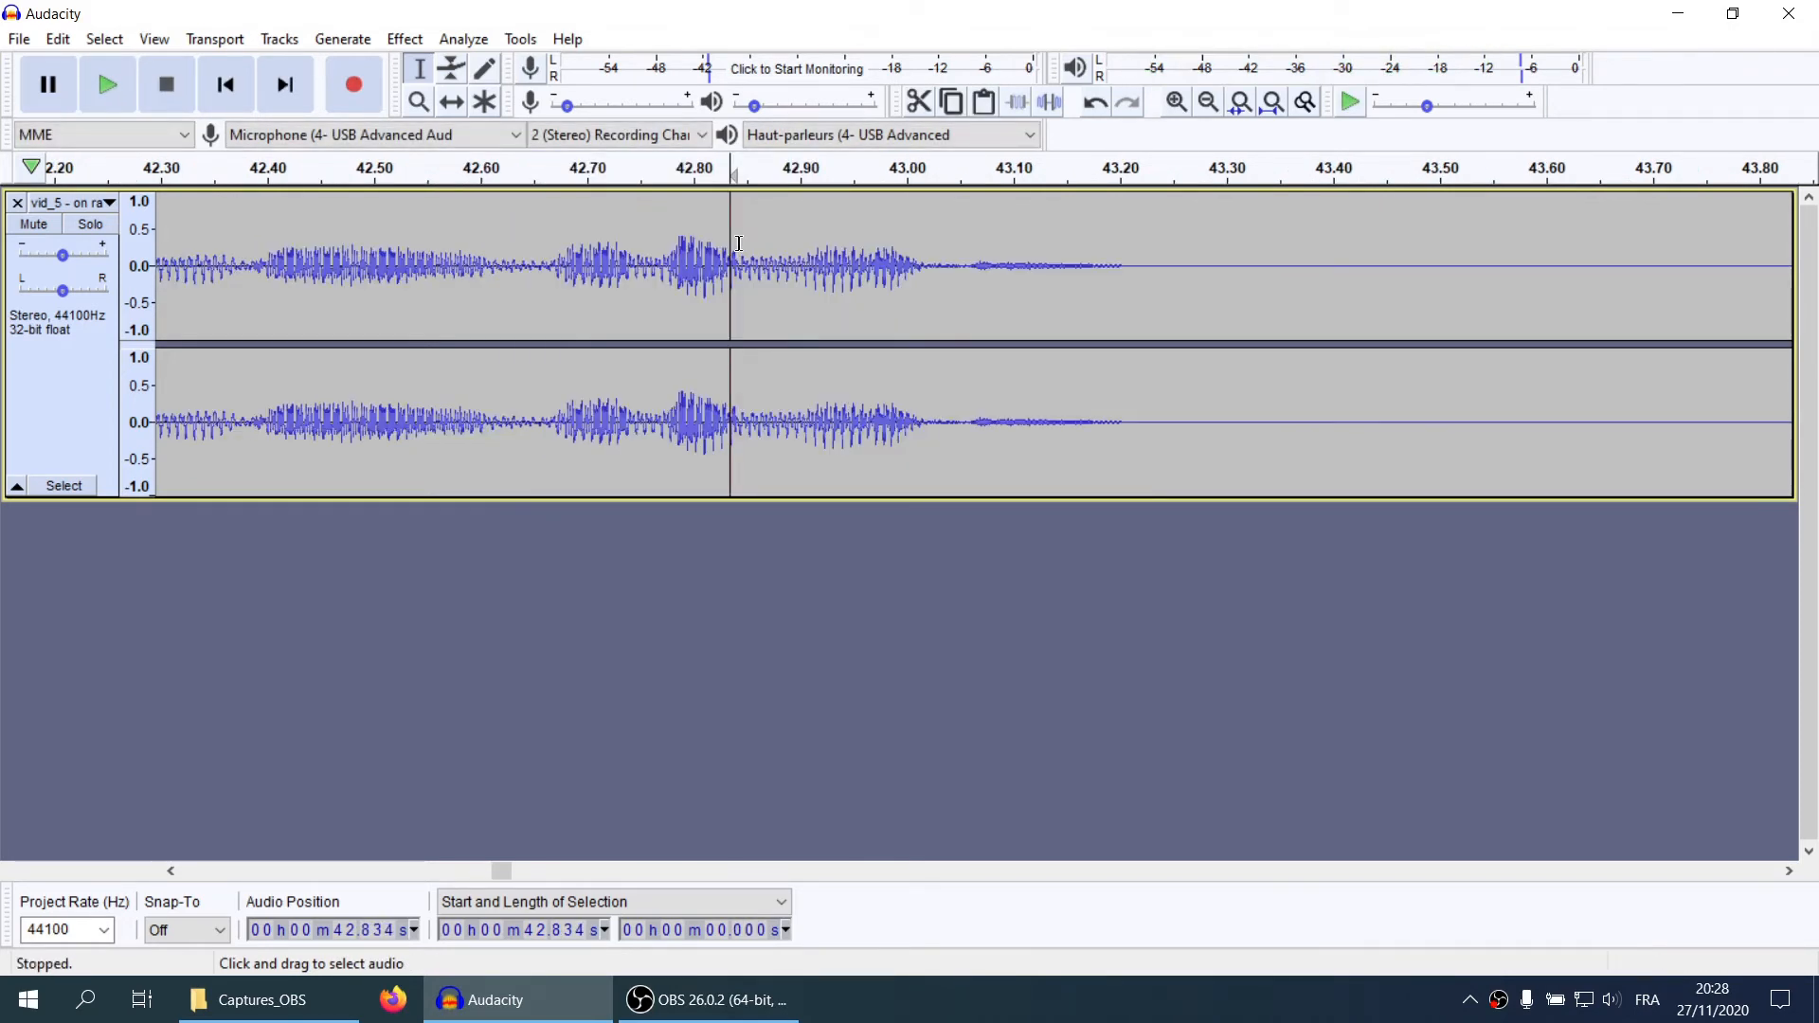
pyautogui.click(741, 245)
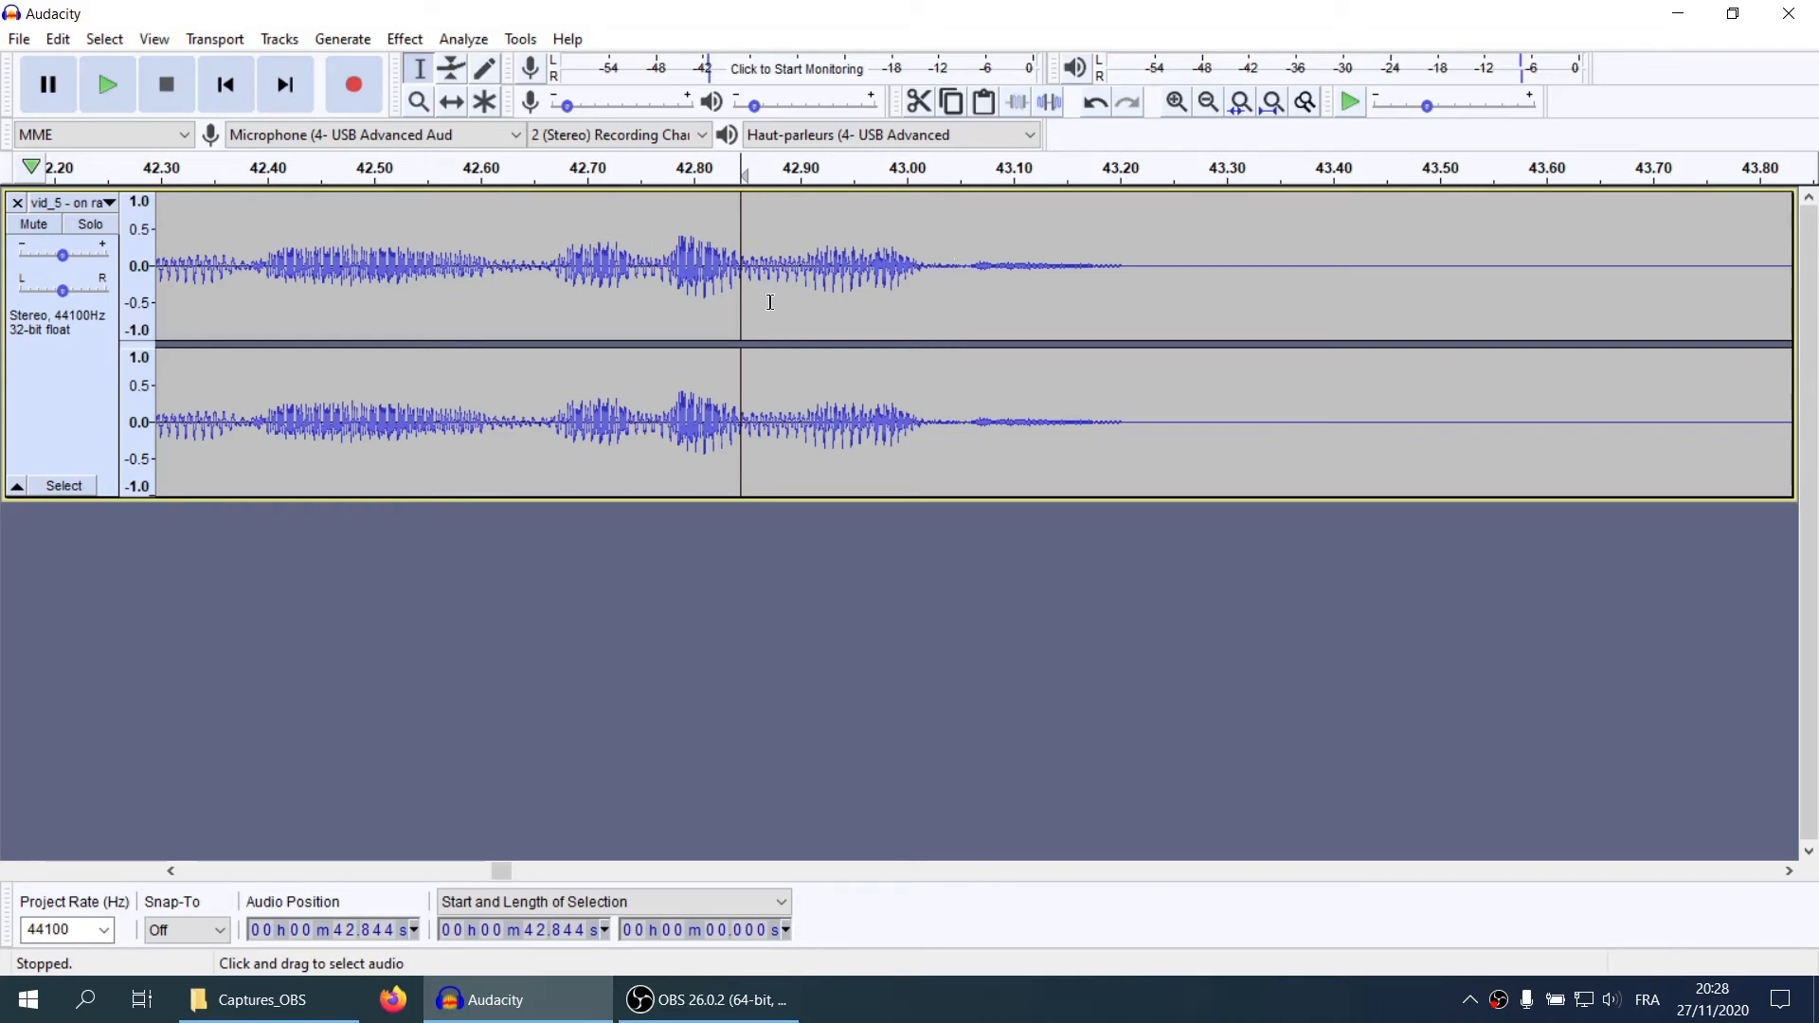
pyautogui.keyDown('ctrl'); pyautogui.scroll(-2, 770, 303); pyautogui.keyUp('ctrl')
pyautogui.scroll(-1, 755, 309)
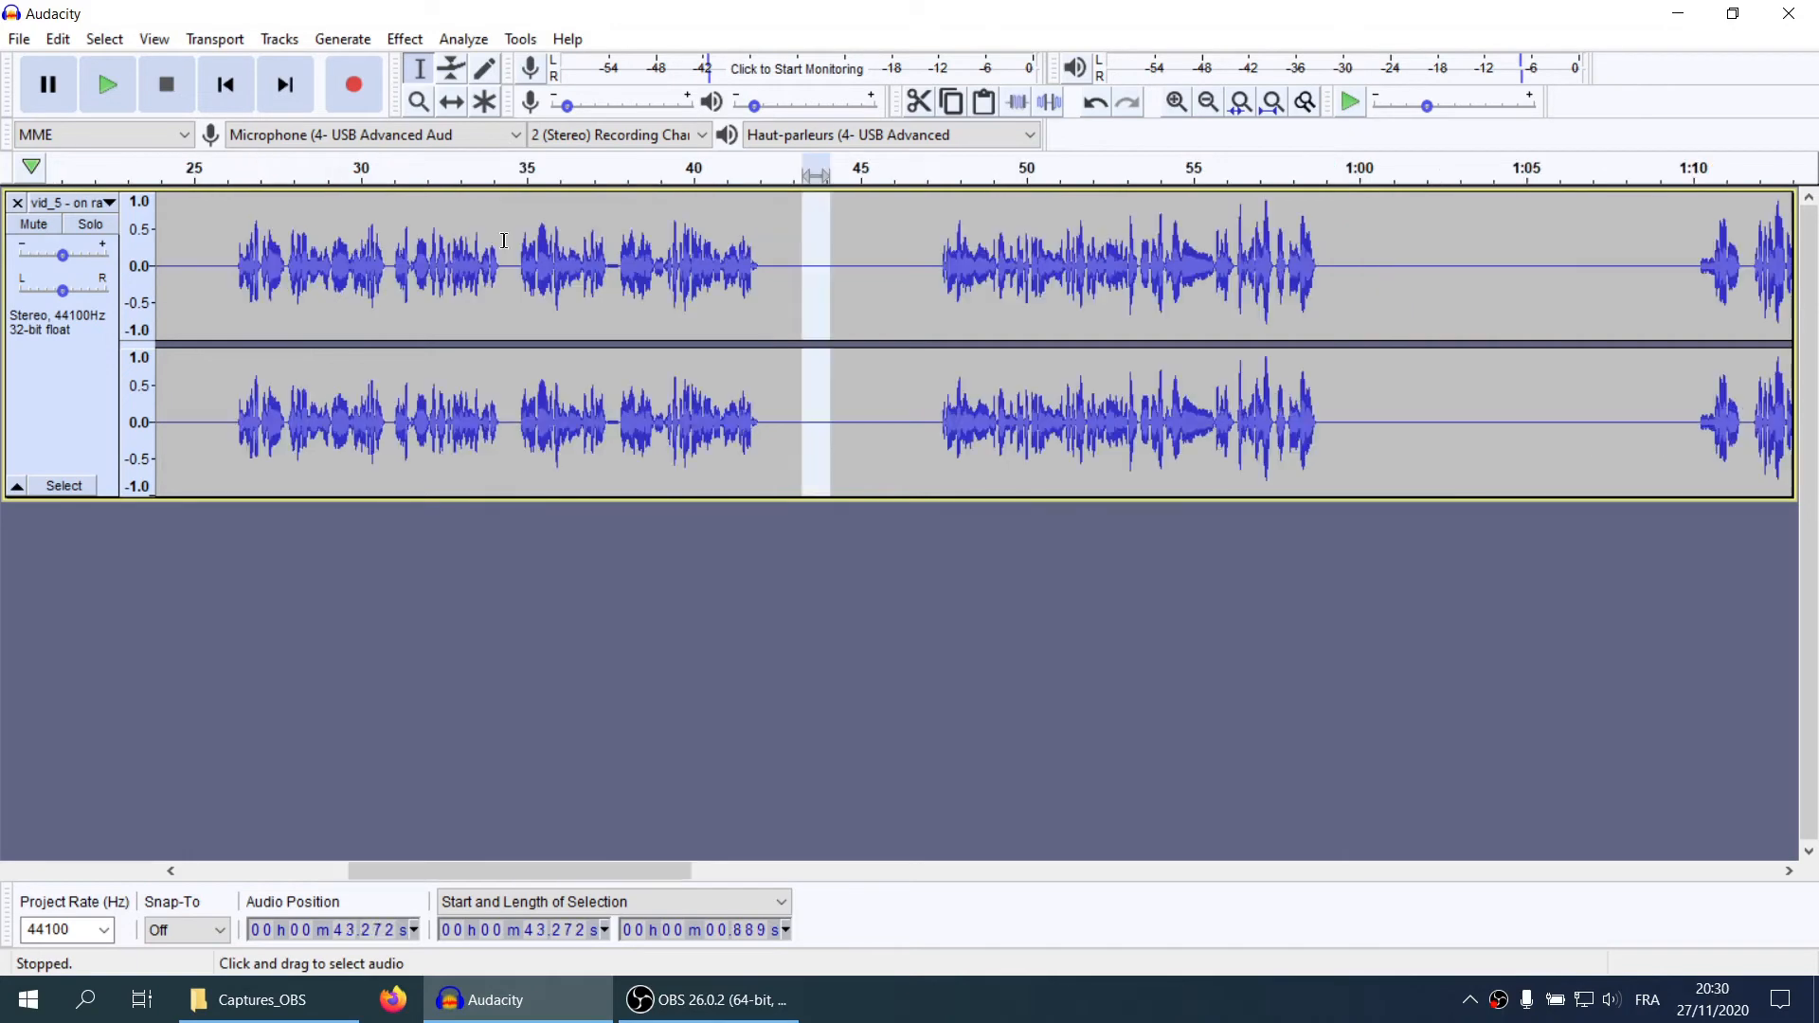
# Cut the 0.462 s pause starting at 34.312 s and paste it into the silence at 43.948 s
pyautogui.moveTo(501, 256); pyautogui.dragTo(516, 256)
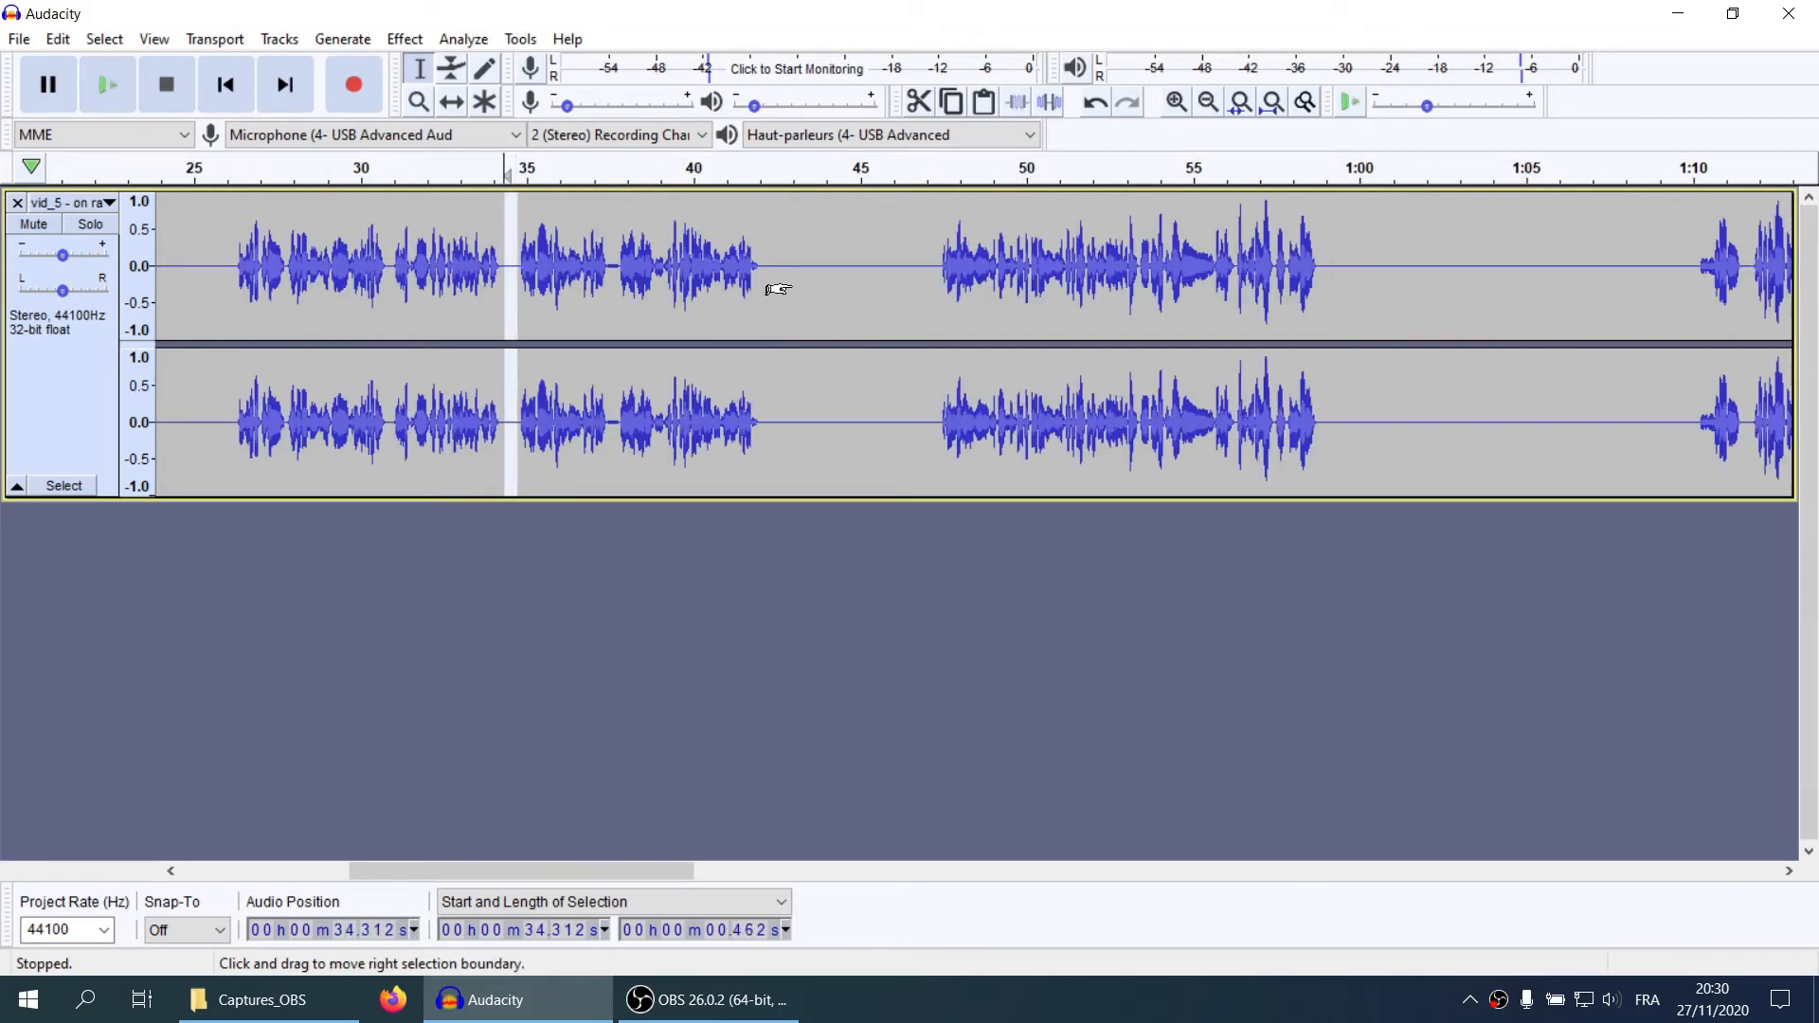
pyautogui.hotkey('ctrl', 'x')
pyautogui.click(824, 283)
pyautogui.hotkey('ctrl', 'v')
pyautogui.scroll(-1, 840, 336)
pyautogui.scroll(-1, 836, 336)
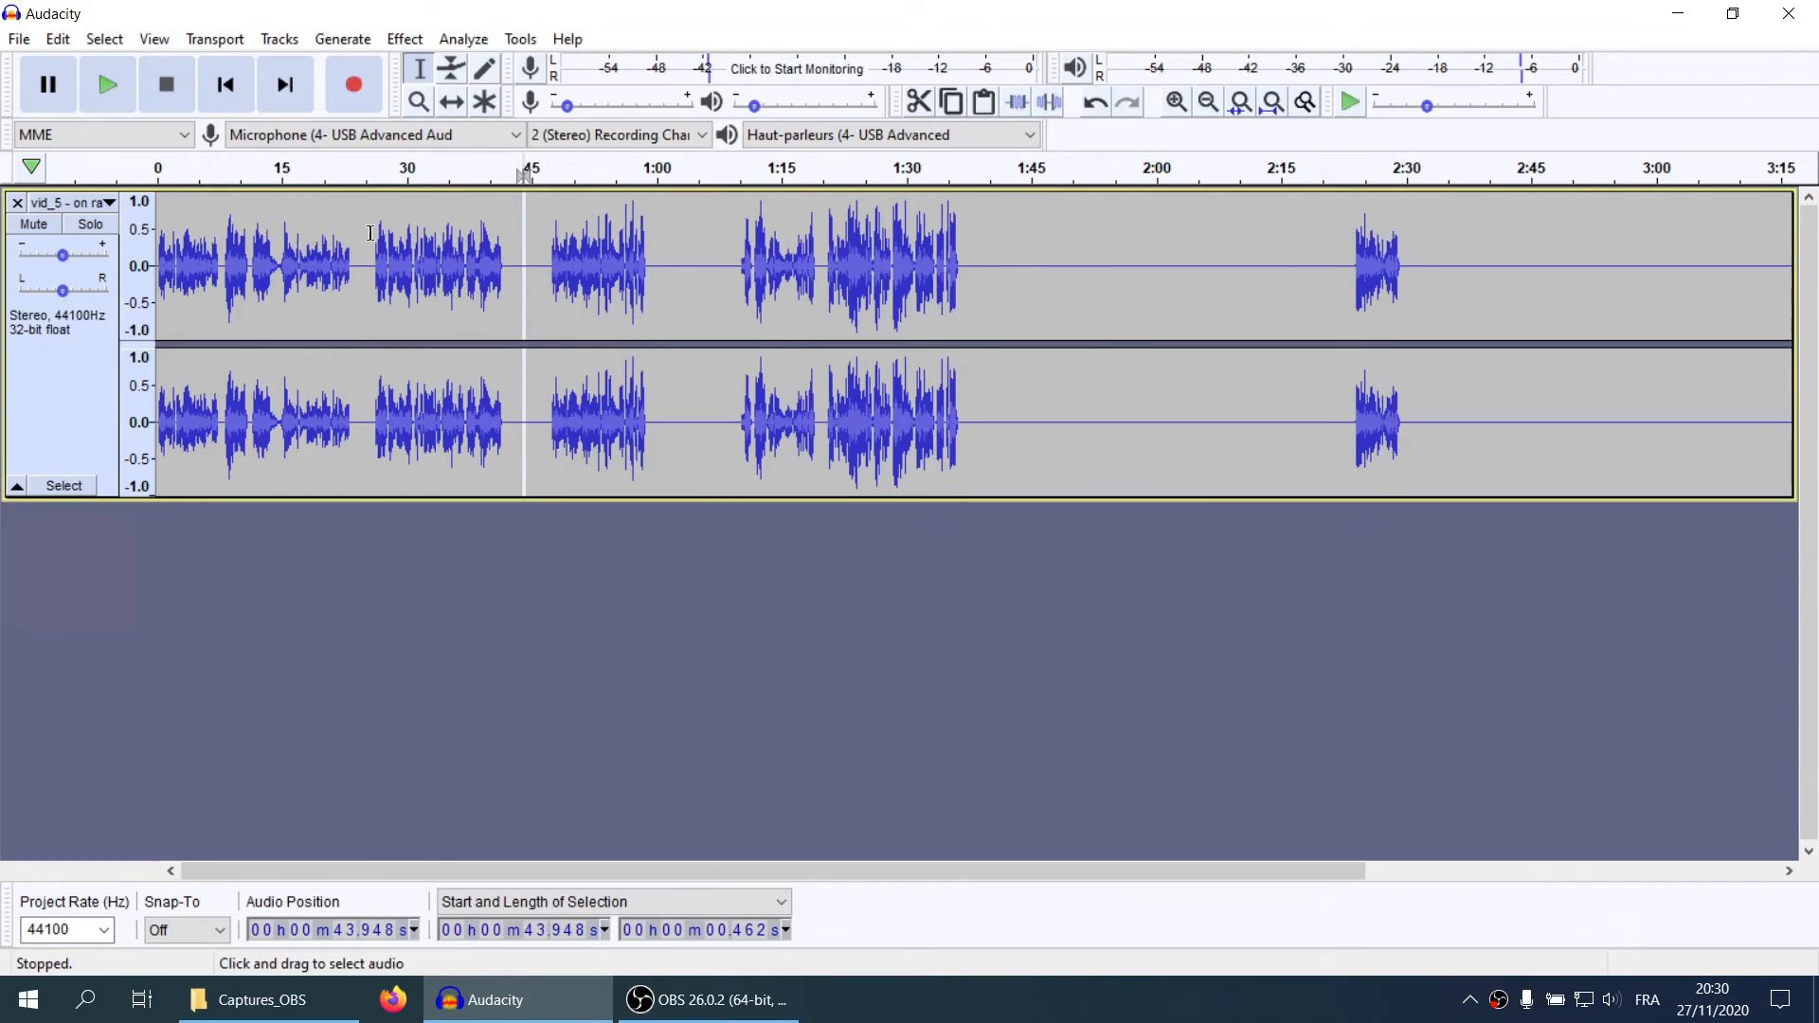
# Highlight the second spoken passage, ending with a 16.498 s selection starting at 25.458 s
pyautogui.moveTo(374, 234); pyautogui.dragTo(501, 238)
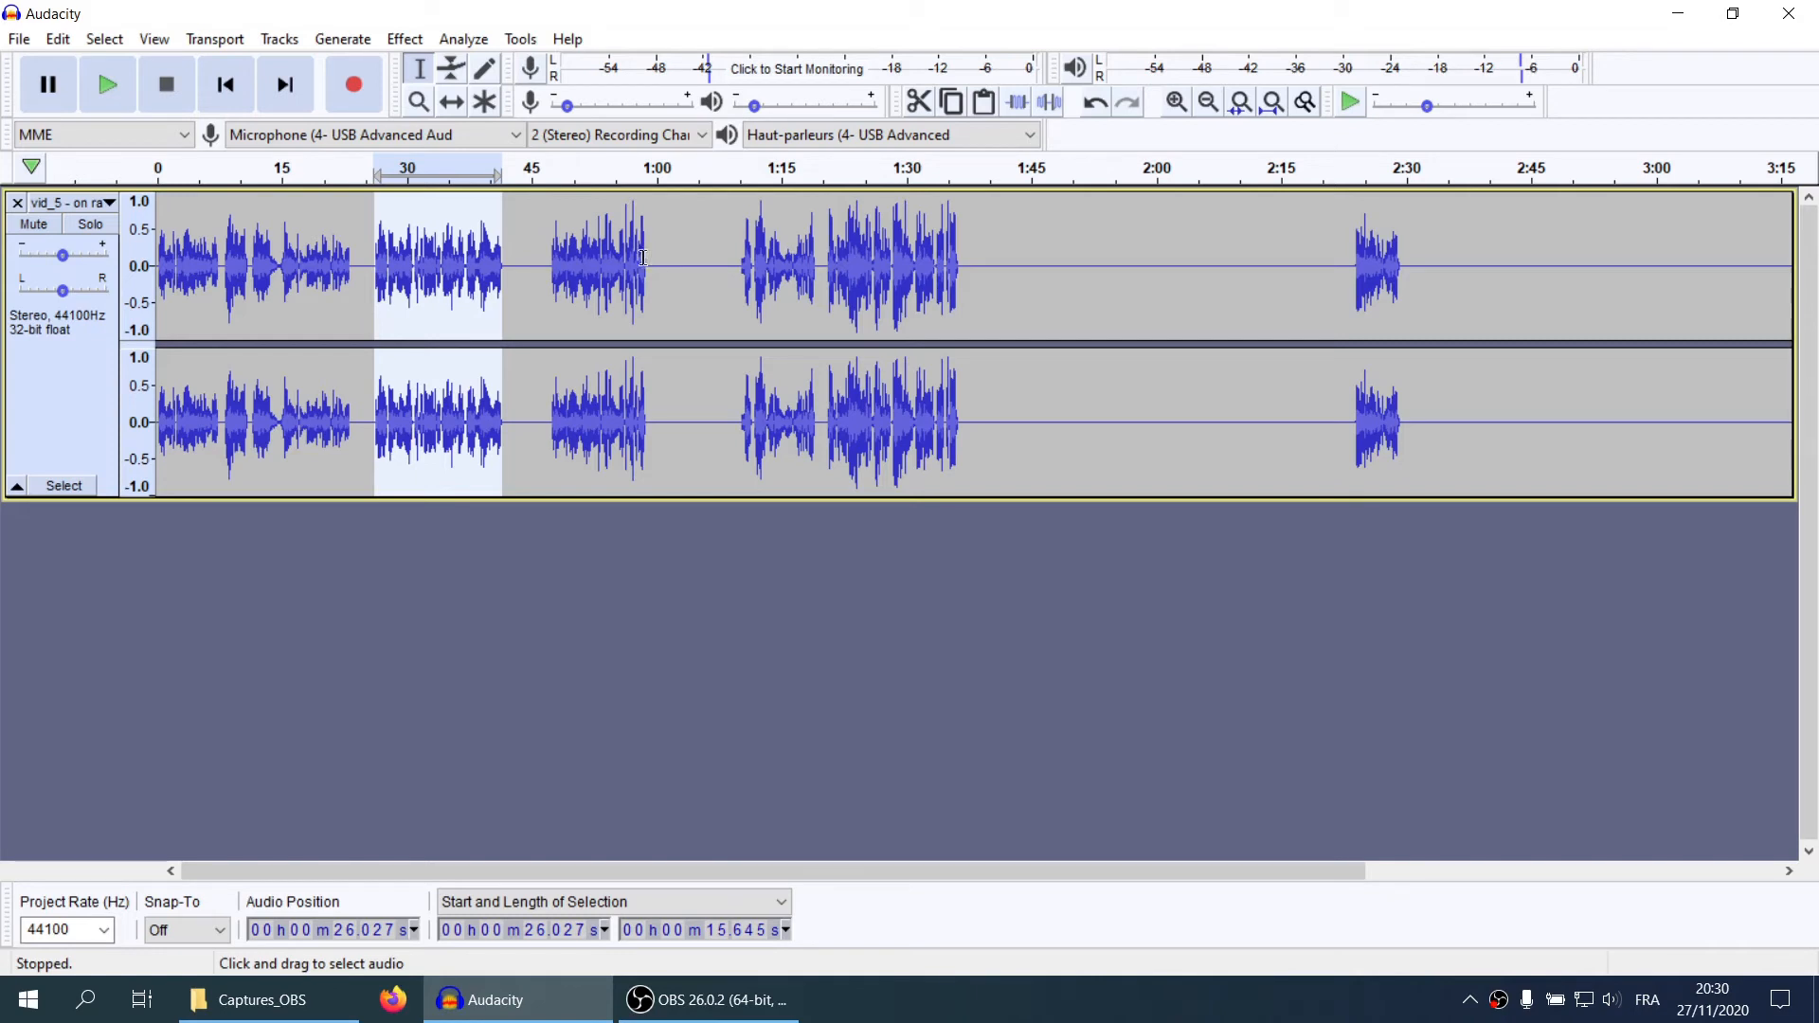
pyautogui.click(547, 270)
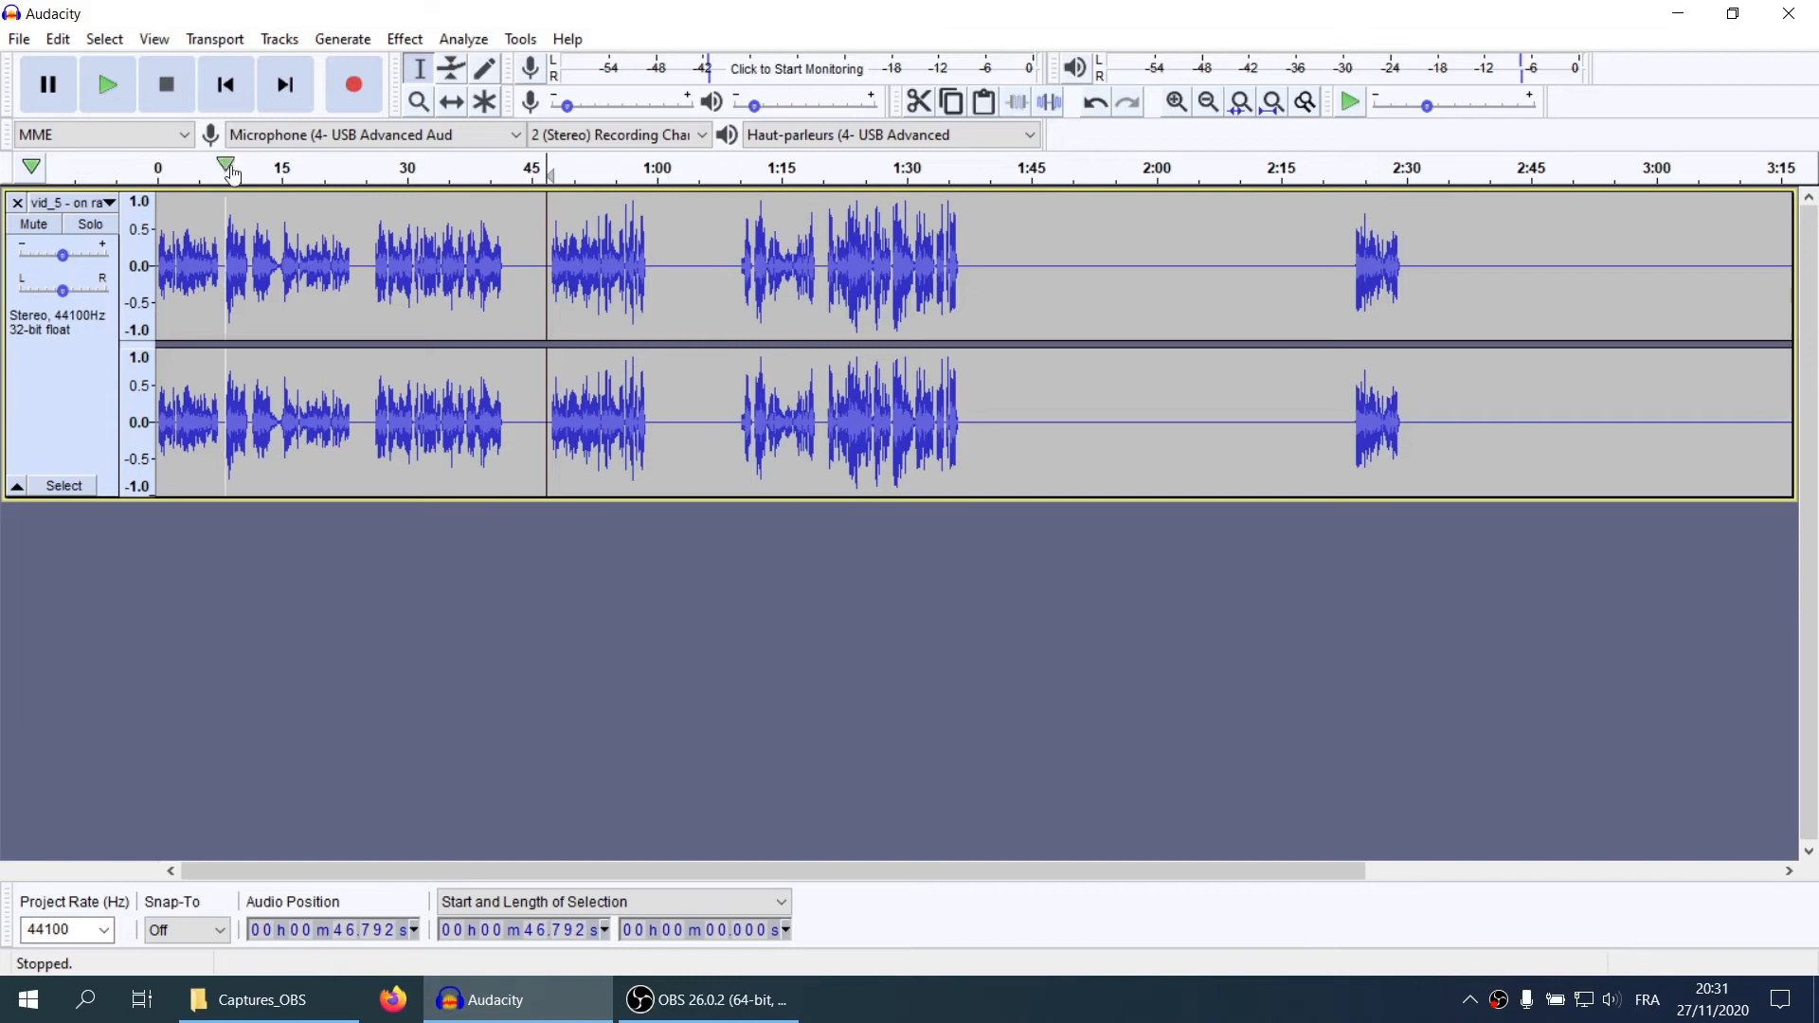
pyautogui.moveTo(367, 249); pyautogui.dragTo(506, 243)
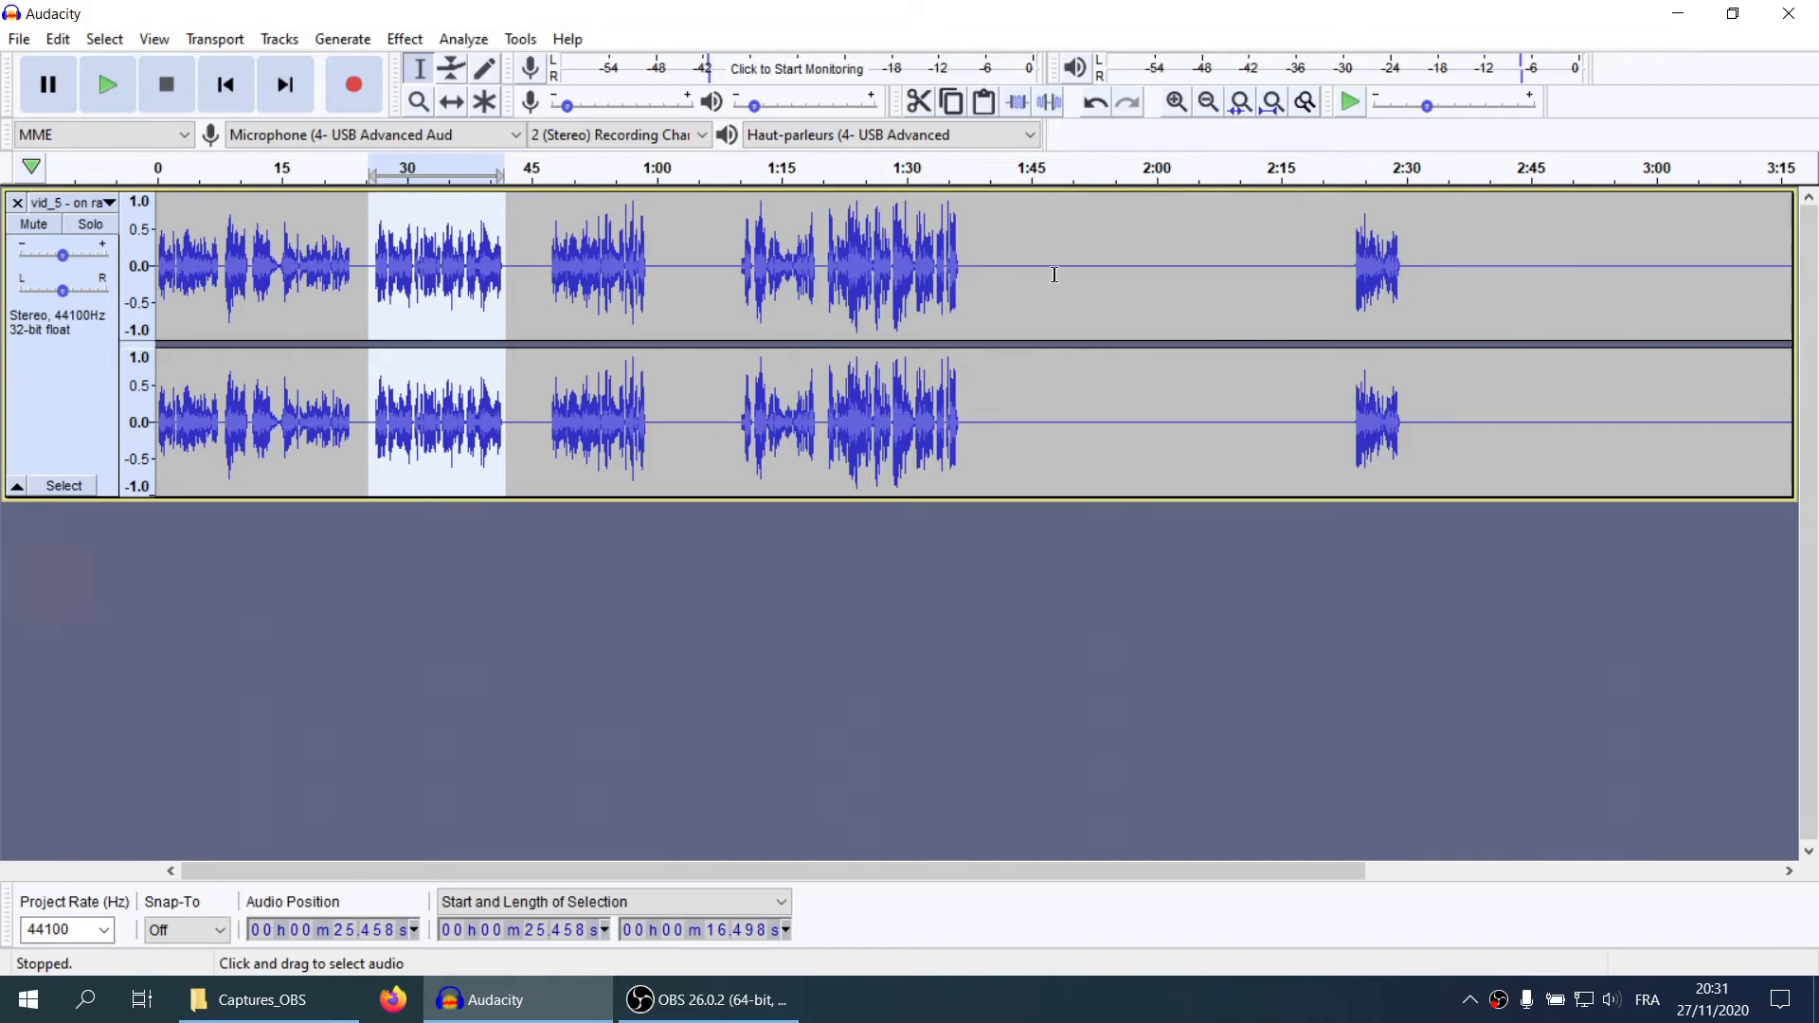
# Highlight the louder 28.161 s section starting at 1:09.549, and the quieter 17.778 s section starting at 24.605 s for comparison
pyautogui.moveTo(1023, 280); pyautogui.dragTo(721, 281)
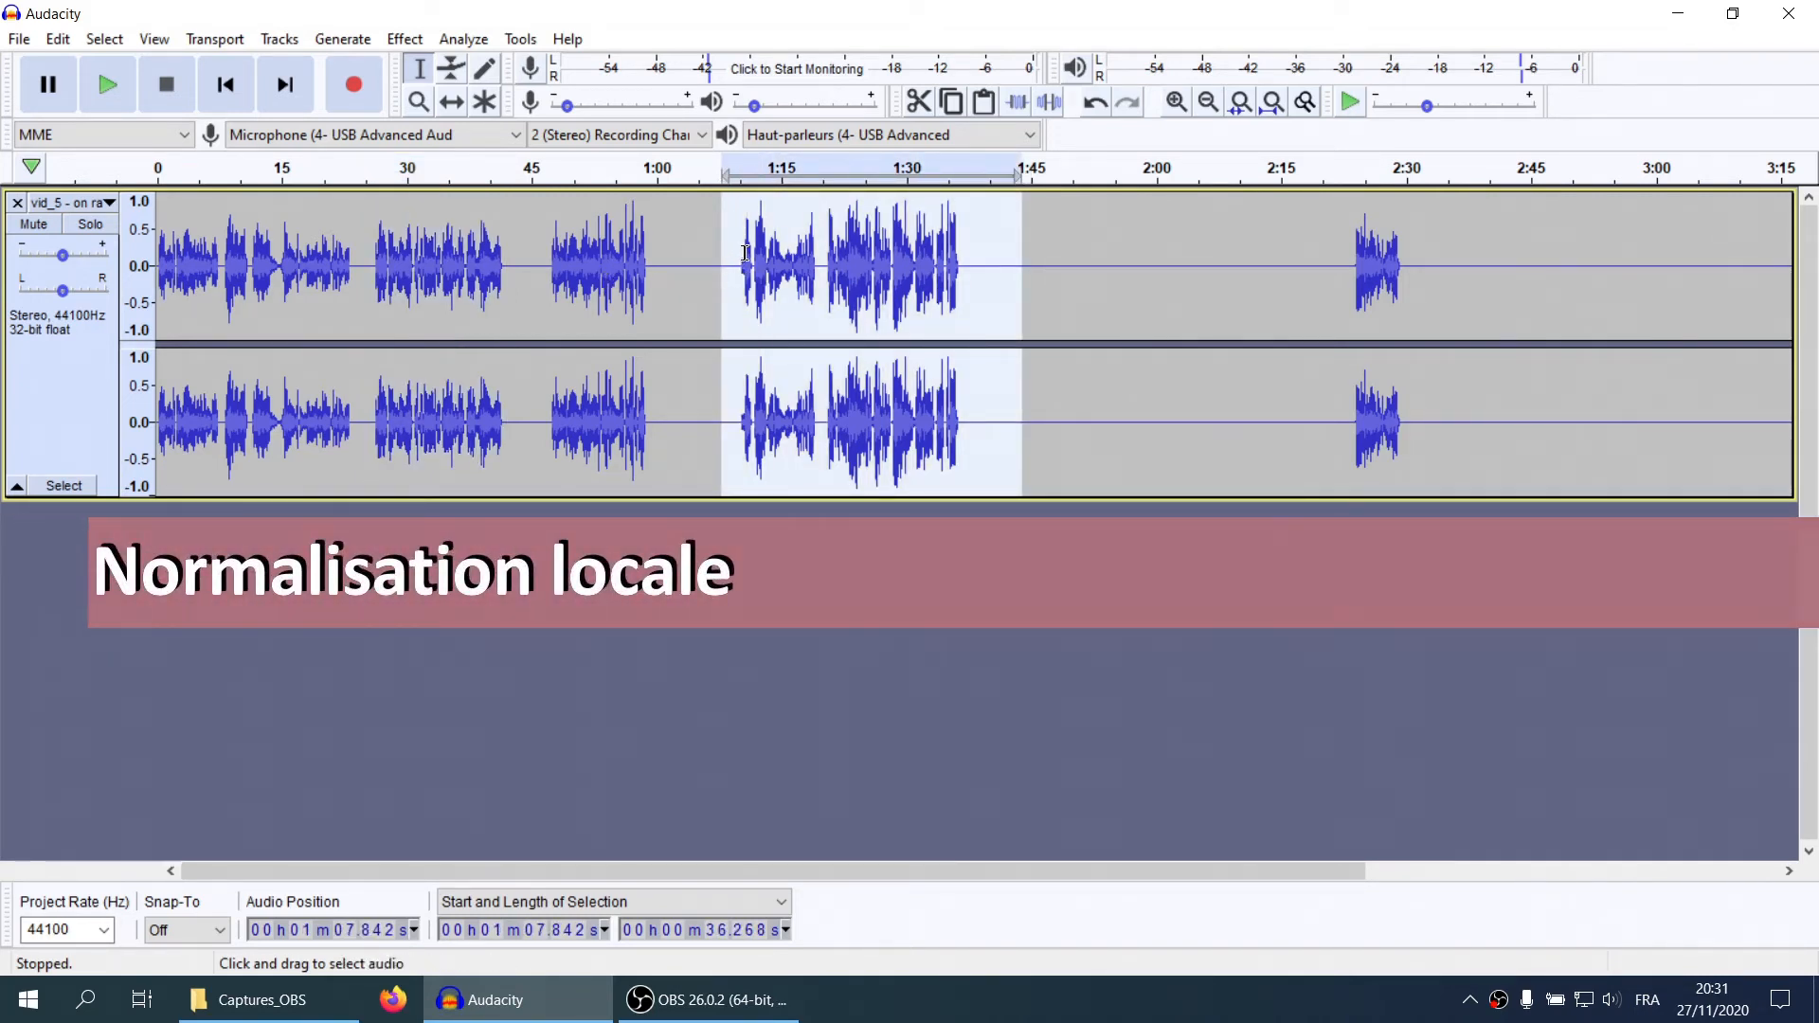
pyautogui.moveTo(970, 250); pyautogui.dragTo(736, 258)
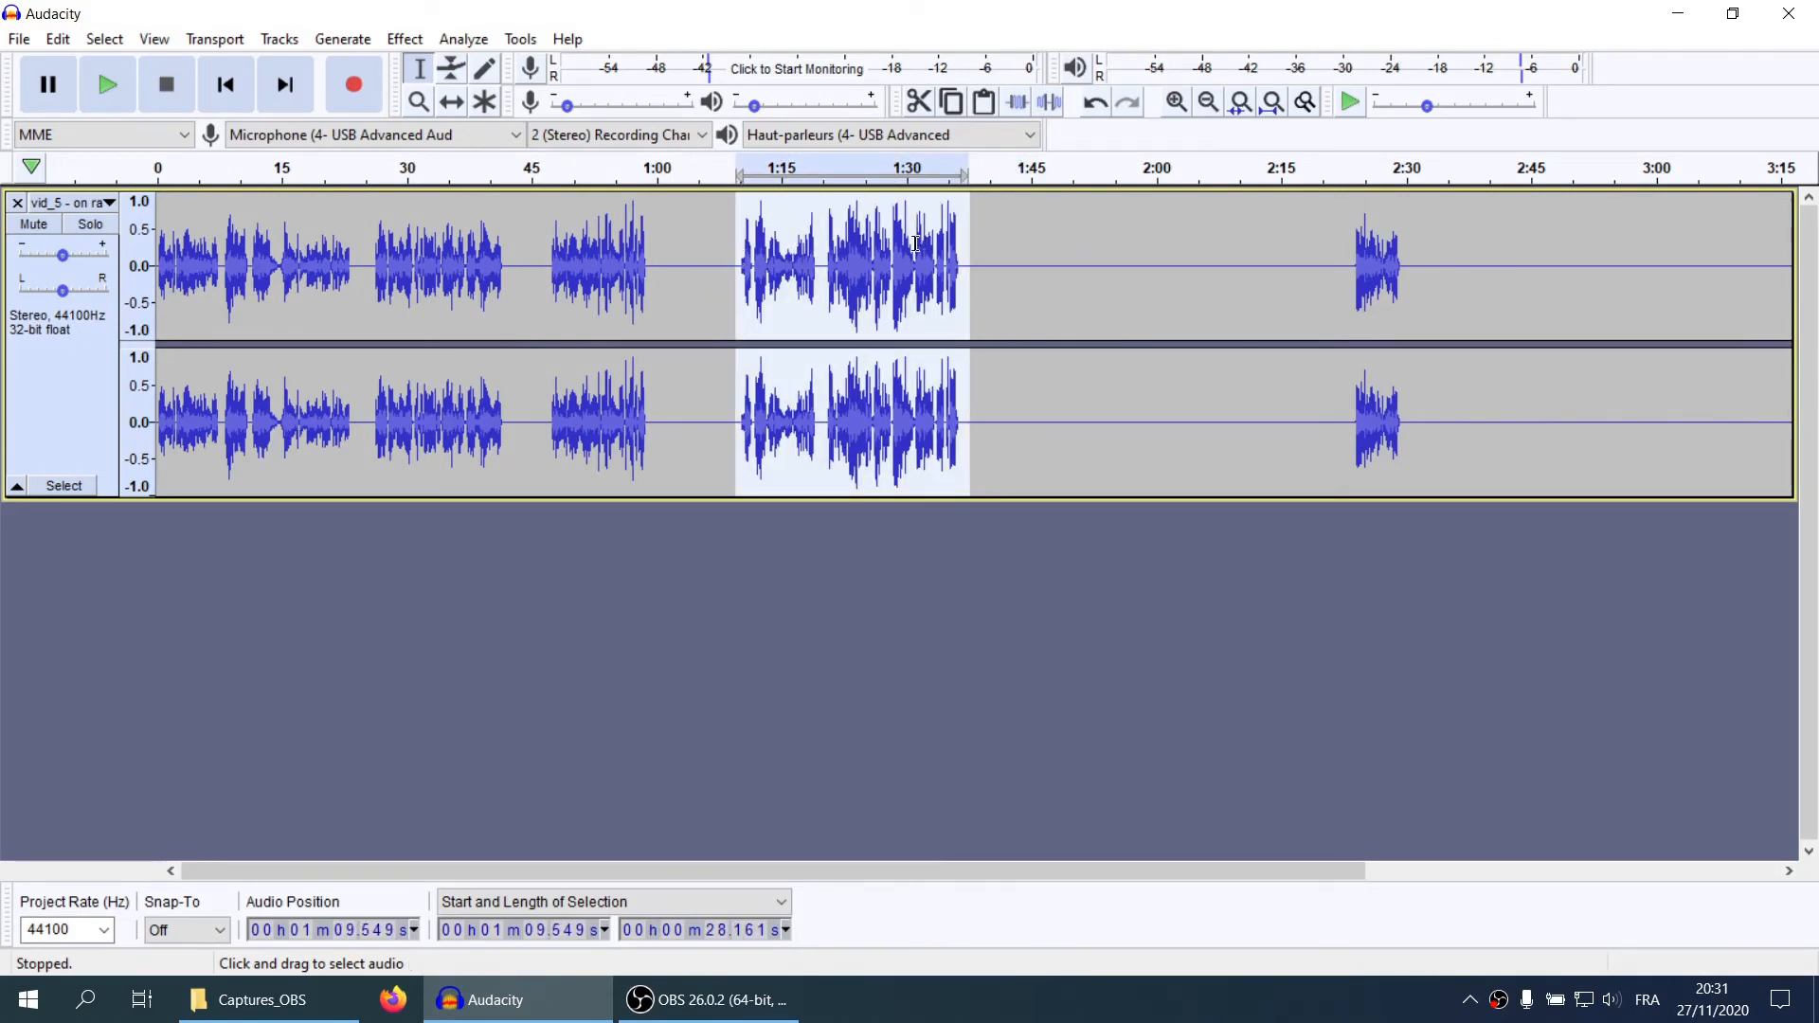
pyautogui.moveTo(510, 242); pyautogui.dragTo(362, 237)
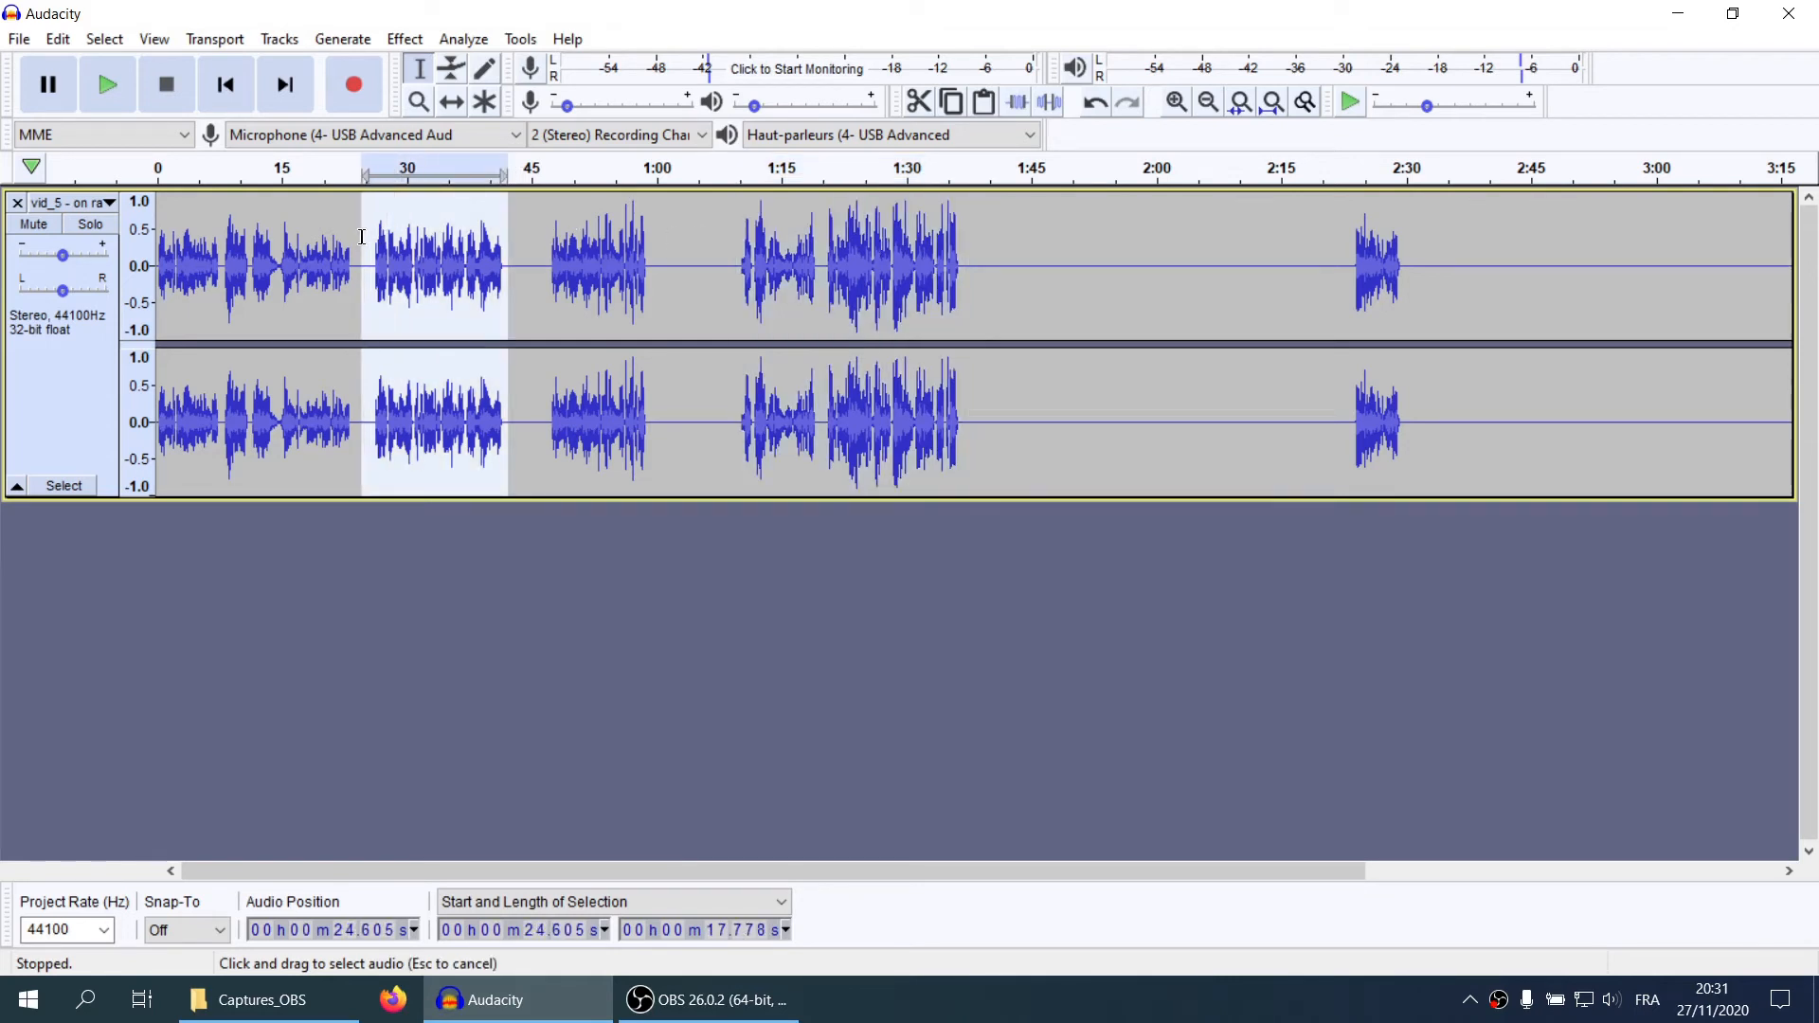
pyautogui.click(1011, 265)
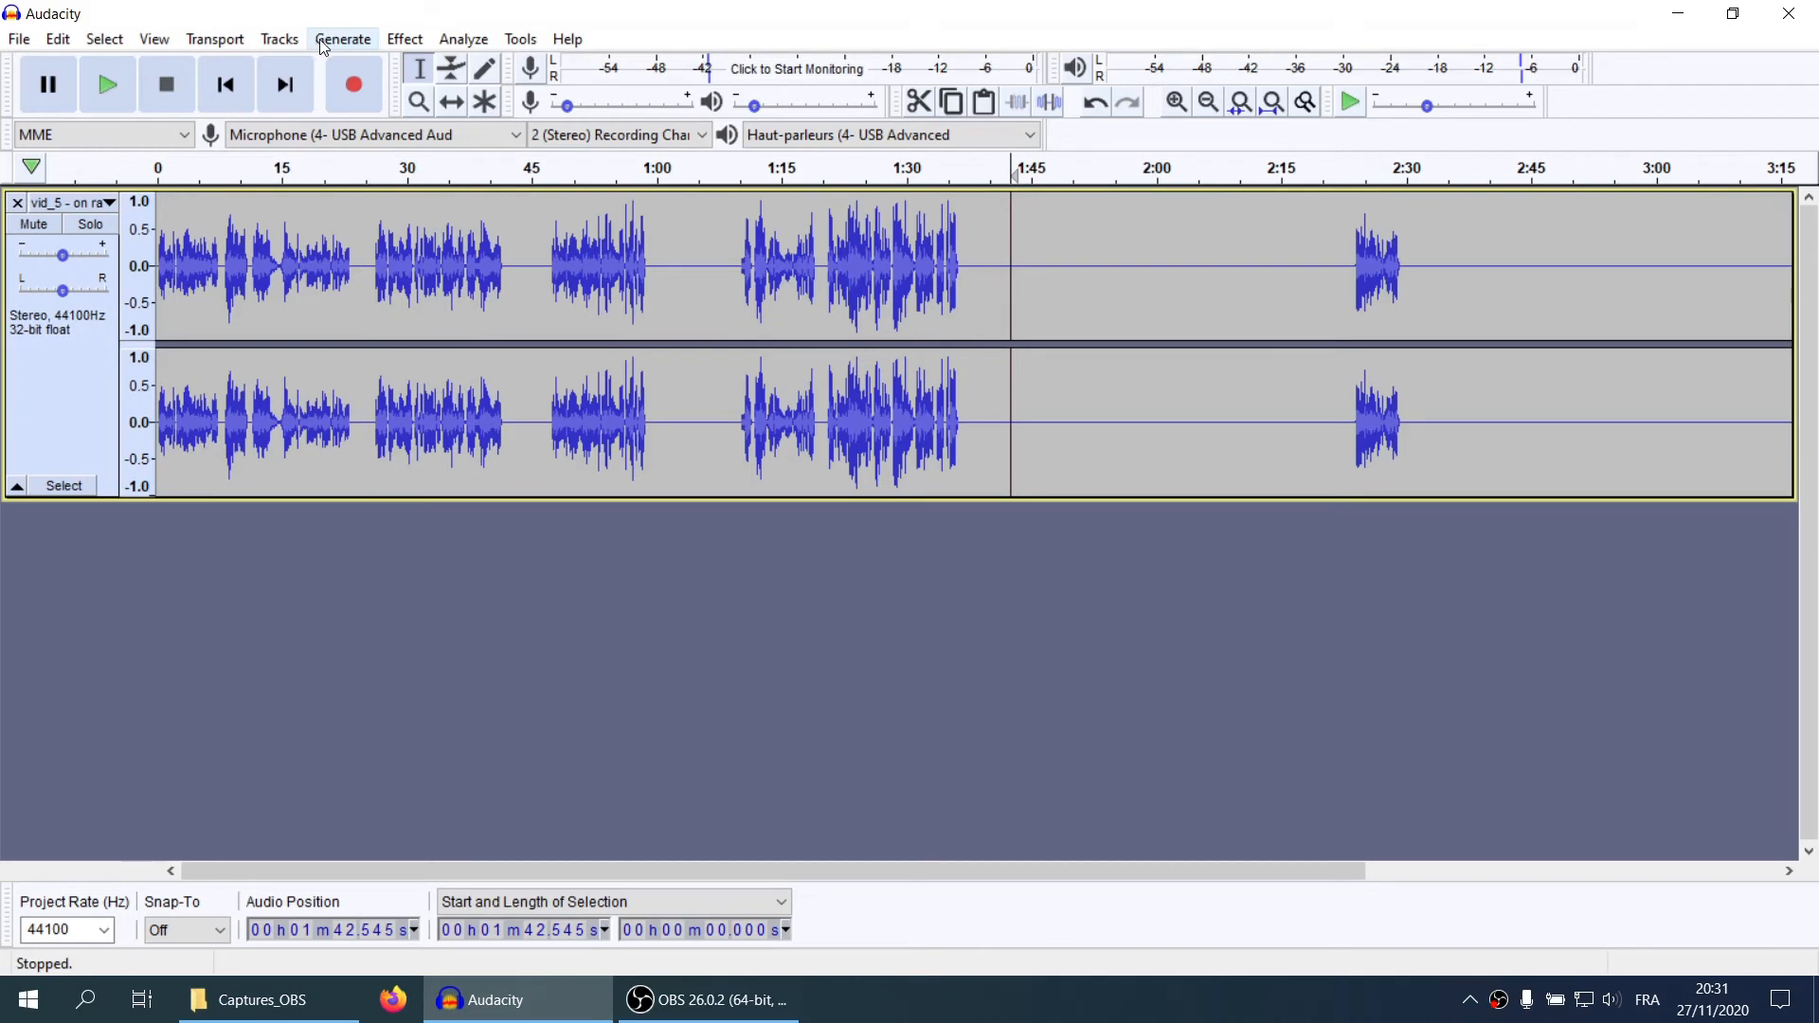
# Select the 29.867 s section starting at 1:09.691 and normalize only that part
pyautogui.moveTo(738, 249); pyautogui.dragTo(971, 258)
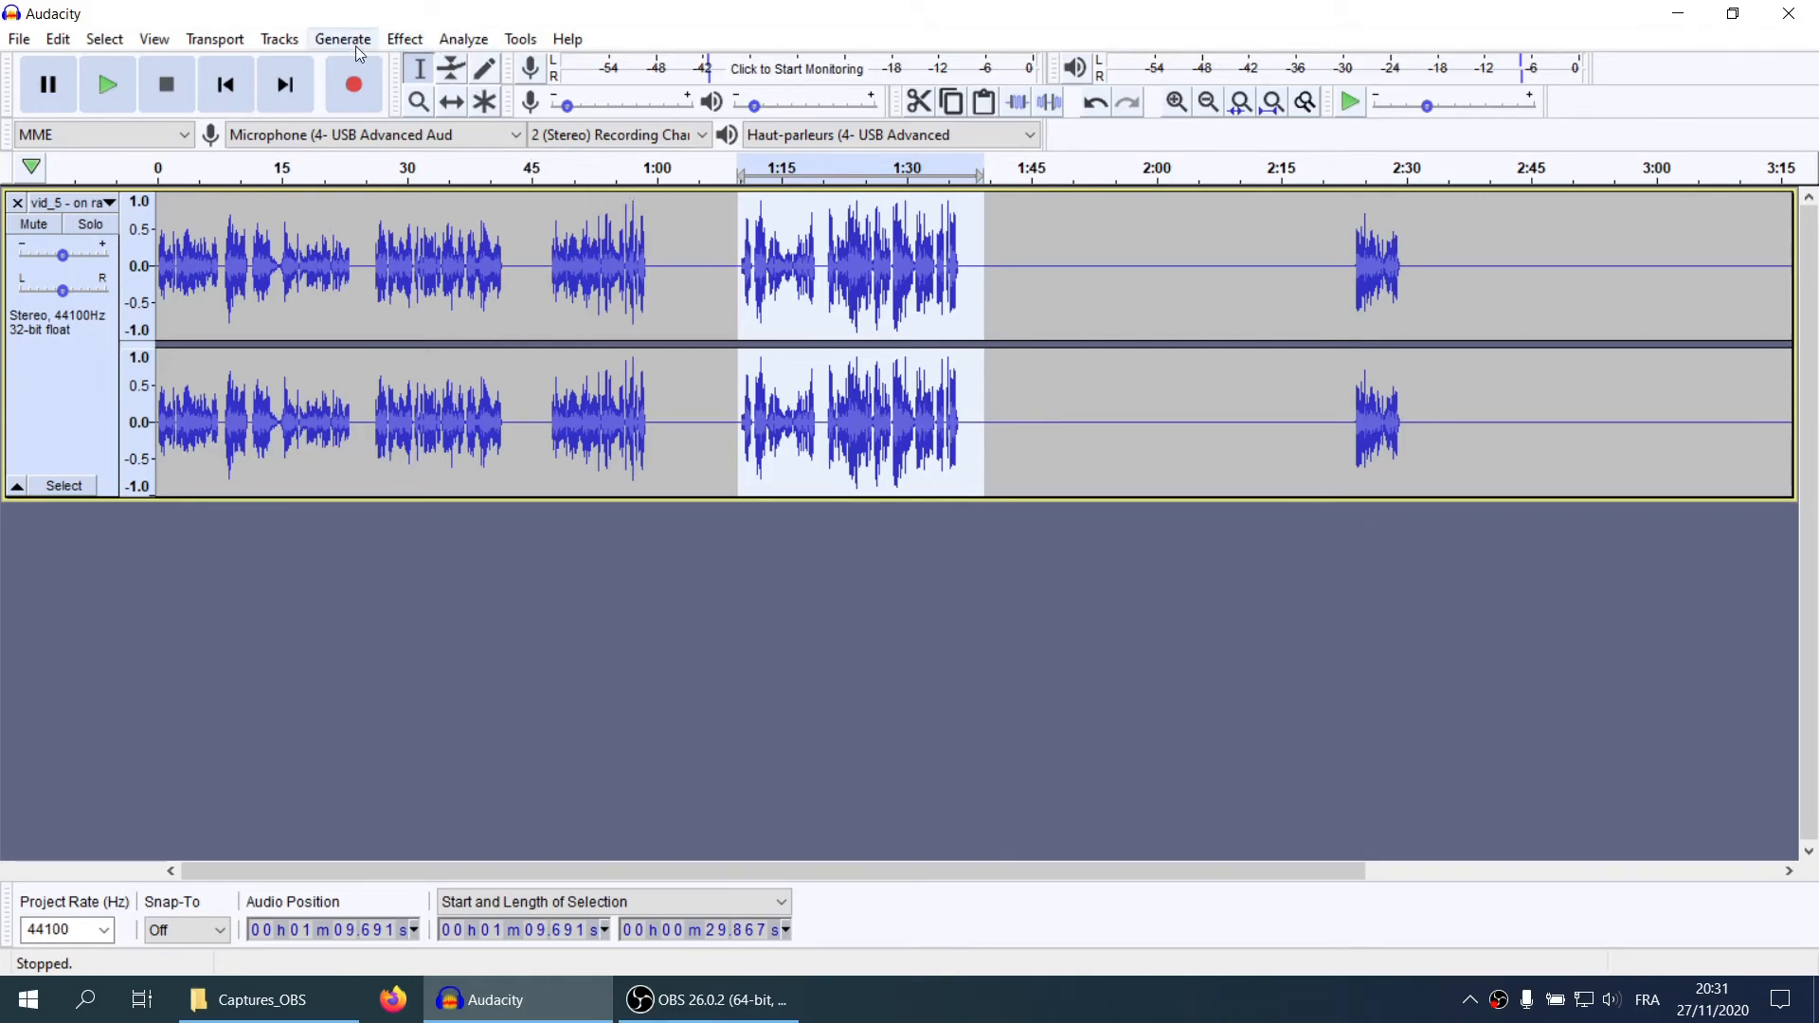
pyautogui.click(407, 39)
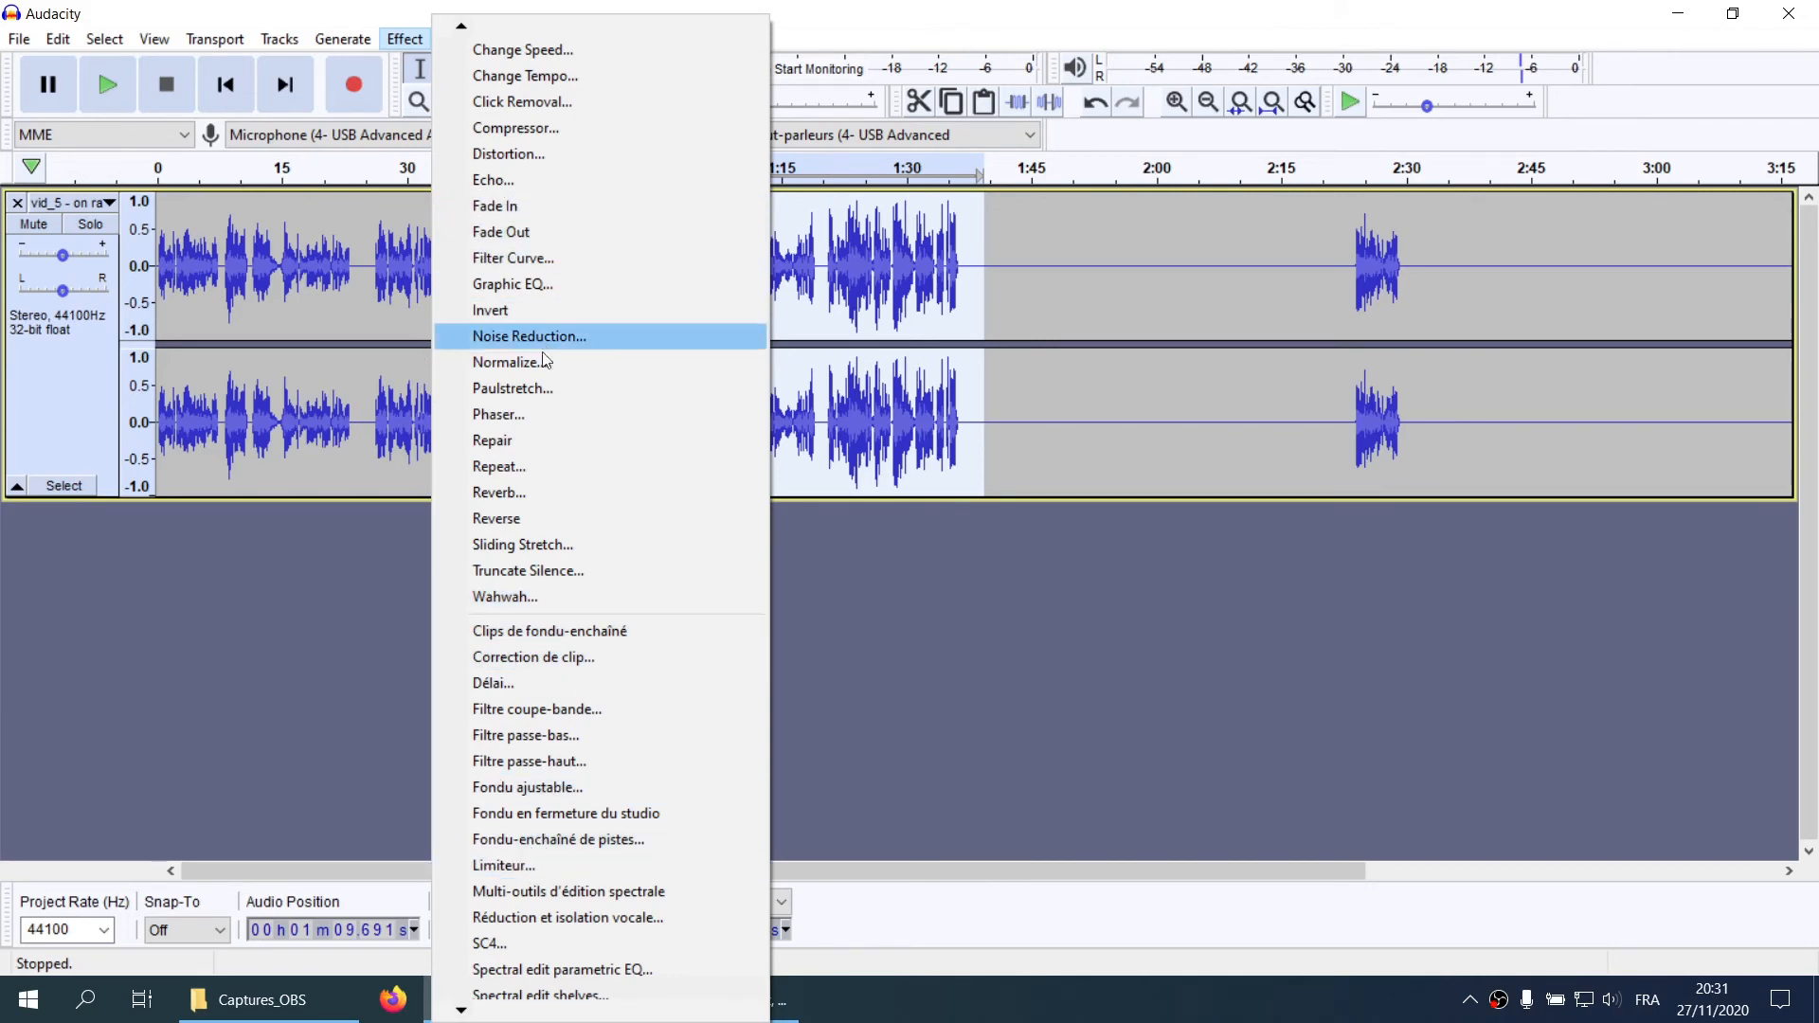
pyautogui.click(587, 362)
pyautogui.click(952, 559)
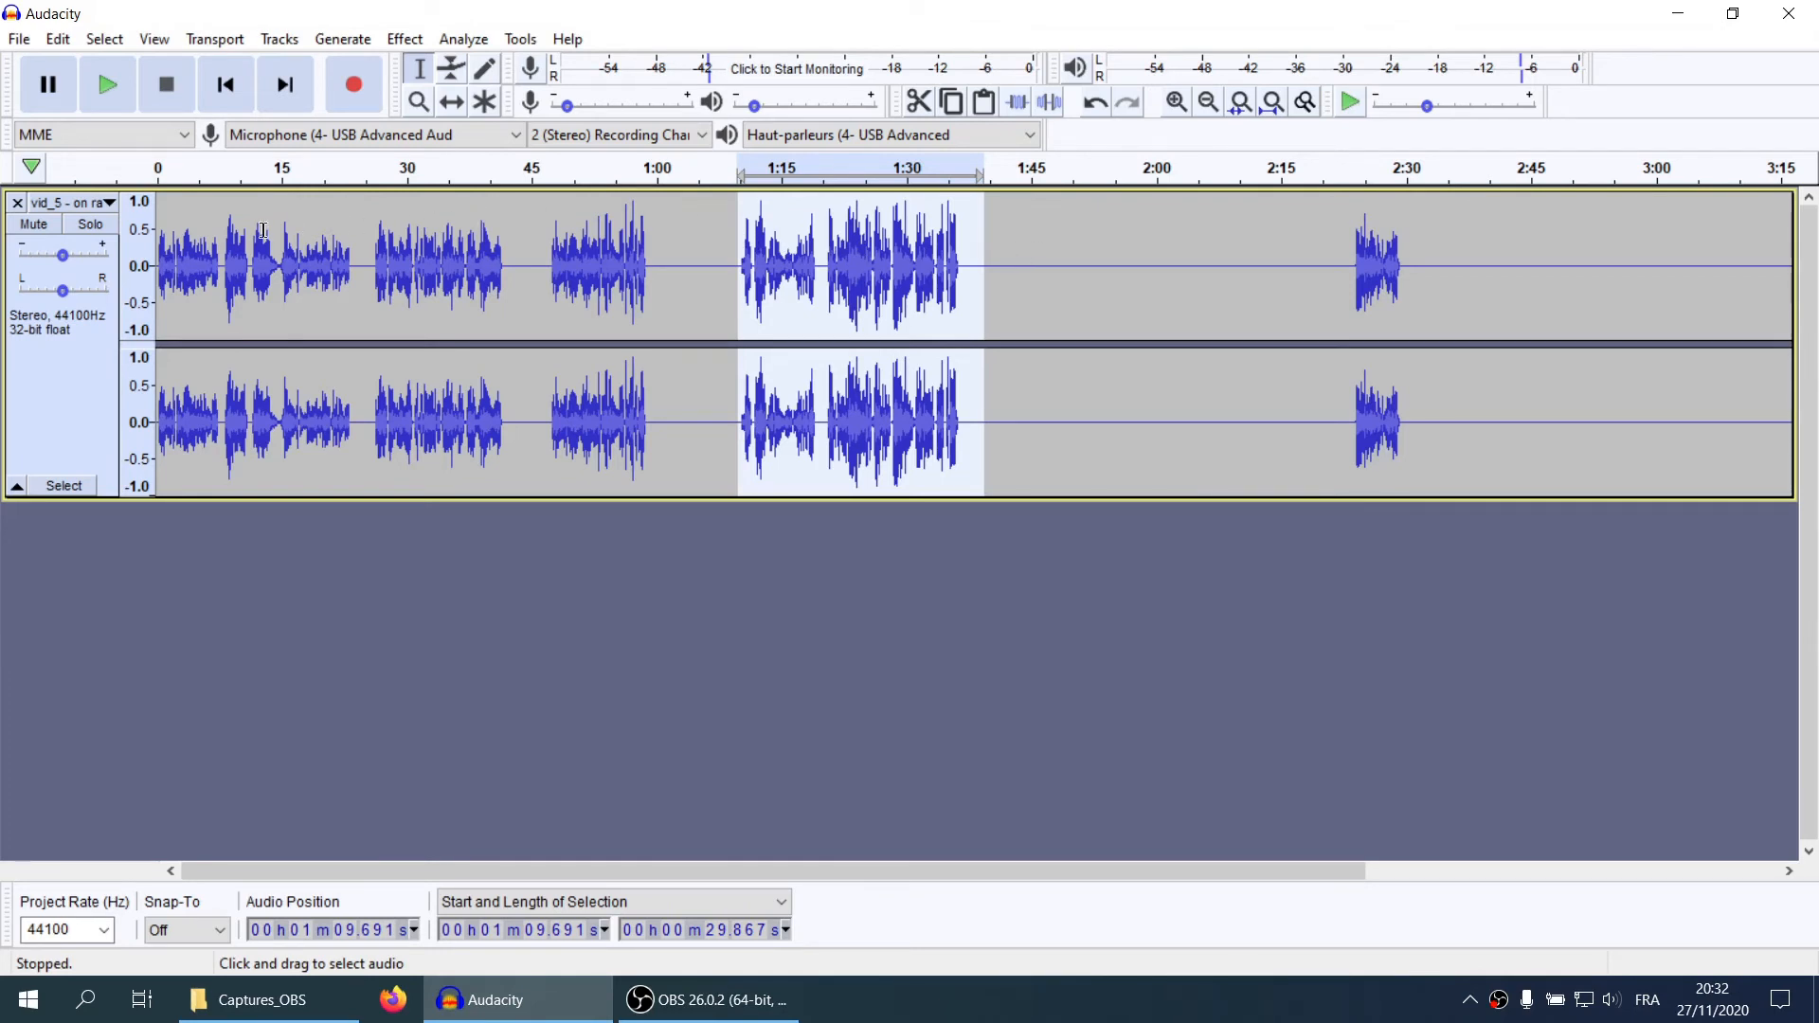
# Normalize separately the opening 42.952 s, the 20.481 s section starting at 2:19.666, and the first 7.538 s
pyautogui.moveTo(369, 233); pyautogui.dragTo(653, 244)
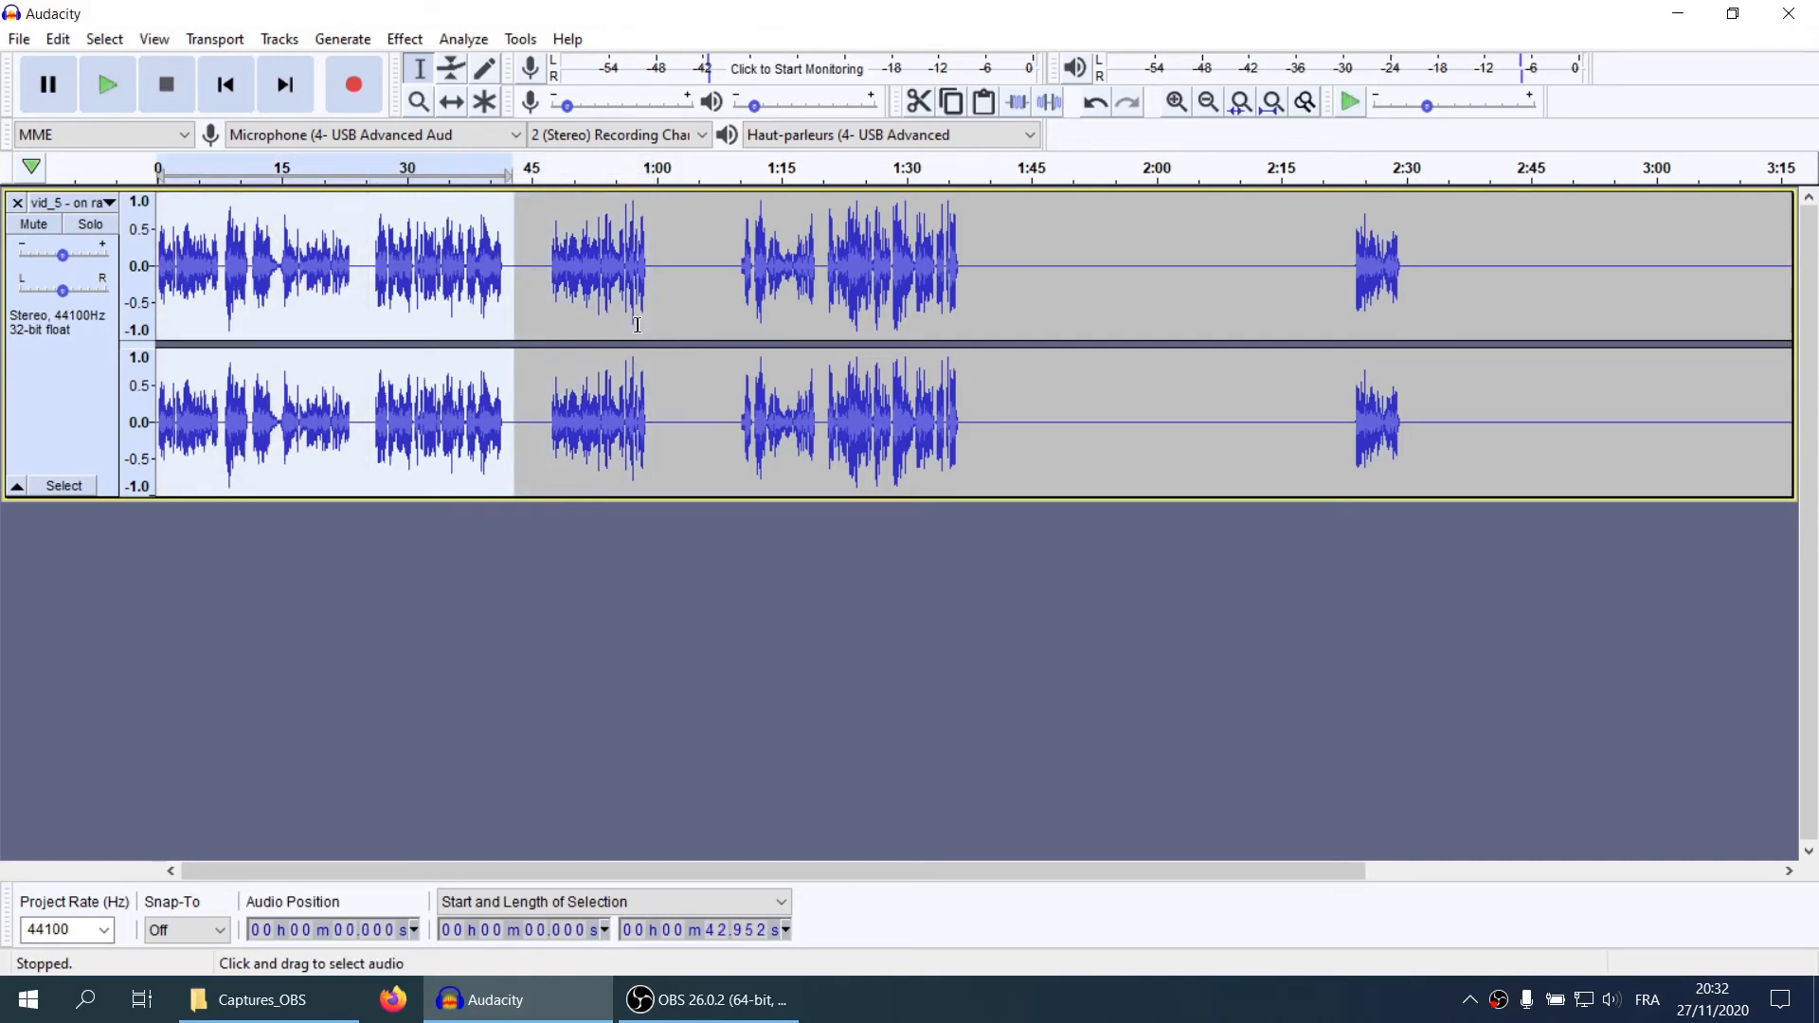
pyautogui.moveTo(1489, 284); pyautogui.dragTo(1322, 290)
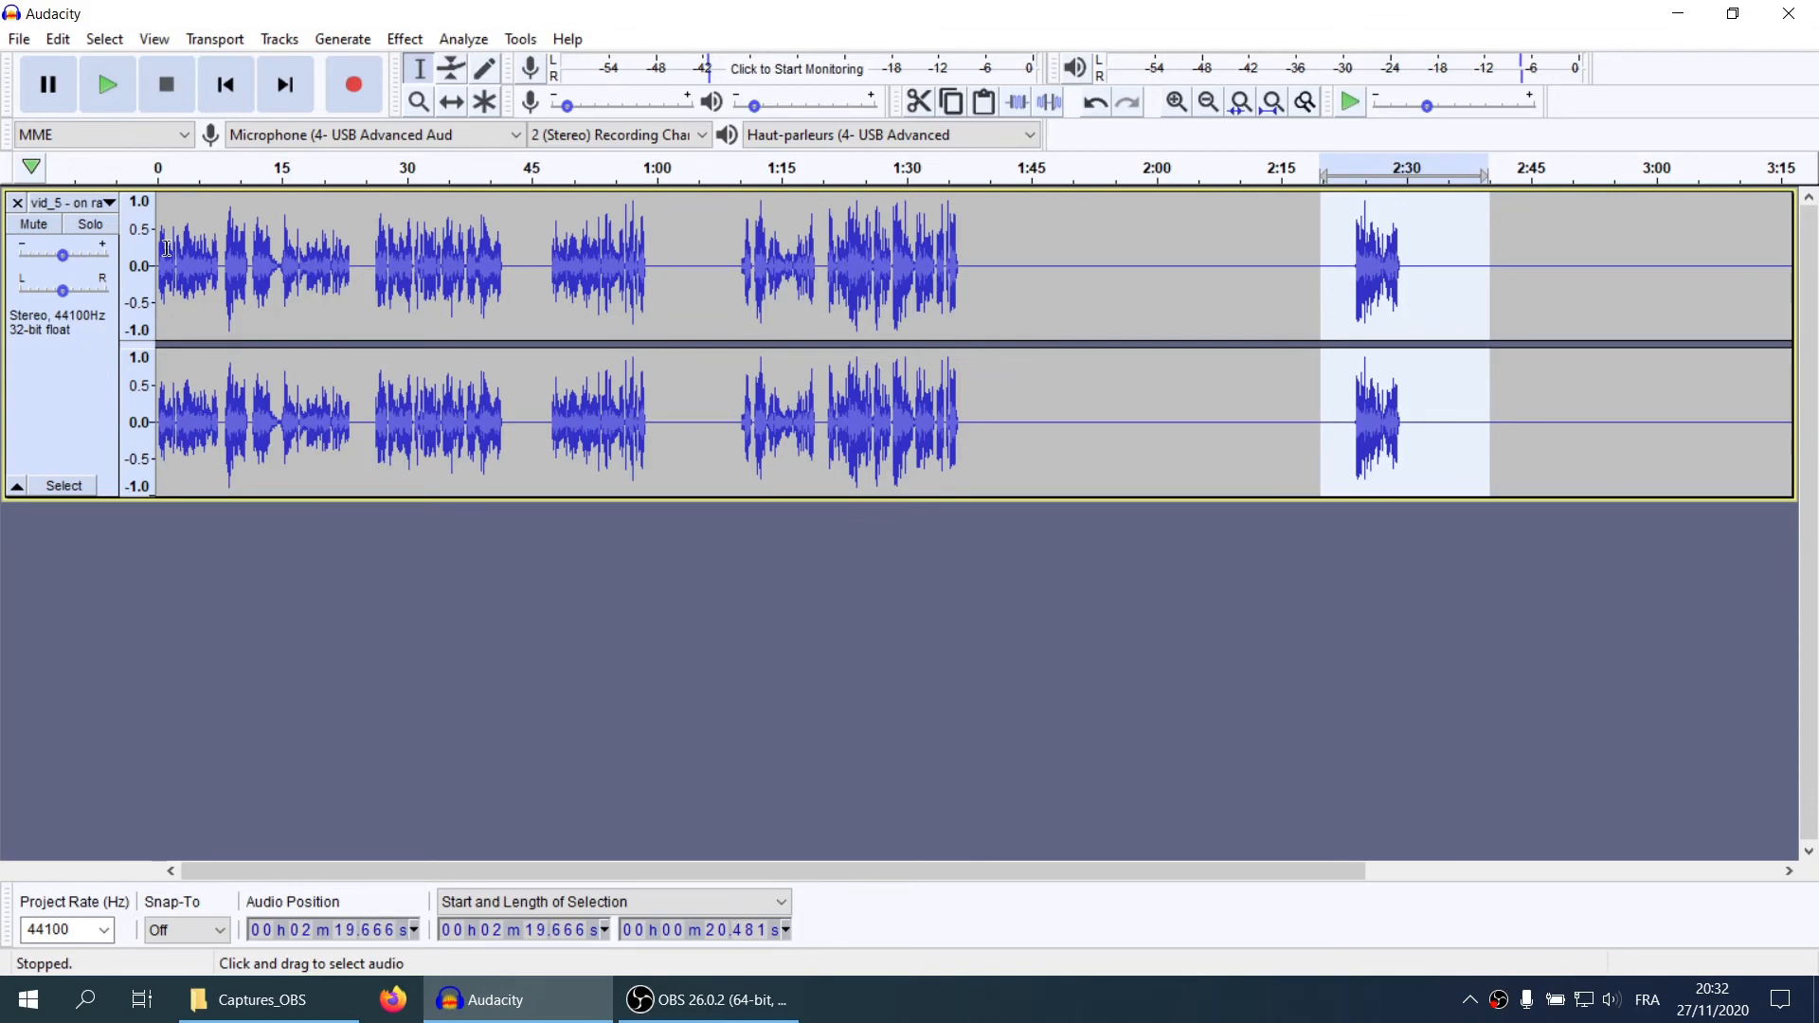
pyautogui.moveTo(225, 232); pyautogui.dragTo(158, 236)
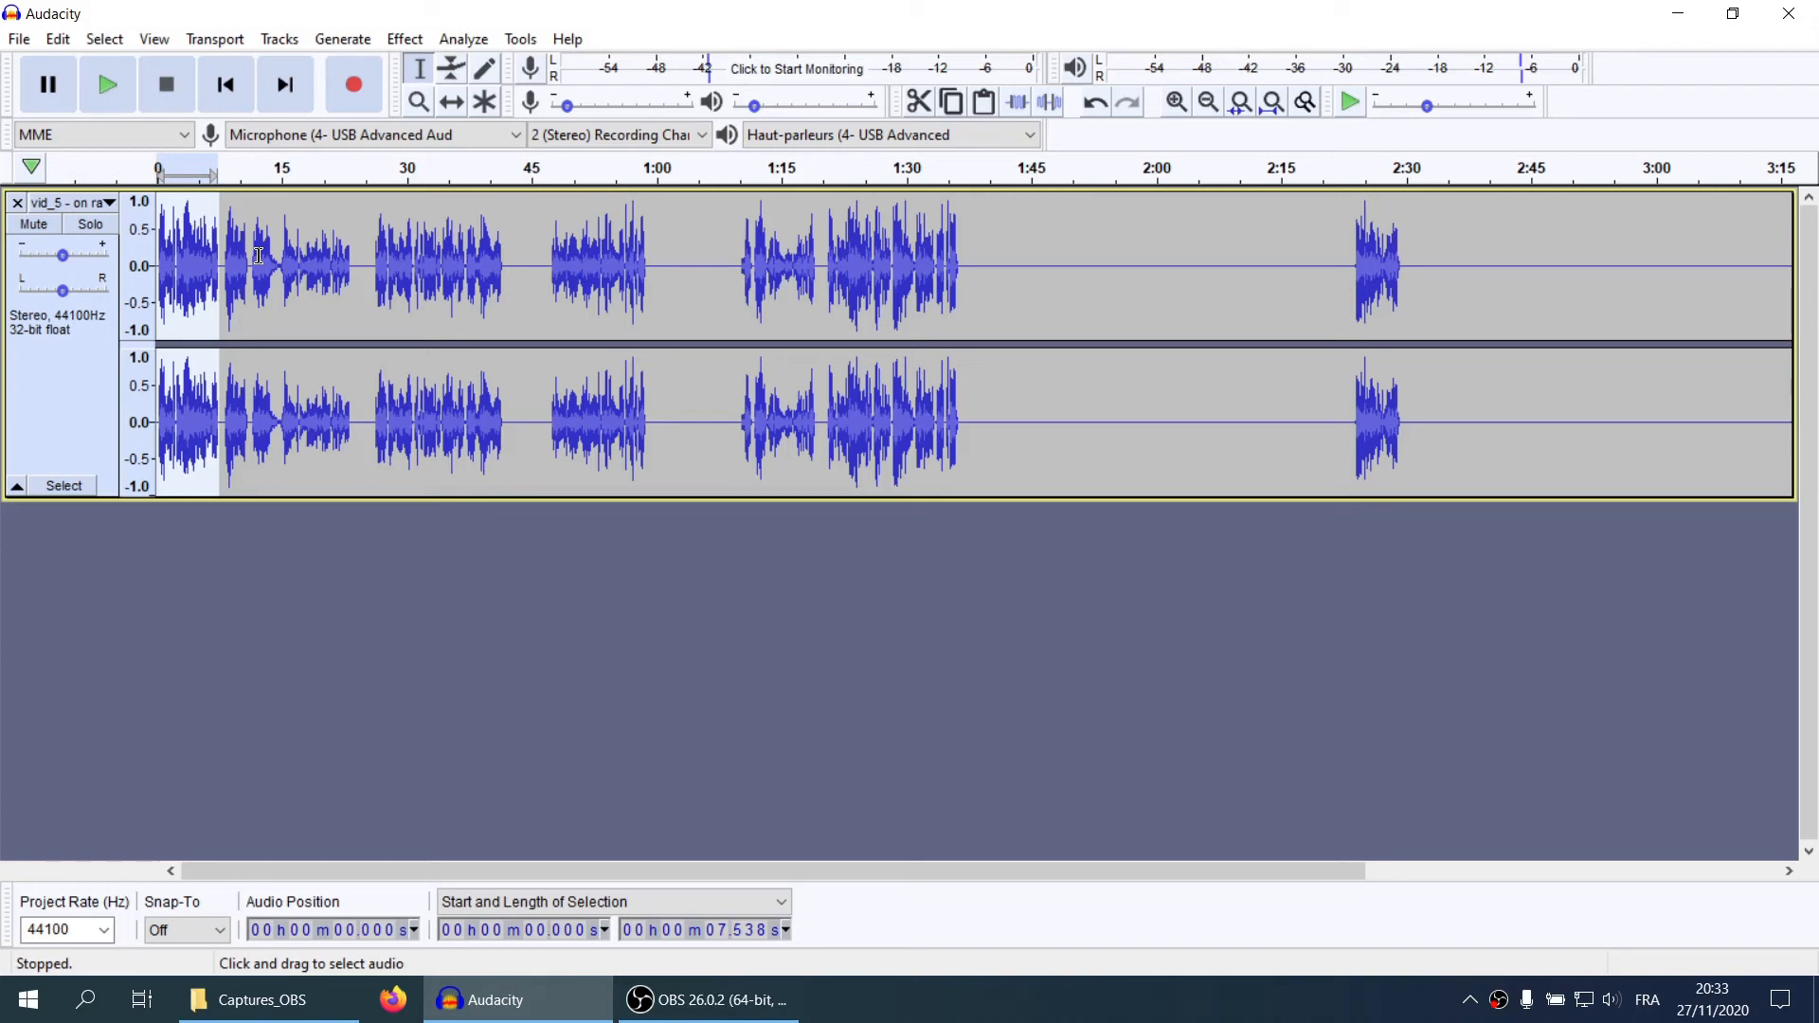
pyautogui.click(435, 254)
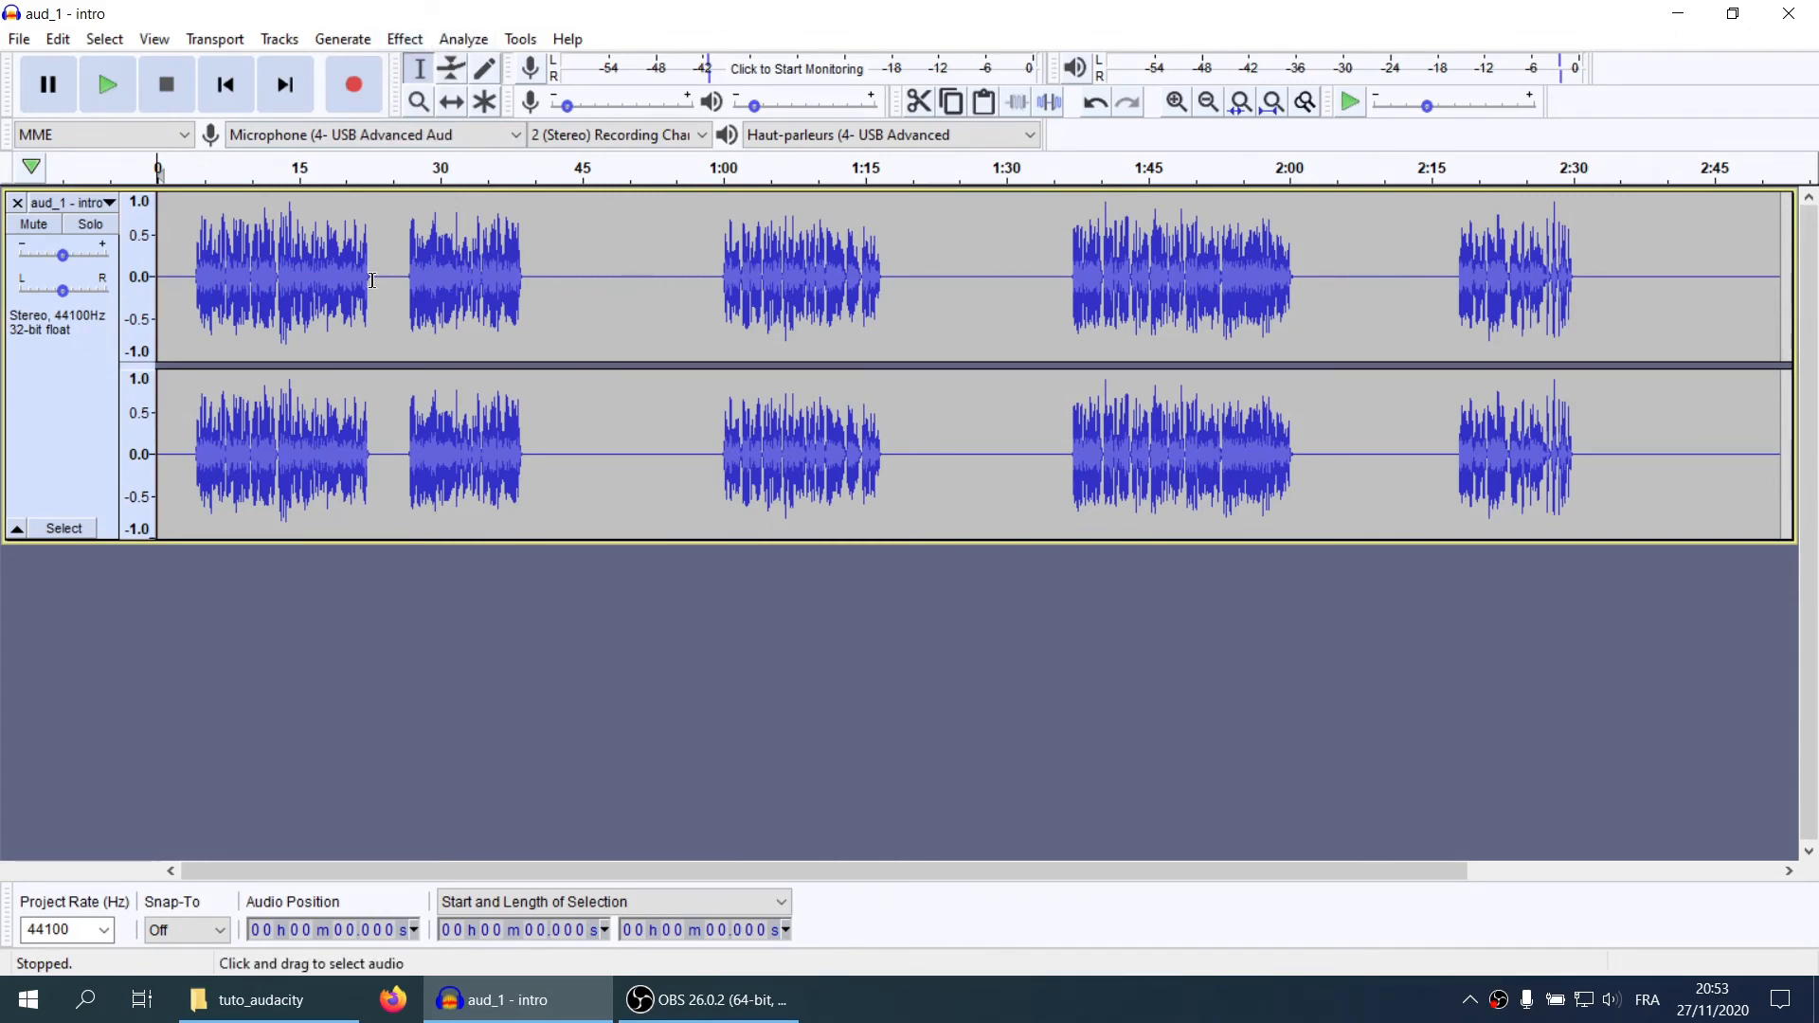
# Import the audio stream with index 03 from vid_1 - intro.mp4 as a second track under aud_1 - intro
pyautogui.hotkey('alt', 'Tab')
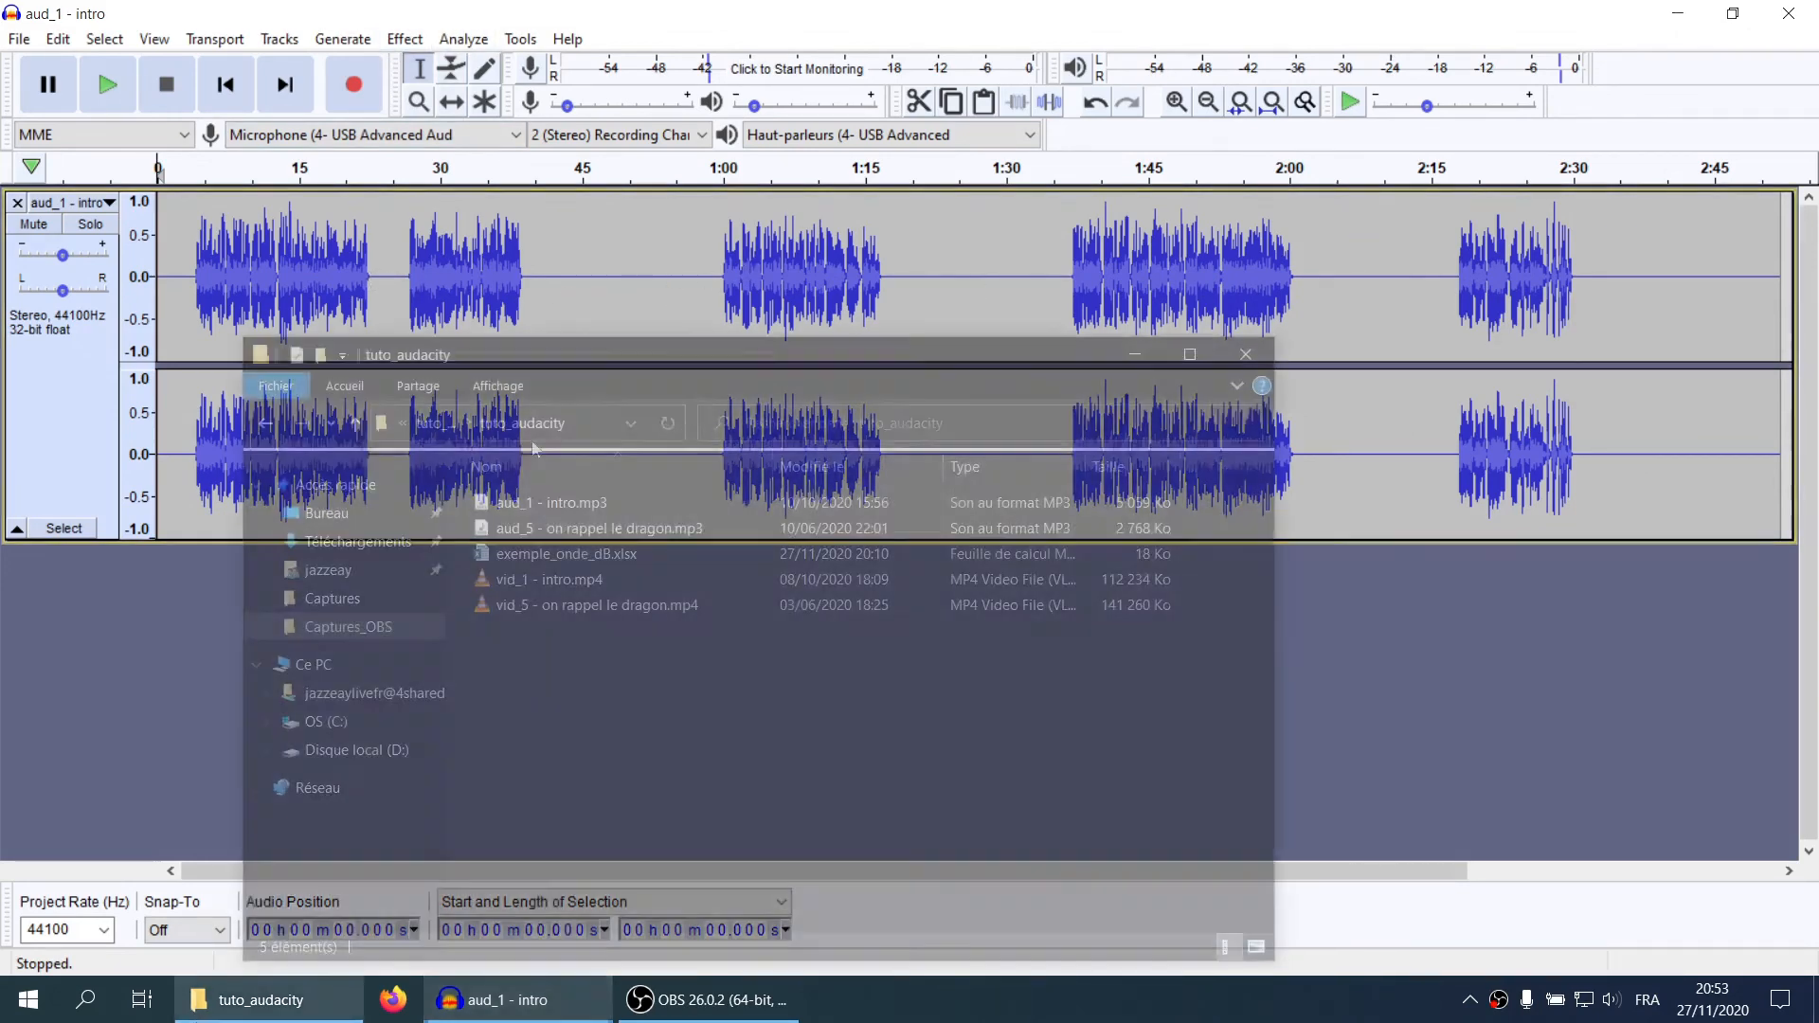
pyautogui.moveTo(520, 586); pyautogui.dragTo(98, 648)
pyautogui.click(296, 176)
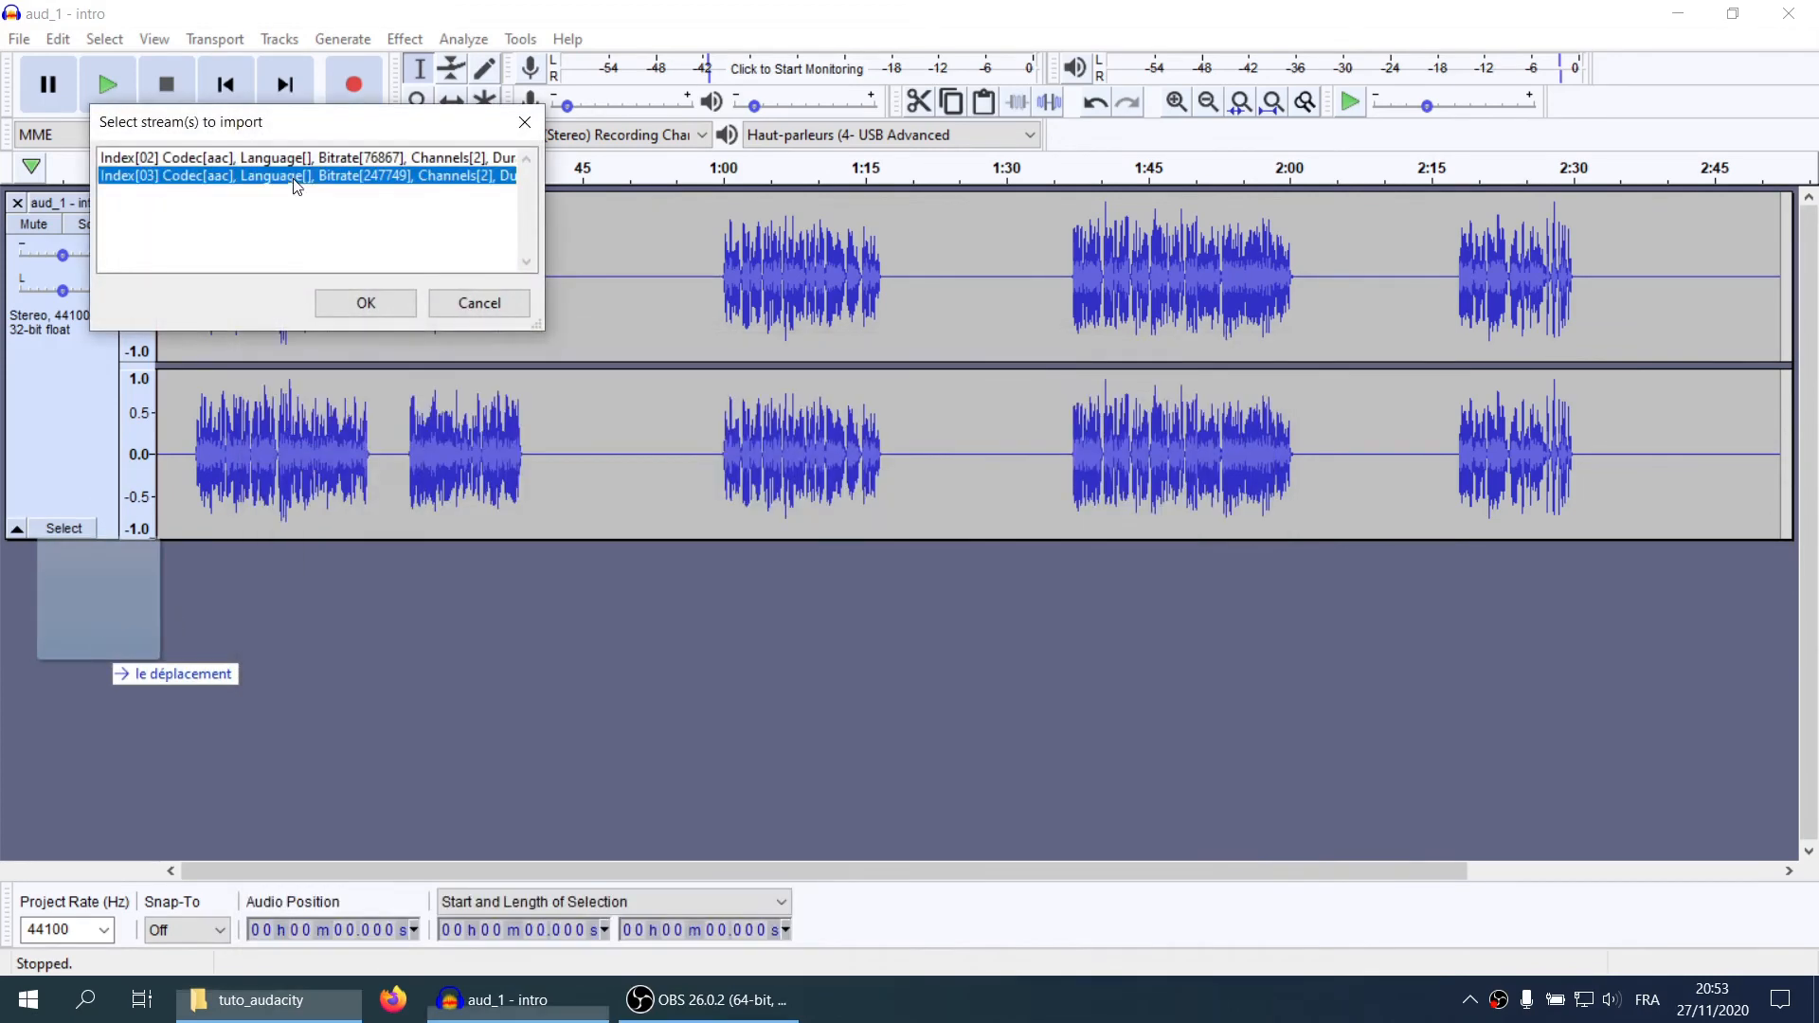
pyautogui.click(366, 305)
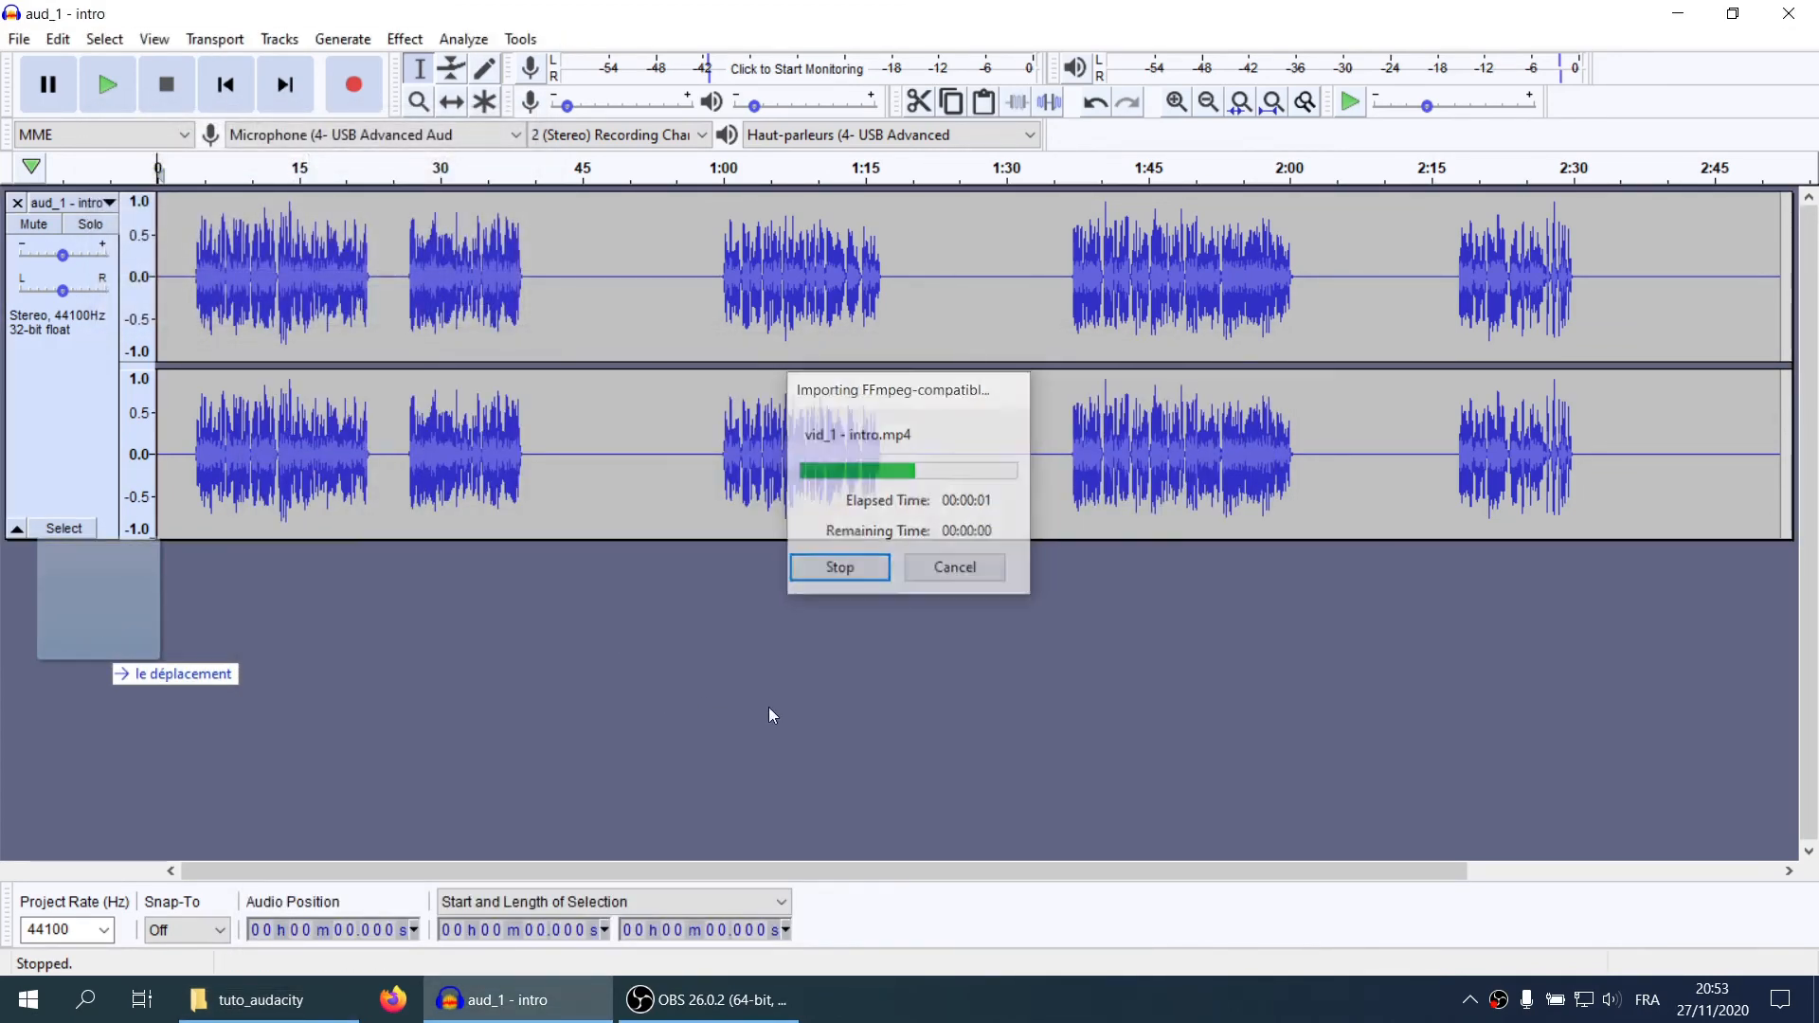
# Normalize the entire vid_1 - intro track, and place the cursor at 40.150 s in it
pyautogui.hscroll(5, 758, 644)
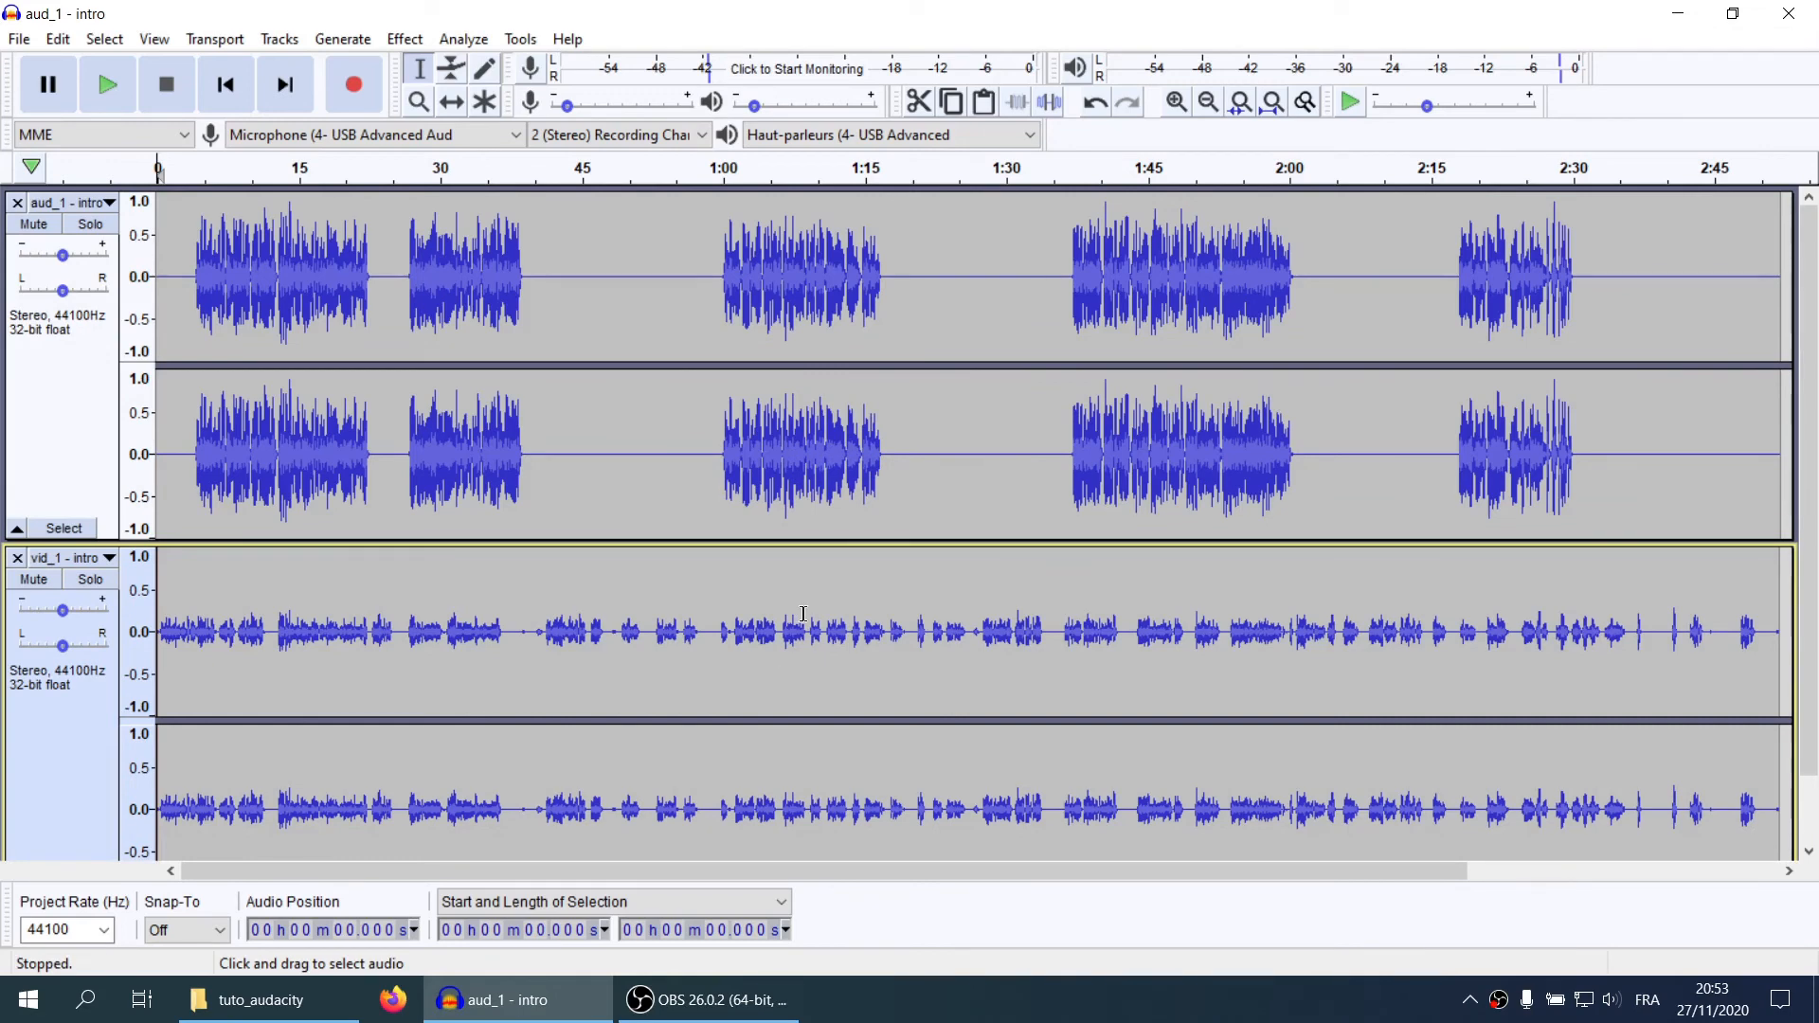
pyautogui.hscroll(-2, 699, 663)
pyautogui.hscroll(-3, 657, 671)
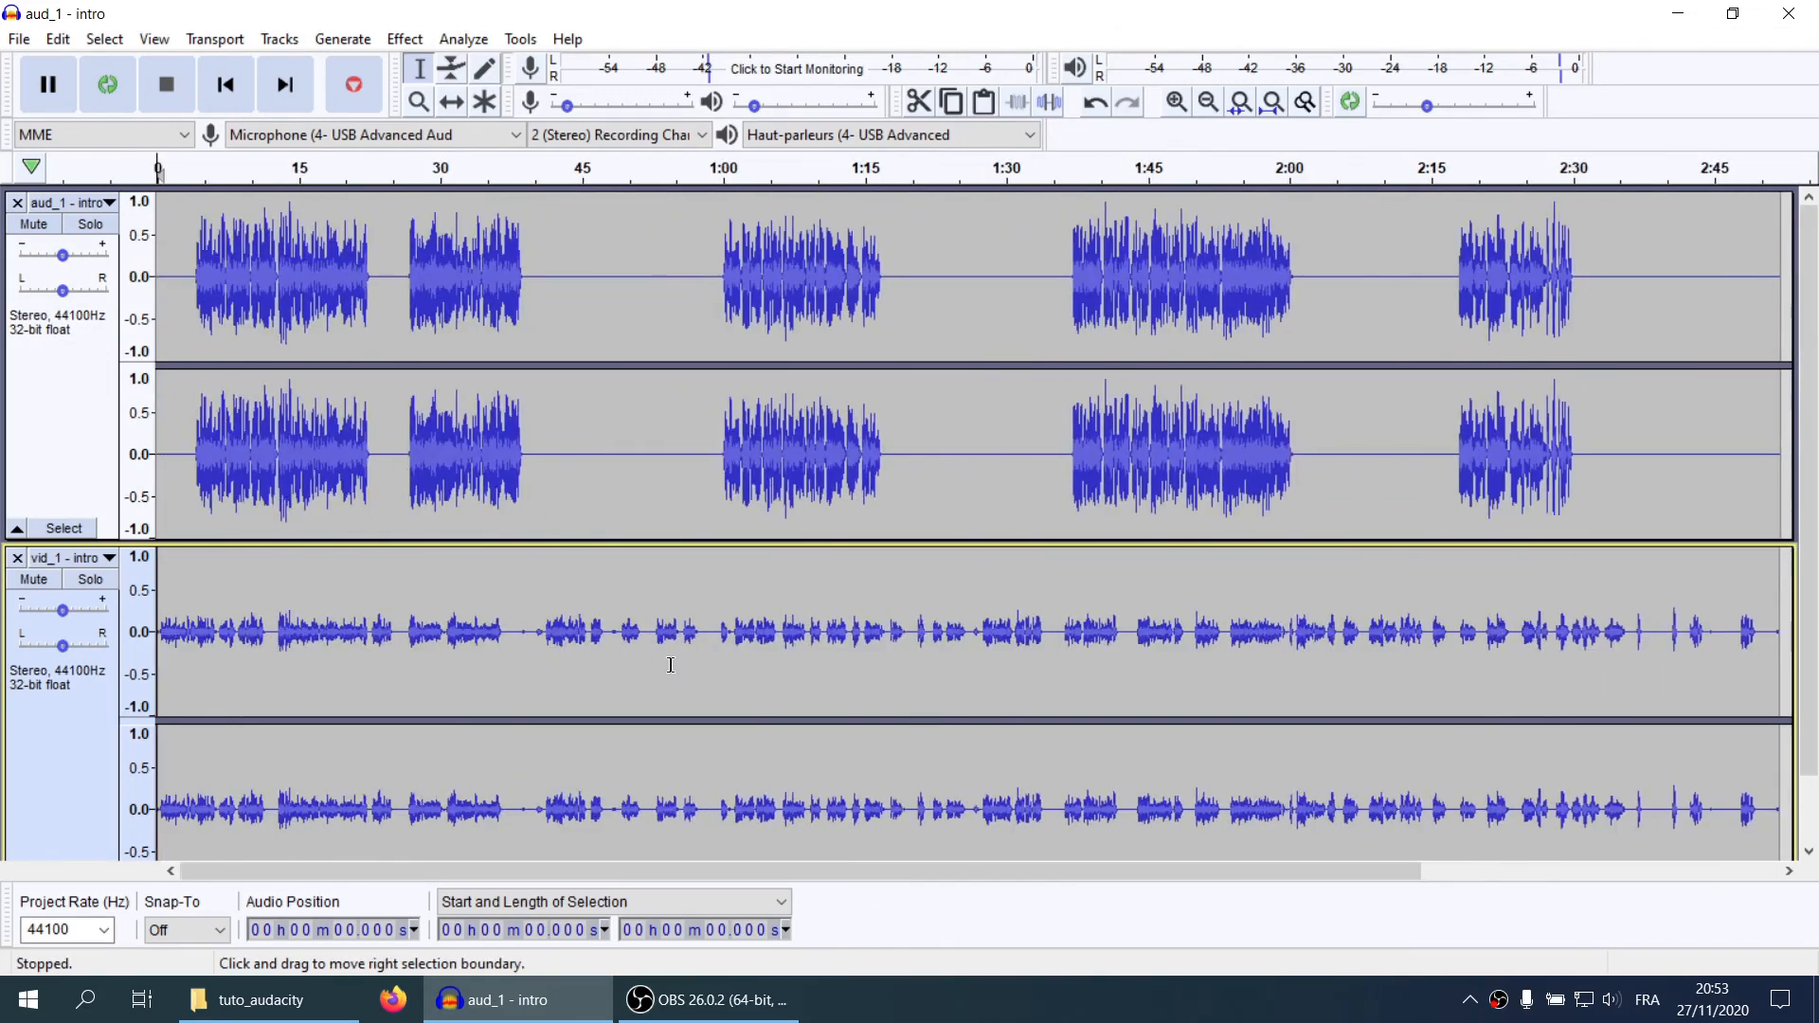
pyautogui.scroll(-1, 657, 670)
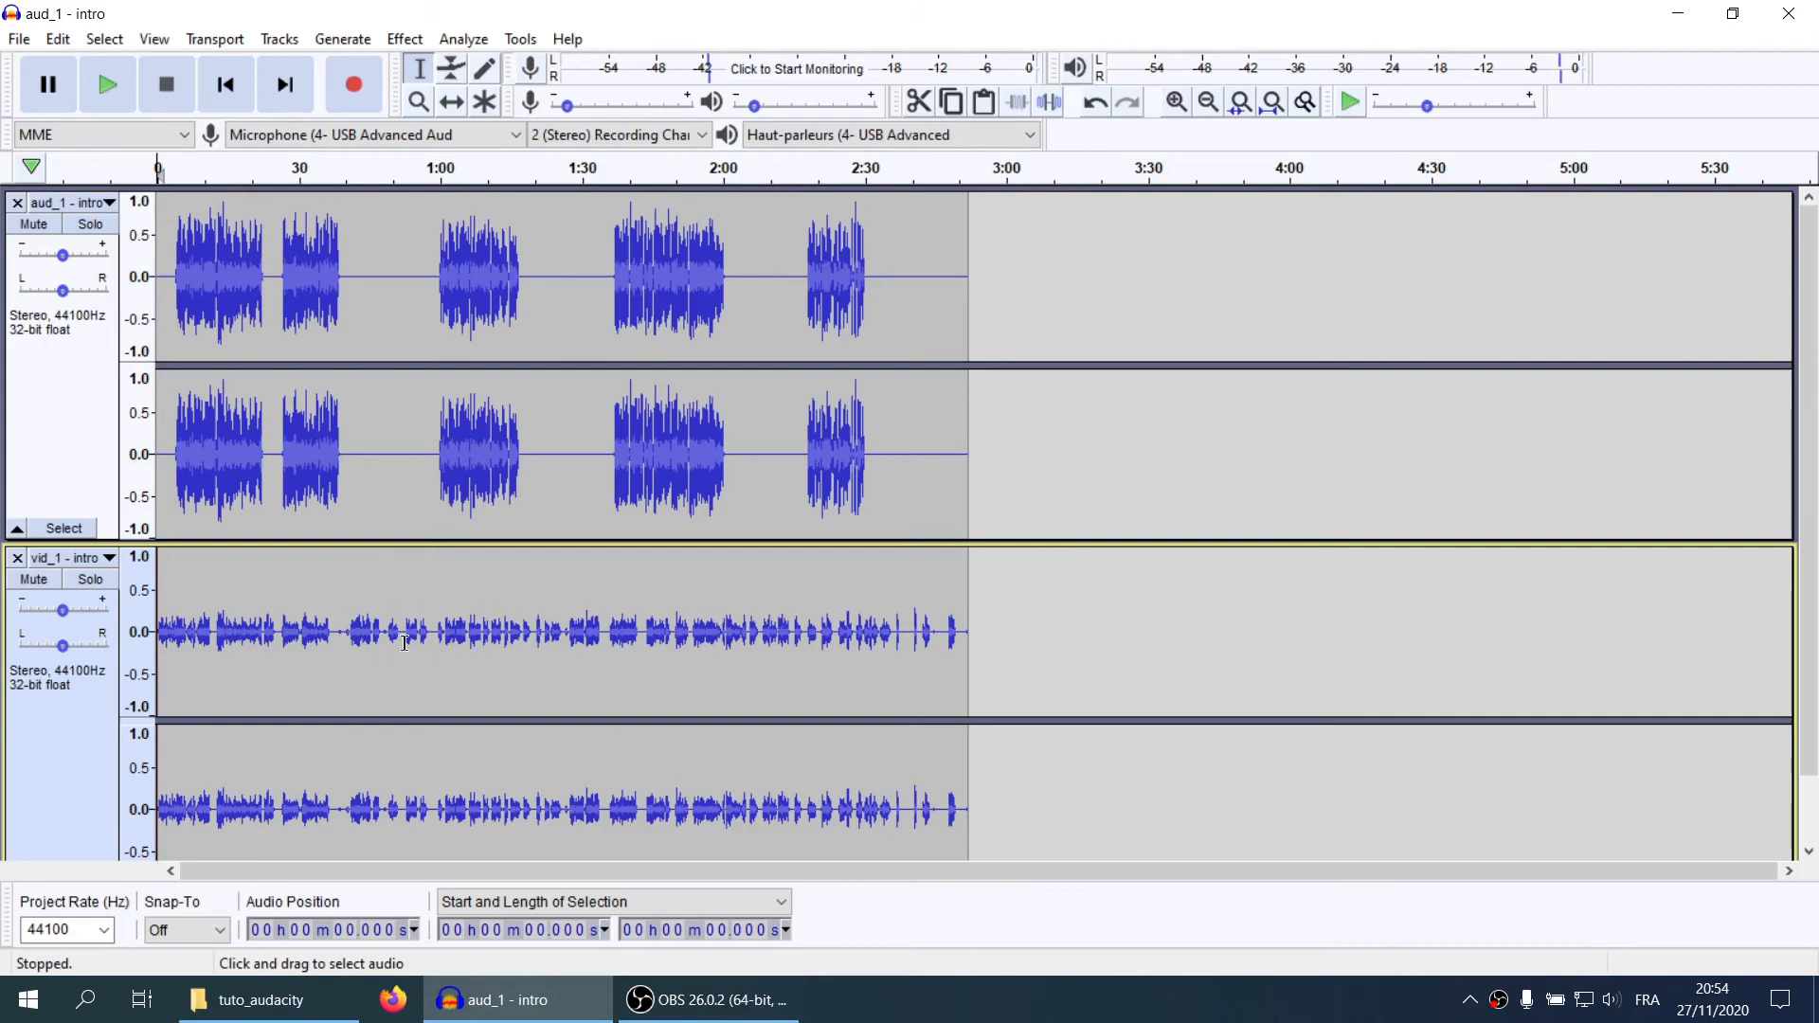
pyautogui.scroll(-1, 360, 633)
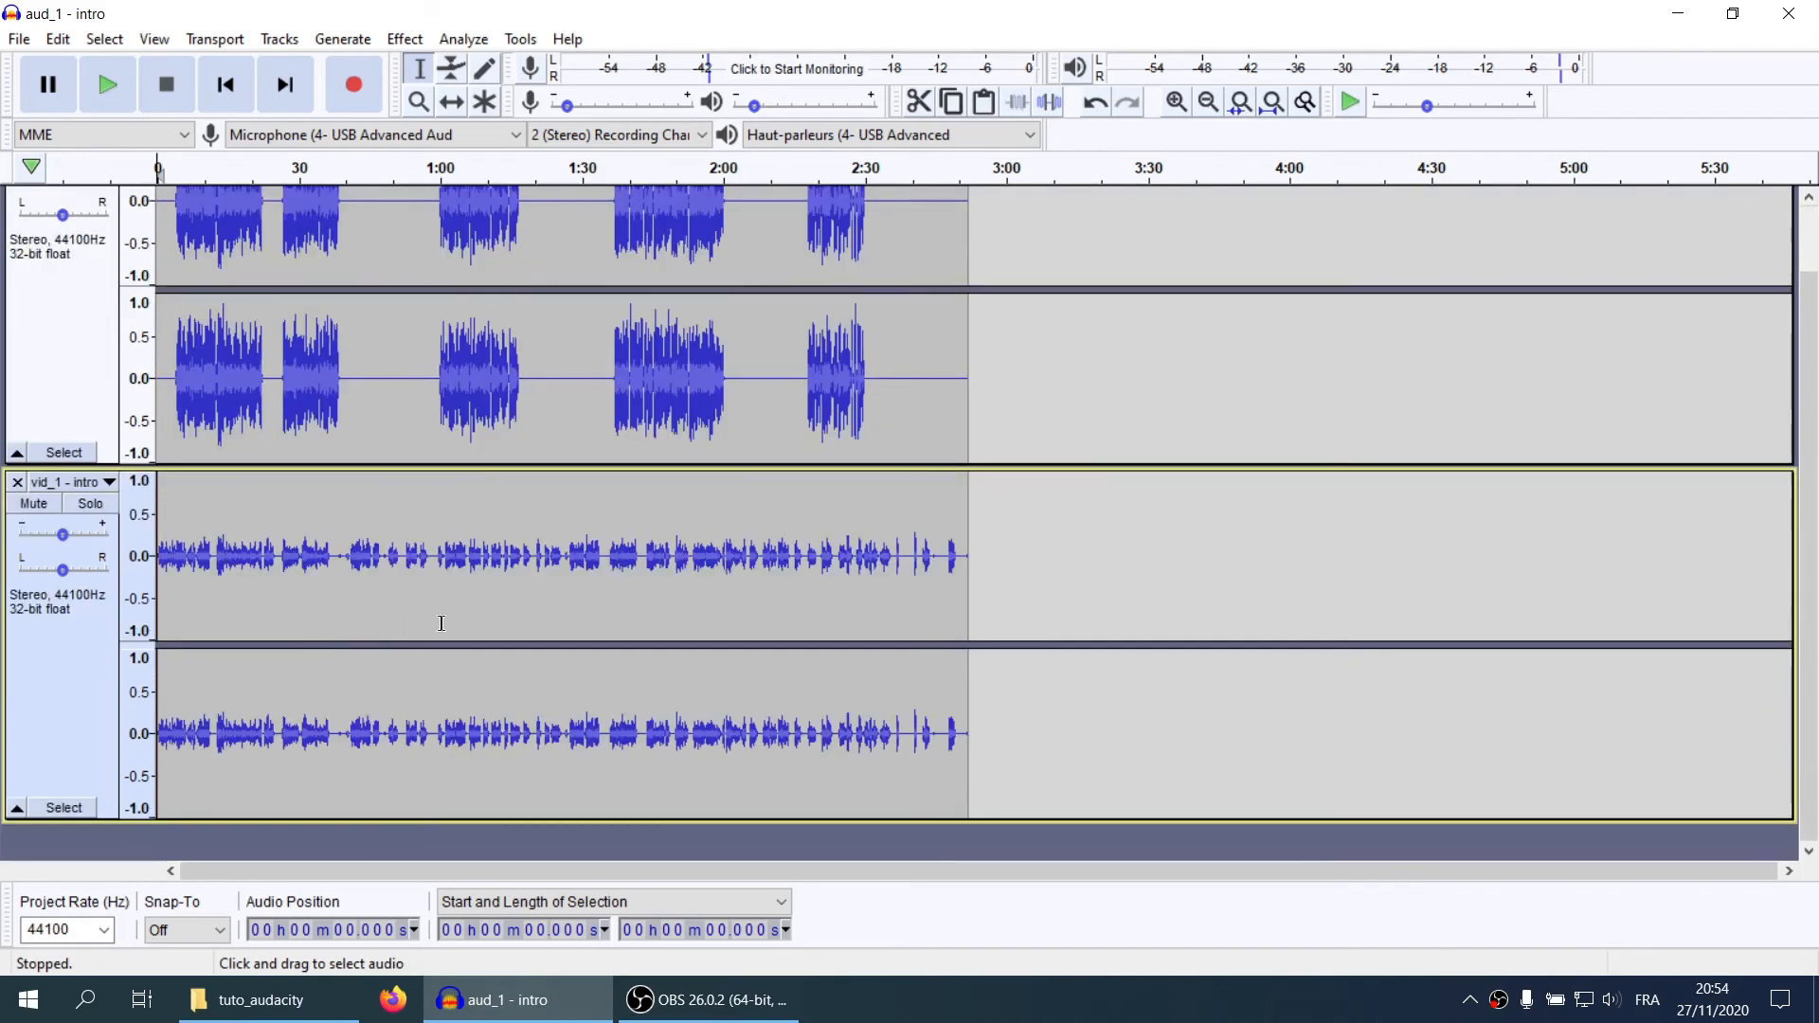
pyautogui.doubleClick(345, 545)
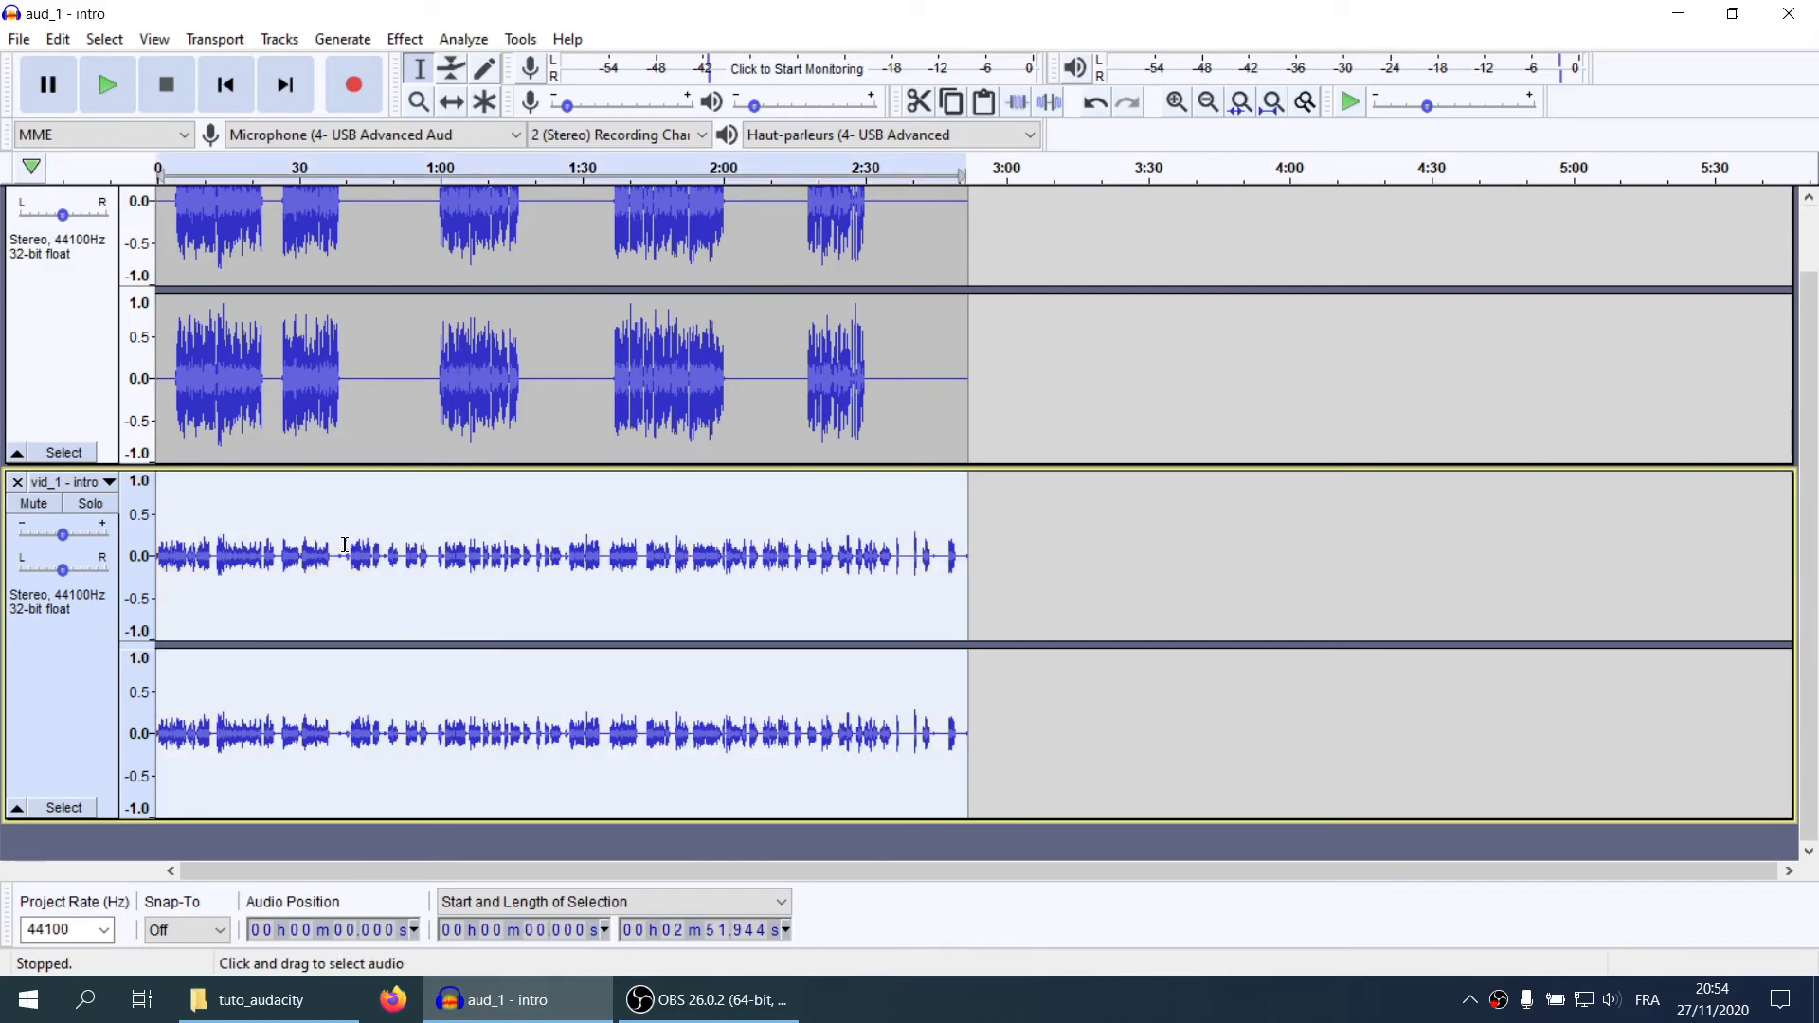
pyautogui.click(422, 48)
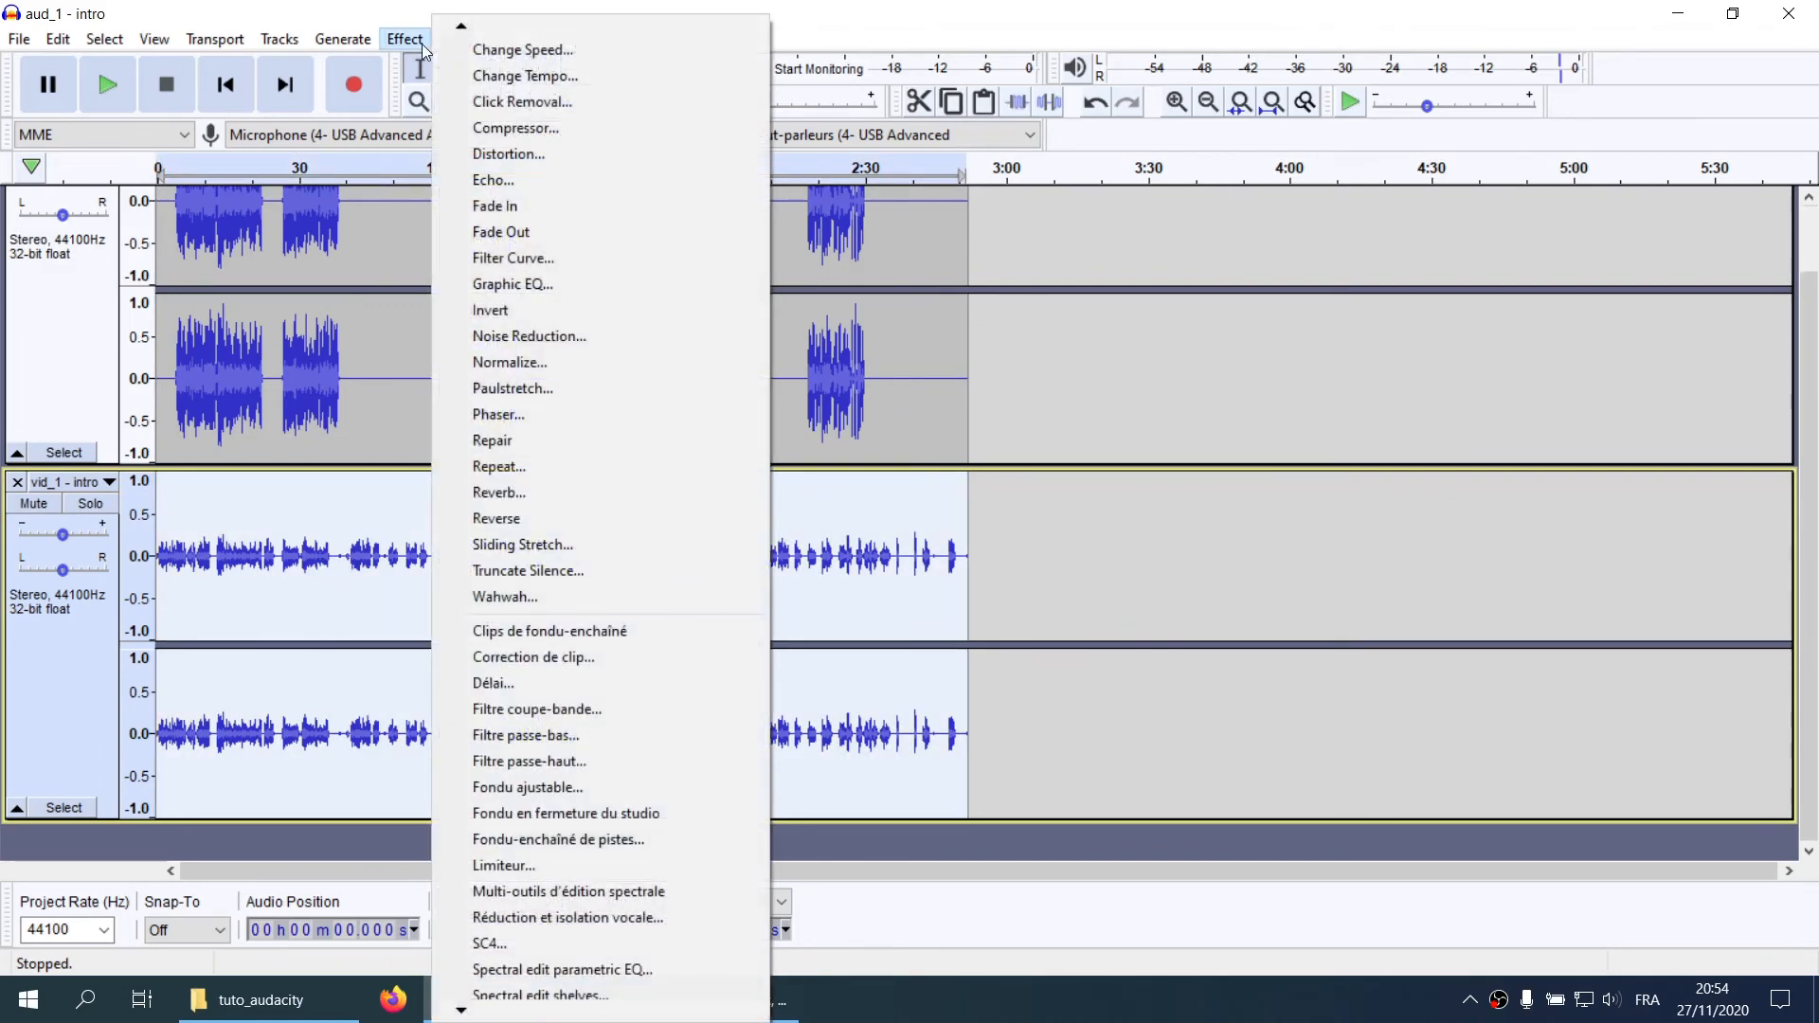
pyautogui.click(486, 361)
pyautogui.click(976, 558)
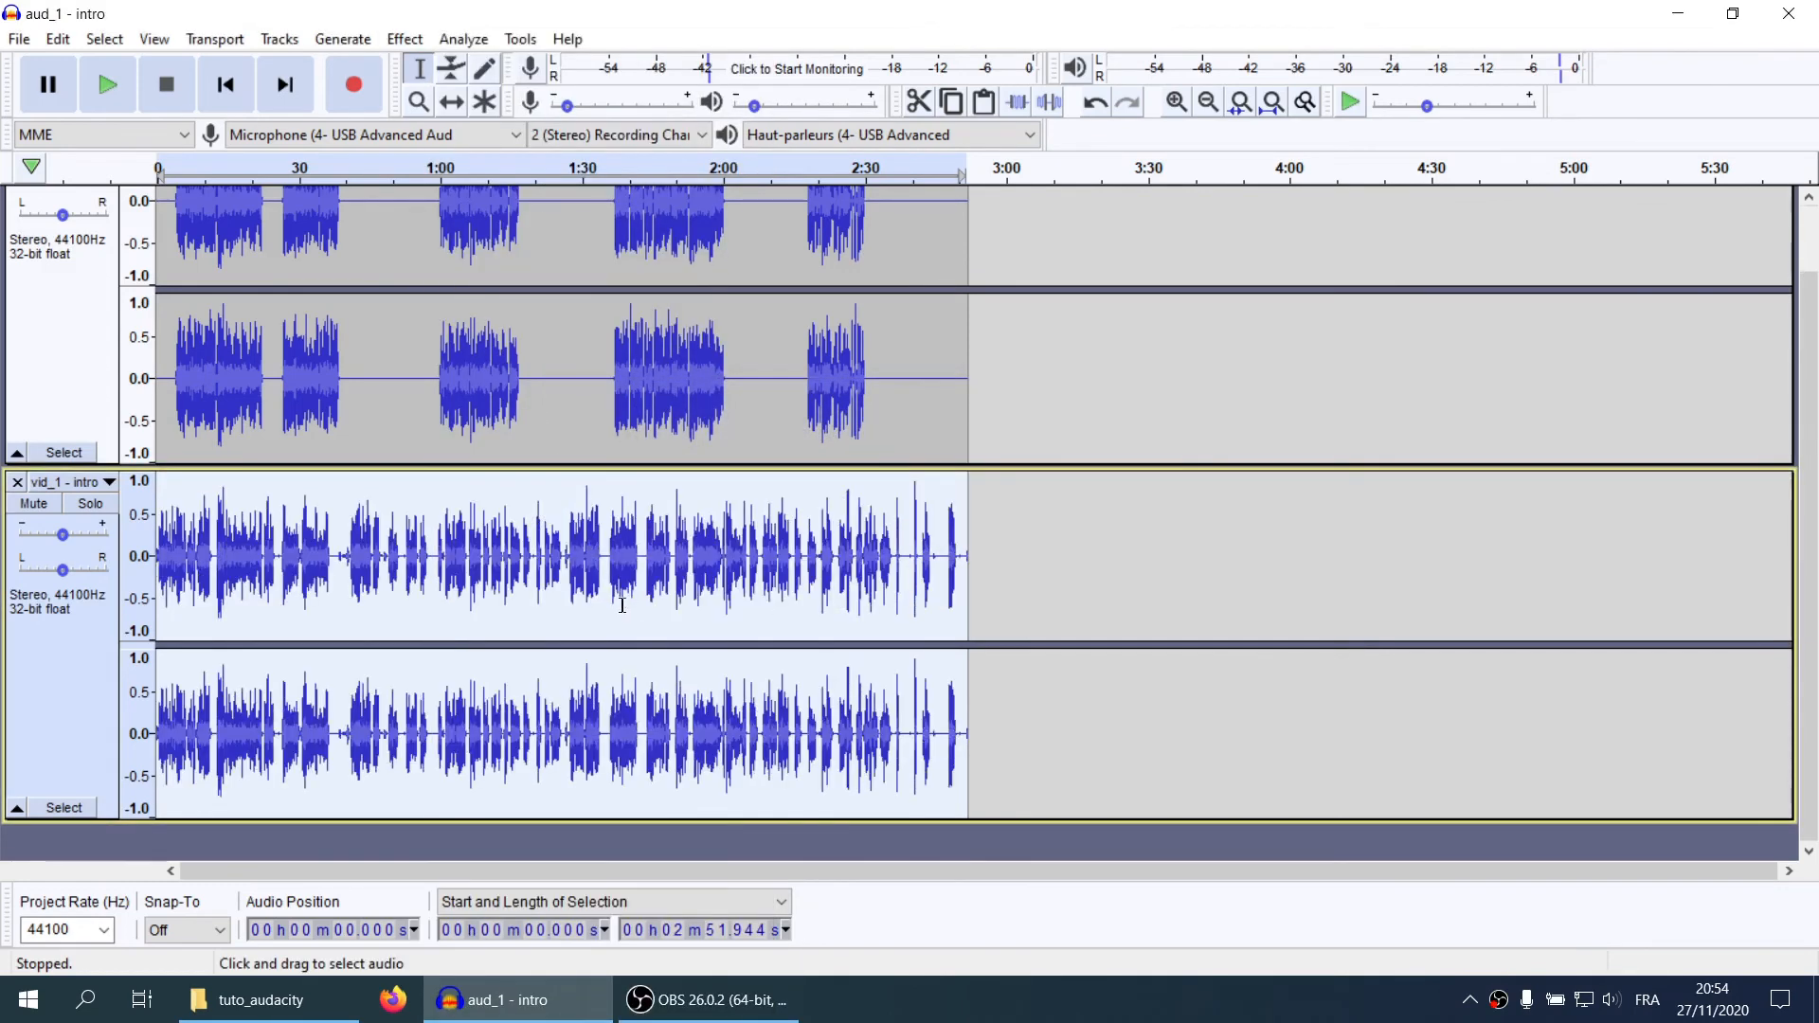
pyautogui.scroll(1, 535, 582)
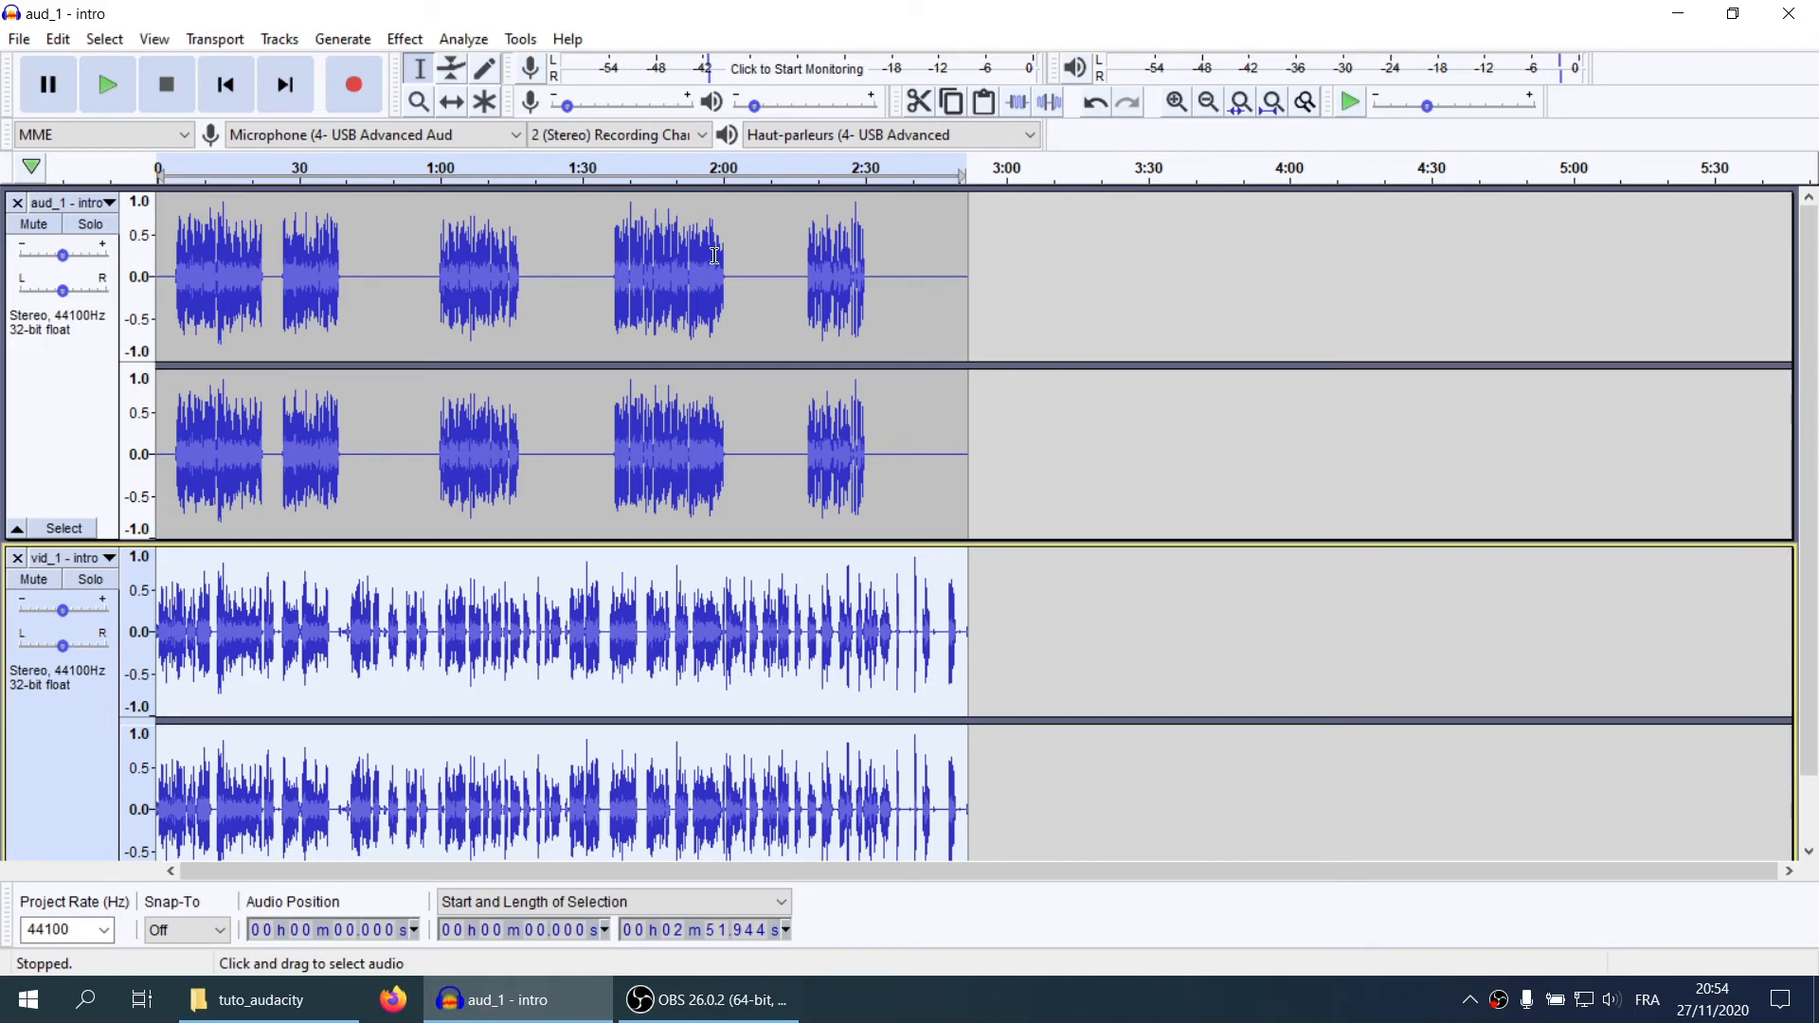
pyautogui.click(347, 621)
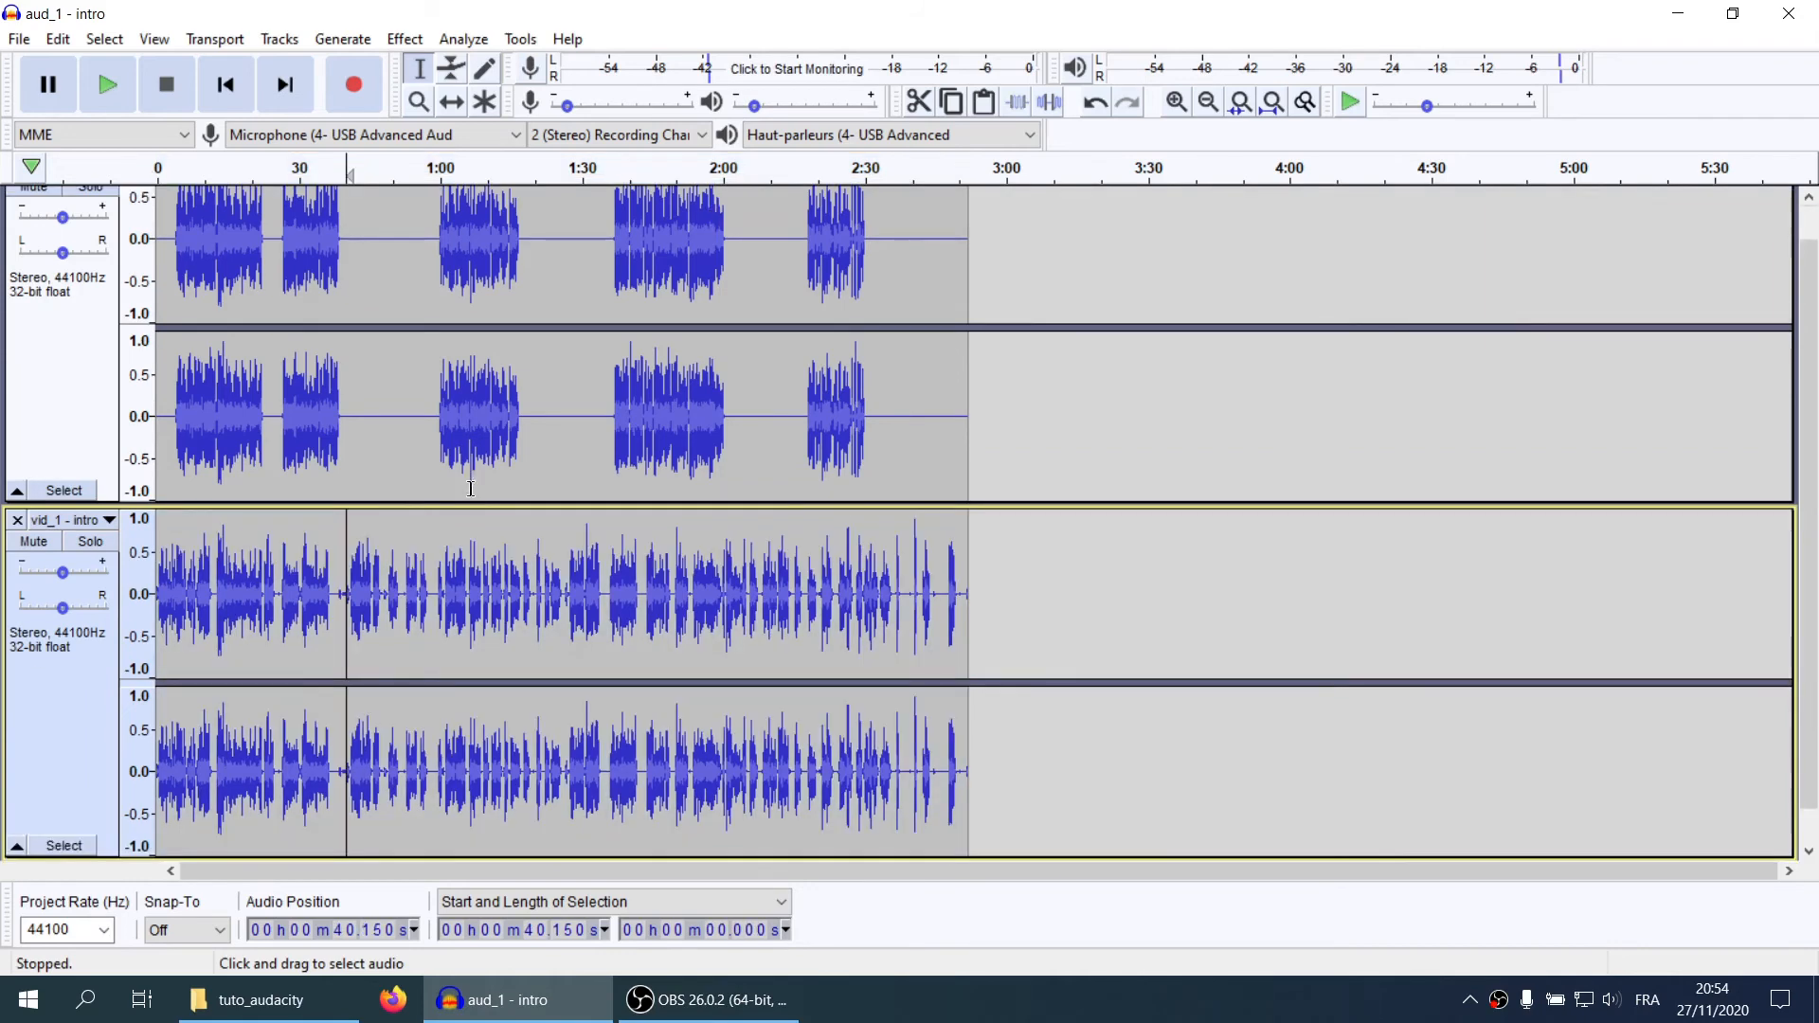
# Fit both tracks in view, return the cursor to the start and solo the vid_1 - intro track
pyautogui.moveTo(475, 504); pyautogui.dragTo(487, 465)
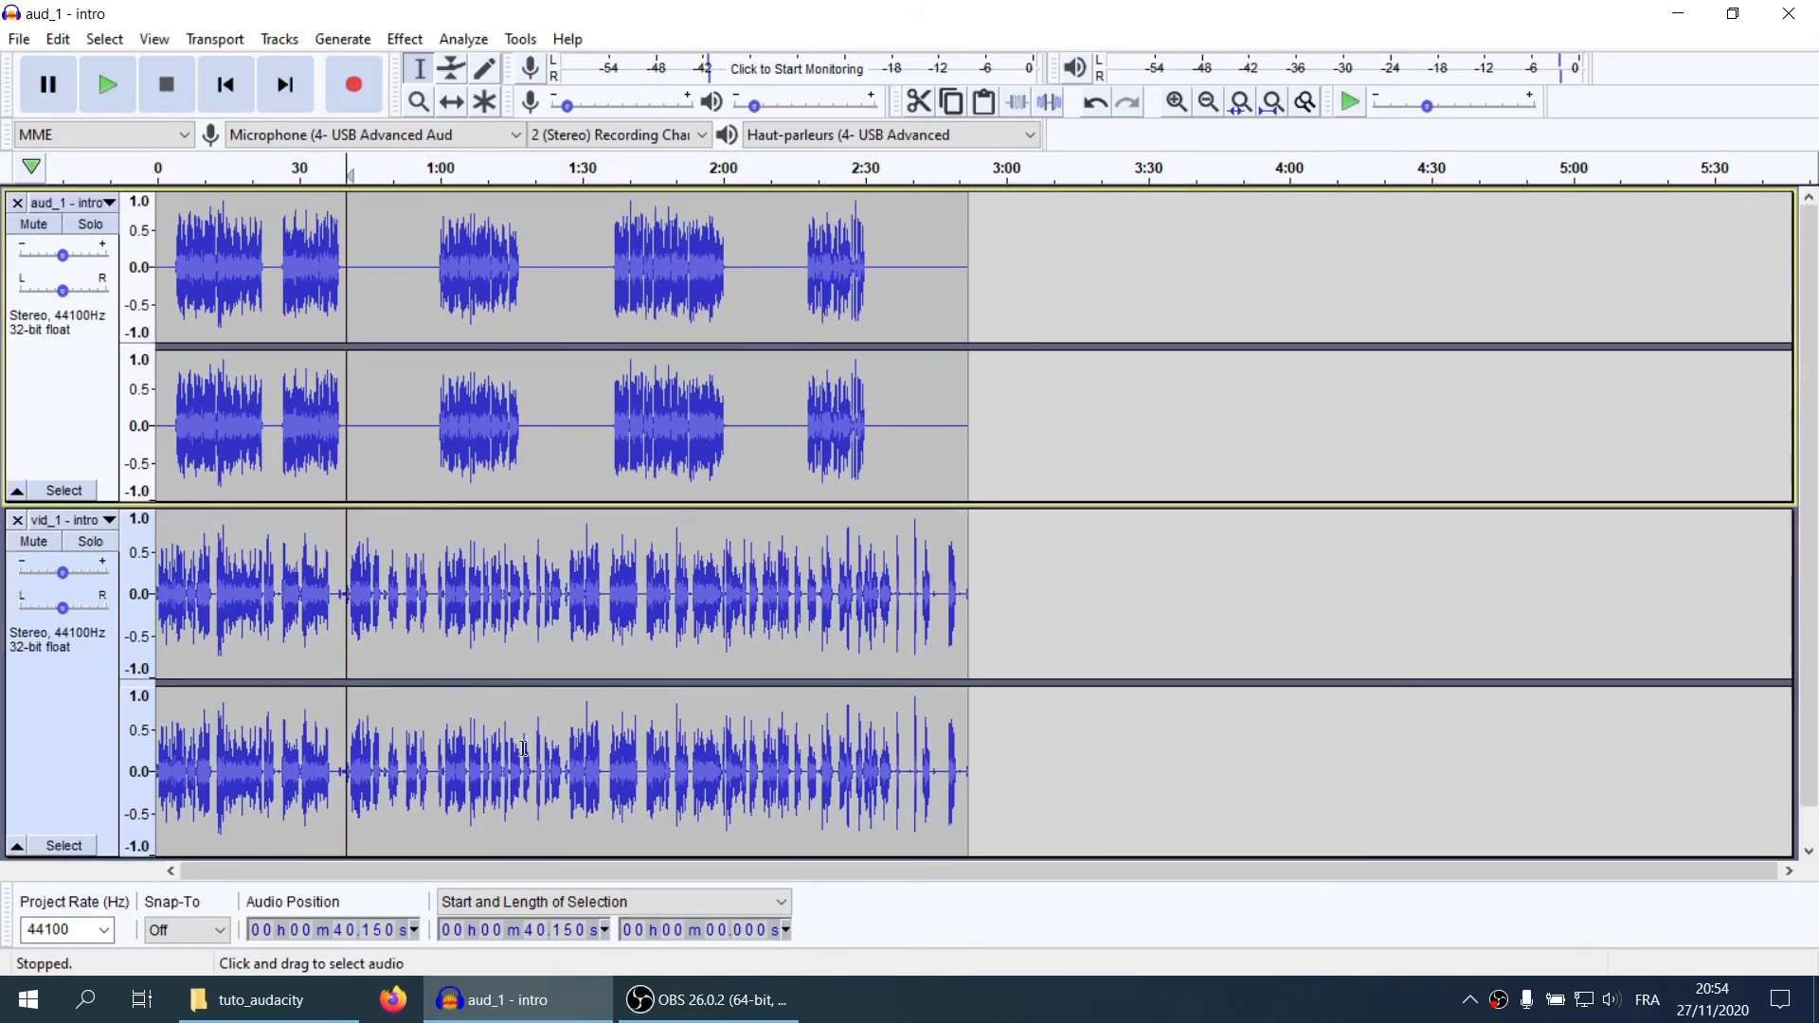
pyautogui.scroll(-1, 523, 748)
pyautogui.moveTo(499, 820); pyautogui.dragTo(516, 785)
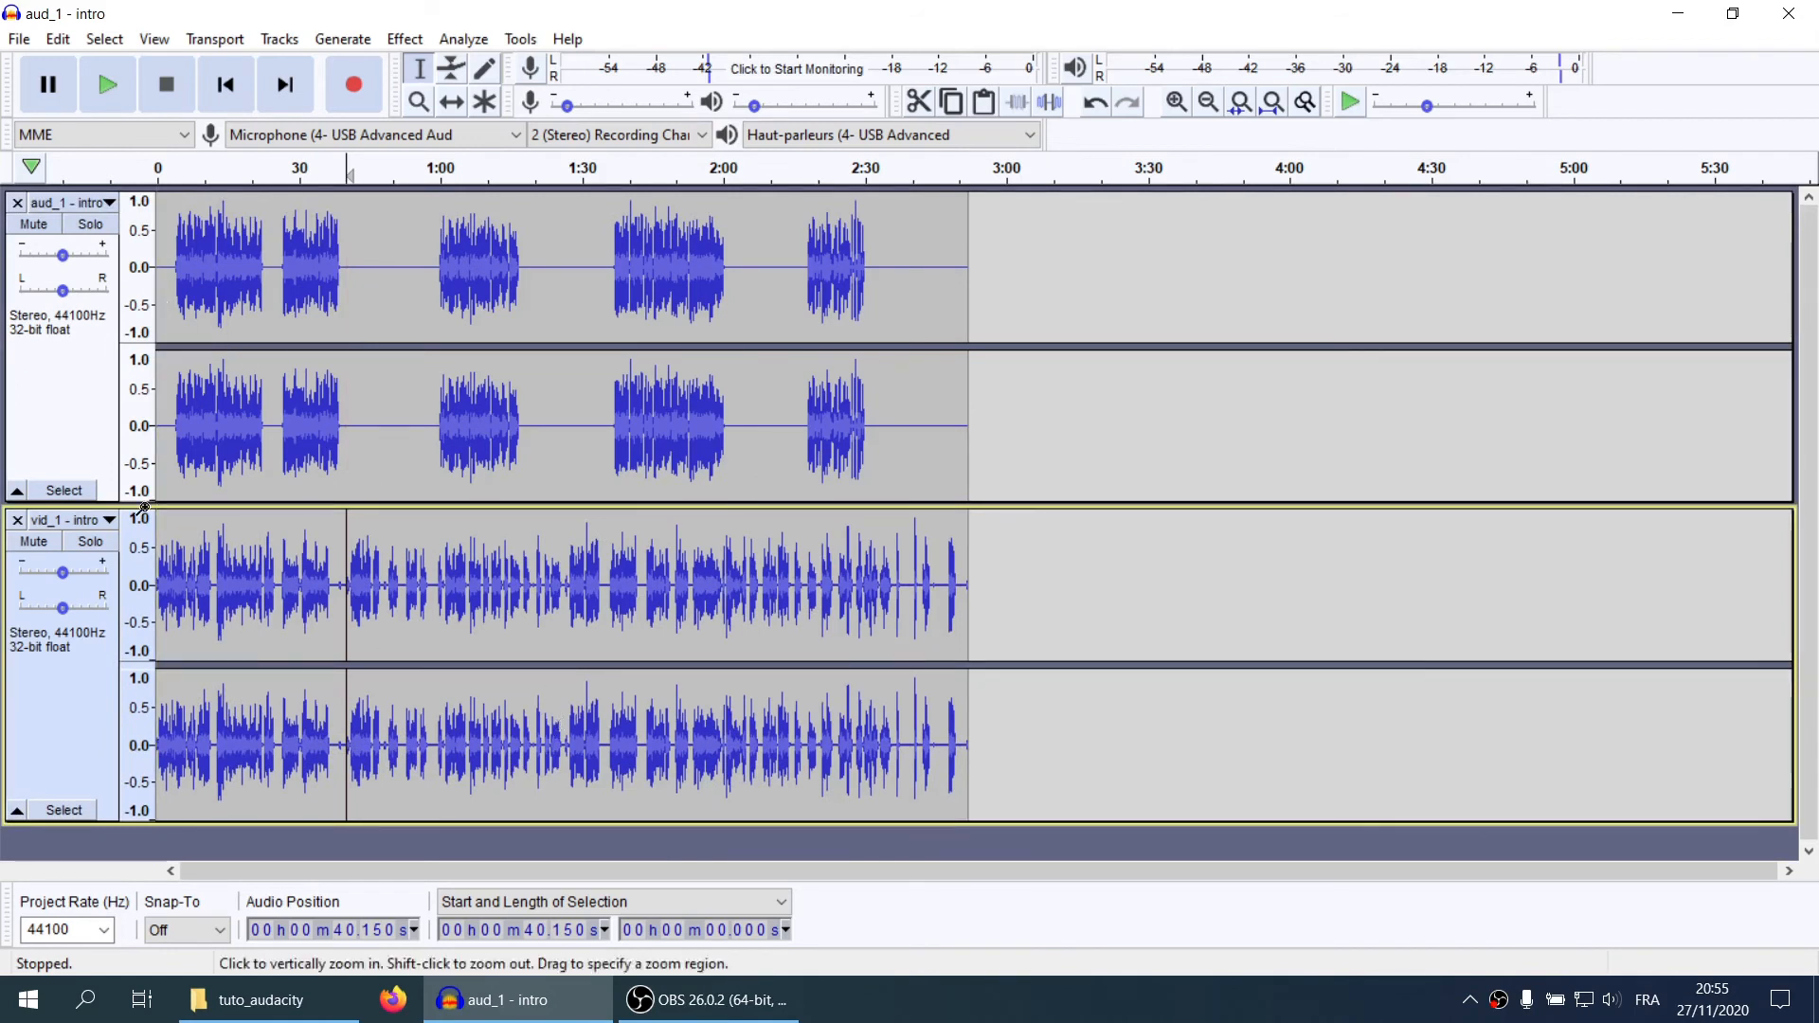
pyautogui.click(210, 580)
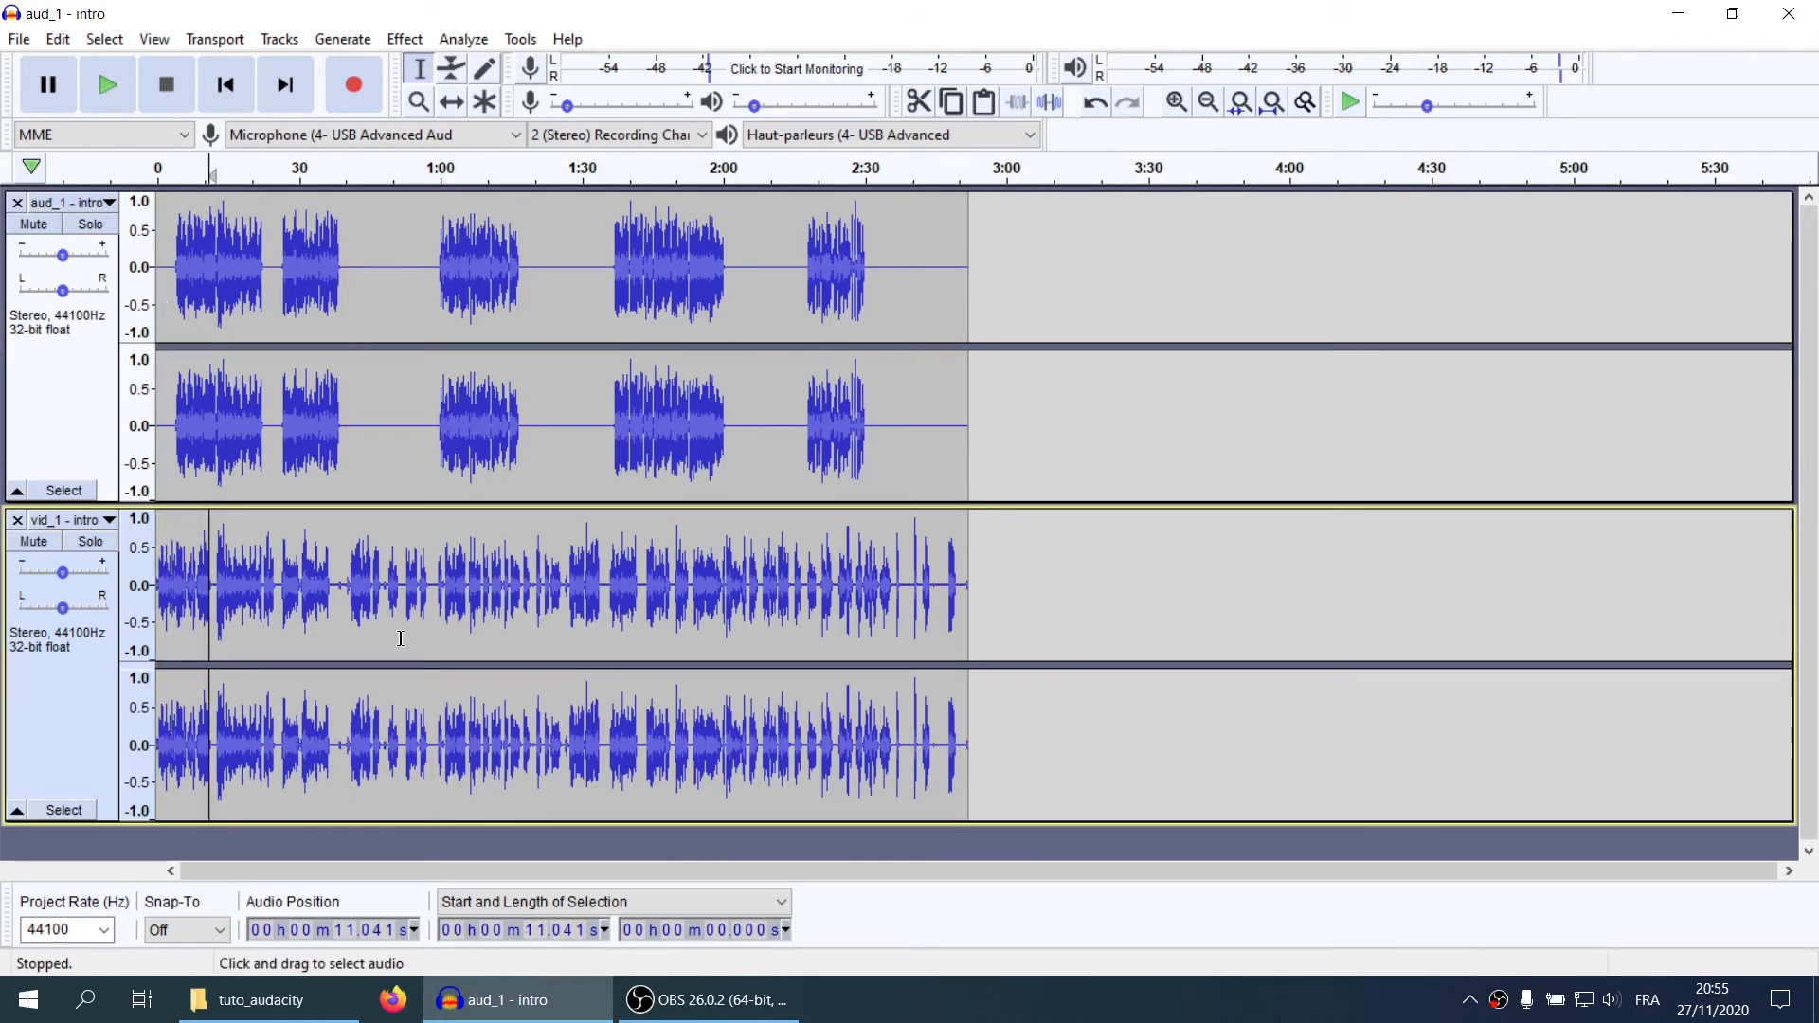
pyautogui.press('Home')
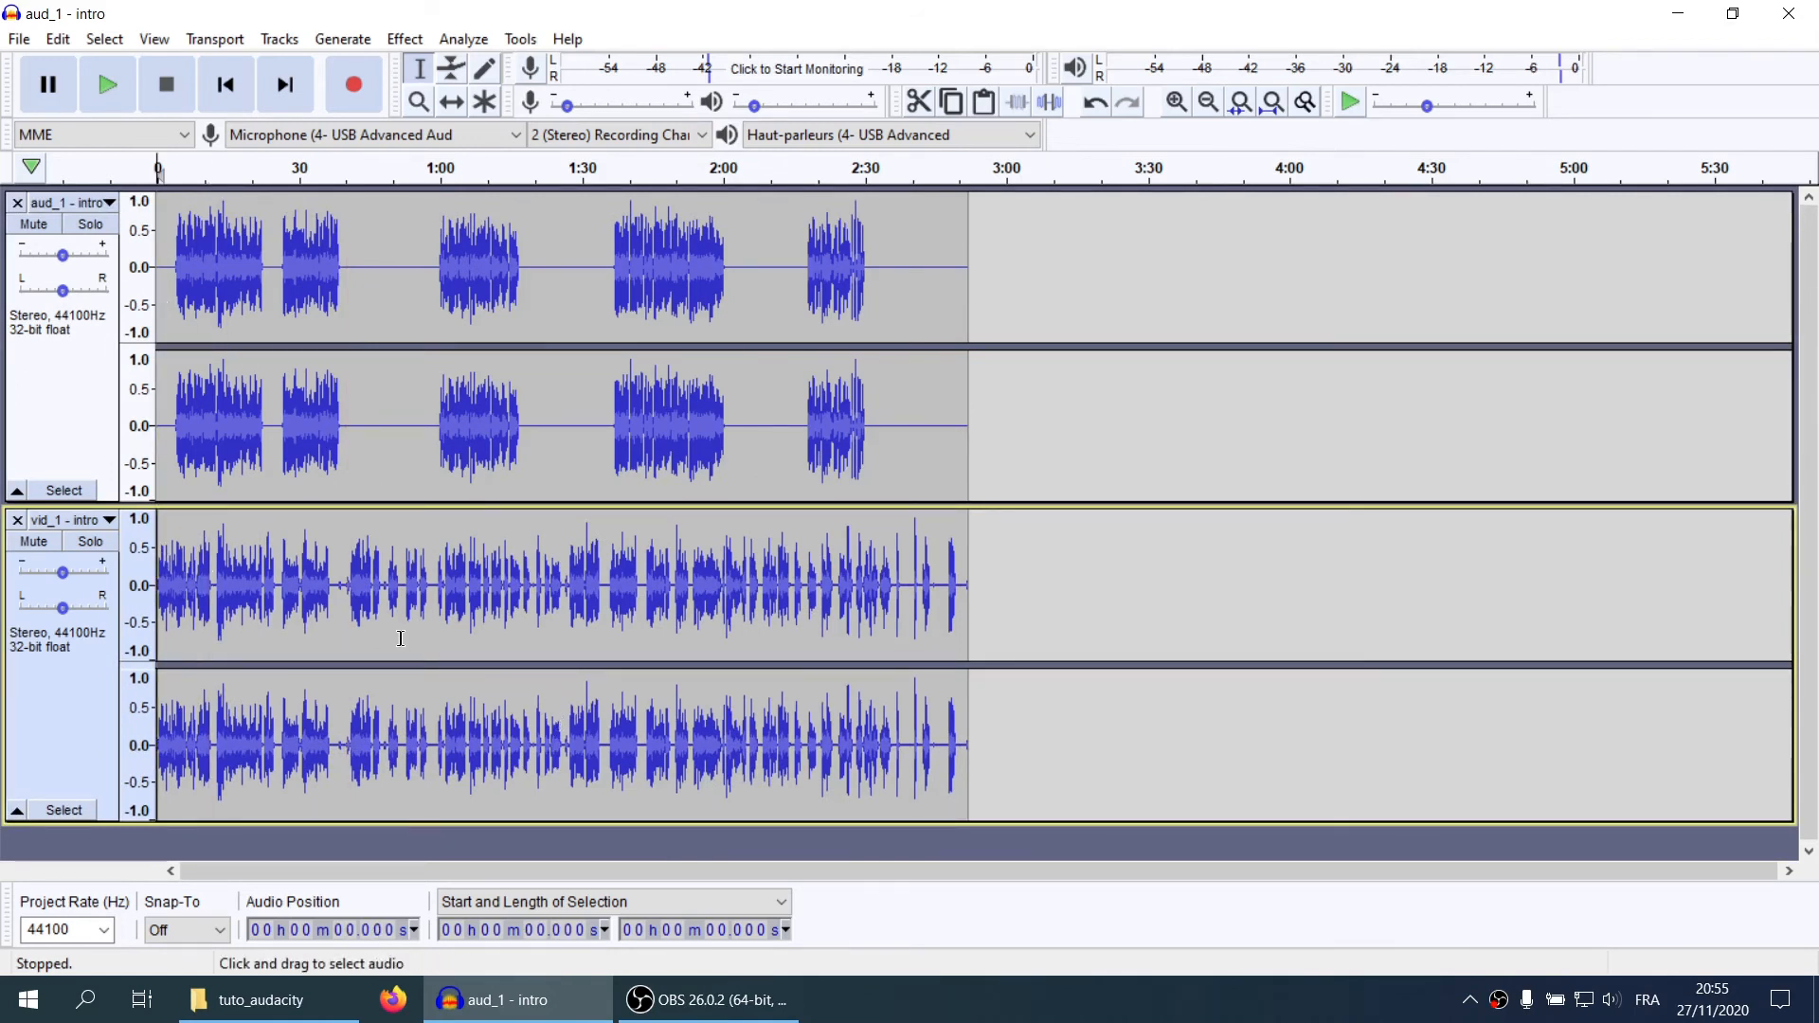
pyautogui.click(90, 541)
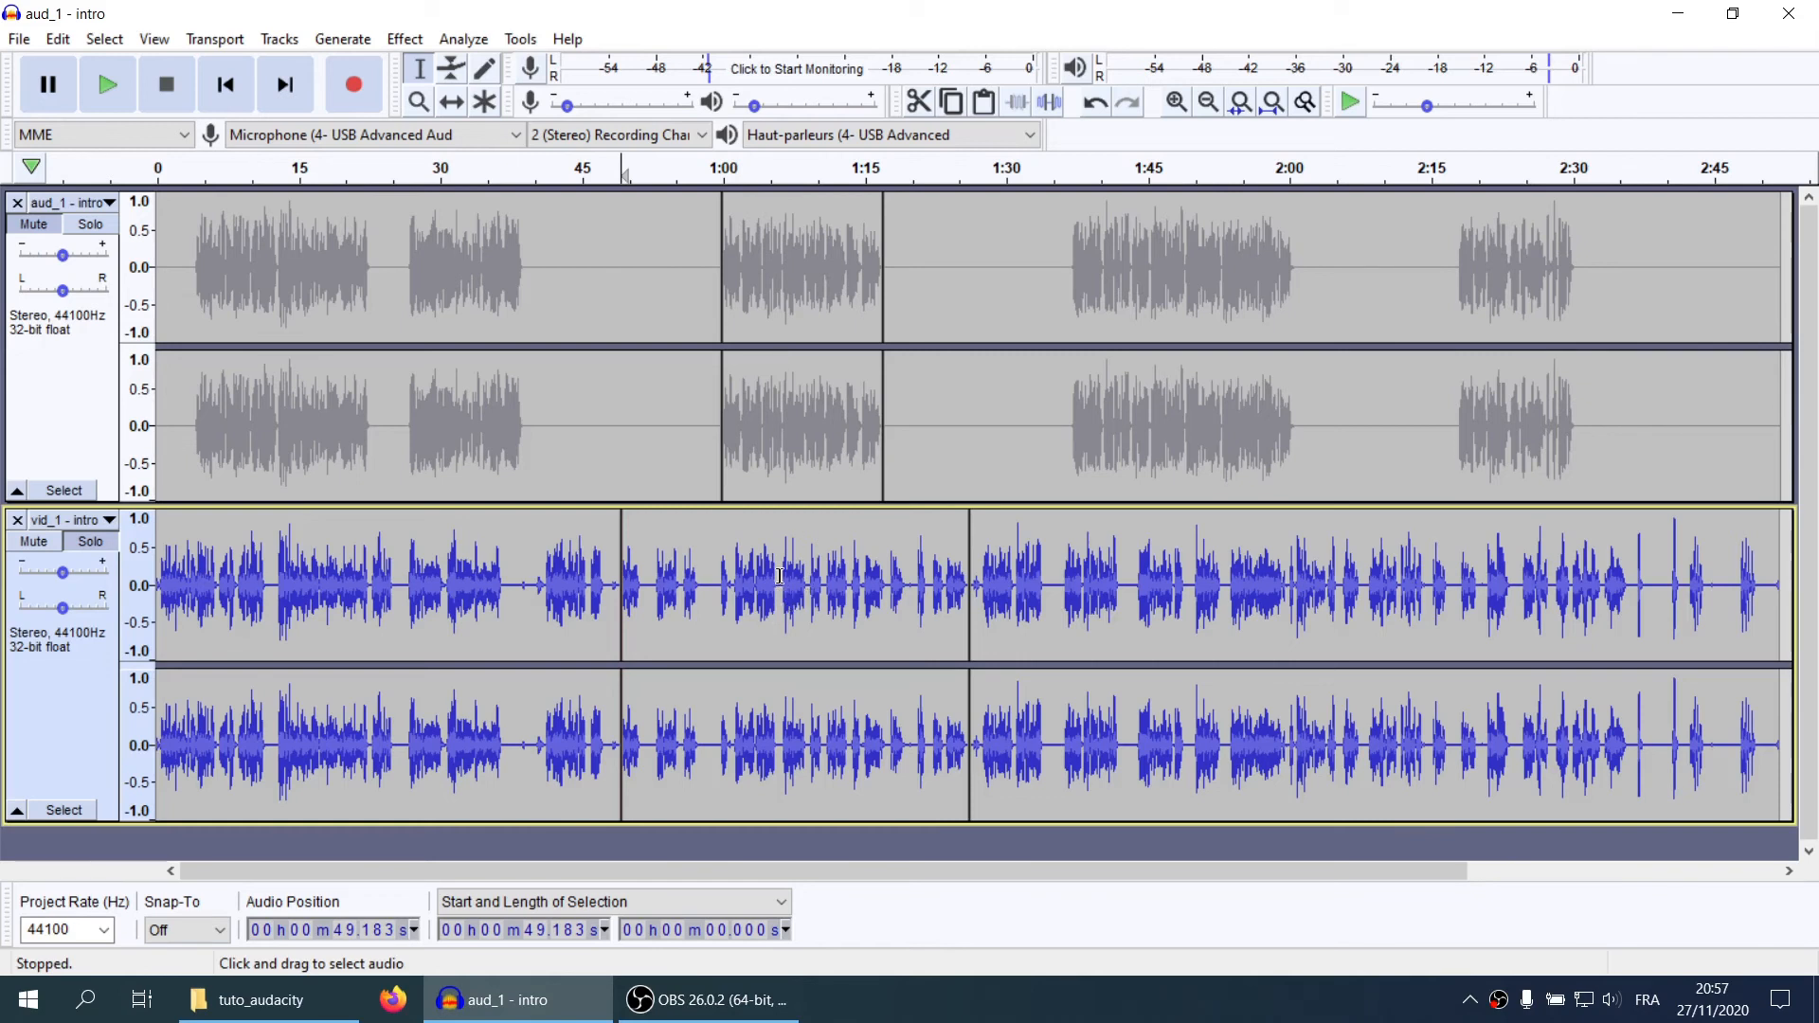
# Compare the 36.856 s clip at 0:49.183 in vid_1 - intro with the 17.017 s clip at 0:59.864 in aud_1 - intro
pyautogui.doubleClick(799, 652)
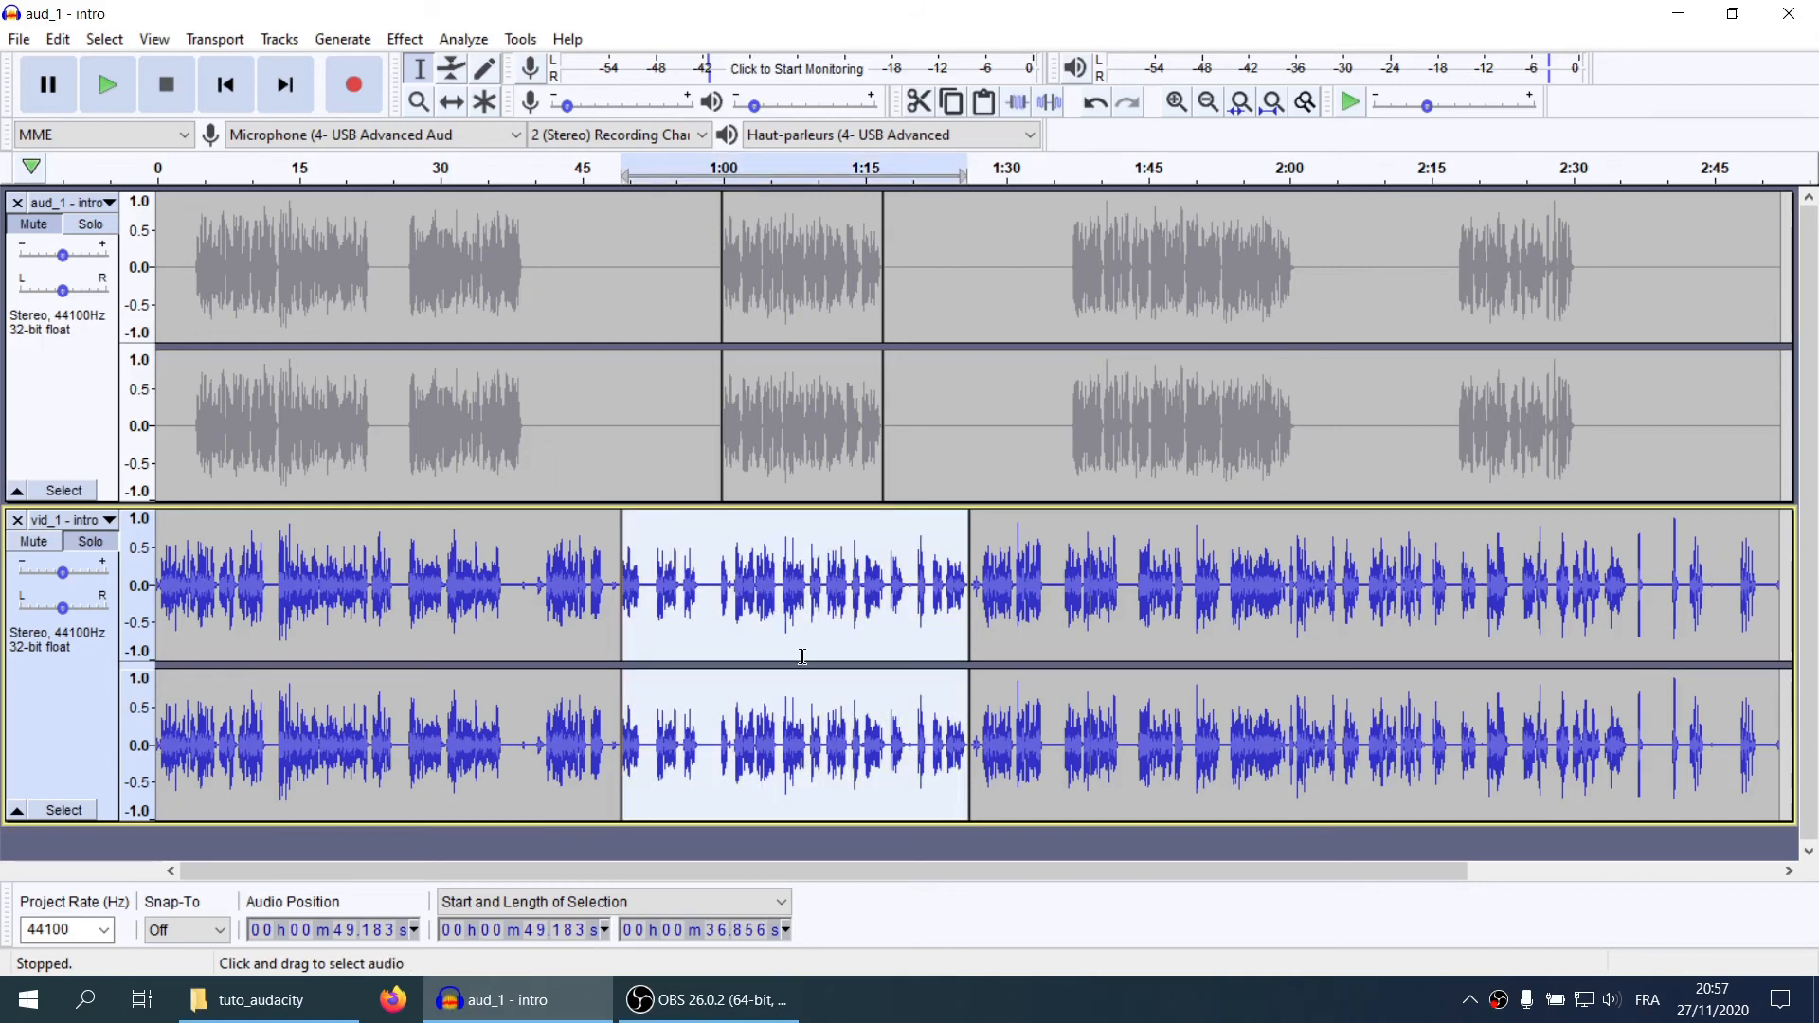
pyautogui.doubleClick(801, 443)
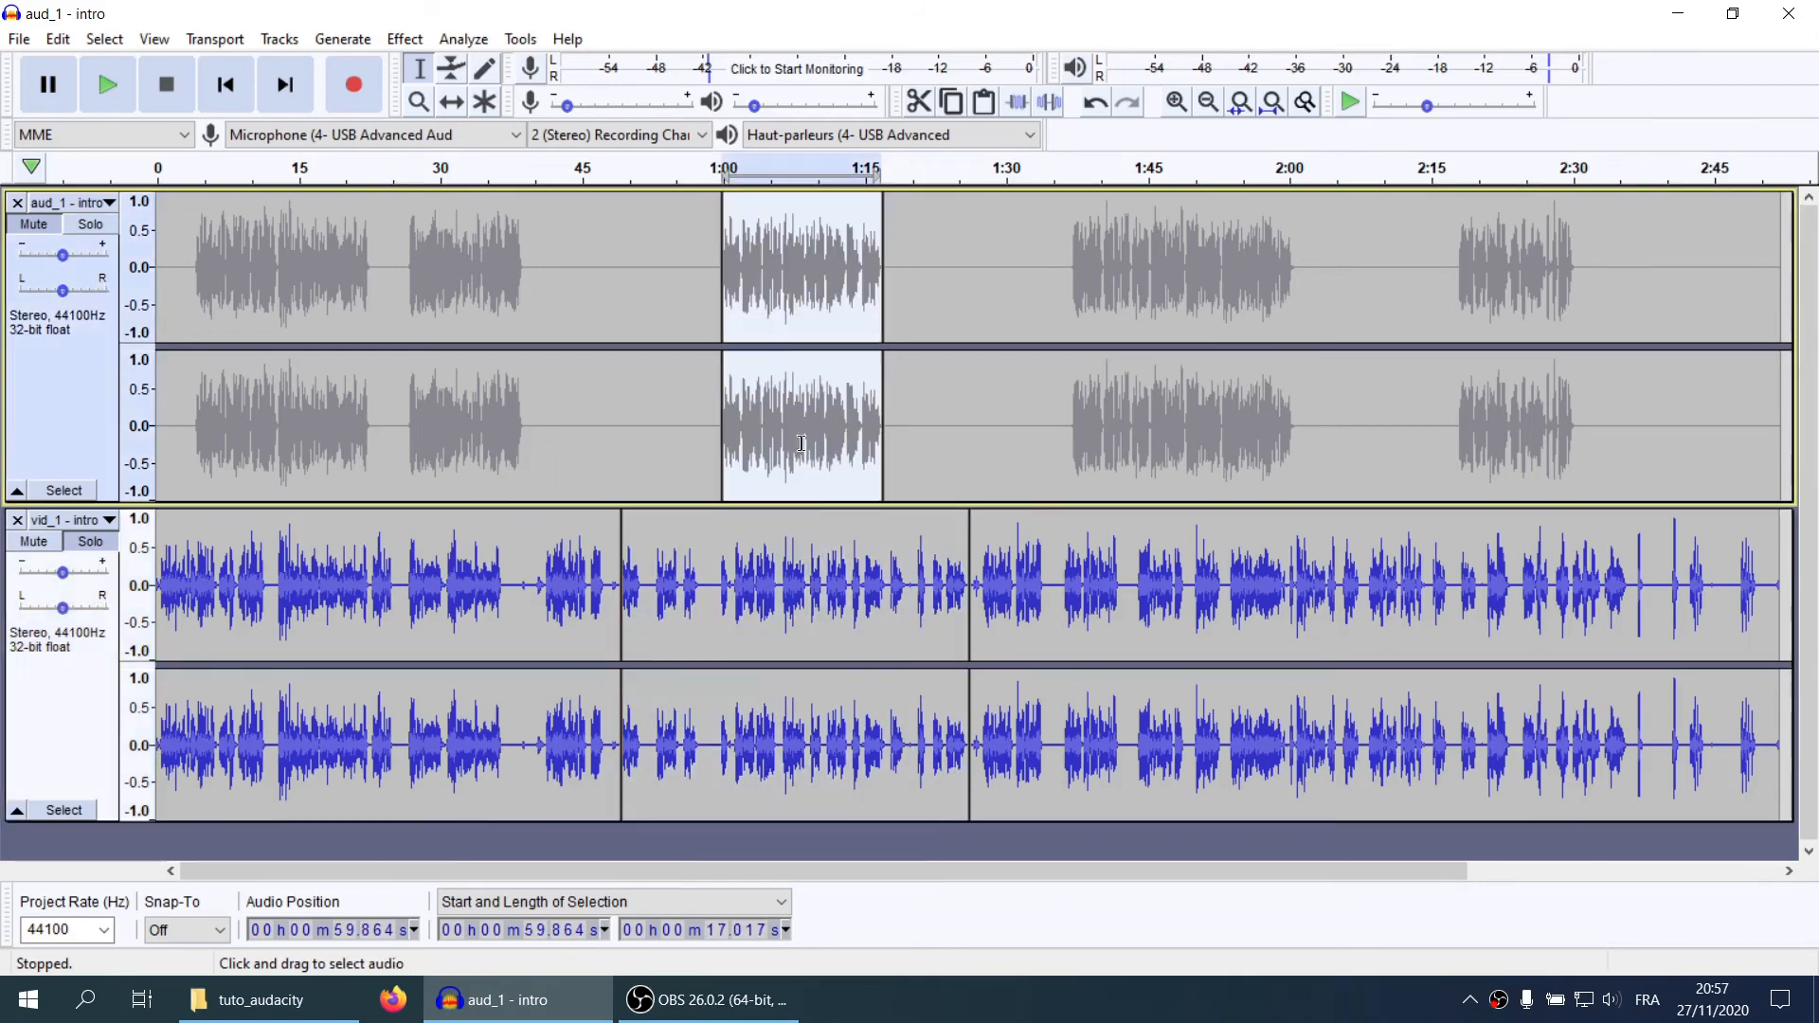
pyautogui.doubleClick(777, 600)
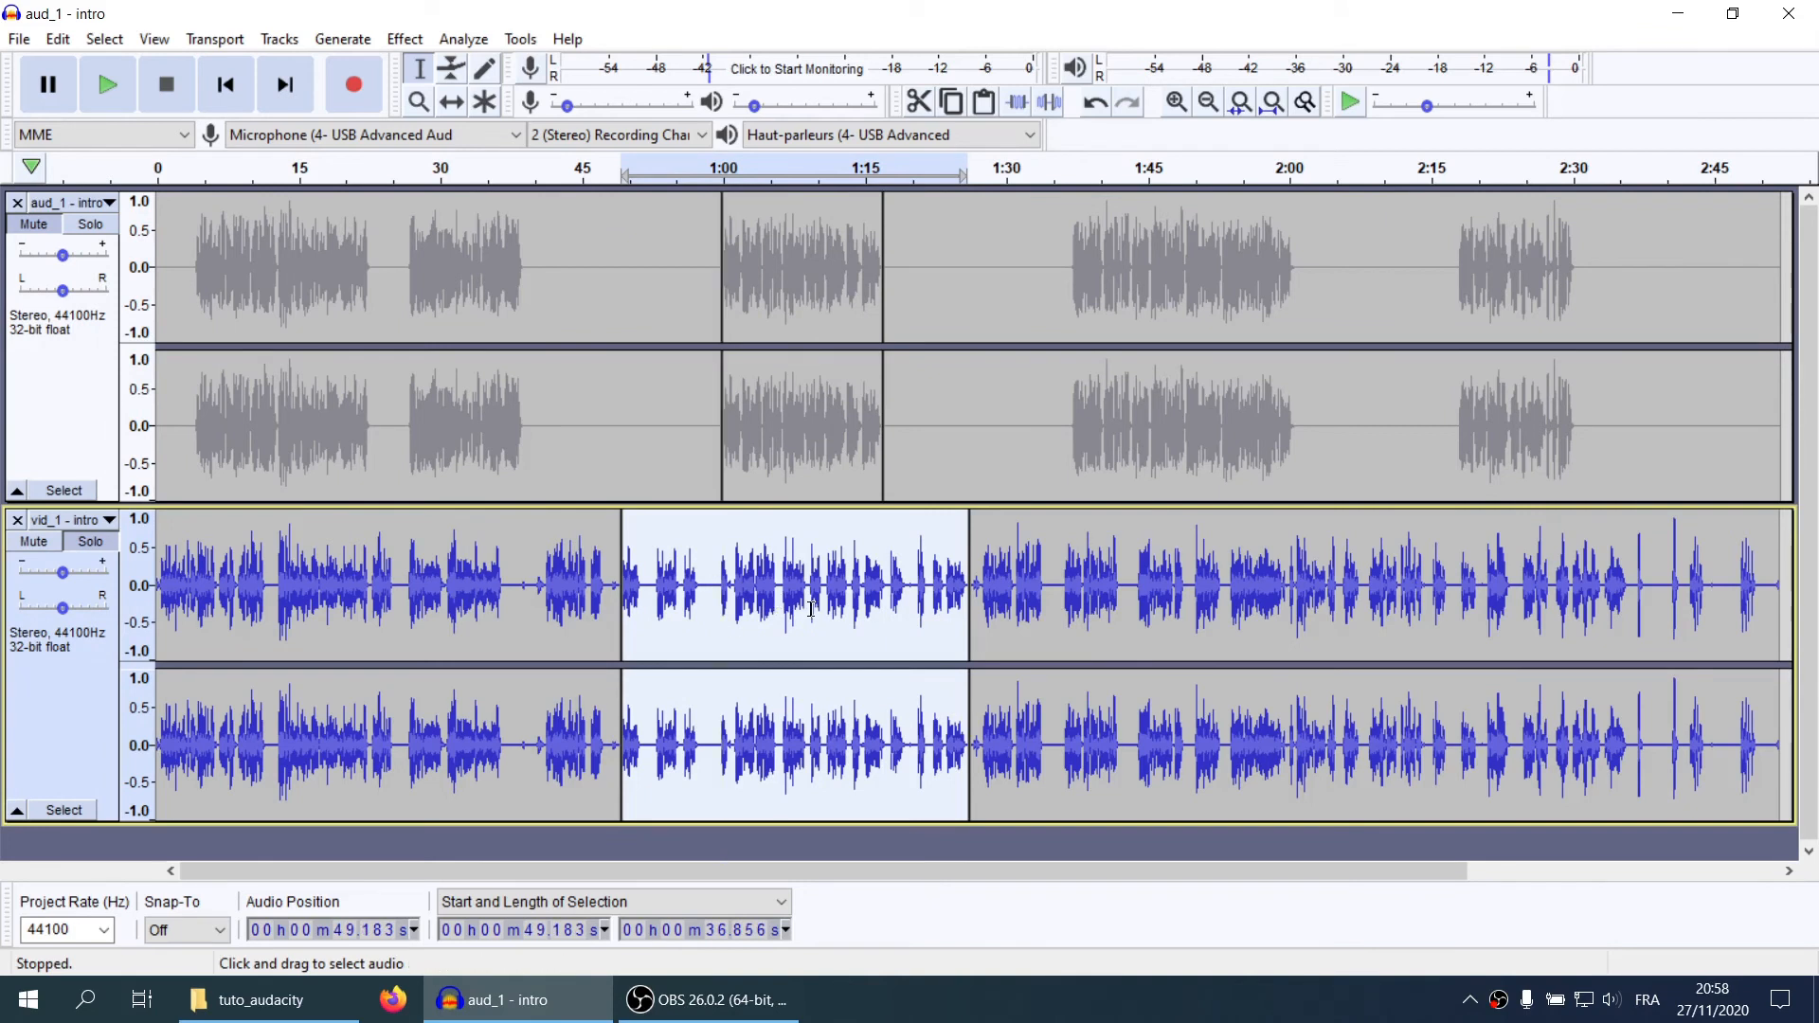
pyautogui.doubleClick(766, 254)
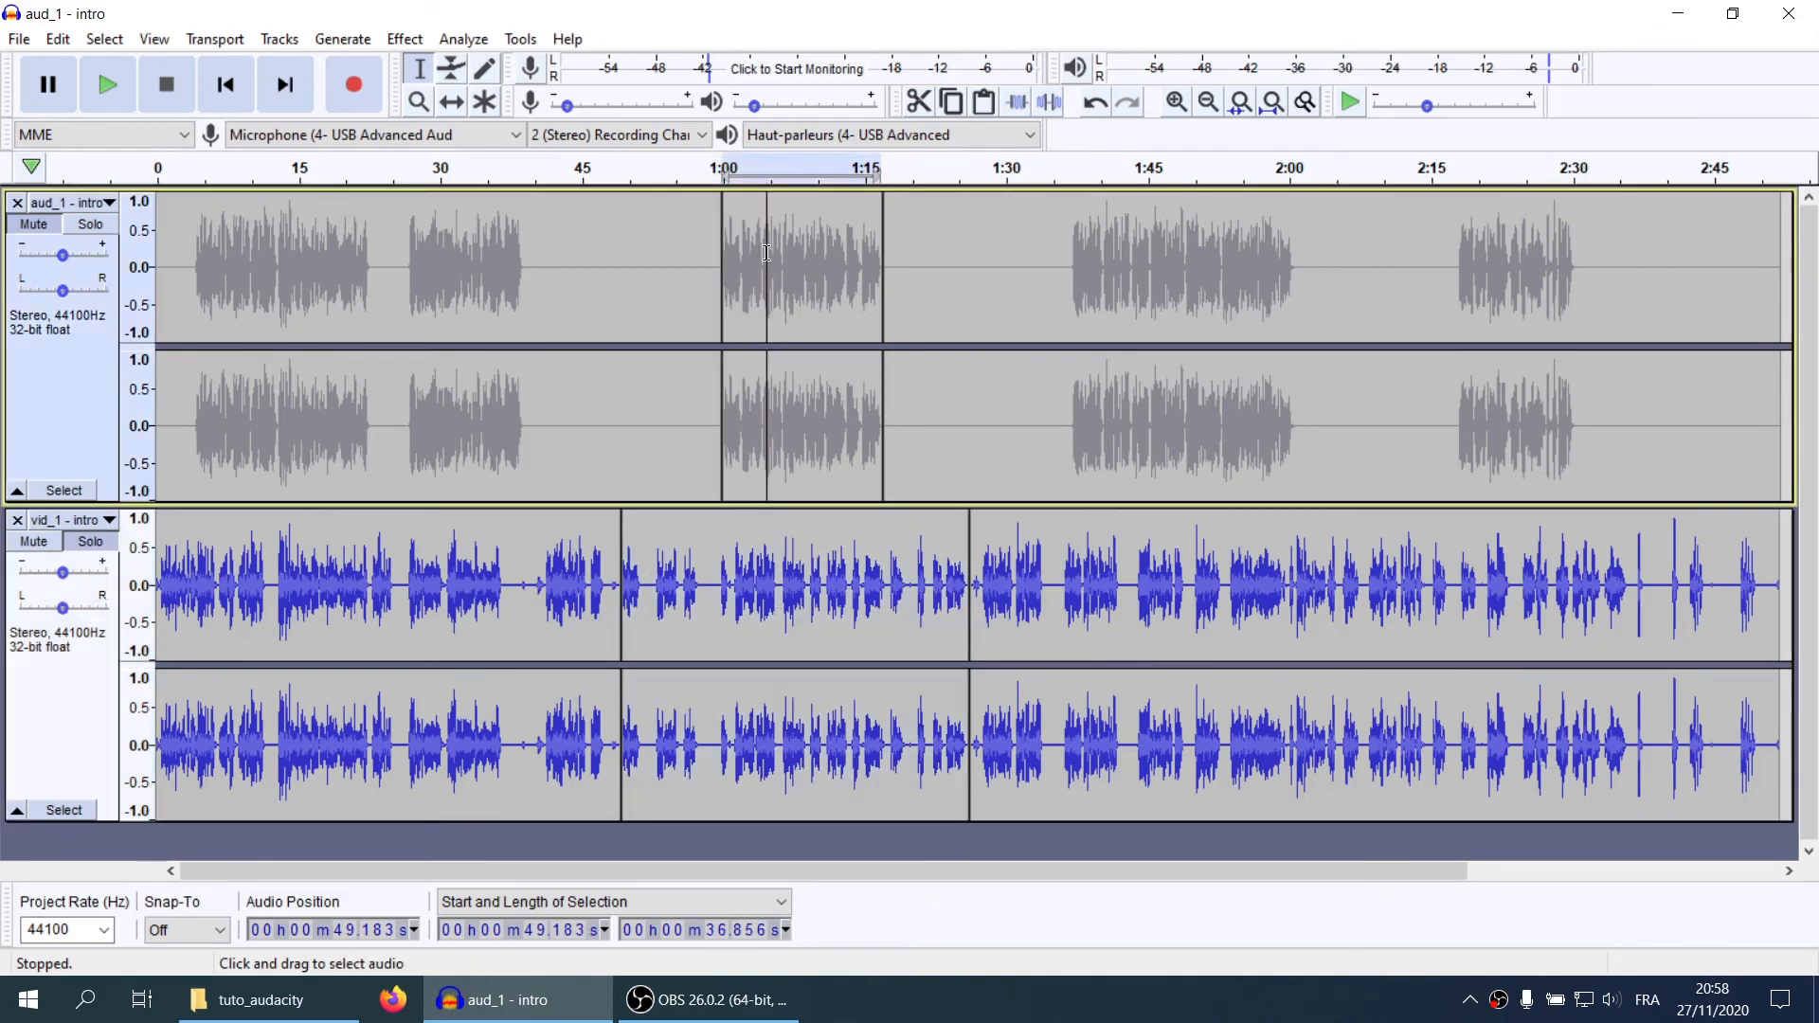
pyautogui.click(90, 225)
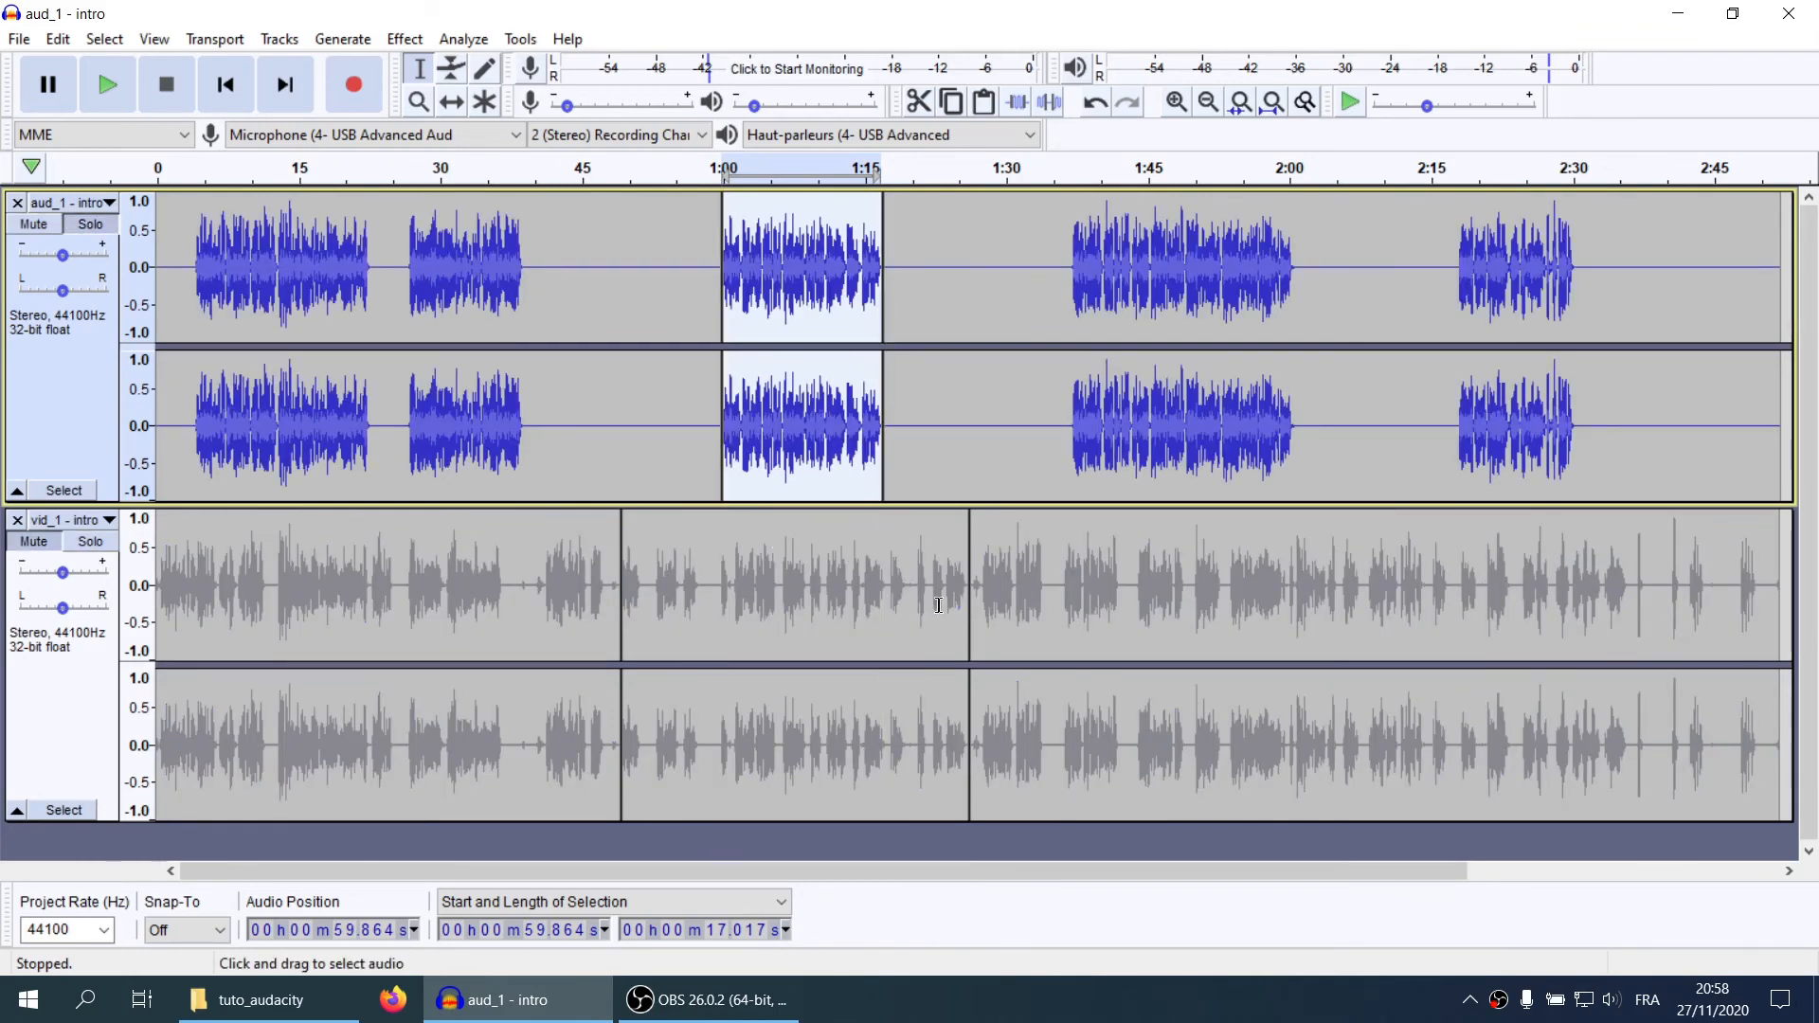
pyautogui.doubleClick(847, 593)
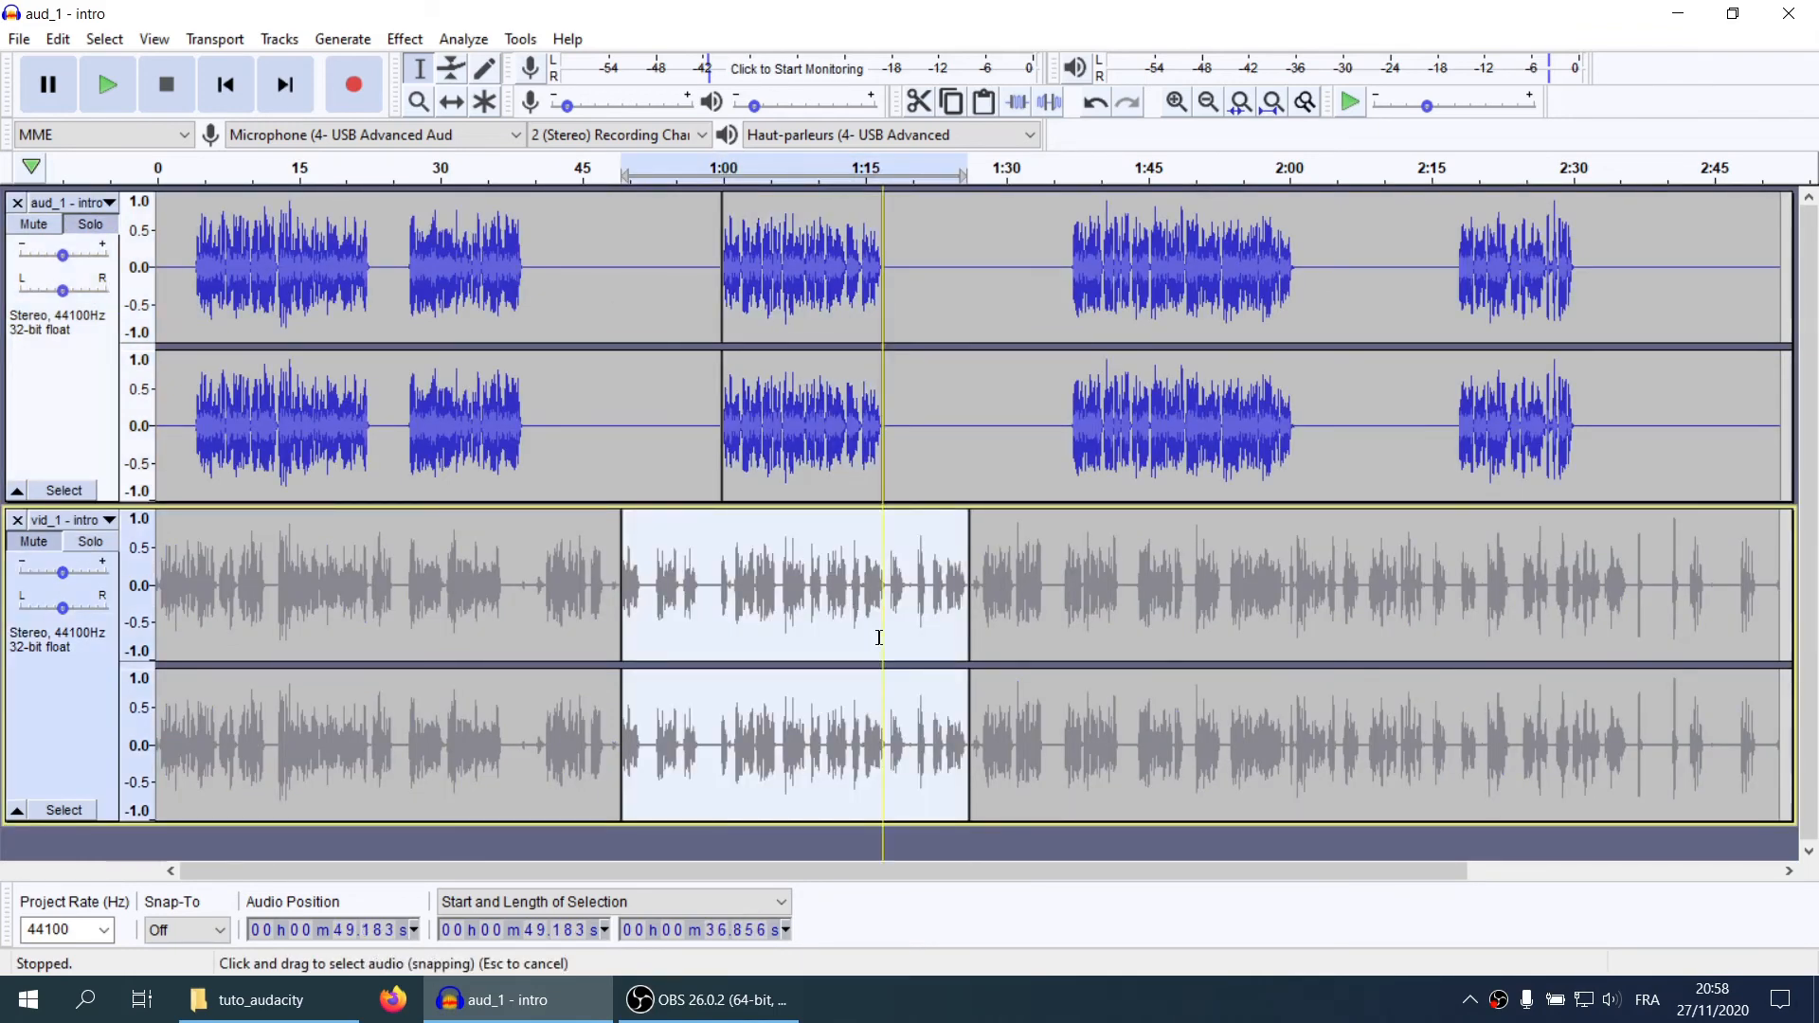
# Solo the vid_1 - intro track and listen to its 36.856 s clip starting at 0:49.183
pyautogui.click(90, 541)
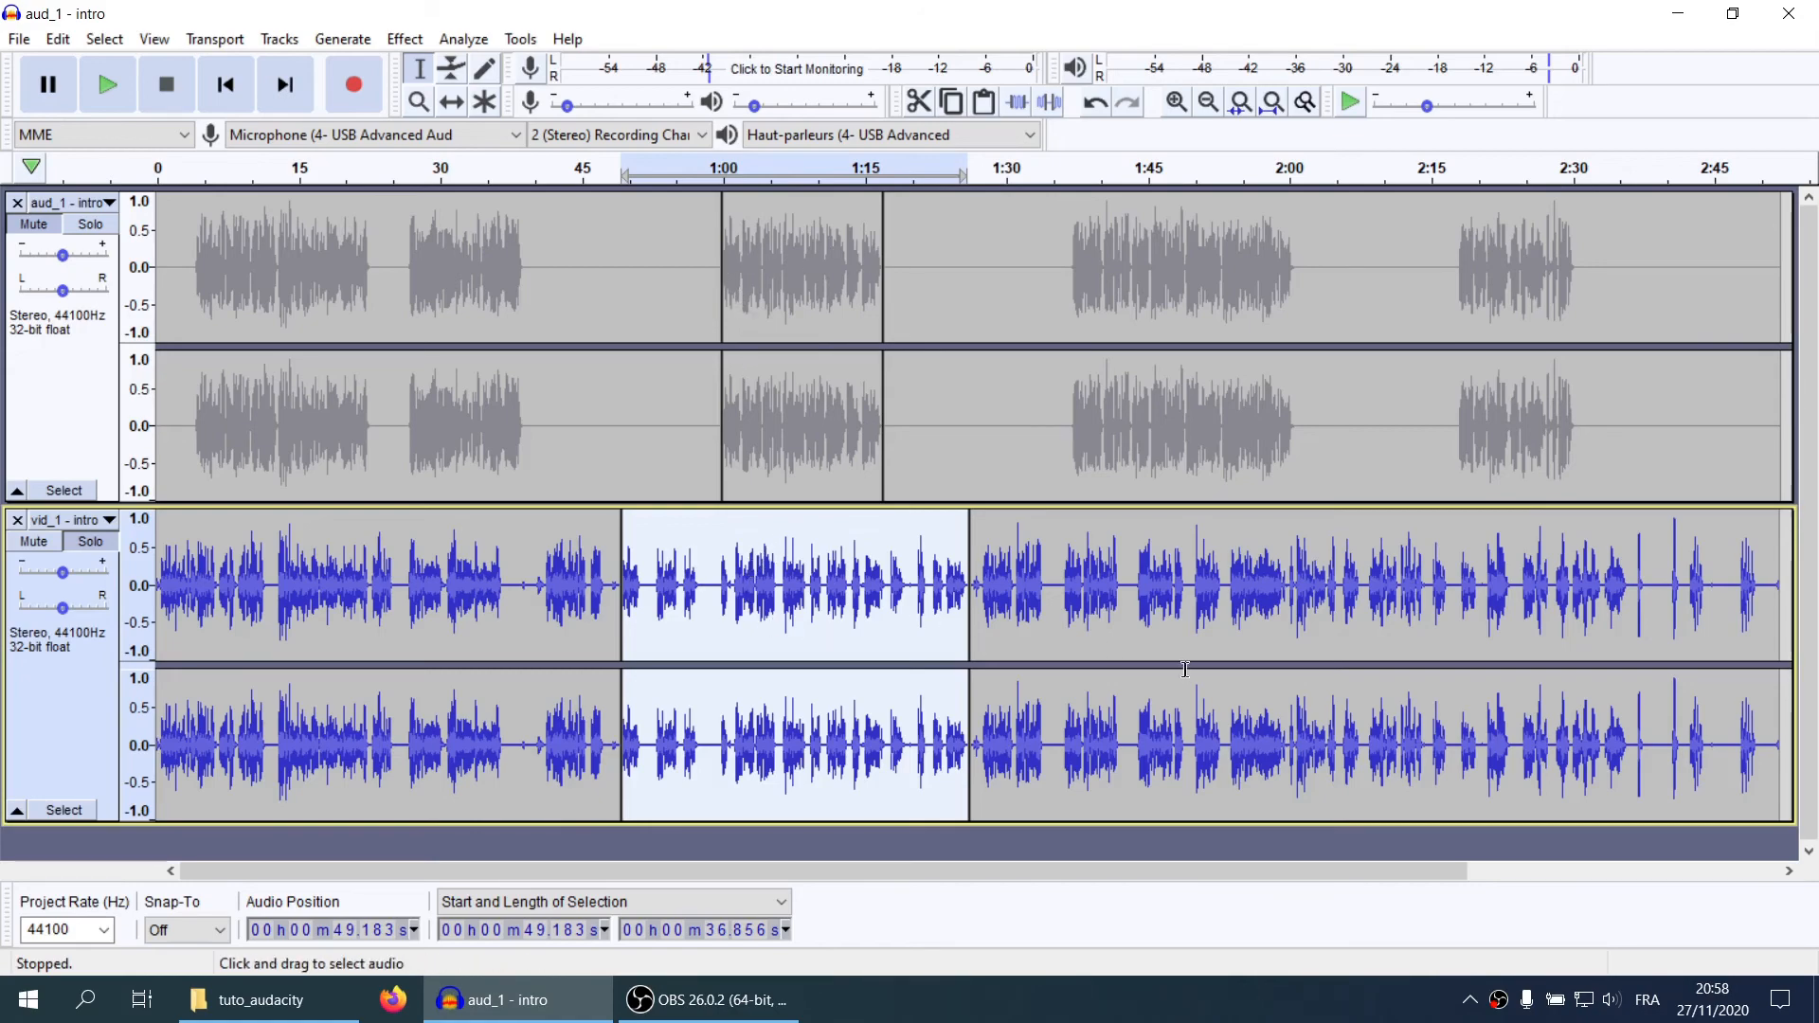
pyautogui.press('space')
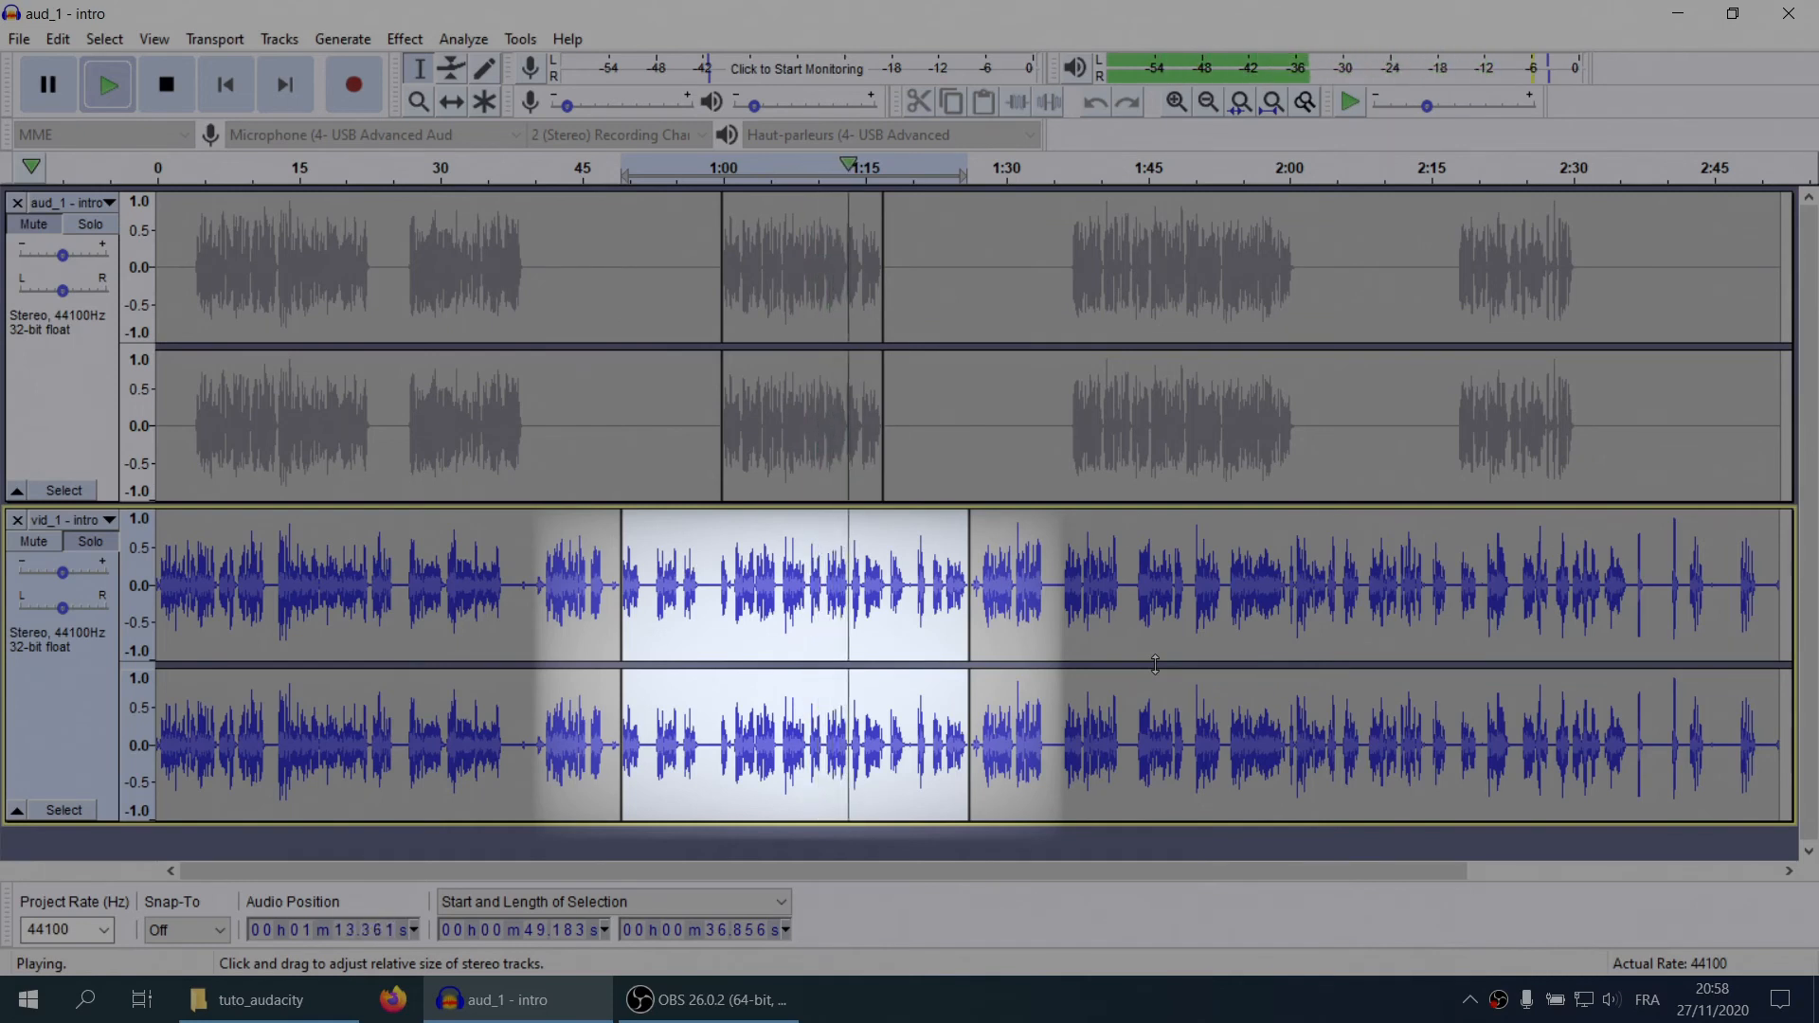
pyautogui.press('space')
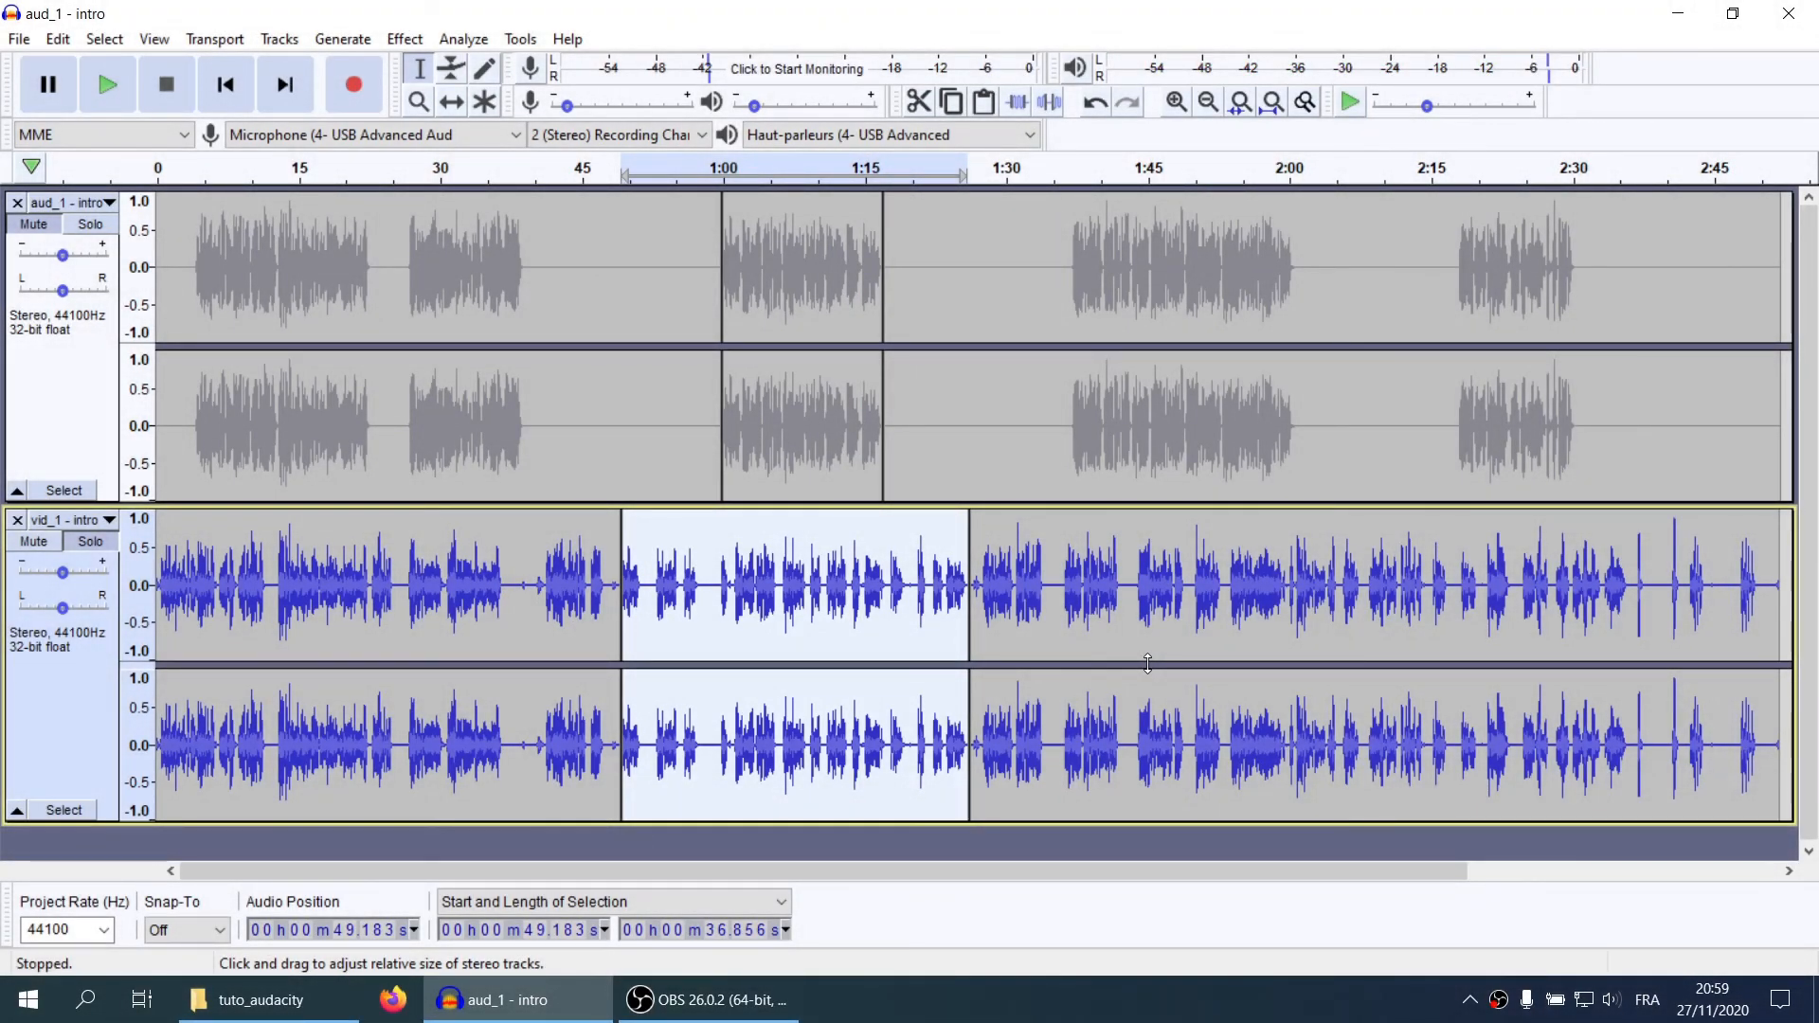
# Solo the aud_1 - intro track and listen to its 17.017 s clip starting at 0:59.864
pyautogui.doubleClick(786, 273)
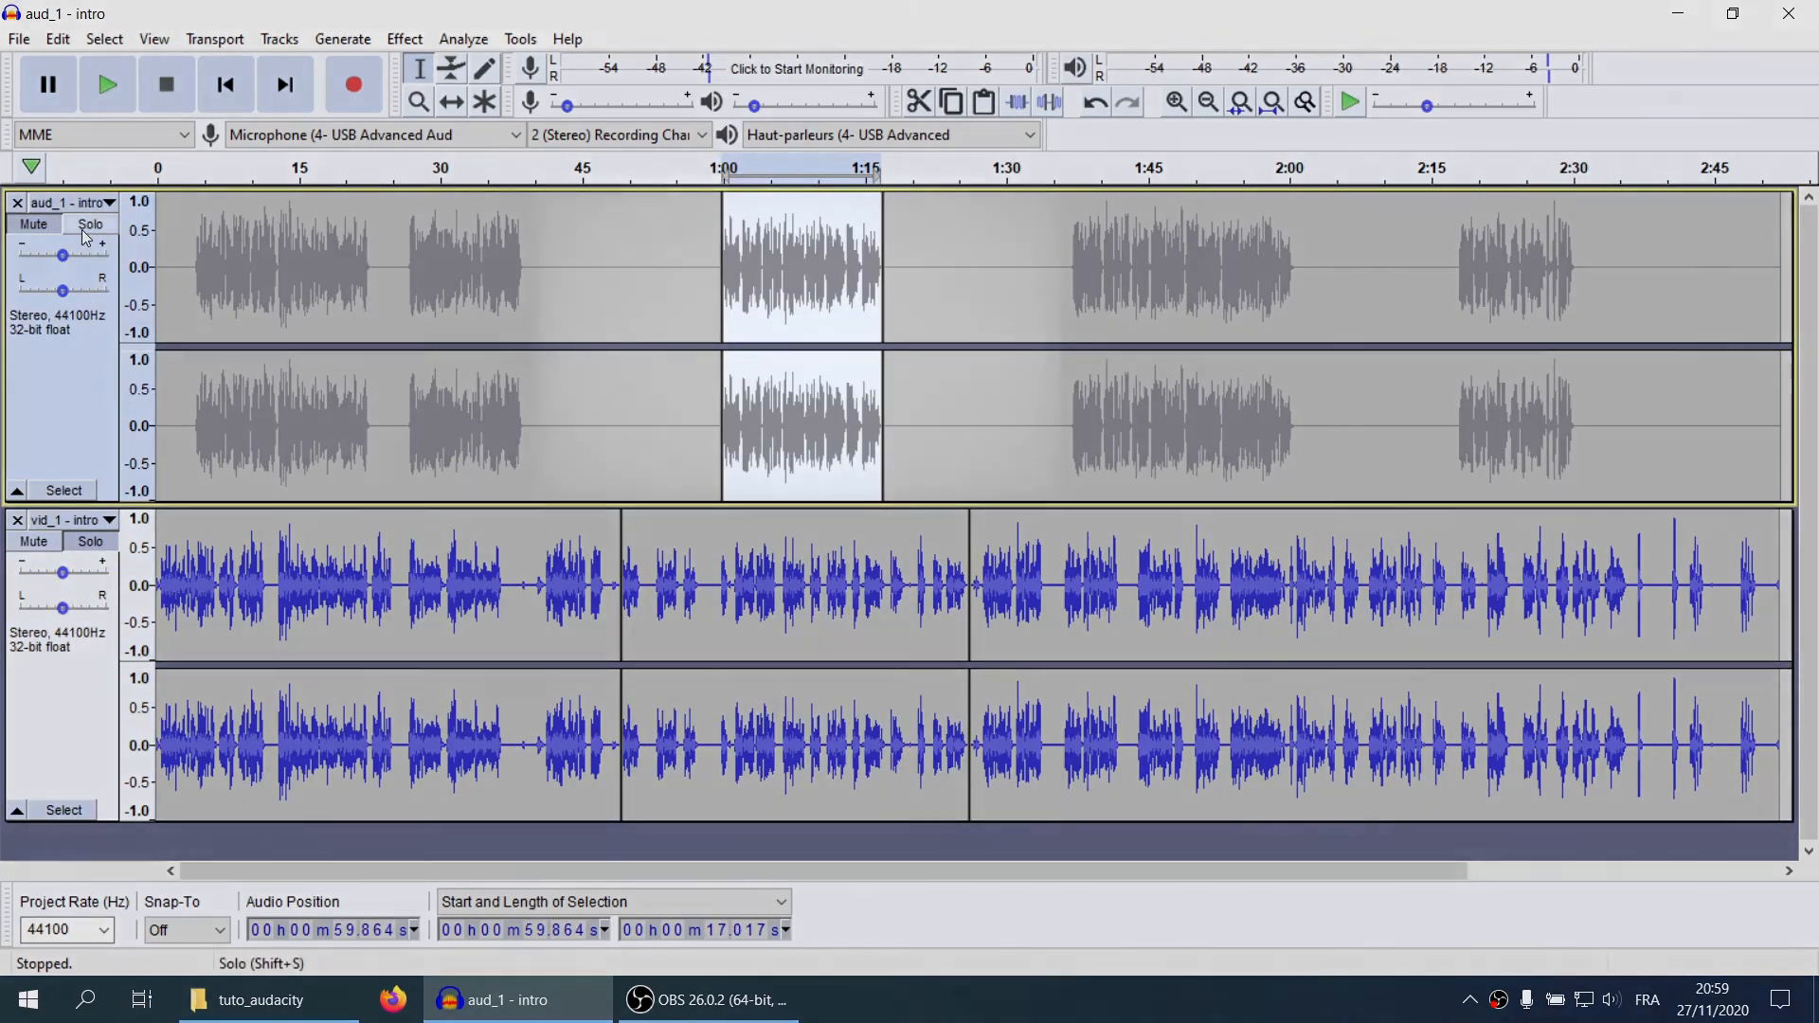
pyautogui.press('space')
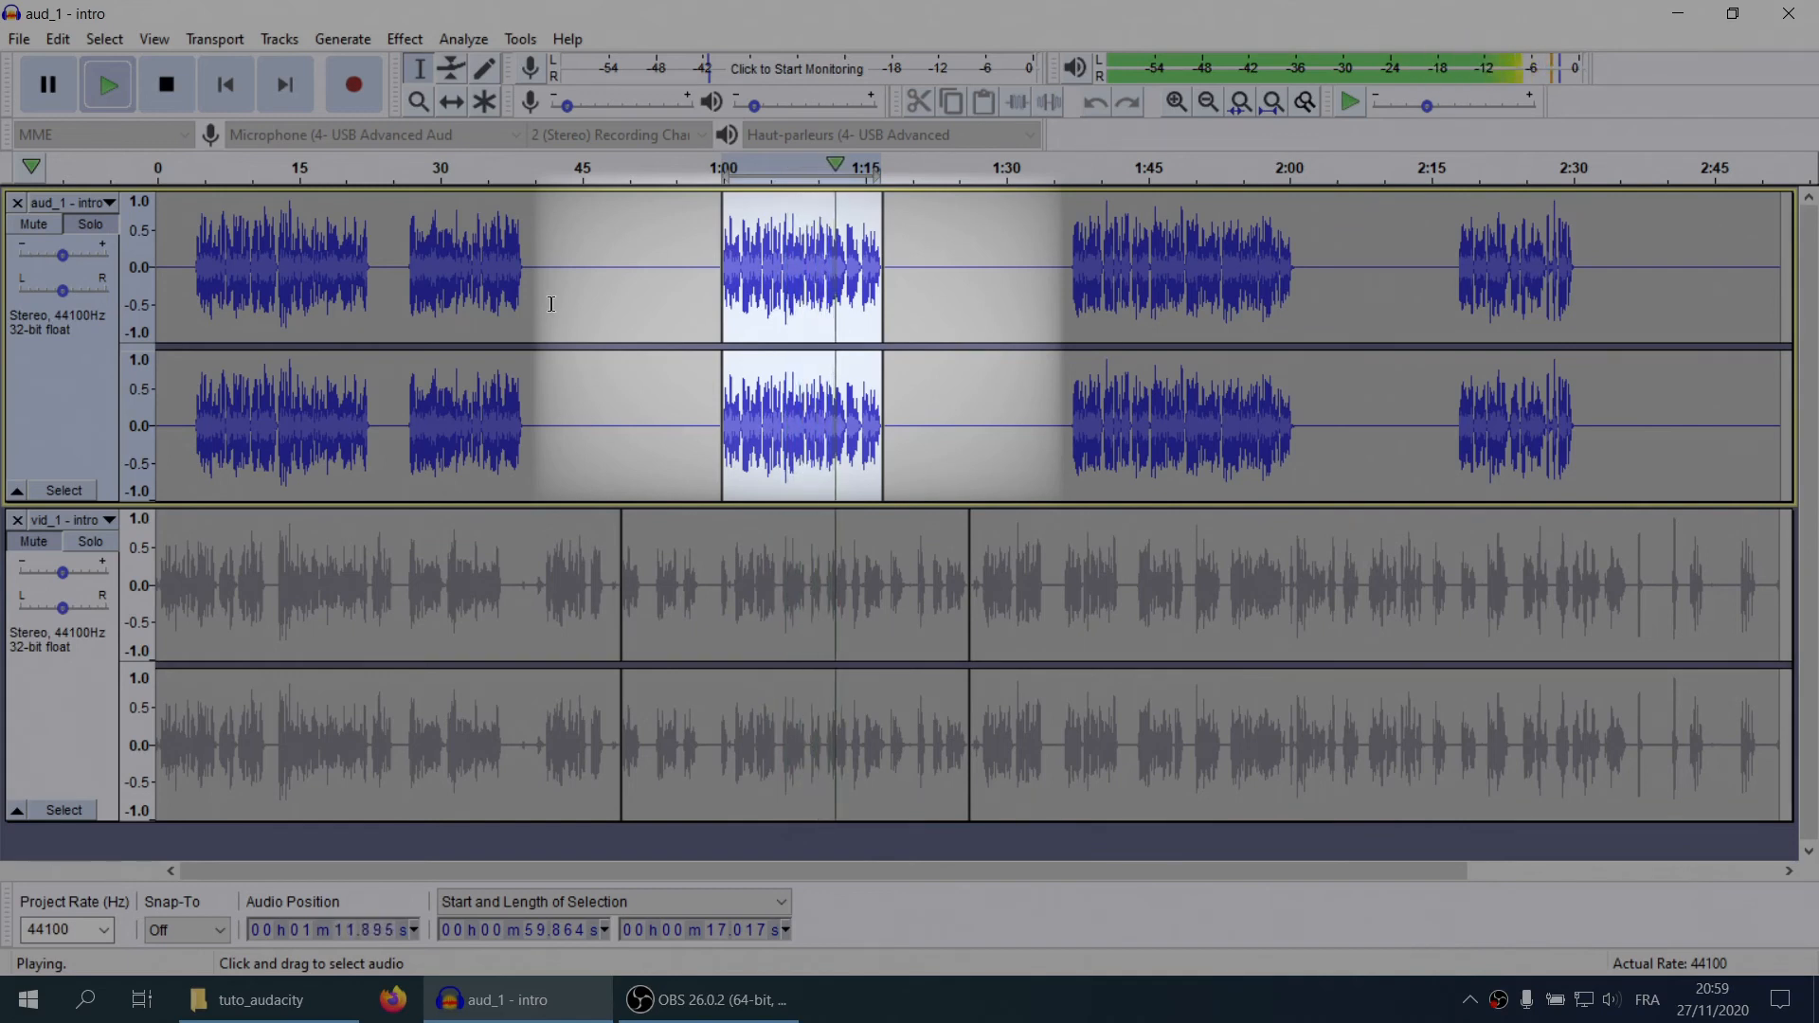
pyautogui.press('space')
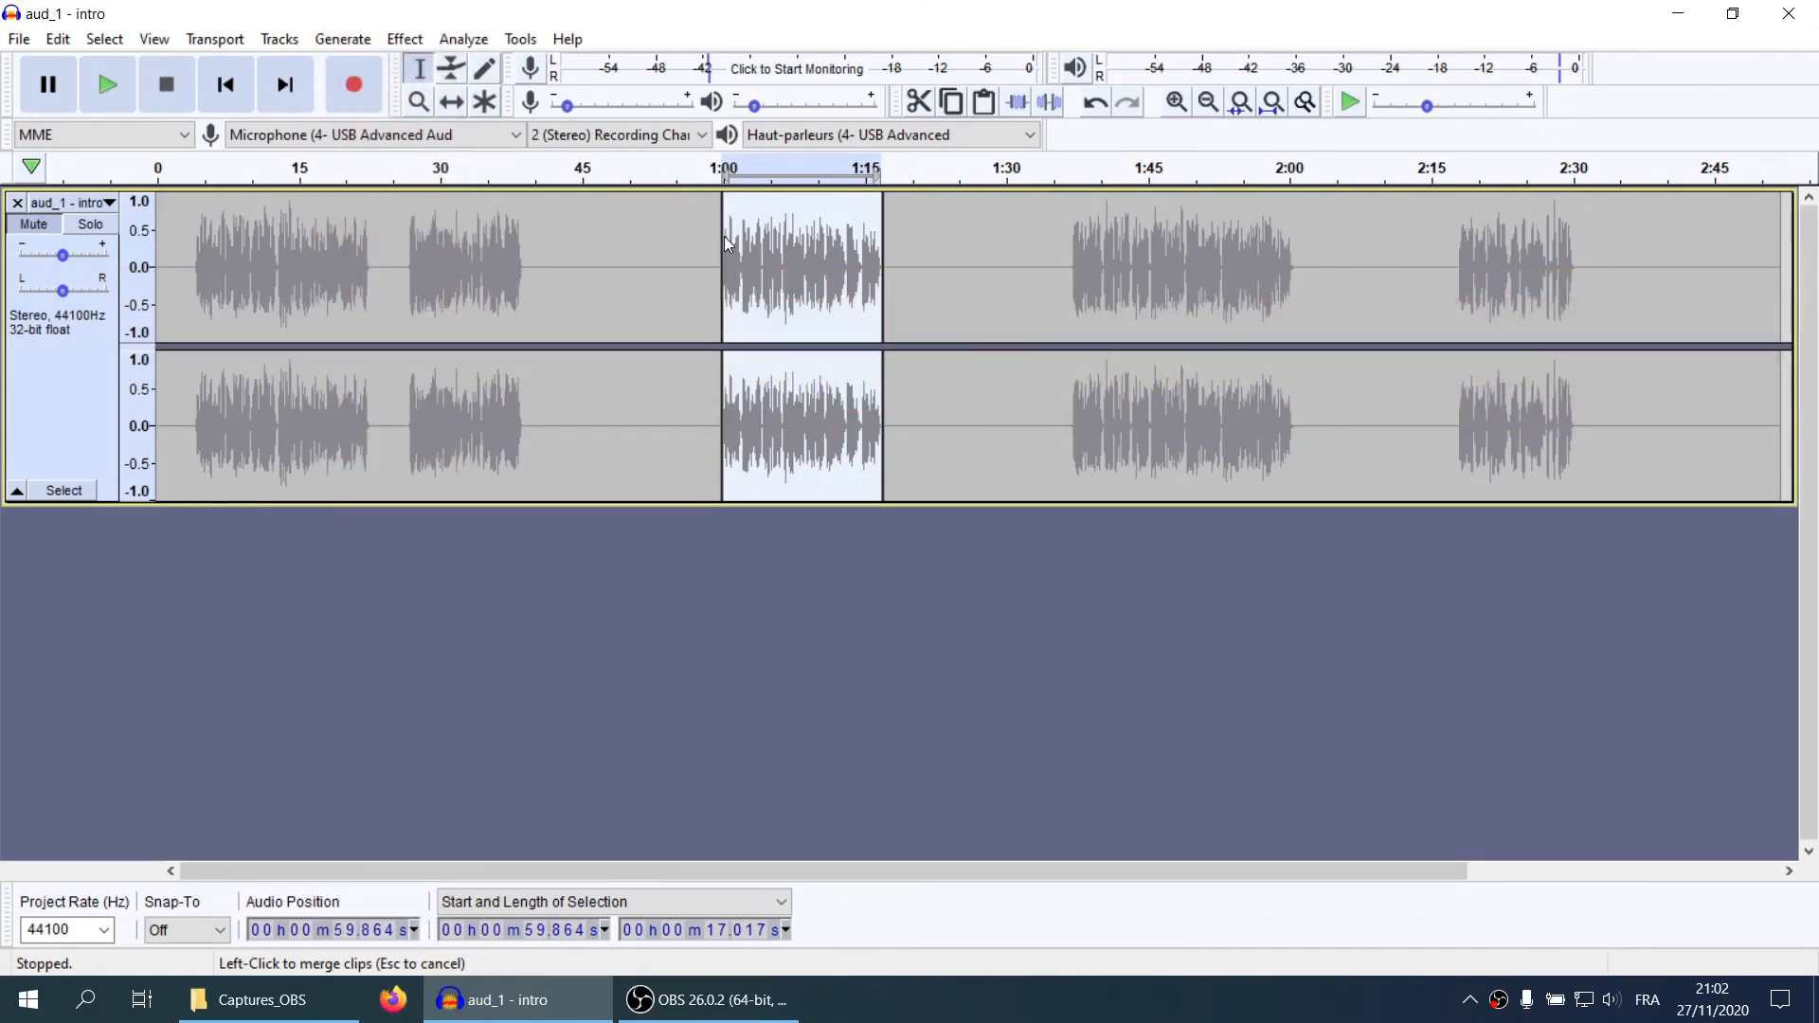
# Unmute the aud_1 - intro track and place the cursor at 1:19.547, in the pause after its third passage
pyautogui.click(33, 224)
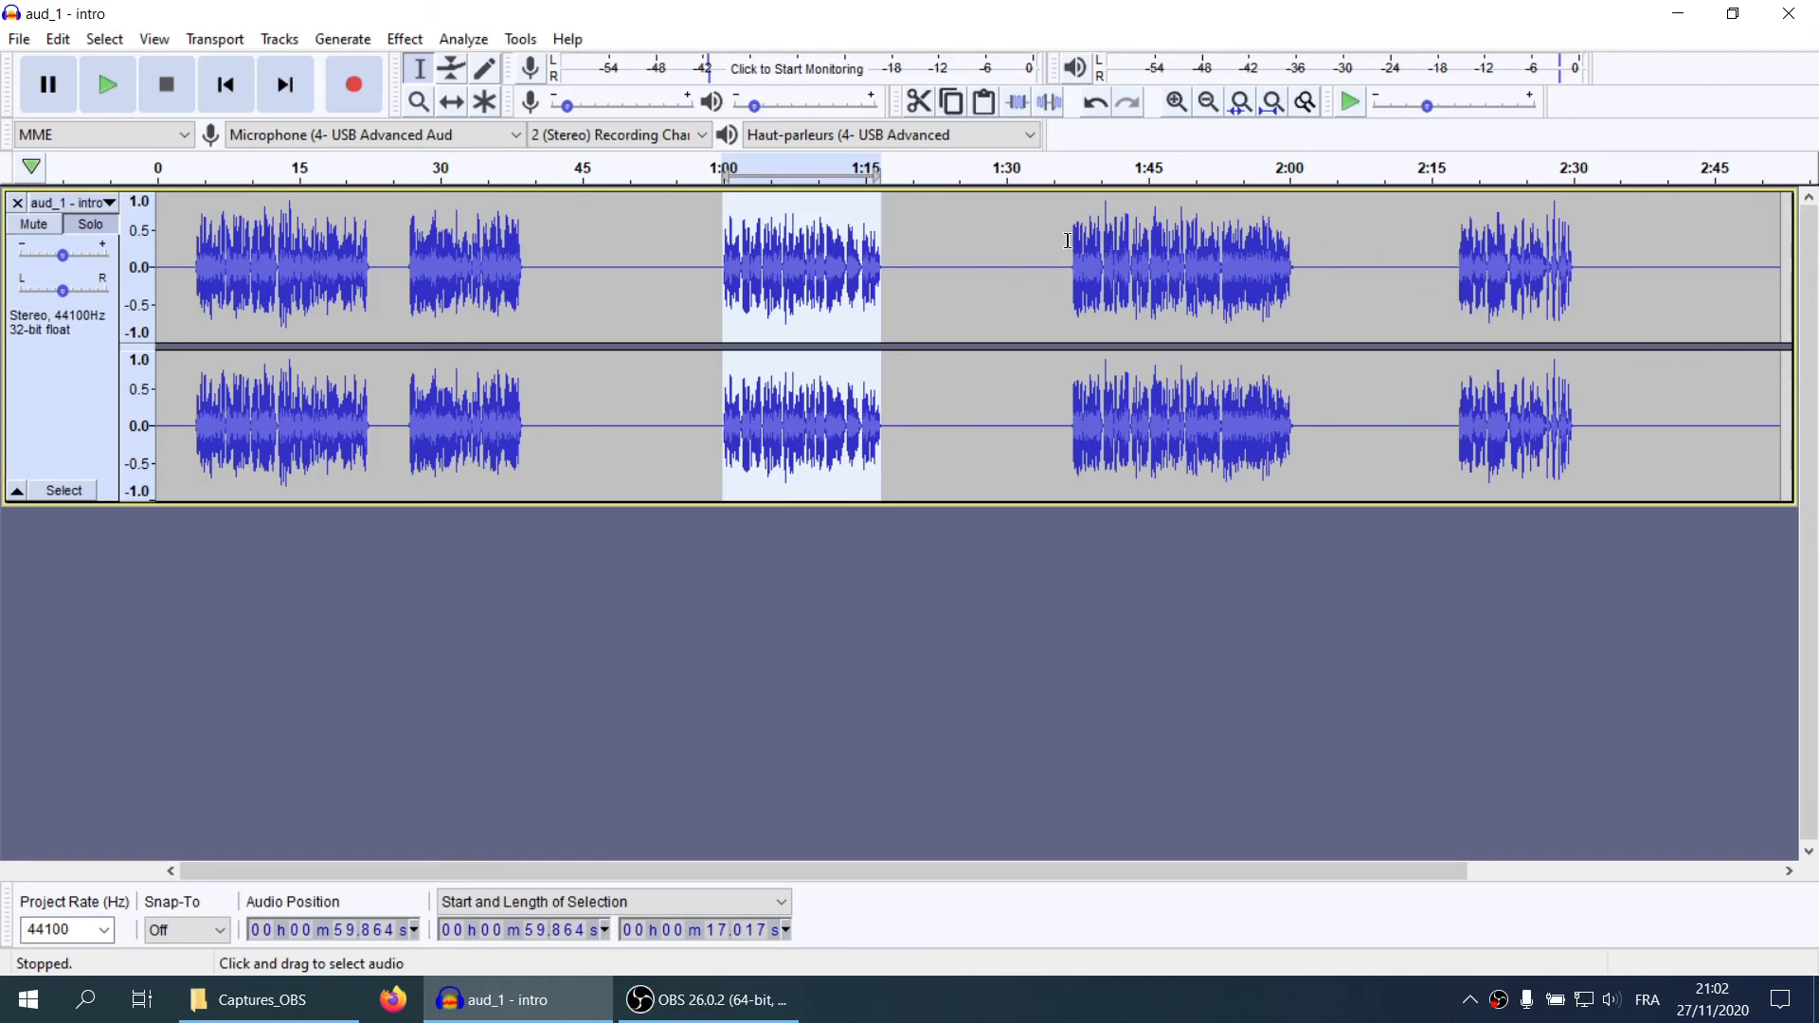
pyautogui.moveTo(1068, 241); pyautogui.dragTo(1304, 250)
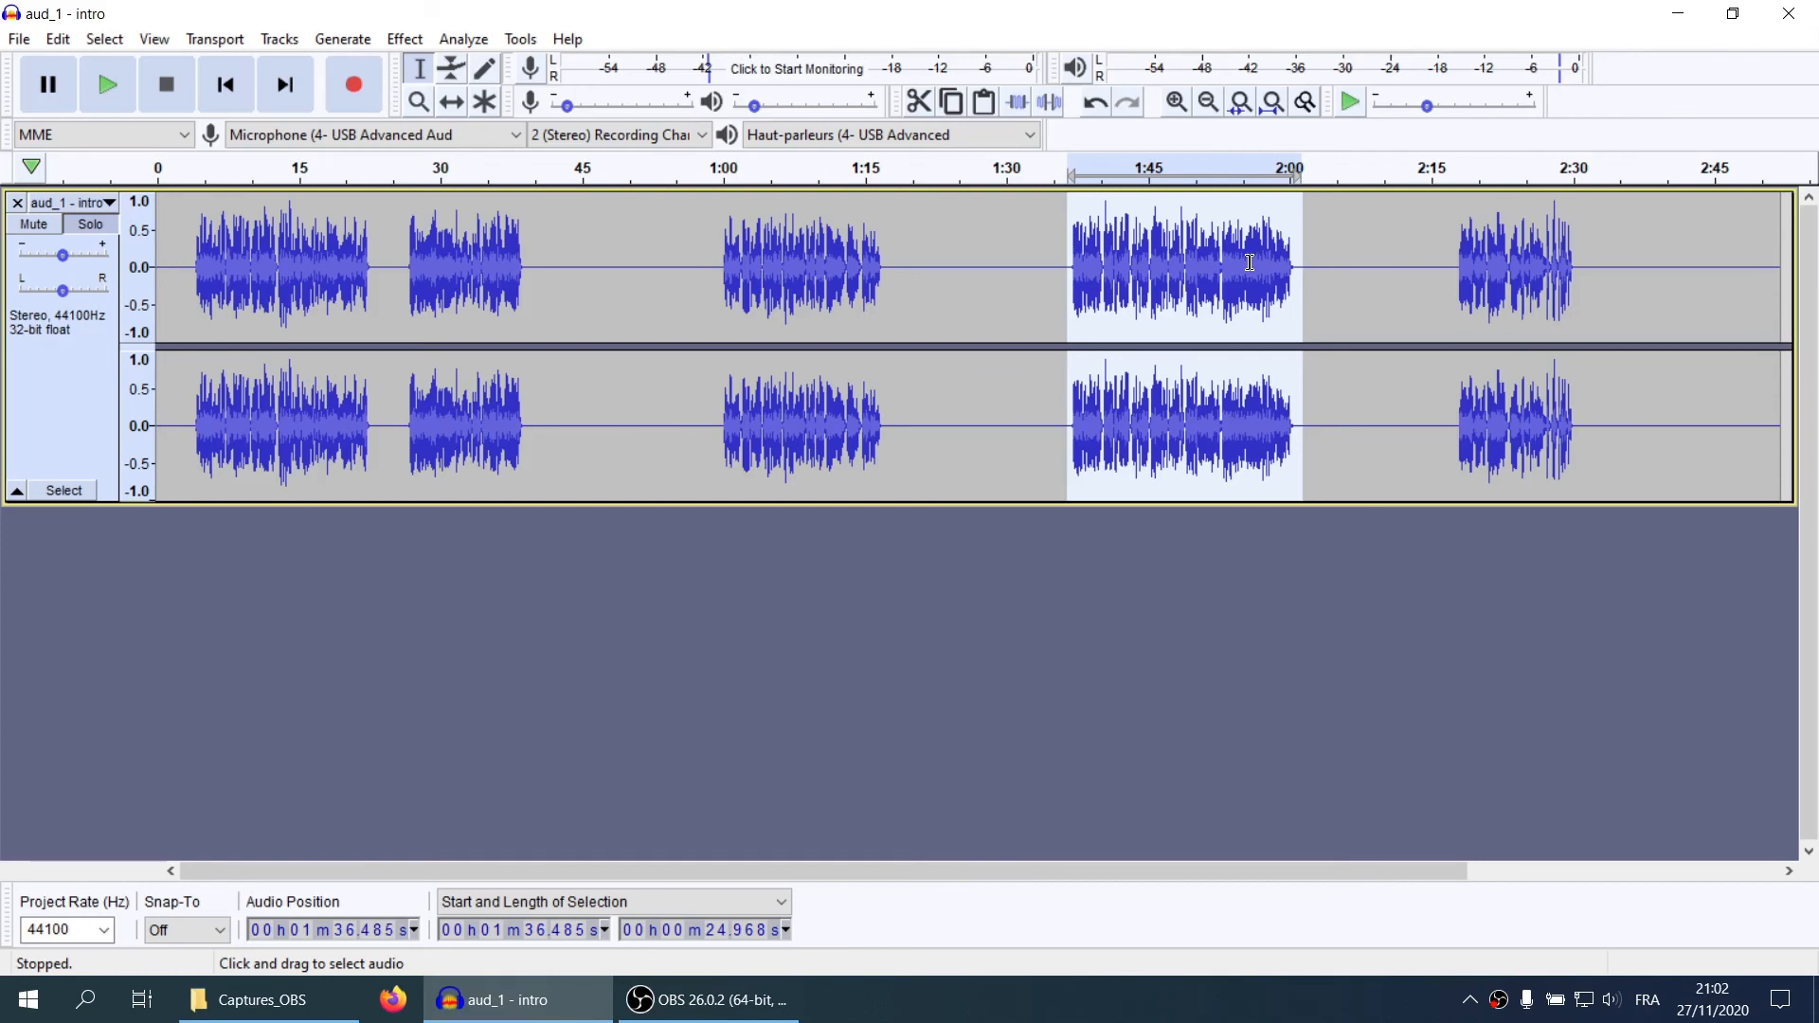
pyautogui.click(908, 274)
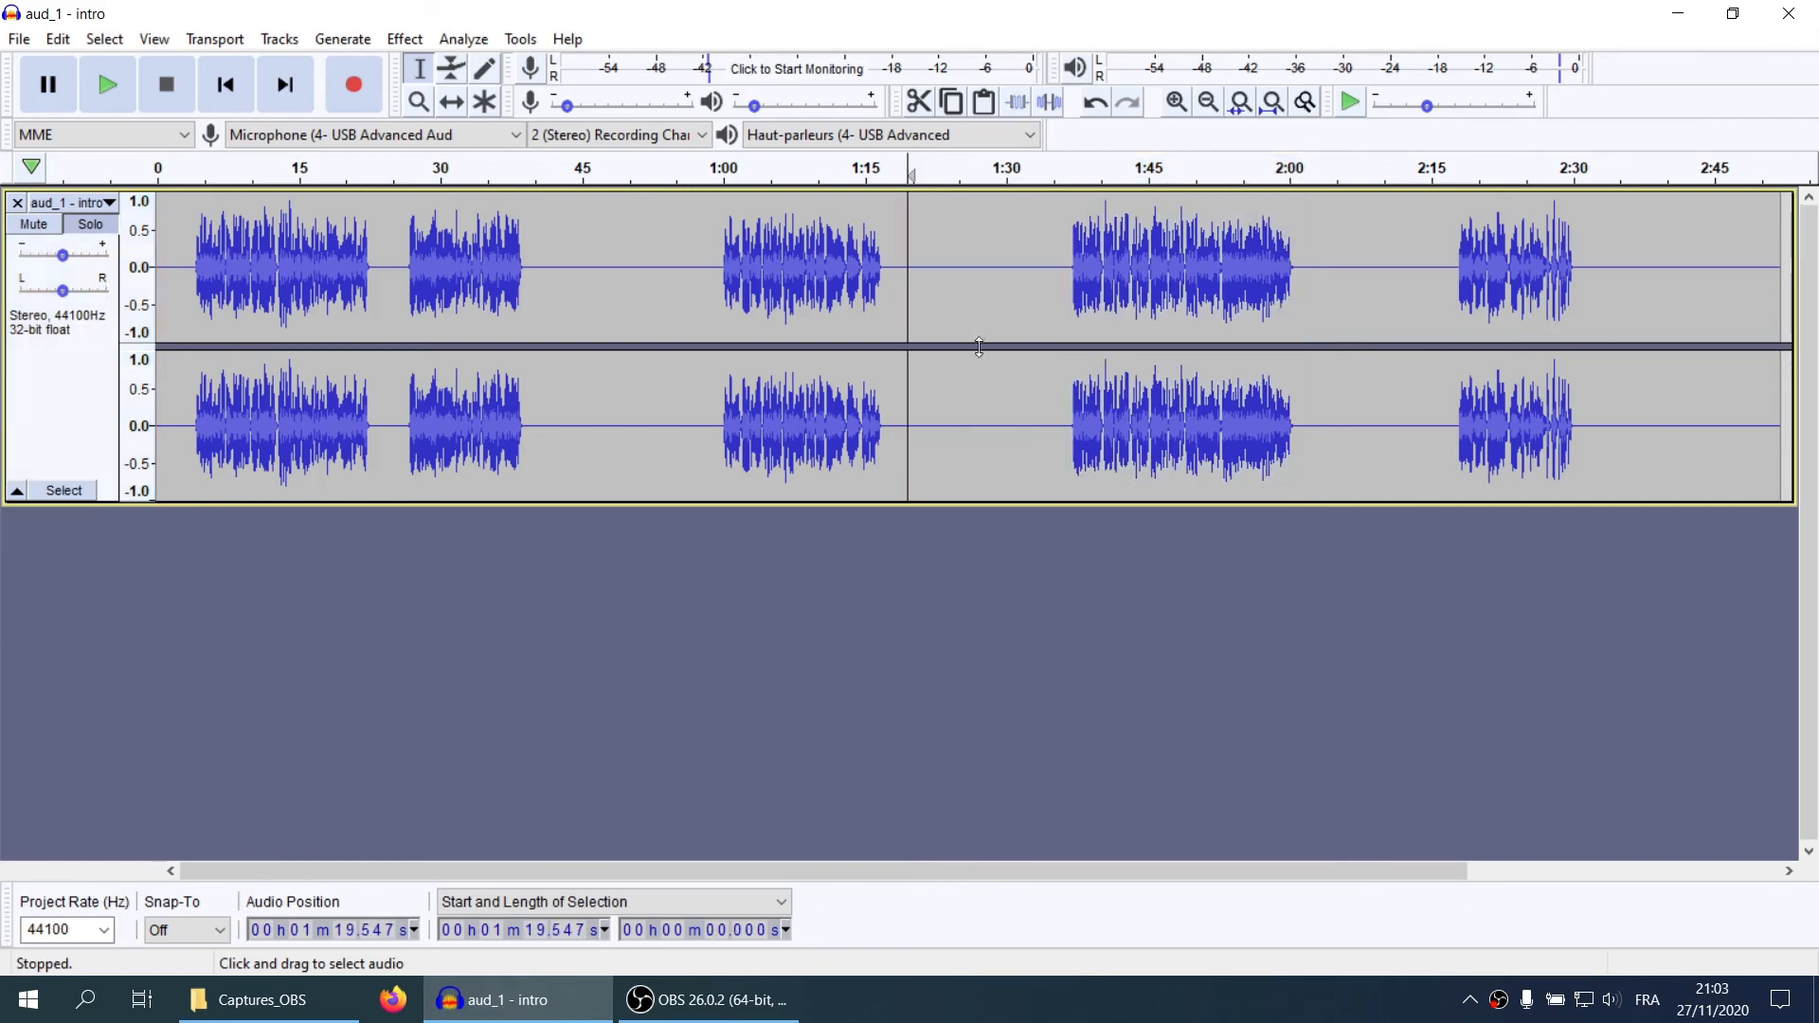
# Add a new stereo track and record speech into it from 1:19.045
pyautogui.click(269, 43)
pyautogui.moveTo(337, 74)
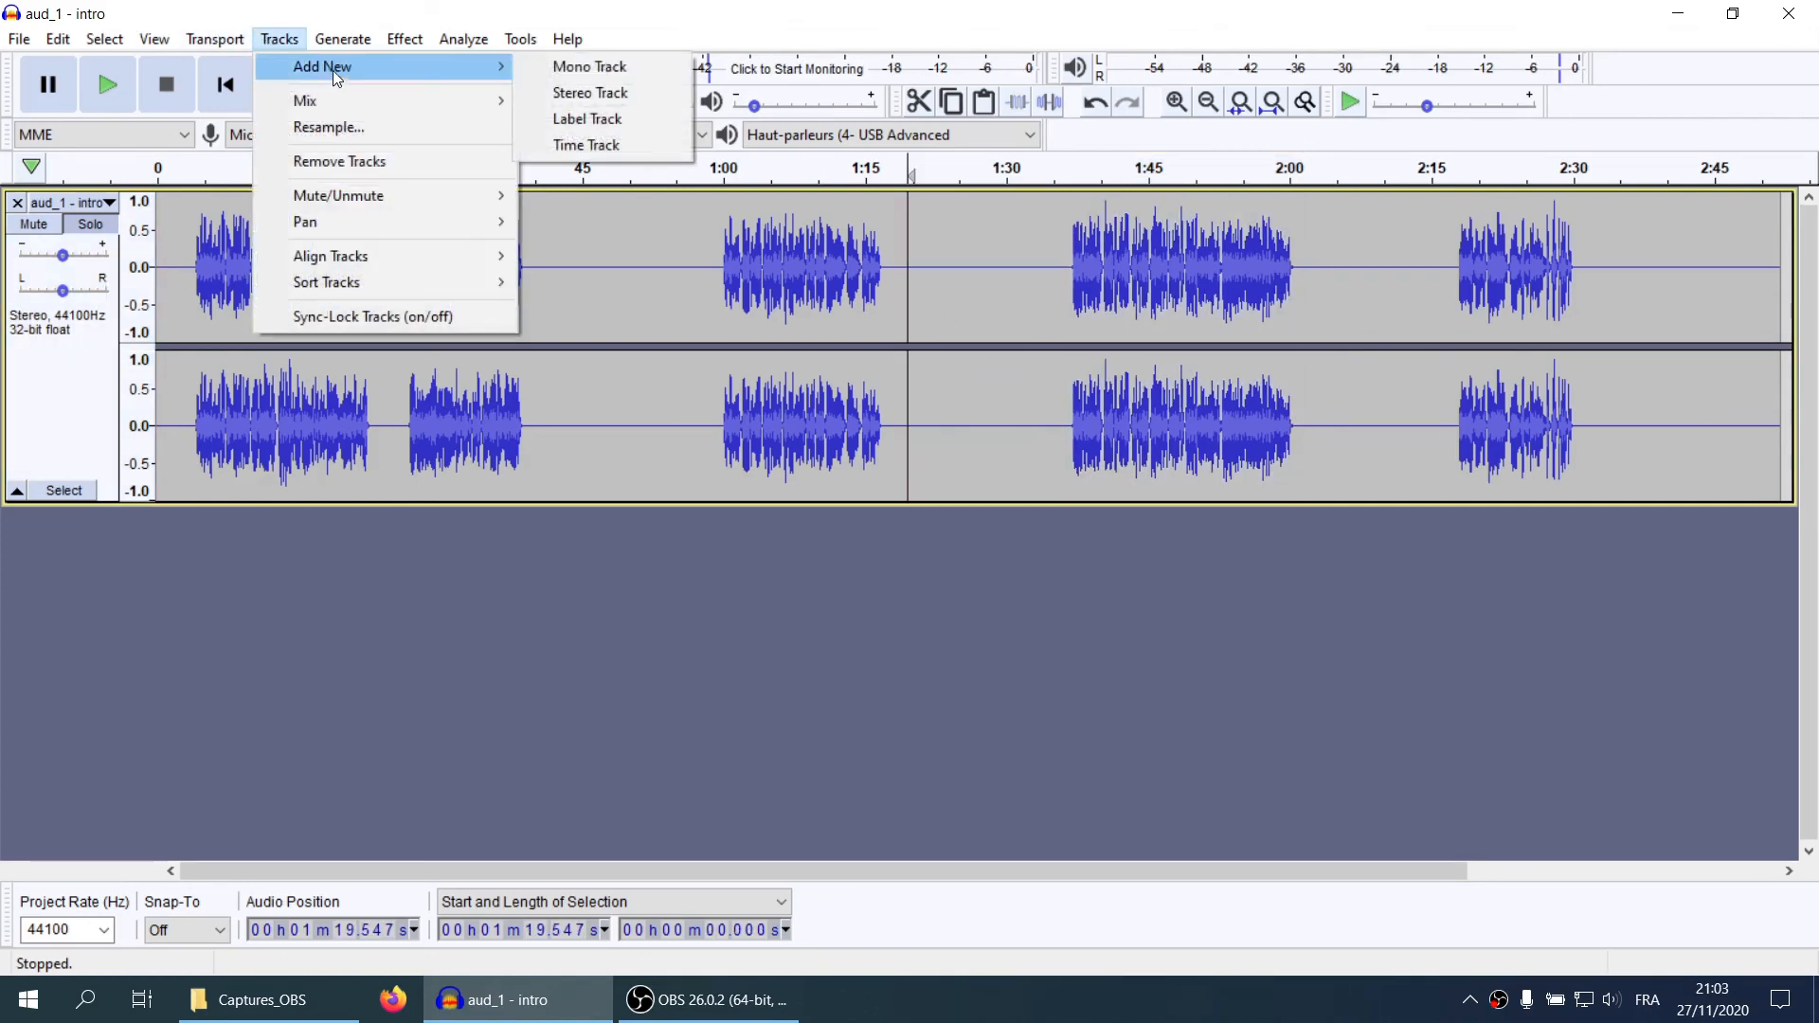
pyautogui.click(572, 92)
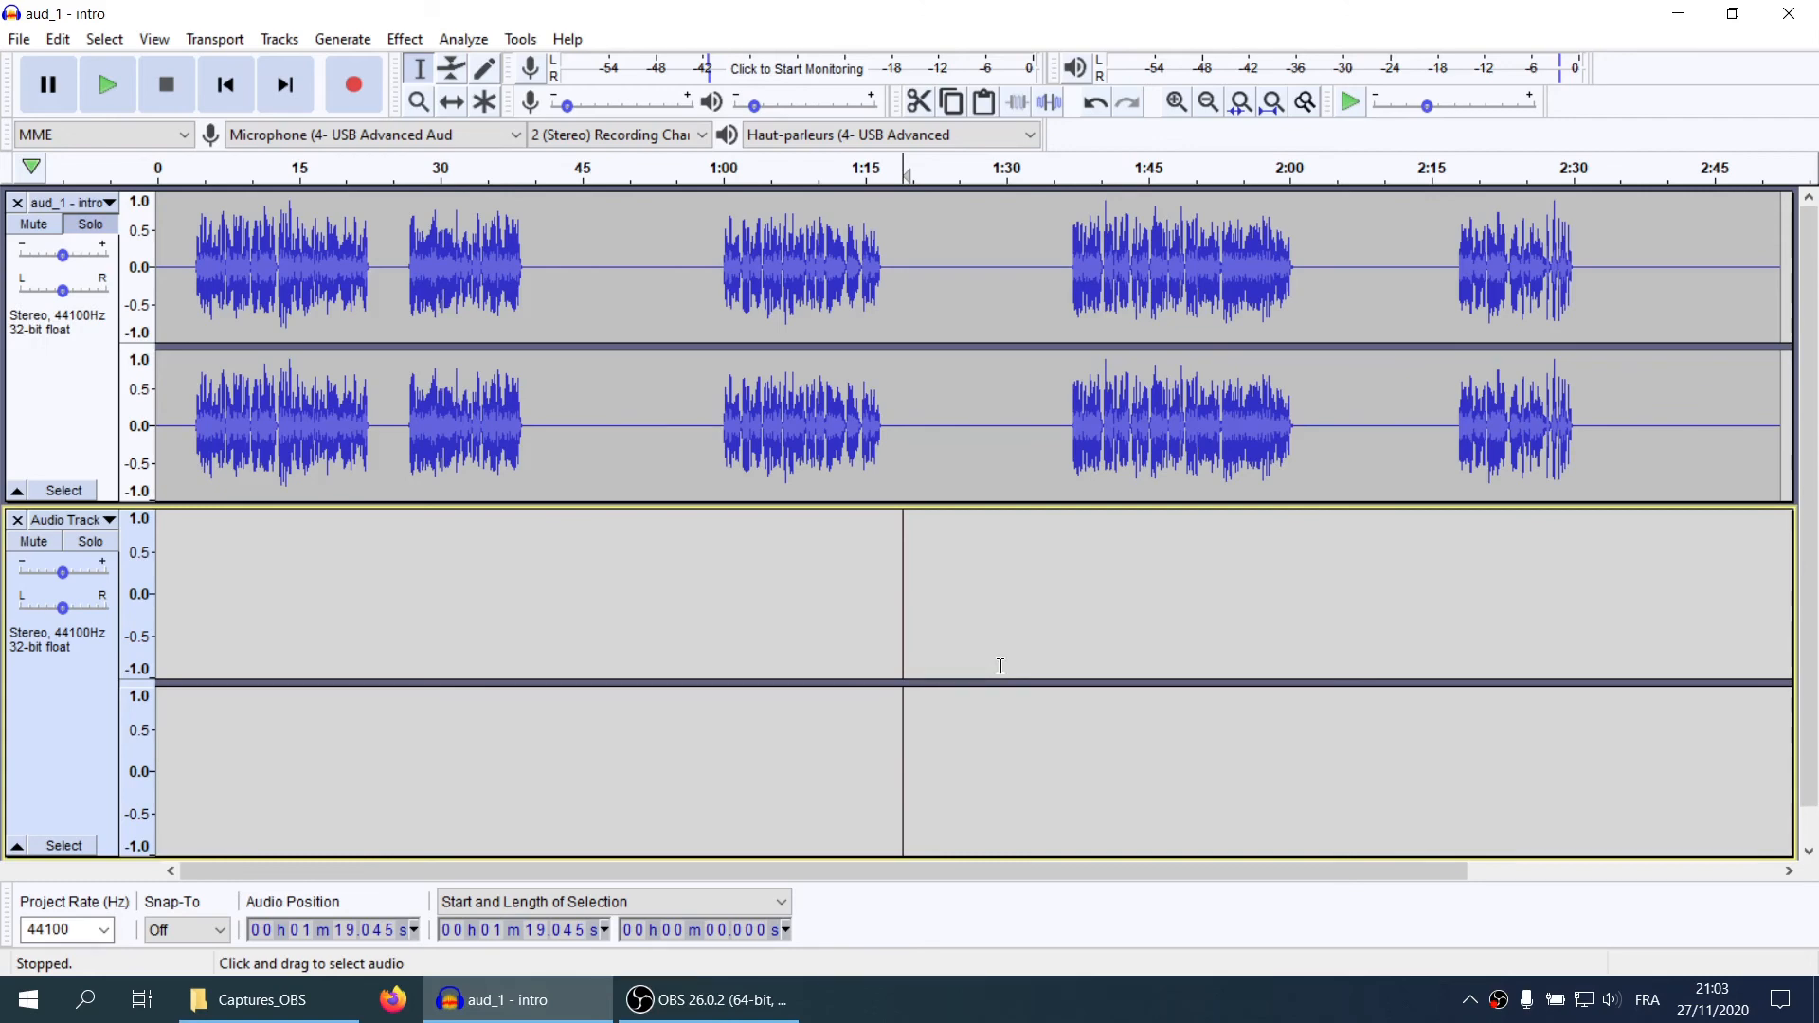
pyautogui.press('r')
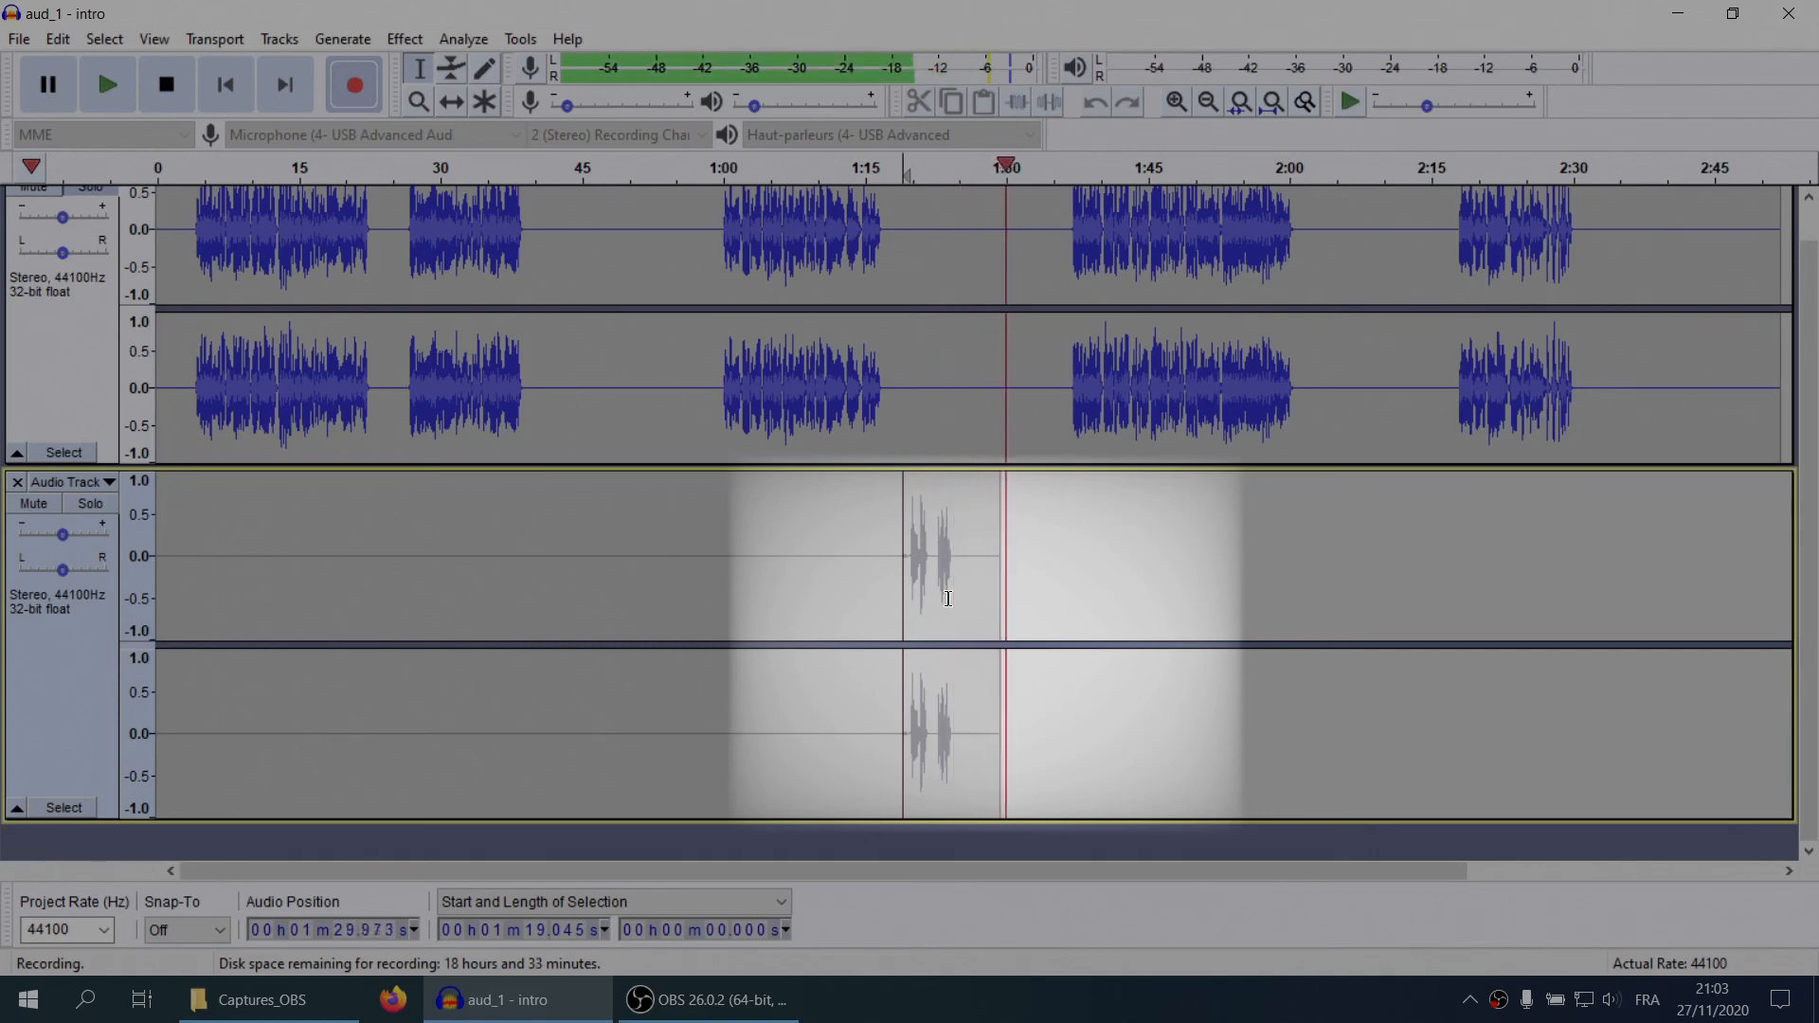
pyautogui.press('space')
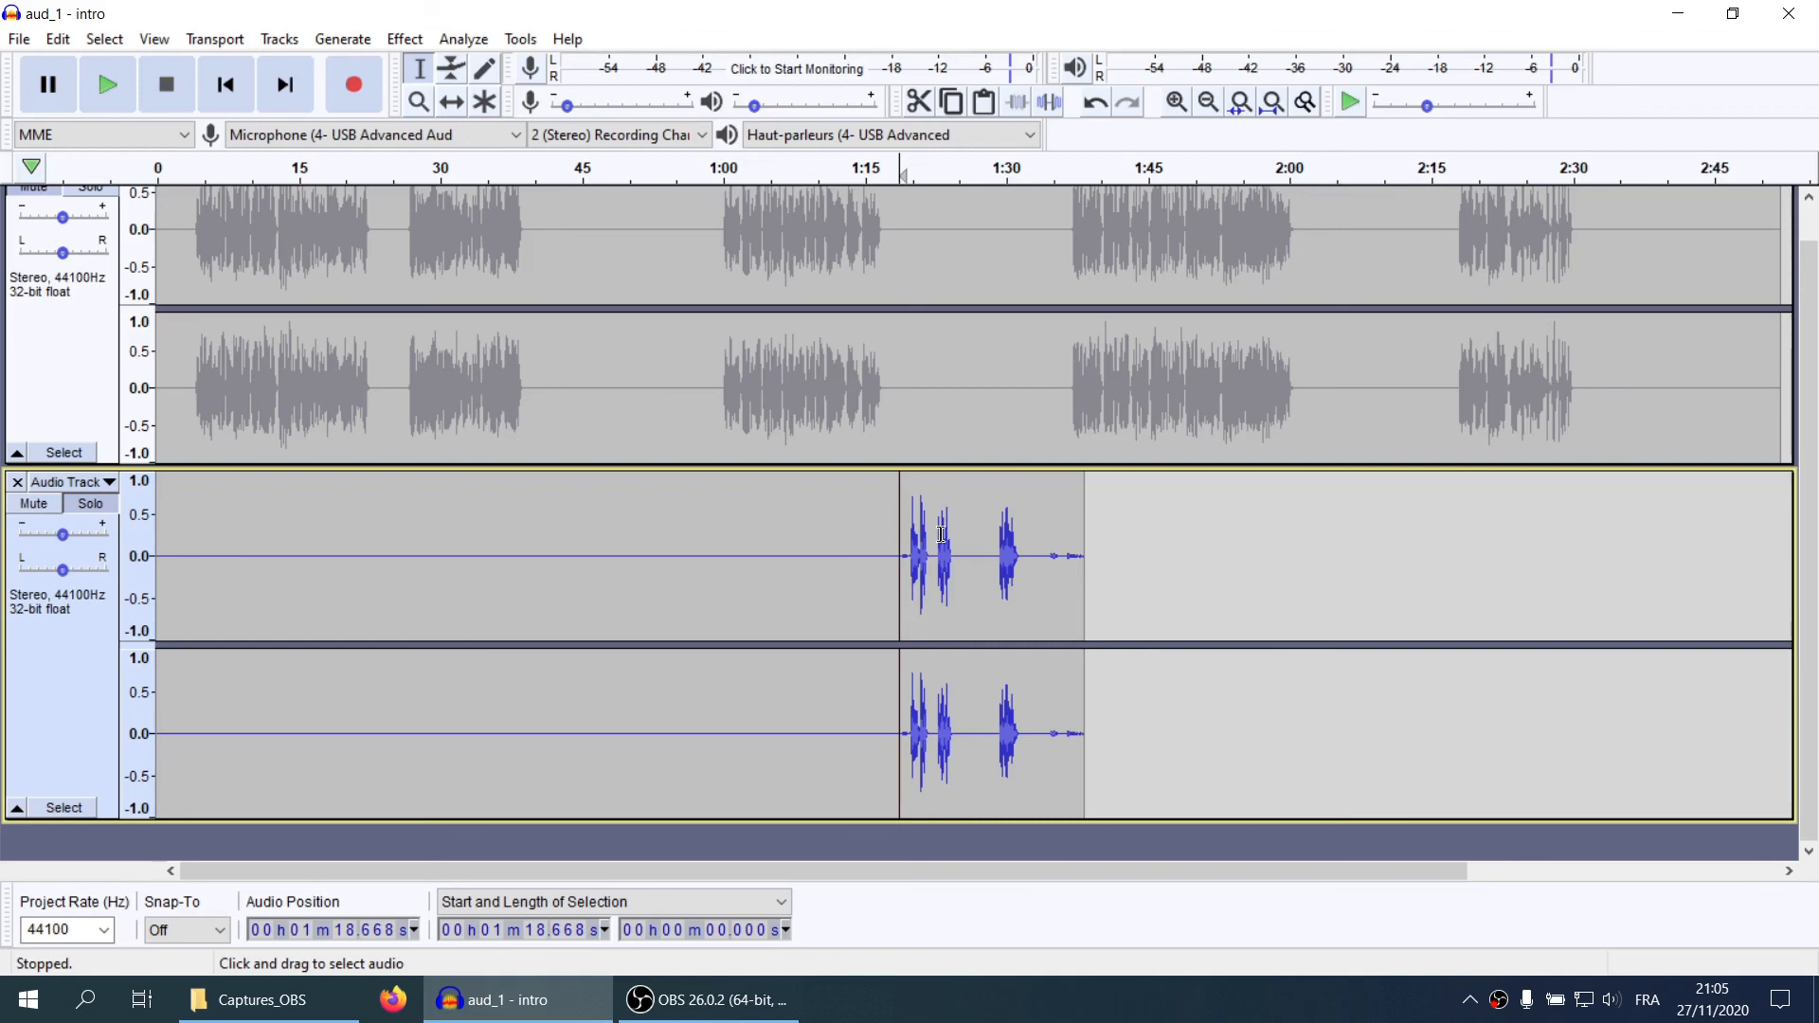
# Move the pause of about 1 s between the first two recorded phrases to 1:12.897 in the new track
pyautogui.keyDown('ctrl'); pyautogui.scroll(2, 941, 533); pyautogui.keyUp('ctrl')
pyautogui.moveTo(891, 545); pyautogui.dragTo(926, 545)
pyautogui.hotkey('ctrl', 'x')
pyautogui.click(553, 559)
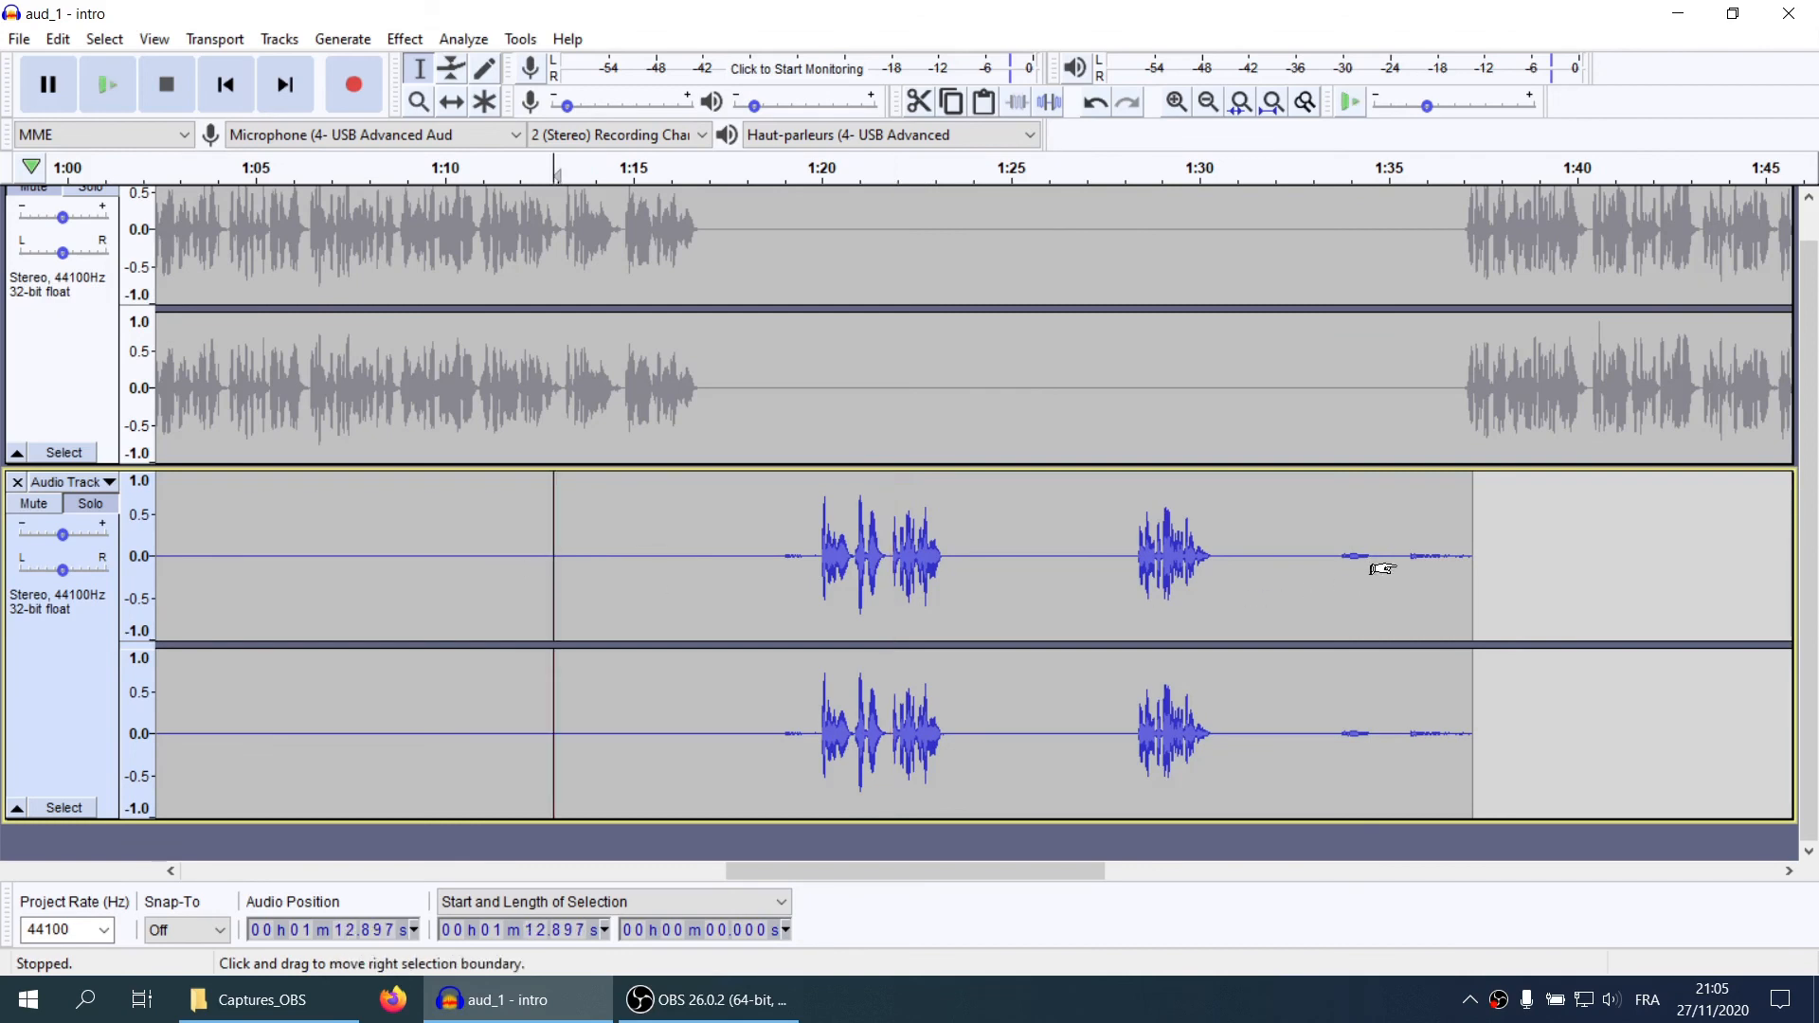
pyautogui.hotkey('ctrl', 'v')
# Move the 5.019 s pause starting at 1:24.283 to 1:16.692, ahead of the recorded phrases
pyautogui.moveTo(983, 532); pyautogui.dragTo(1173, 529)
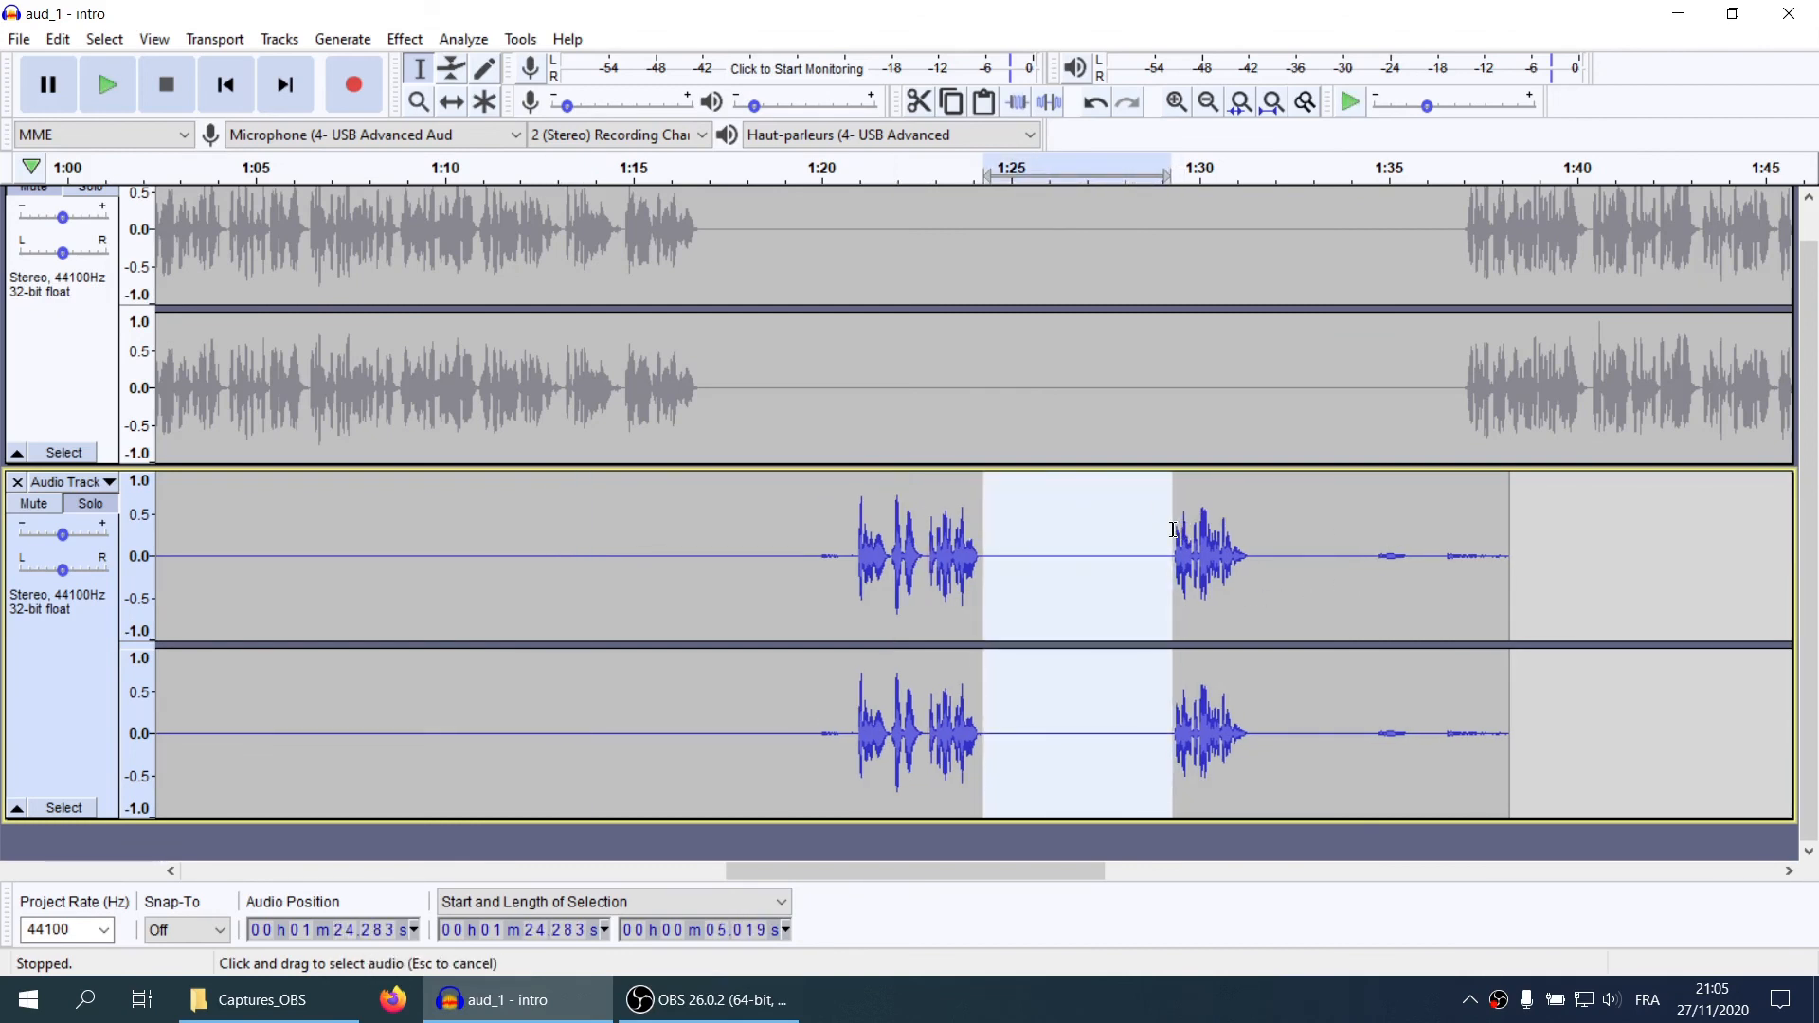
pyautogui.hotkey('ctrl', 'x')
pyautogui.click(698, 533)
pyautogui.hotkey('ctrl', 'v')
# Silence the 9.222 s section from 1:16.692 before the recorded speech and everything after it from 1:31.497
pyautogui.keyDown('shift'); pyautogui.click(1041, 522); pyautogui.keyUp('shift')
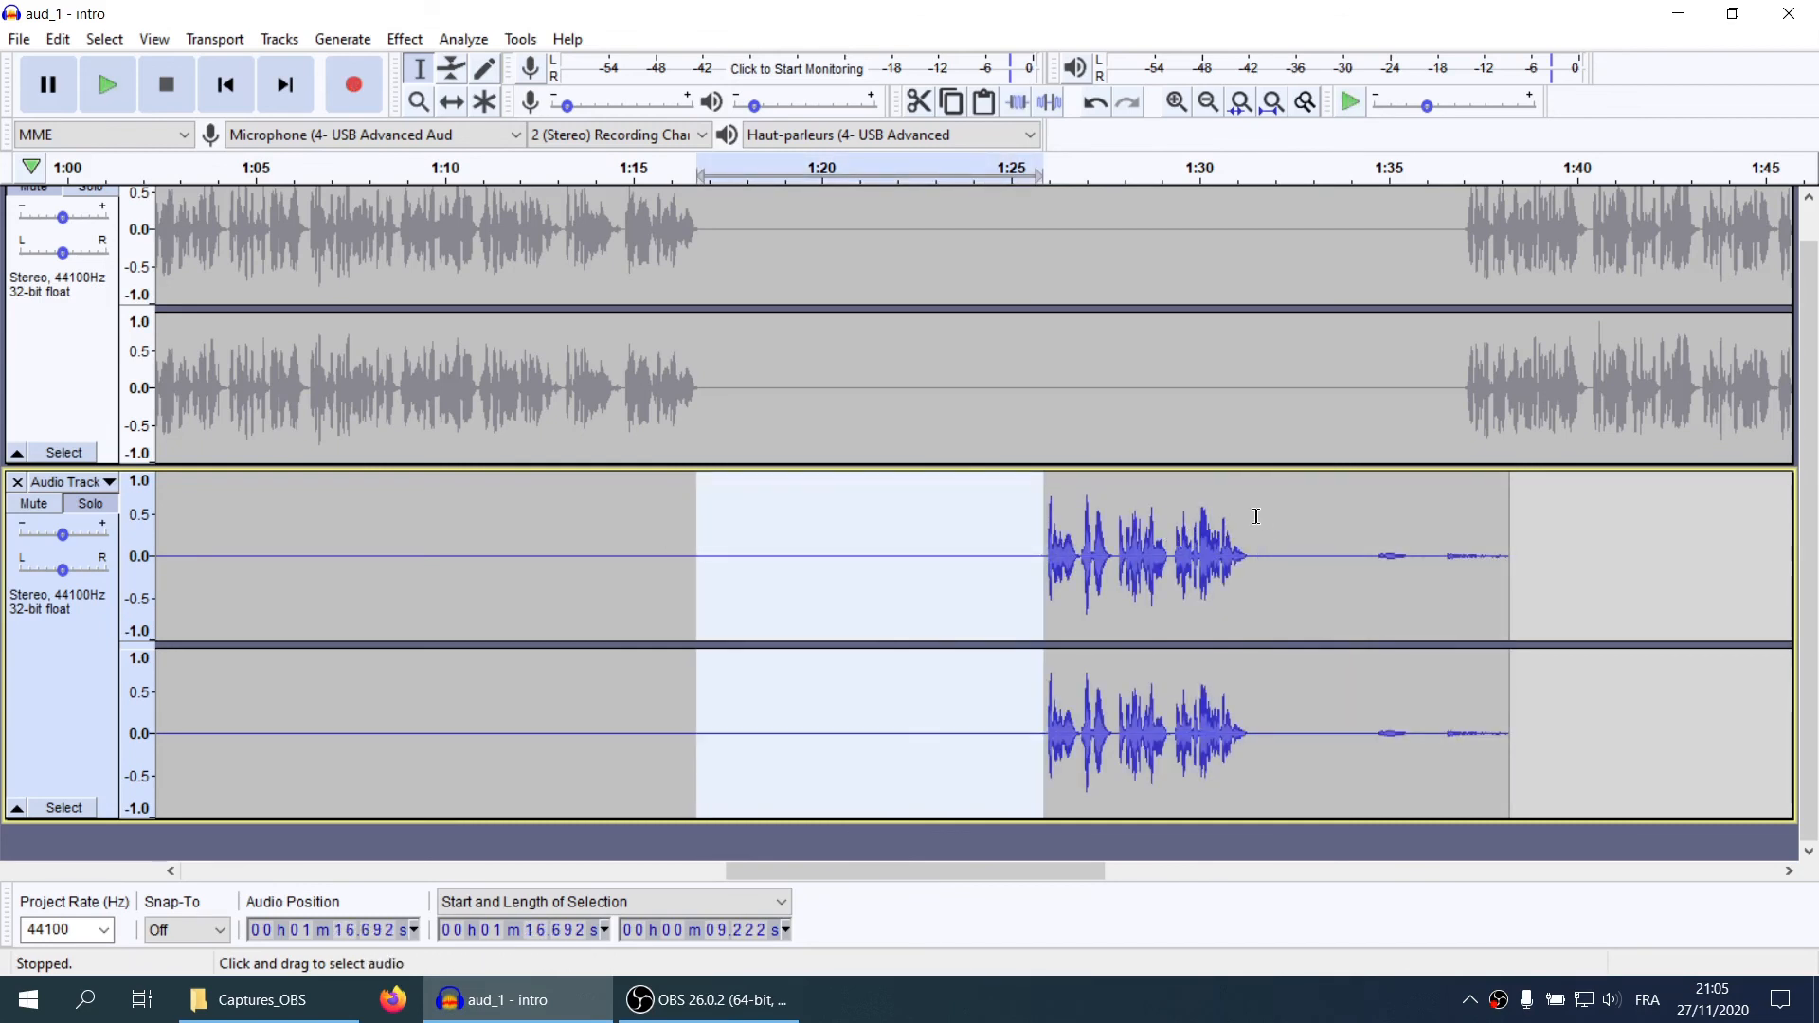
pyautogui.moveTo(1255, 521); pyautogui.dragTo(1663, 554)
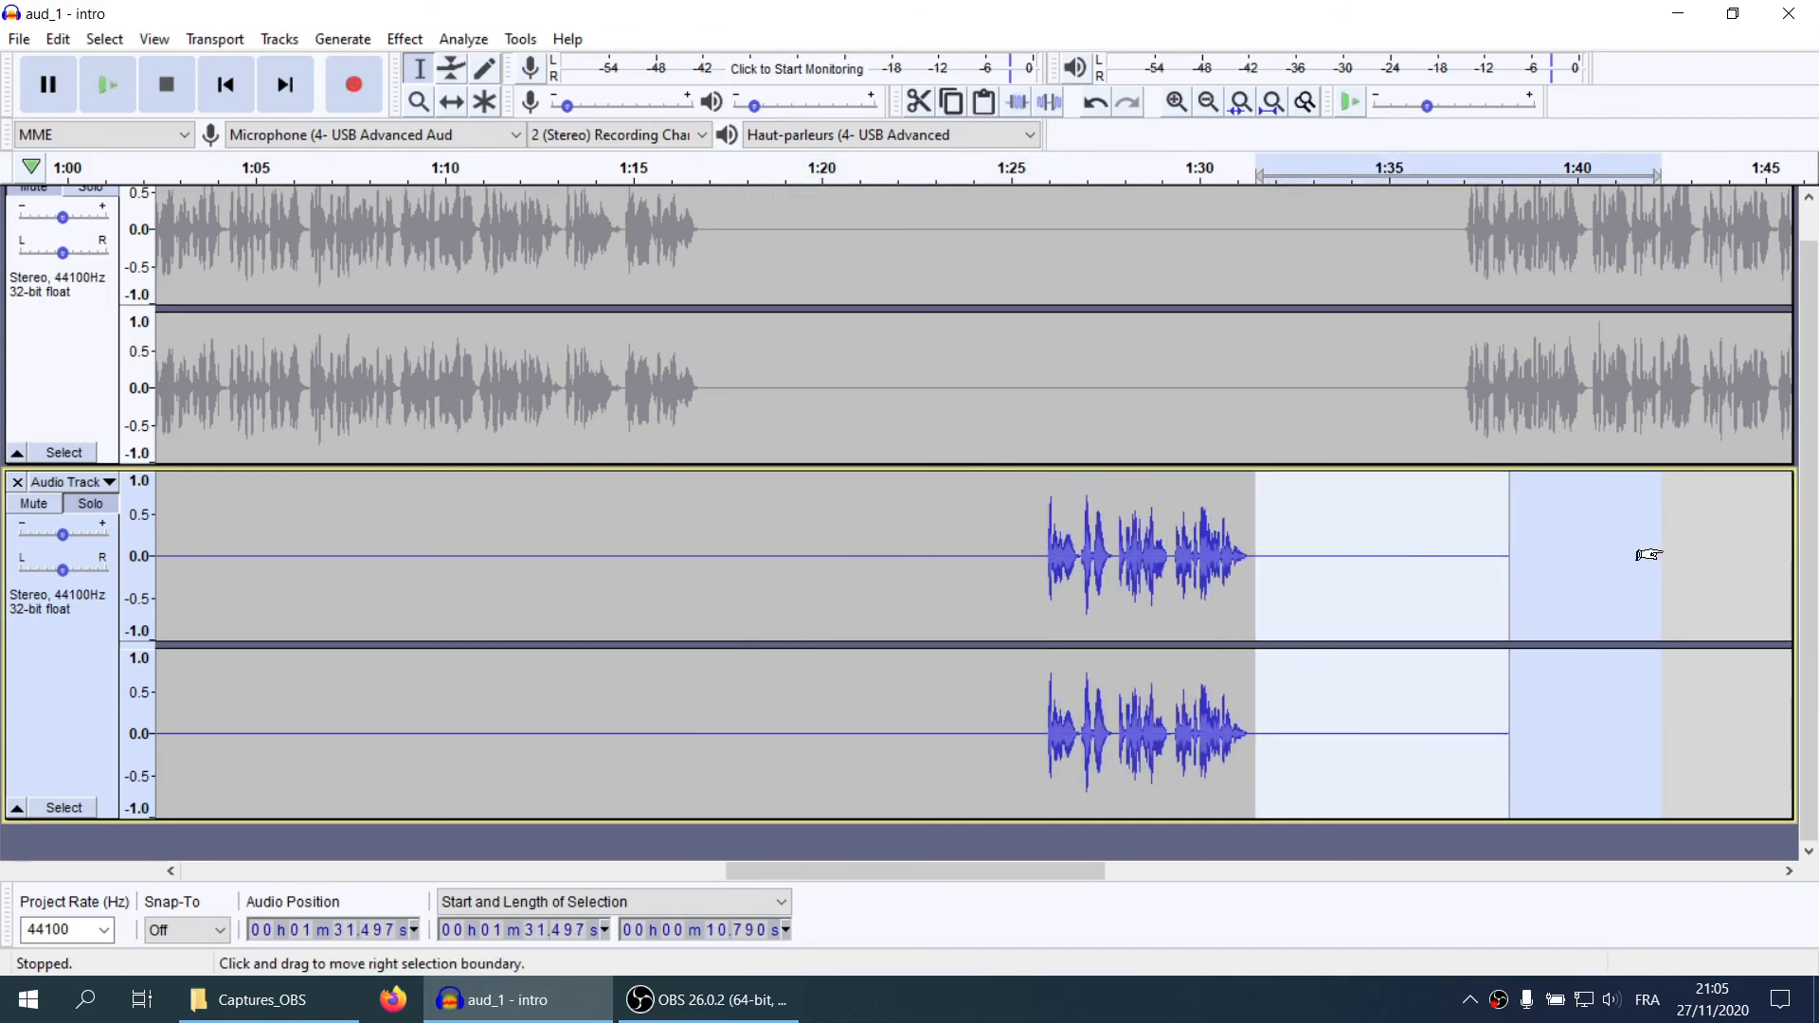
# Apply the my_OBS macro to the entire newly recorded track
pyautogui.click(76, 709)
pyautogui.click(520, 39)
pyautogui.moveTo(650, 119)
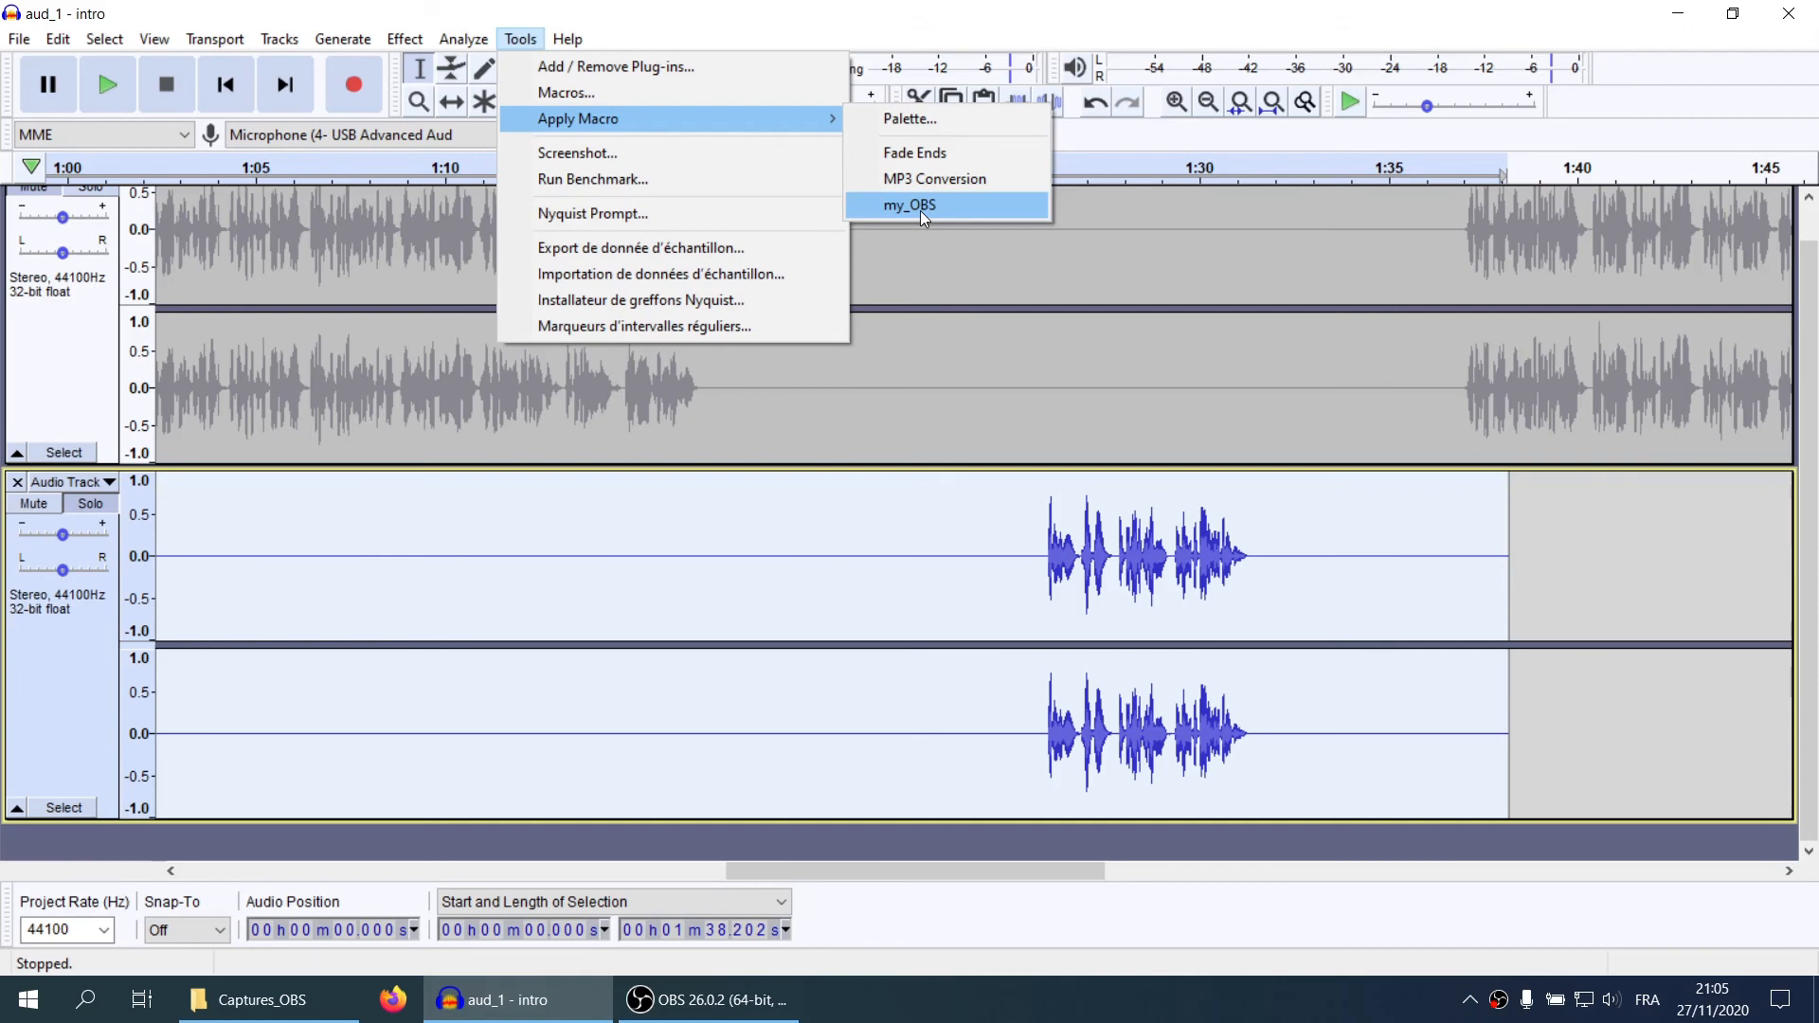
pyautogui.click(920, 211)
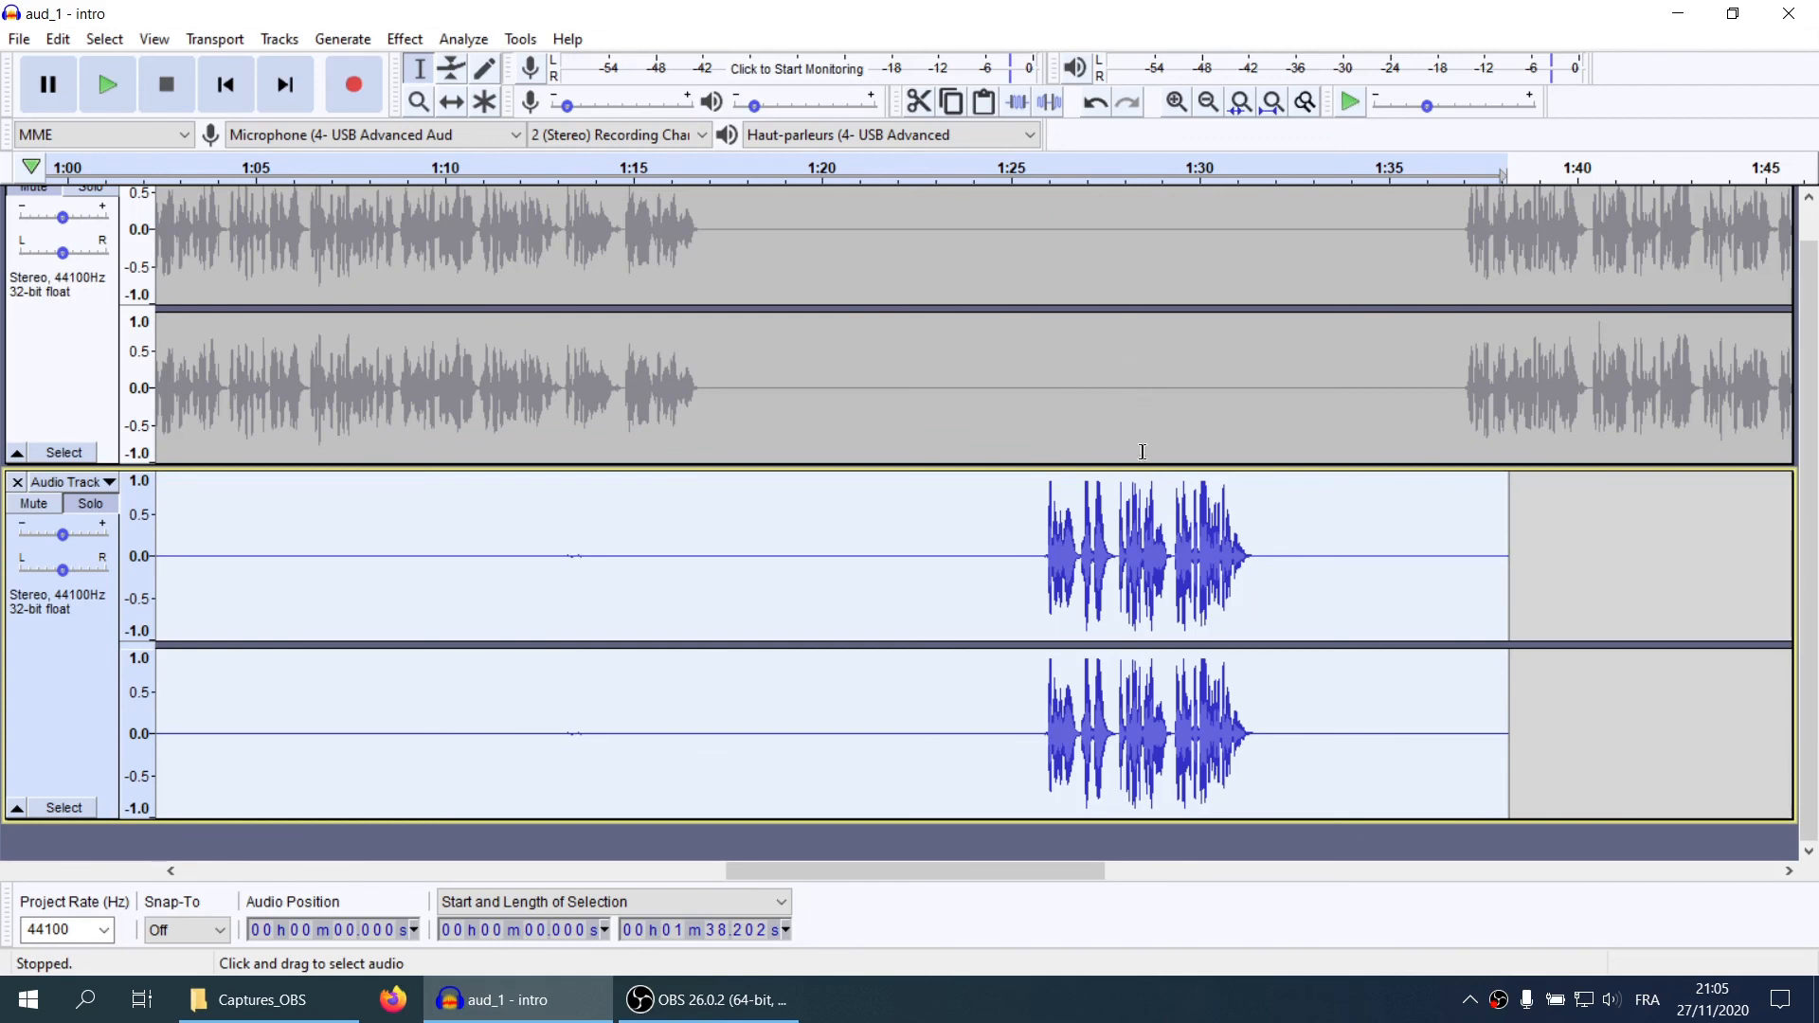
# Silence the 31.587 s section from 0:54.045 up to the start of the recorded speech
pyautogui.click(1033, 525)
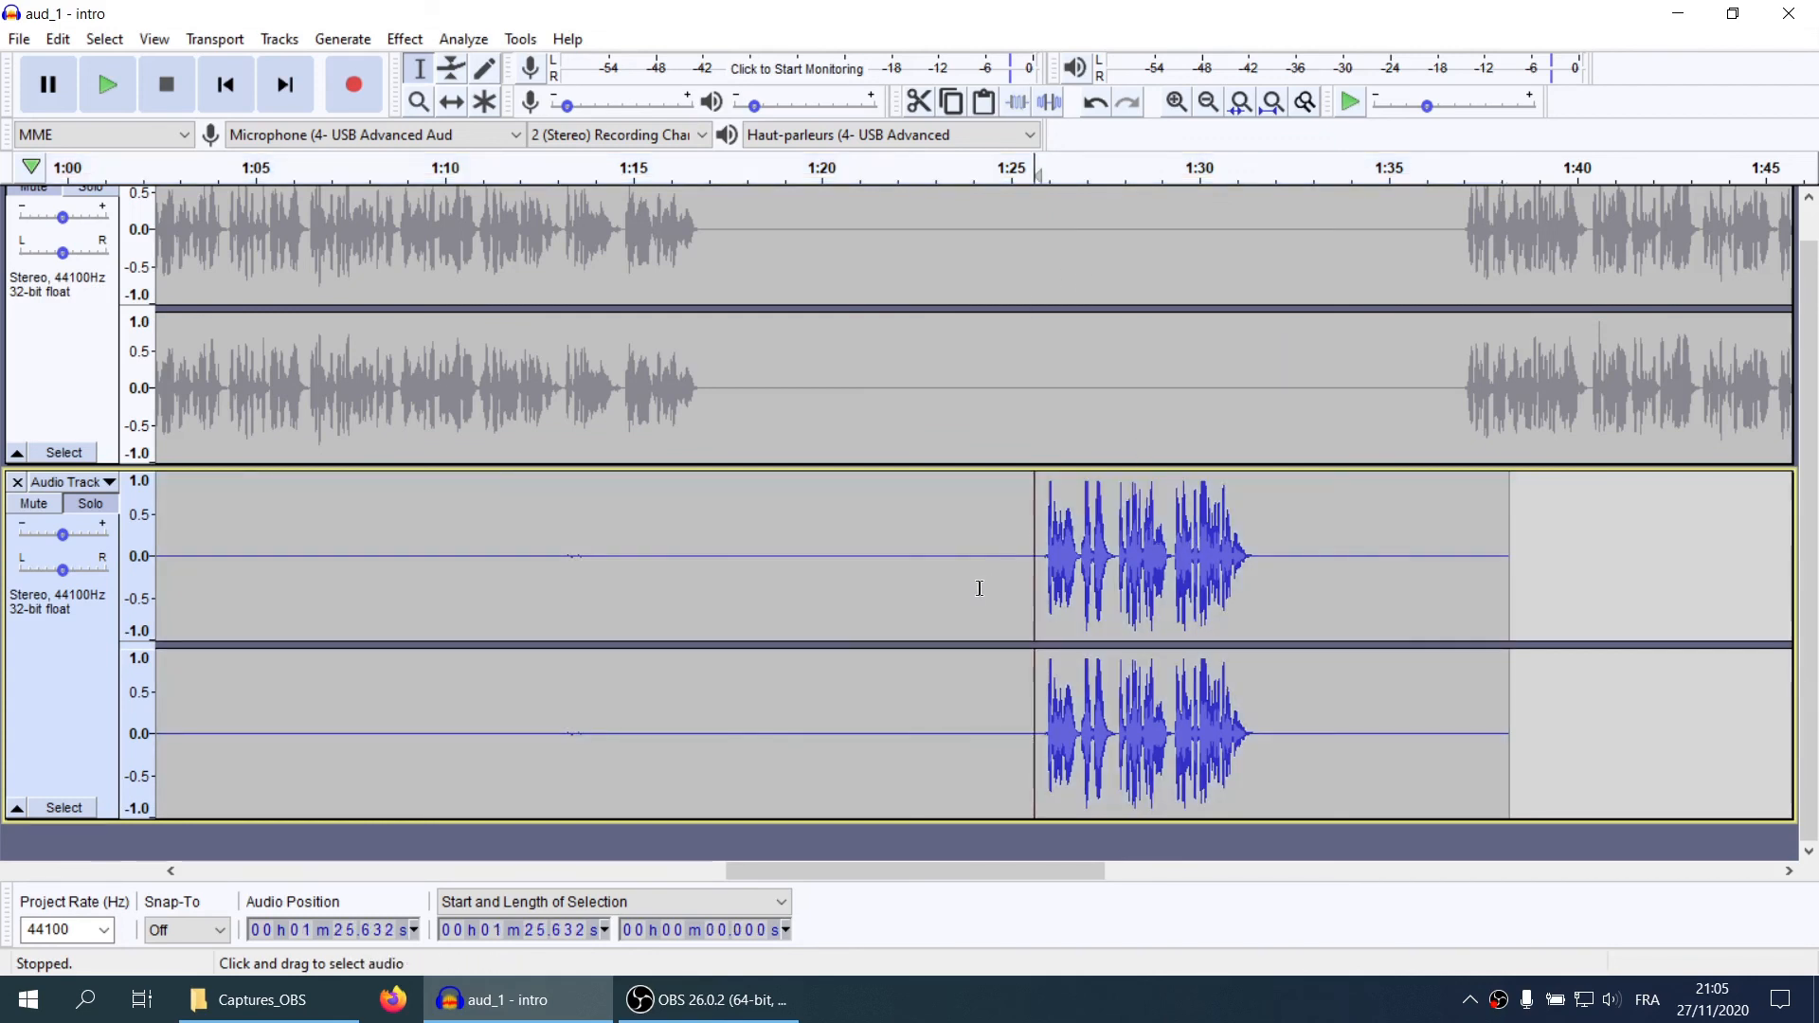
pyautogui.hotkey('ctrl', '3')
pyautogui.keyDown('shift'); pyautogui.click(410, 546); pyautogui.keyUp('shift')
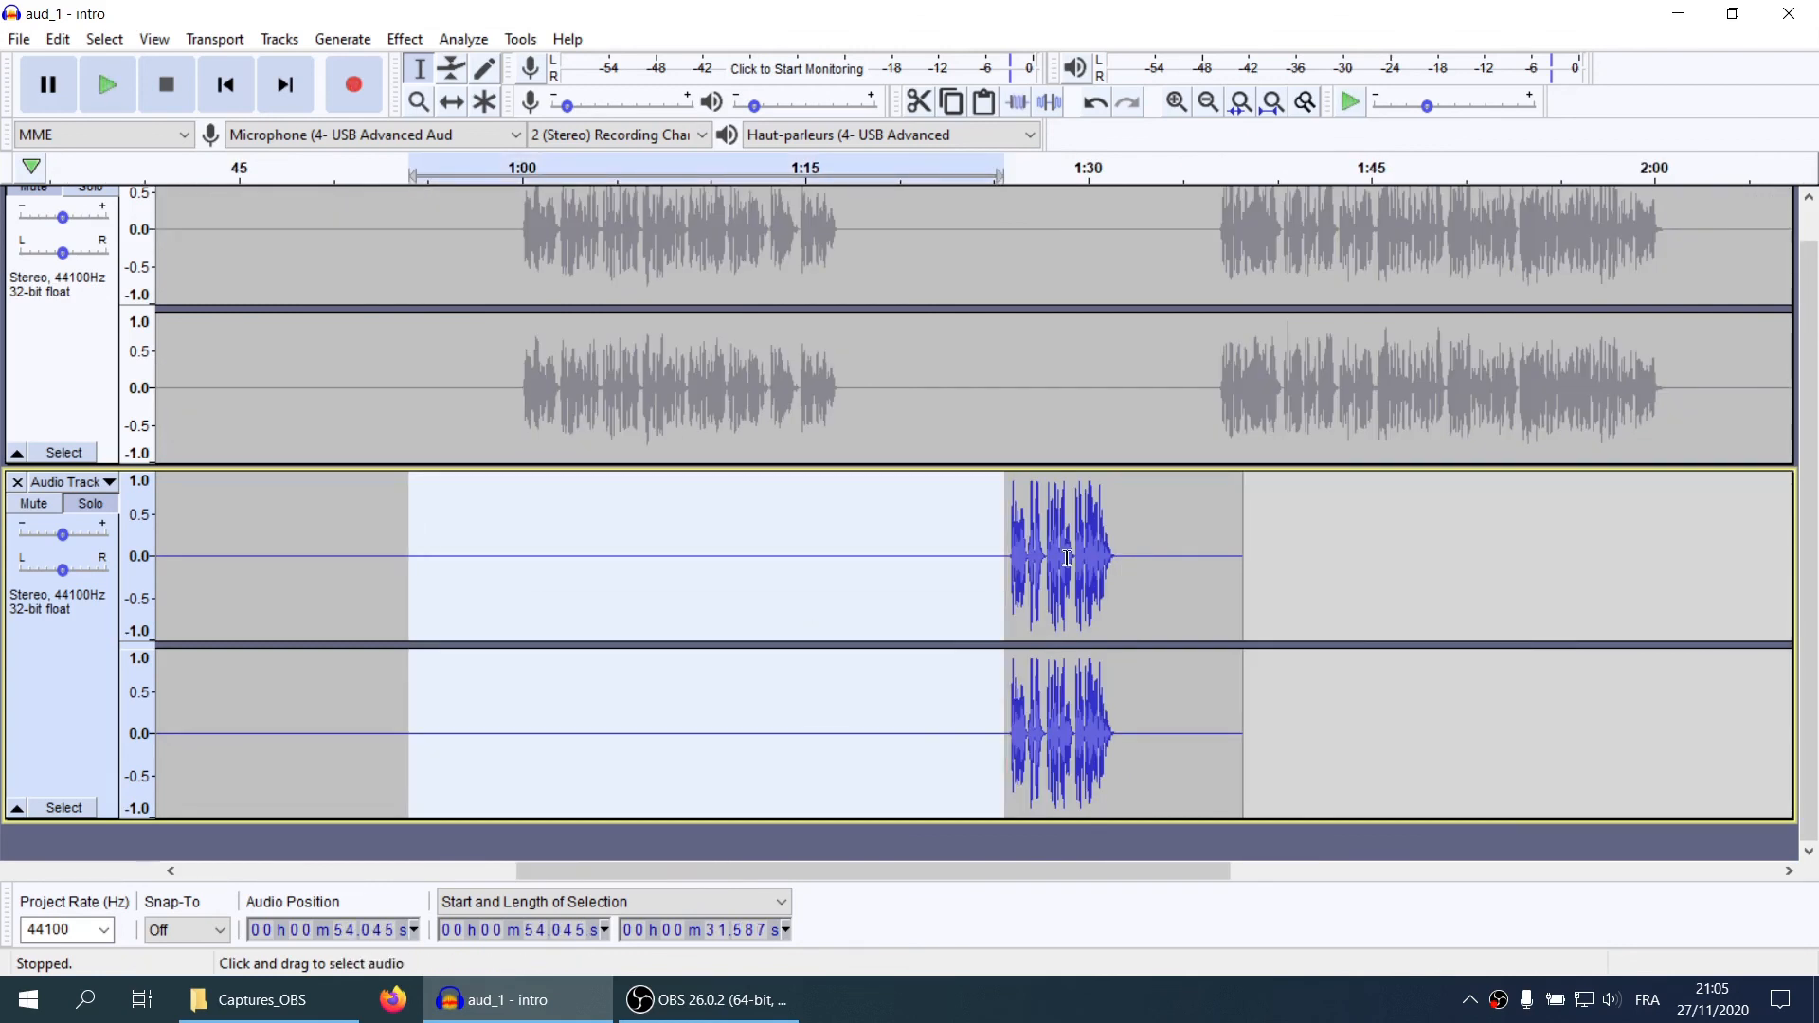
# Normalize the recorded voice passage, 6.179 s from 1:25.506, to a -1.0 dB peak with DC offset removal
pyautogui.click(1036, 550)
pyautogui.click(1000, 548)
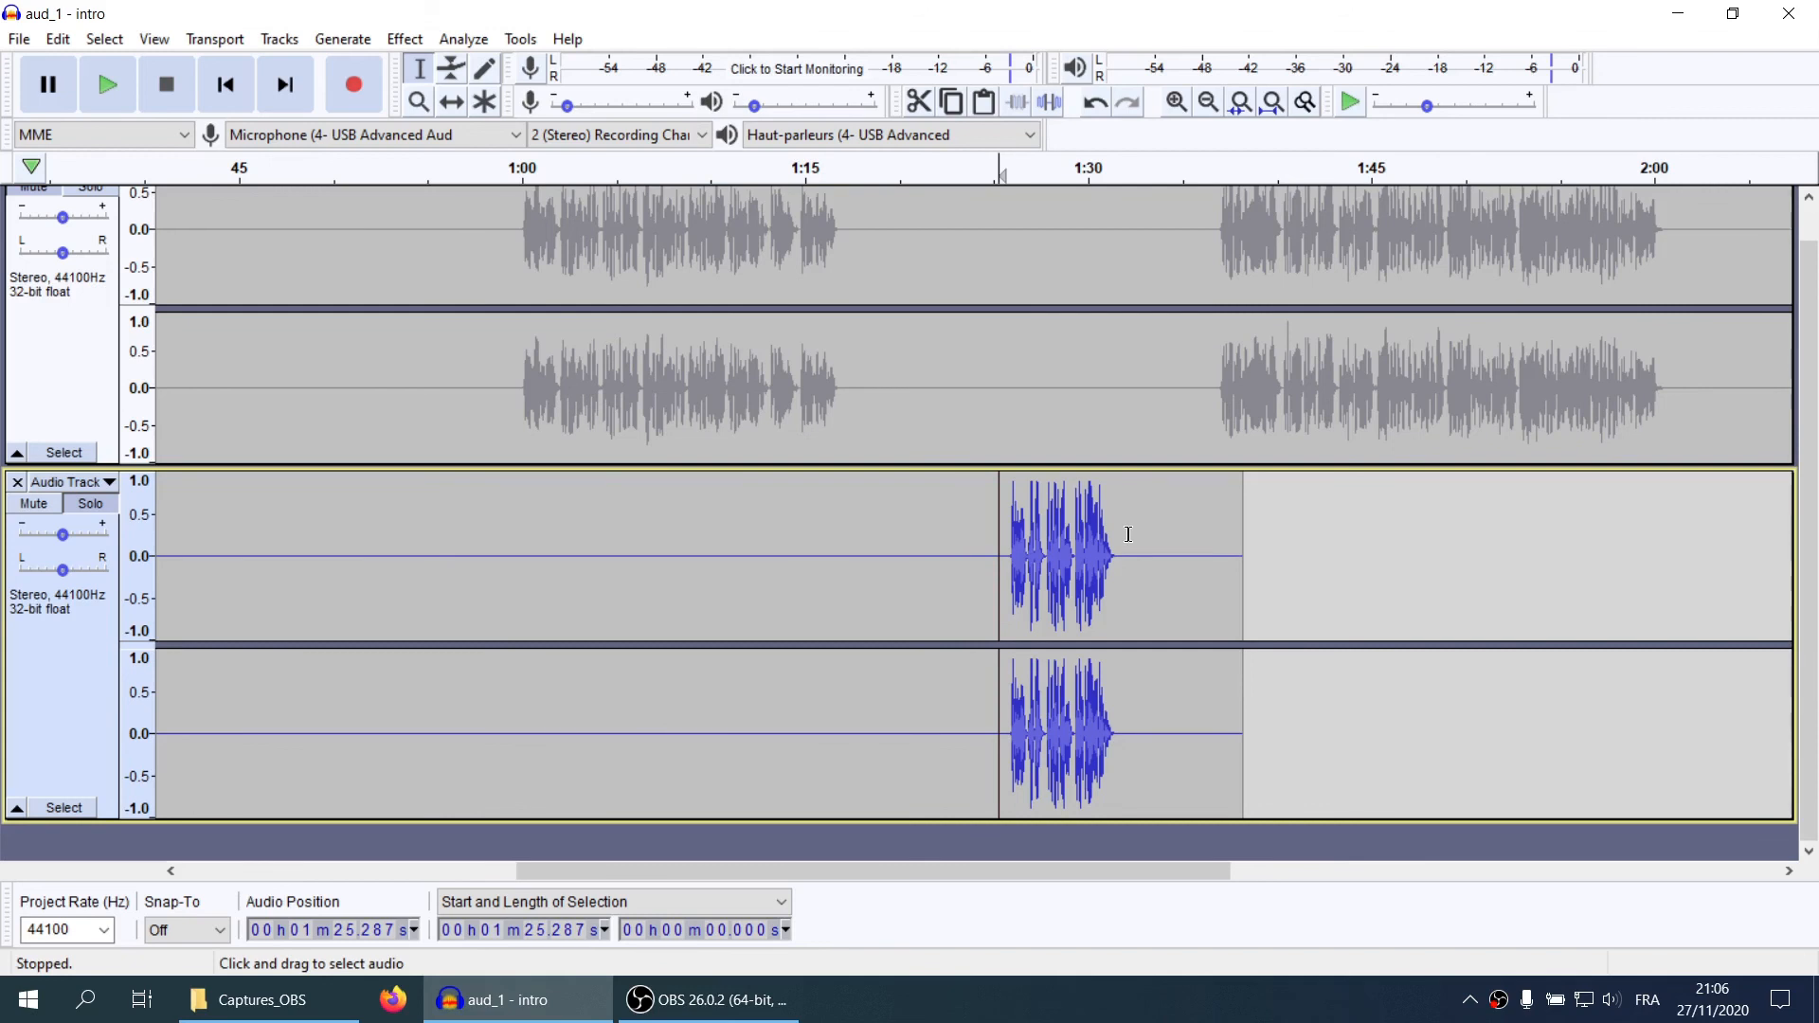
pyautogui.keyDown('shift'); pyautogui.click(1120, 535); pyautogui.keyUp('shift')
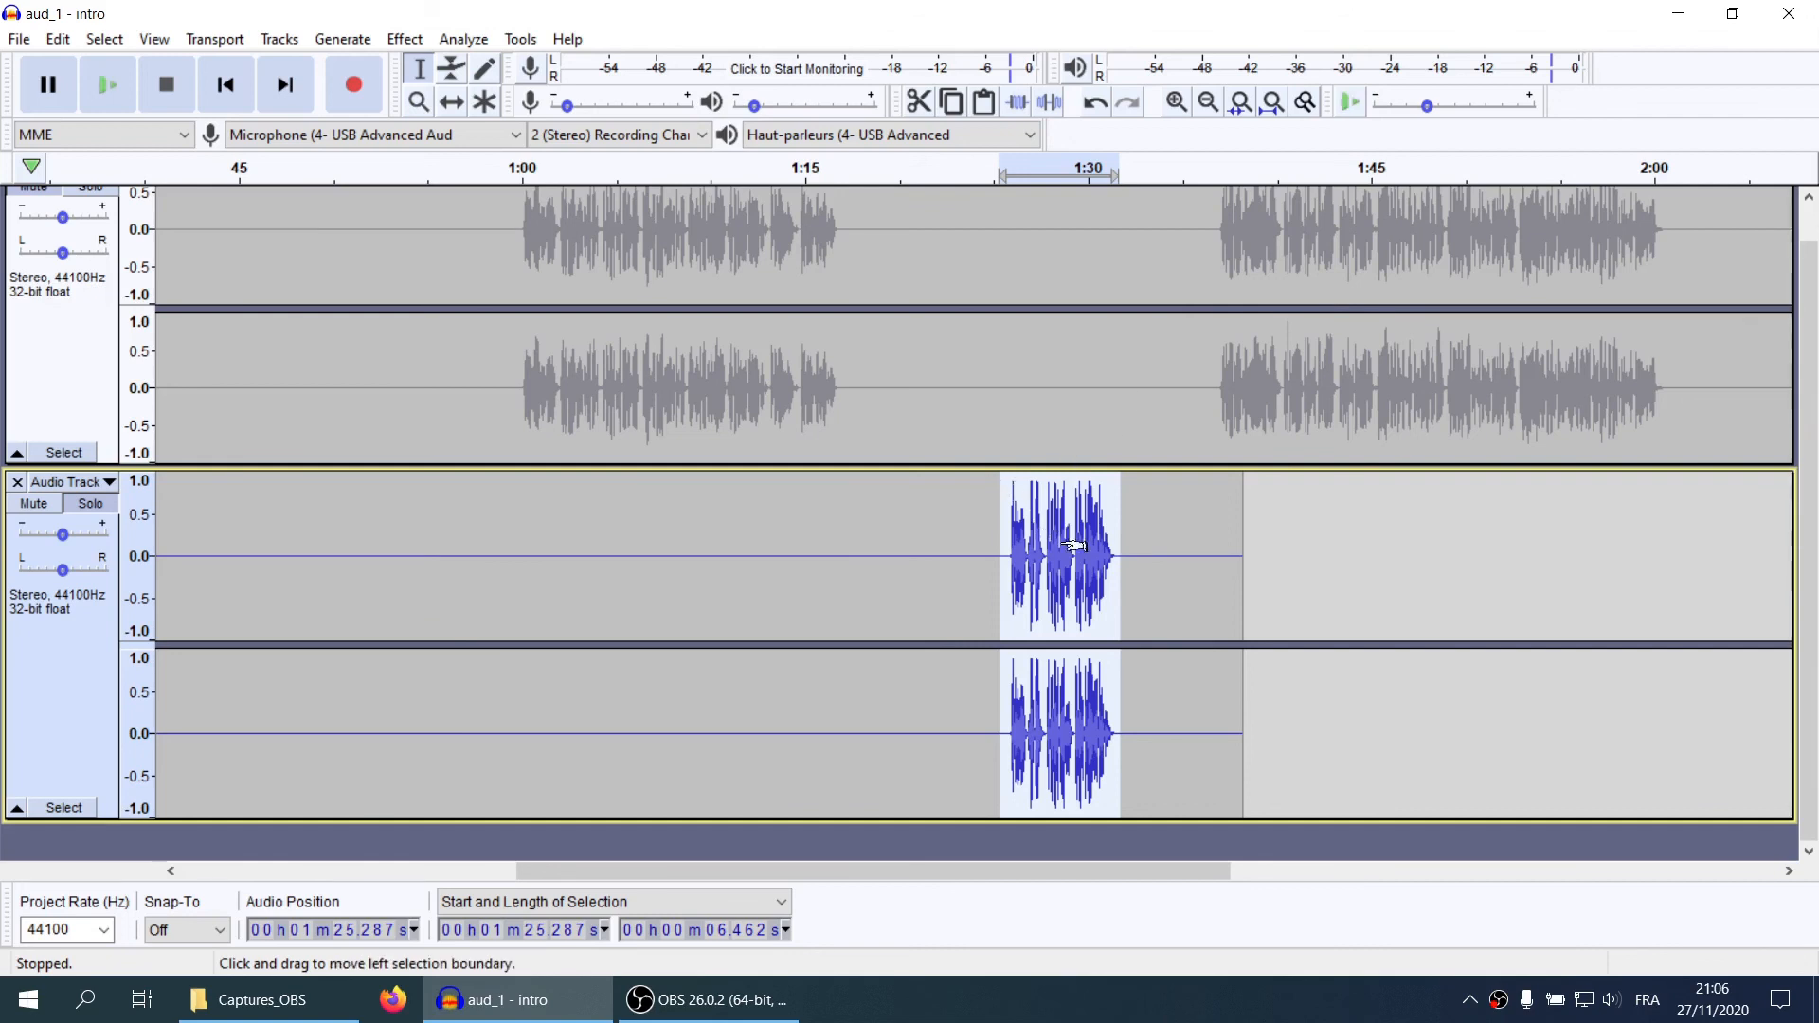
pyautogui.hotkey('ctrl', '1')
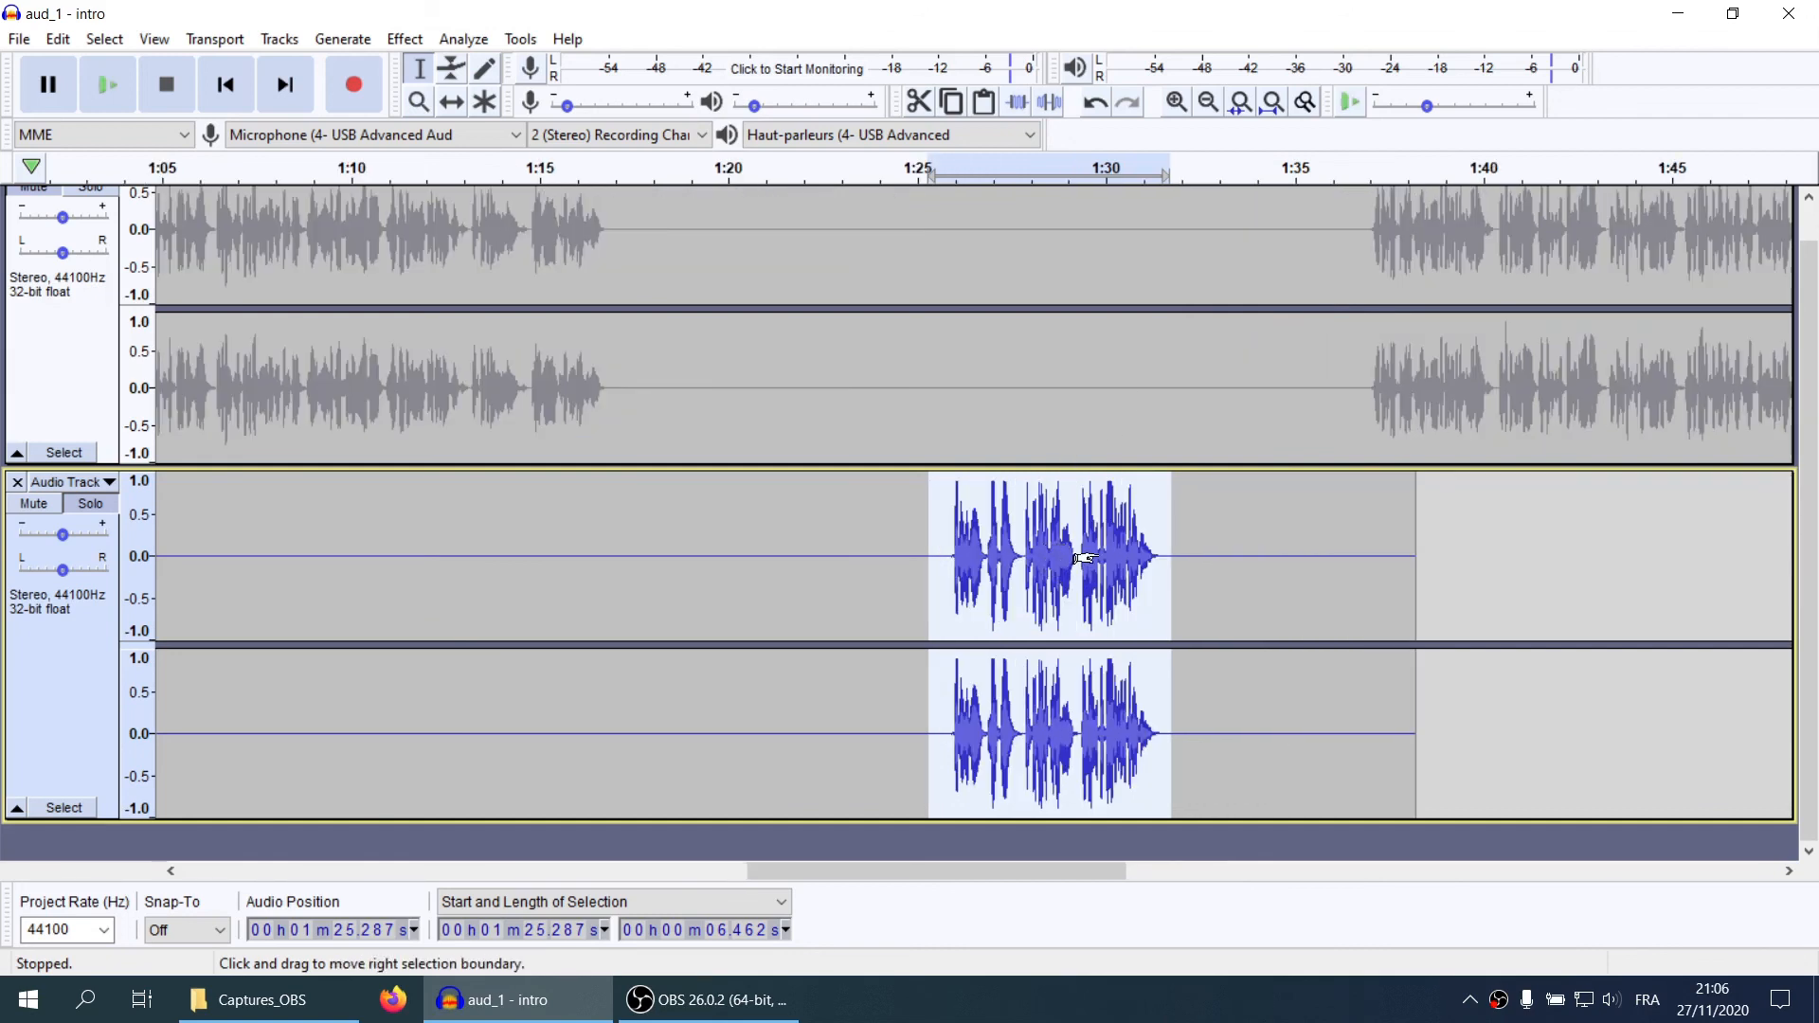
pyautogui.doubleClick(1097, 547)
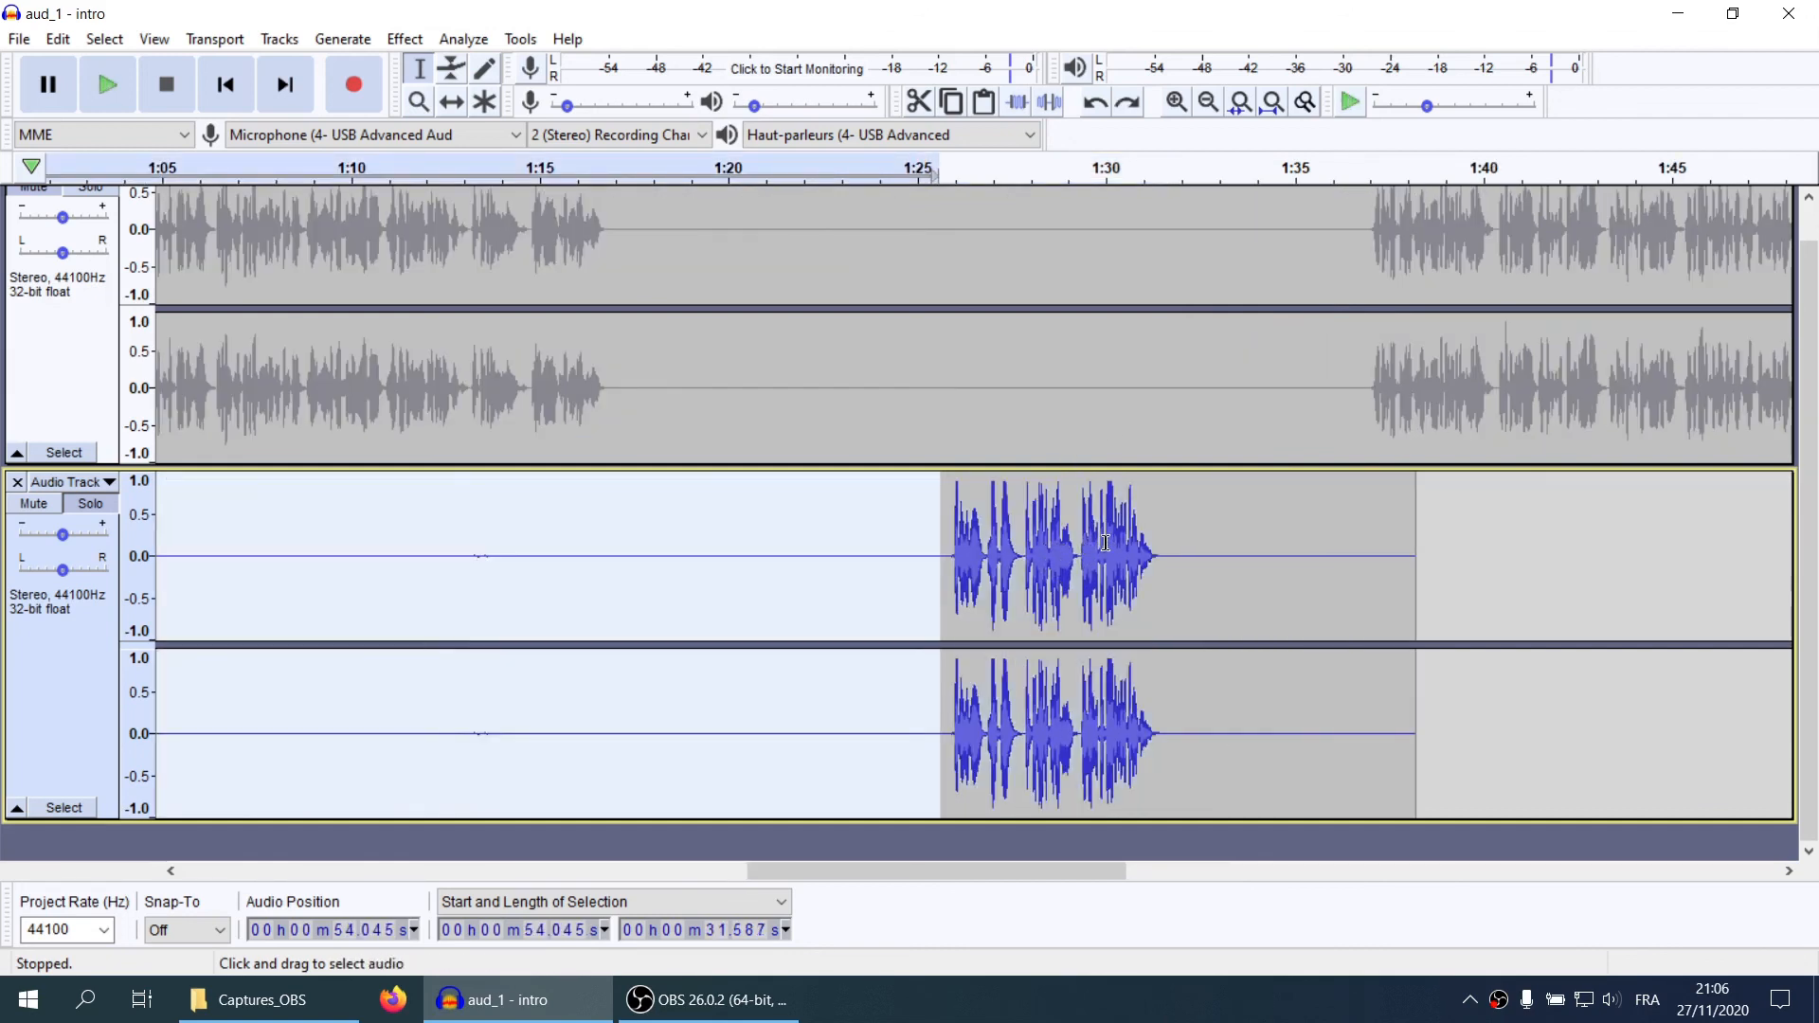
pyautogui.moveTo(1168, 559); pyautogui.dragTo(935, 559)
pyautogui.click(405, 39)
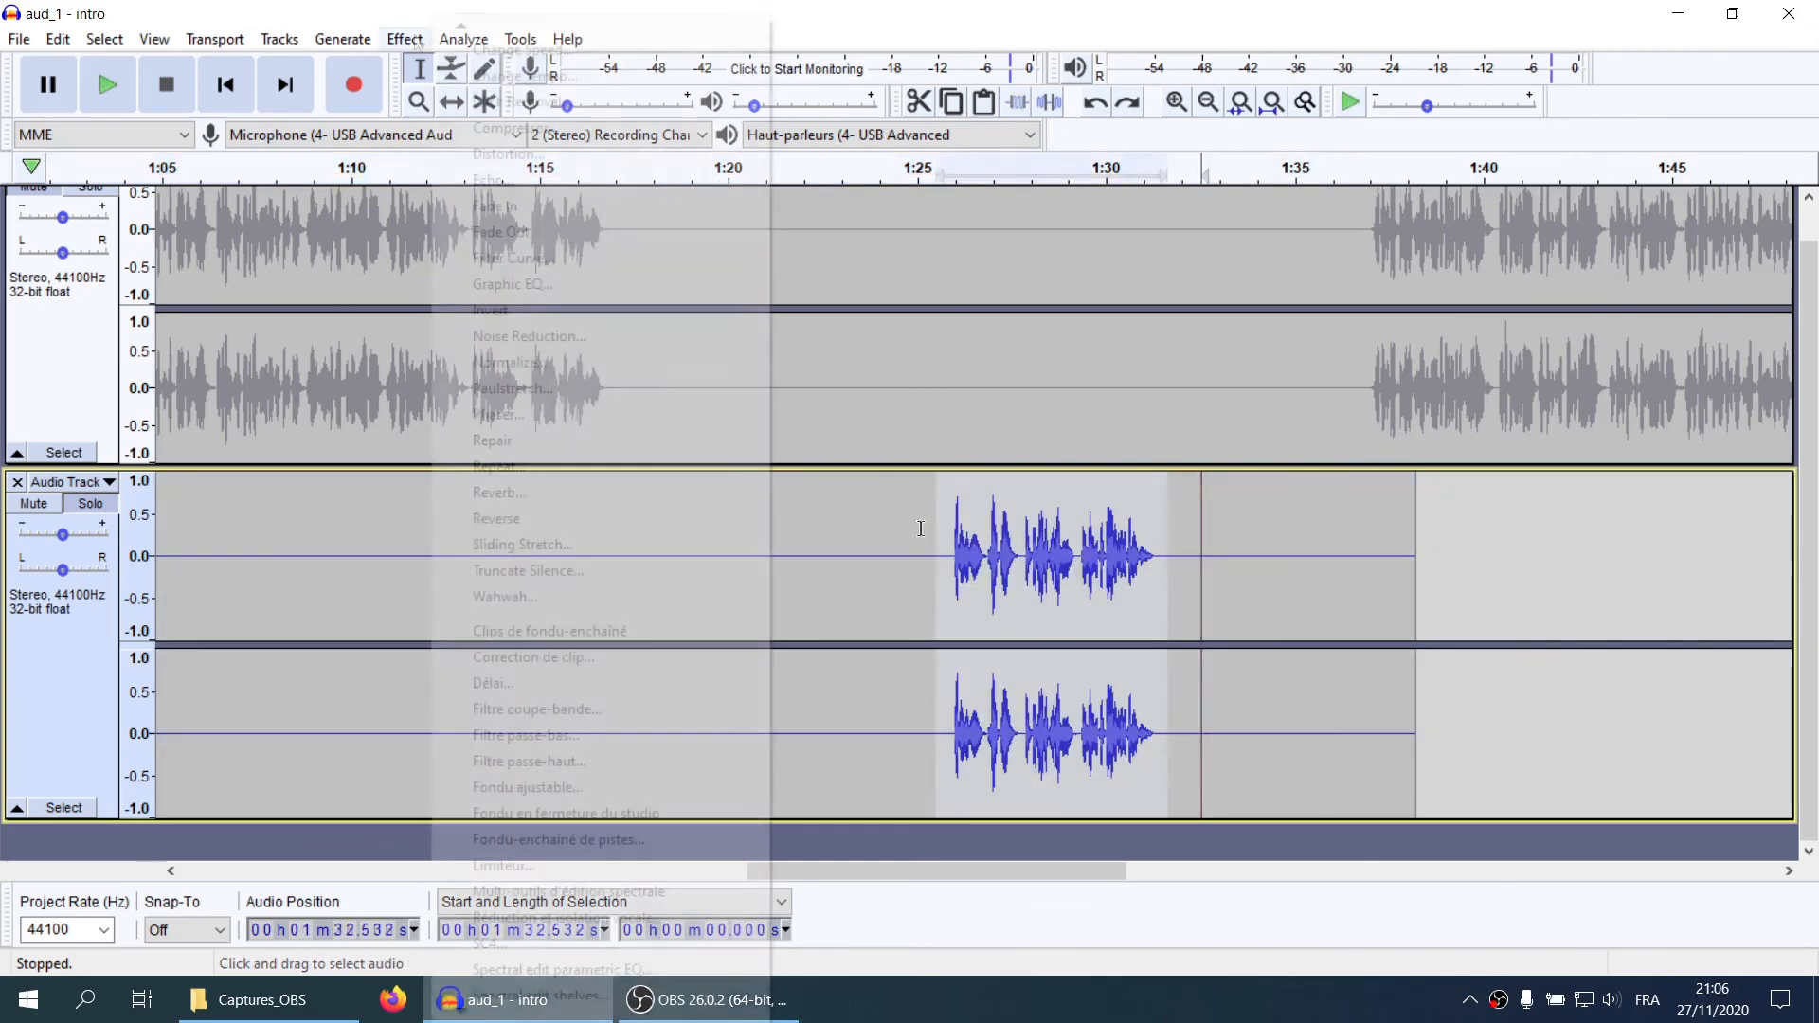
pyautogui.click(526, 360)
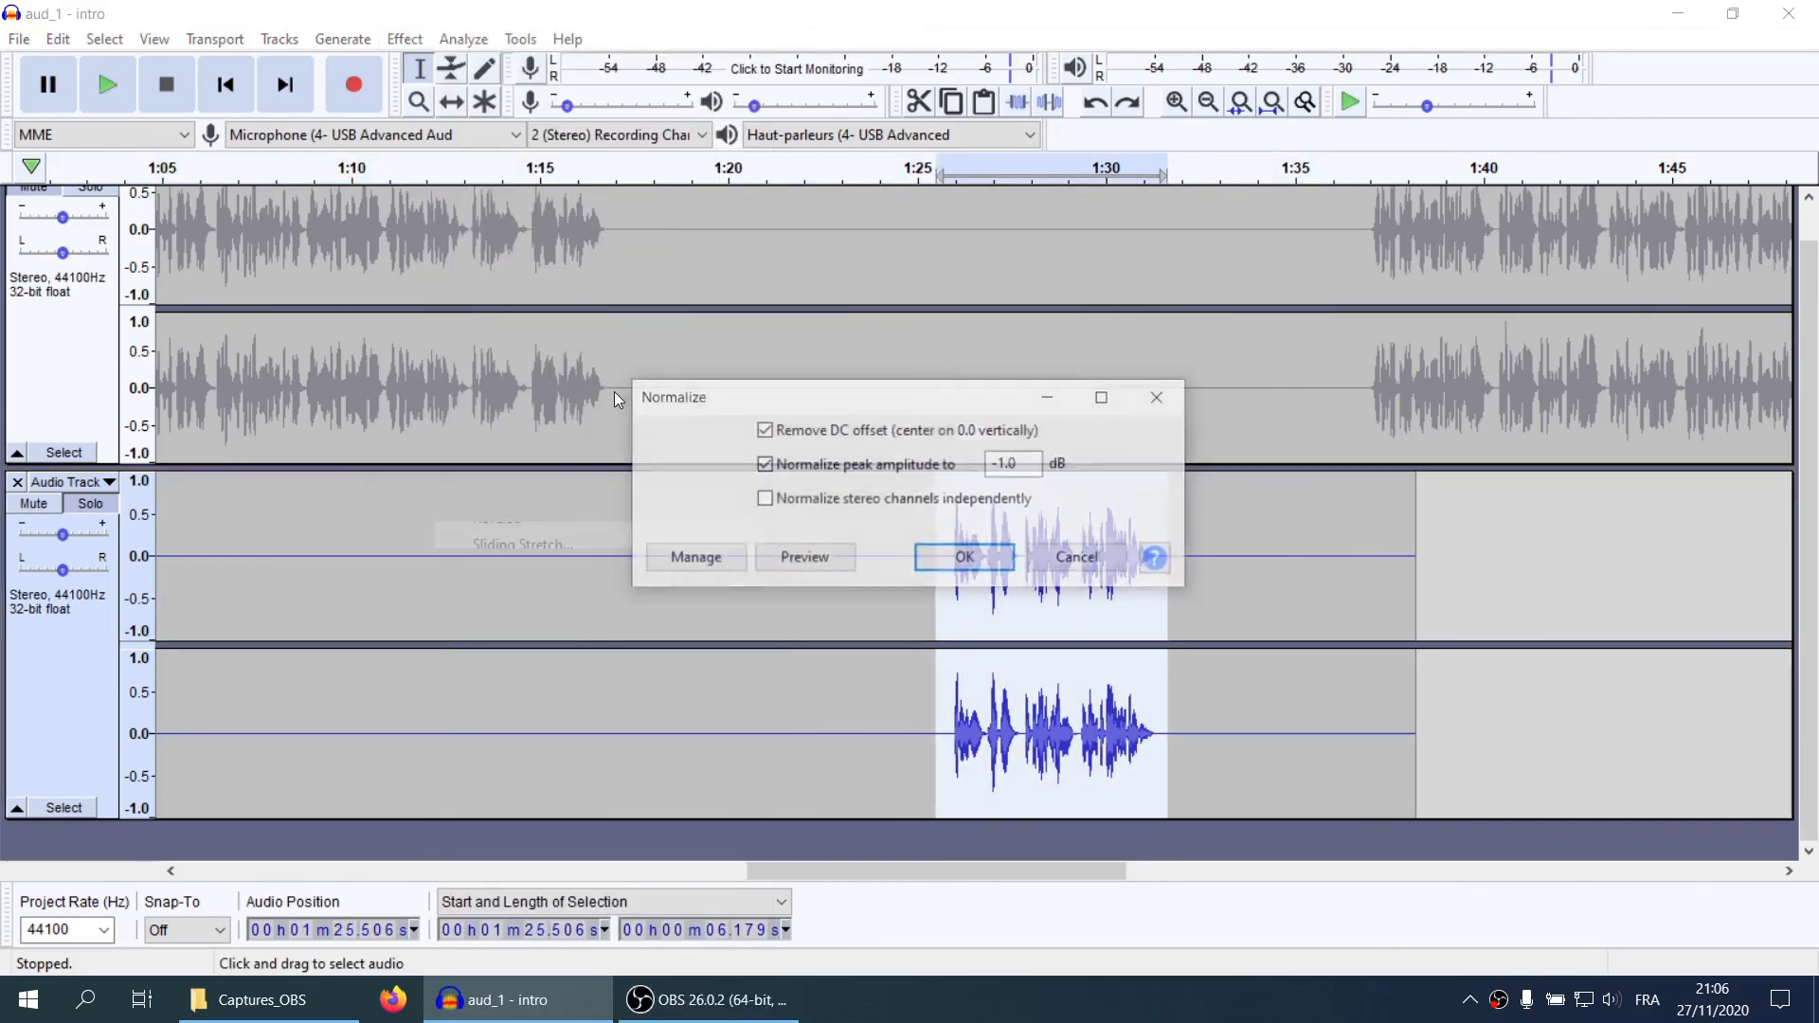
pyautogui.click(966, 556)
# Apply the Compressor to the selected voice passage and normalize it again
pyautogui.click(404, 39)
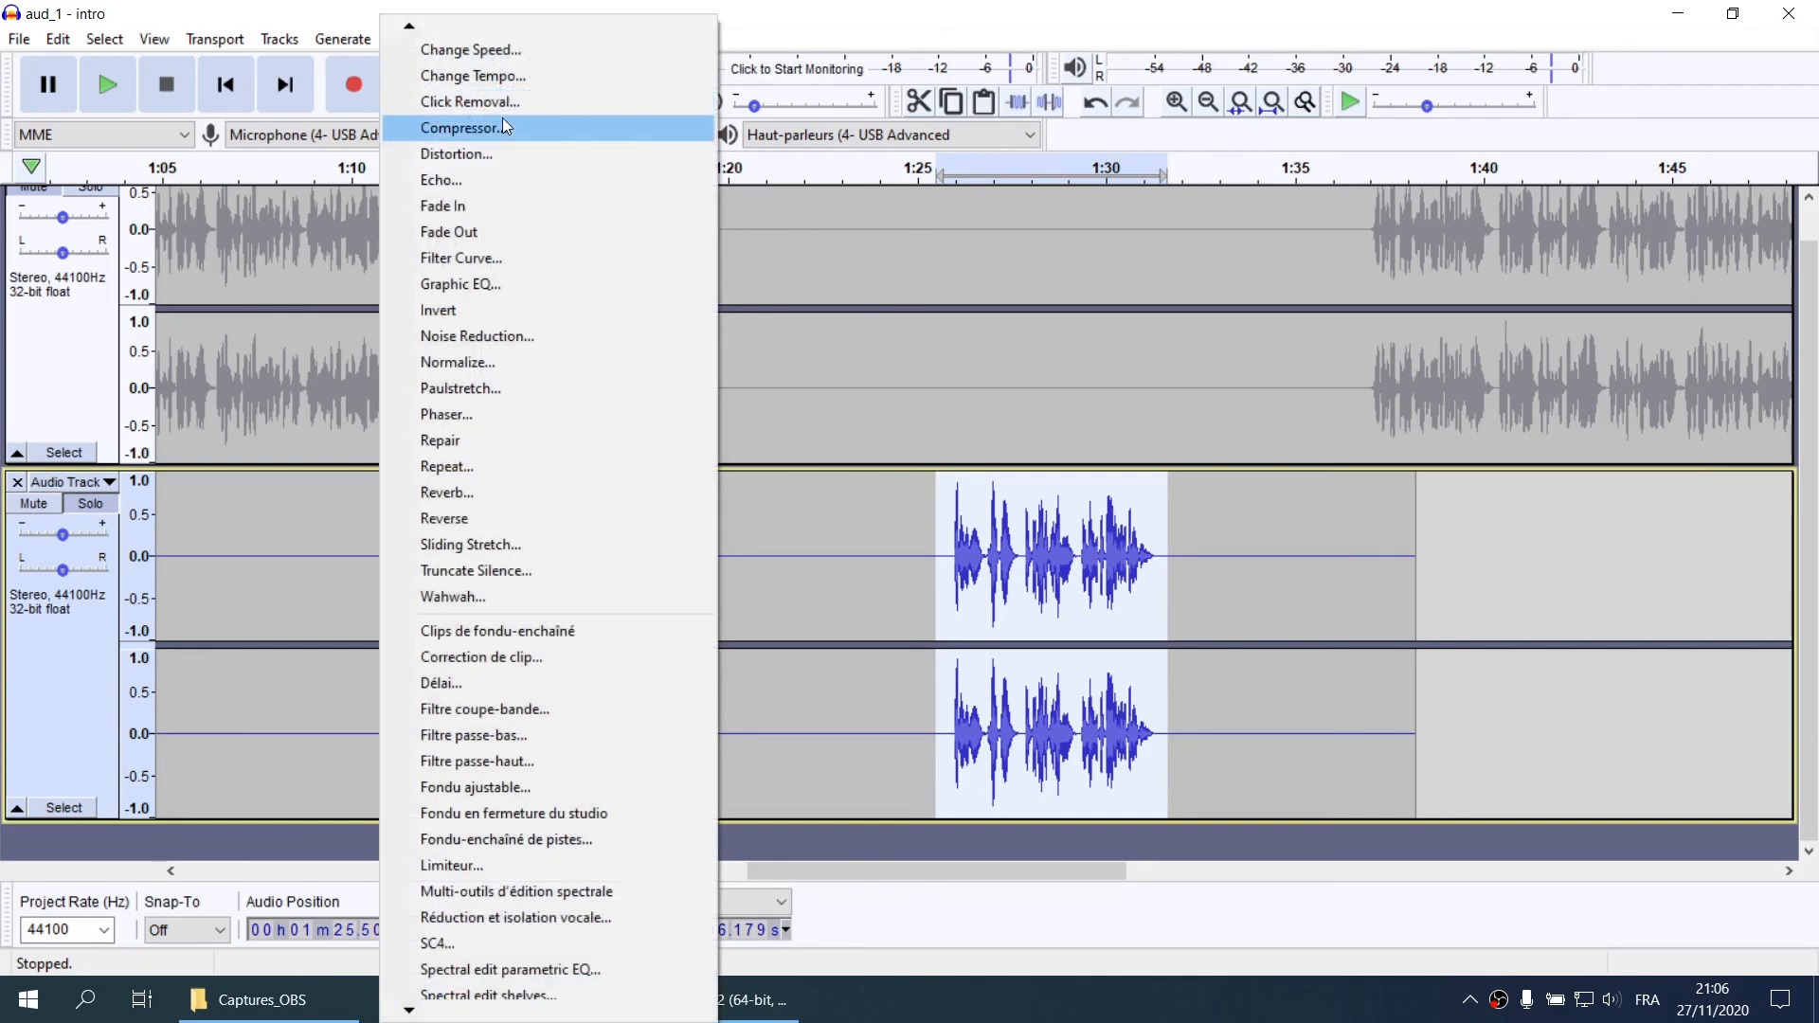
pyautogui.click(528, 126)
pyautogui.press('Return')
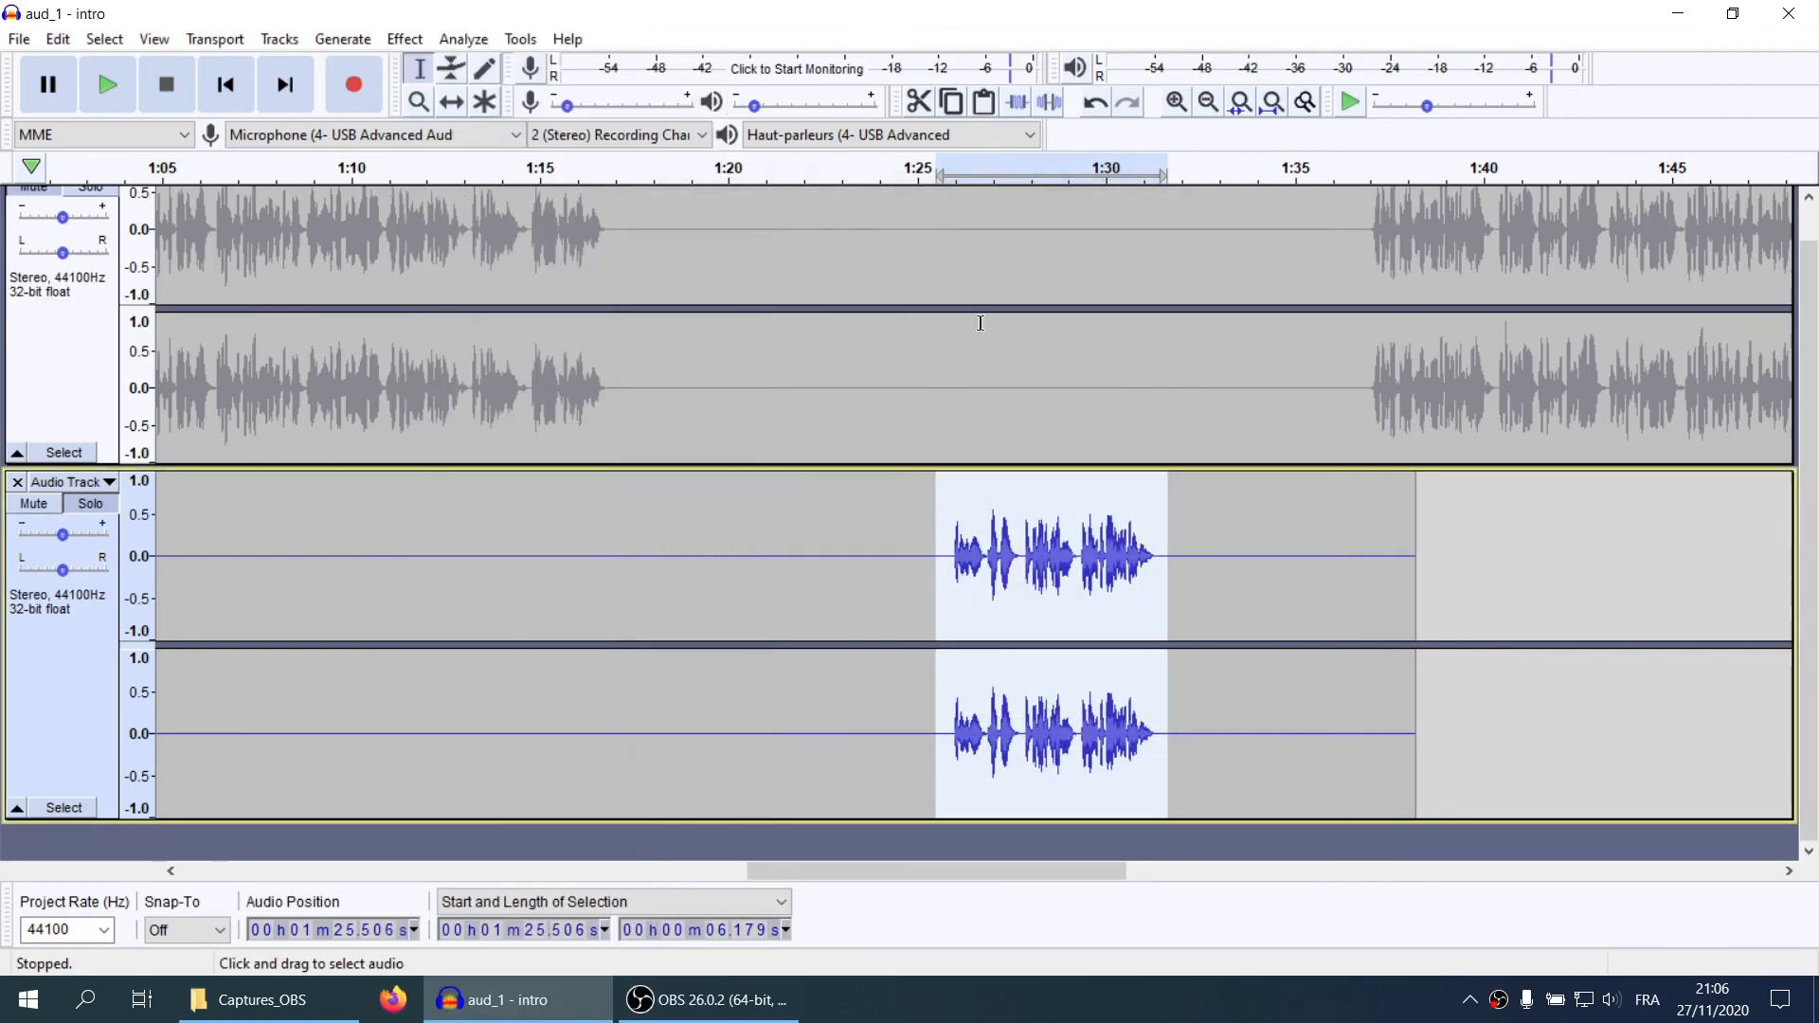
pyautogui.click(405, 39)
pyautogui.click(526, 360)
pyautogui.click(966, 557)
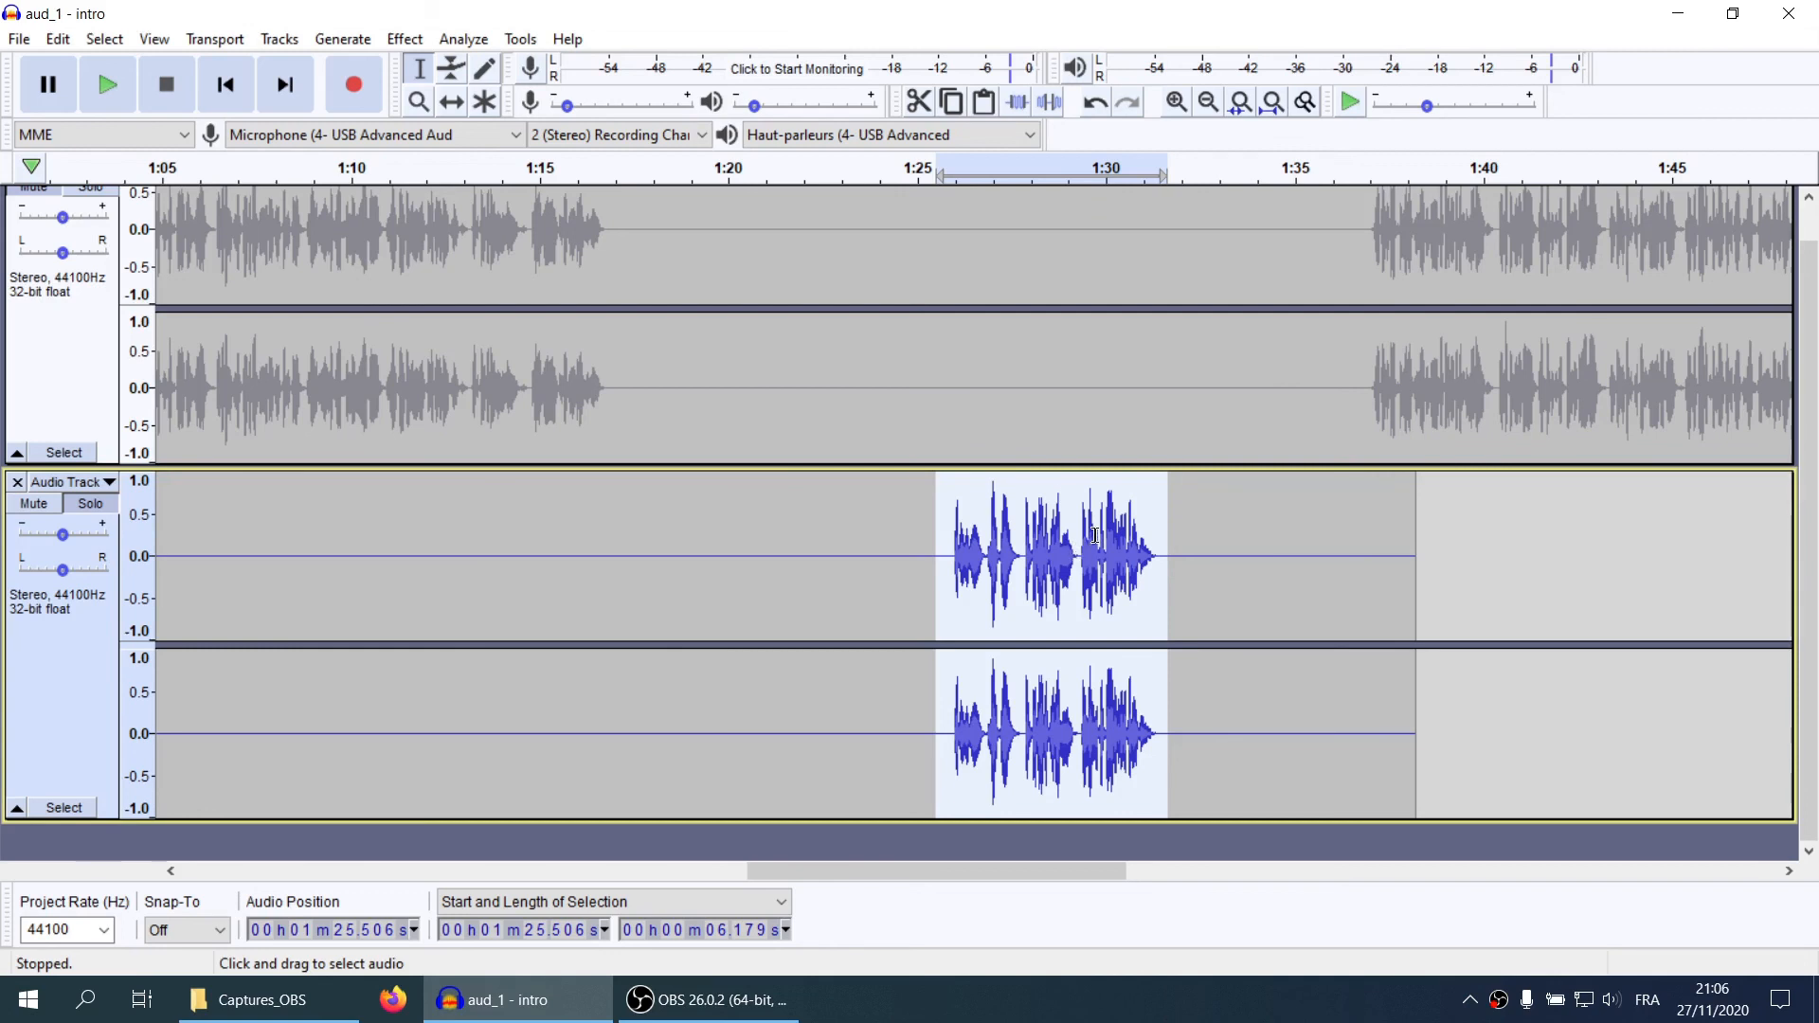
# Try to lower the selected voice passage with an amplification of -5.9 dB
pyautogui.click(405, 38)
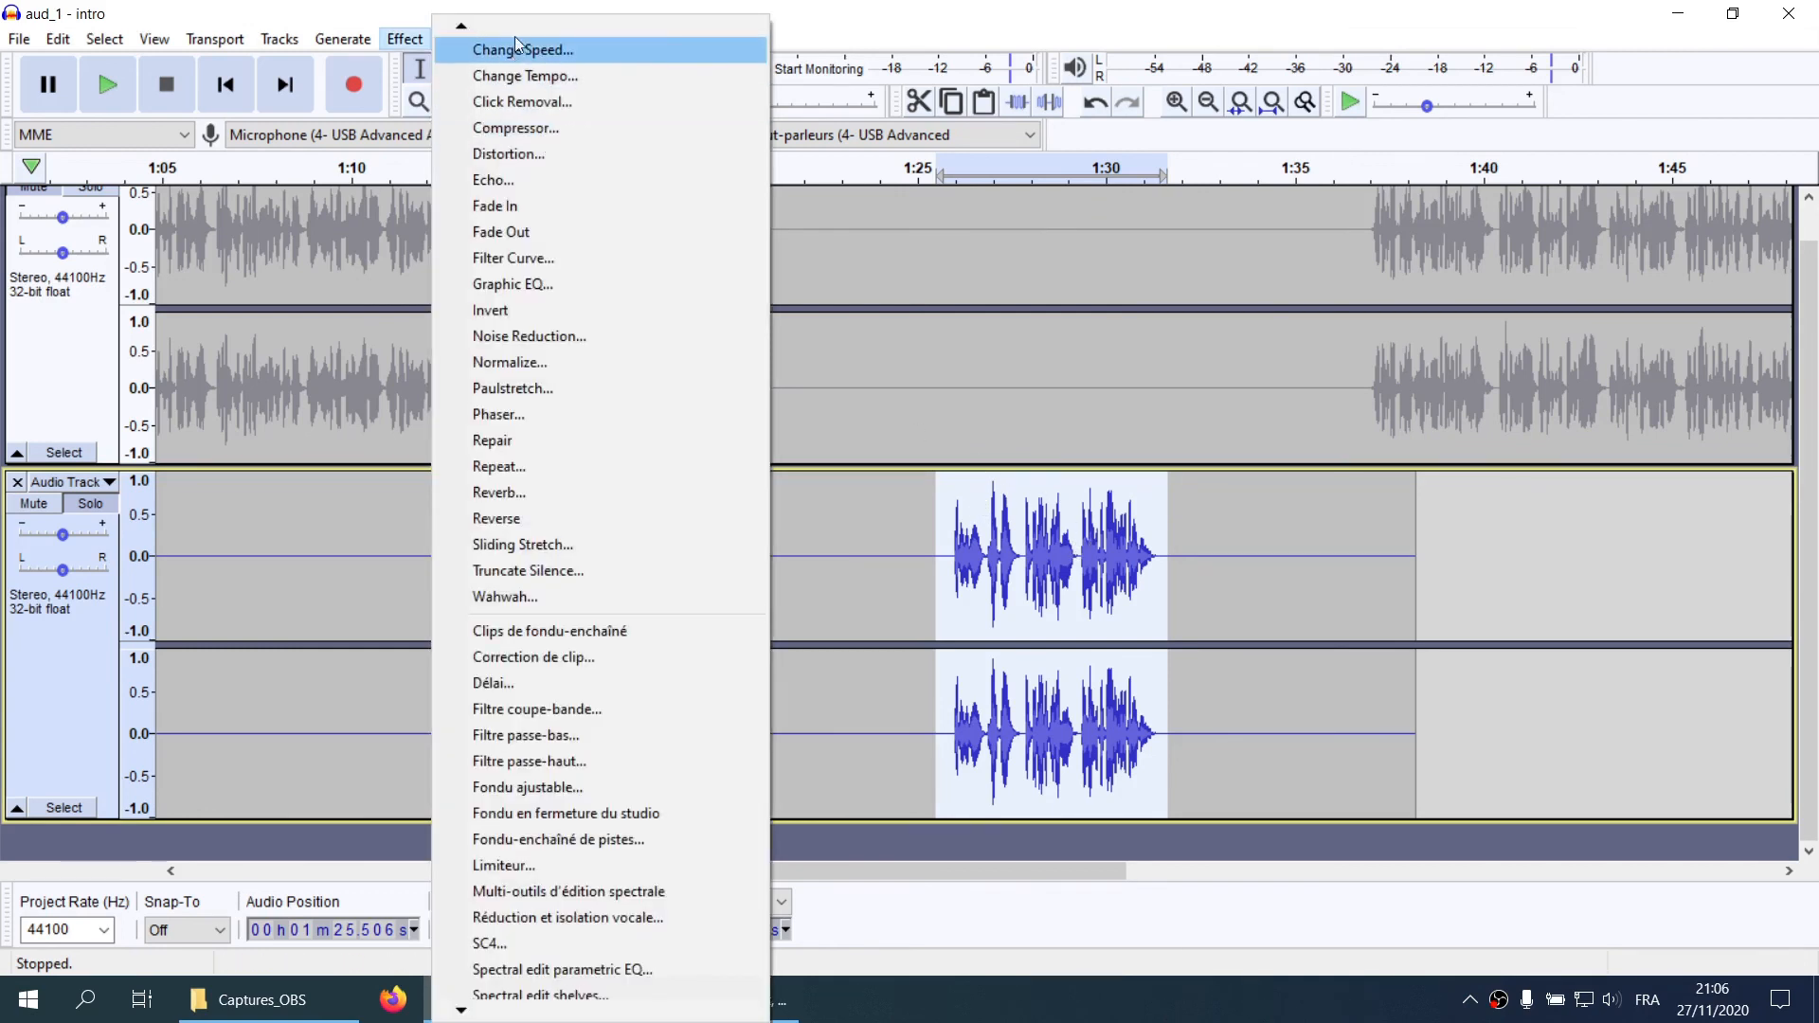
pyautogui.moveTo(518, 40)
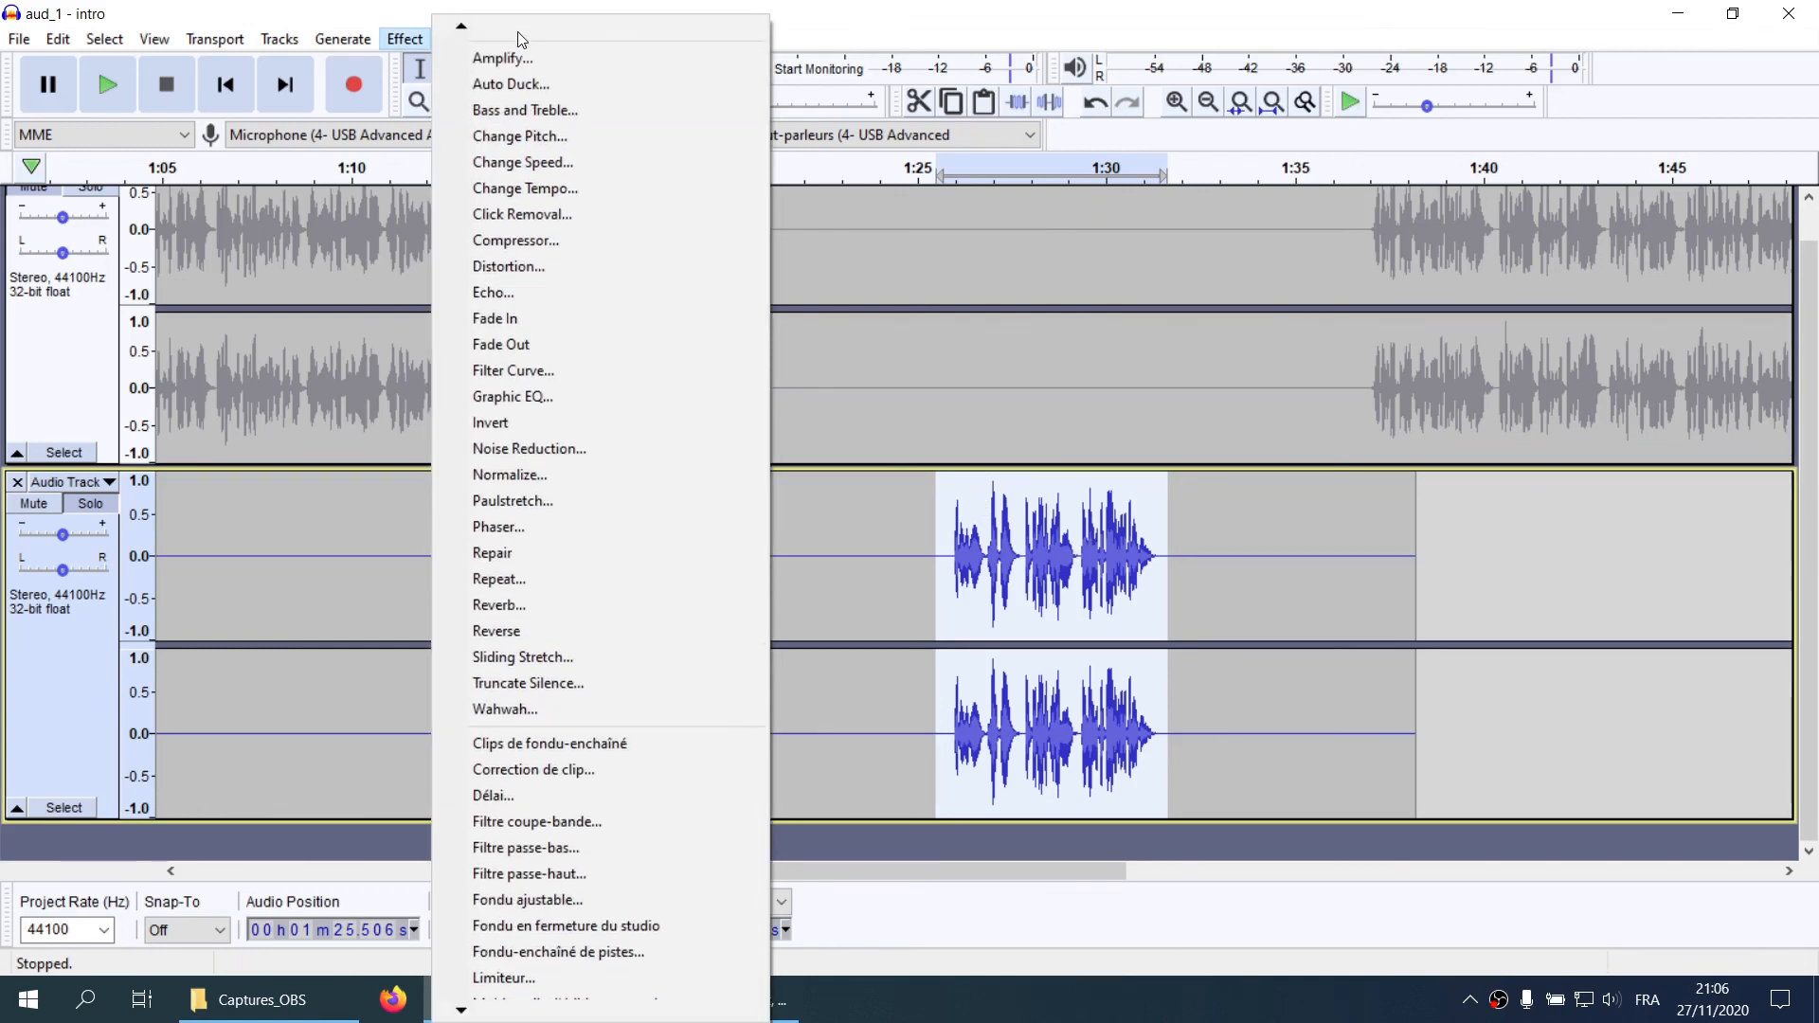
pyautogui.click(512, 58)
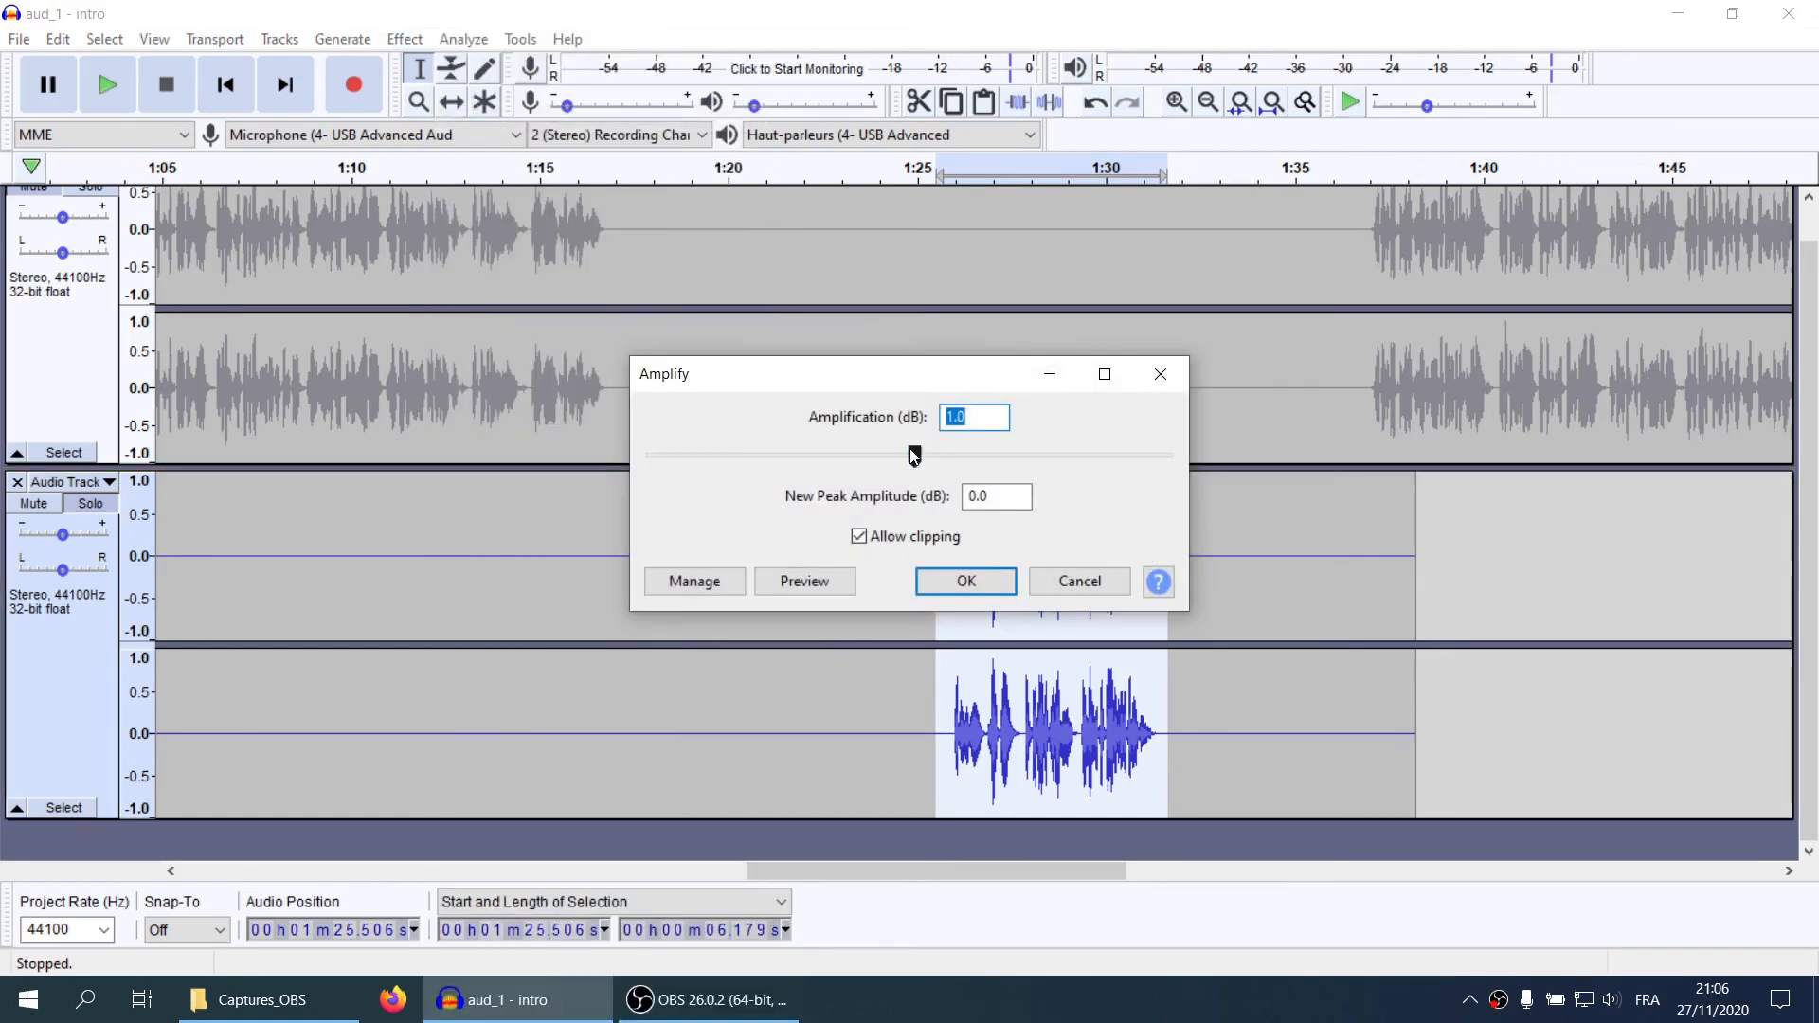
pyautogui.moveTo(914, 455); pyautogui.dragTo(879, 458)
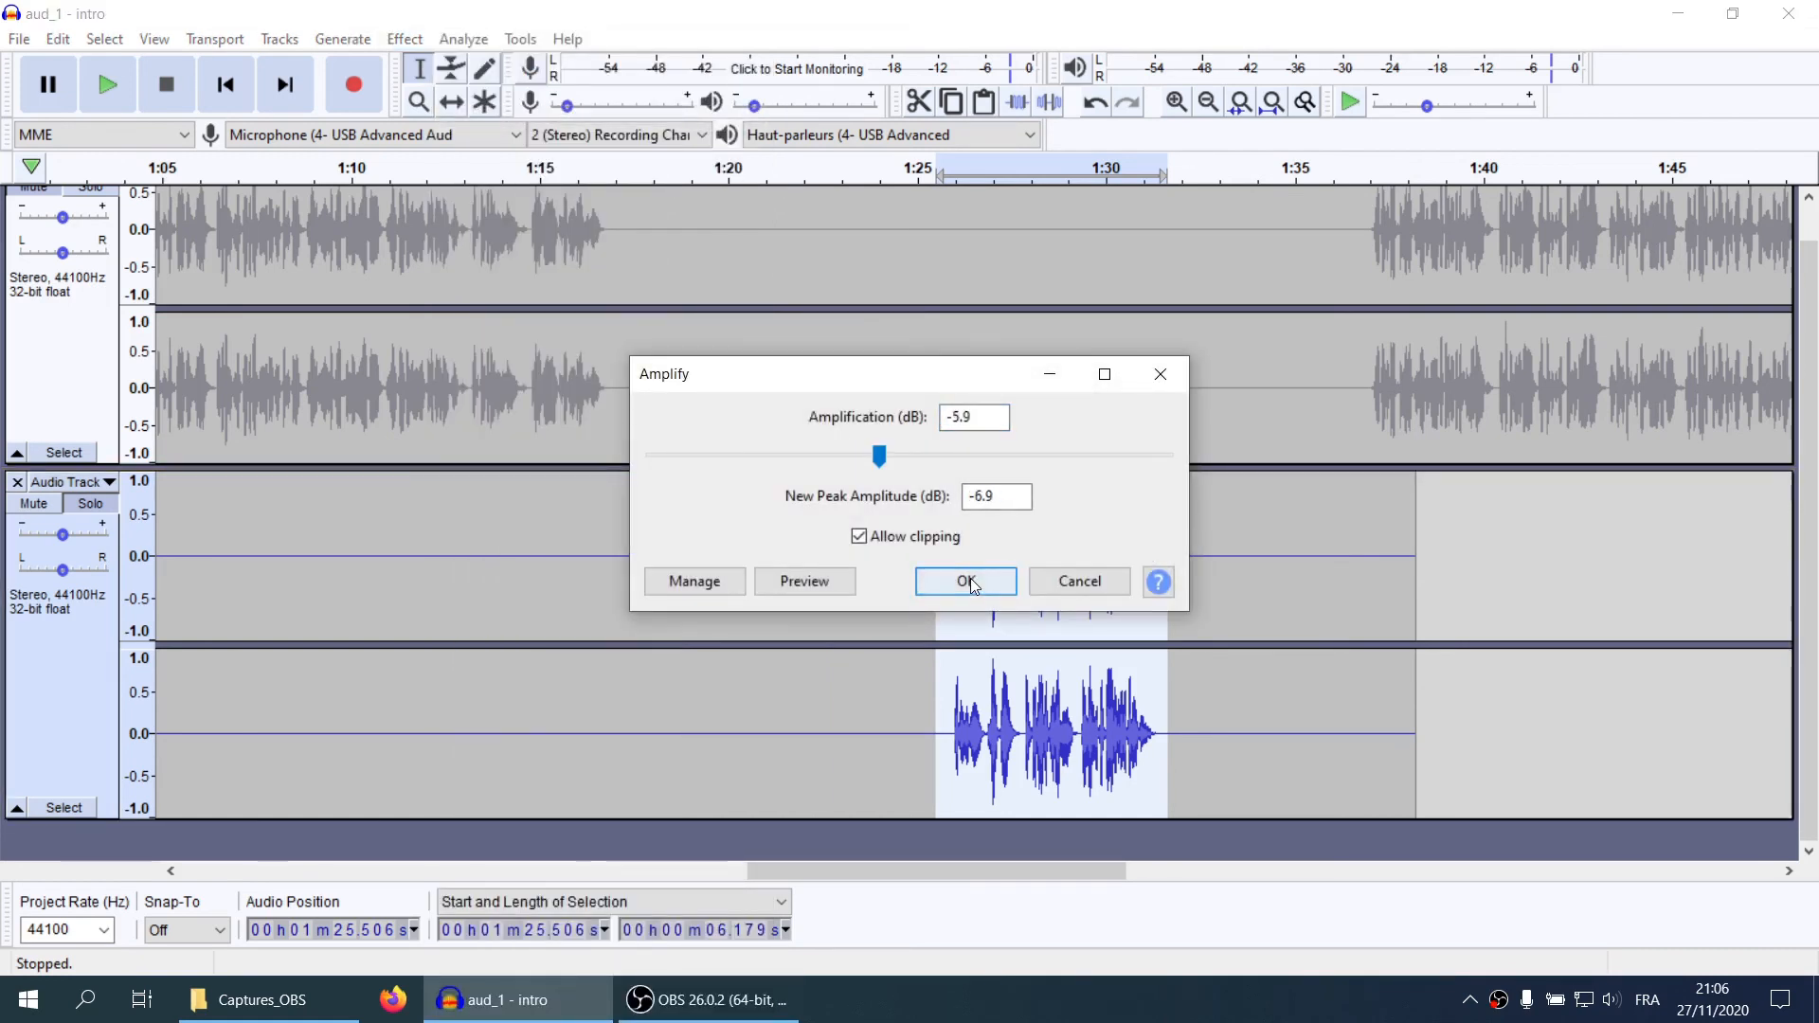
pyautogui.click(973, 583)
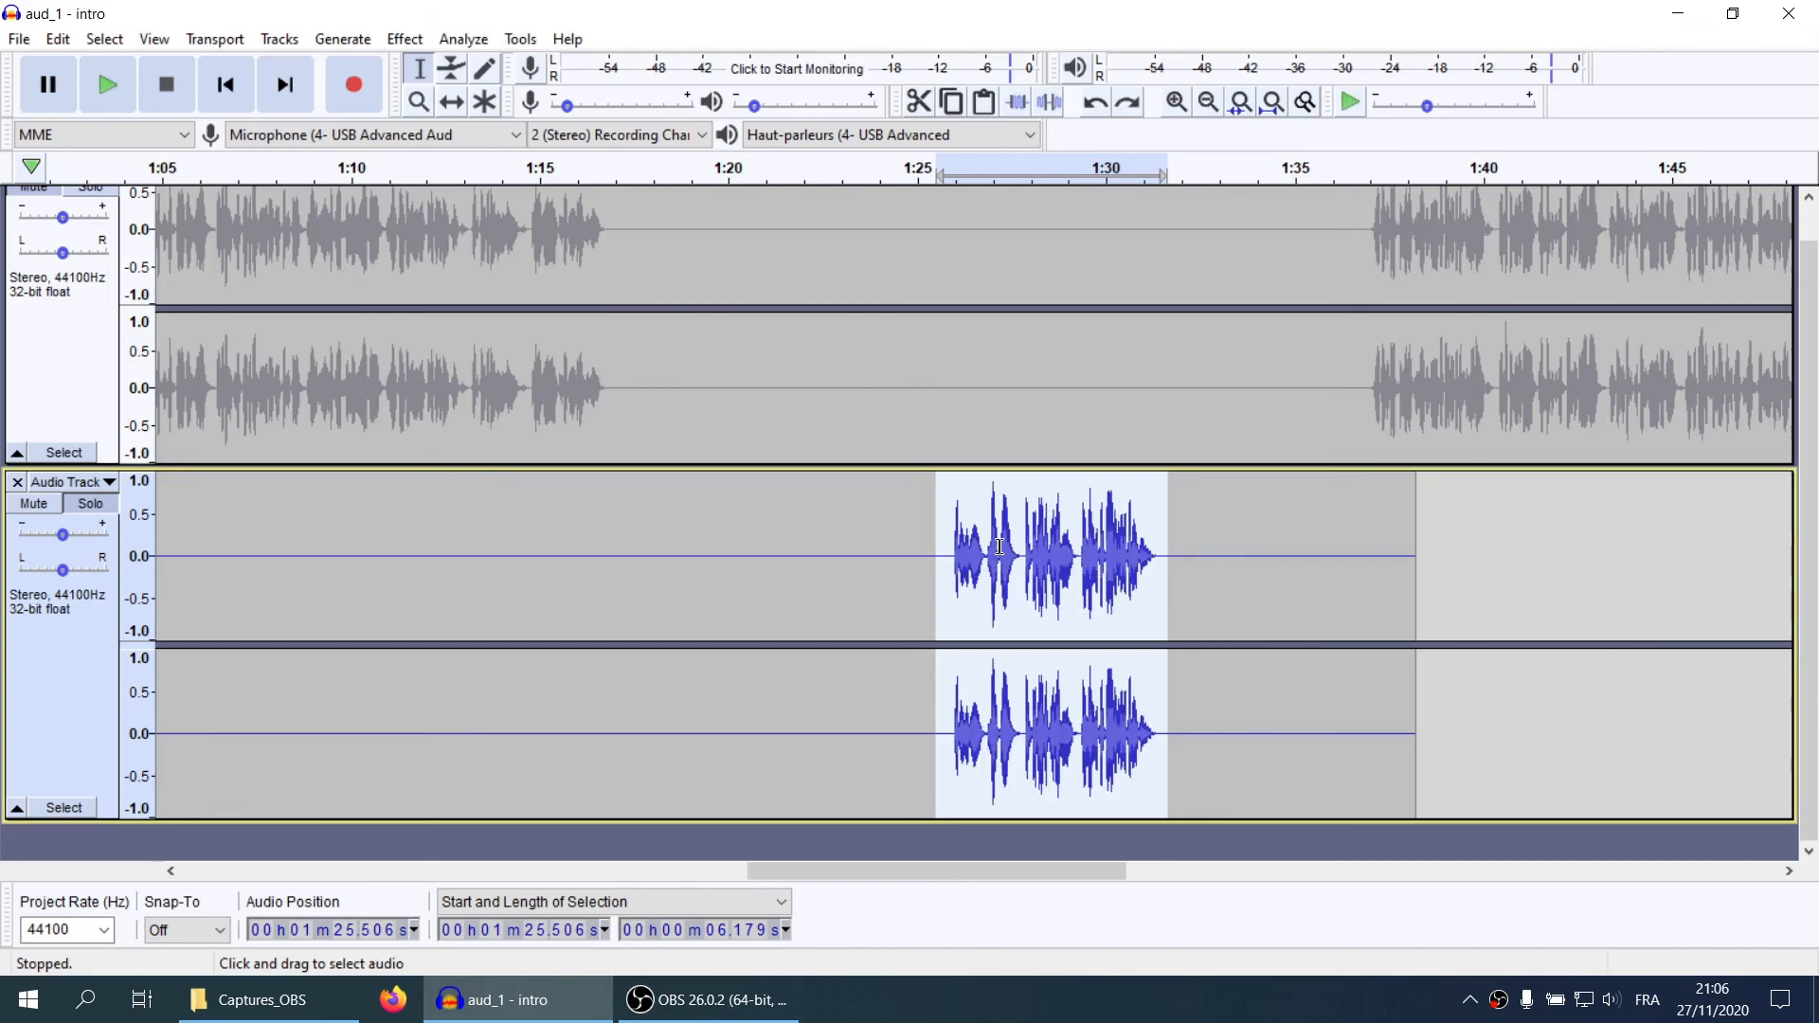
# Slightly reduce the level of the selected voice passage with Amplify
pyautogui.click(372, 42)
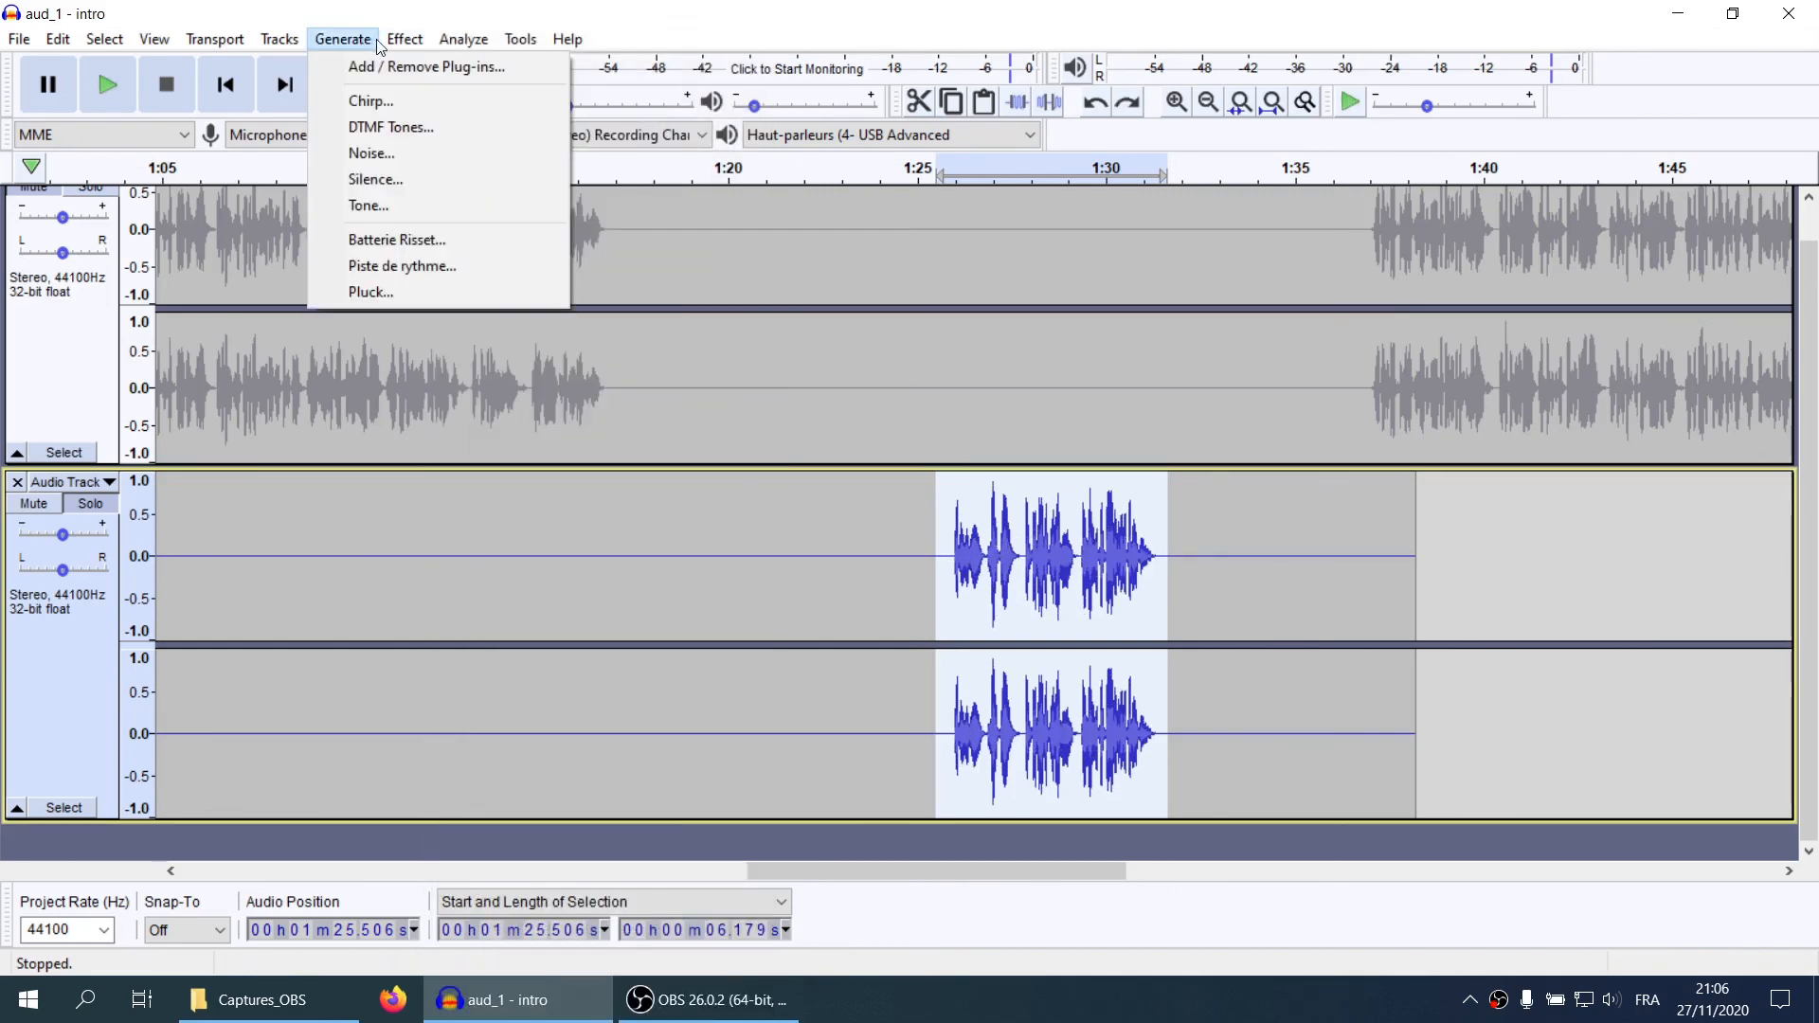
pyautogui.click(421, 61)
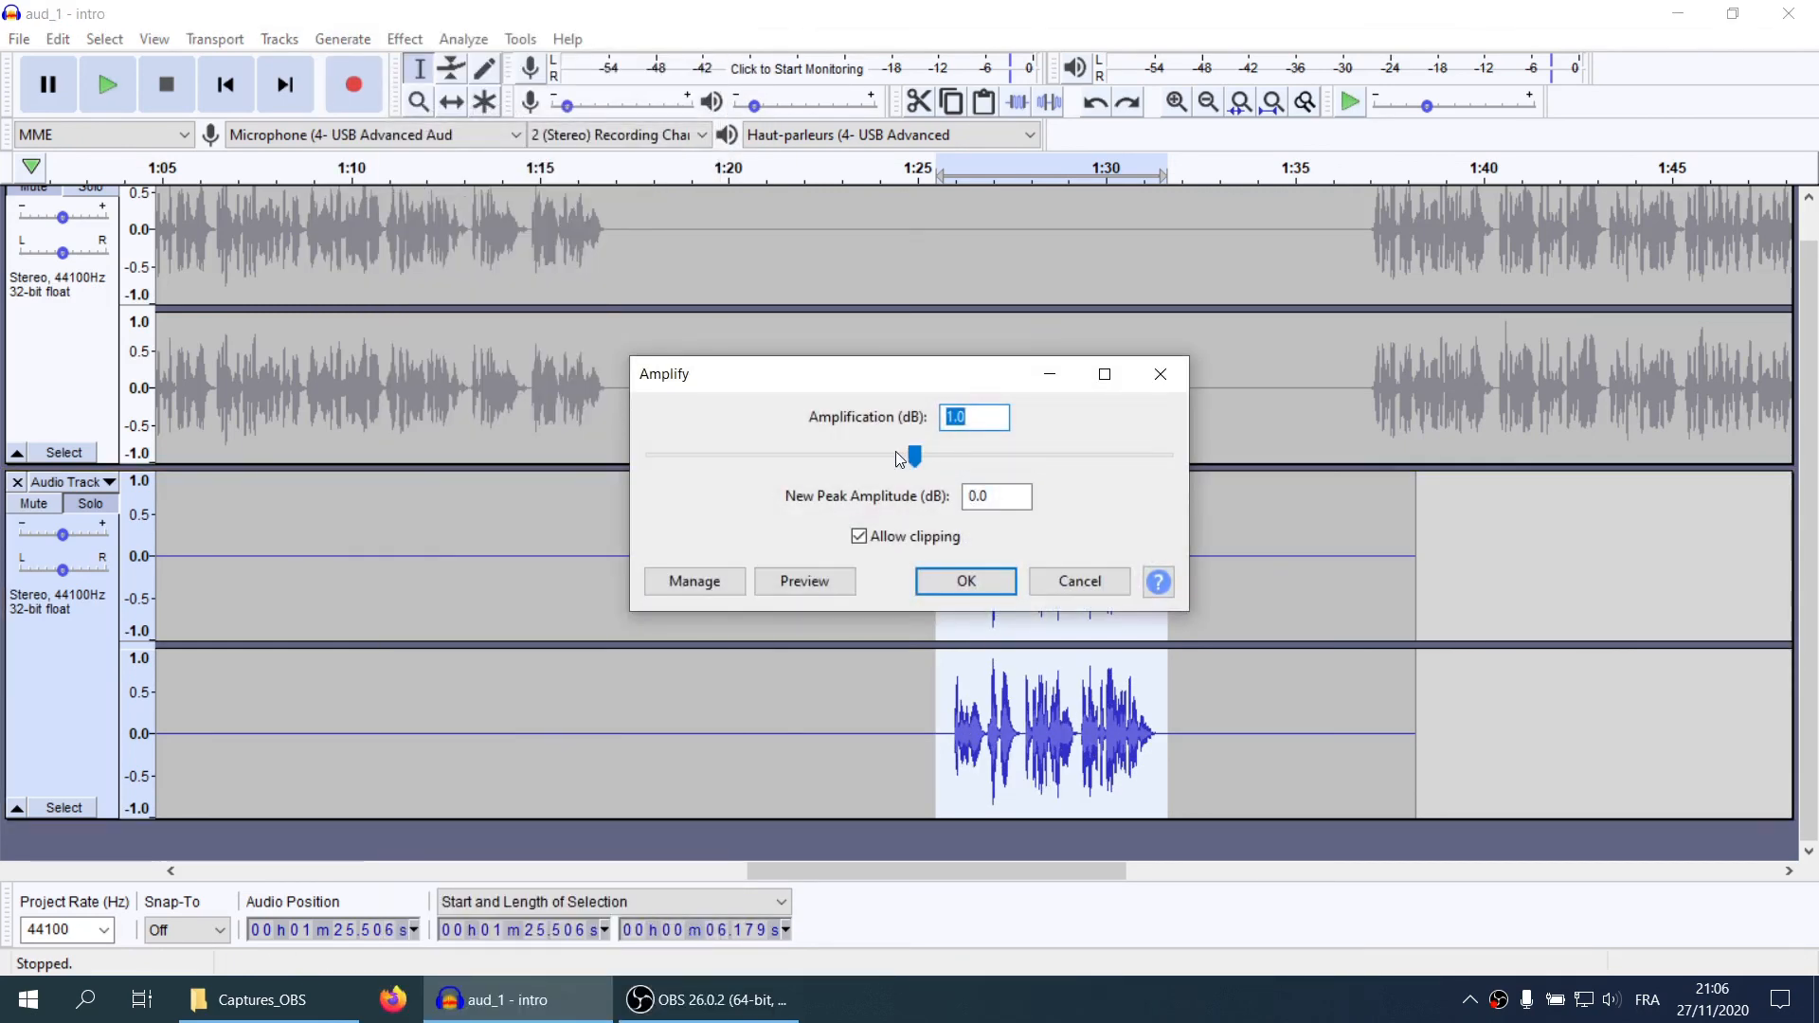
pyautogui.click(902, 457)
pyautogui.click(966, 581)
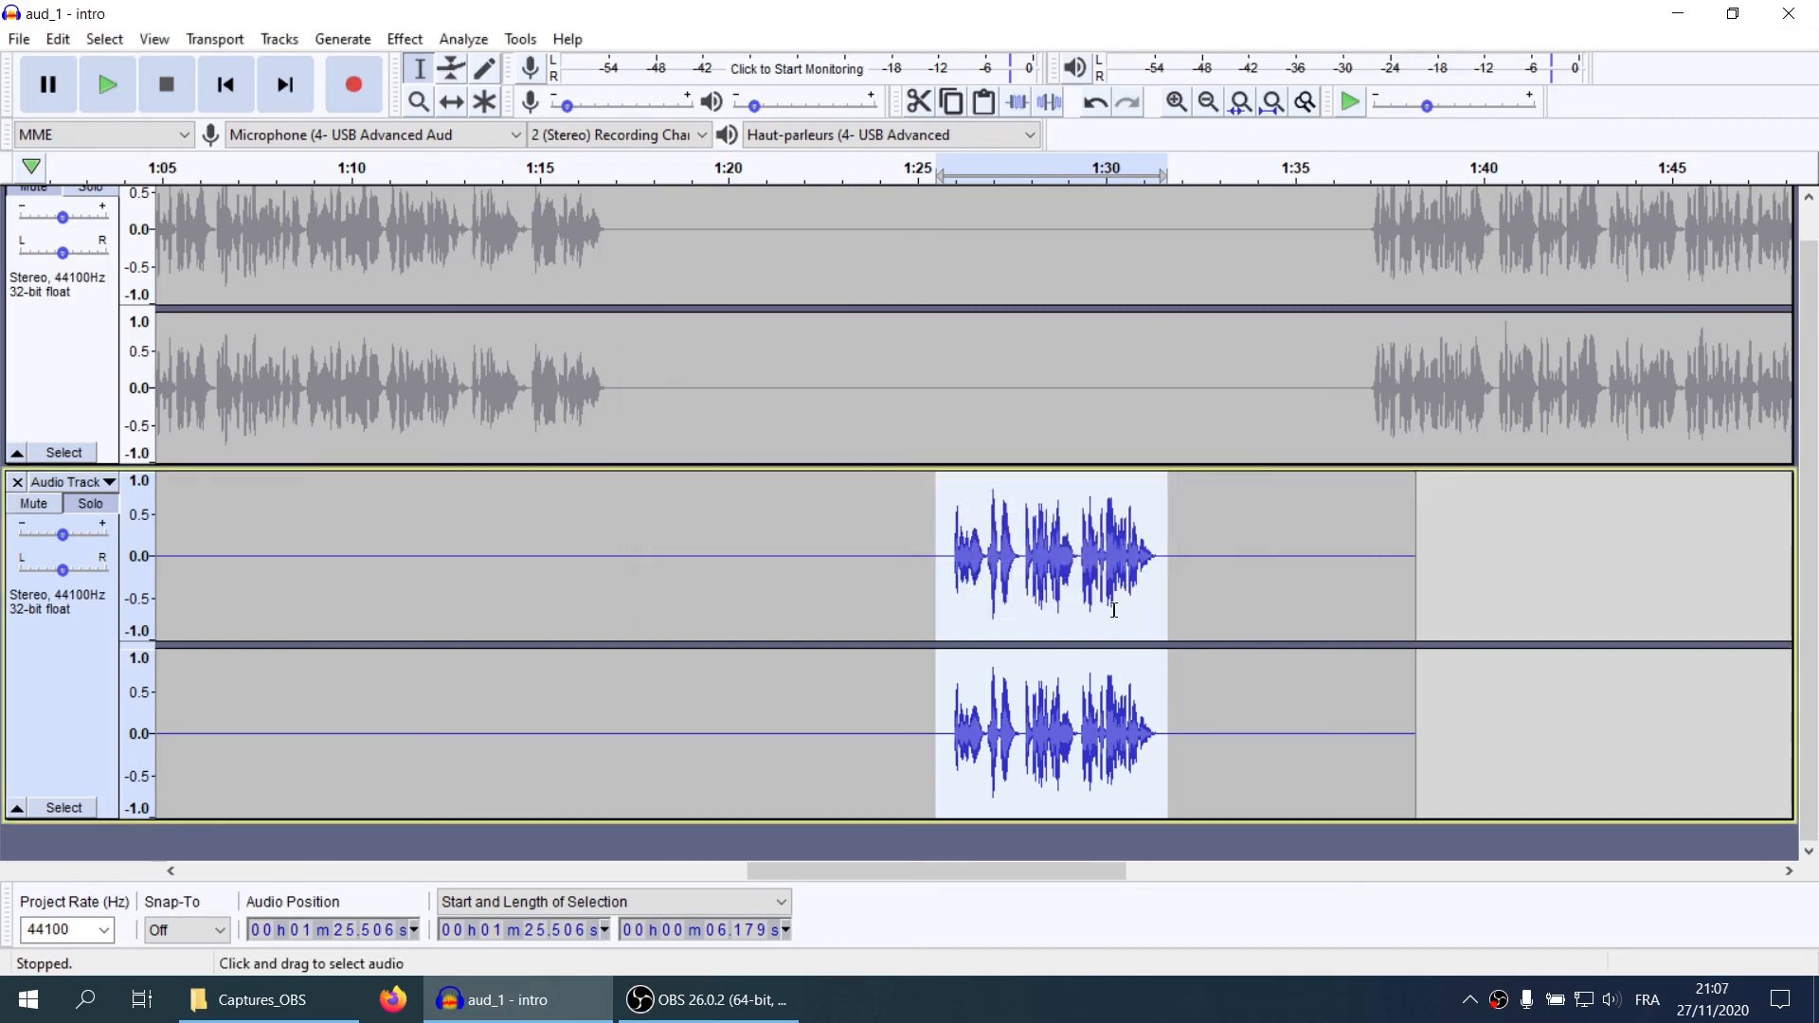
# Reduce the heights of the intro track and the recorded track so both fit in view
pyautogui.click(1193, 554)
pyautogui.hscroll(1, 1179, 559)
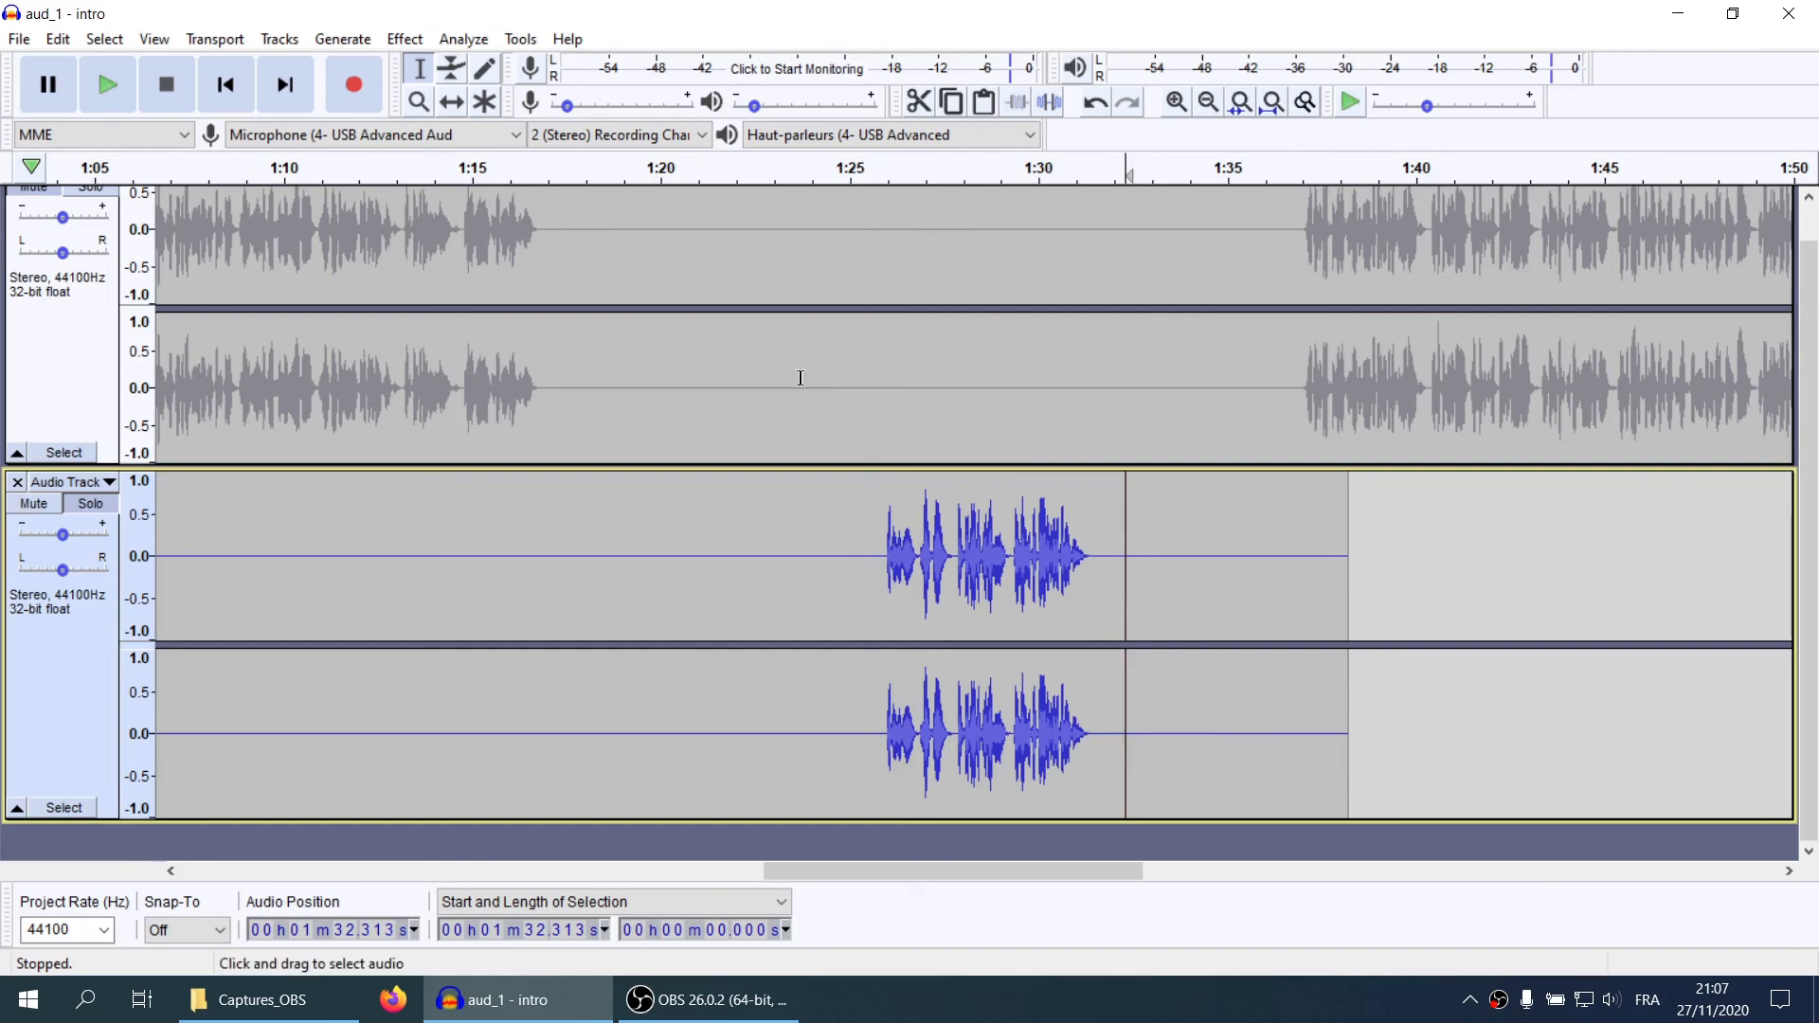
pyautogui.moveTo(816, 463); pyautogui.dragTo(820, 435)
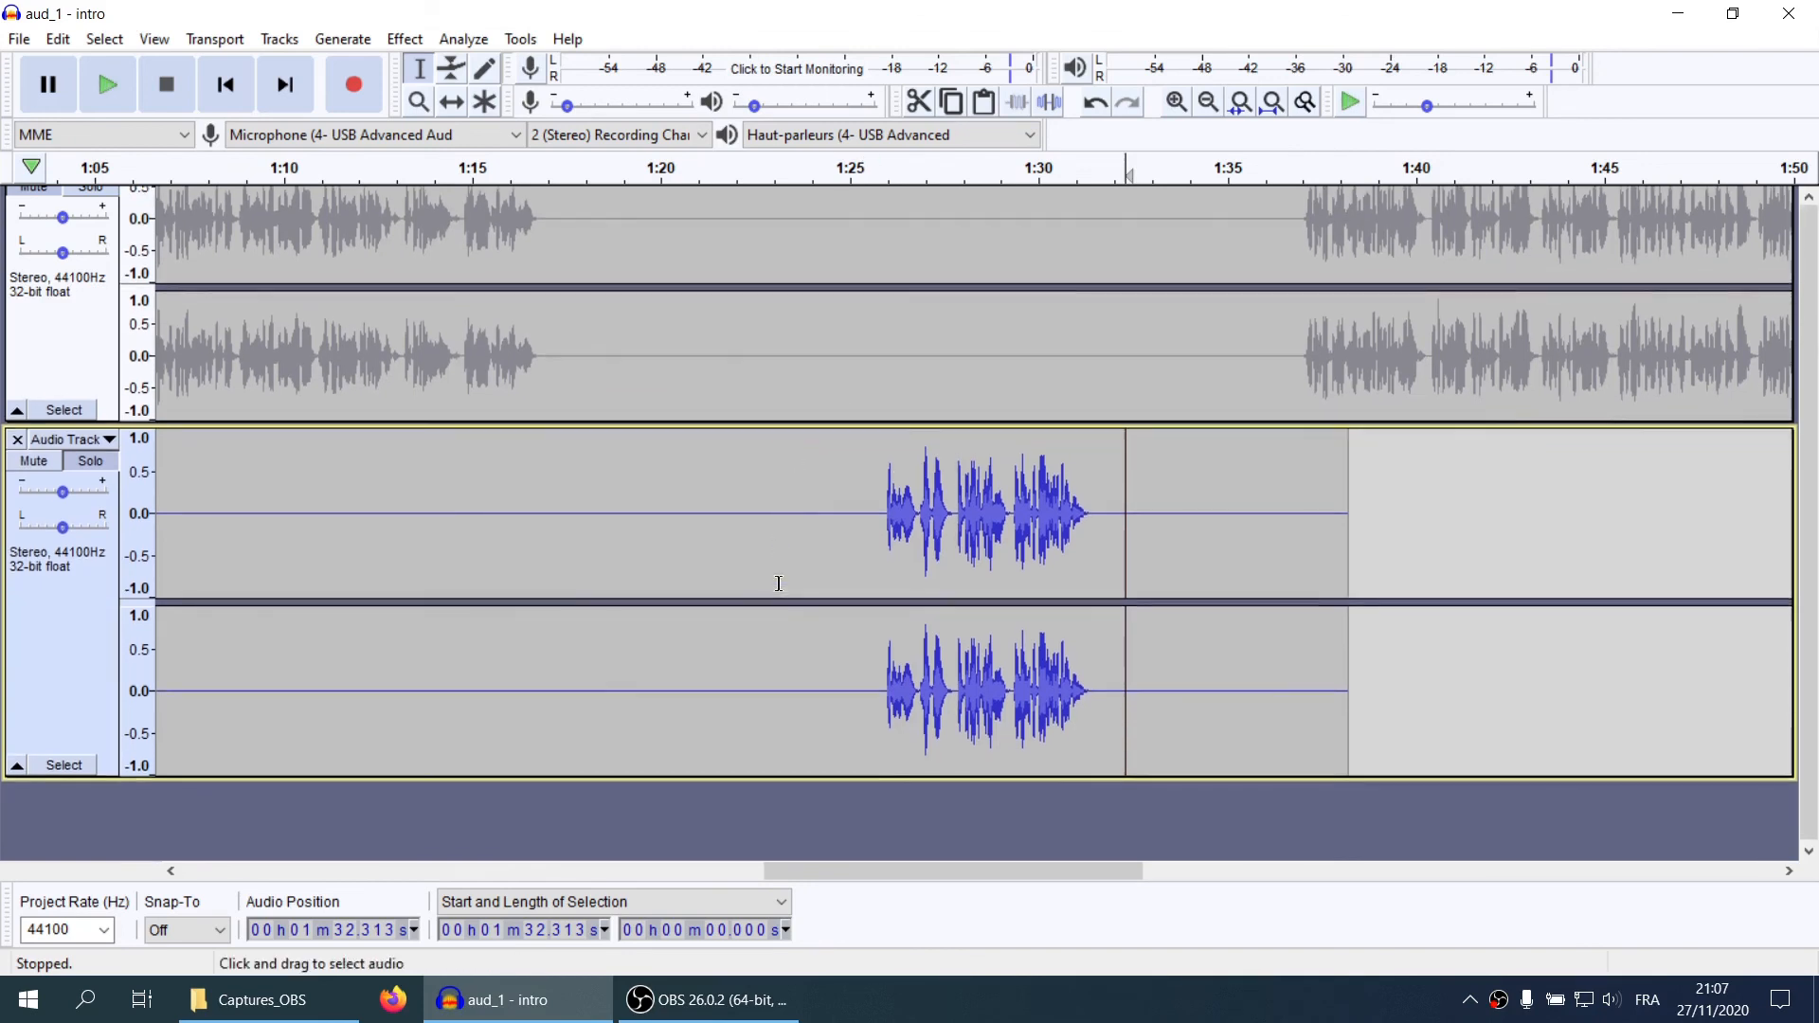
pyautogui.moveTo(753, 815); pyautogui.dragTo(761, 764)
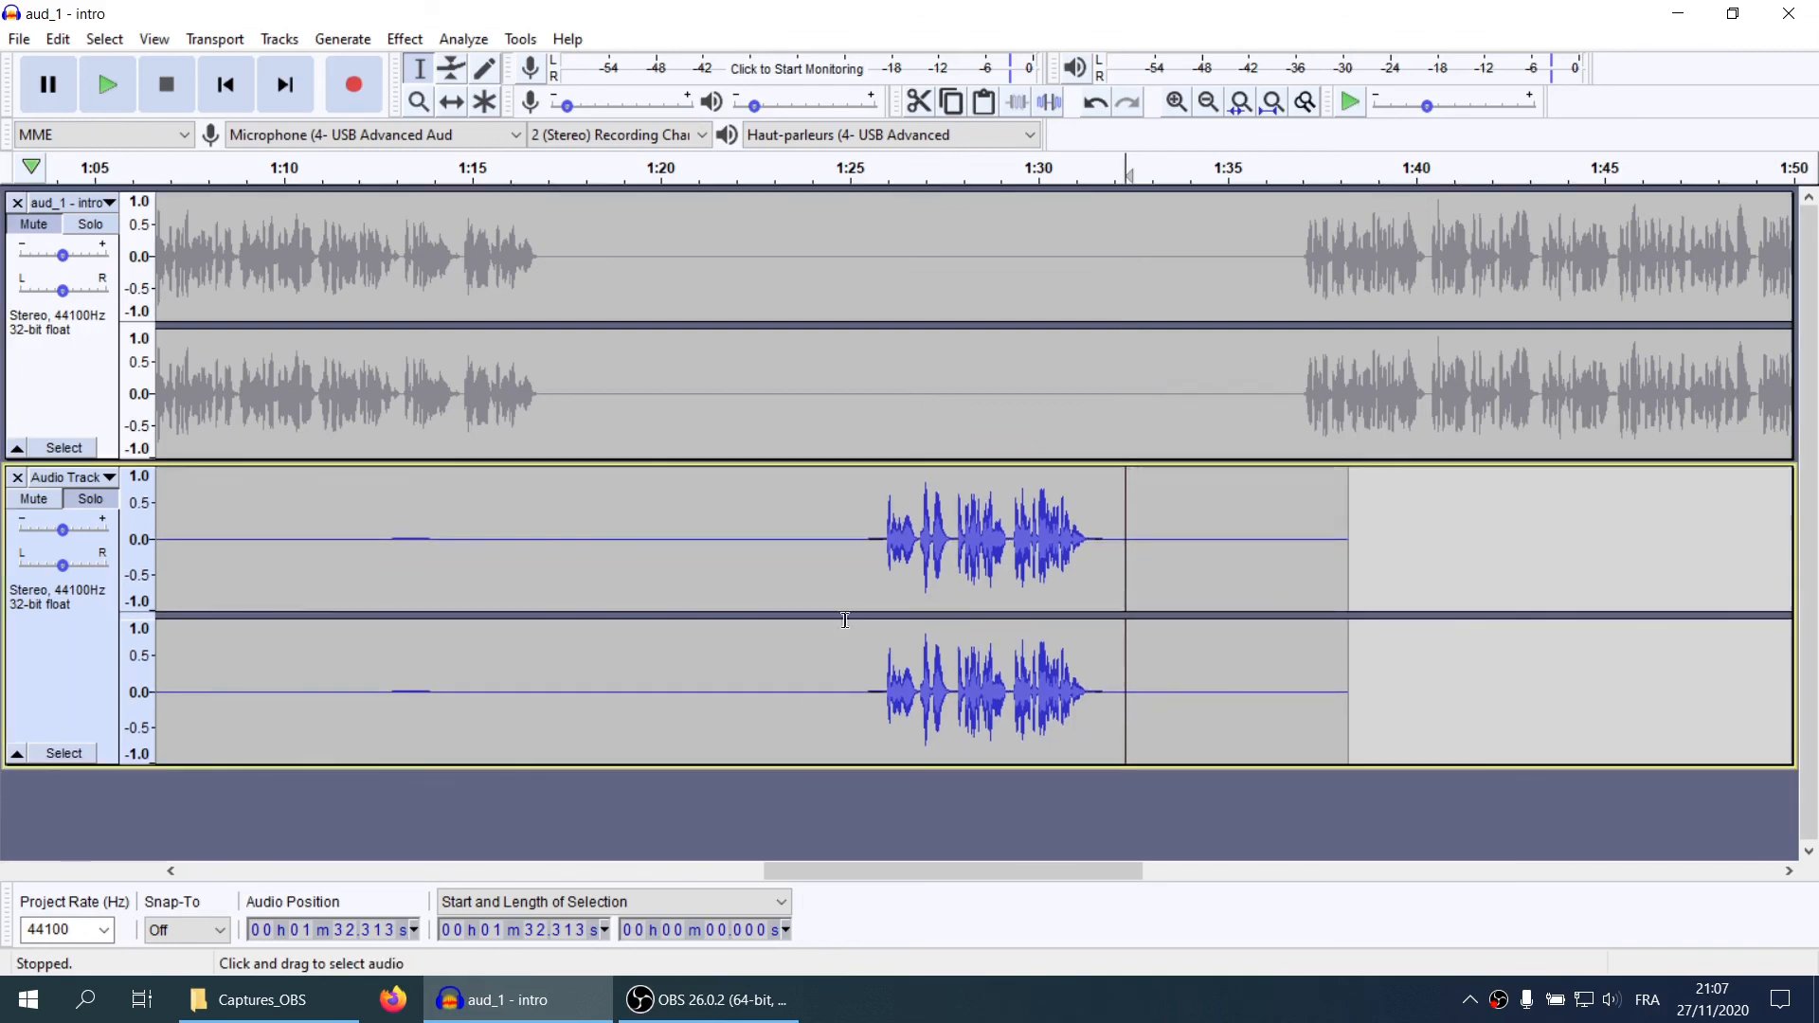
# Split the recorded track around the speech at 1:25.412 and 1:31.905, and select the isolated clip
pyautogui.click(864, 525)
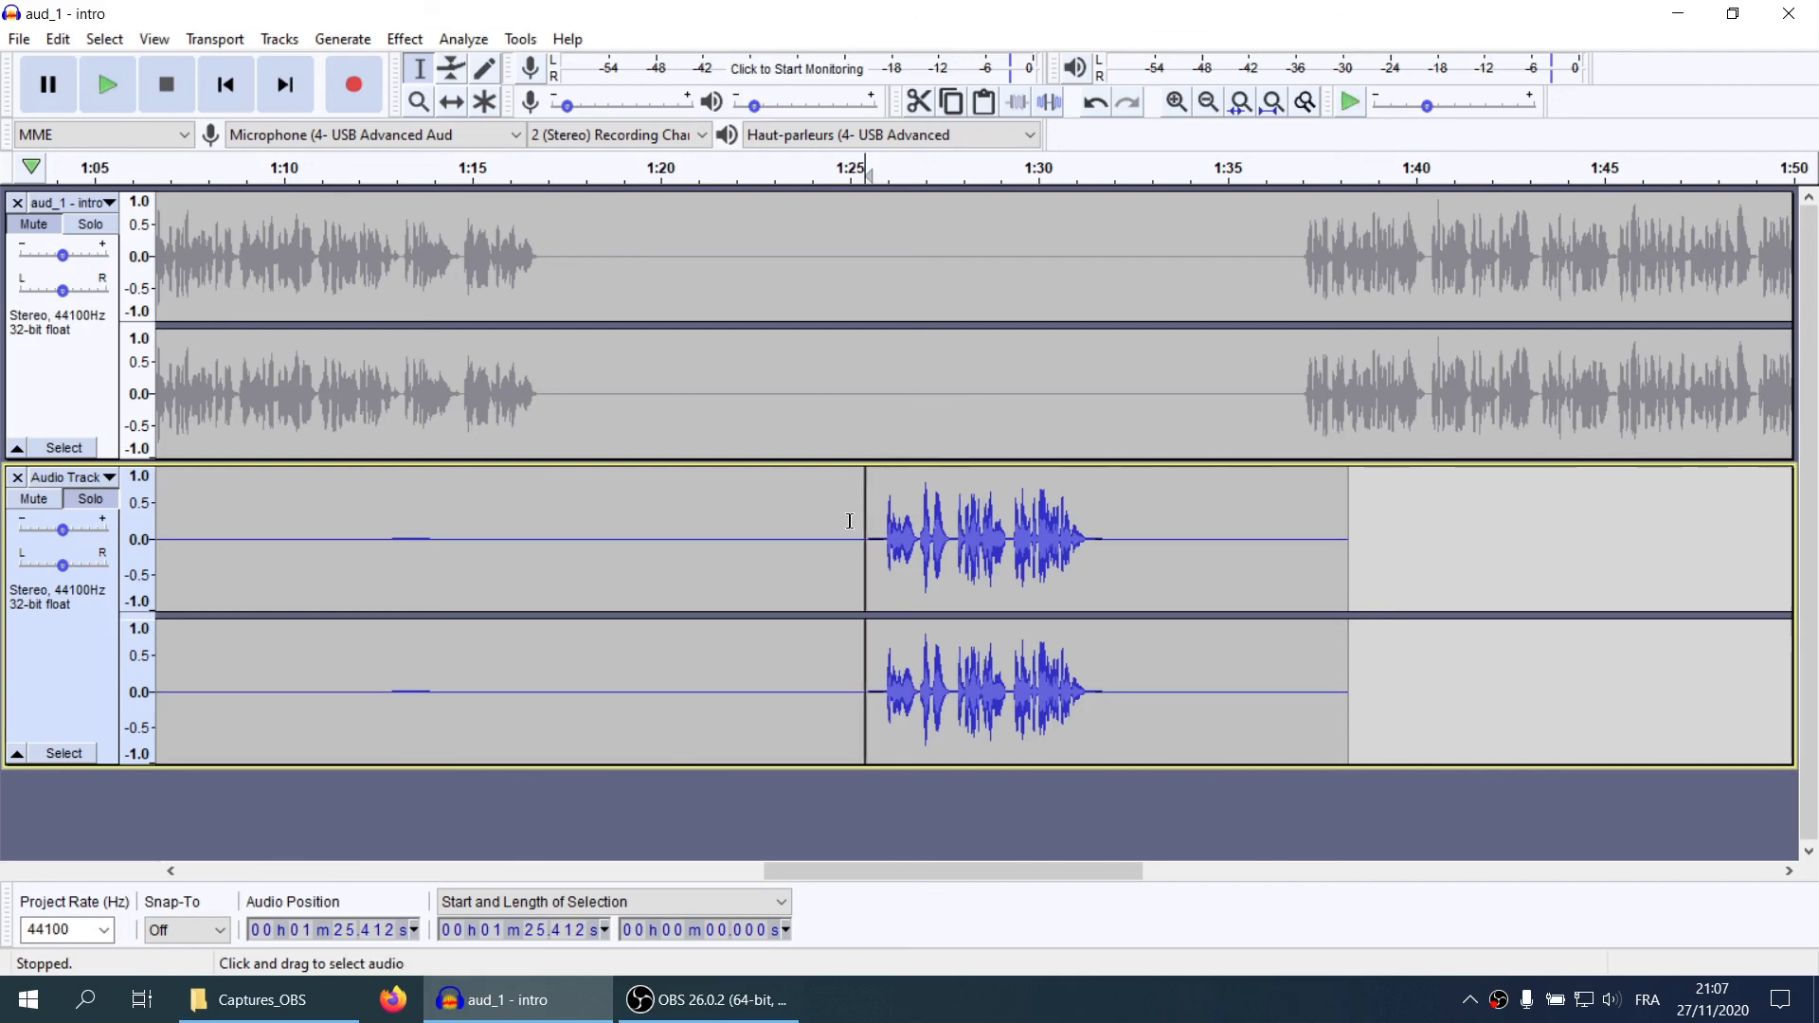
pyautogui.click(1110, 523)
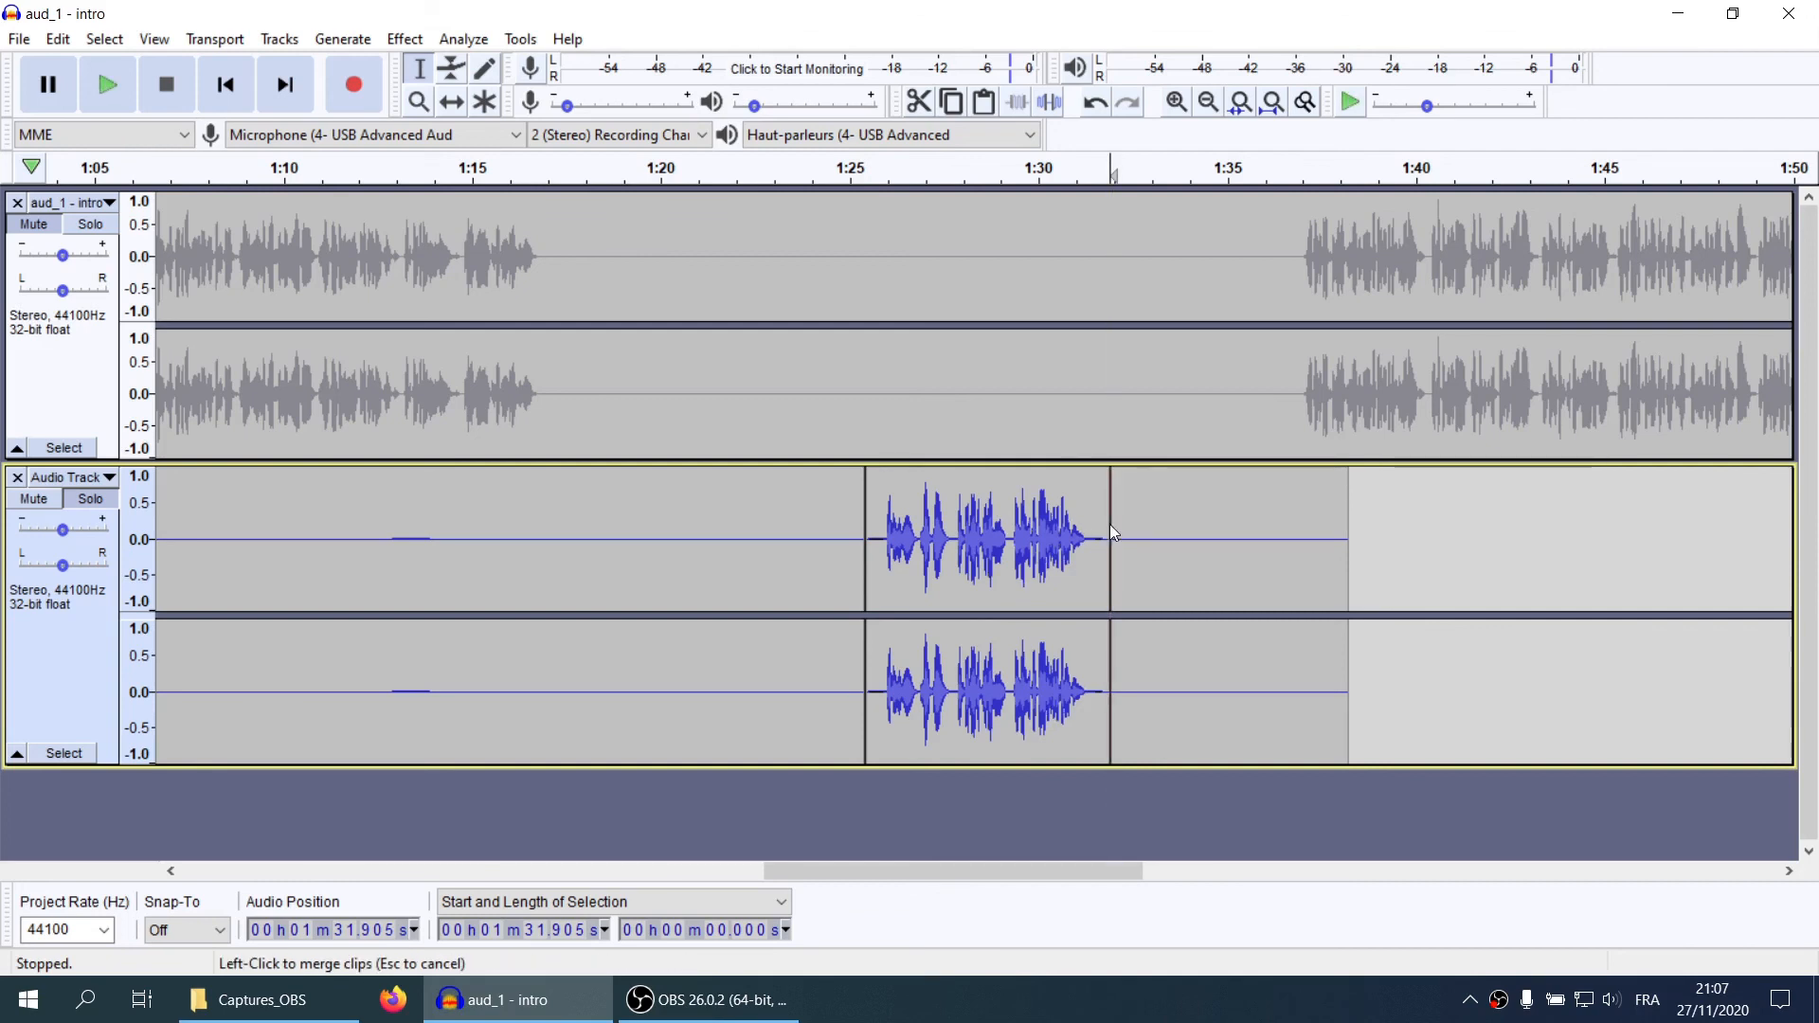
pyautogui.doubleClick(1007, 552)
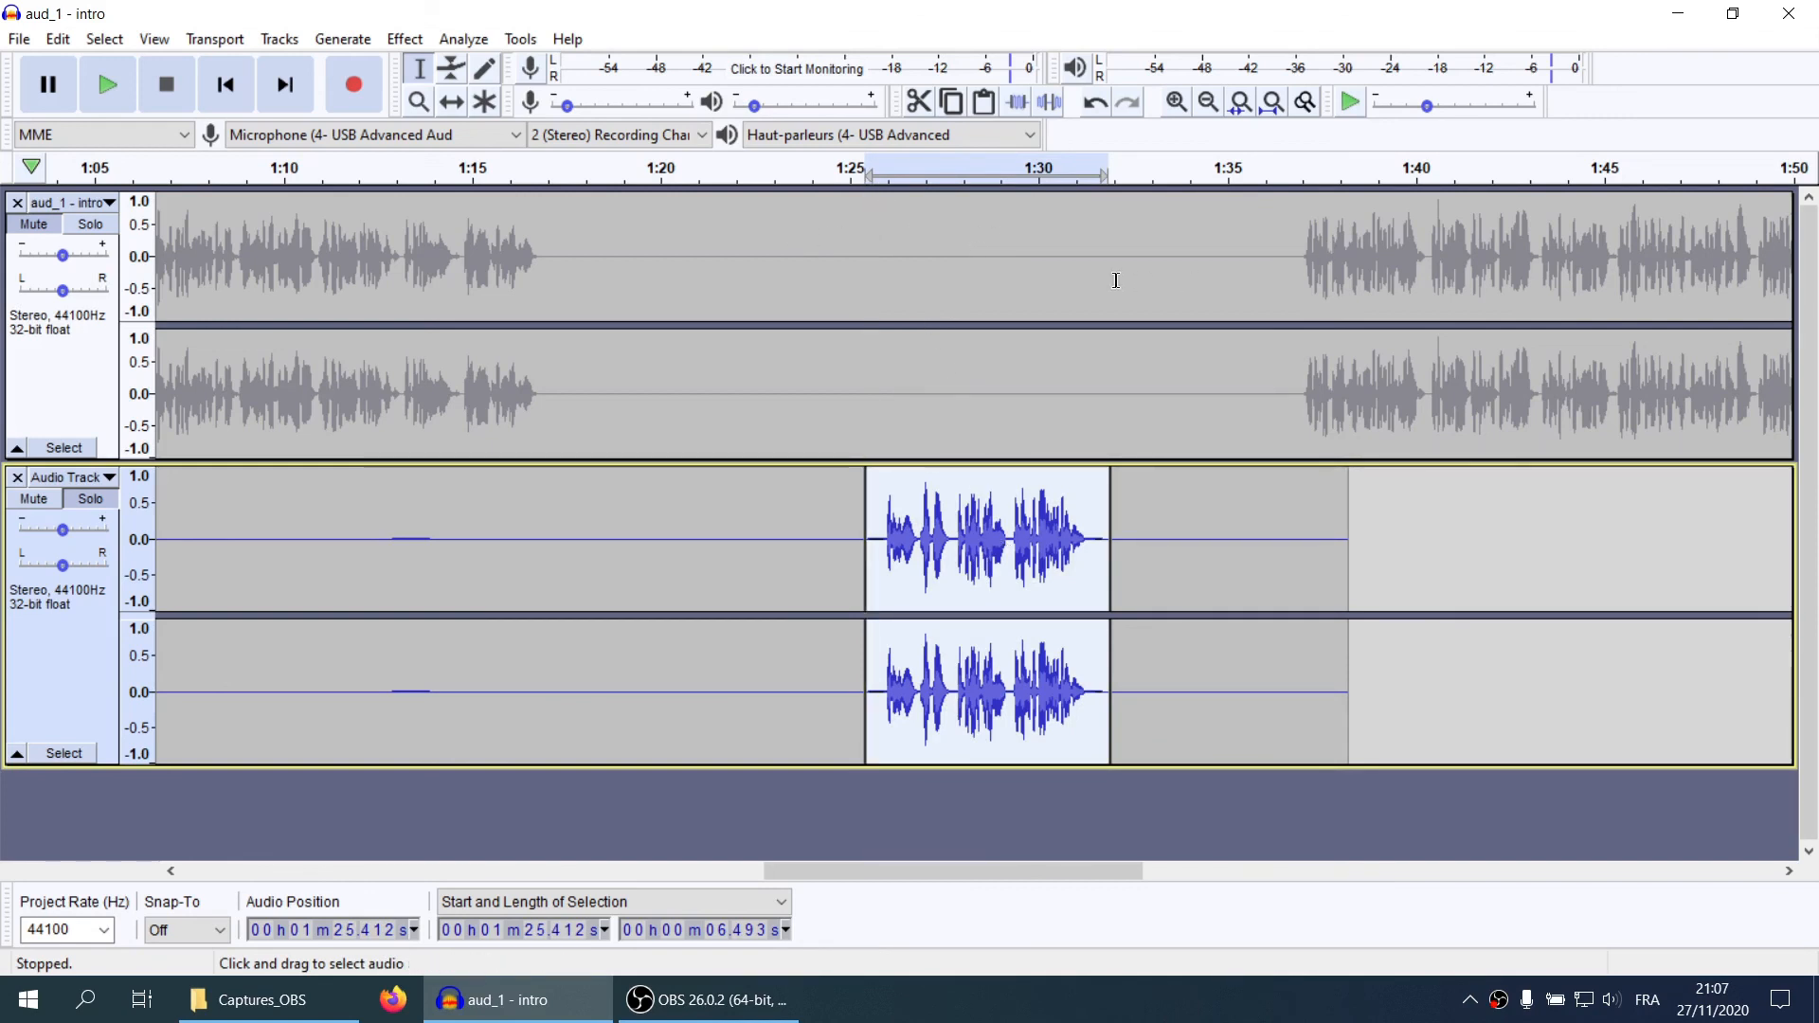
# Split the silent gap of the intro track at the same two points, 1:25.412 and 1:31.905
pyautogui.hscroll(3, 633, 373)
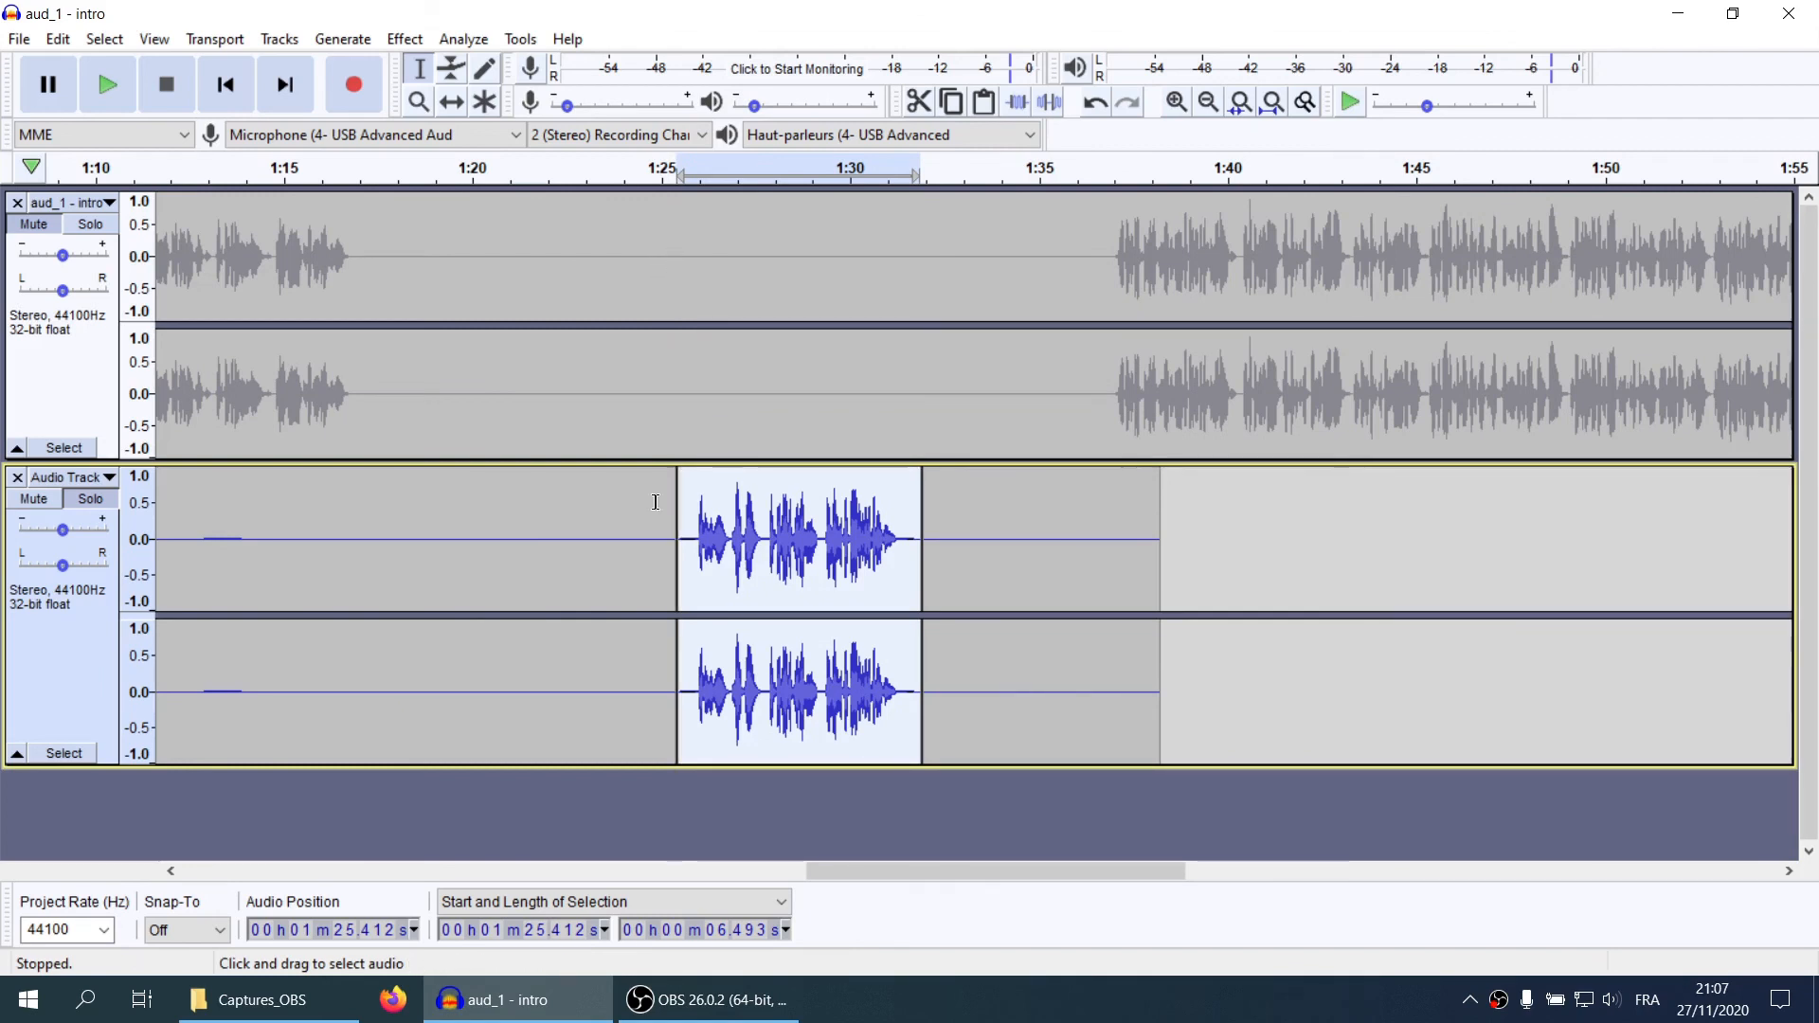
pyautogui.click(678, 270)
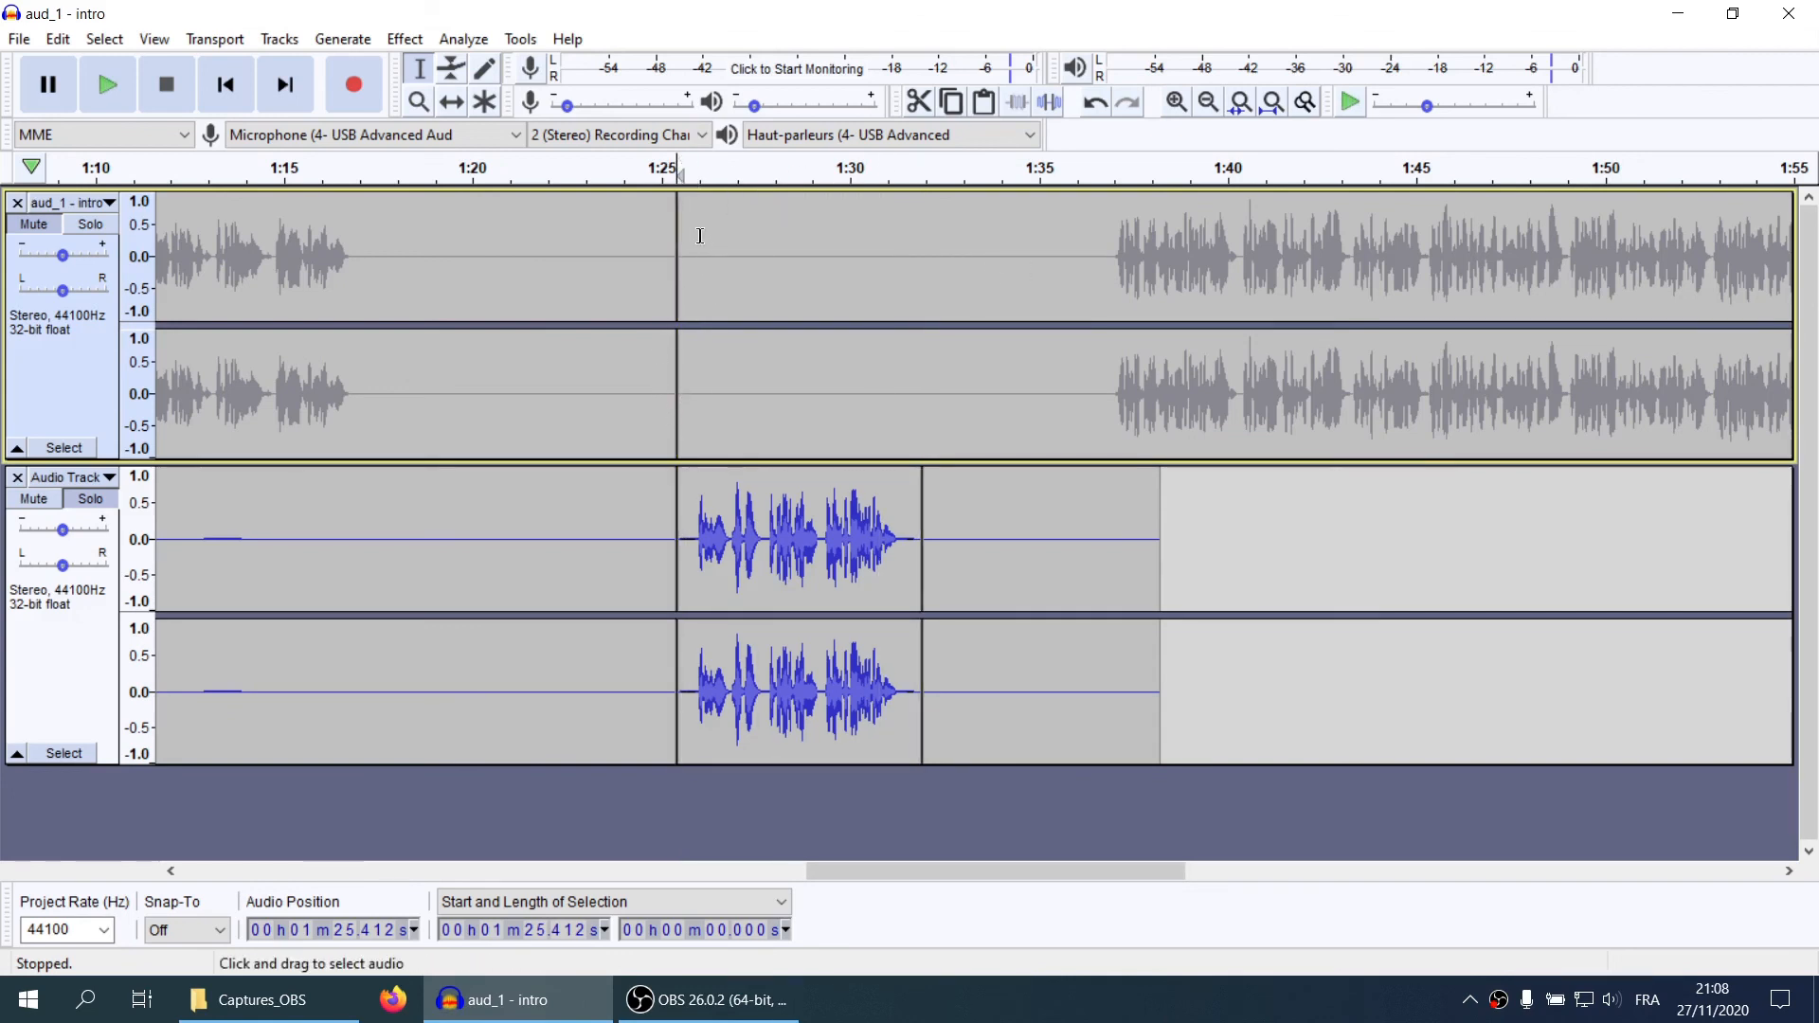
pyautogui.click(907, 271)
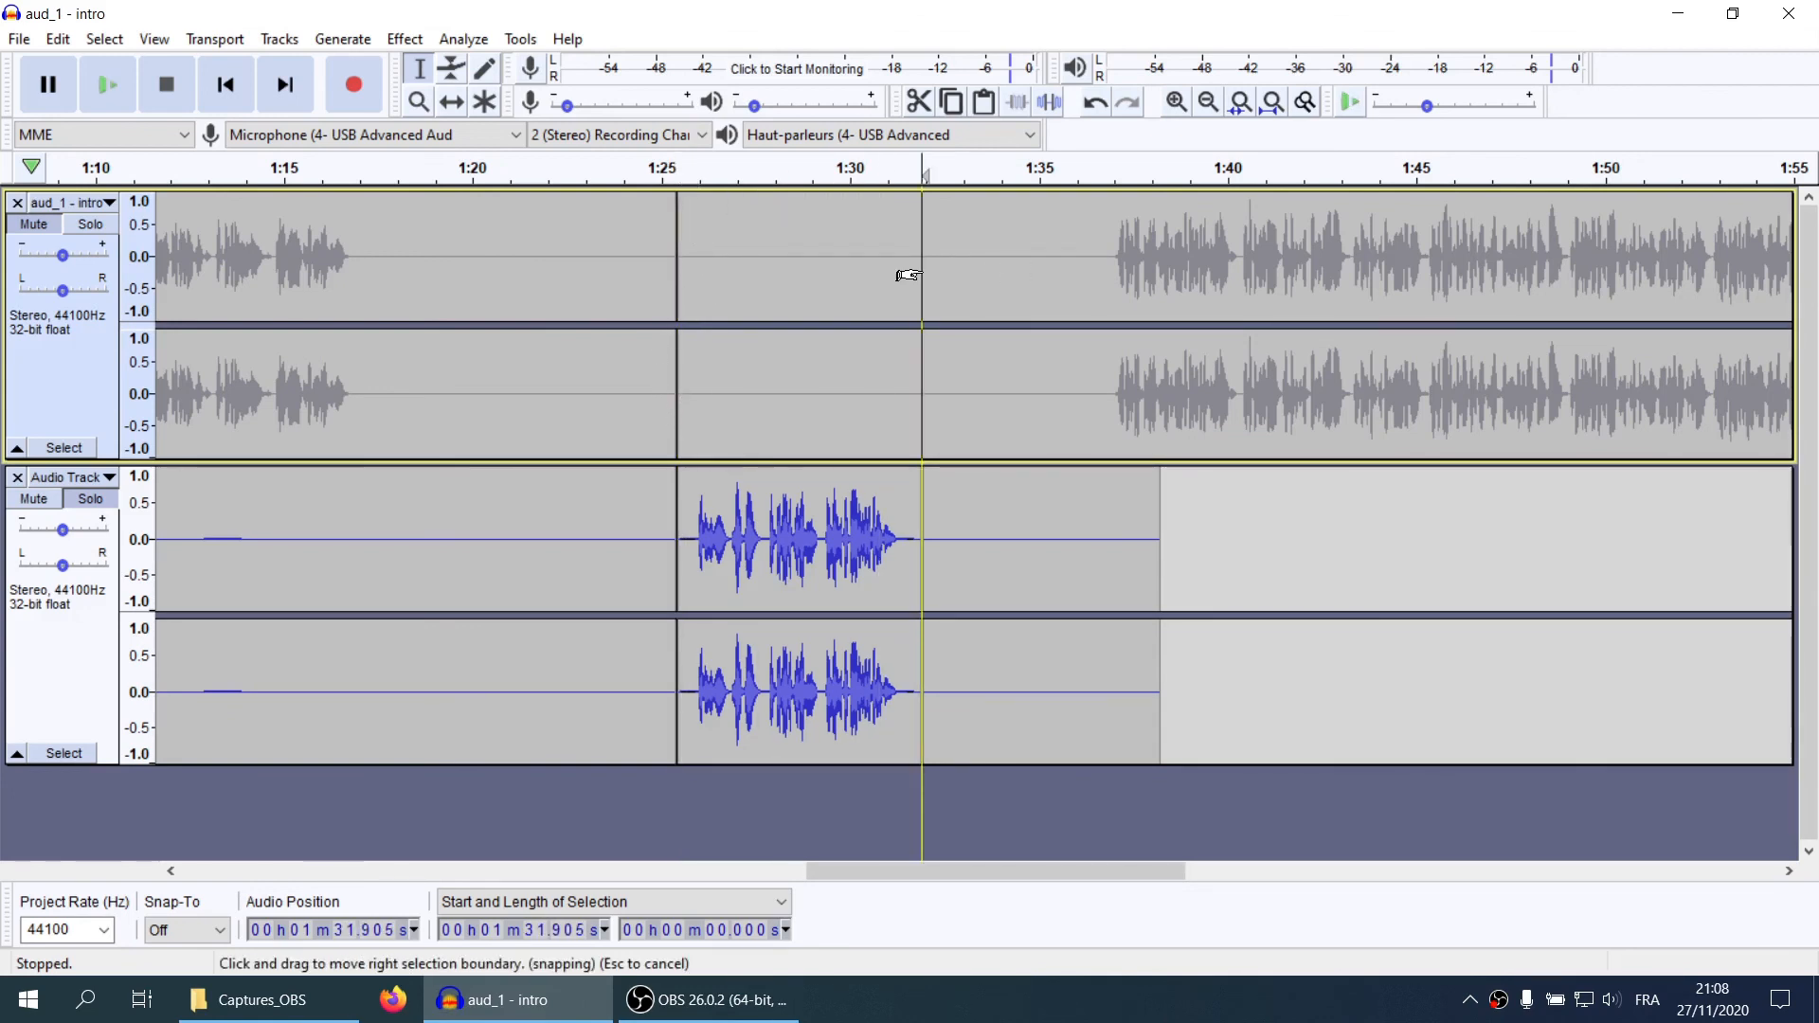
pyautogui.click(66, 40)
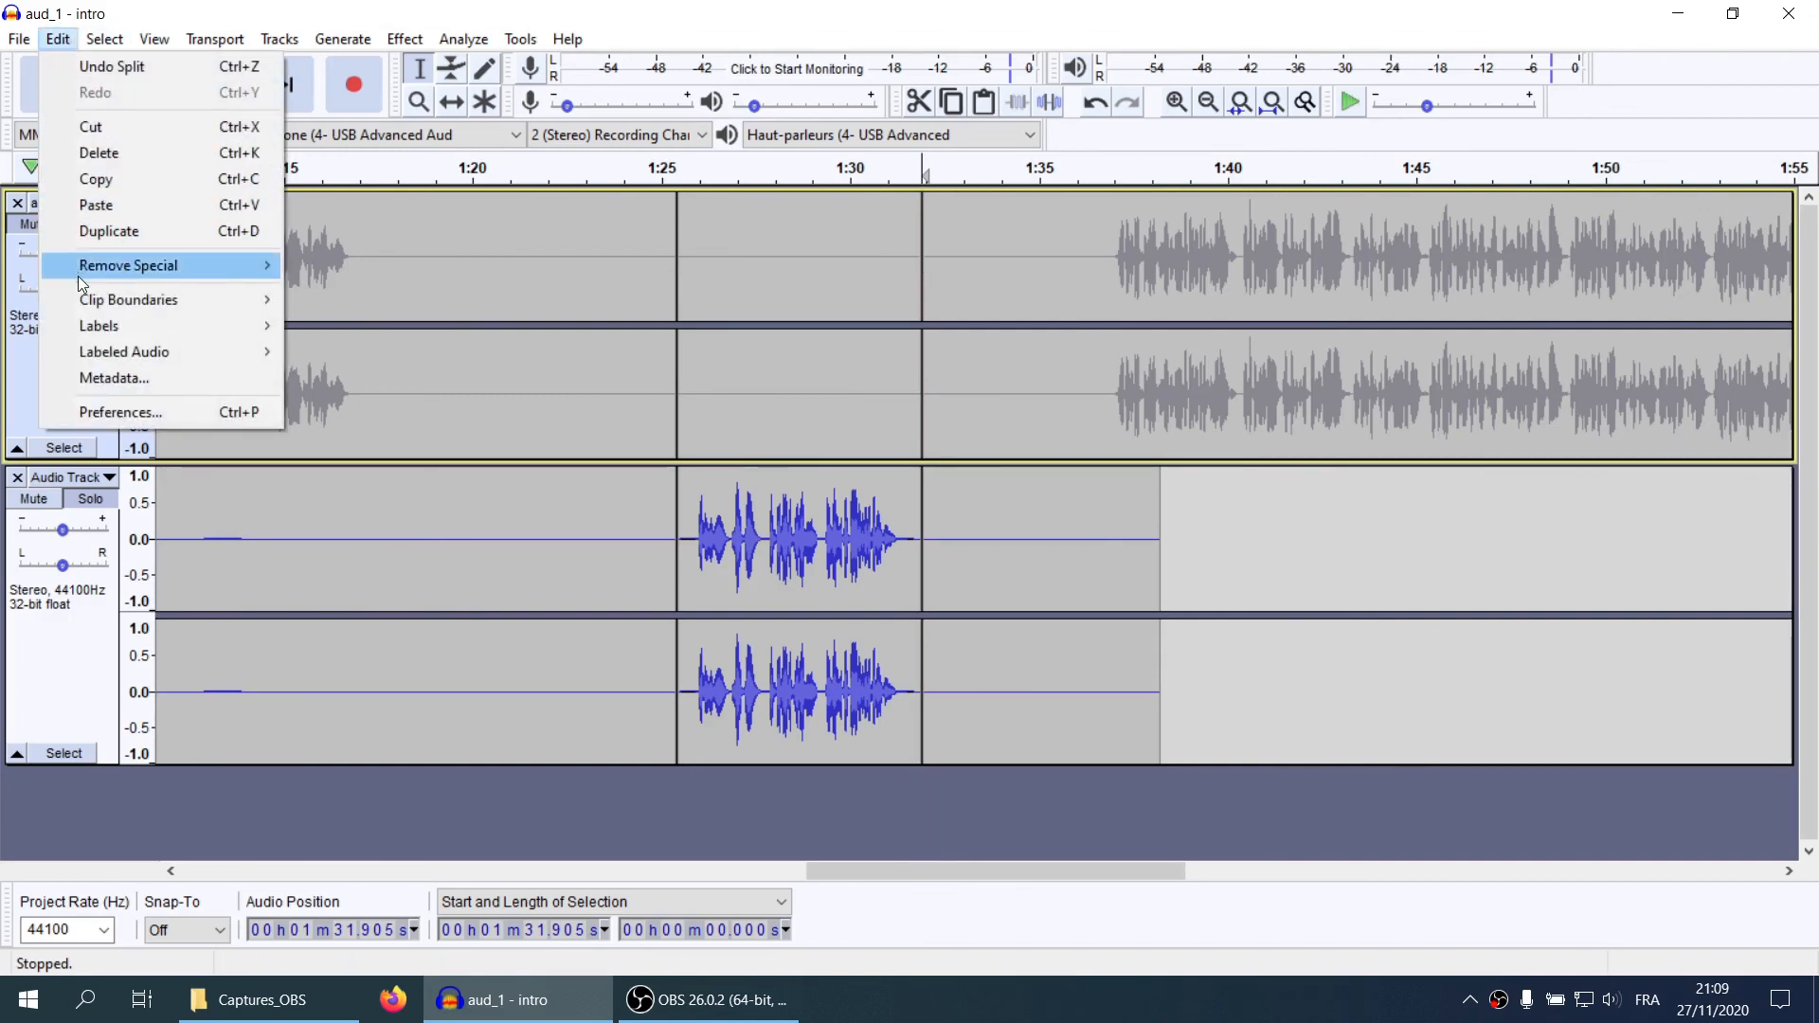
pyautogui.moveTo(110, 294)
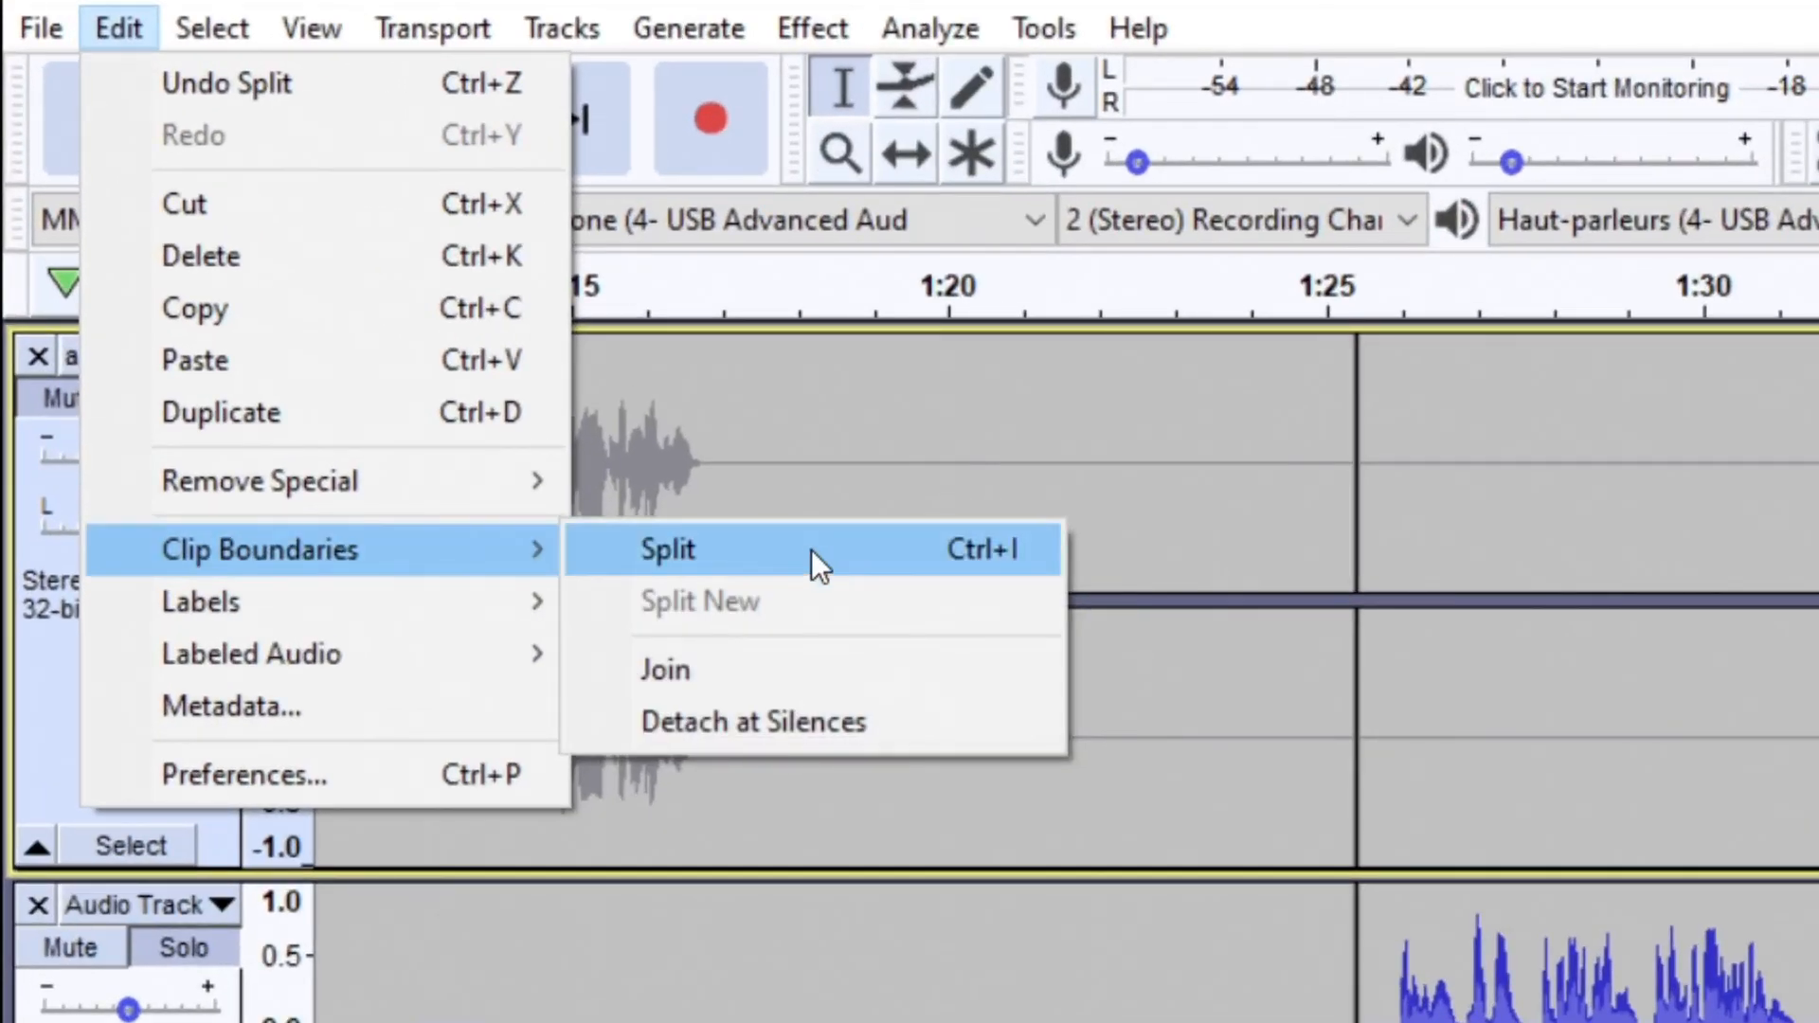
pyautogui.click(718, 554)
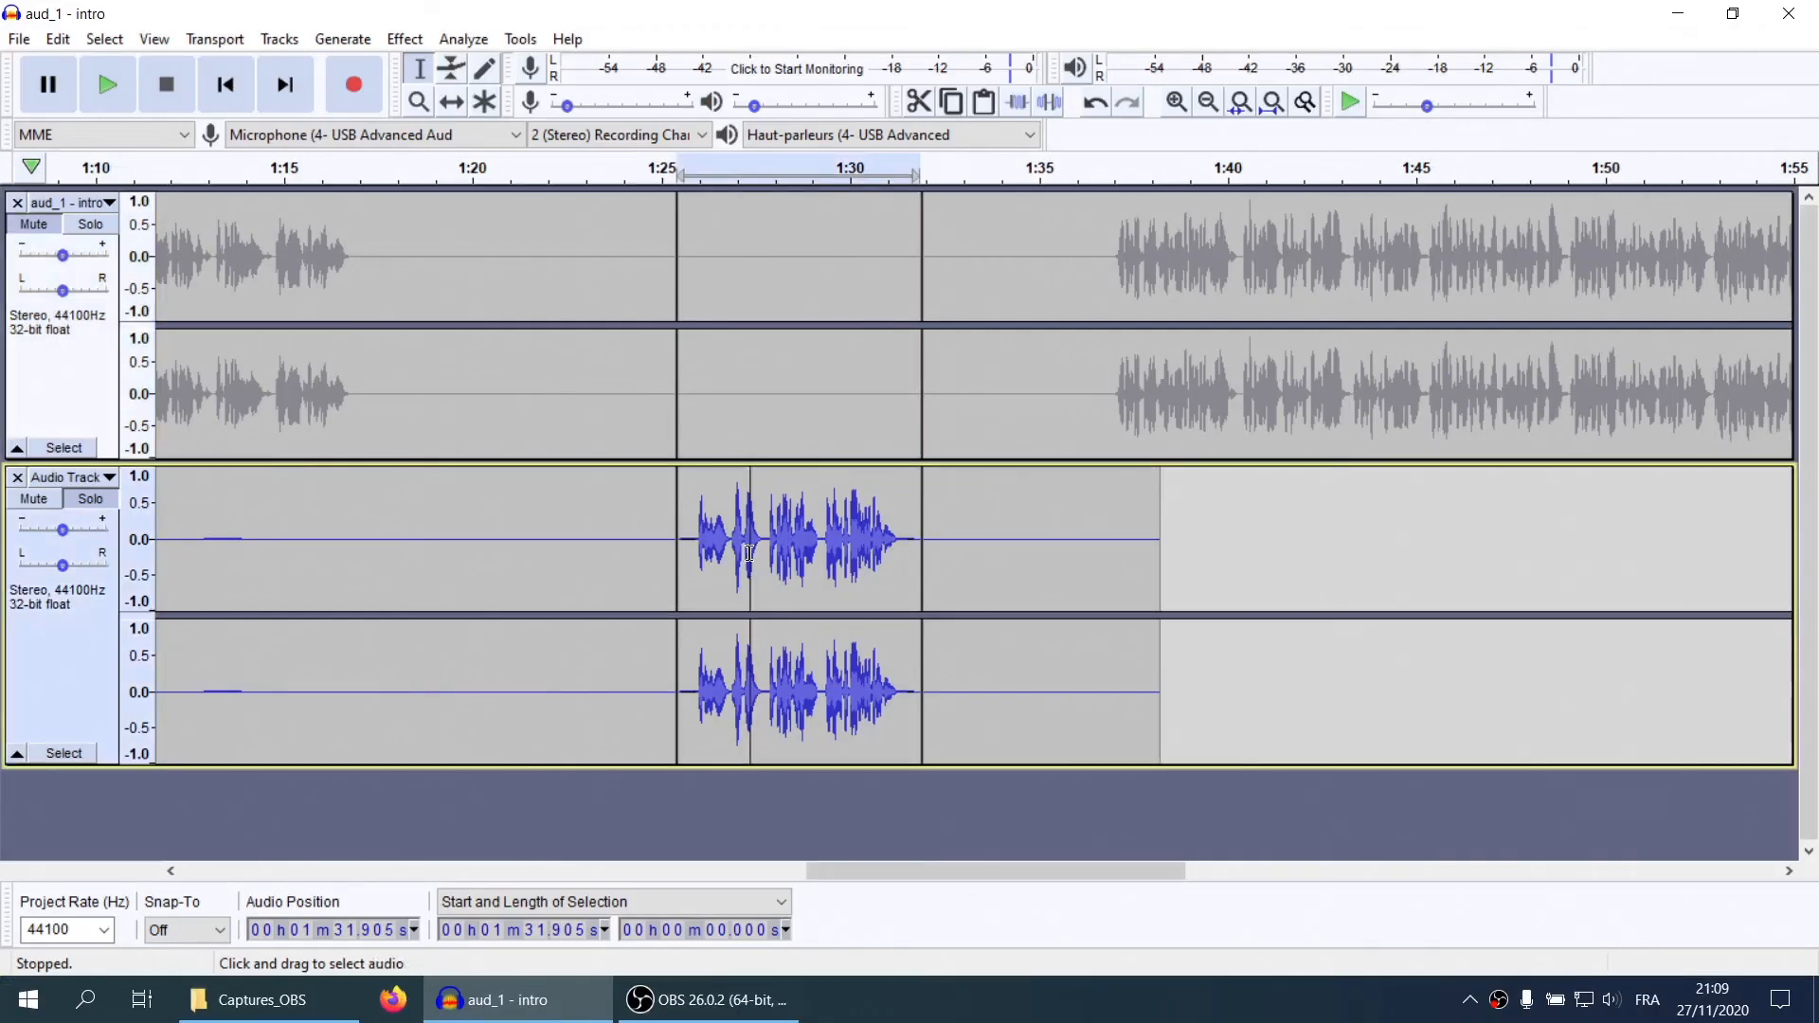
# Copy the isolated voice clip over the matching empty clip in the intro track and delete the recorded track
pyautogui.doubleClick(748, 553)
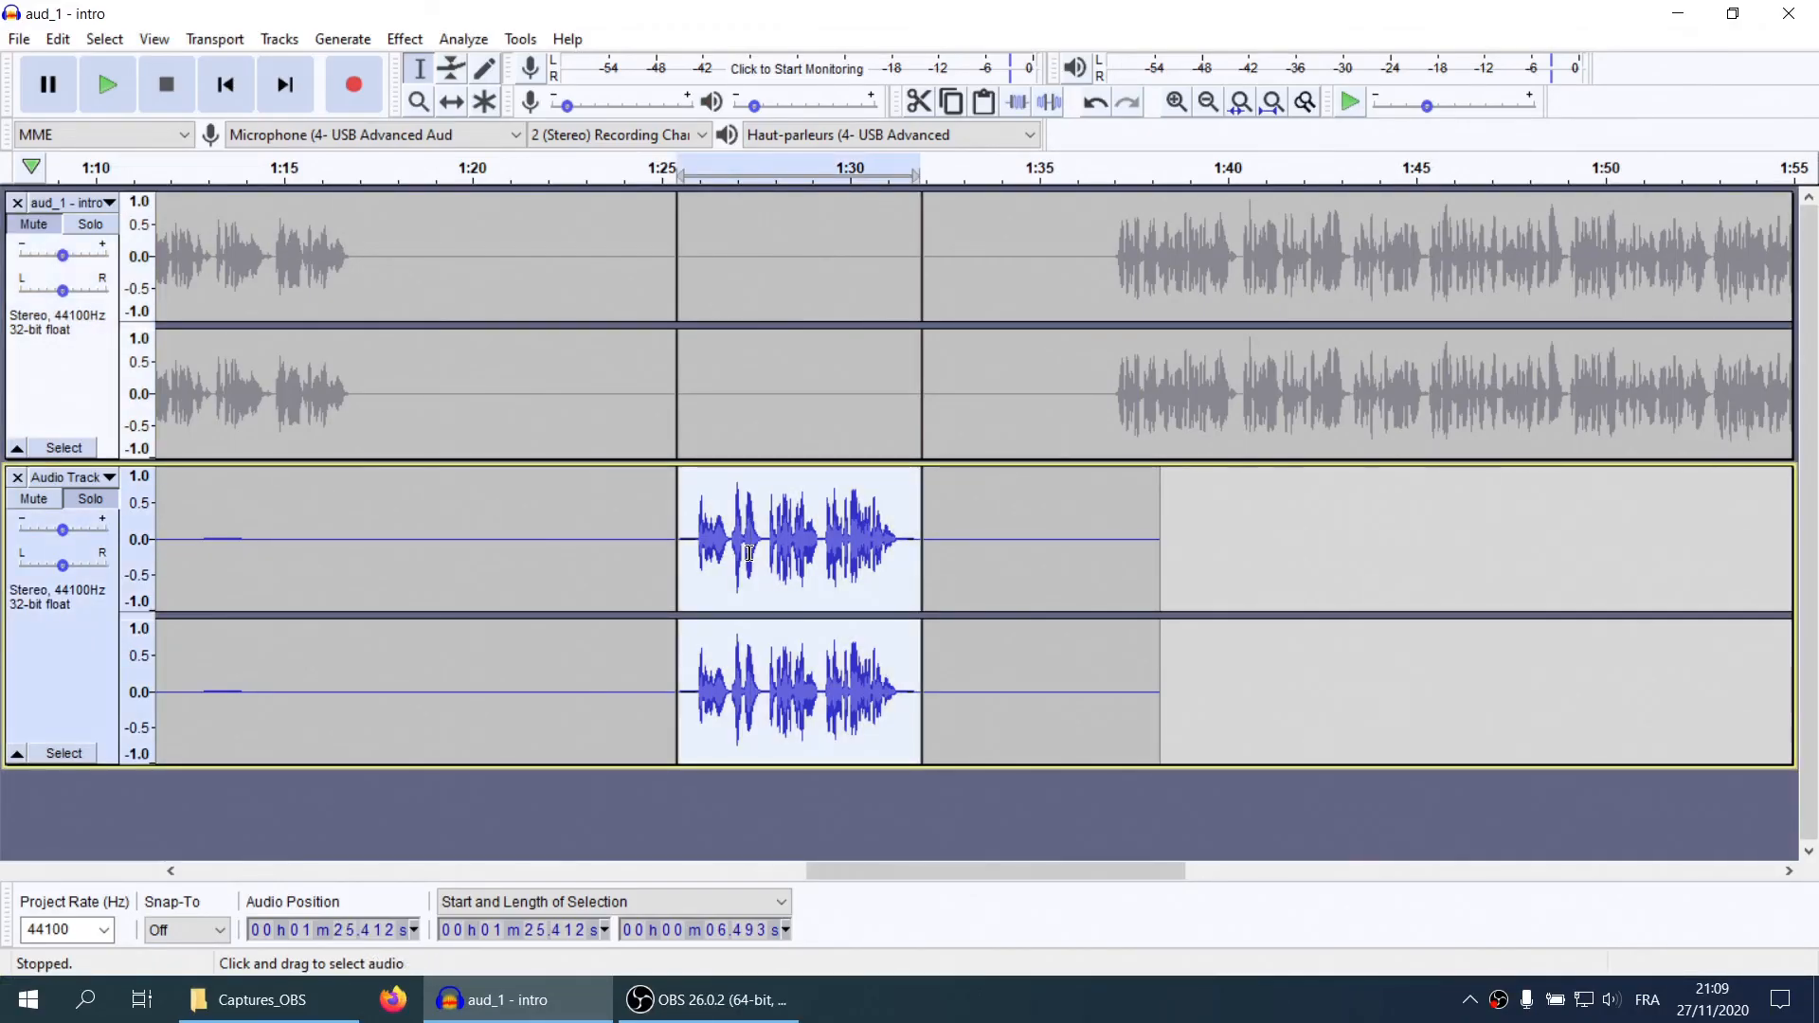
pyautogui.doubleClick(798, 252)
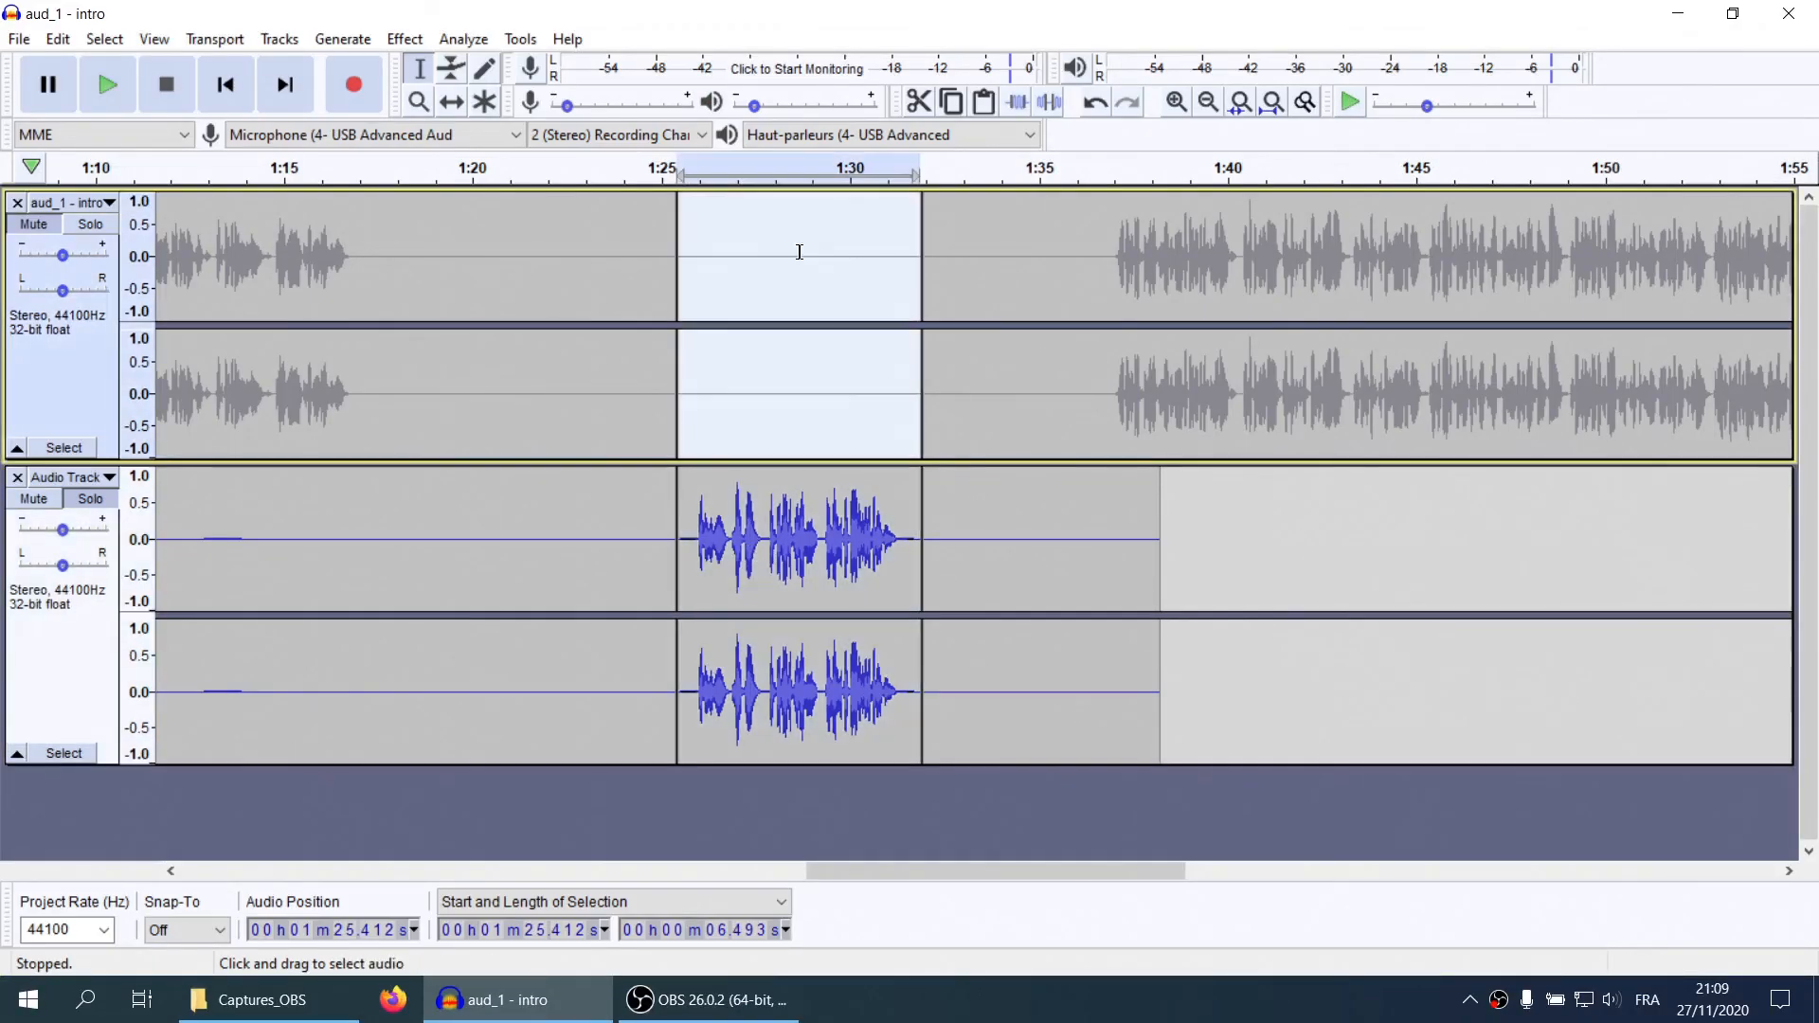
pyautogui.hotkey('ctrl', 'v')
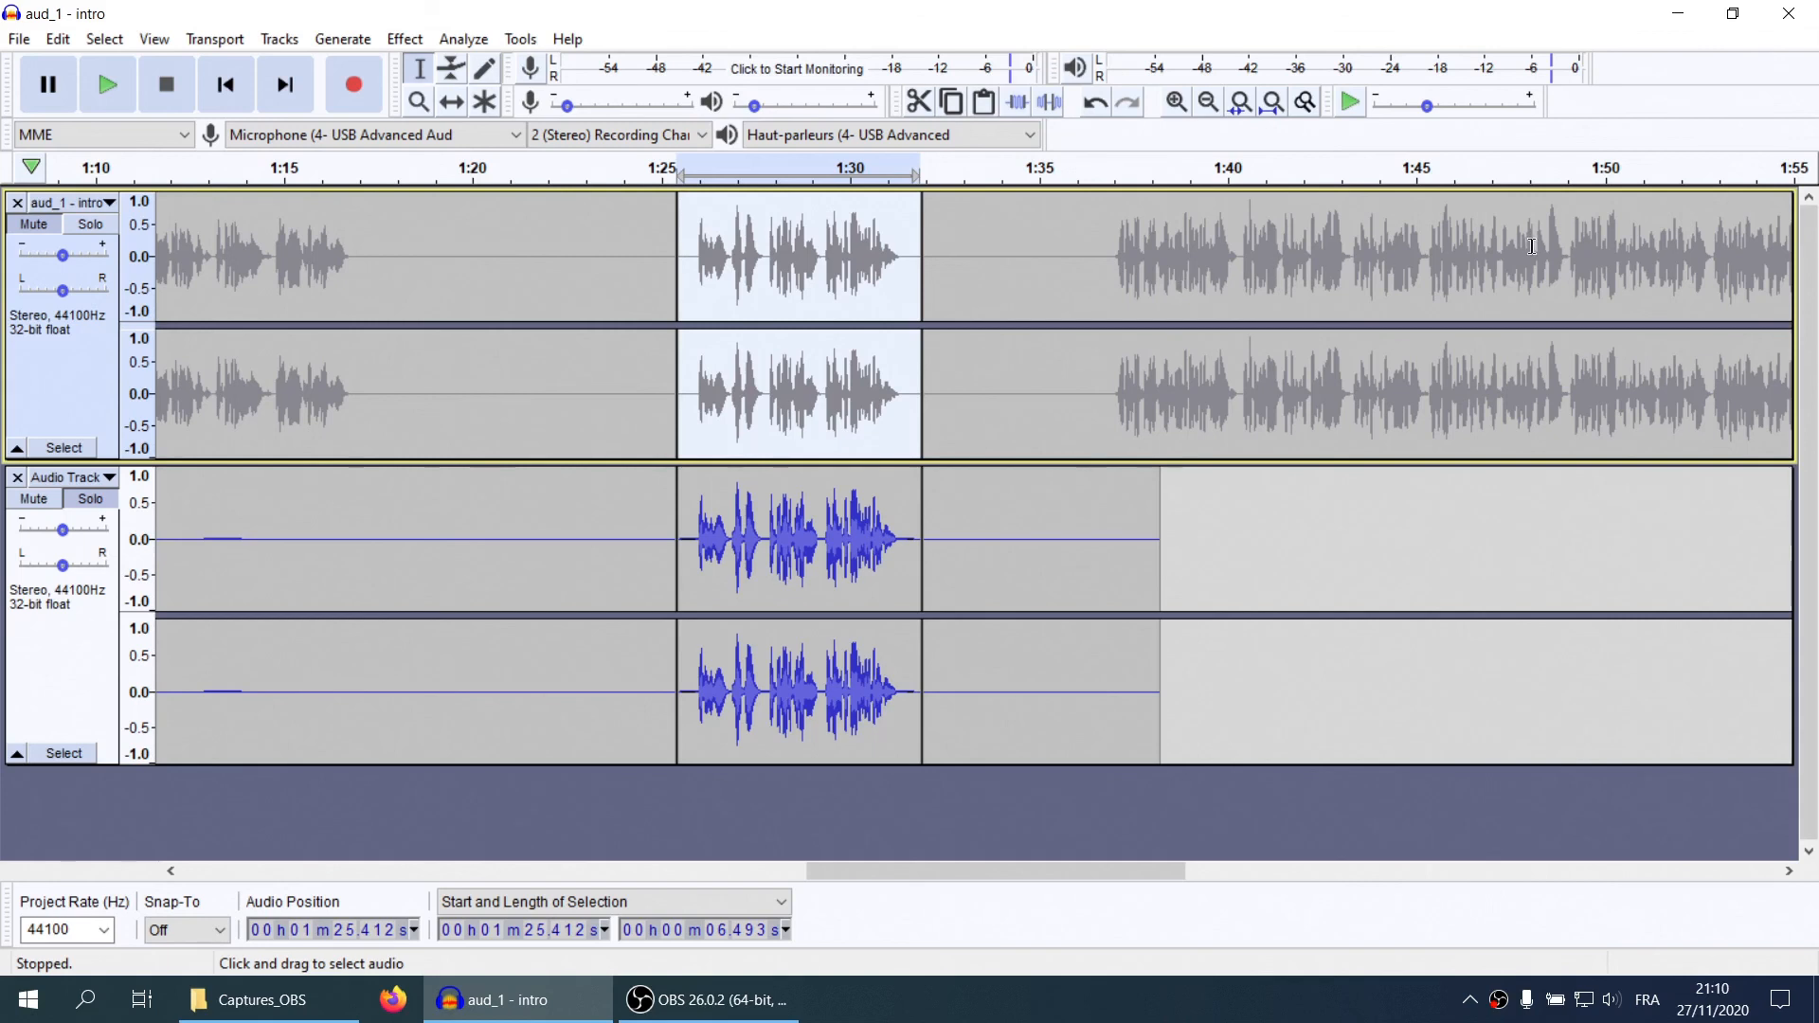
pyautogui.click(17, 479)
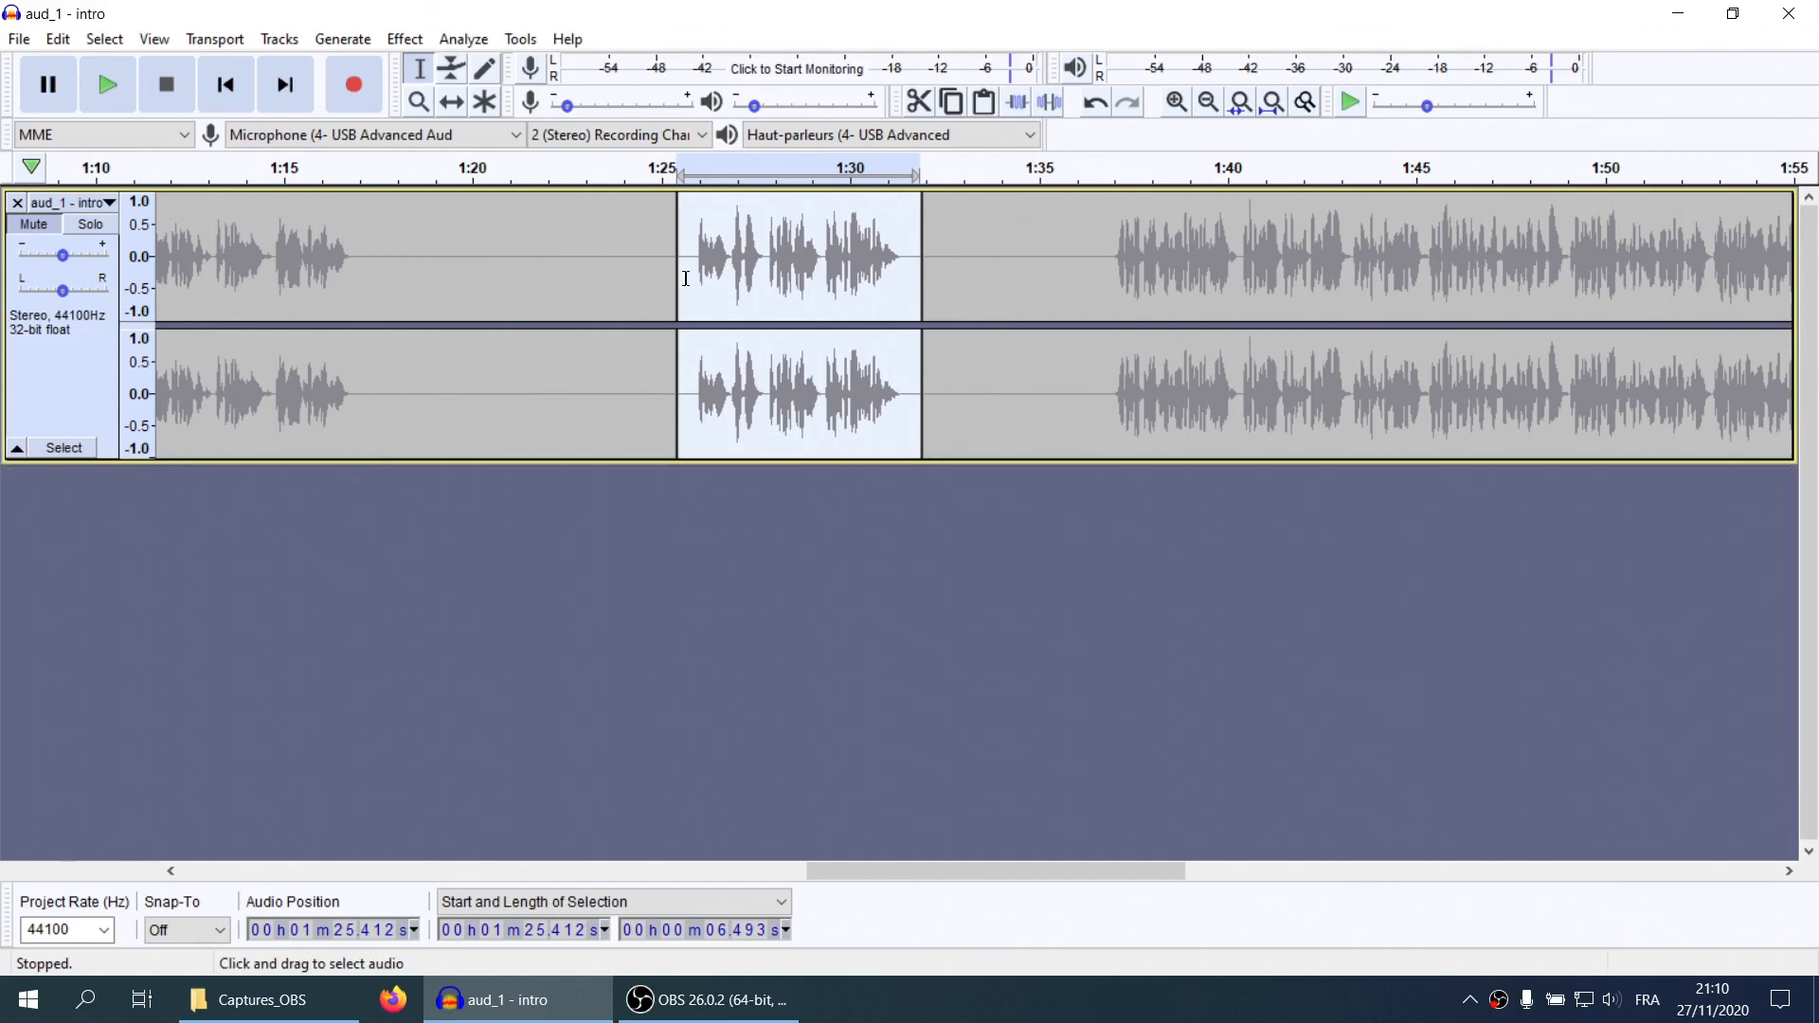
# Merge the pasted clip with its neighbouring intro clips and play the soloed track from 1:25.663
pyautogui.click(626, 261)
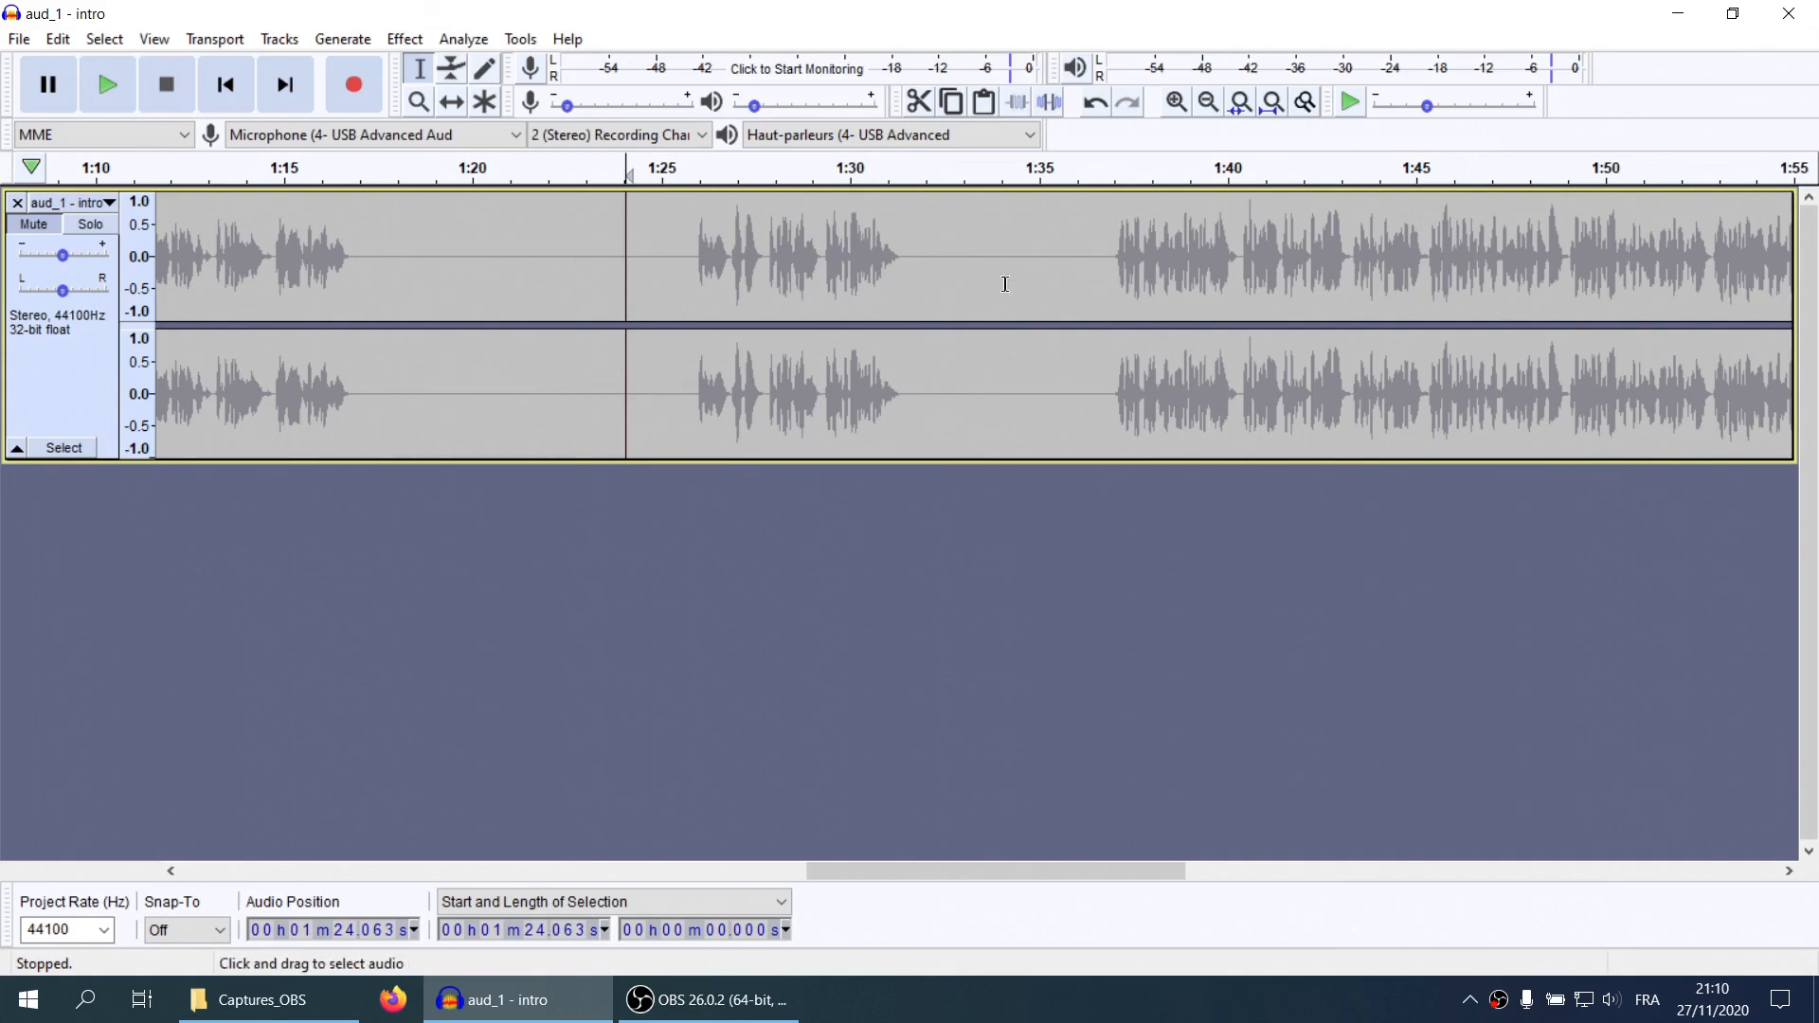
pyautogui.keyDown('ctrl'); pyautogui.scroll(-1, 995, 284); pyautogui.keyUp('ctrl')
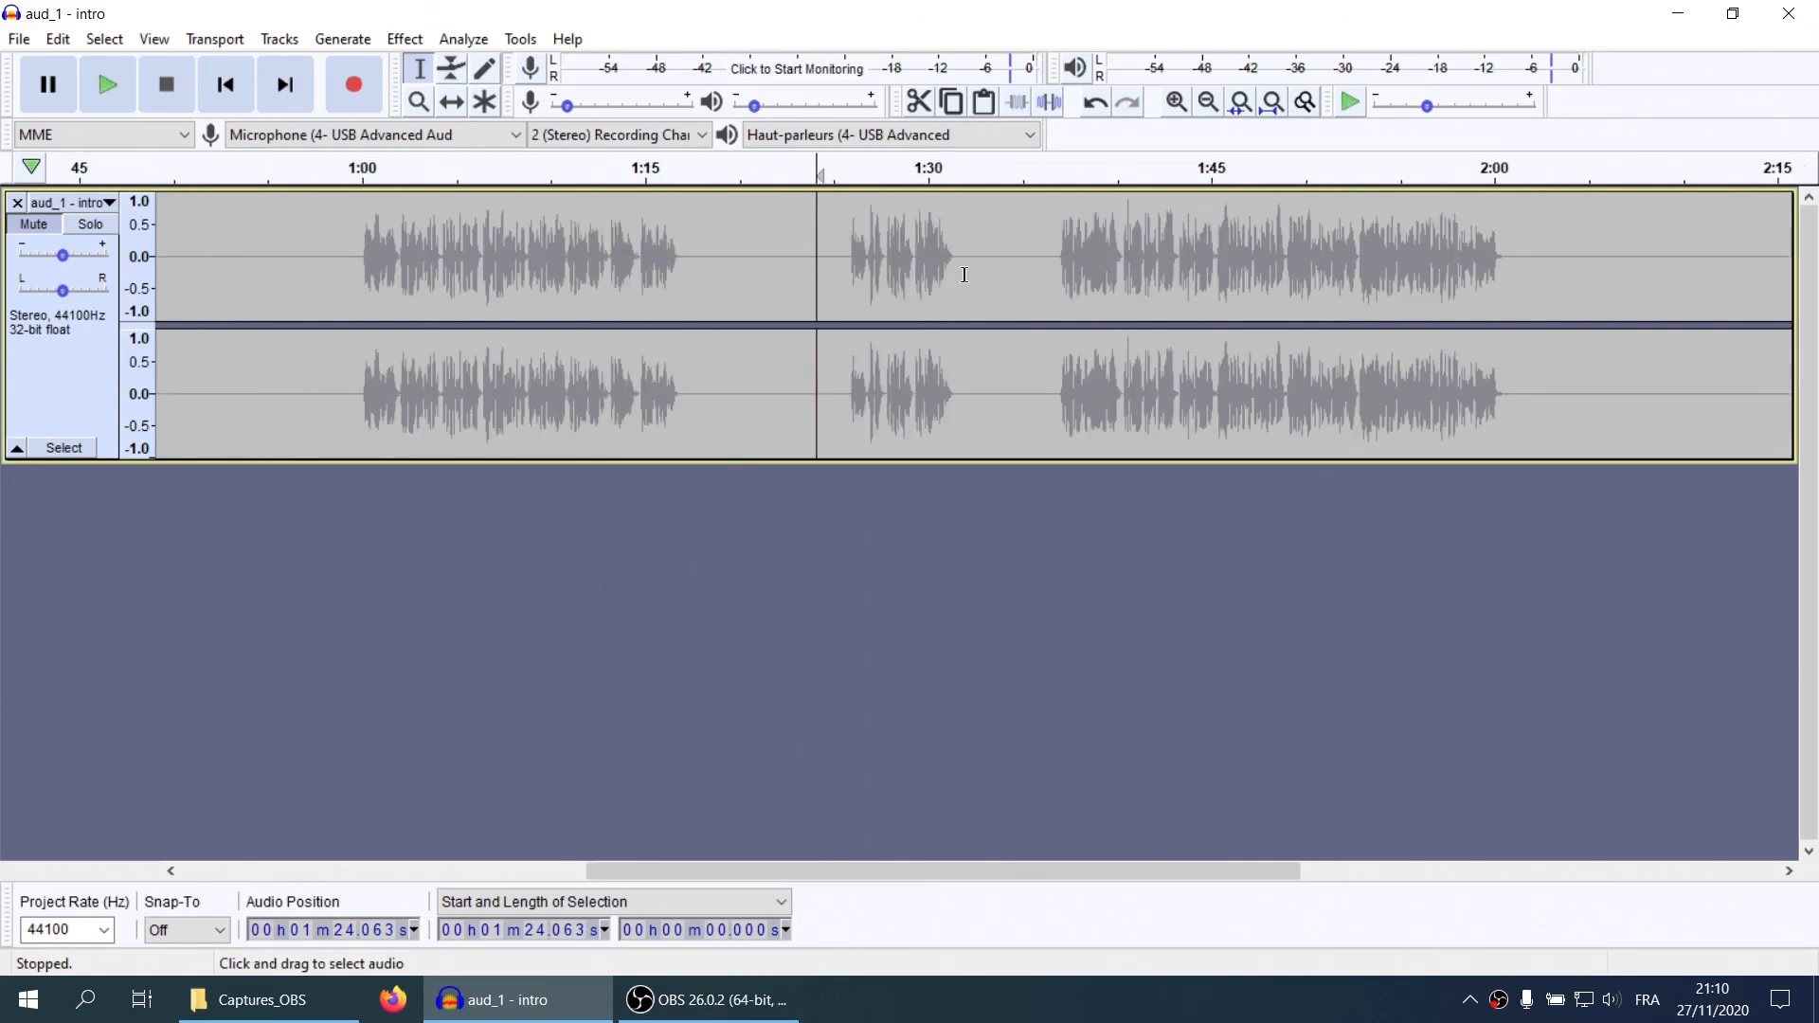
pyautogui.click(841, 248)
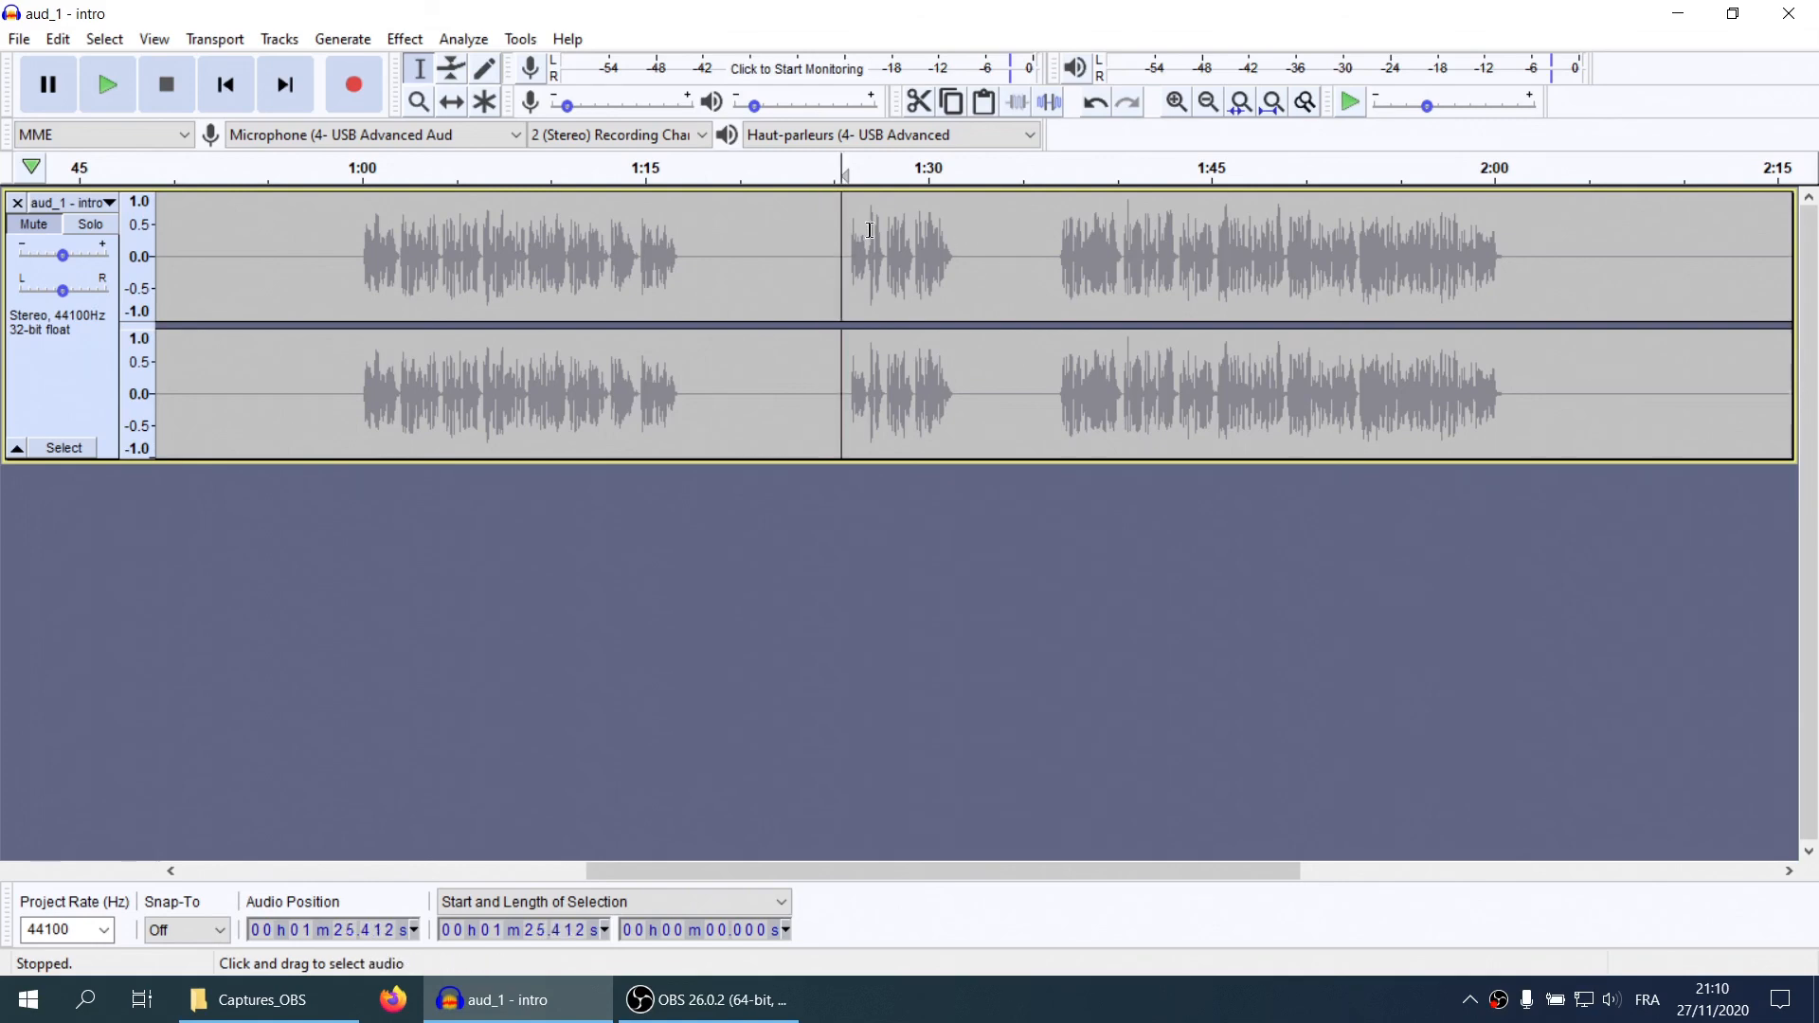
pyautogui.press('space')
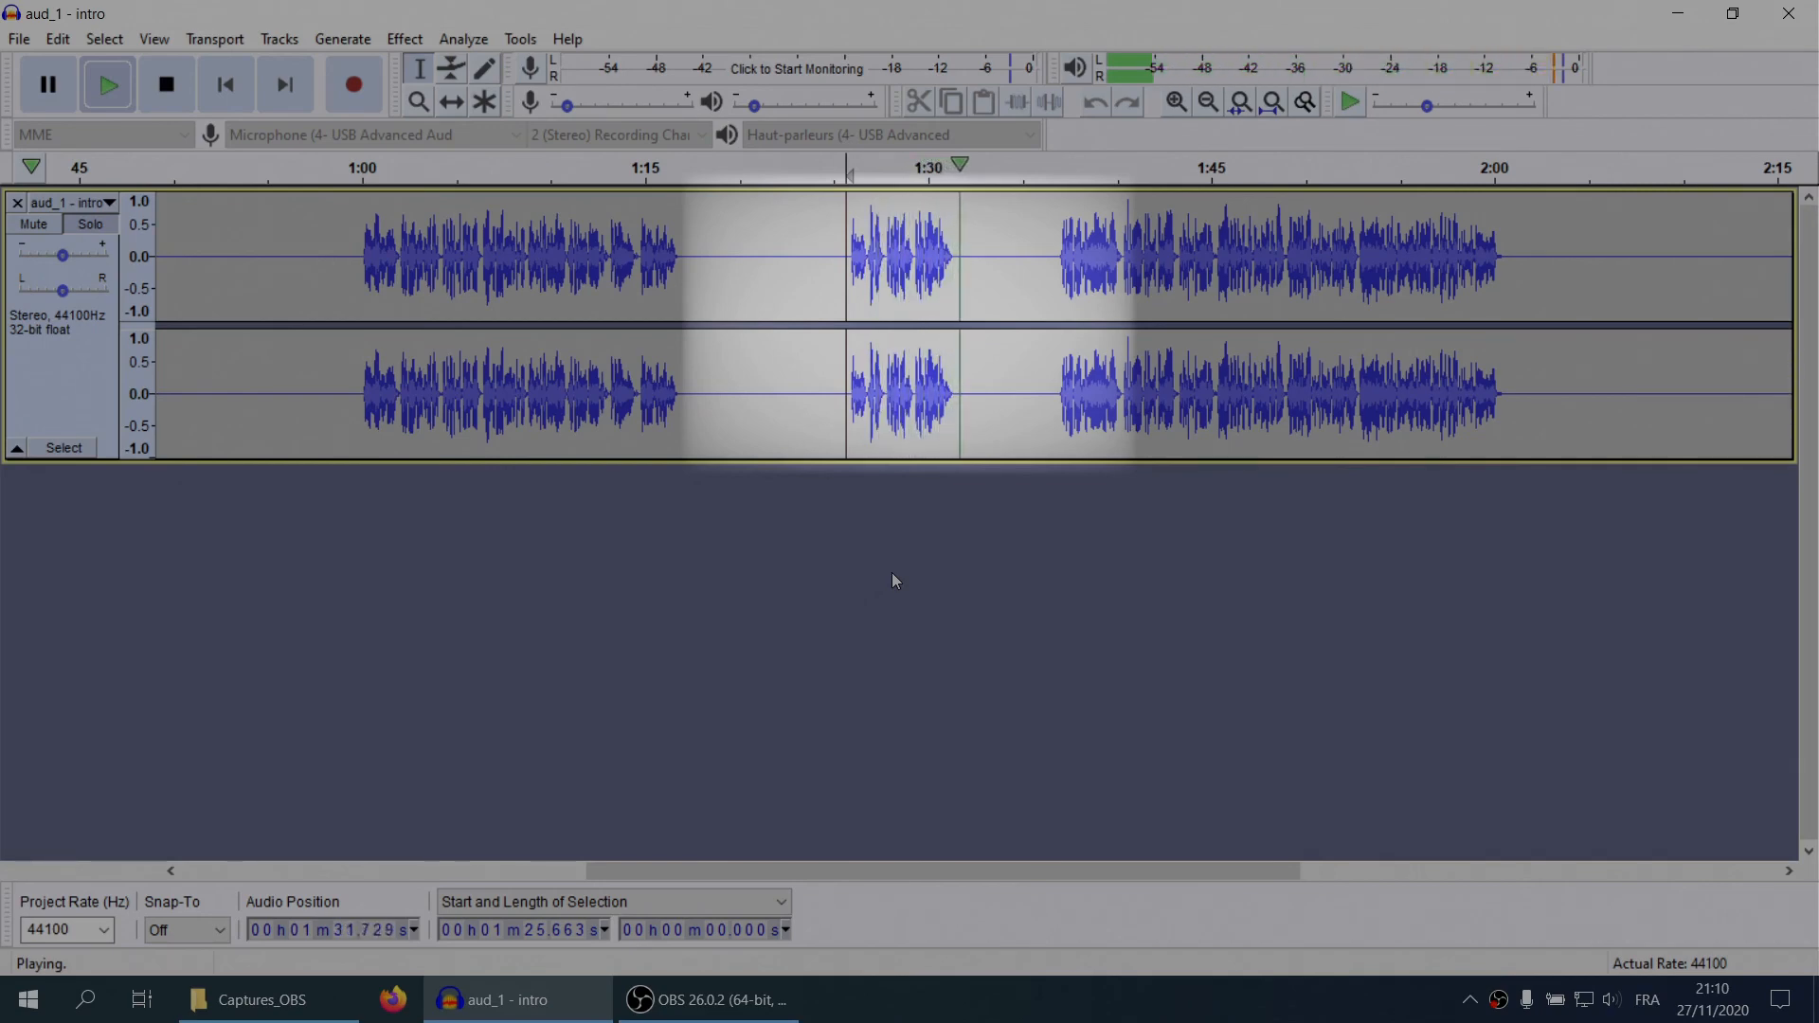
pyautogui.press('space')
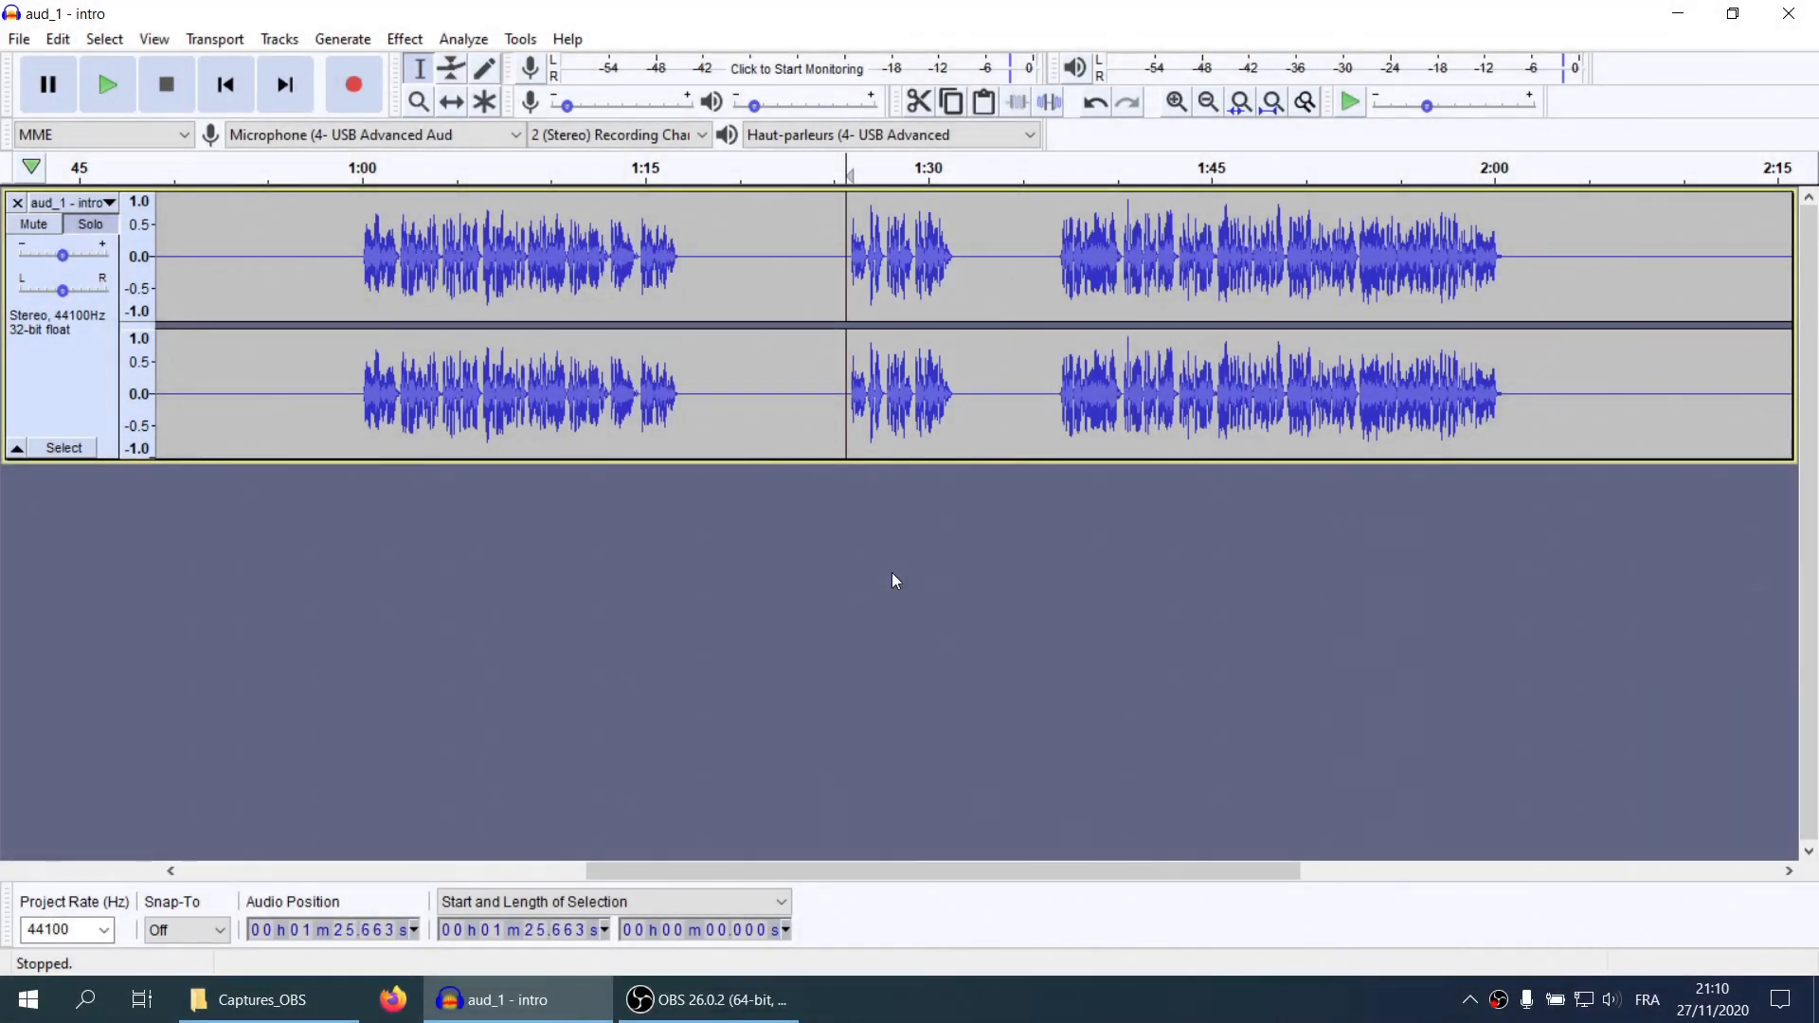